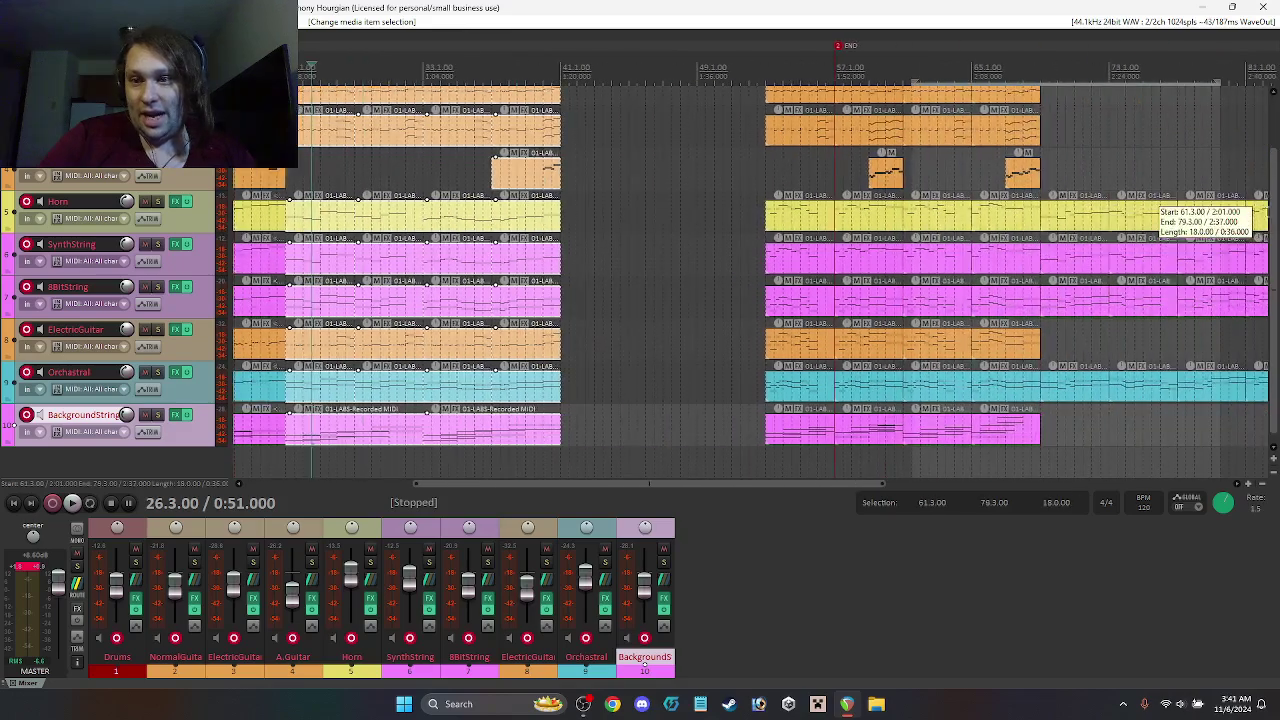
Step: Move the selected items that start at bar 25 on all tracks past the last block, to about bar 85
{"action": "scroll", "coordinate": [424, 240], "scroll_direction": "up", "scroll_amount": 2}
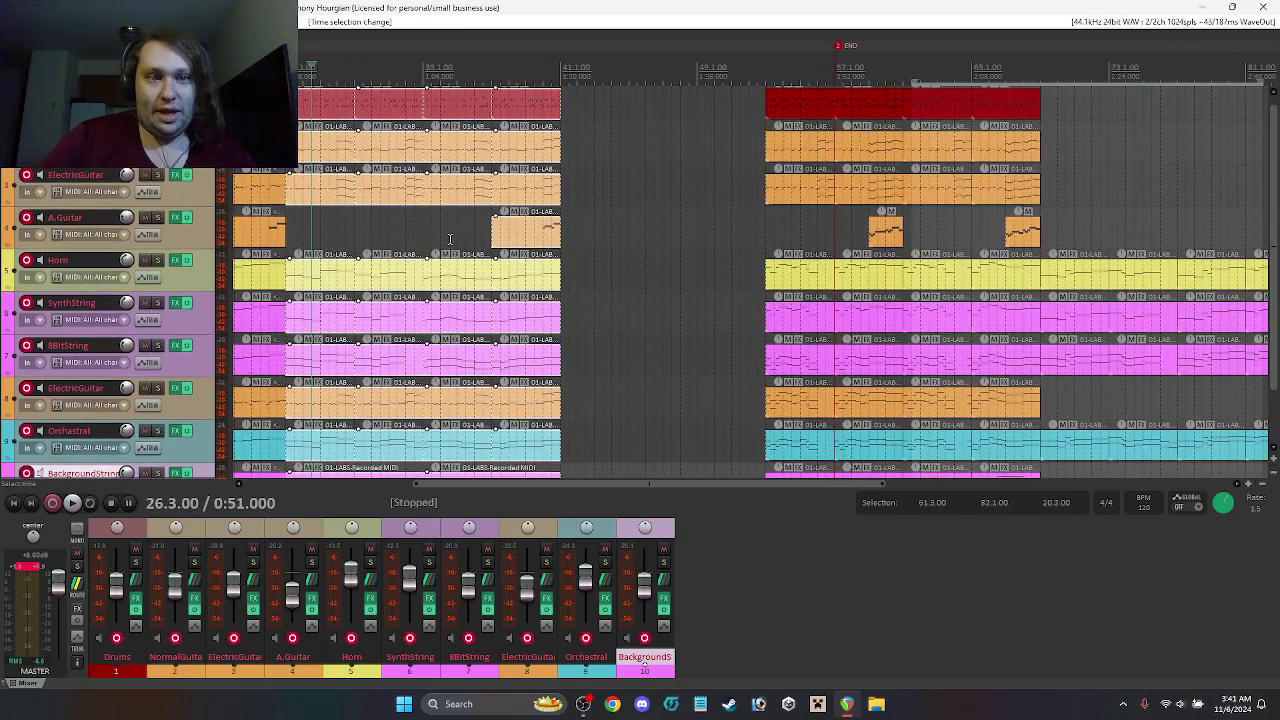
{"action": "scroll", "coordinate": [752, 166], "scroll_direction": "up", "scroll_amount": 1}
{"action": "scroll", "coordinate": [430, 200], "scroll_direction": "down", "scroll_amount": 2}
{"action": "scroll", "coordinate": [115, 225], "scroll_direction": "up", "scroll_amount": 2}
{"action": "left_click_drag", "start_coordinate": [412, 118], "coordinate": [1050, 115]}
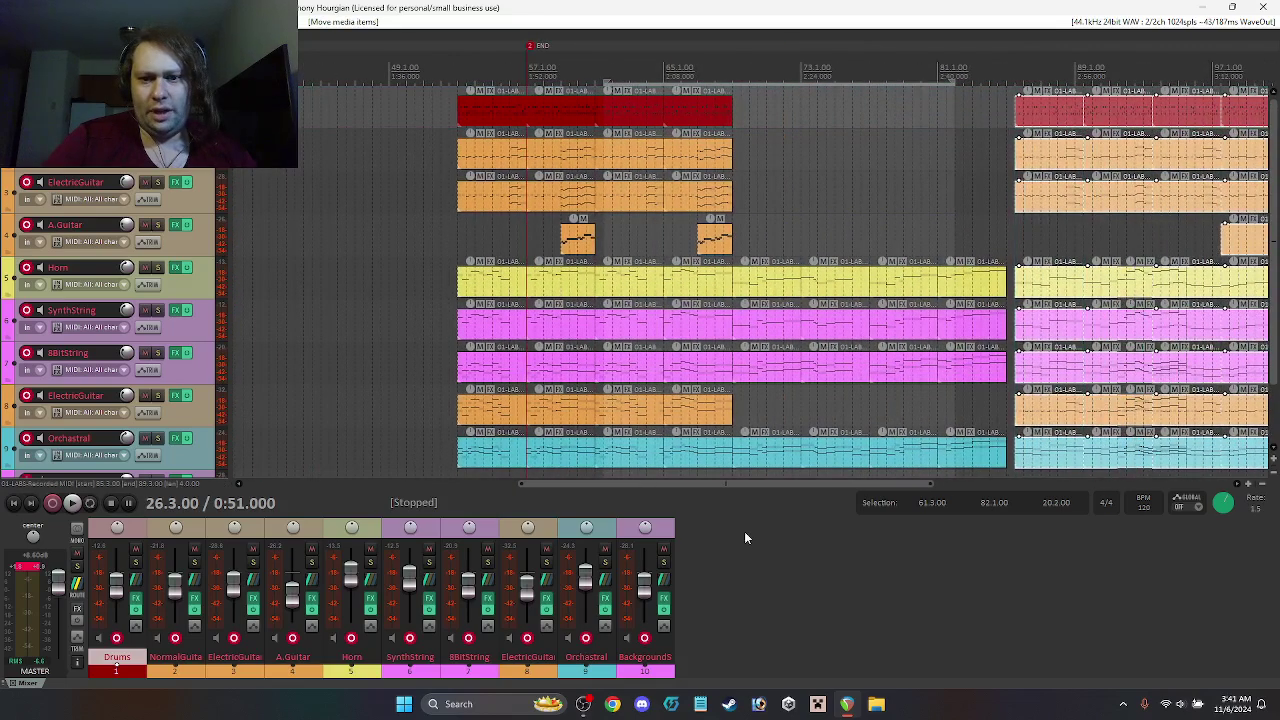
Step: Play back the opening section from the start of the song and the beginning of the block at bar 53
{"action": "left_click_drag", "start_coordinate": [738, 483], "coordinate": [449, 509]}
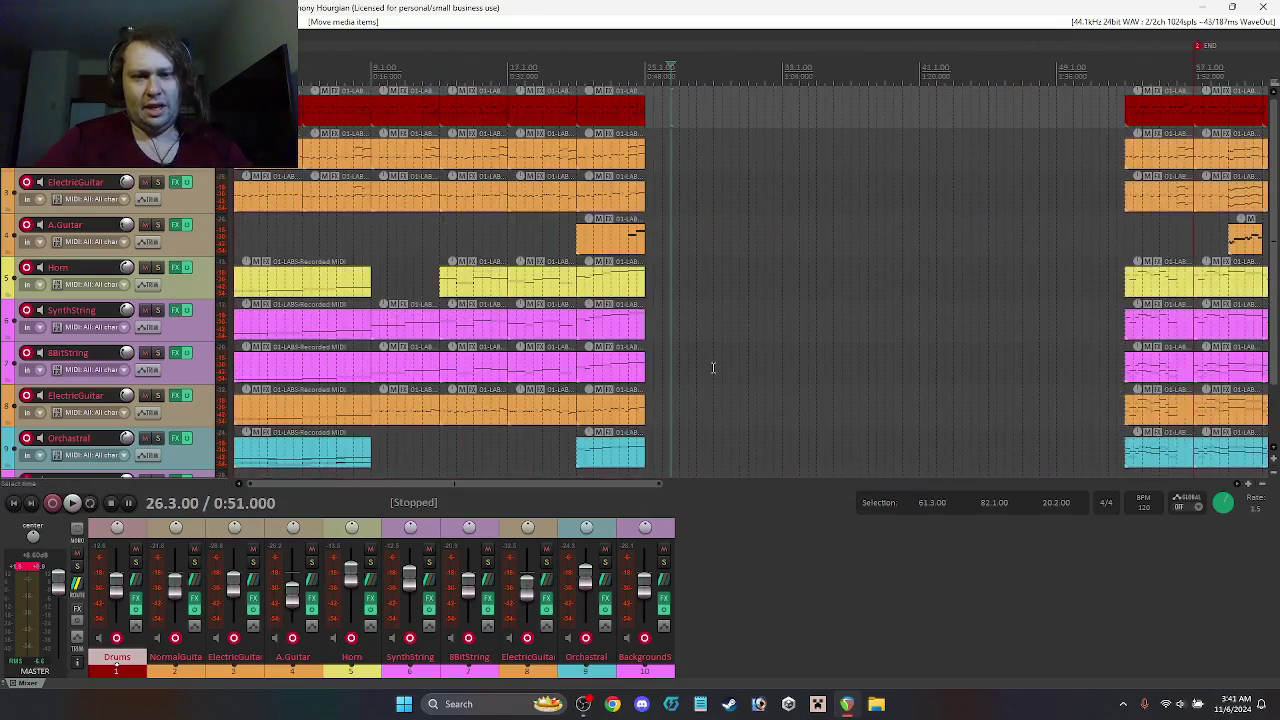
{"action": "left_click", "coordinate": [713, 368]}
{"action": "key", "text": "Home"}
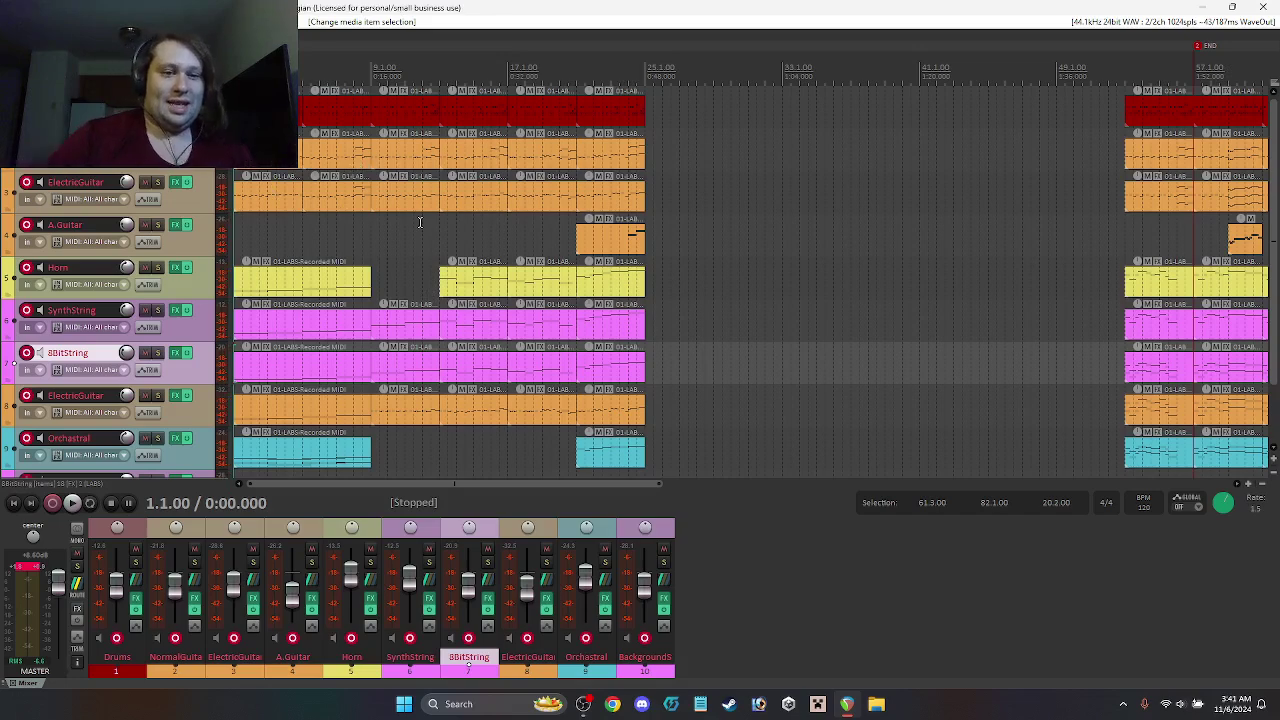
{"action": "key", "text": "space"}
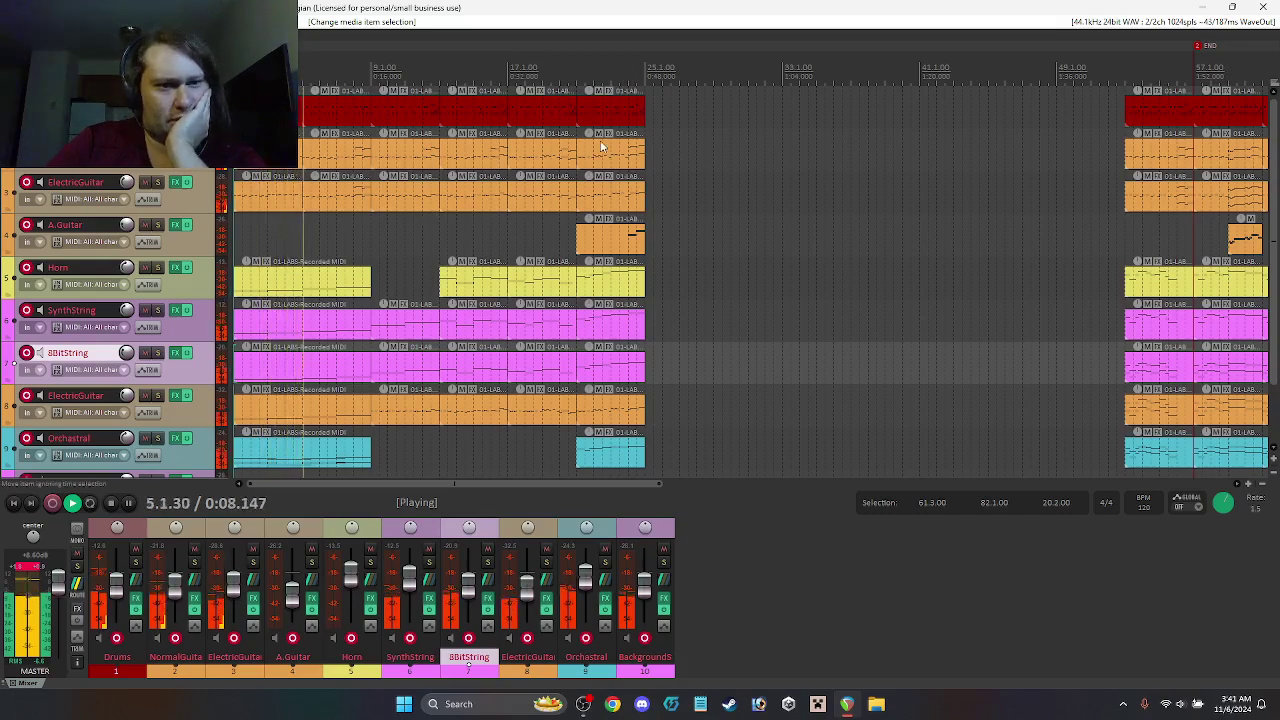
{"action": "scroll", "coordinate": [1276, 179], "scroll_direction": "down", "scroll_amount": 1}
{"action": "scroll", "coordinate": [1276, 179], "scroll_direction": "down", "scroll_amount": 1}
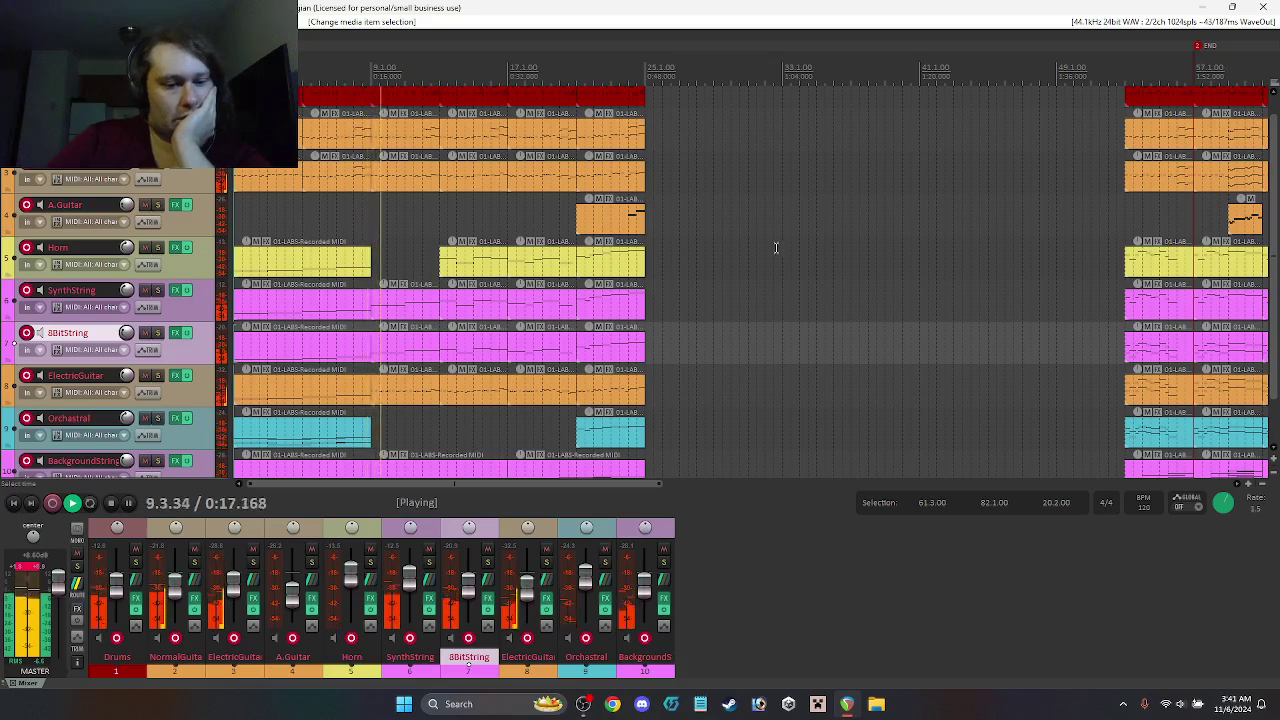
{"action": "key", "text": "XF86AudioLowerVolume"}
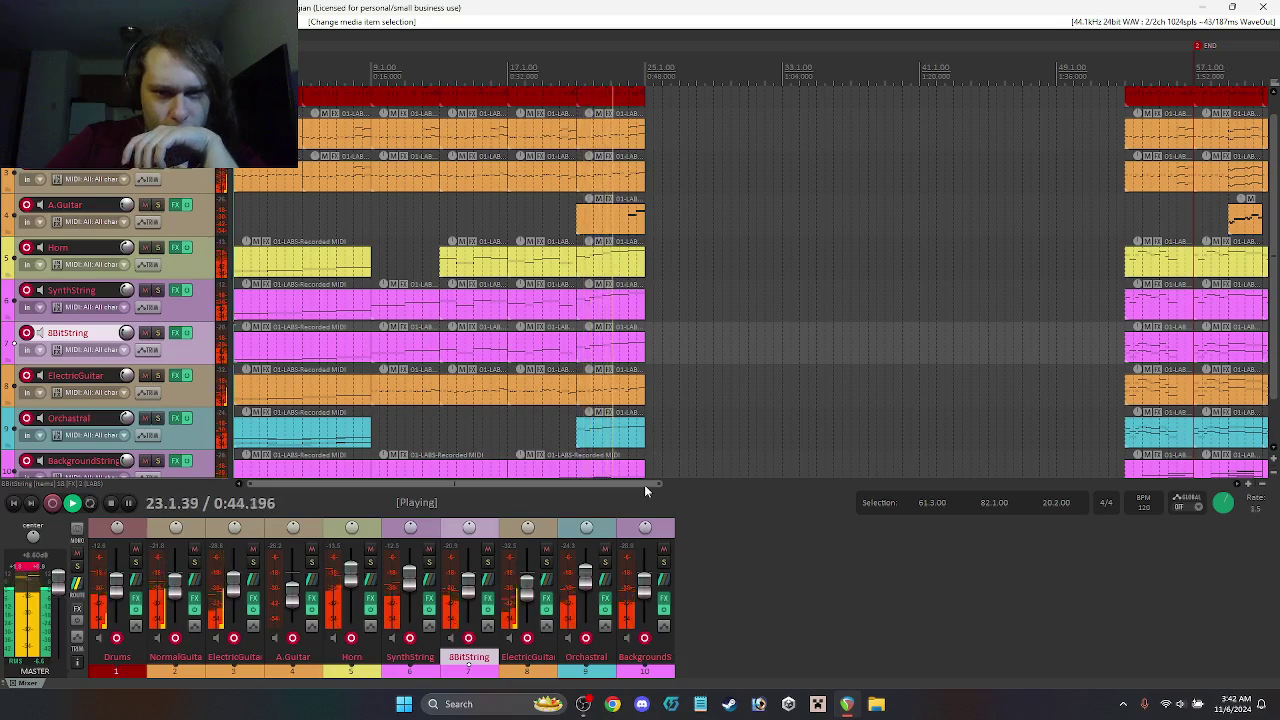
{"action": "key", "text": "space"}
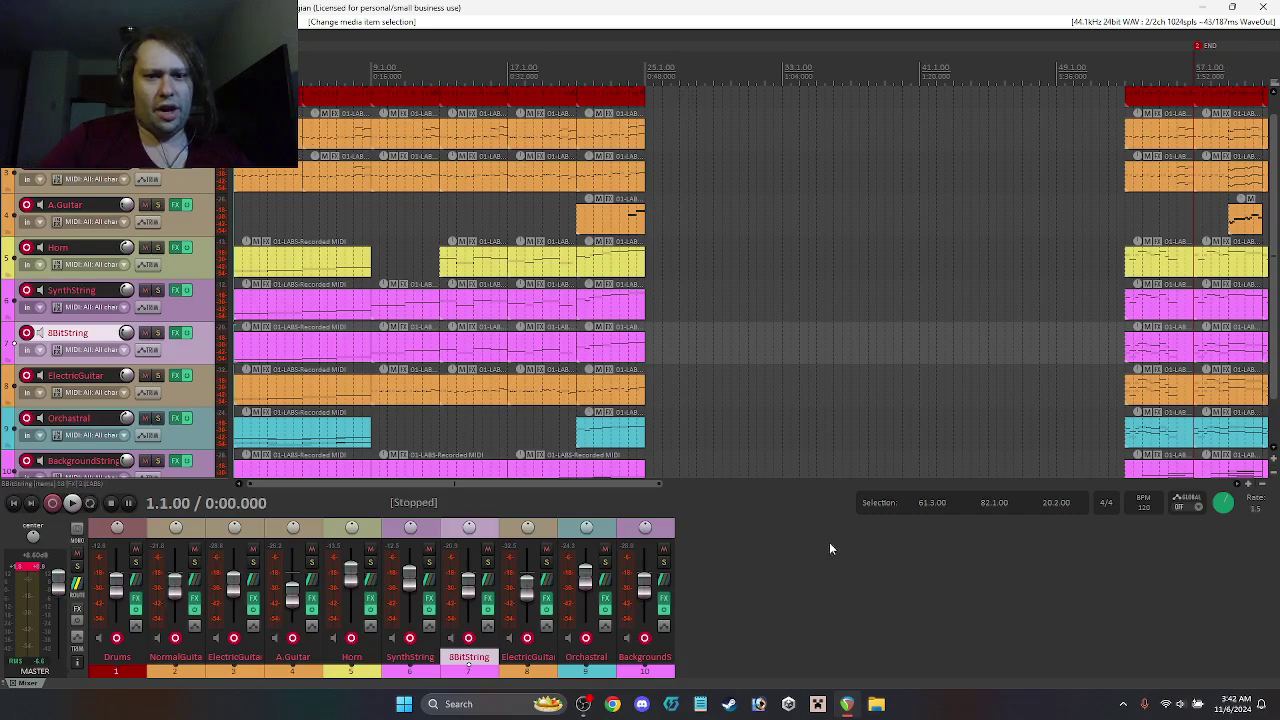
{"action": "left_click_drag", "start_coordinate": [646, 487], "coordinate": [868, 489]}
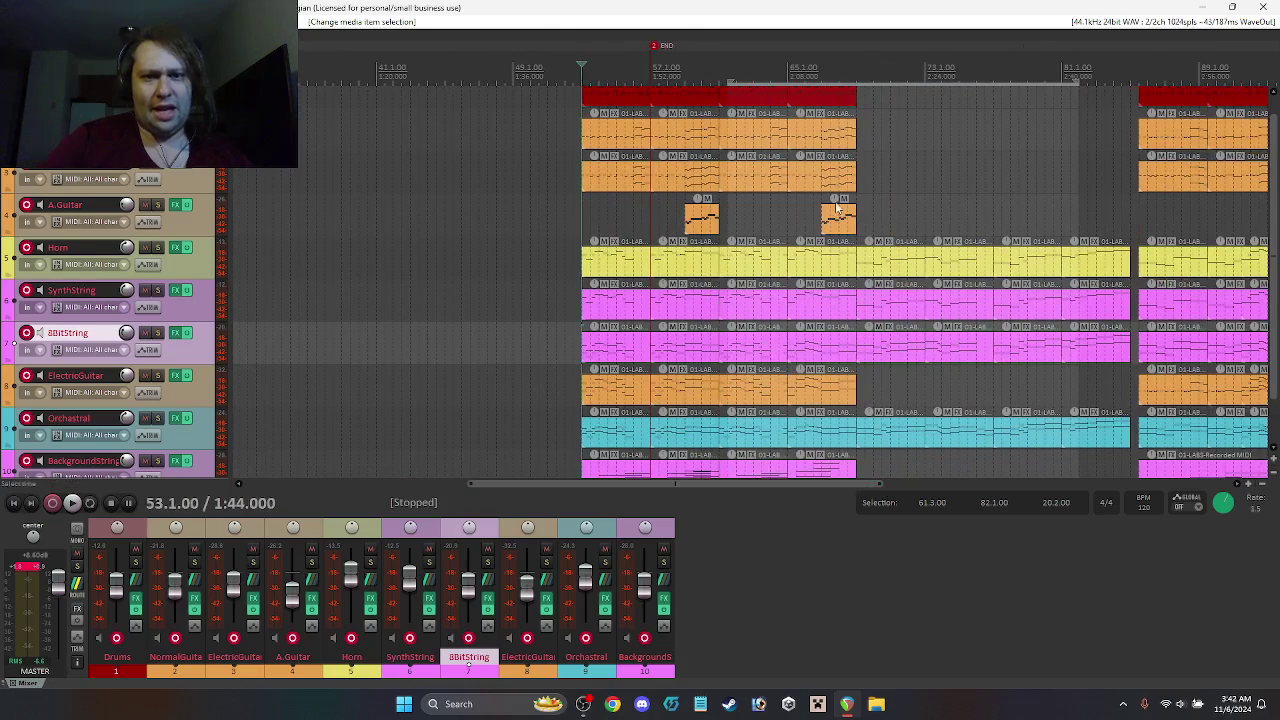
{"action": "key", "text": "space"}
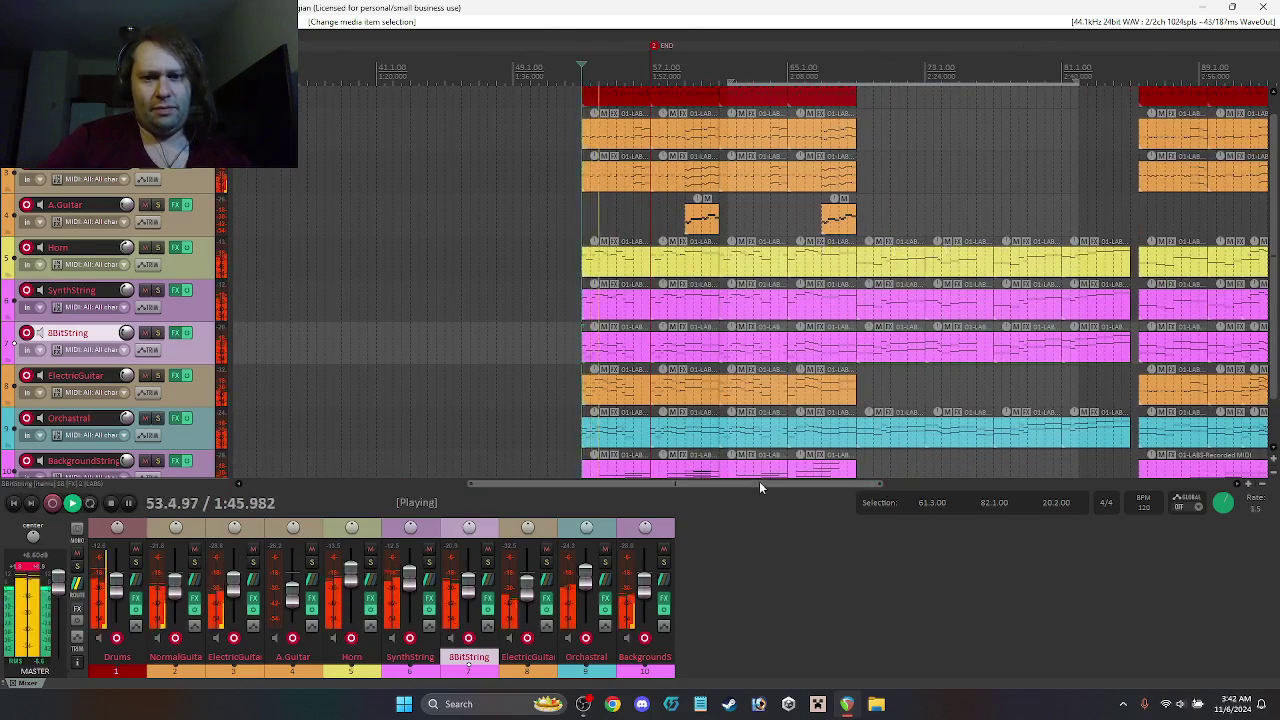
{"action": "key", "text": "space"}
Step: Copy the first Drums item from bar 1 to bar 25 and play its start
{"action": "left_click_drag", "start_coordinate": [754, 480], "coordinate": [444, 486]}
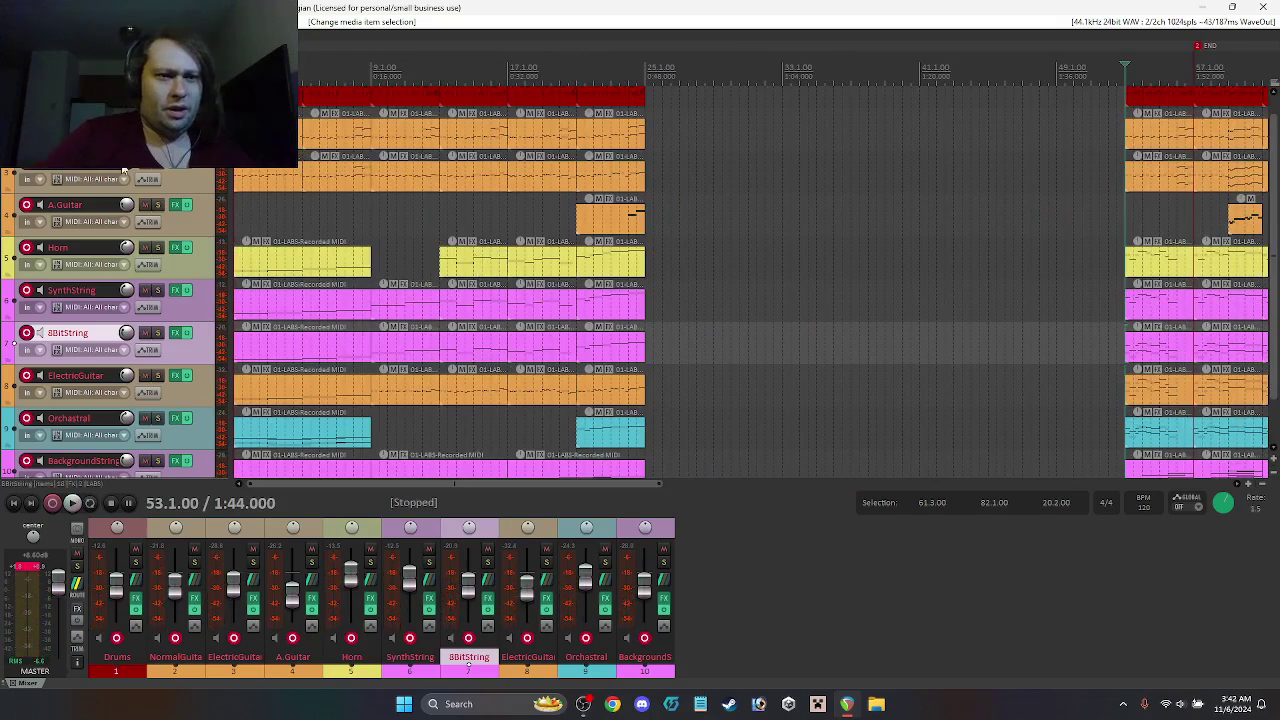
{"action": "scroll", "coordinate": [156, 185], "scroll_direction": "up", "scroll_amount": 1}
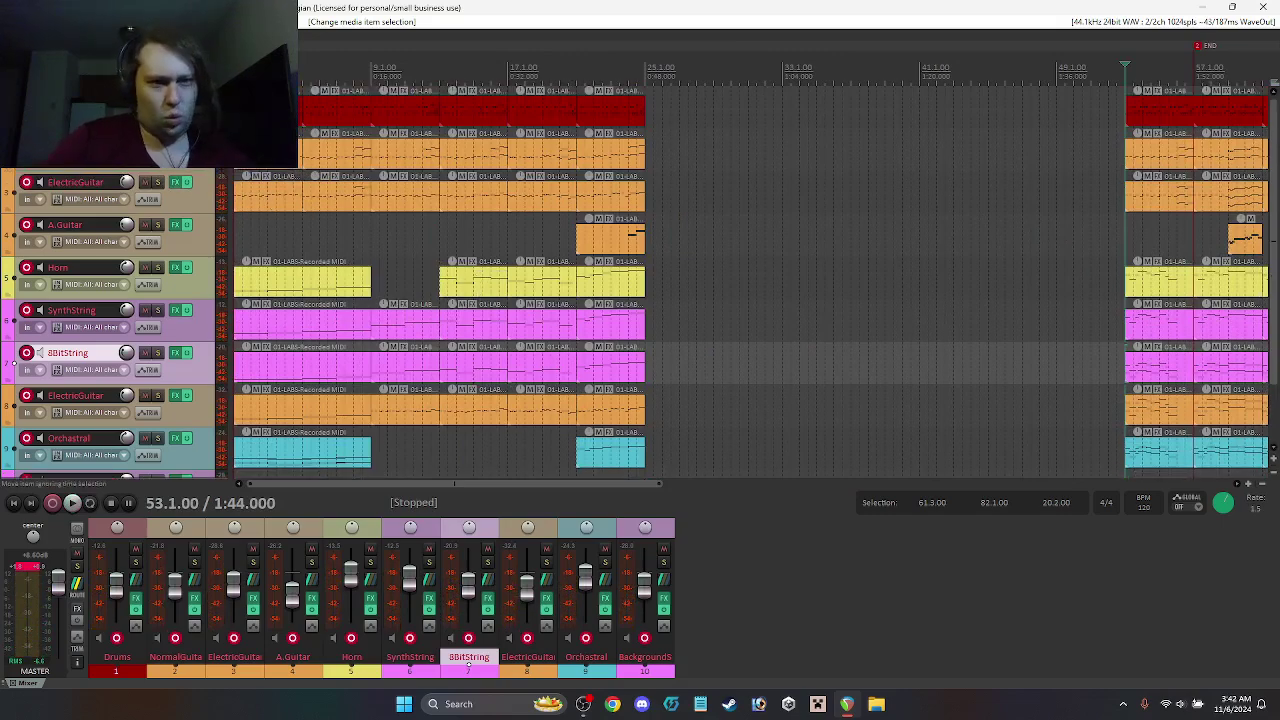
{"action": "left_click", "coordinate": [268, 110]}
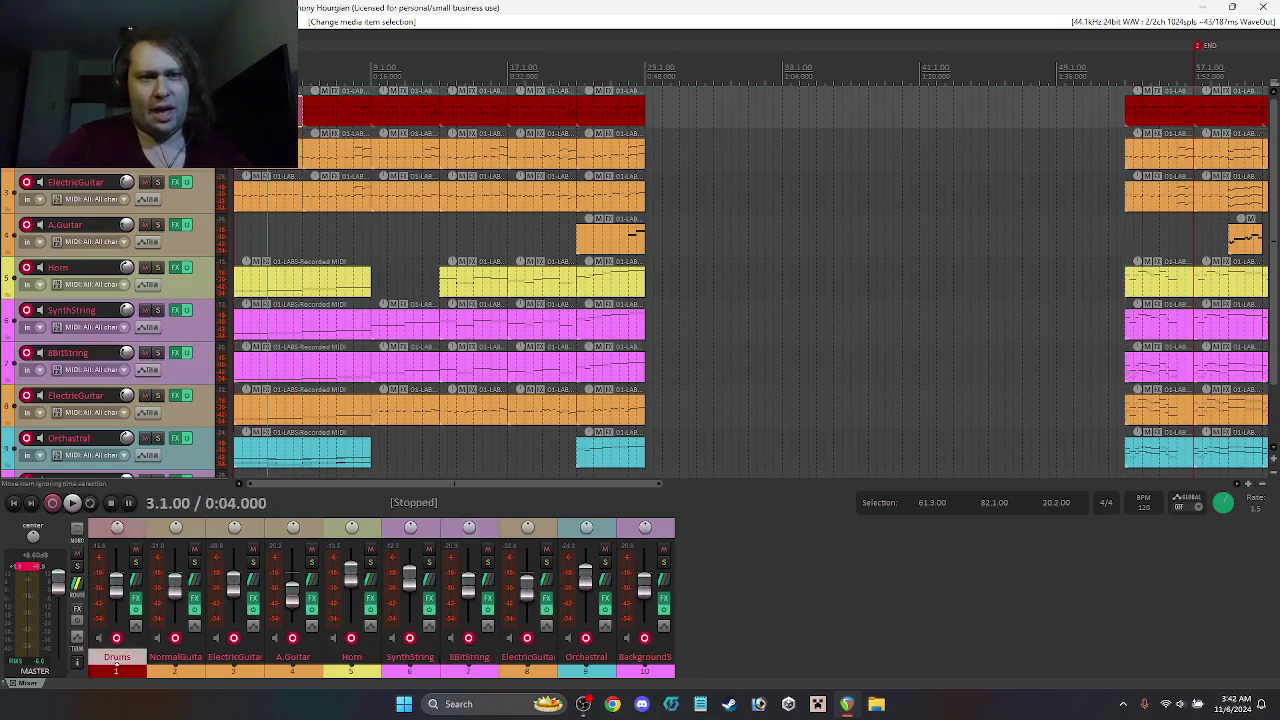
{"action": "left_click_drag", "start_coordinate": [268, 110], "coordinate": [740, 115]}
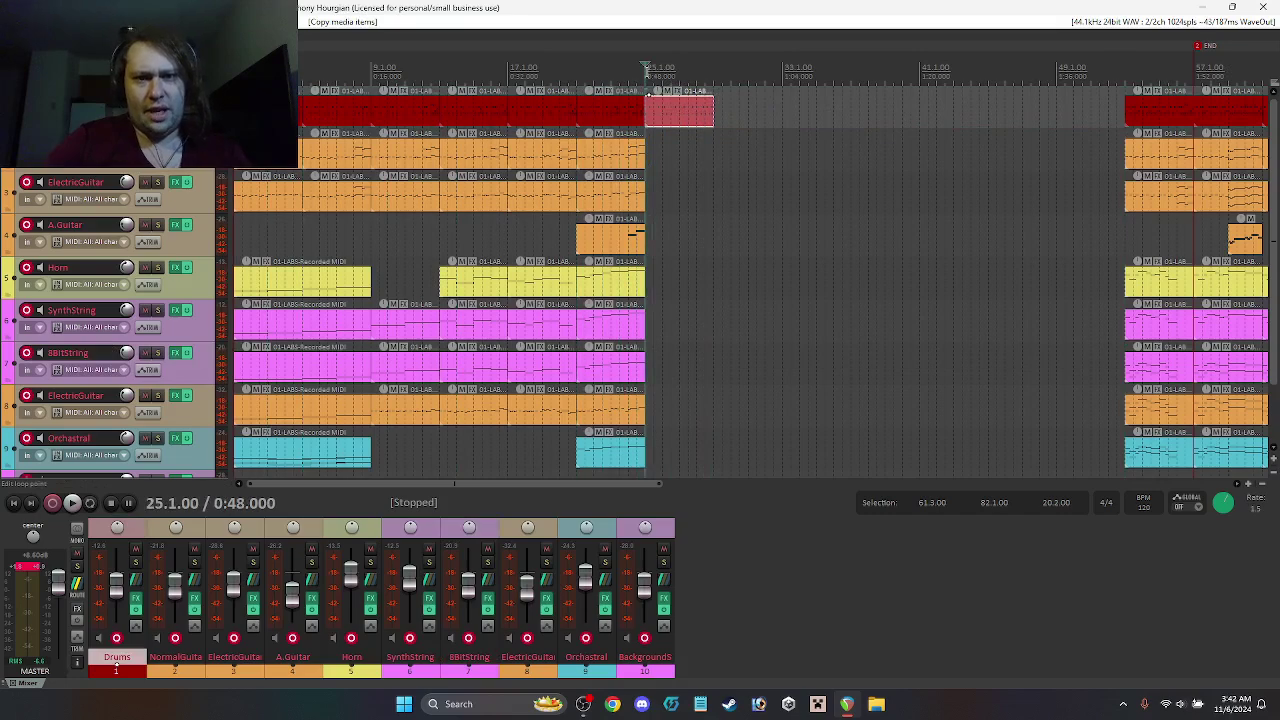
{"action": "key", "text": "space"}
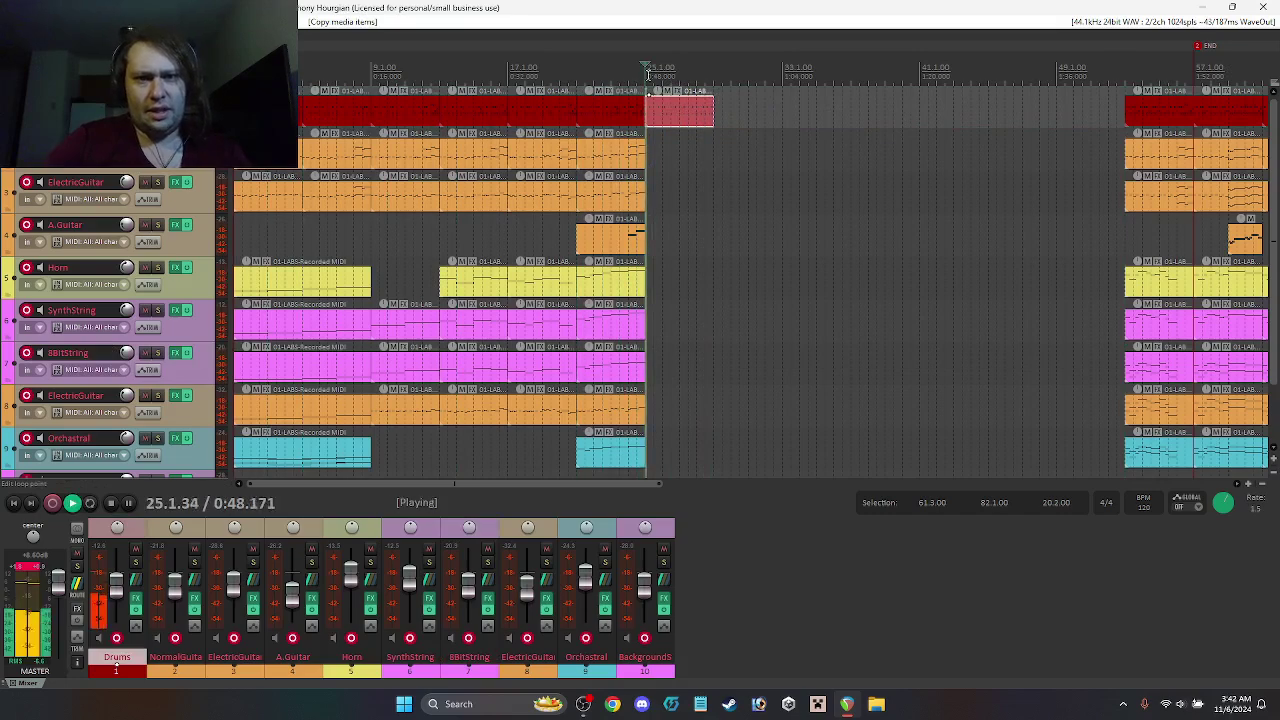
{"action": "key", "text": "space"}
Step: In the copied Drums item, raise the C2 hit on beat 2 of bar 26 to F2, replacing the earlier F2 hit, and audition the pattern
{"action": "left_click_drag", "start_coordinate": [700, 122], "coordinate": [675, 118]}
{"action": "double_click", "coordinate": [675, 118]}
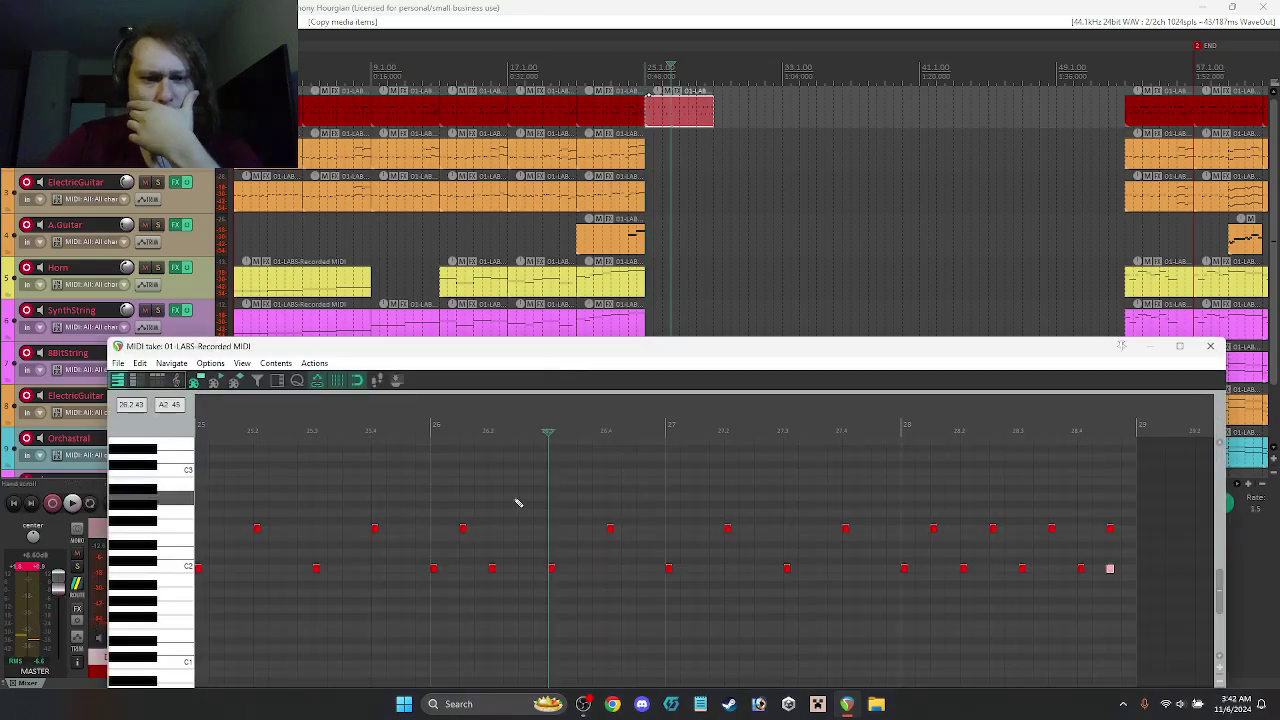
{"action": "left_click", "coordinate": [492, 569]}
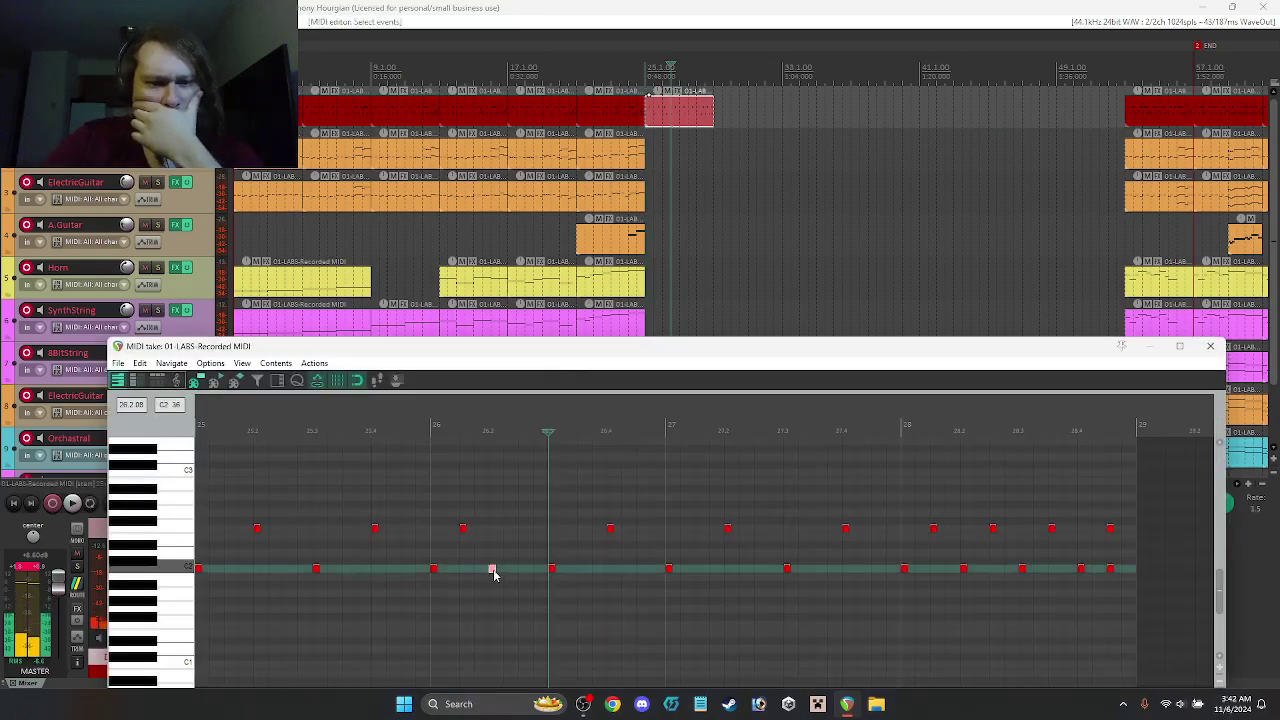
{"action": "left_click_drag", "start_coordinate": [492, 569], "coordinate": [493, 532]}
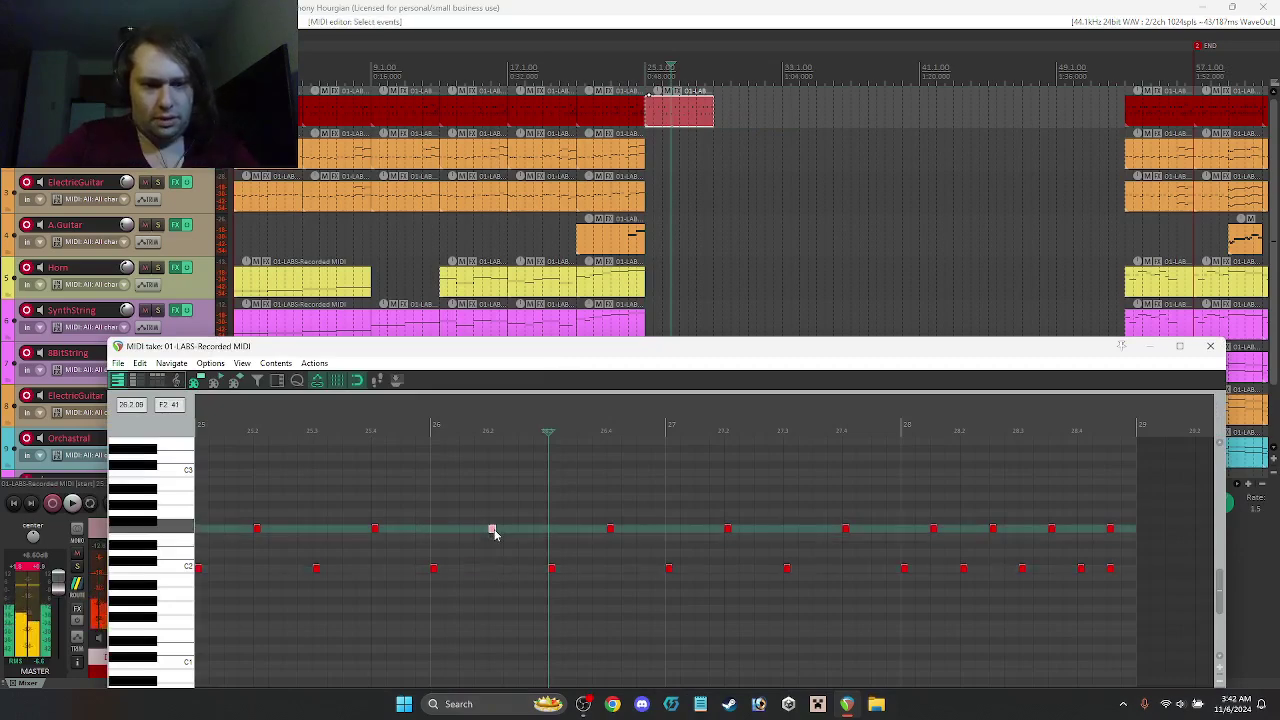
{"action": "key", "text": "space"}
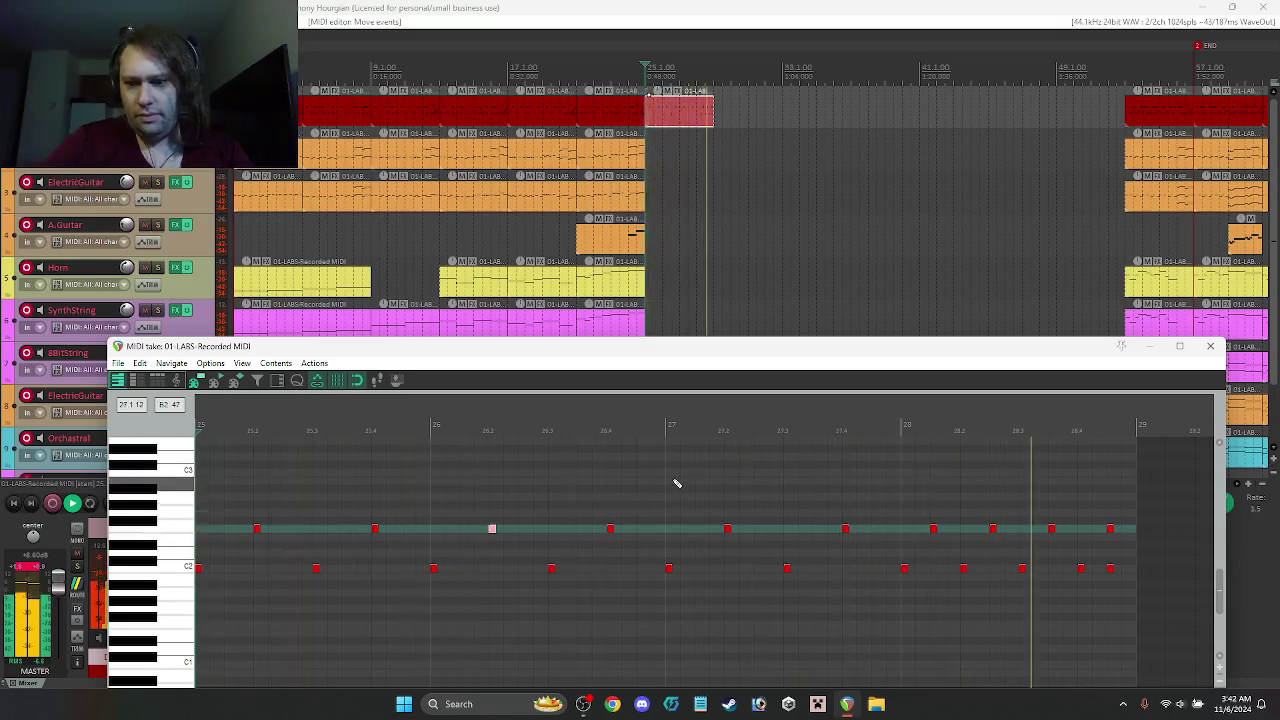
{"action": "left_click", "coordinate": [1210, 346]}
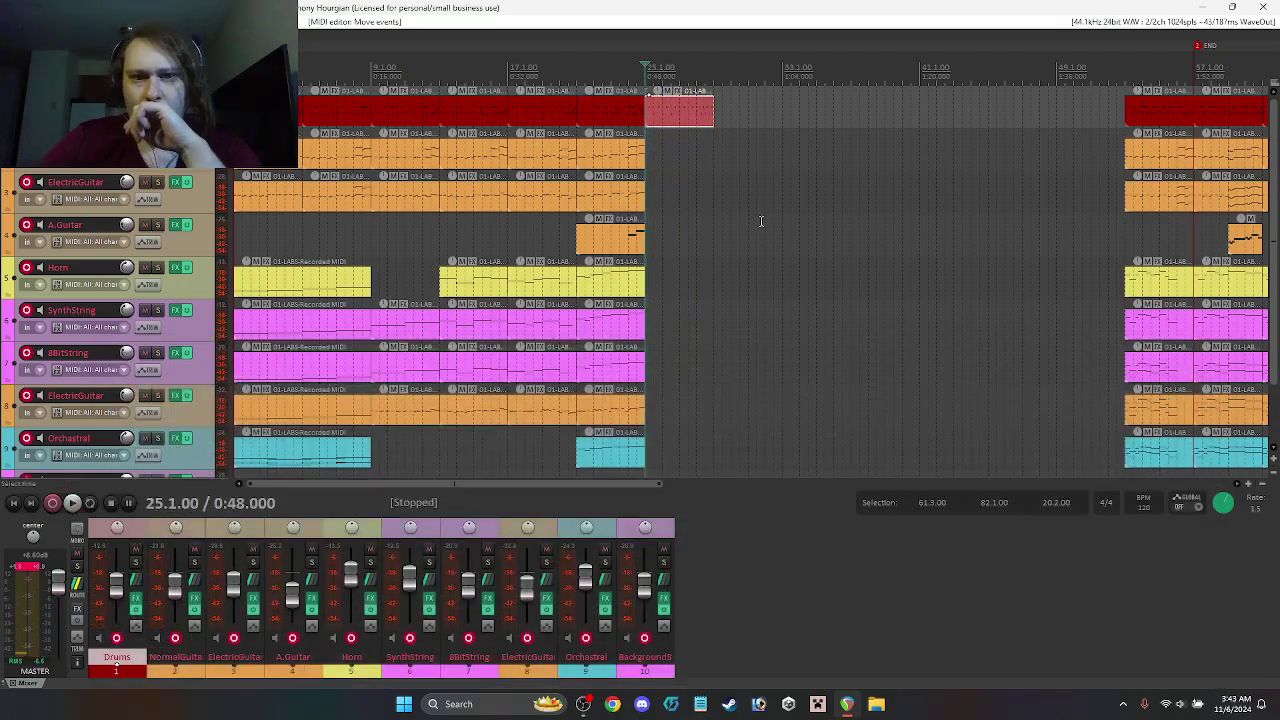
Step: Copy the first item of ElectricGuitar track 3 to bar 25 and delete the copy's notes from bar 27 onward
{"action": "left_click", "coordinate": [279, 203]}
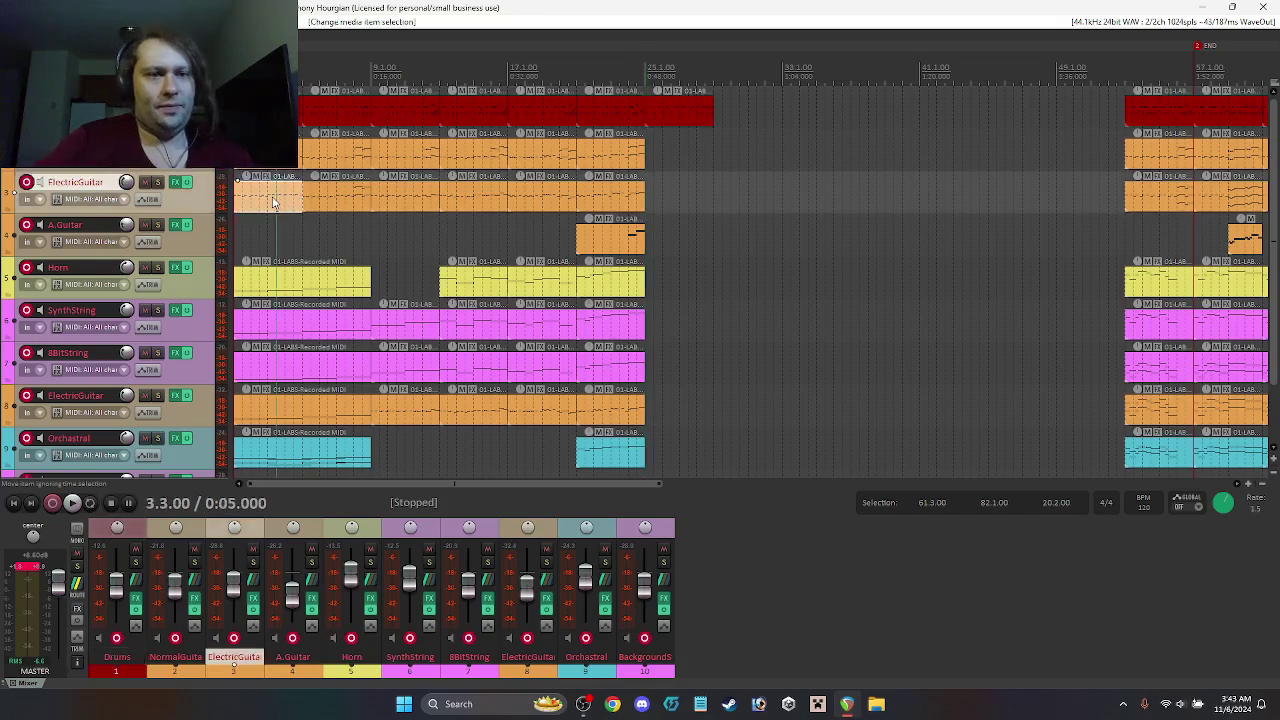
{"action": "left_click_drag", "start_coordinate": [275, 203], "coordinate": [682, 203]}
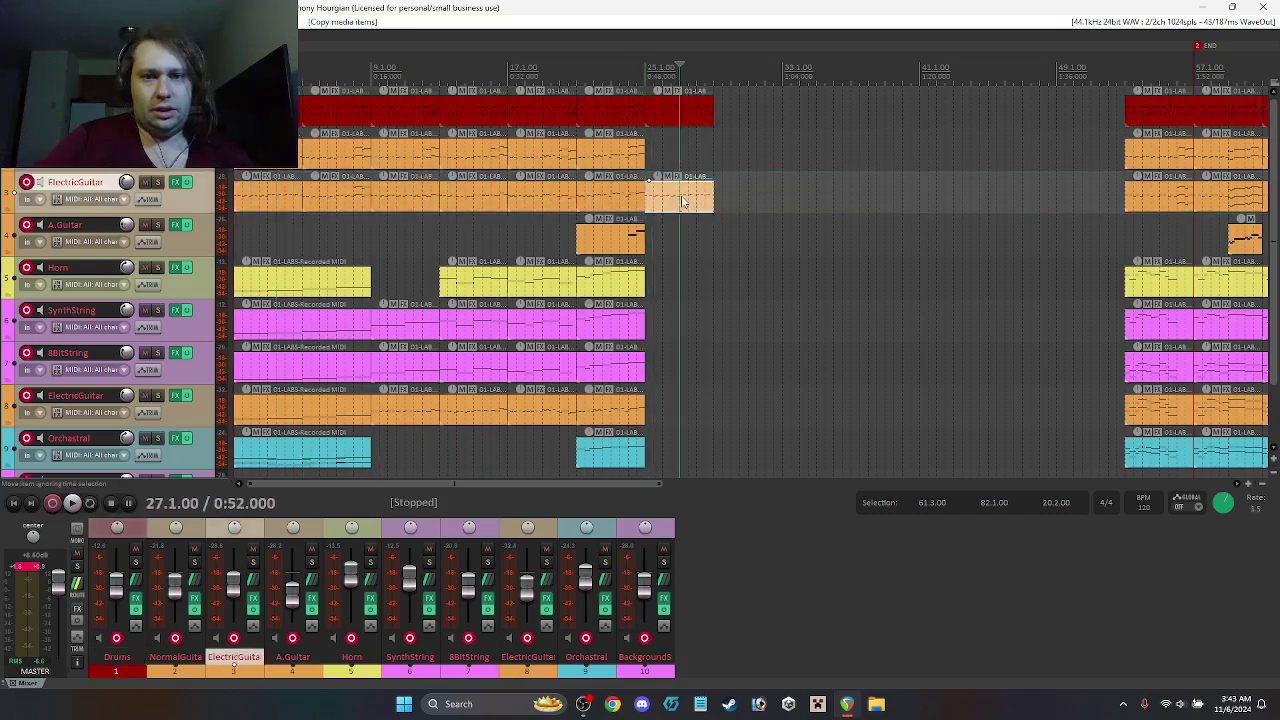
{"action": "double_click", "coordinate": [682, 203]}
{"action": "key", "text": "space"}
{"action": "left_click_drag", "start_coordinate": [580, 352], "coordinate": [586, 148]}
{"action": "key", "text": "Delete"}
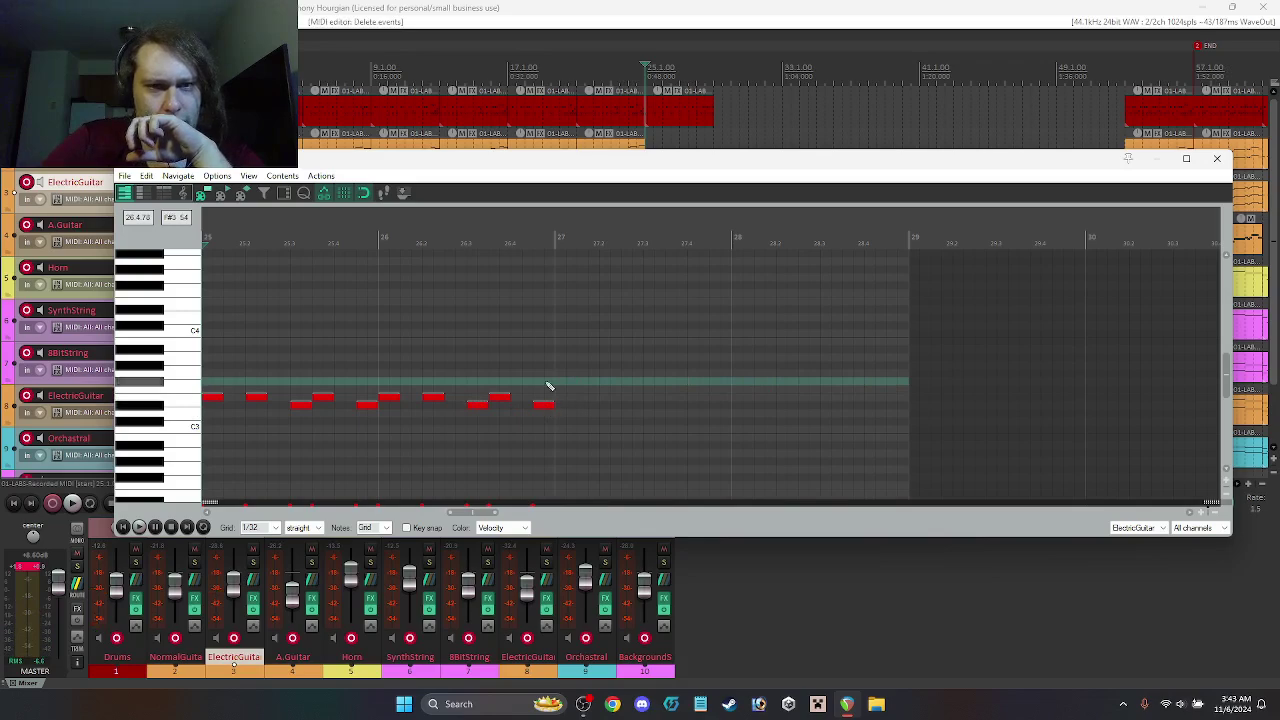
Step: Play the transition from bar 21 into the new bar 25 section to check the guitar against the drums
{"action": "left_click", "coordinate": [576, 69]}
{"action": "key", "text": "space"}
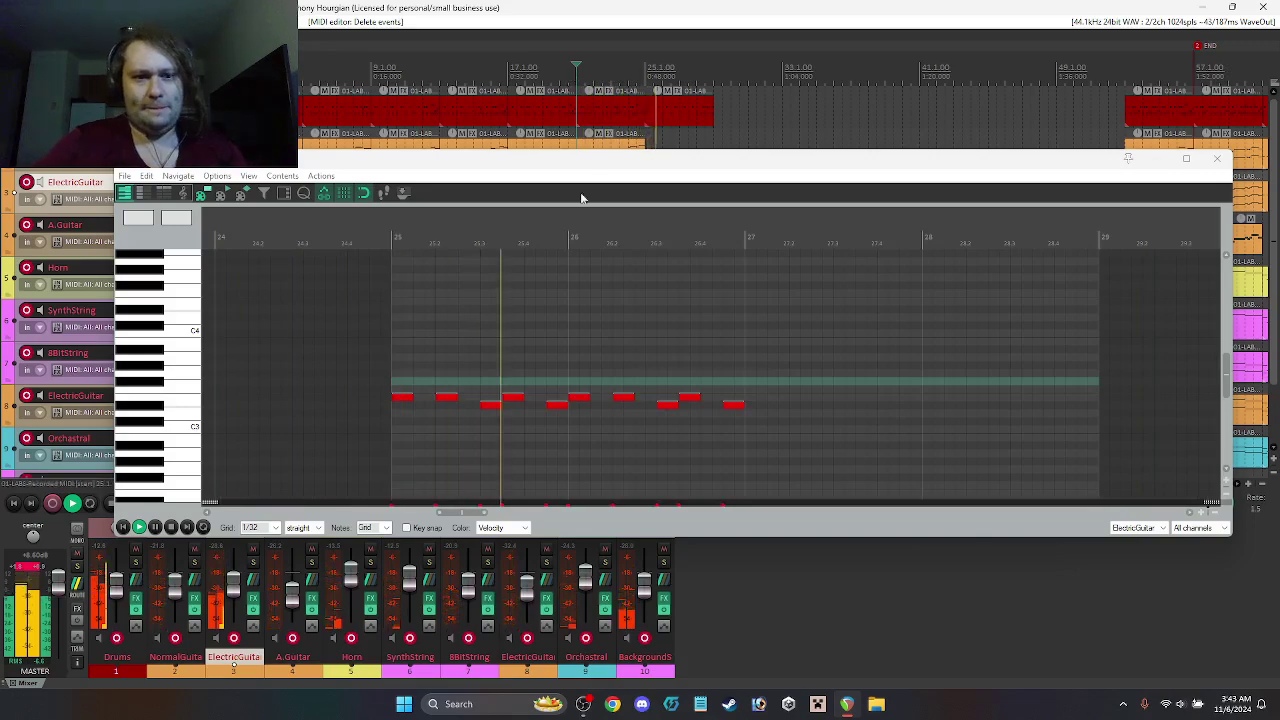
{"action": "key", "text": "space"}
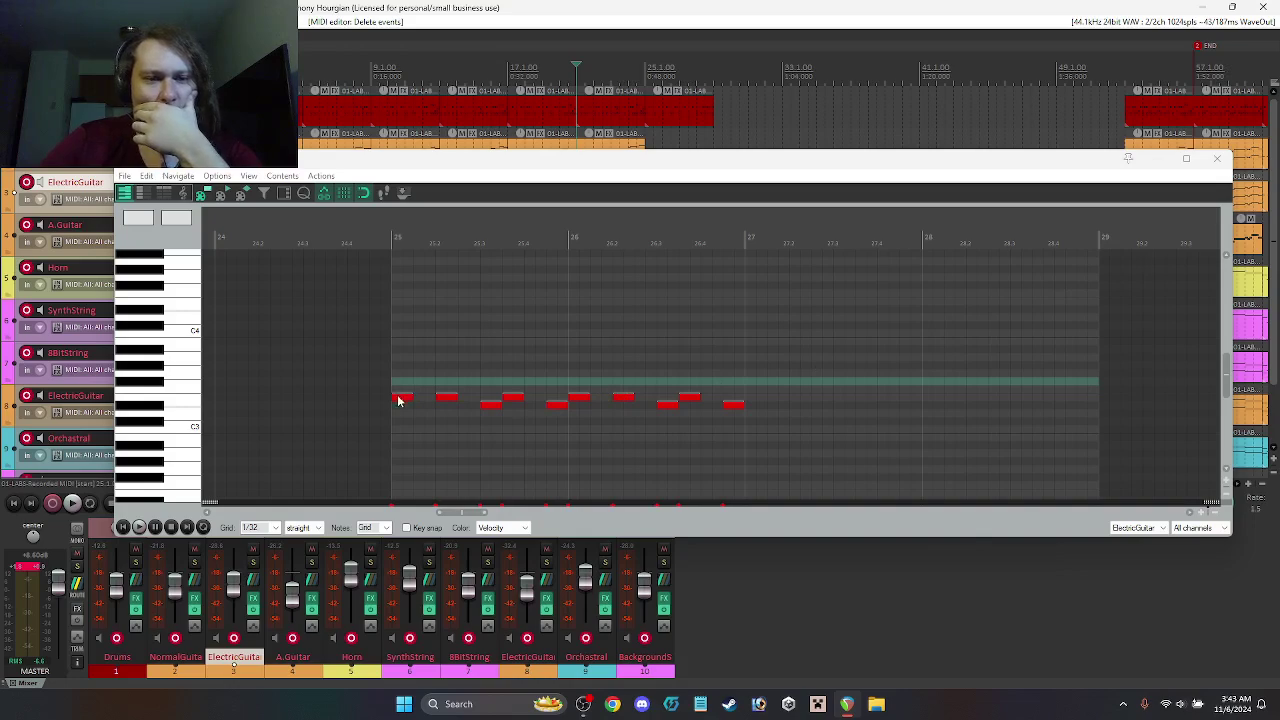
{"action": "key", "text": "Home"}
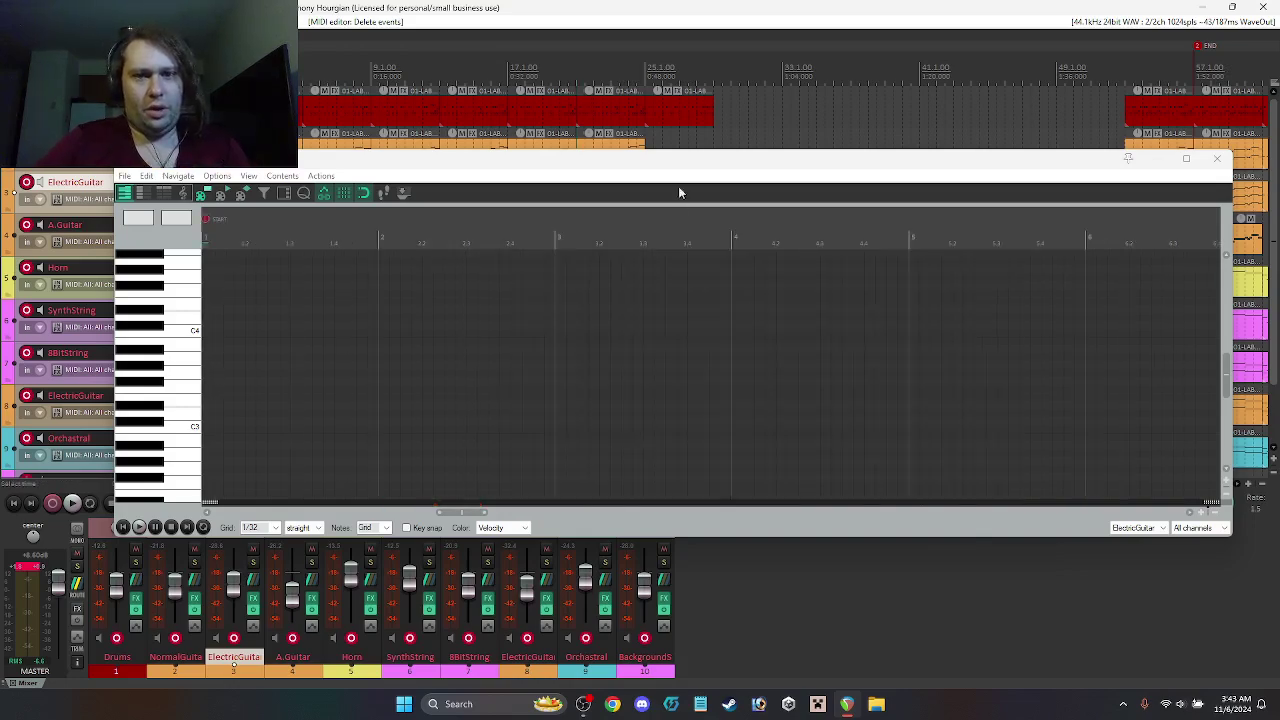
{"action": "key", "text": "space"}
{"action": "key", "text": "space"}
Step: Rearrange bar 25 of the guitar copy into three back-to-back E3 notes followed by D#3, E3 and D#3, and play it
{"action": "left_click_drag", "start_coordinate": [256, 403], "coordinate": [231, 404]}
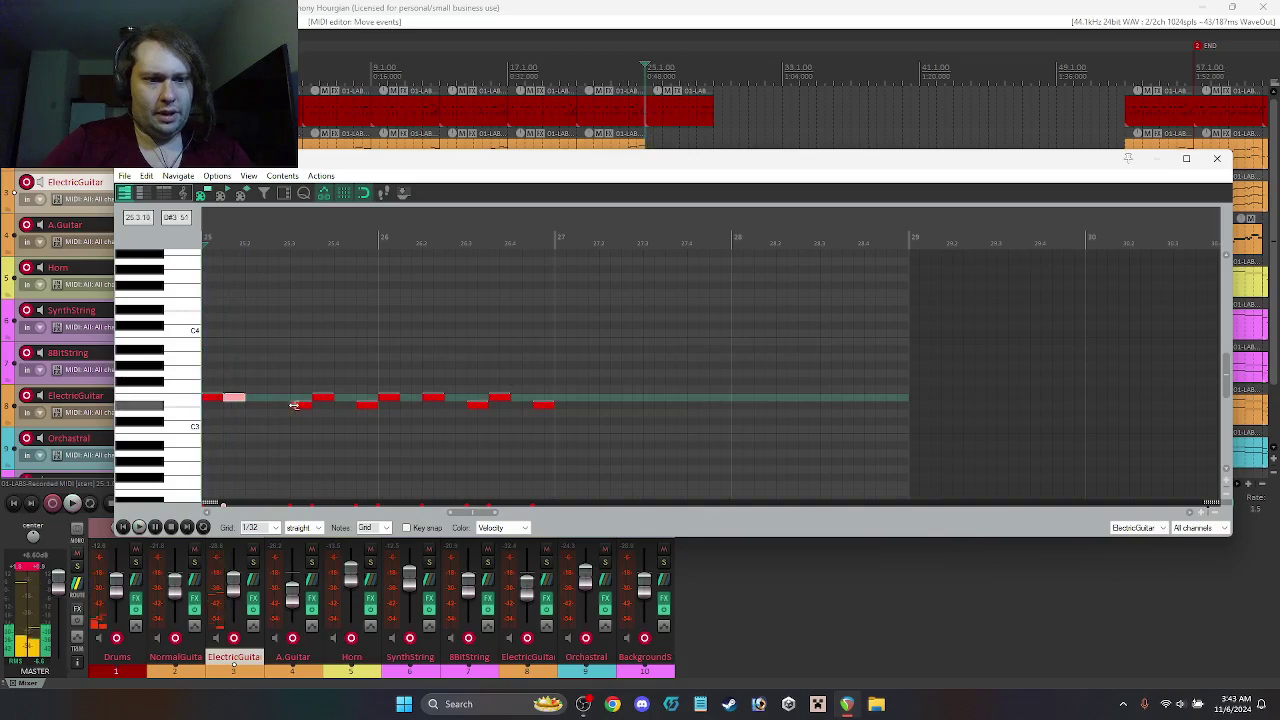
{"action": "left_click_drag", "start_coordinate": [301, 411], "coordinate": [240, 396]}
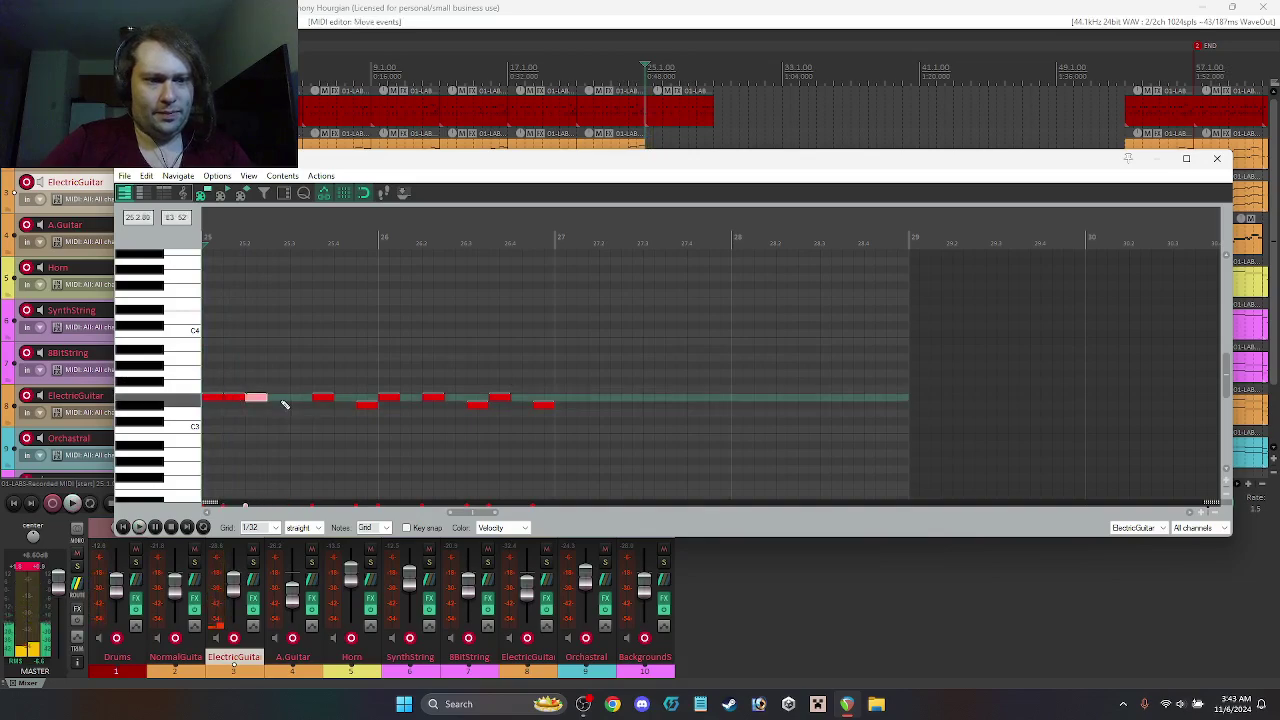
{"action": "key", "text": "ctrl+z"}
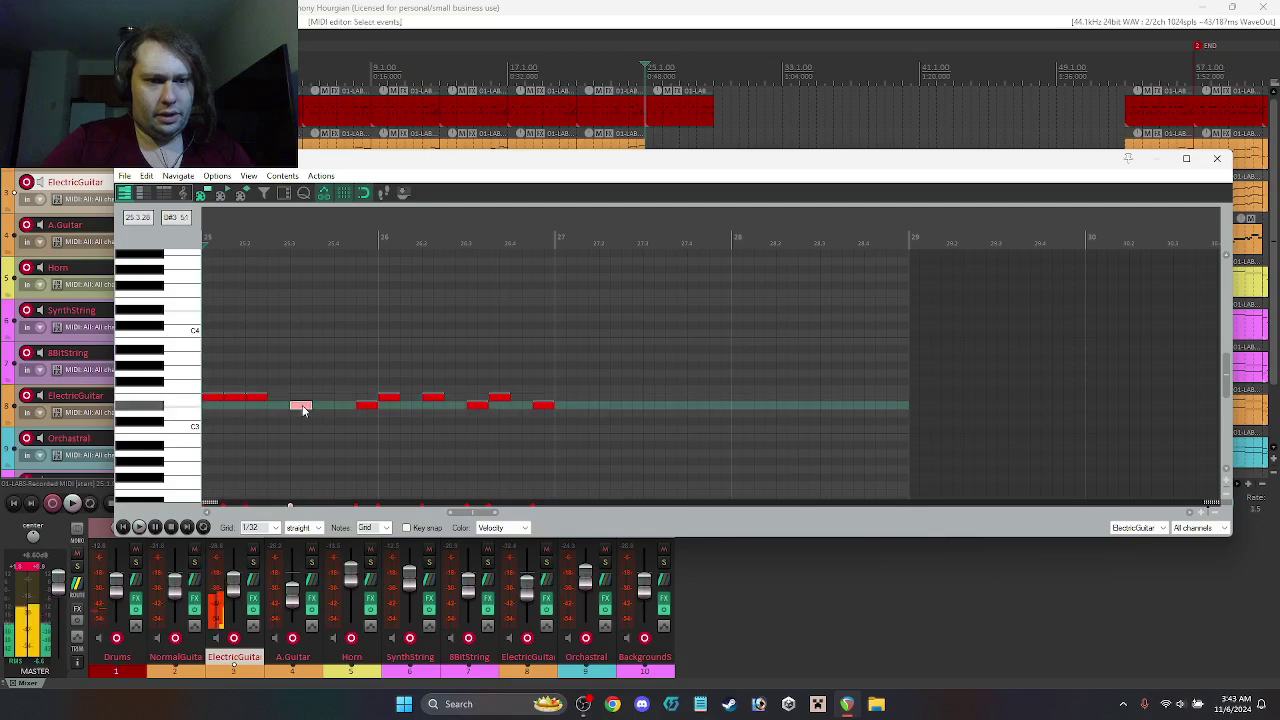
{"action": "left_click", "coordinate": [366, 408]}
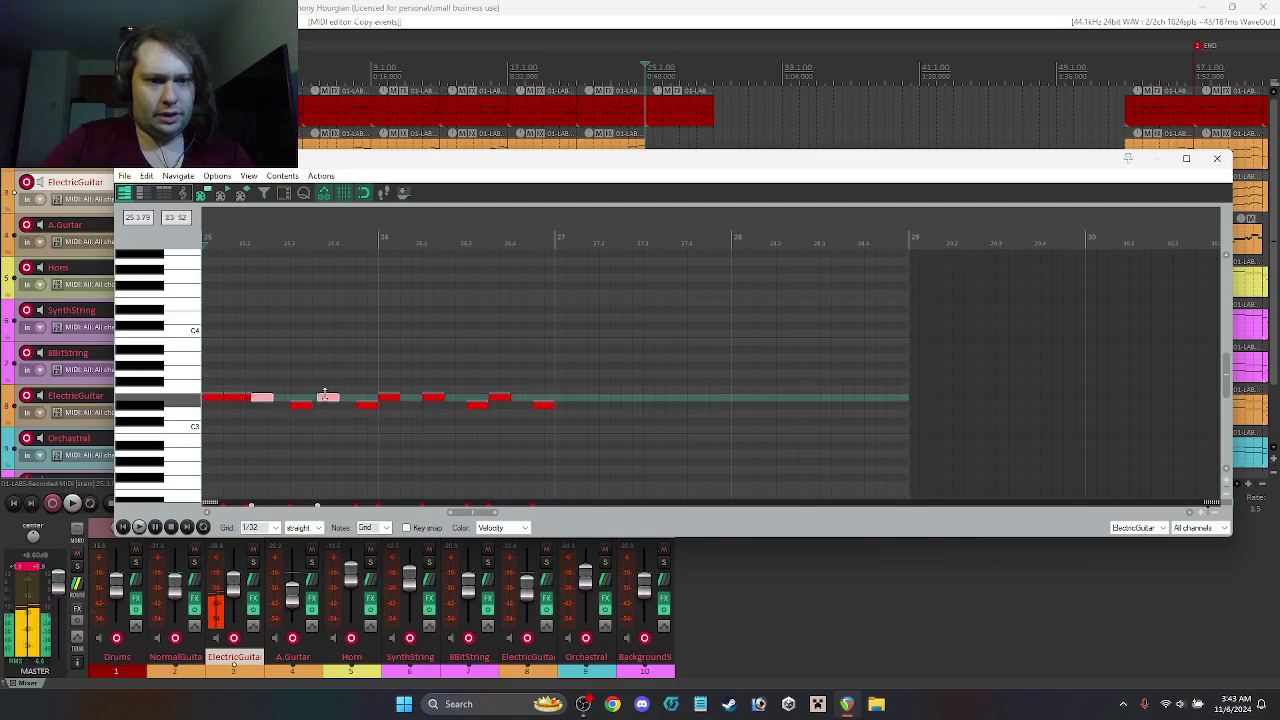
{"action": "left_click_drag", "start_coordinate": [336, 412], "coordinate": [326, 405]}
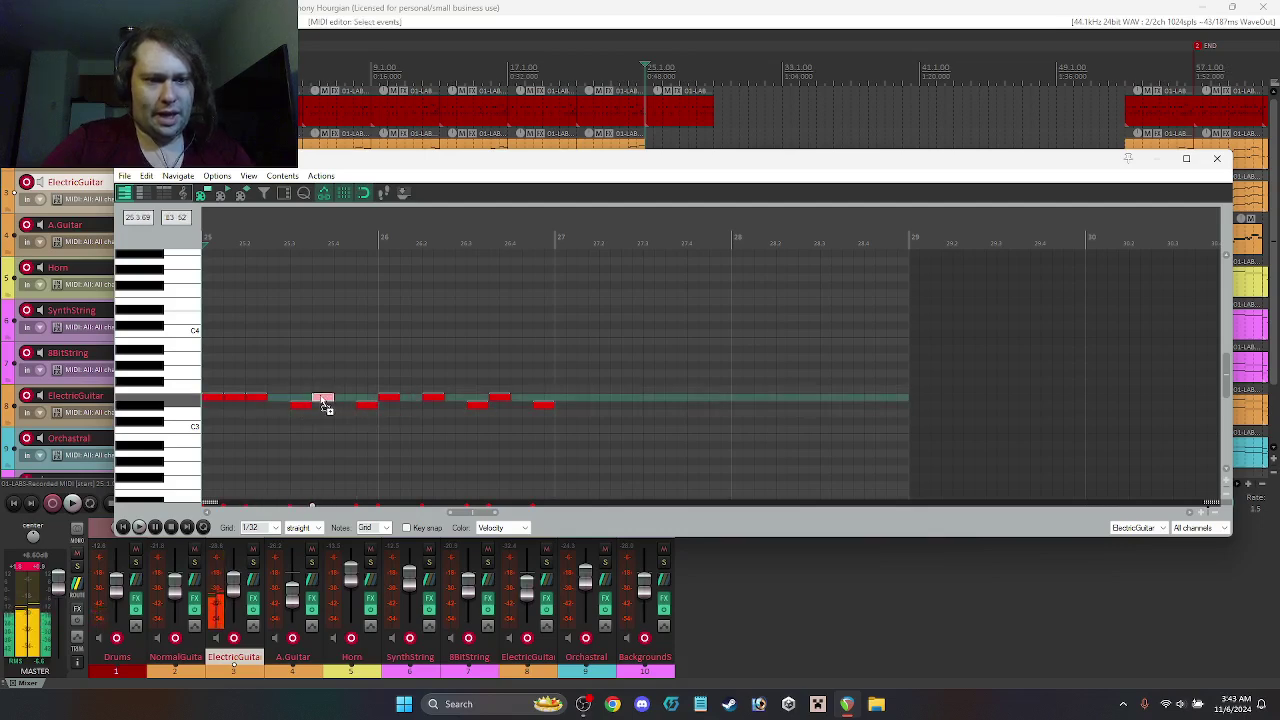
{"action": "key", "text": "space"}
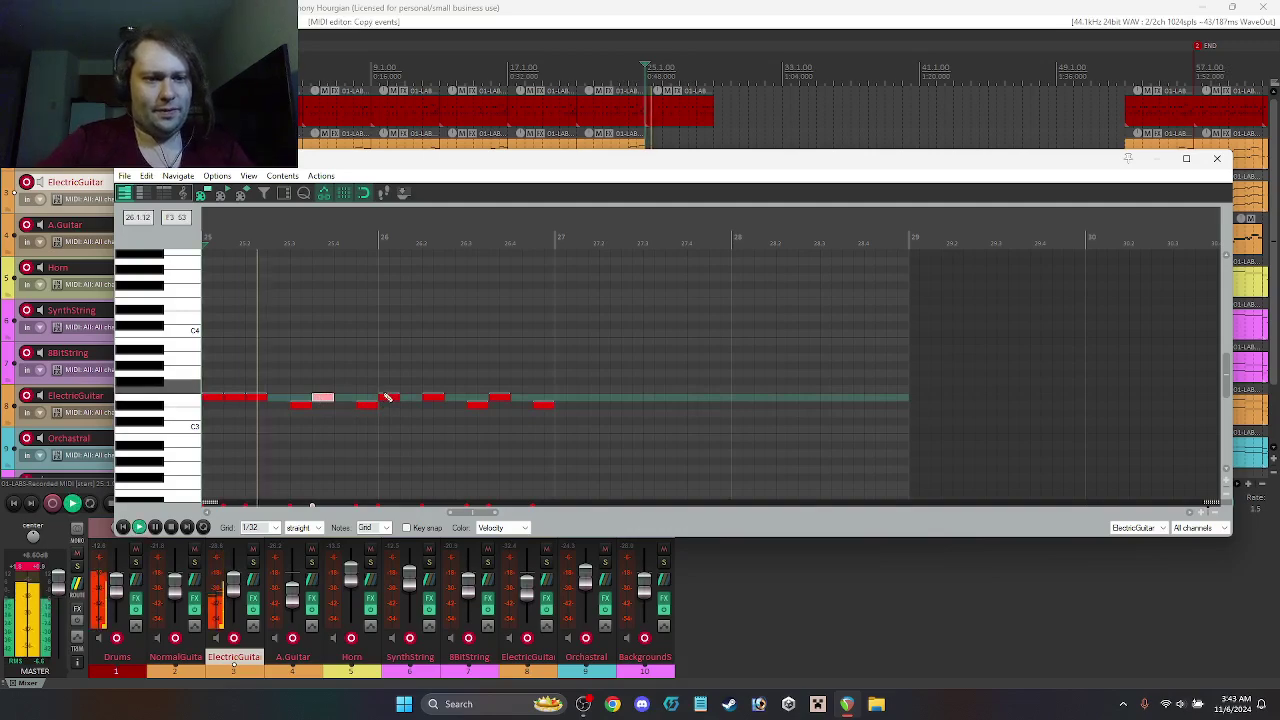
Step: Rework bar 26 of the guitar copy into three back-to-back F3 notes followed by E3, F3 and E3, and close the MIDI editor
{"action": "left_click_drag", "start_coordinate": [387, 402], "coordinate": [483, 412]}
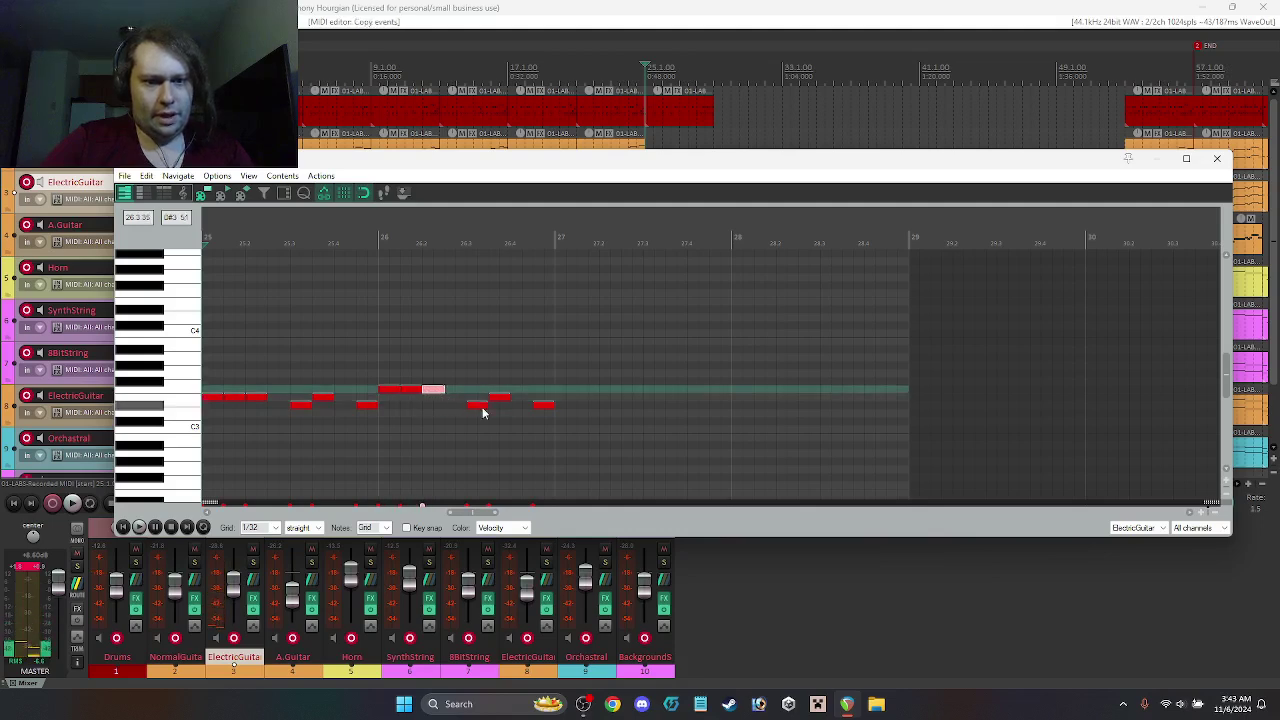
{"action": "left_click_drag", "start_coordinate": [571, 193], "coordinate": [600, 208]}
{"action": "key", "text": "space"}
{"action": "key", "text": "space"}
{"action": "left_click_drag", "start_coordinate": [503, 446], "coordinate": [544, 438]}
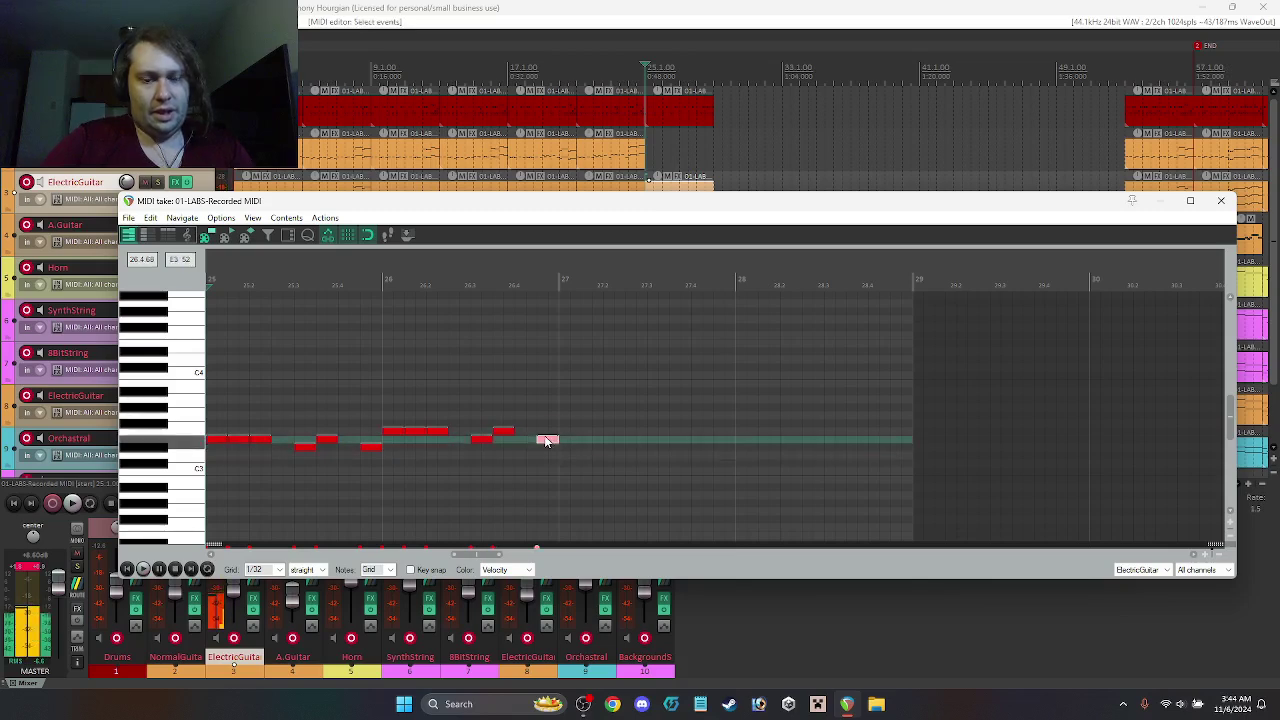
{"action": "left_click", "coordinate": [1221, 200]}
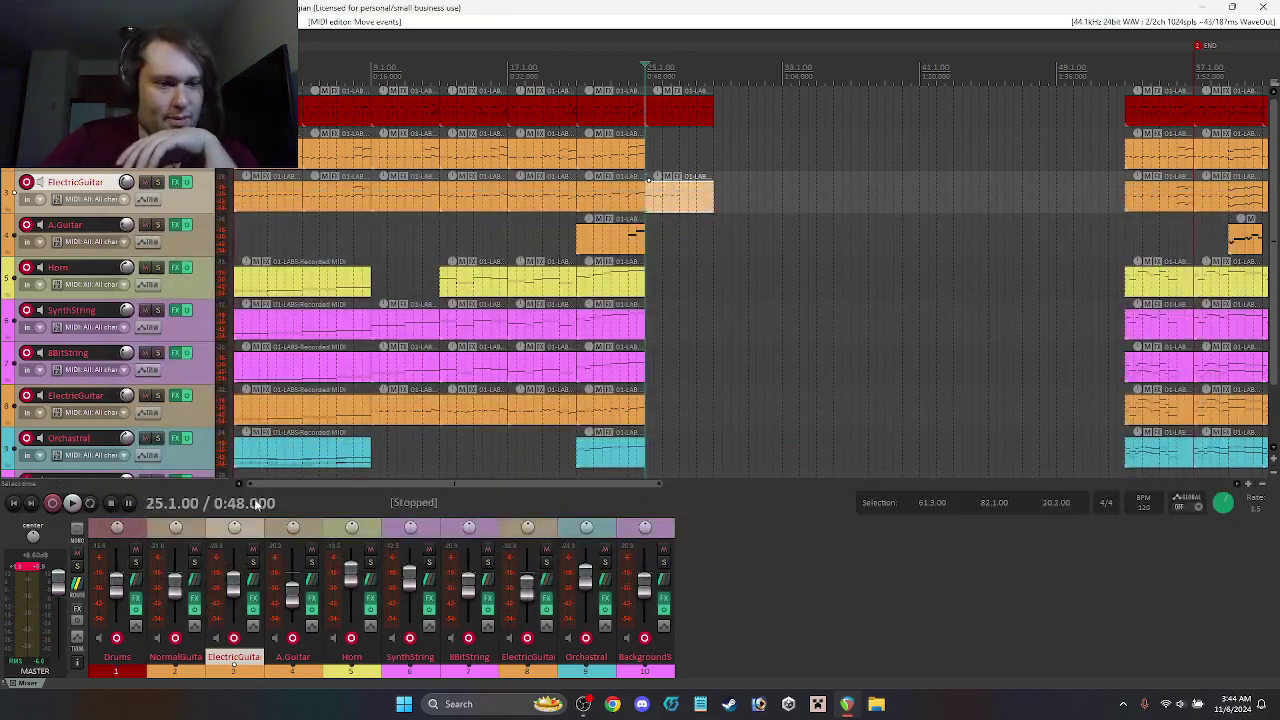
Step: Open the Drums track's LABS plugin and examine the Profile, About, Content and Errors pages of its settings
{"action": "left_click", "coordinate": [112, 612]}
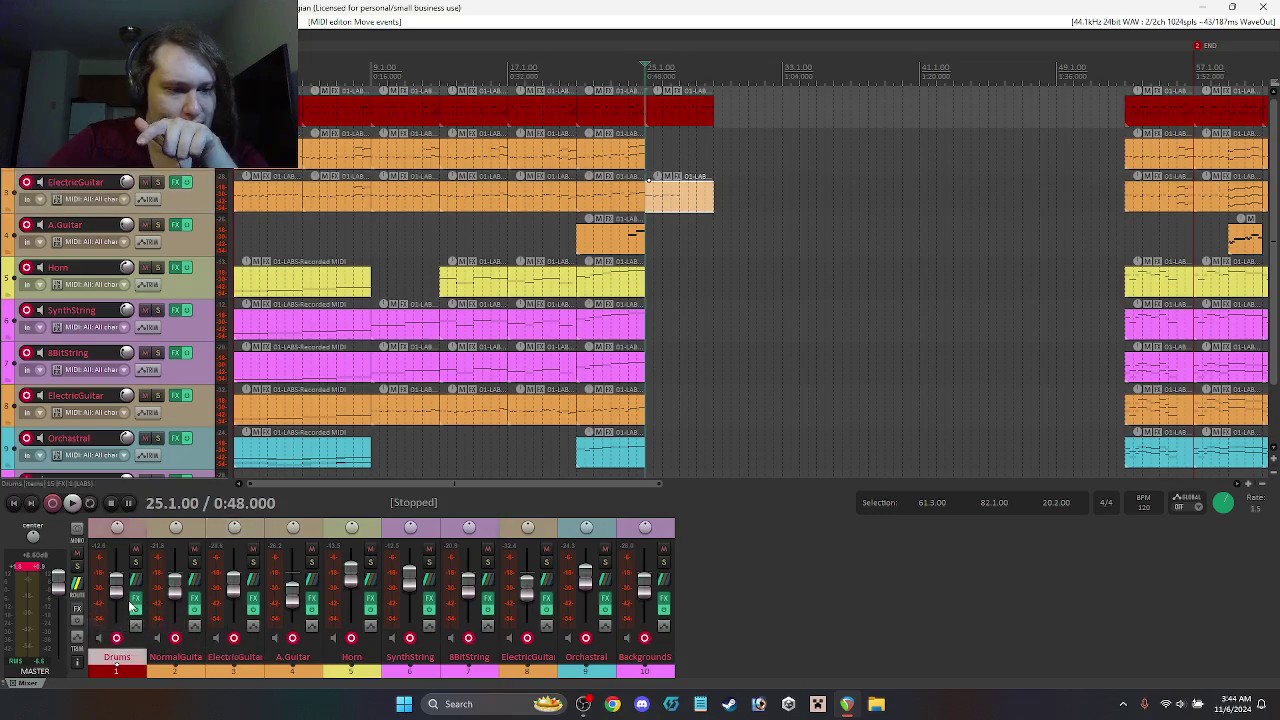
{"action": "left_click", "coordinate": [138, 600]}
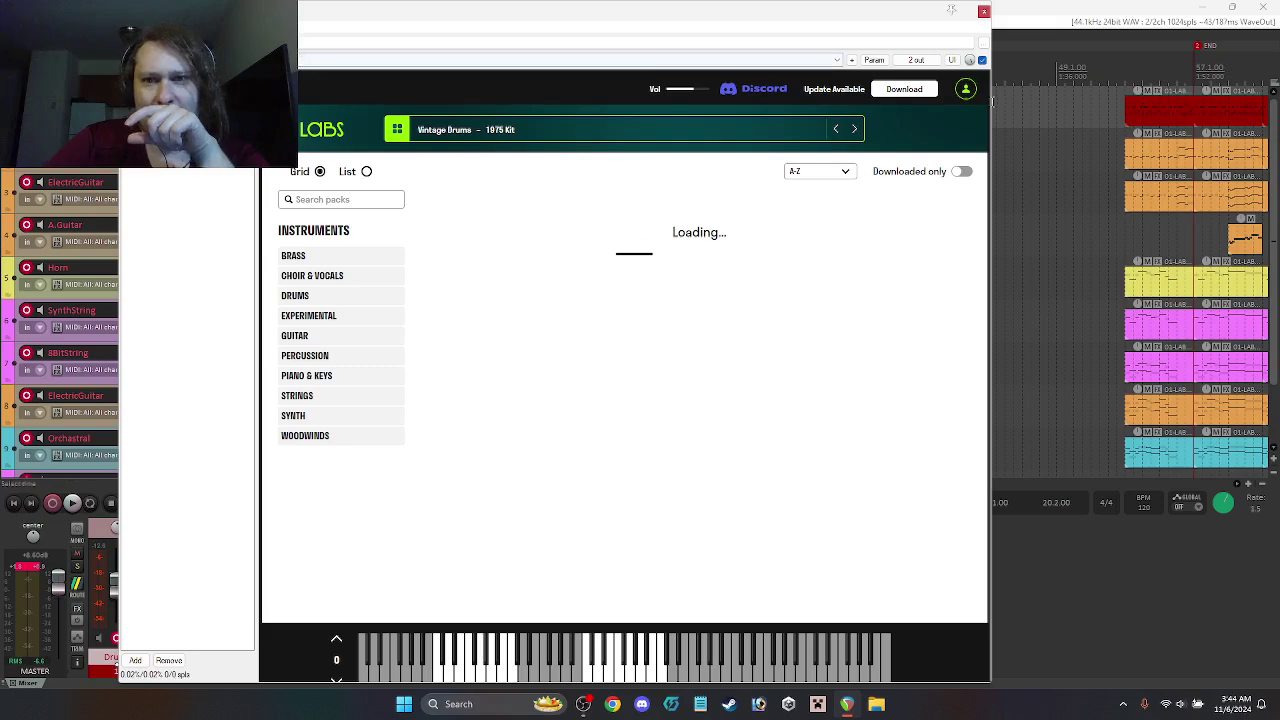
{"action": "left_click", "coordinate": [966, 90]}
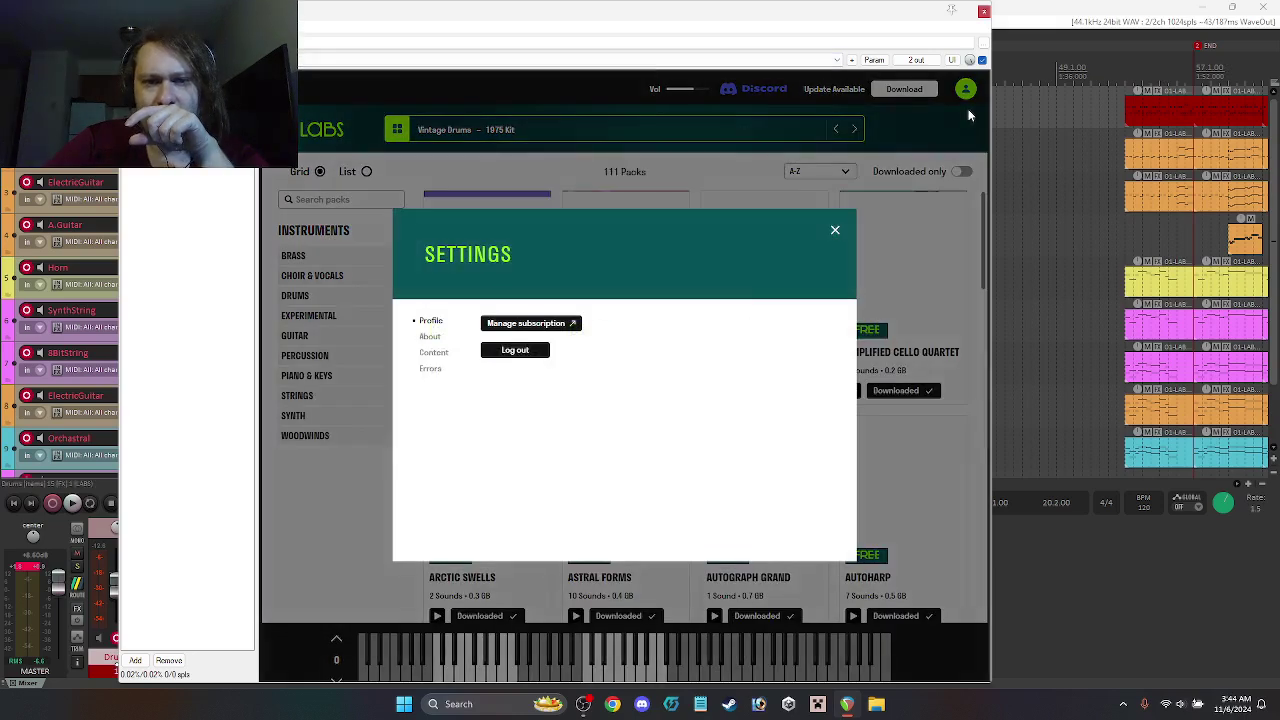
{"action": "left_click", "coordinate": [430, 340]}
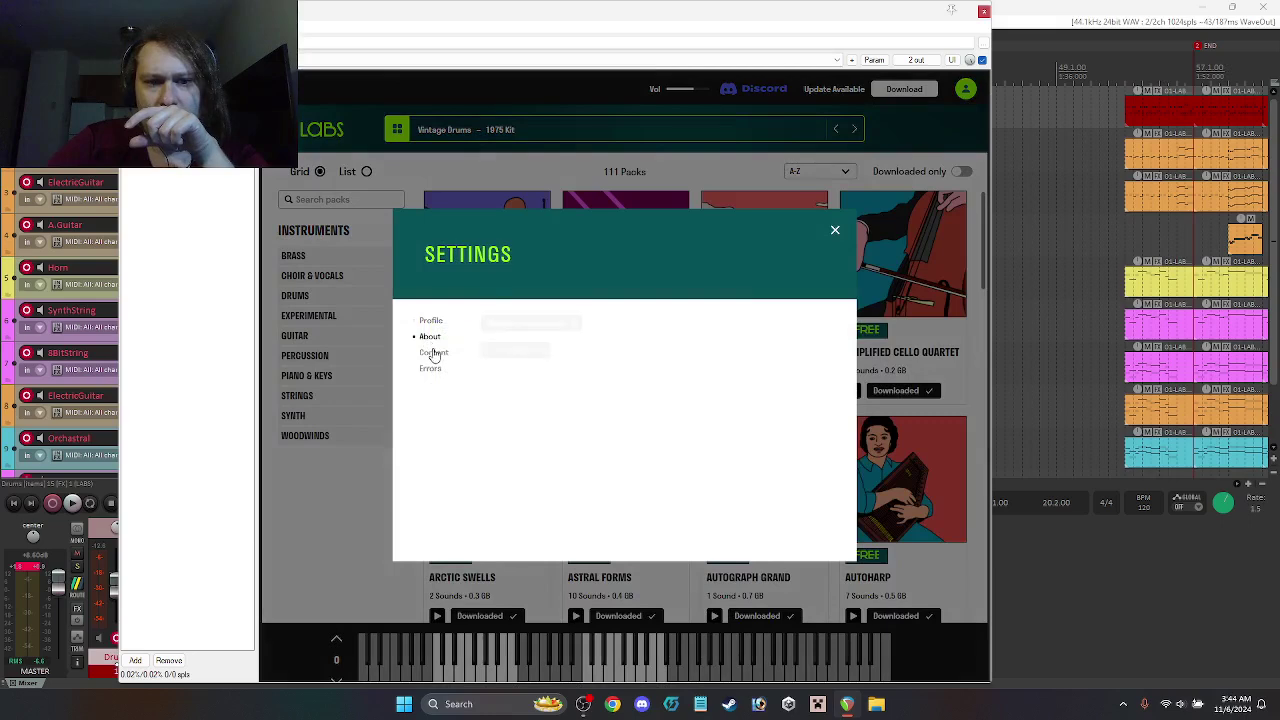
{"action": "left_click", "coordinate": [432, 352]}
{"action": "left_click", "coordinate": [430, 370]}
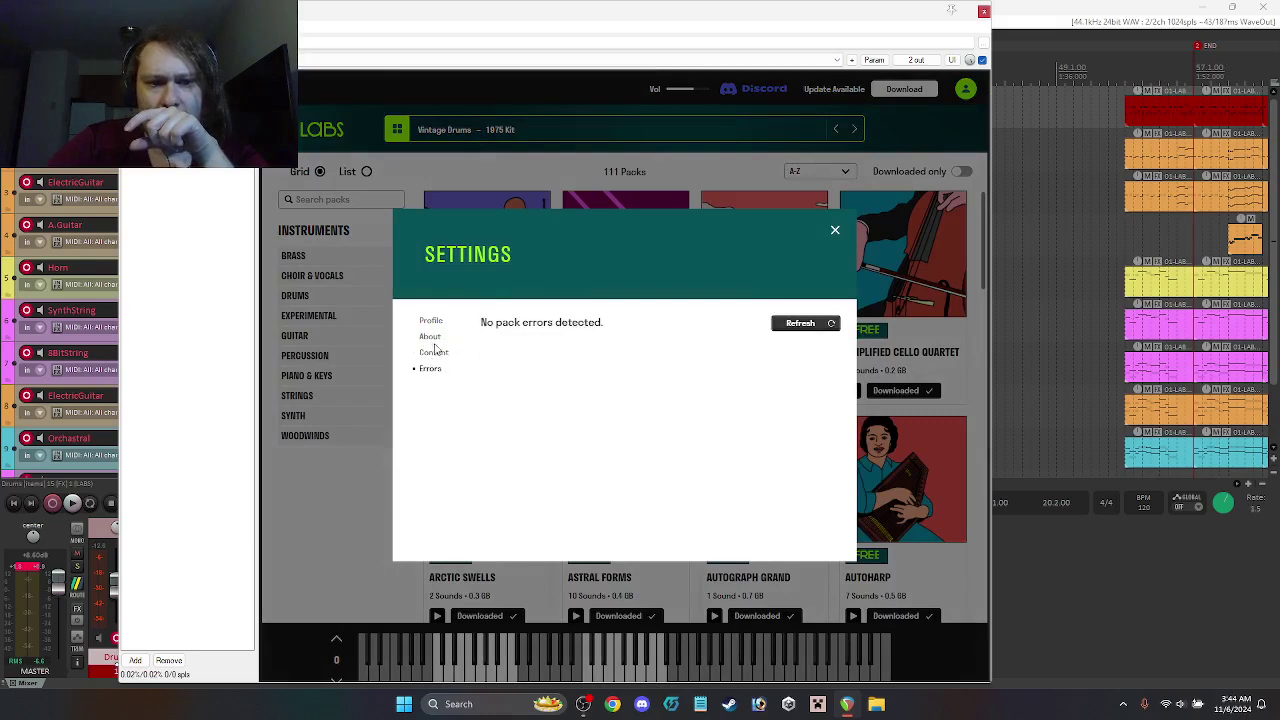
{"action": "left_click", "coordinate": [431, 321]}
{"action": "left_click", "coordinate": [835, 231]}
Step: Switch to the standalone LABS app and open its profile settings to view the account and offline mode information
{"action": "left_click", "coordinate": [472, 706]}
{"action": "type", "text": "labs"}
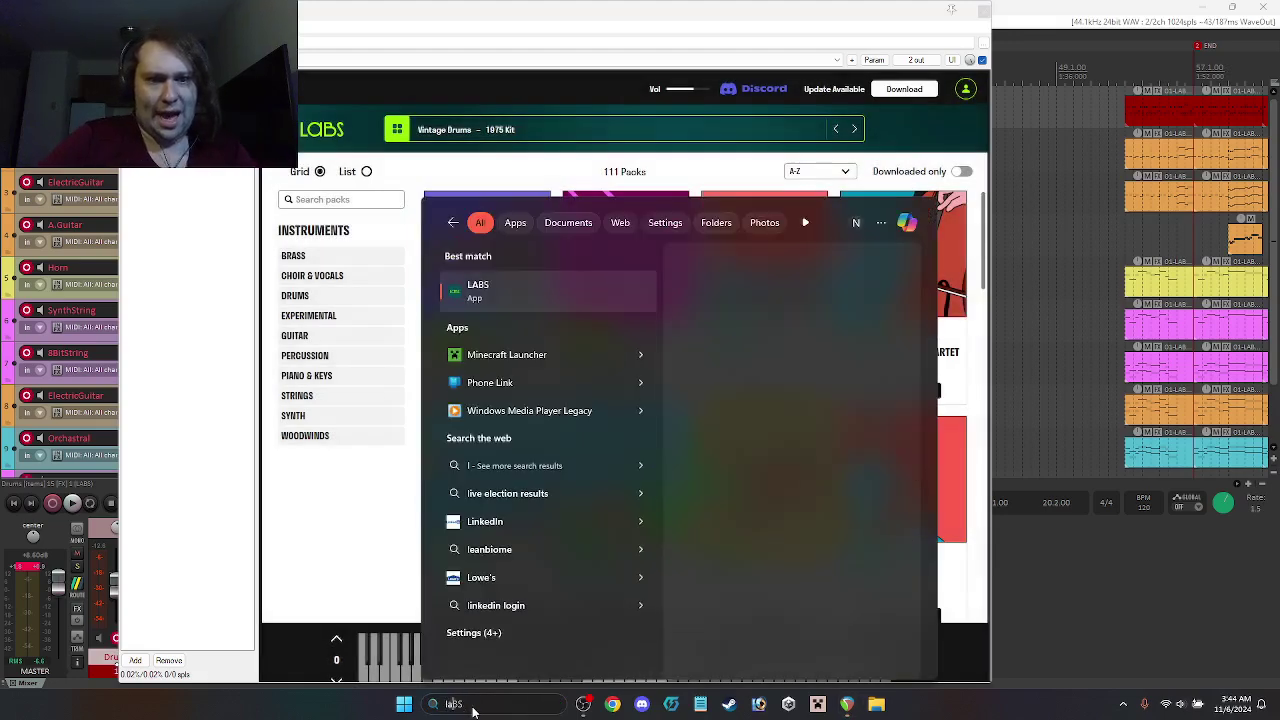
{"action": "left_click", "coordinate": [505, 290]}
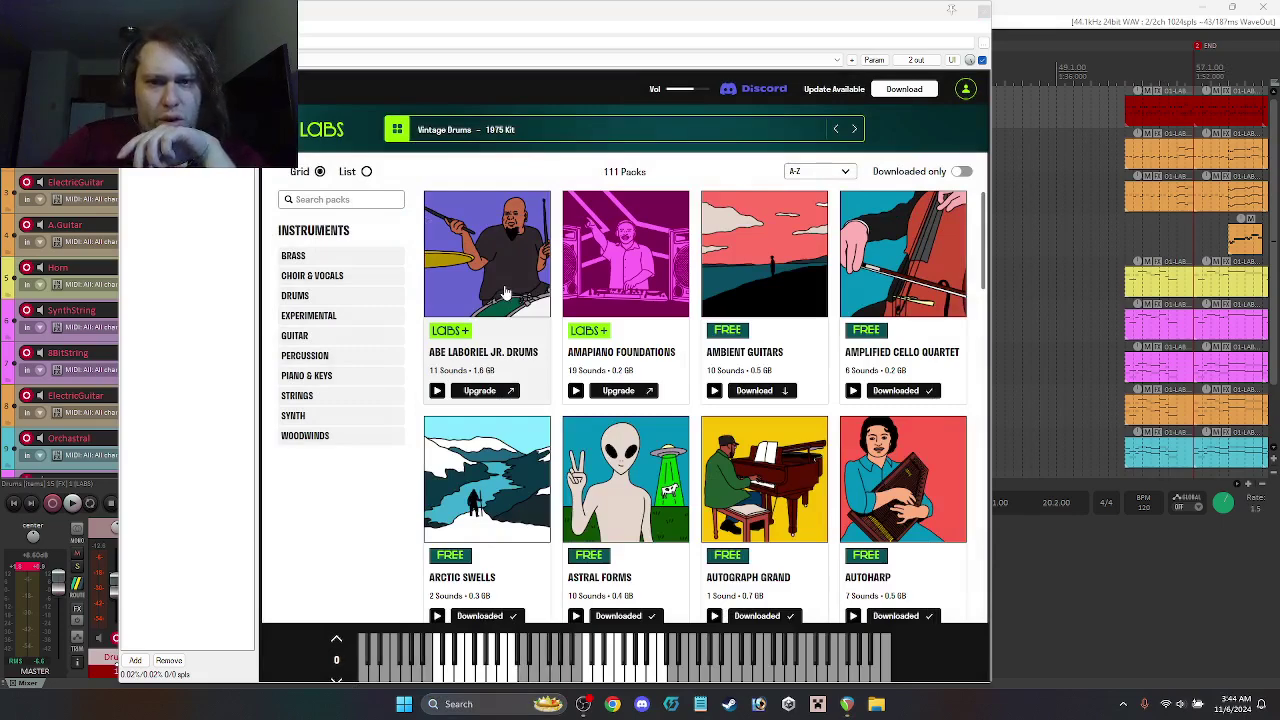
{"action": "left_click", "coordinate": [985, 12]}
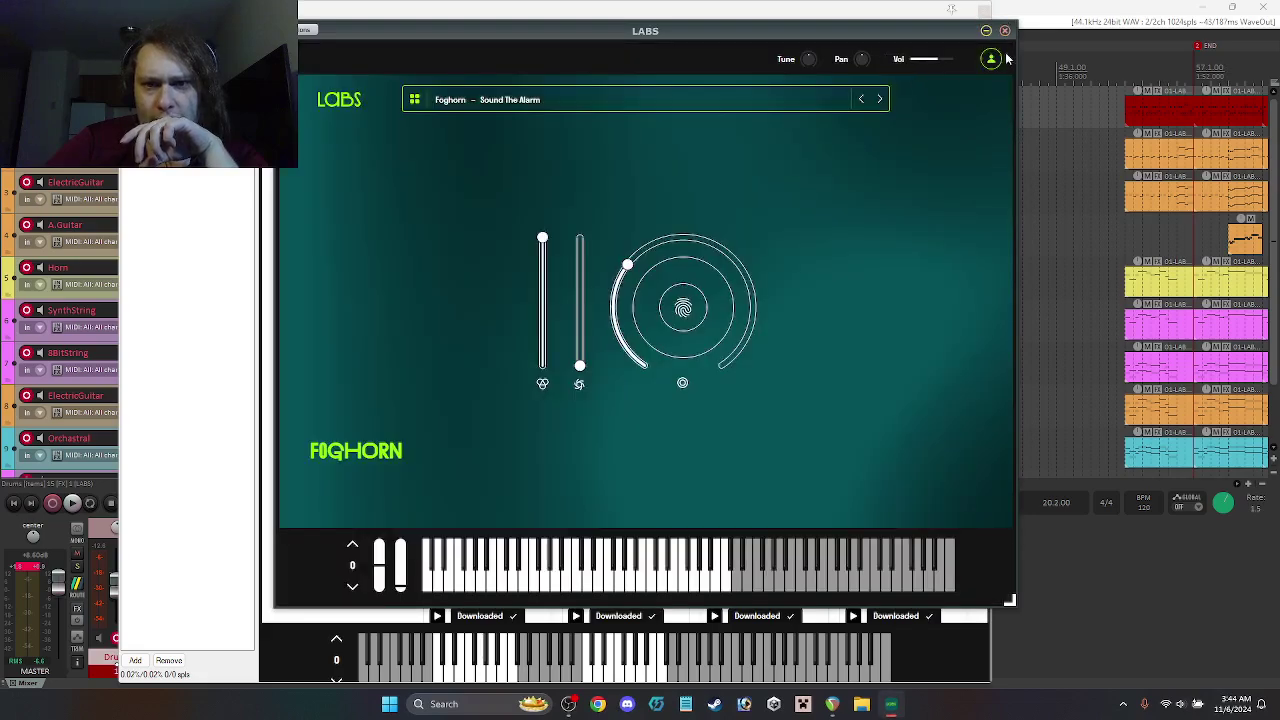
{"action": "left_click", "coordinate": [996, 59]}
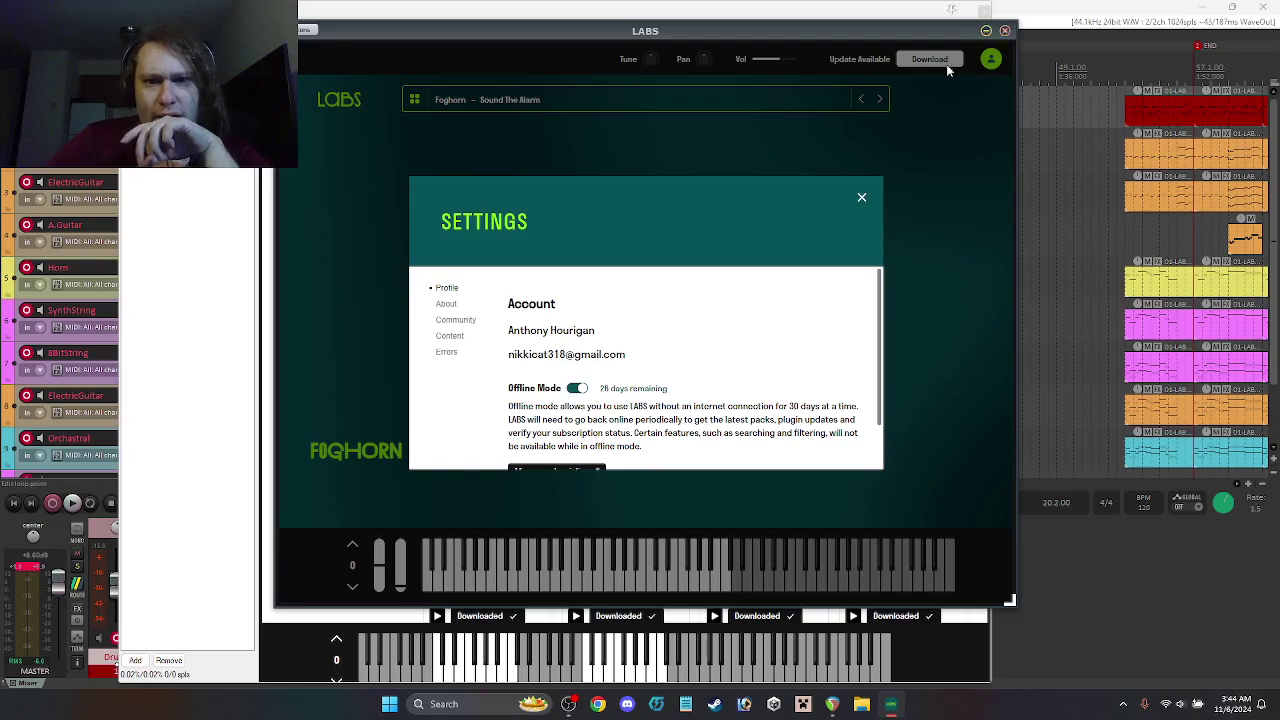
{"action": "left_click_drag", "start_coordinate": [876, 36], "coordinate": [868, 282]}
Step: Compare the profile settings of the Drums track's LABS plugin with those of the standalone LABS app, and close both
{"action": "left_click", "coordinate": [986, 84]}
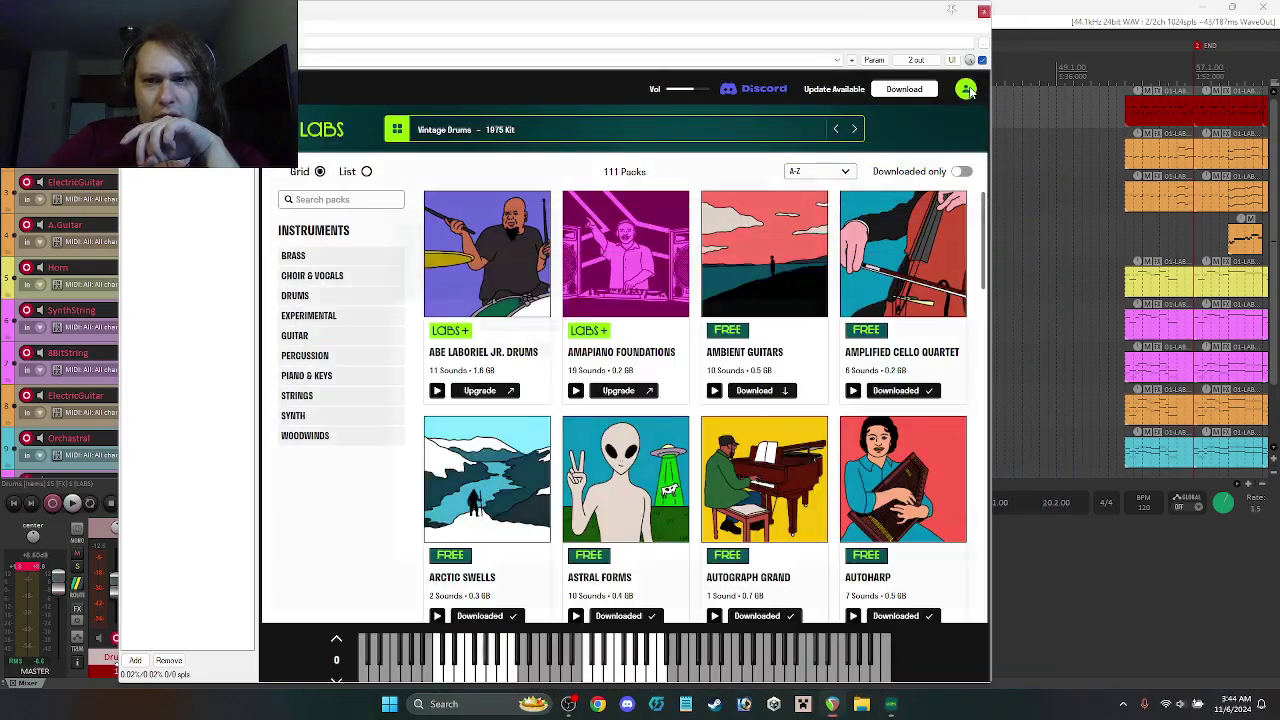
{"action": "left_click", "coordinate": [968, 90]}
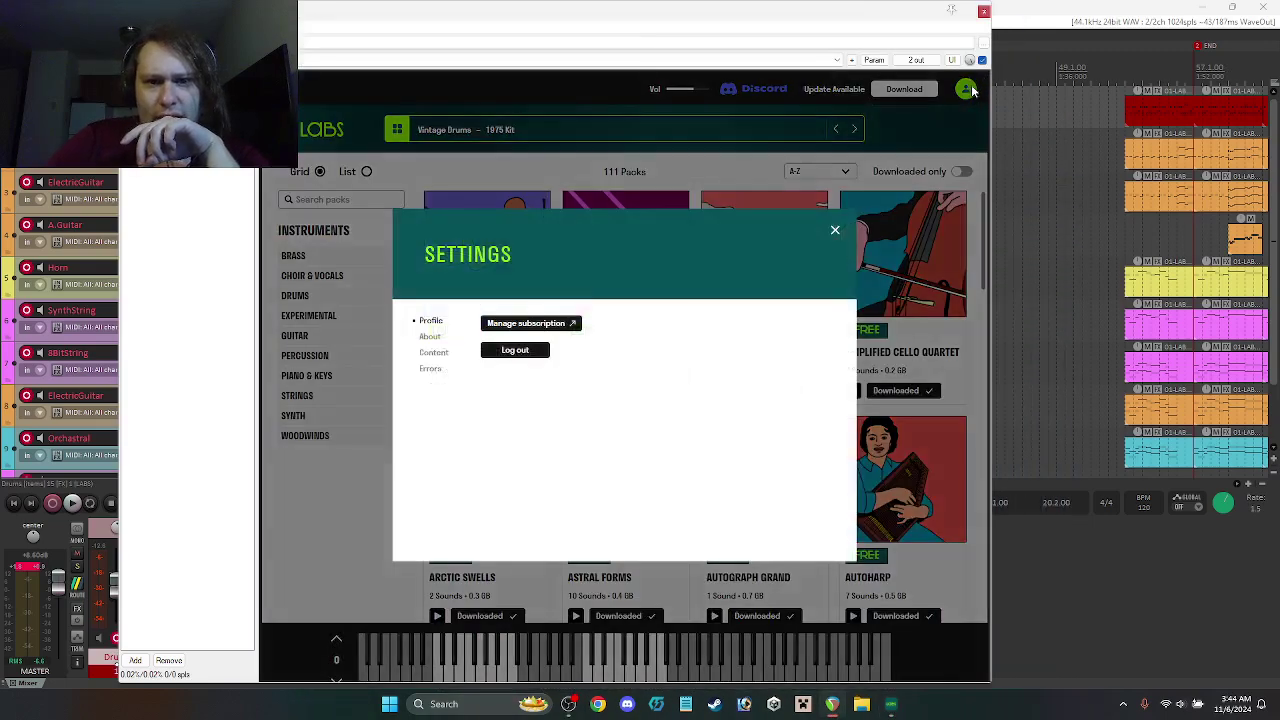
{"action": "left_click", "coordinate": [891, 705]}
{"action": "left_click_drag", "start_coordinate": [641, 262], "coordinate": [747, 59]}
{"action": "scroll", "coordinate": [729, 343], "scroll_direction": "down", "scroll_amount": 2}
{"action": "scroll", "coordinate": [729, 343], "scroll_direction": "up", "scroll_amount": 2}
{"action": "left_click", "coordinate": [1143, 52]}
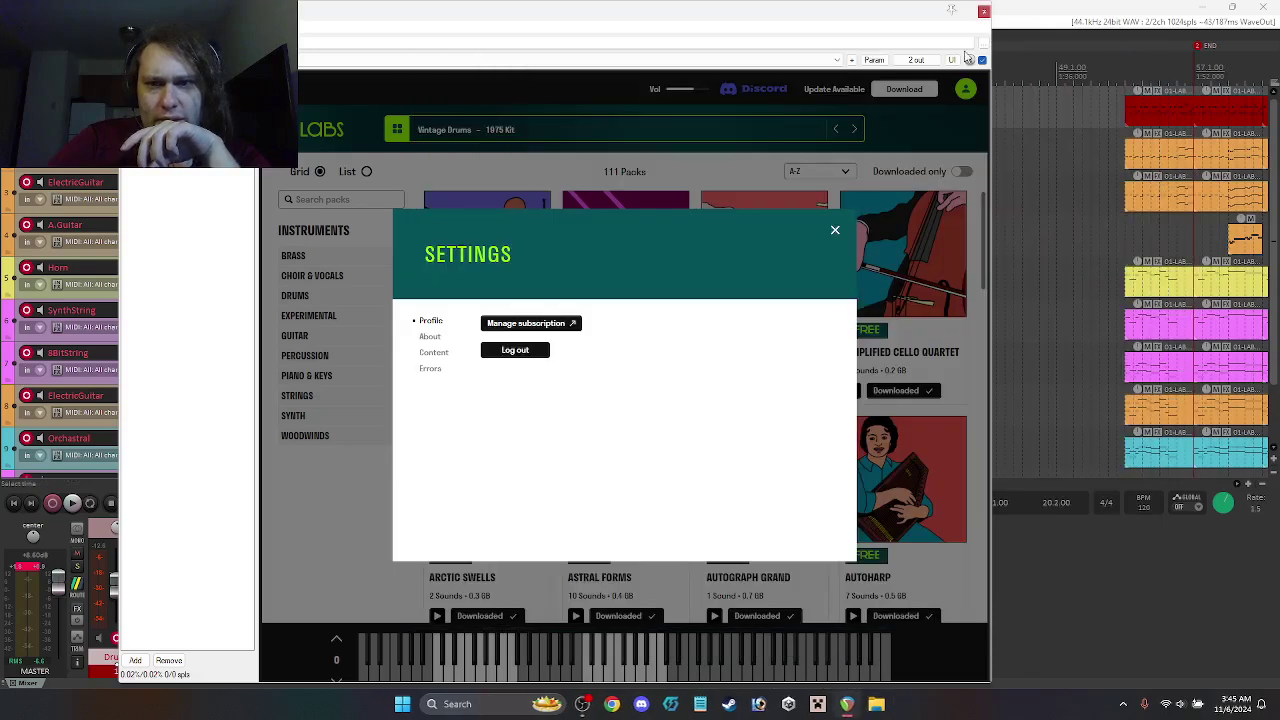
{"action": "left_click", "coordinate": [836, 232]}
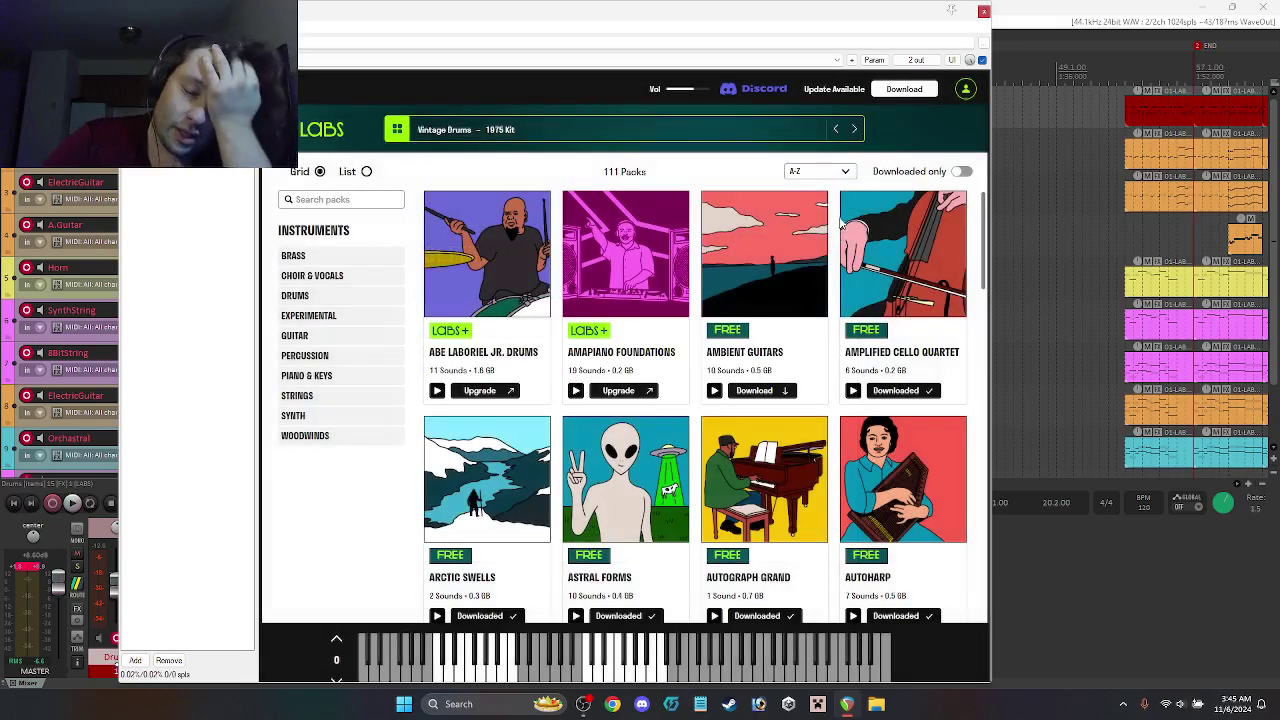
{"action": "left_click", "coordinate": [983, 12]}
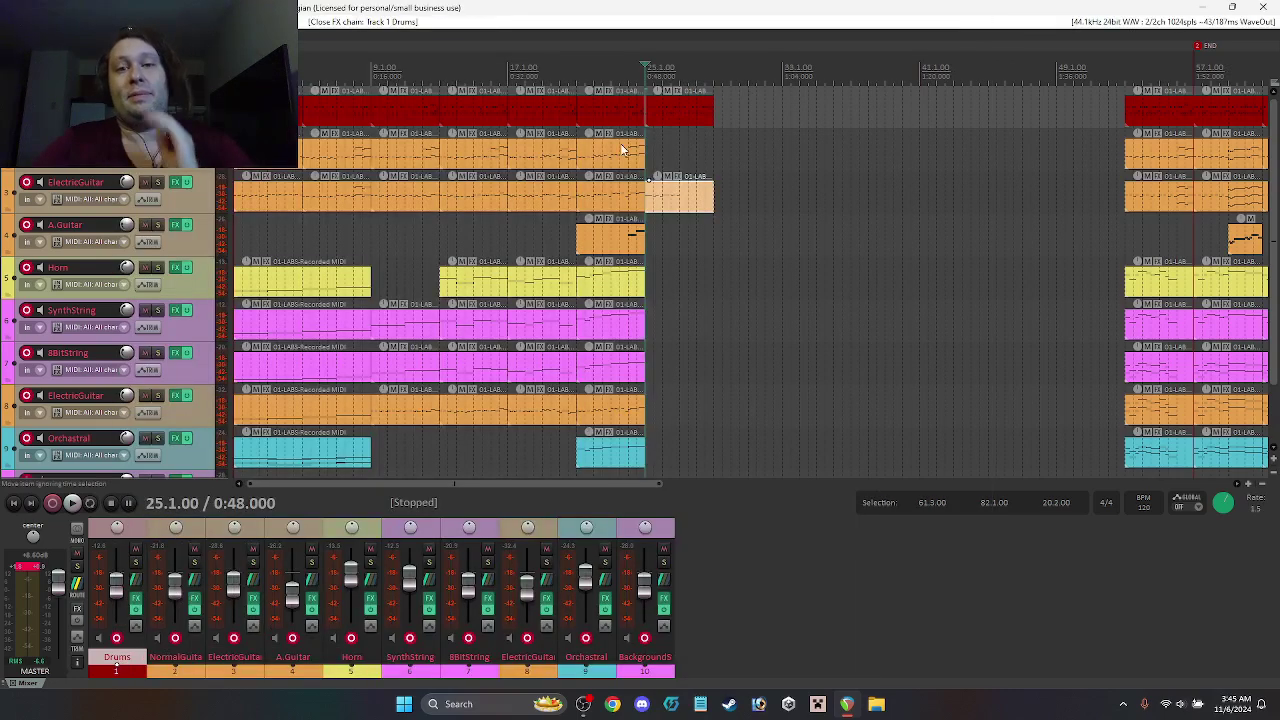
Step: Open the ElectricGuitar item at bar 25, place three back-to-back F#3 notes at the start of bar 27, and play it
{"action": "double_click", "coordinate": [674, 214]}
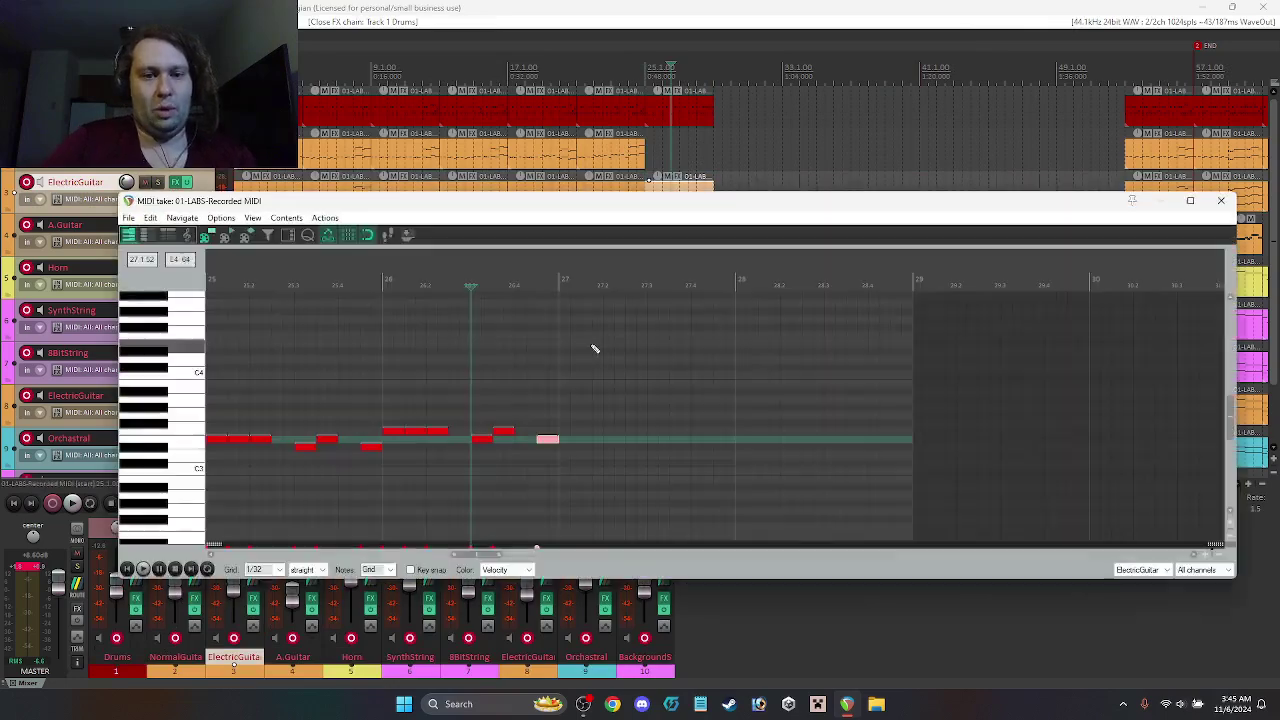
{"action": "left_click_drag", "start_coordinate": [548, 441], "coordinate": [614, 427]}
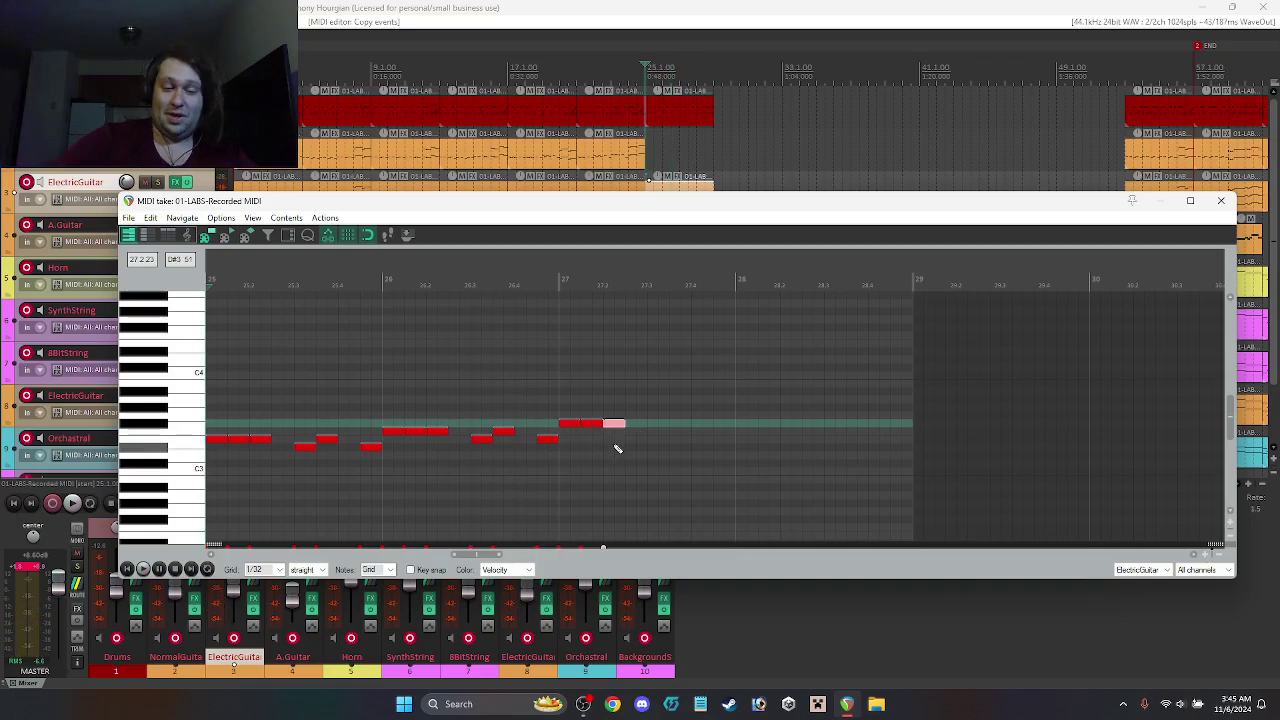
{"action": "key", "text": "space"}
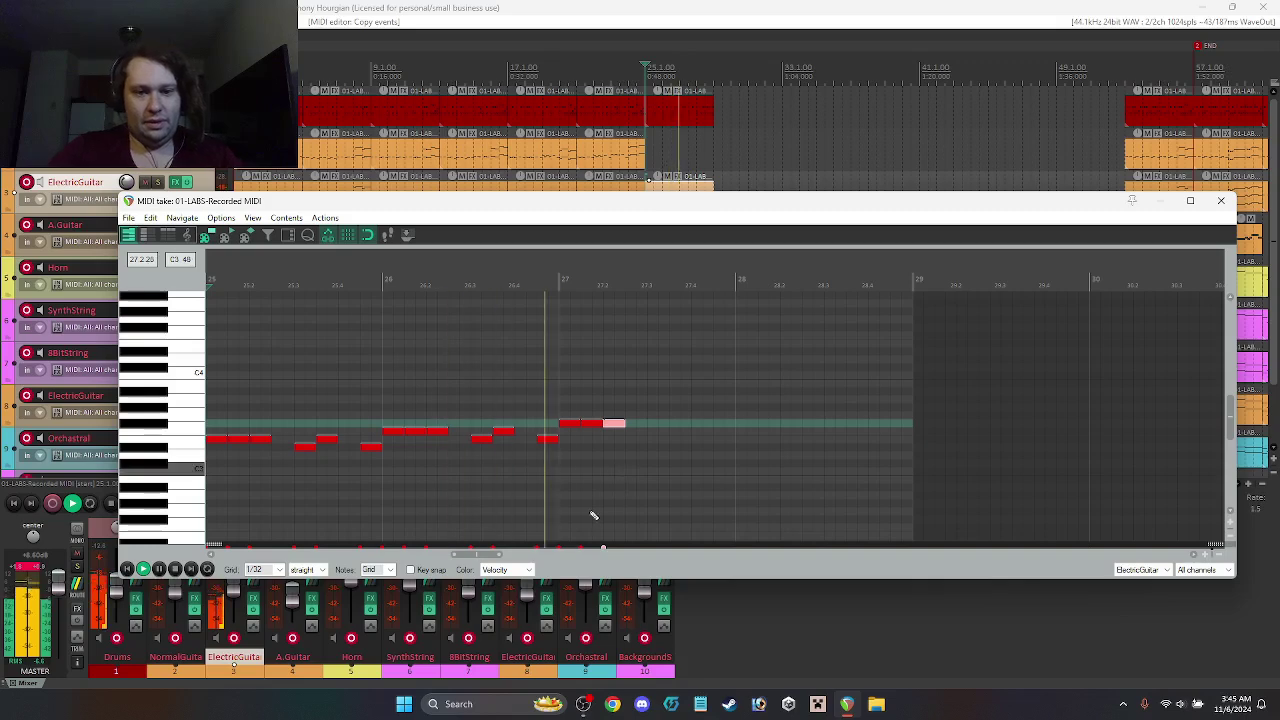
{"action": "key", "text": "space"}
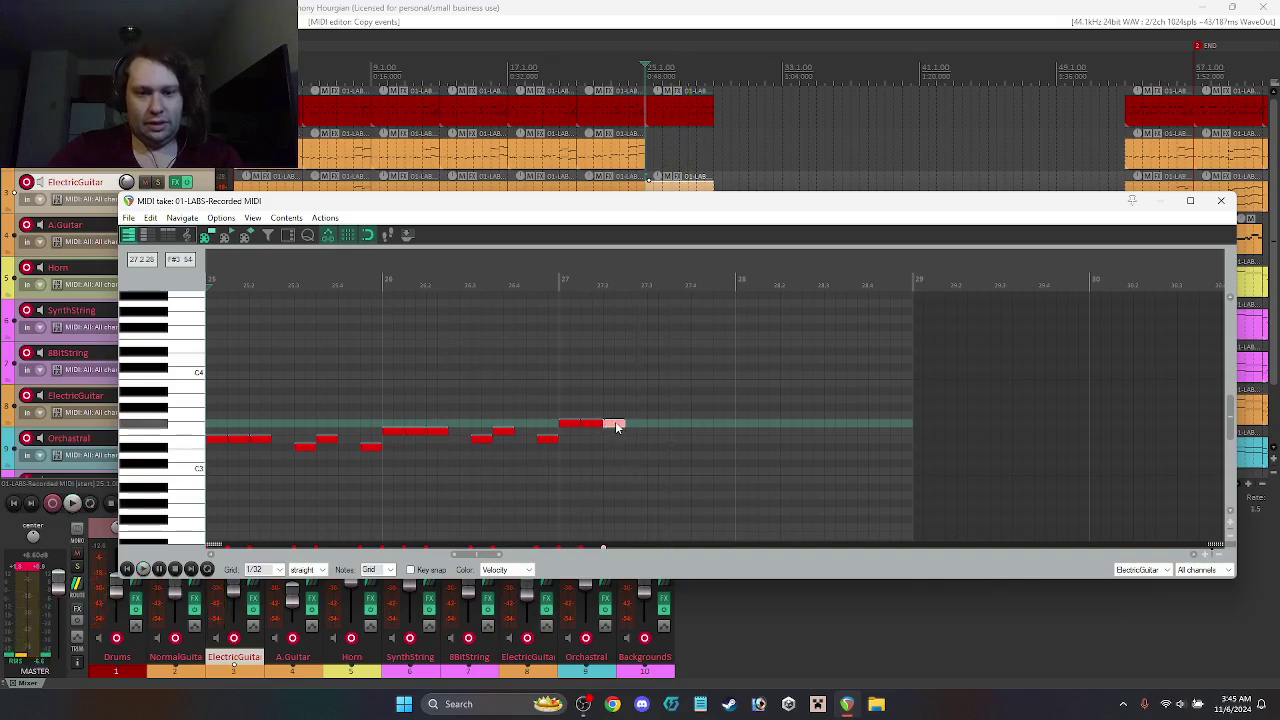
Step: Add E3, F3 and E3 after bar 27's opening notes and F3, long G3, E3 and long G#3 in bar 28, and play the item
{"action": "left_click_drag", "start_coordinate": [621, 430], "coordinate": [776, 420]}
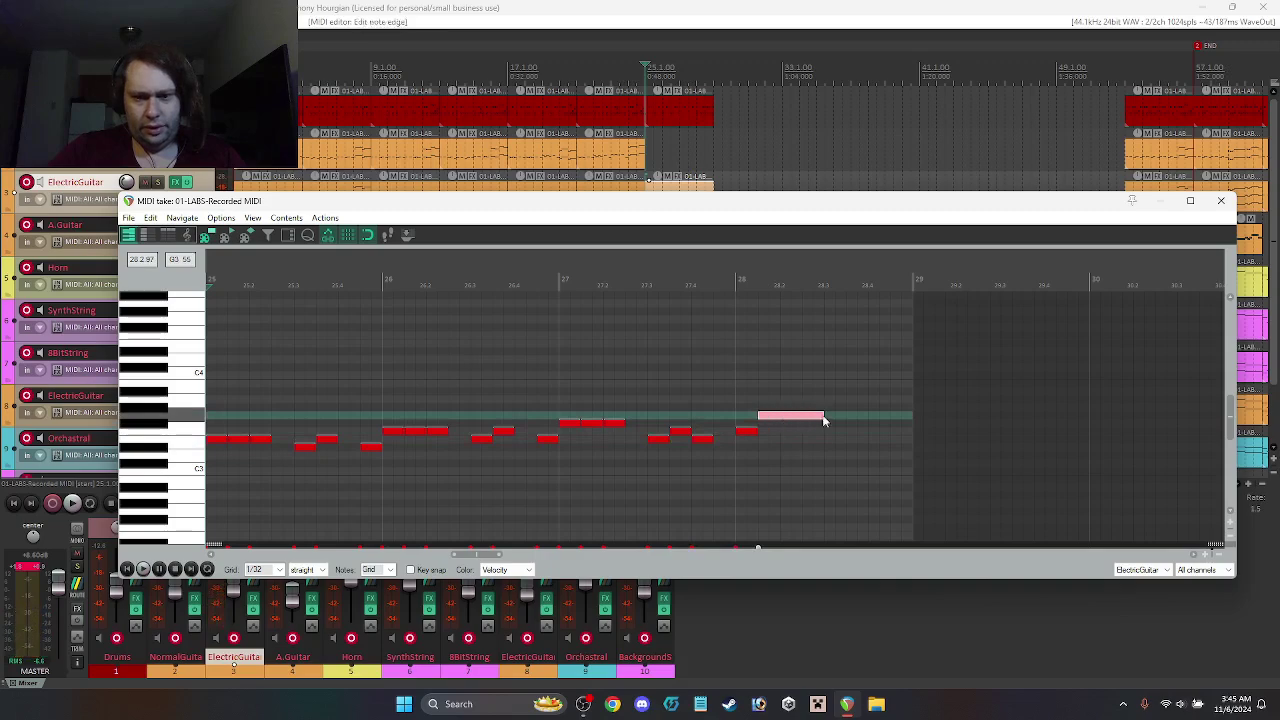
{"action": "left_click", "coordinate": [750, 436], "text": "ctrl"}
{"action": "left_click_drag", "start_coordinate": [751, 440], "coordinate": [869, 410]}
{"action": "left_click", "coordinate": [863, 424]}
{"action": "key", "text": "space"}
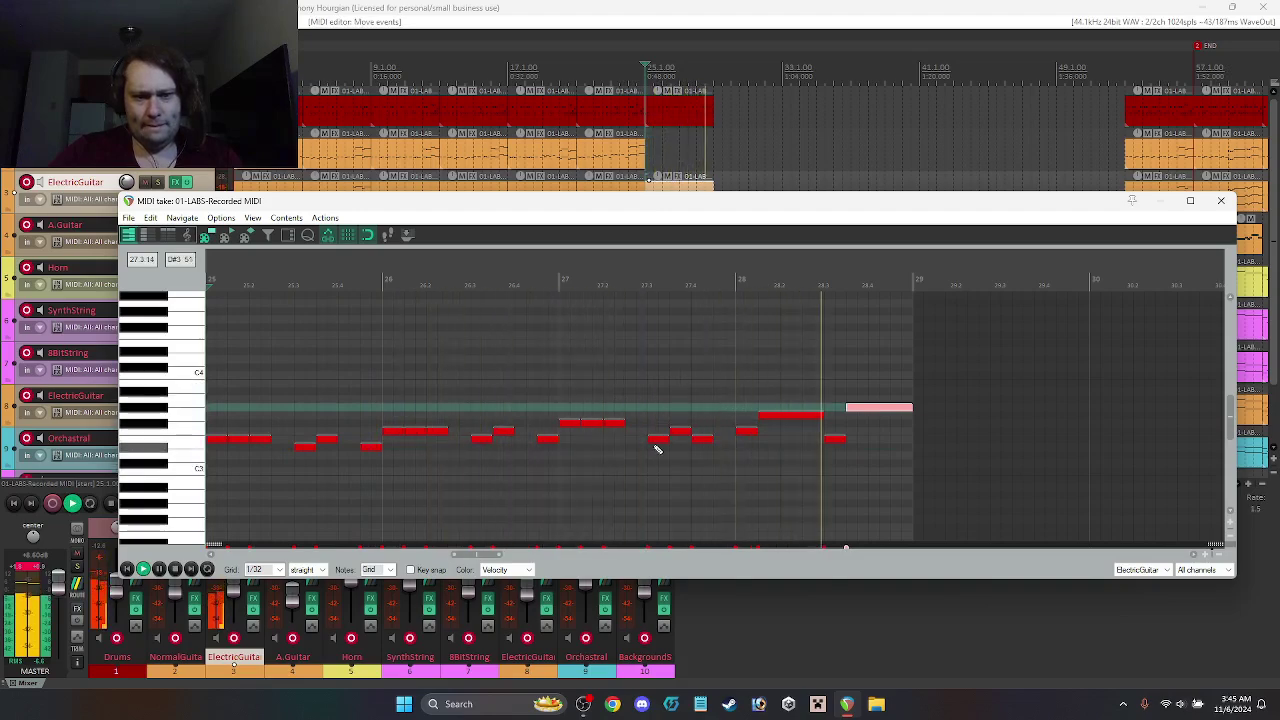
{"action": "key", "text": "space"}
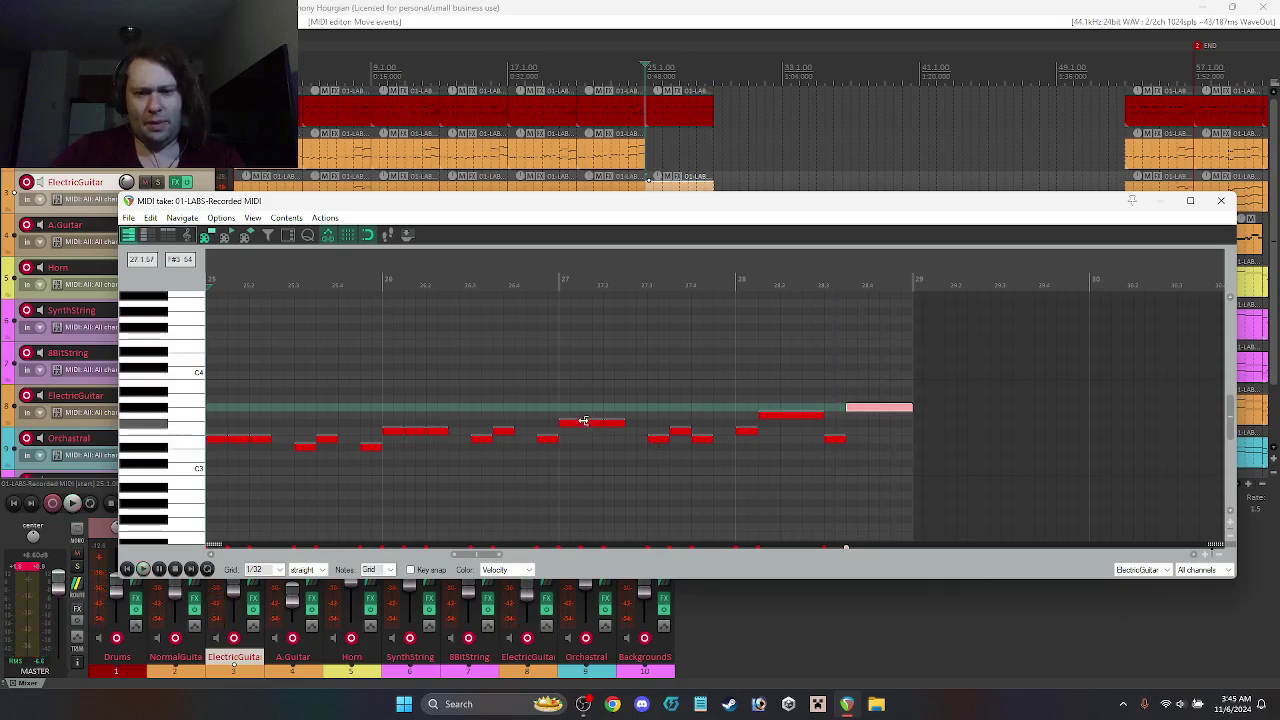
{"action": "left_click", "coordinate": [1221, 200]}
Step: Copy the reworked ElectricGuitar item onto the NormalGuitar track at bar 25 and play the section
{"action": "left_click_drag", "start_coordinate": [672, 198], "coordinate": [665, 155]}
{"action": "key", "text": "space"}
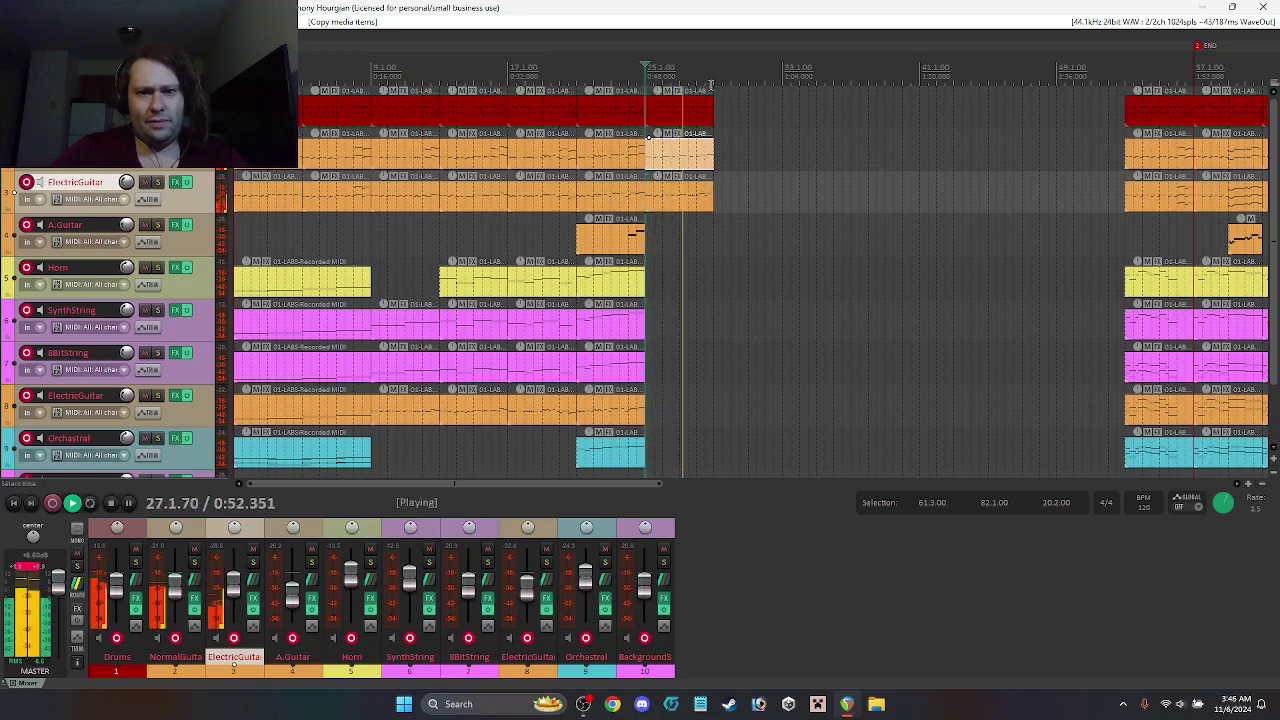
{"action": "key", "text": "space"}
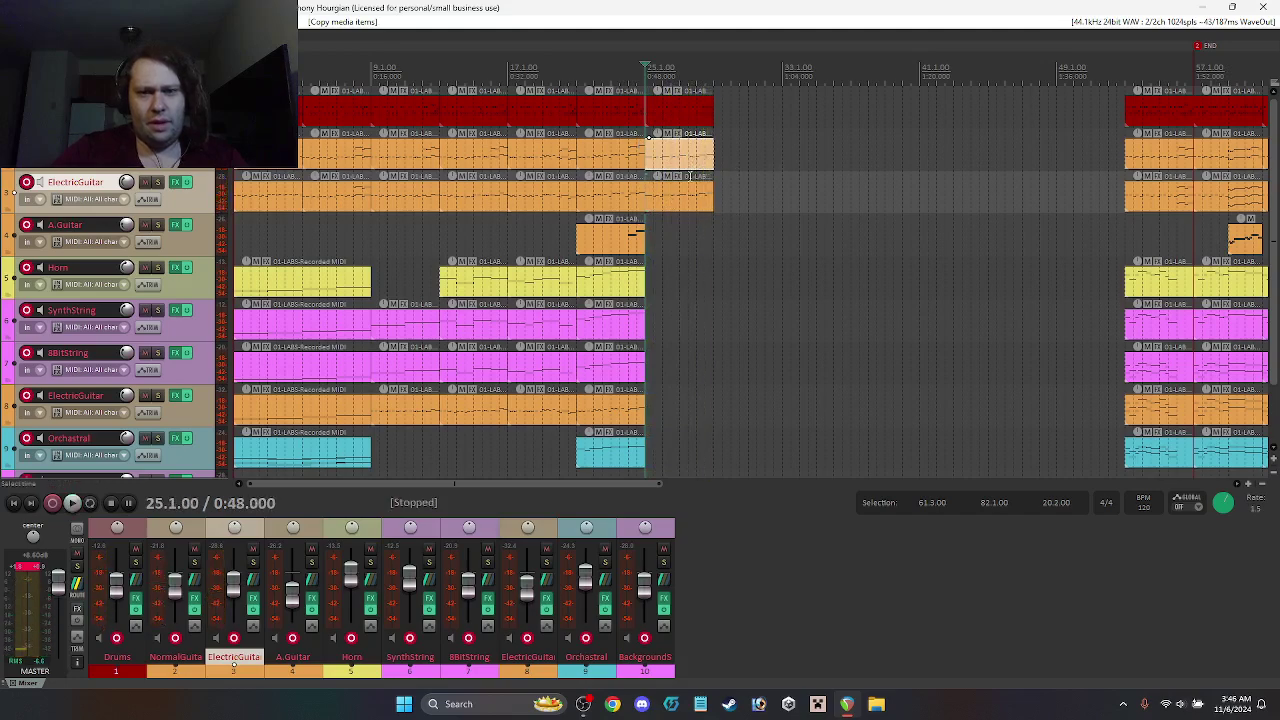
Step: Remove the NormalGuitar copy and raise the F3 note in the second half of the ElectricGuitar item's bar 27 to F#3
{"action": "left_click", "coordinate": [684, 197]}
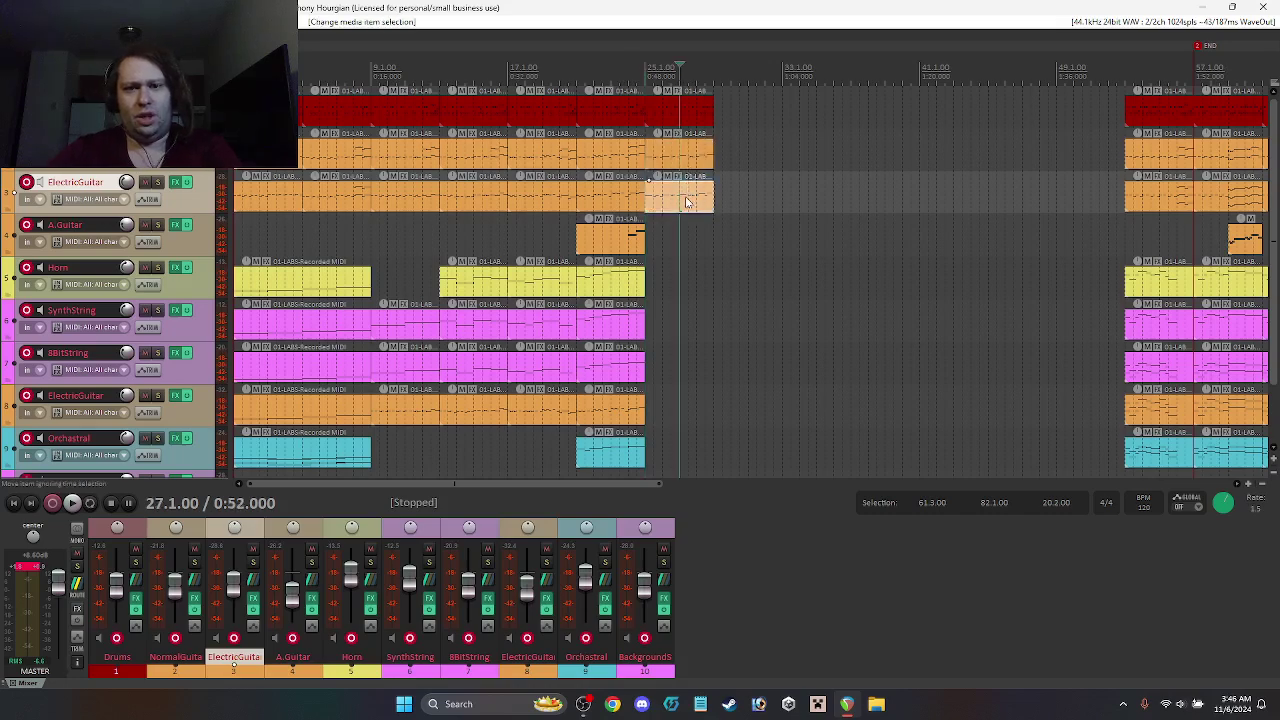
{"action": "double_click", "coordinate": [688, 196]}
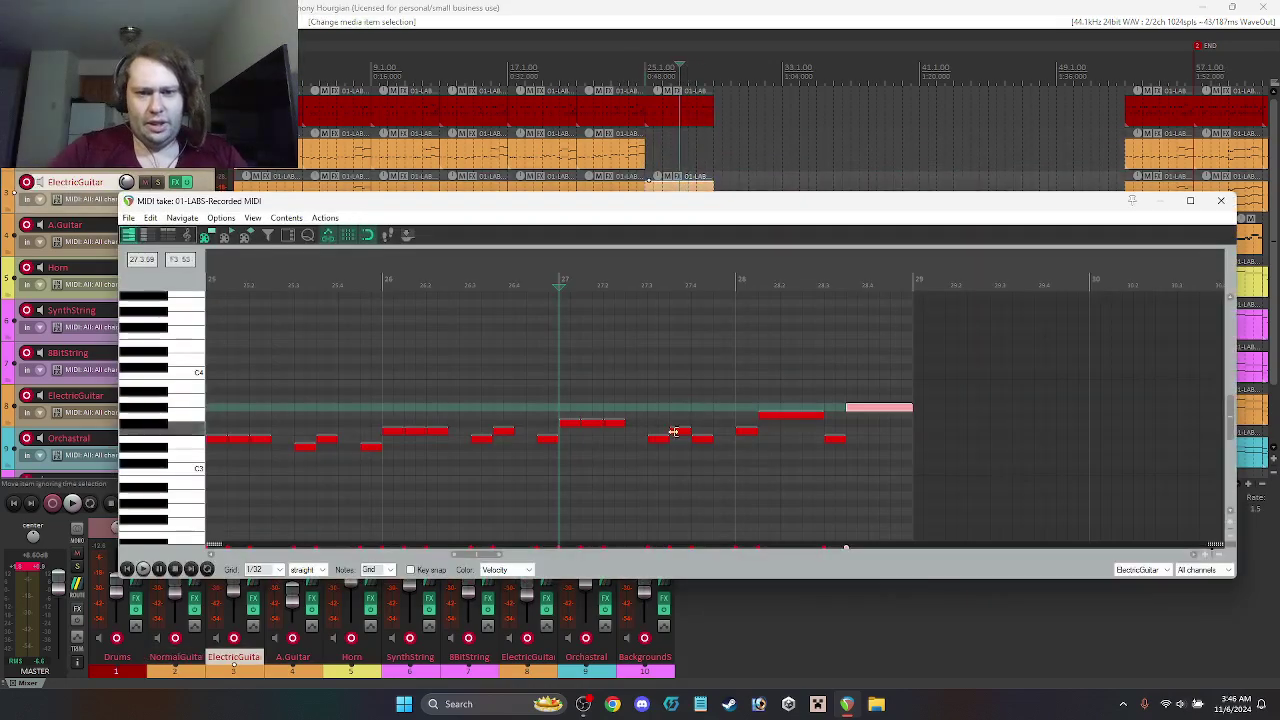
{"action": "left_click_drag", "start_coordinate": [680, 432], "coordinate": [685, 428]}
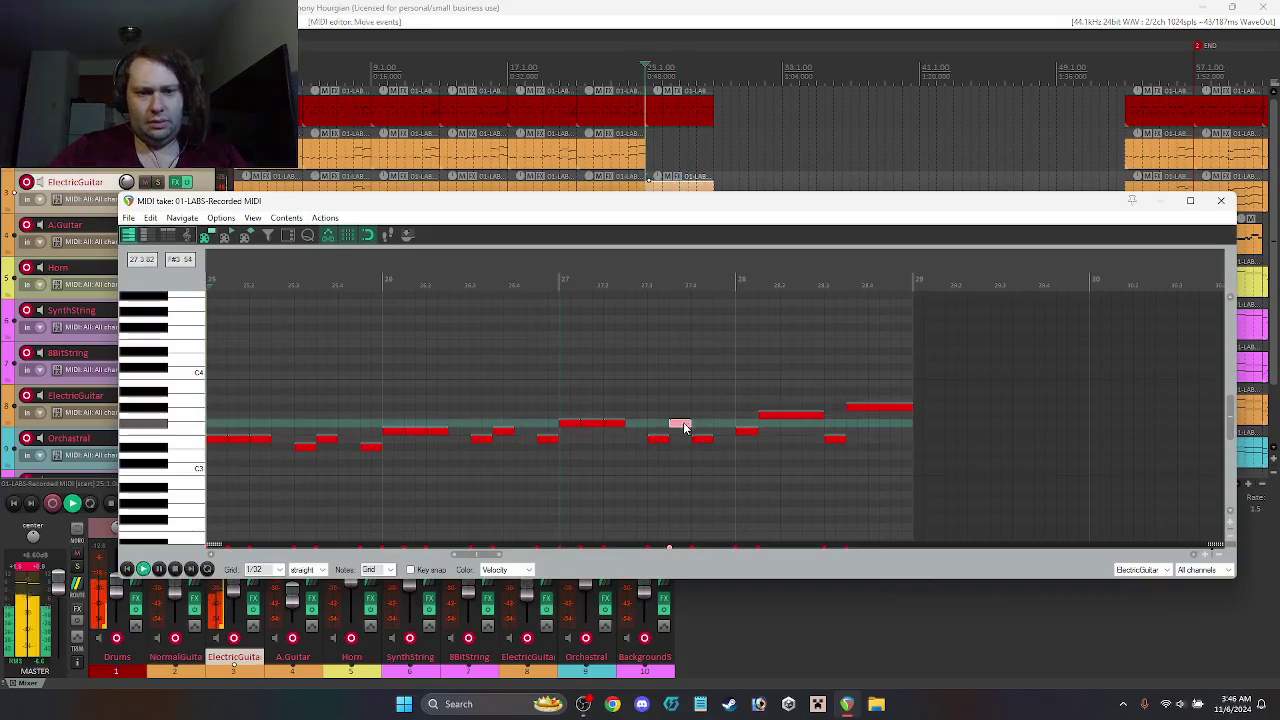
{"action": "left_click", "coordinate": [1222, 202]}
Step: Copy the ElectricGuitar item with the raised note onto the NormalGuitar track at bar 25 and play it
{"action": "left_click_drag", "start_coordinate": [690, 155], "coordinate": [707, 196]}
{"action": "key", "text": "space"}
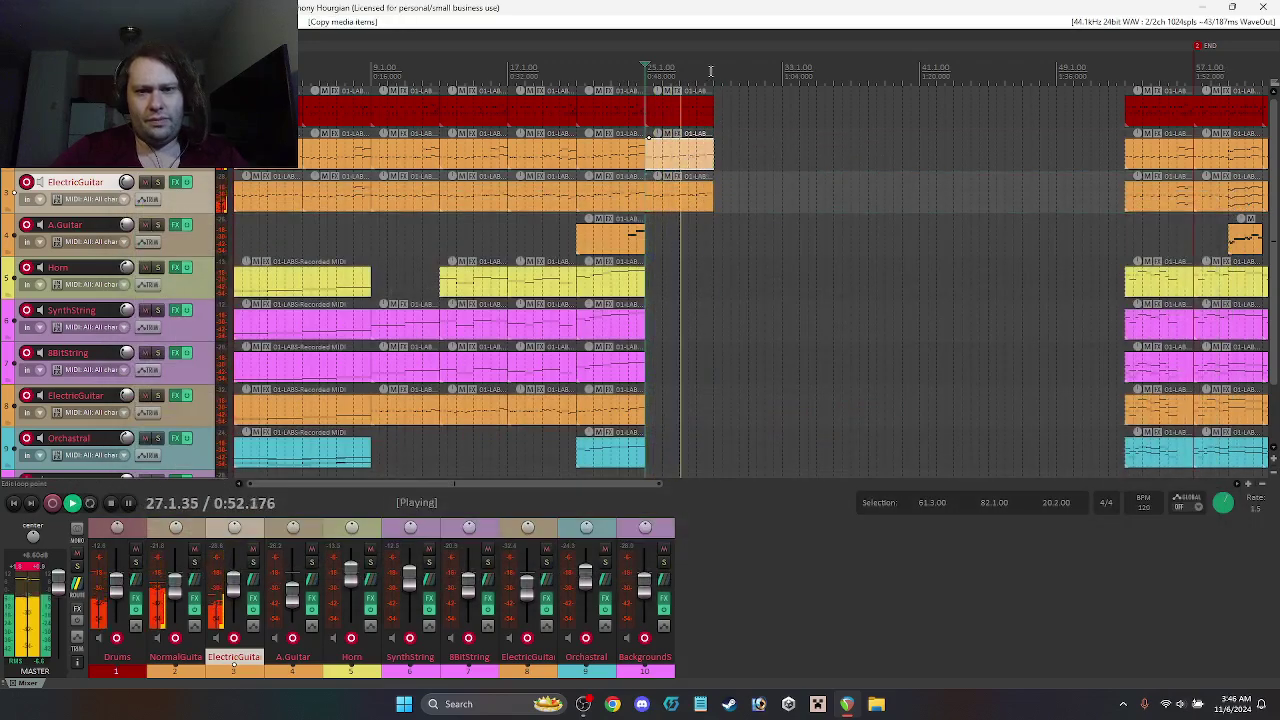
{"action": "key", "text": "space"}
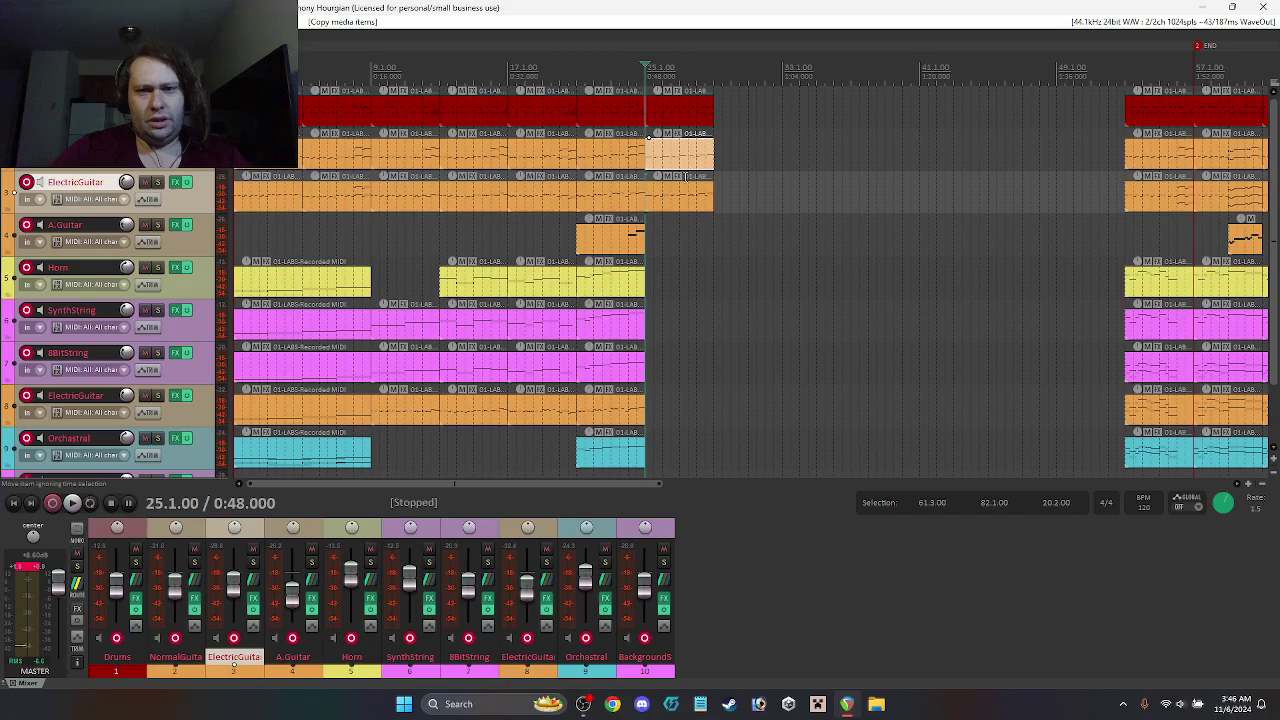
Step: Remove the NormalGuitar copy again and shift the last E3 note in the ElectricGuitar item's bar 27 toward the end of the bar
{"action": "left_click_drag", "start_coordinate": [688, 172], "coordinate": [688, 192]}
{"action": "double_click", "coordinate": [688, 192]}
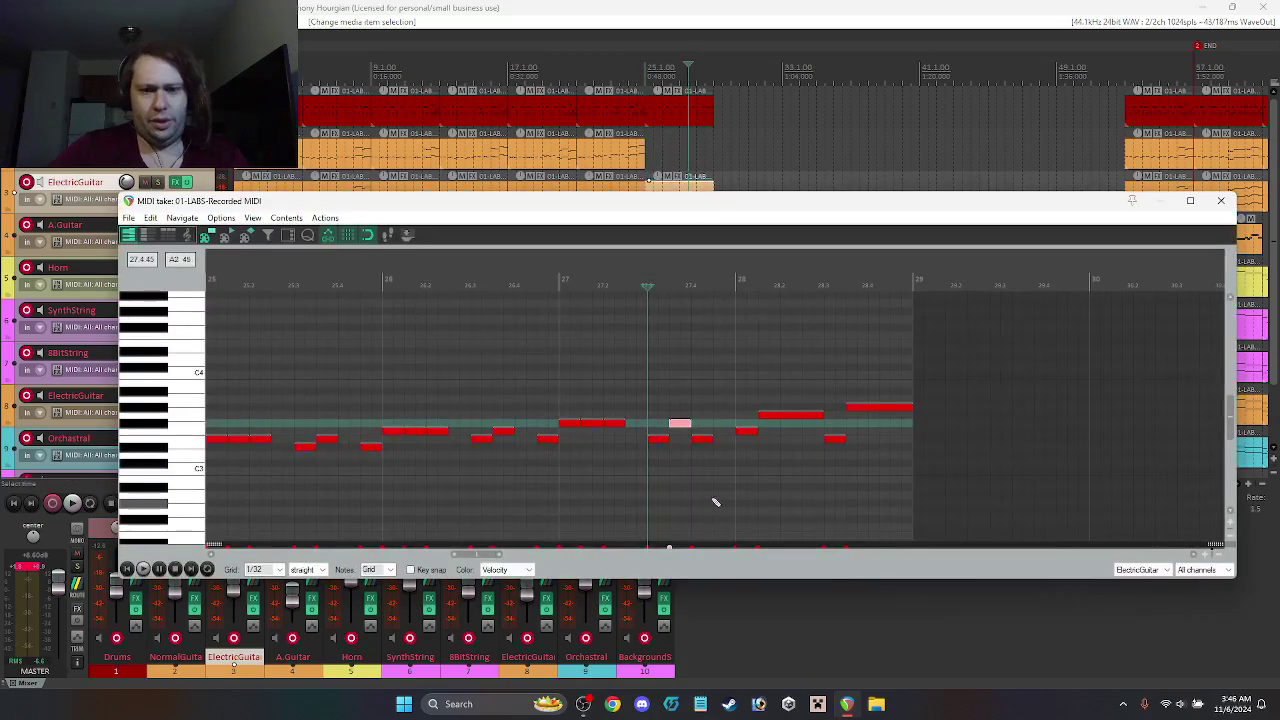
{"action": "left_click_drag", "start_coordinate": [701, 441], "coordinate": [738, 441]}
{"action": "left_click", "coordinate": [1220, 200]}
Step: Copy the corrected ElectricGuitar item onto the NormalGuitar track at bar 25 and play the section from bar 25
{"action": "left_click_drag", "start_coordinate": [668, 205], "coordinate": [685, 159]}
{"action": "left_click", "coordinate": [645, 70]}
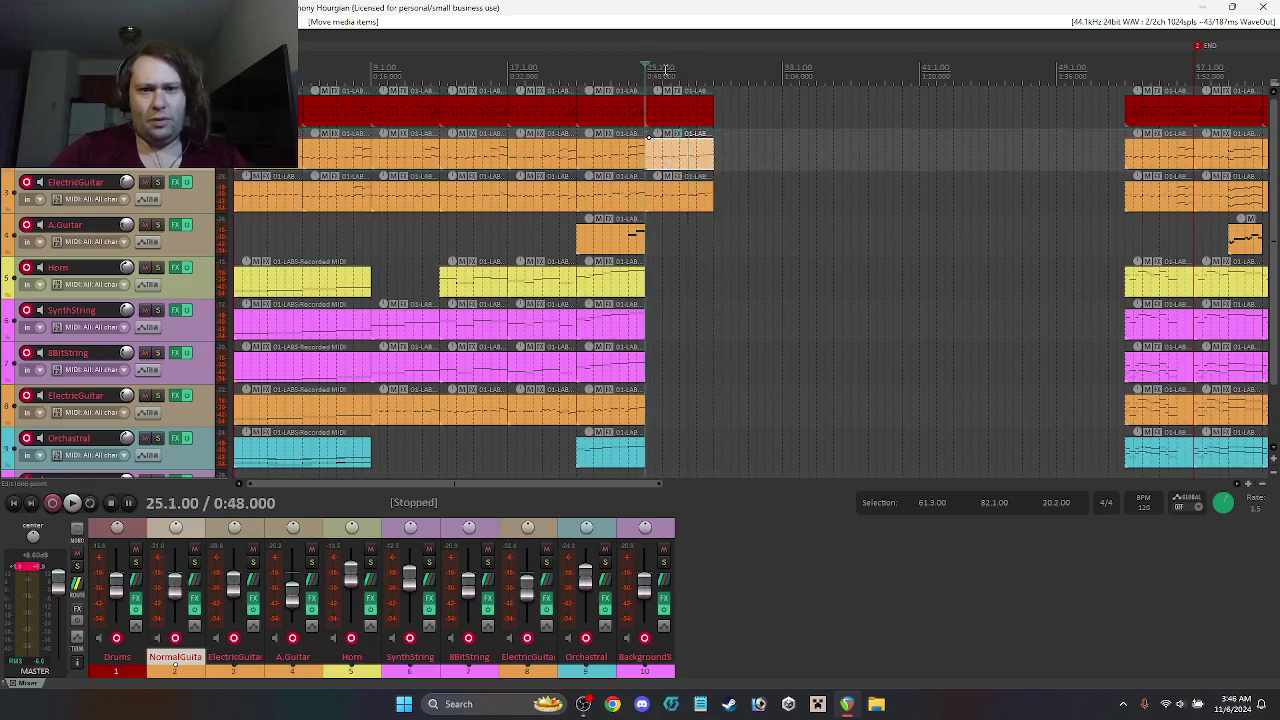
{"action": "key", "text": "space"}
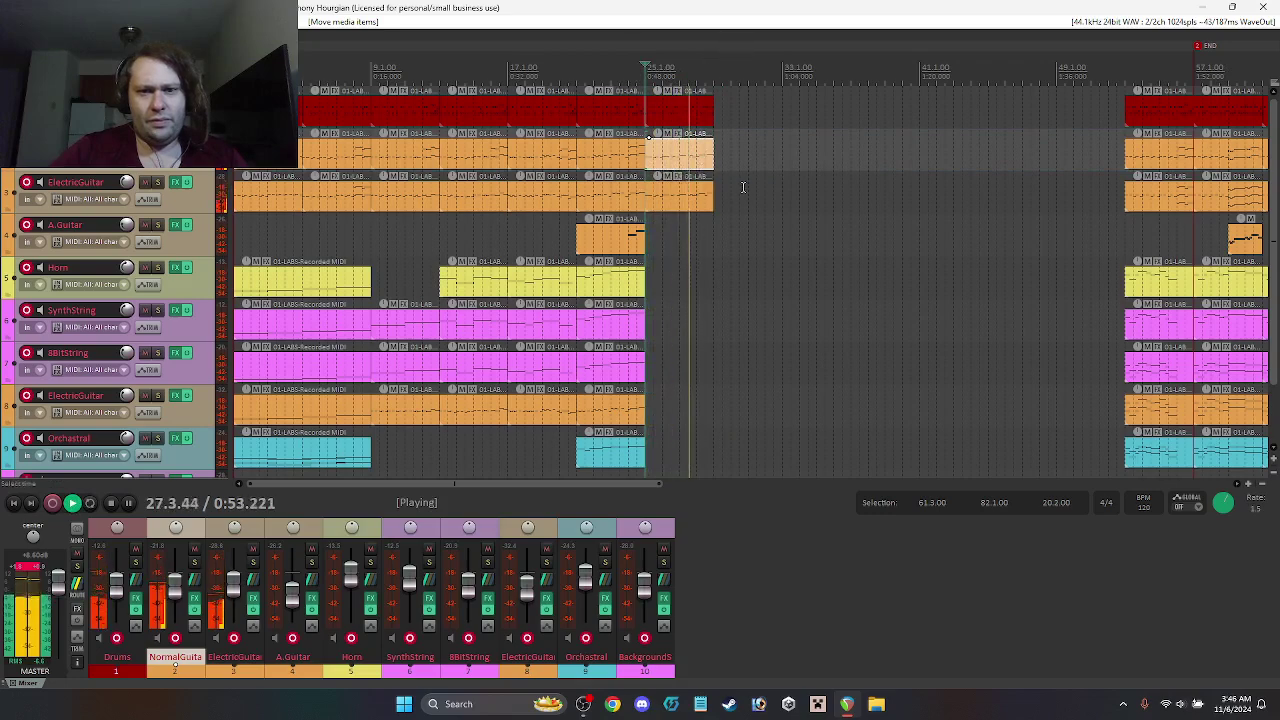
{"action": "key", "text": "space"}
Step: Copy the A.Guitar item at bar 21 to bar 25, play the section, and open the copy in the MIDI editor
{"action": "left_click_drag", "start_coordinate": [680, 155], "coordinate": [692, 248]}
{"action": "key", "text": "ctrl+z"}
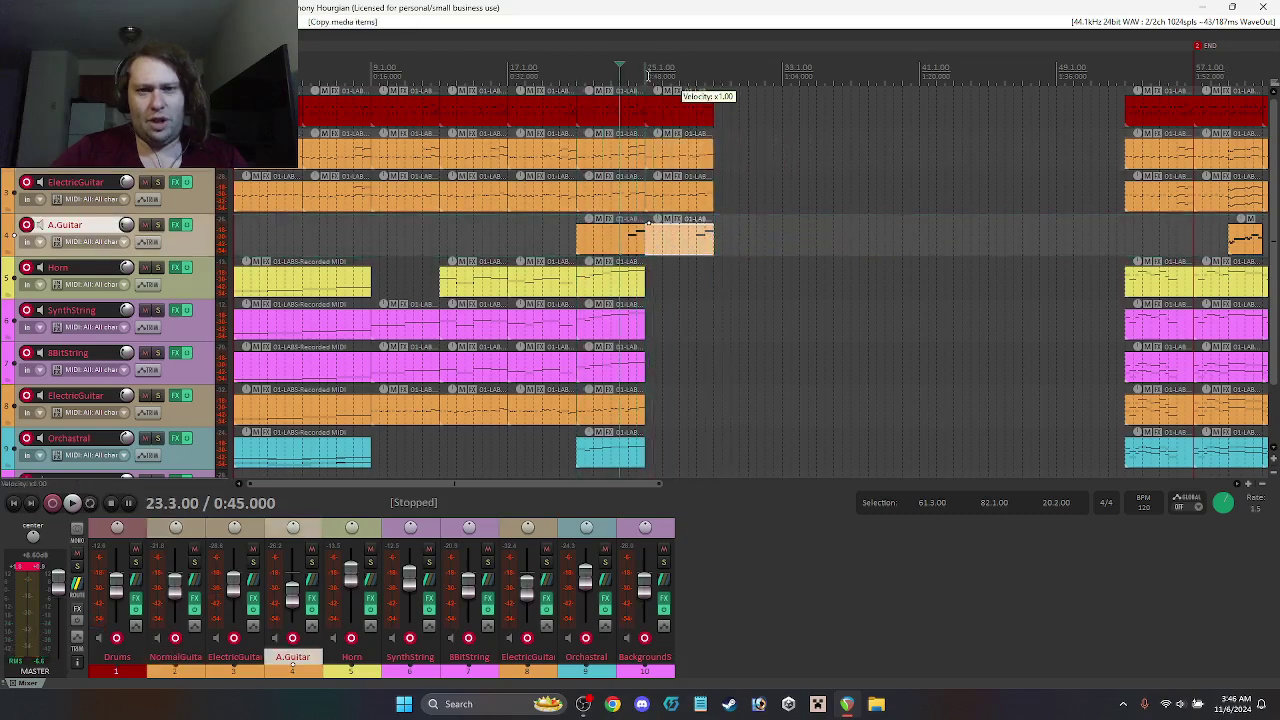
{"action": "key", "text": "space"}
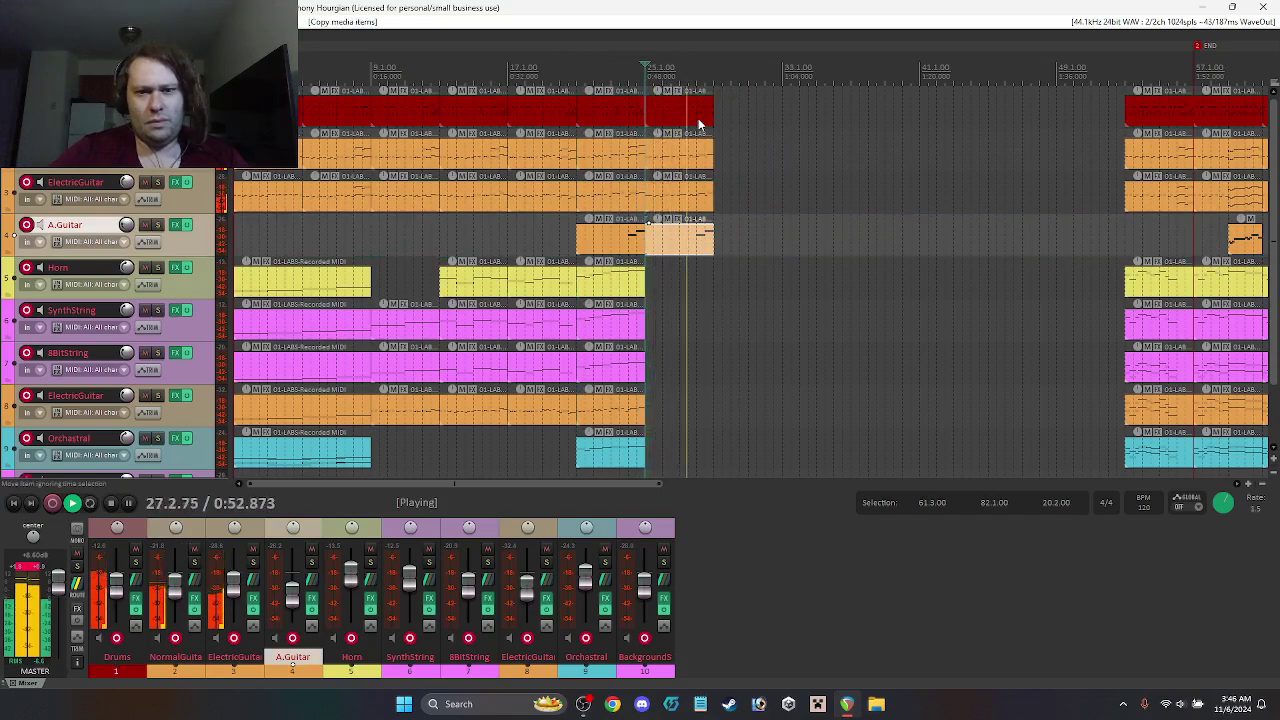
{"action": "key", "text": "space"}
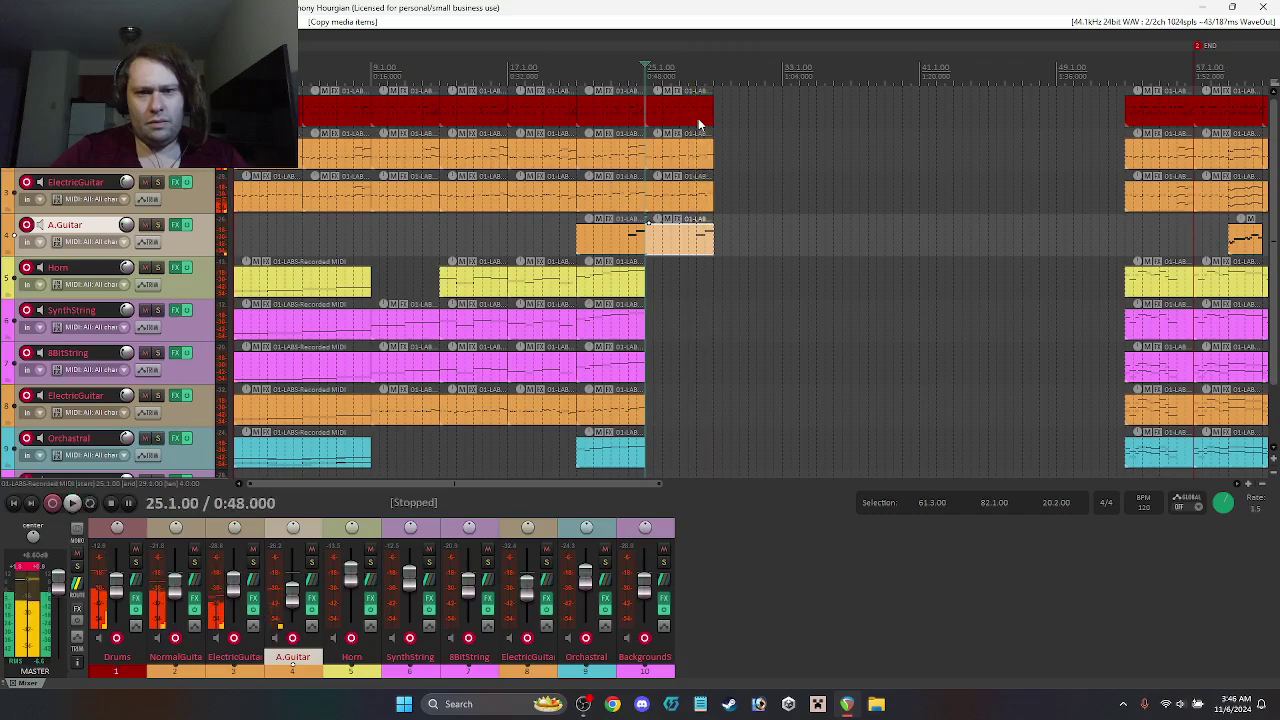
{"action": "double_click", "coordinate": [662, 237]}
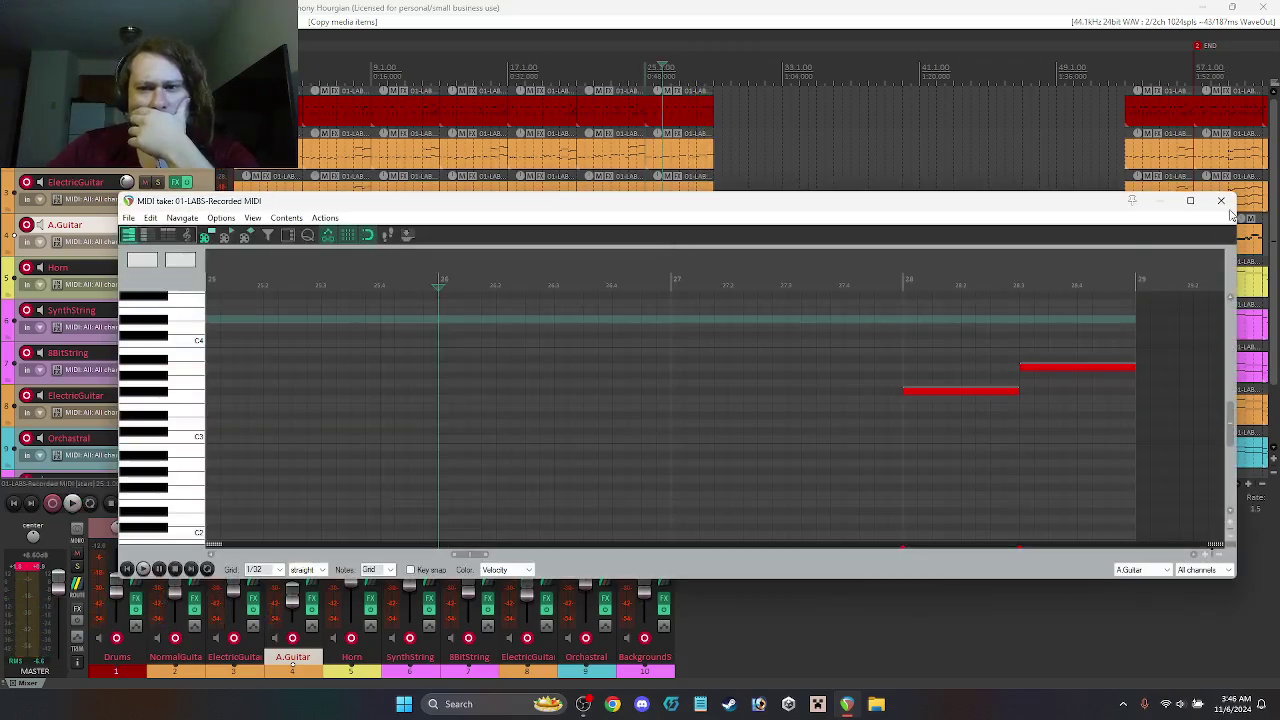
Step: Close the note editor, solo the A.Guitar track, play it from bar 27.3, and clear the solo
{"action": "left_click", "coordinate": [1221, 201]}
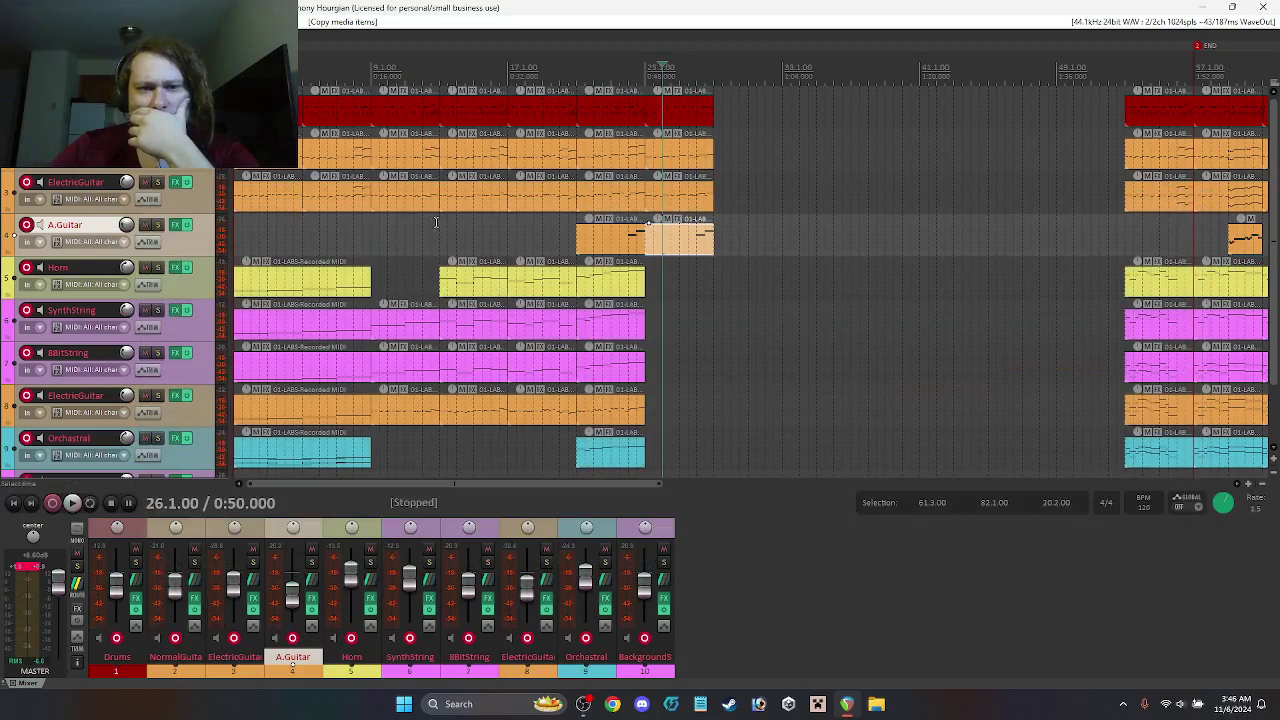
{"action": "left_click", "coordinate": [158, 225]}
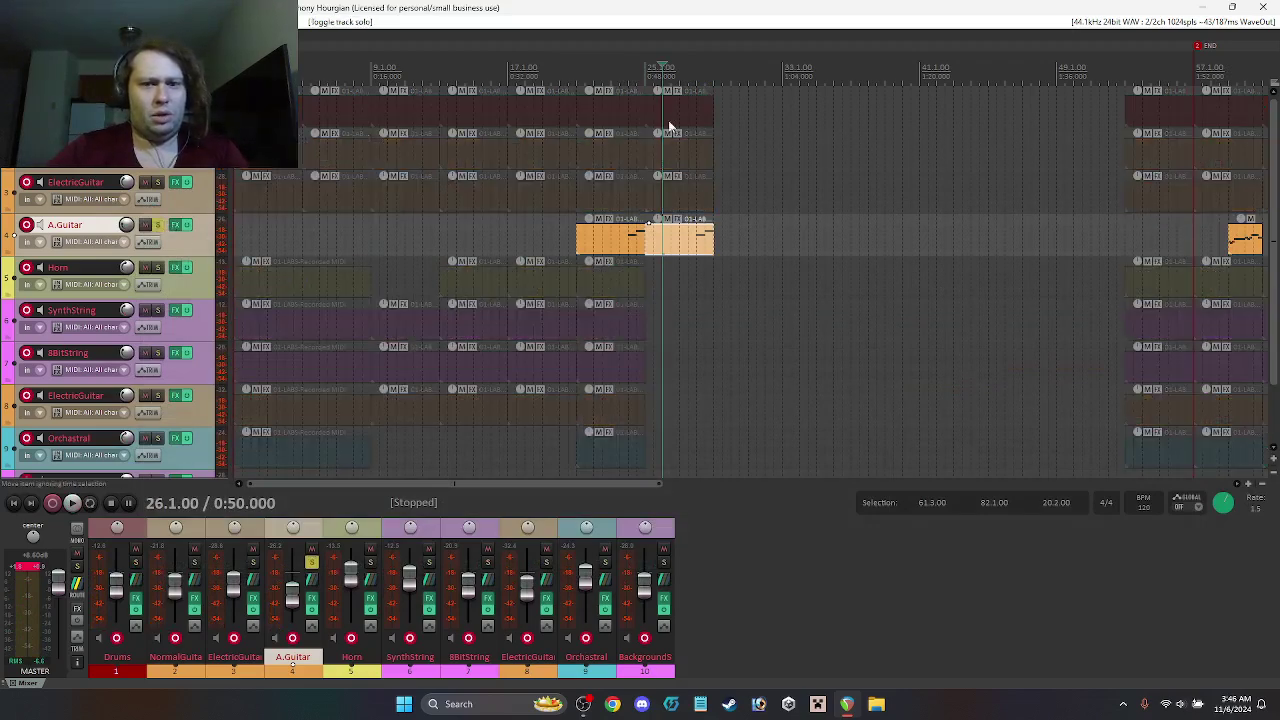
{"action": "left_click", "coordinate": [690, 78]}
{"action": "key", "text": "space"}
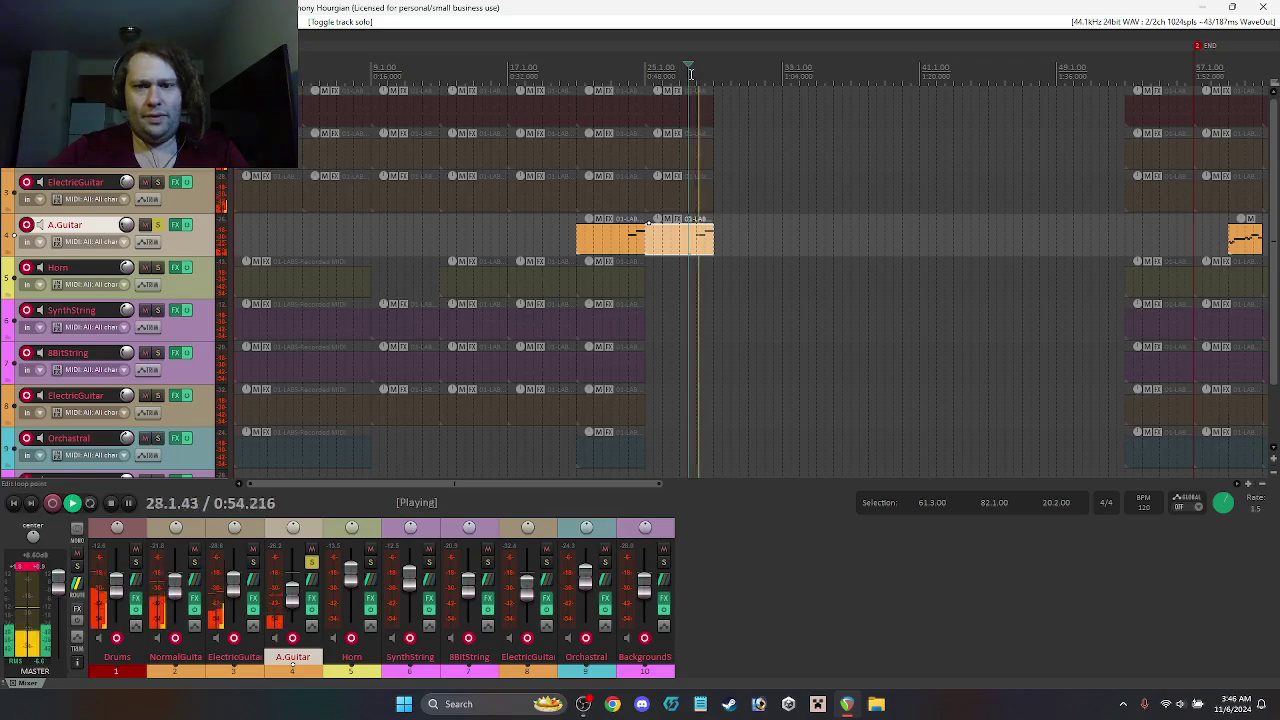
{"action": "key", "text": "space"}
{"action": "key", "text": "F6"}
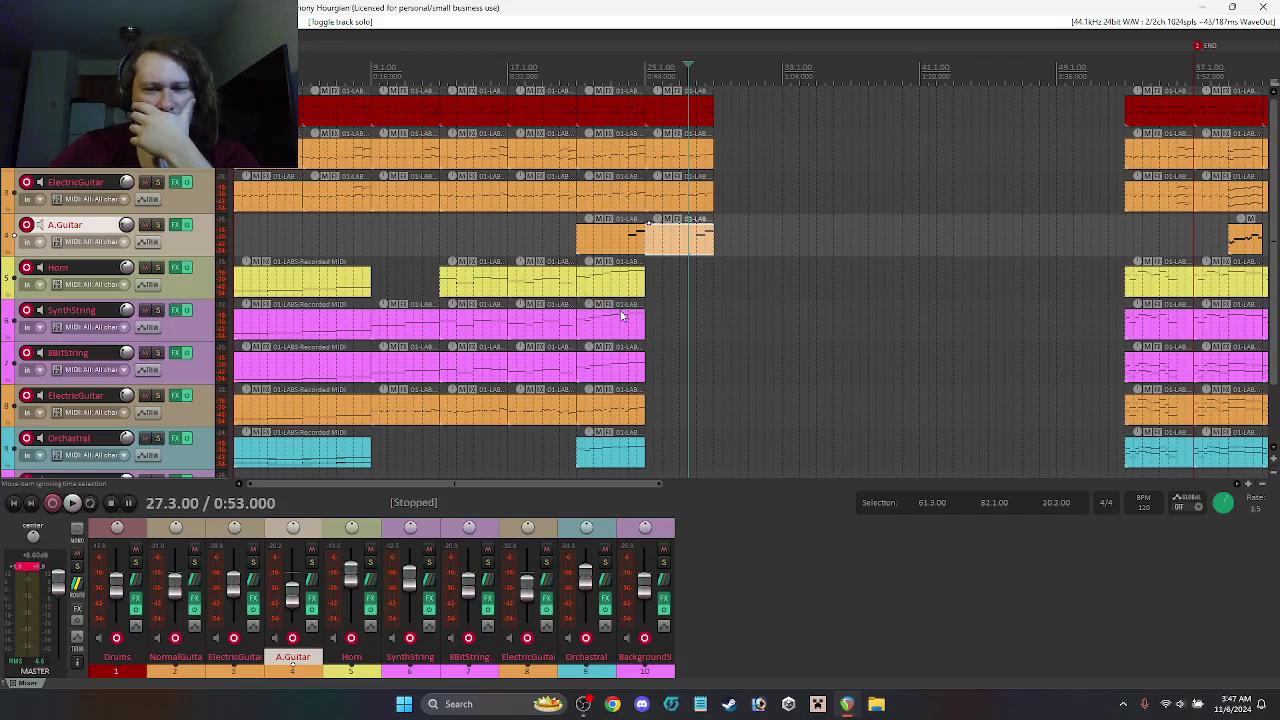
Step: Try copying the track 3 ElectricGuitar item at bar 25 onto the Orchastral track and play the section from bar 25
{"action": "scroll", "coordinate": [130, 385], "scroll_direction": "down", "scroll_amount": 2}
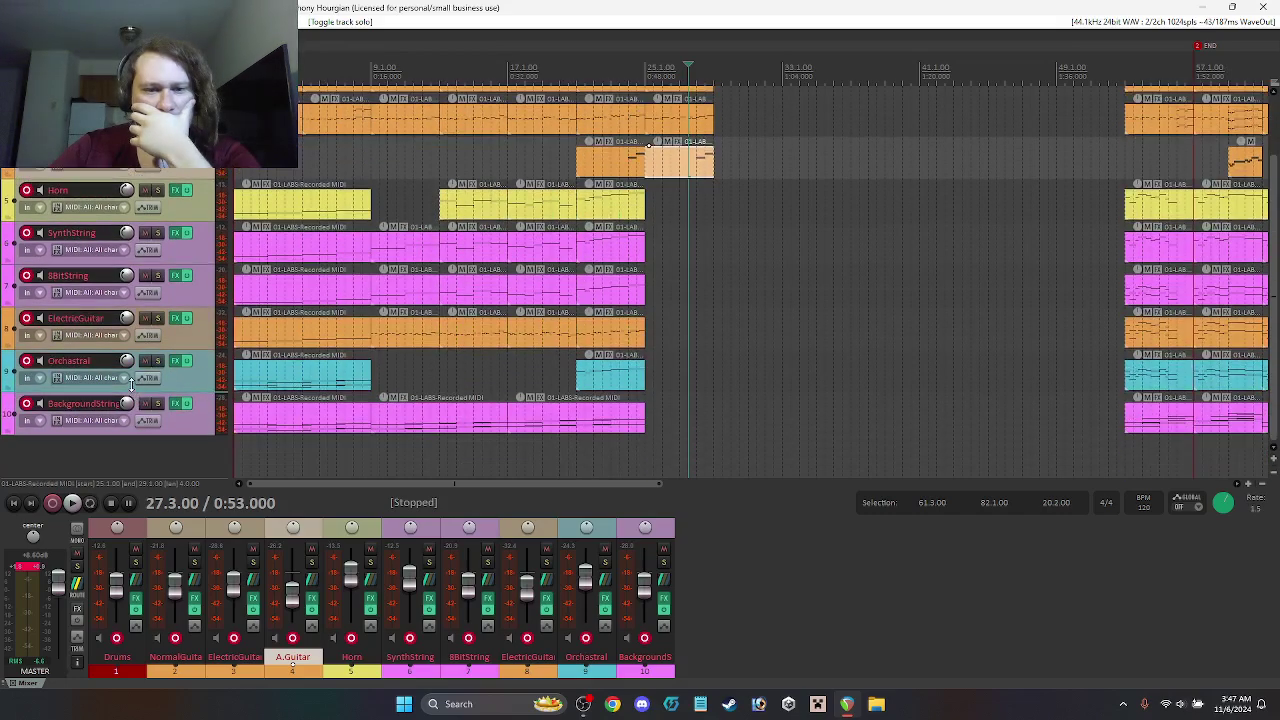
{"action": "left_click", "coordinate": [614, 411]}
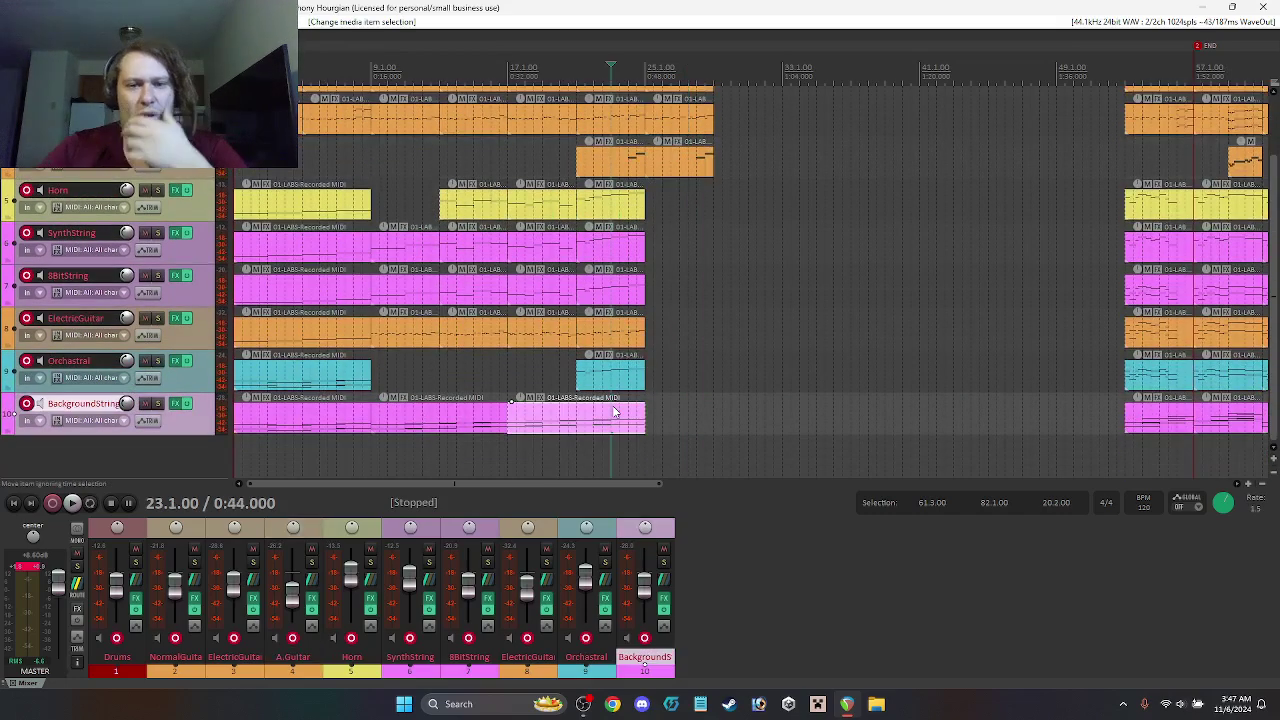
{"action": "left_click", "coordinate": [688, 122]}
{"action": "left_click_drag", "start_coordinate": [691, 143], "coordinate": [672, 377]}
{"action": "left_click", "coordinate": [649, 73]}
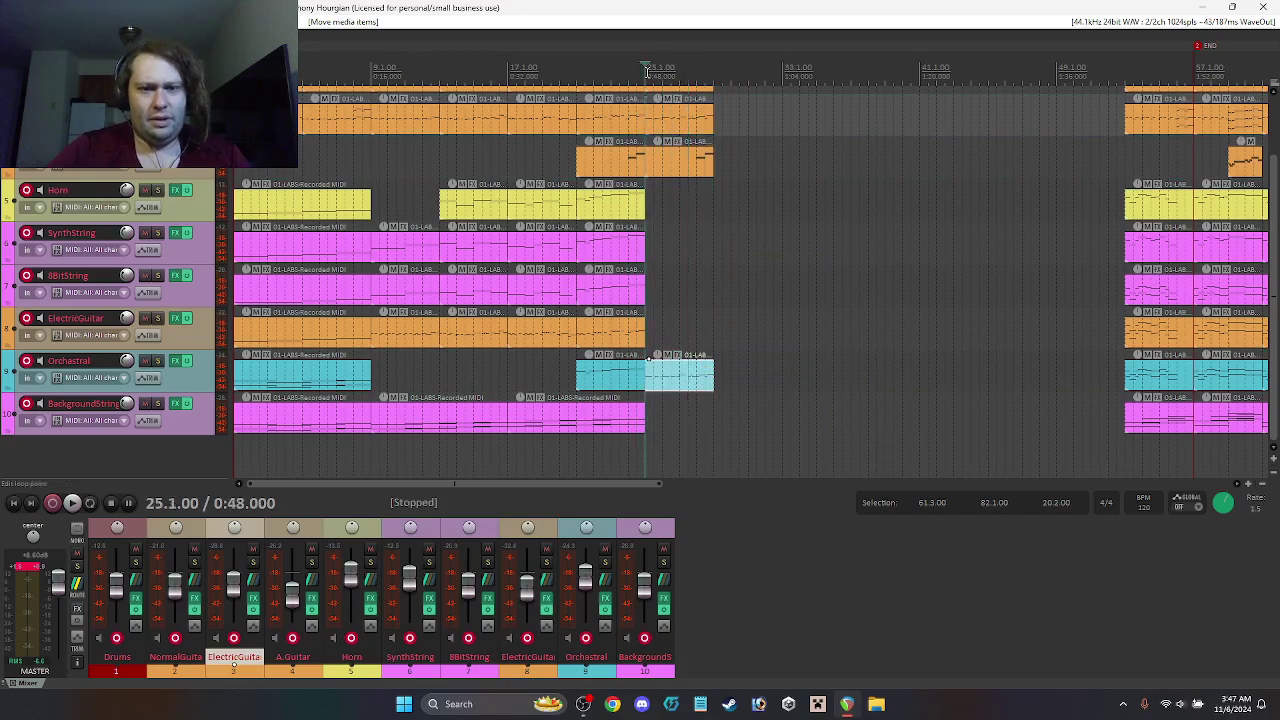
{"action": "key", "text": "space"}
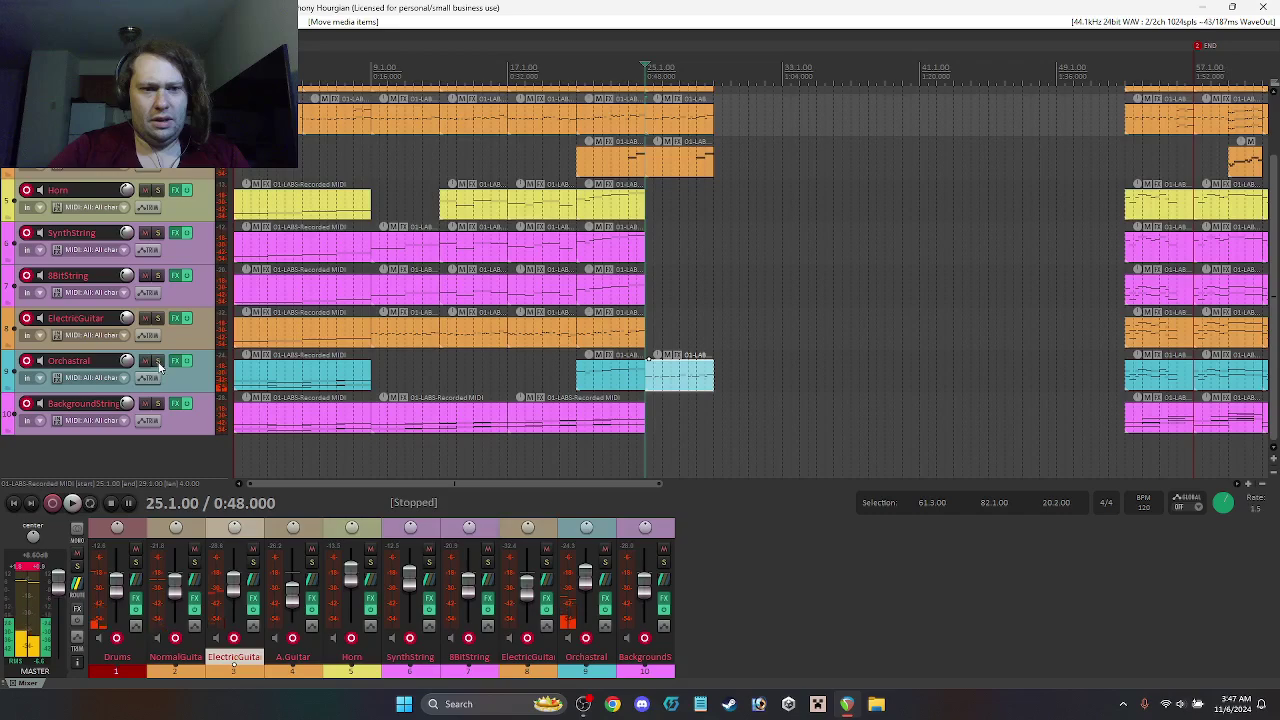
{"action": "left_click", "coordinate": [157, 362]}
{"action": "key", "text": "space"}
{"action": "left_click", "coordinate": [157, 362]}
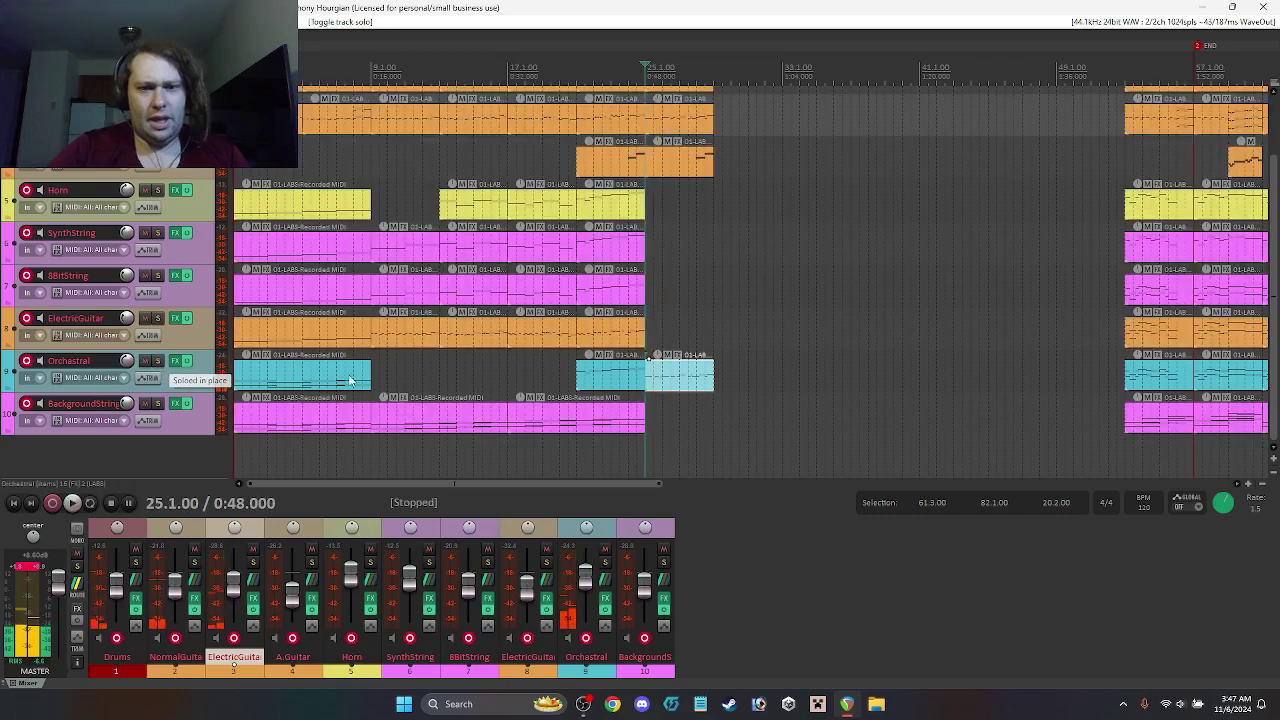
Step: Delete the copied item at bar 25 from the Orchastral track
{"action": "key", "text": "Delete"}
{"action": "left_click", "coordinate": [672, 392]}
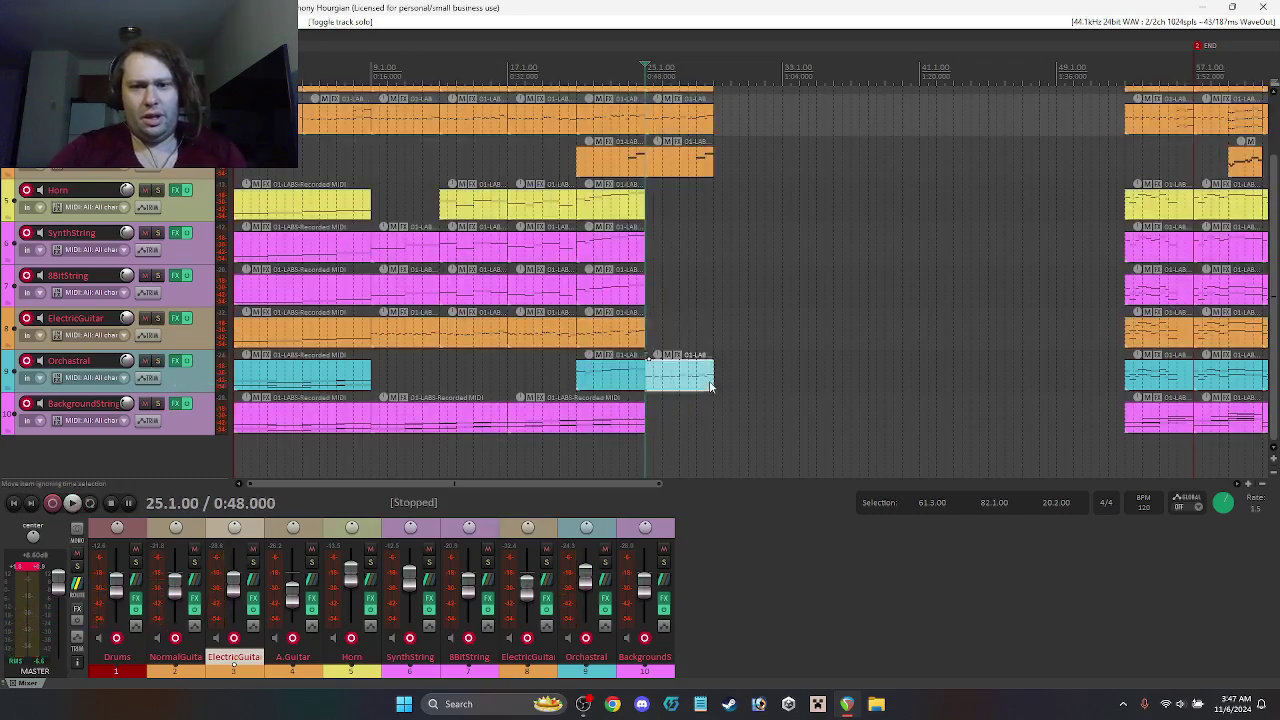
{"action": "left_click", "coordinate": [688, 380]}
{"action": "key", "text": "Delete"}
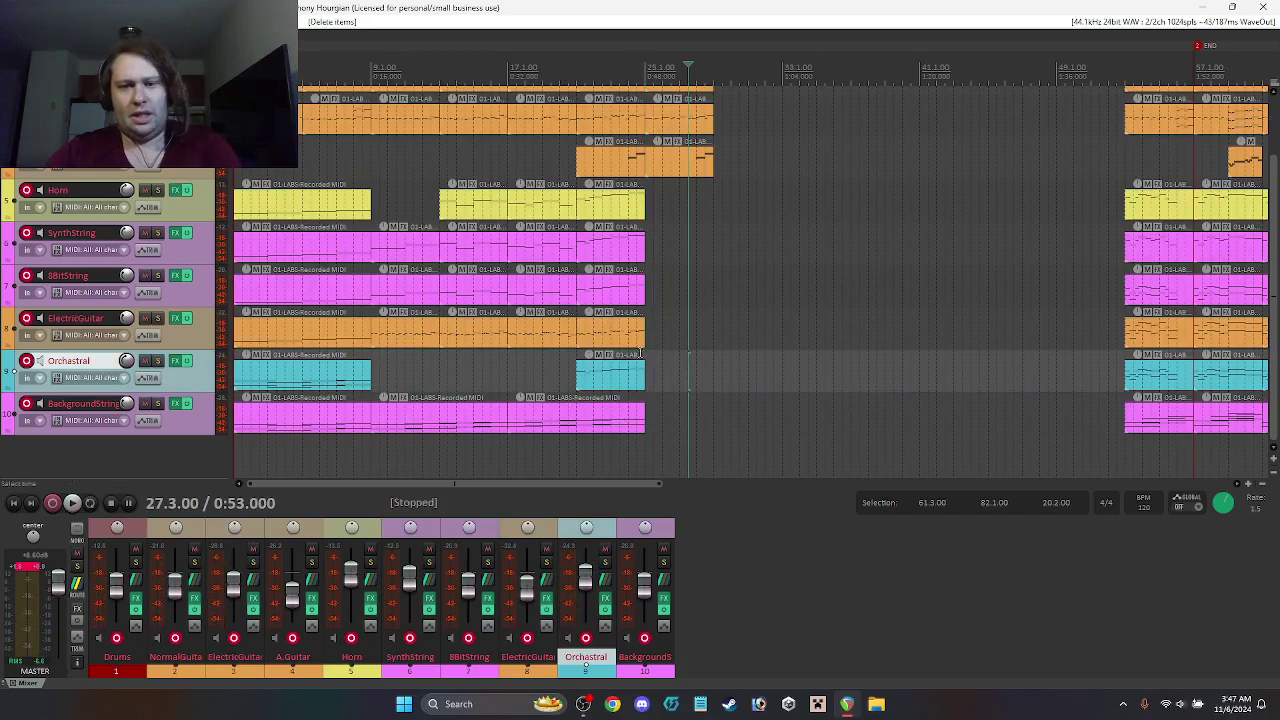
Step: Try copying the track 3 ElectricGuitar item at bar 25 onto the track 8 ElectricGuitar track and audition it, including soloed
{"action": "left_click", "coordinate": [680, 118]}
{"action": "left_click_drag", "start_coordinate": [675, 123], "coordinate": [677, 344]}
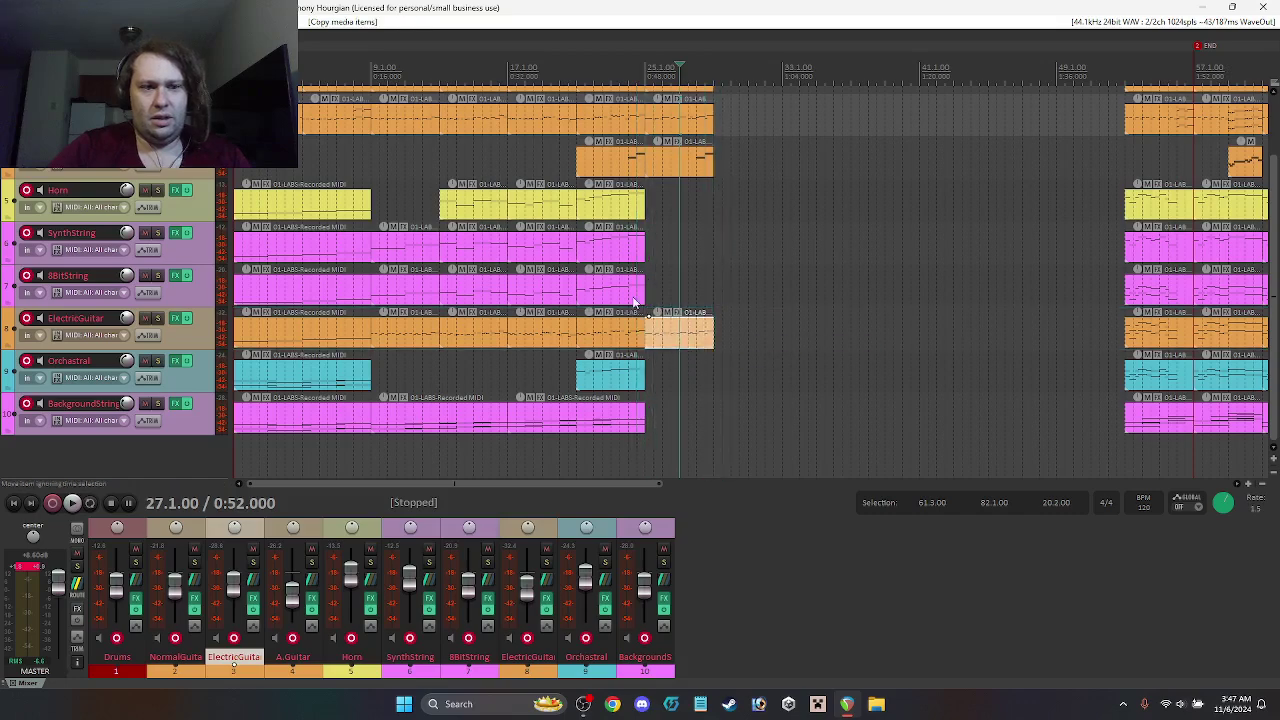
{"action": "left_click", "coordinate": [648, 72]}
{"action": "key", "text": "space"}
{"action": "key", "text": "space"}
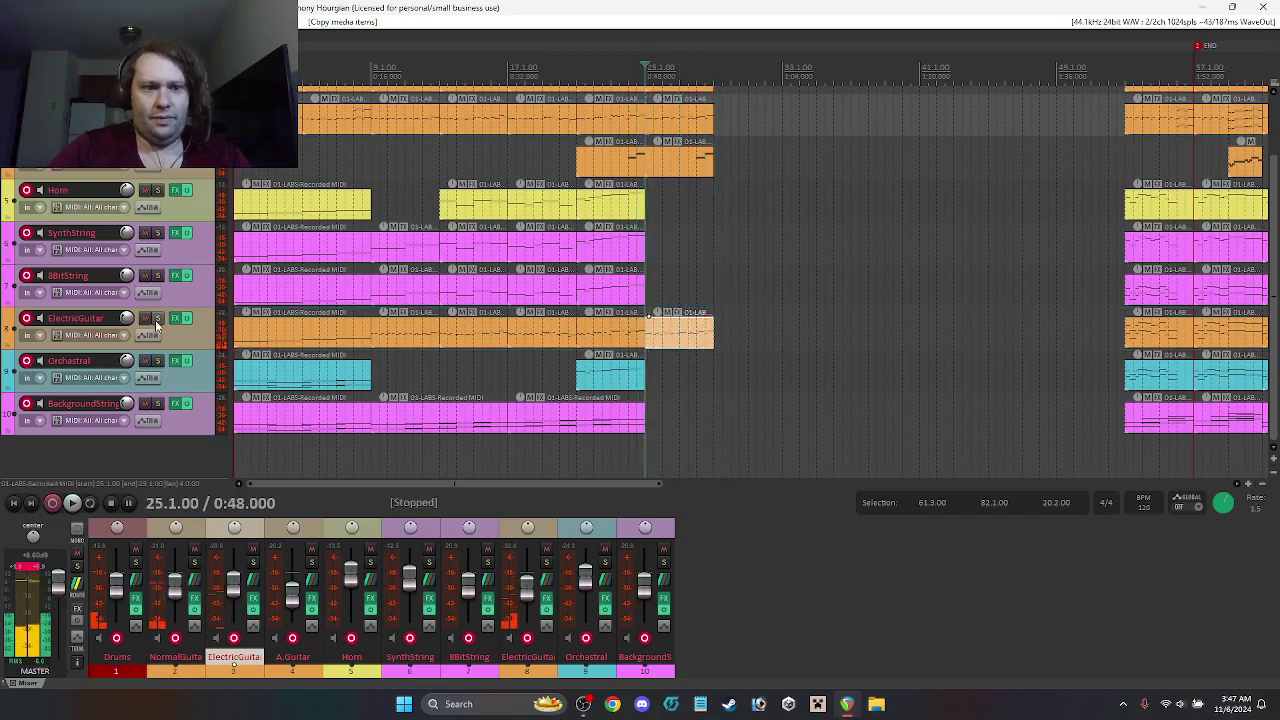
{"action": "left_click", "coordinate": [155, 318]}
{"action": "key", "text": "space"}
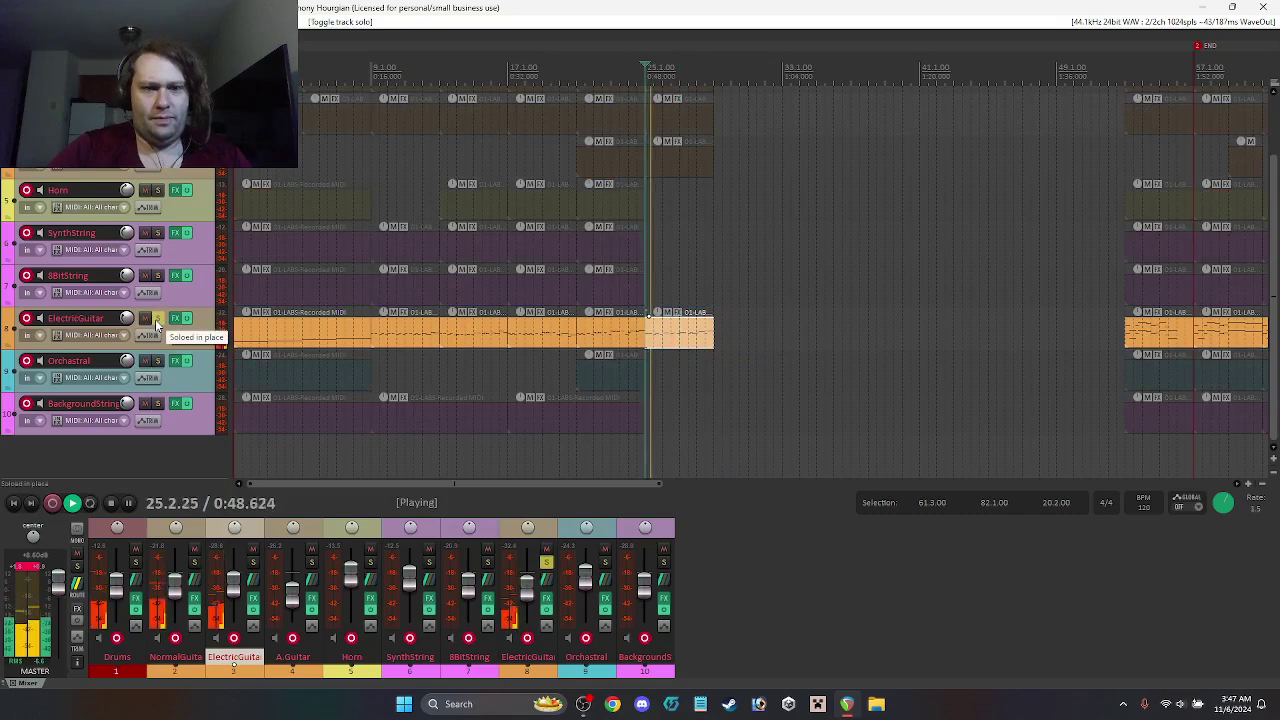
{"action": "key", "text": "space"}
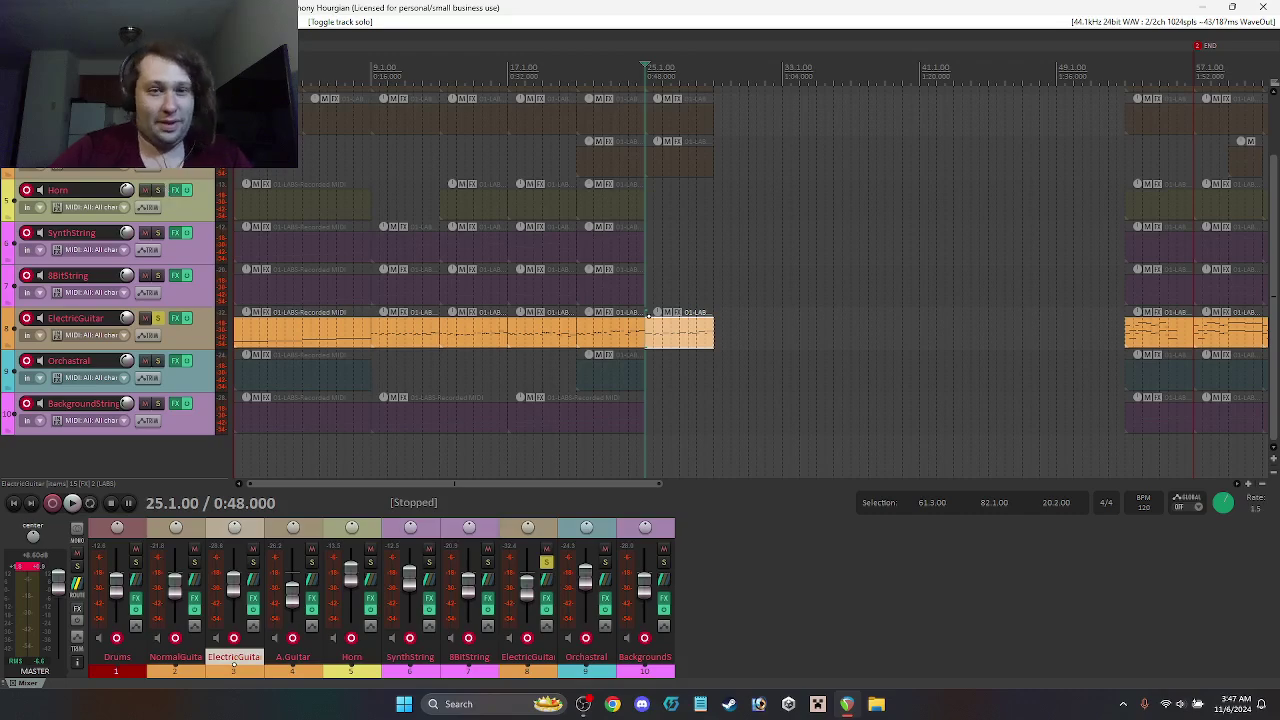
{"action": "key", "text": "space"}
{"action": "key", "text": "space"}
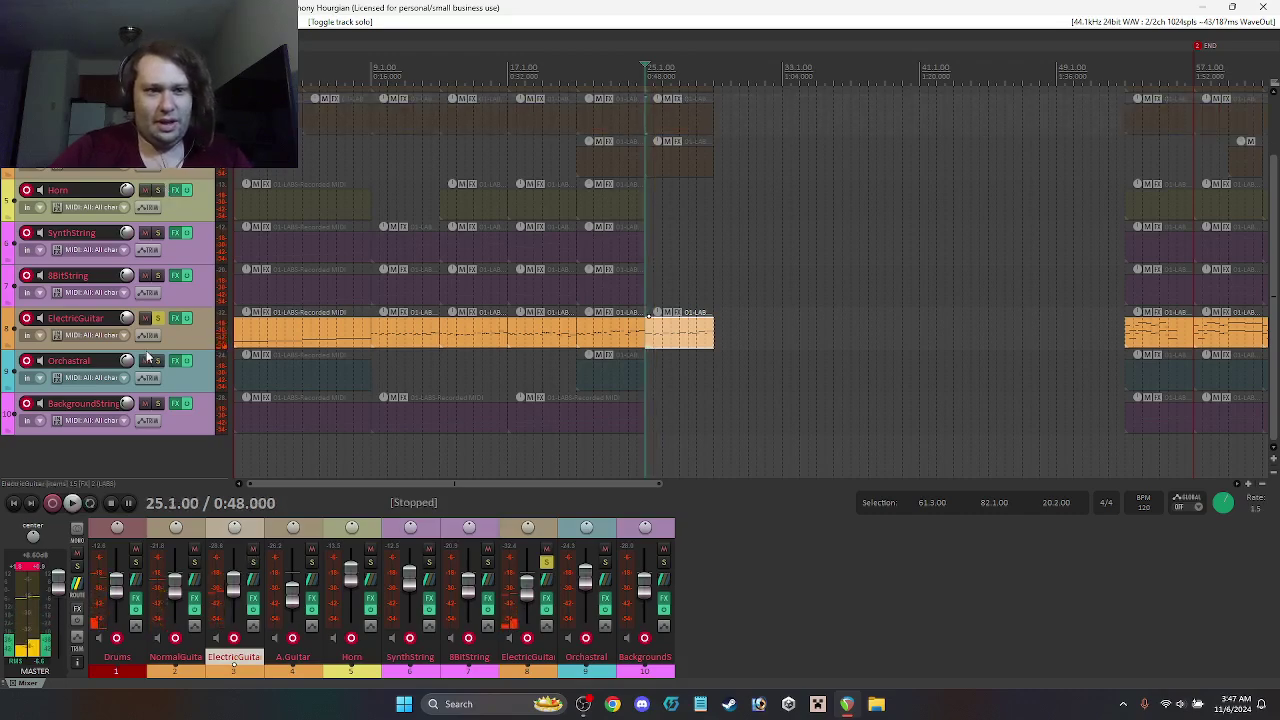
{"action": "left_click", "coordinate": [155, 318]}
Step: Compare the notes of the bar 21 and bar 25 items on the track 8 ElectricGuitar, and delete the bar 25 copy
{"action": "double_click", "coordinate": [612, 335]}
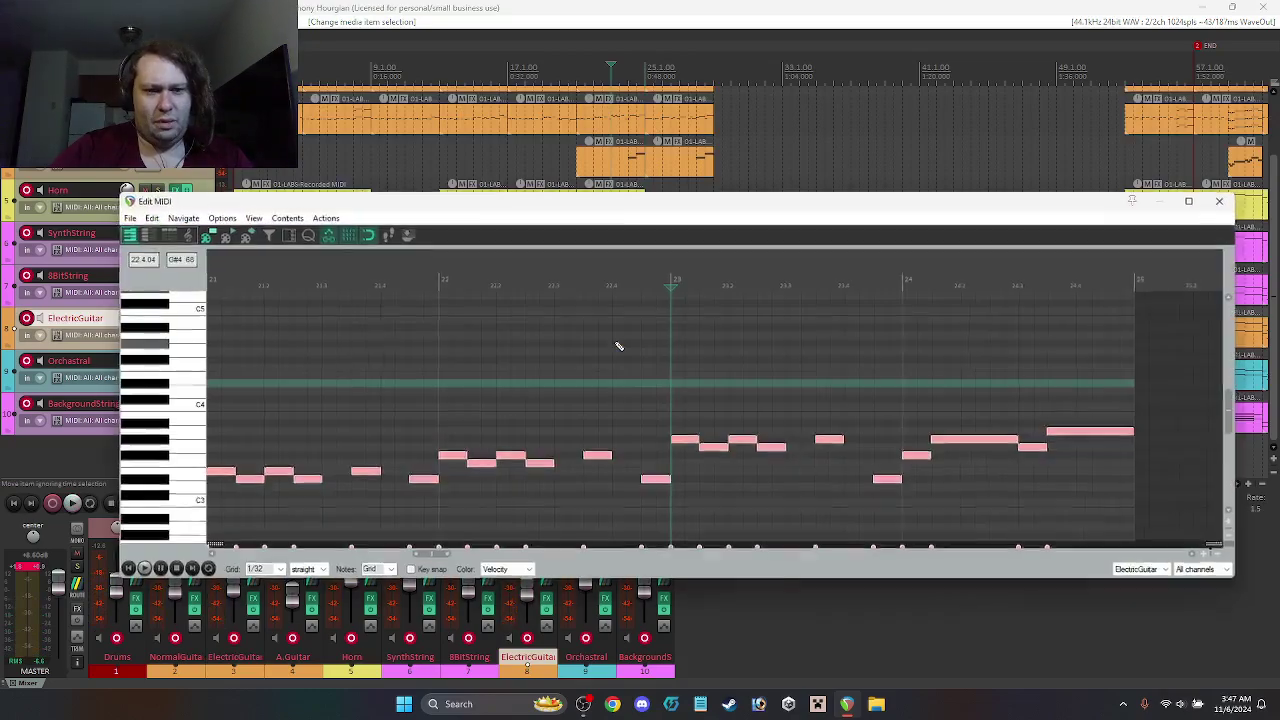
{"action": "left_click", "coordinate": [1221, 200]}
{"action": "double_click", "coordinate": [677, 331]}
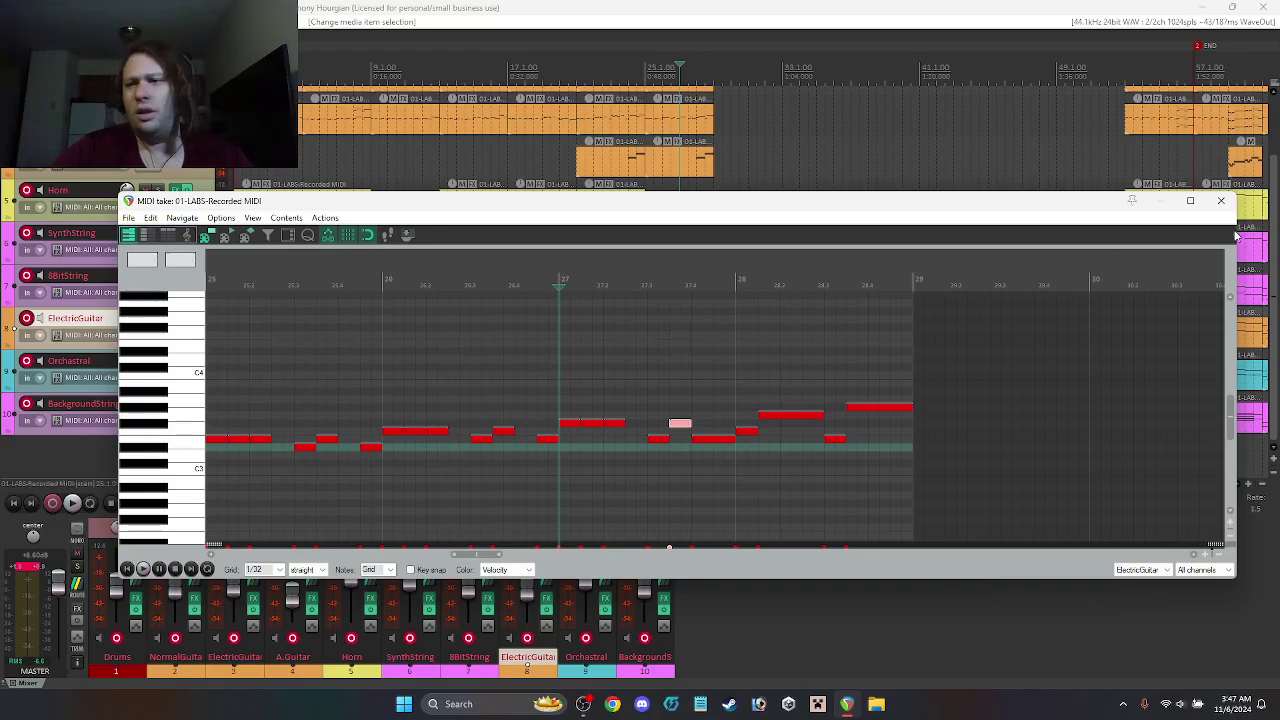
{"action": "left_click", "coordinate": [1222, 201]}
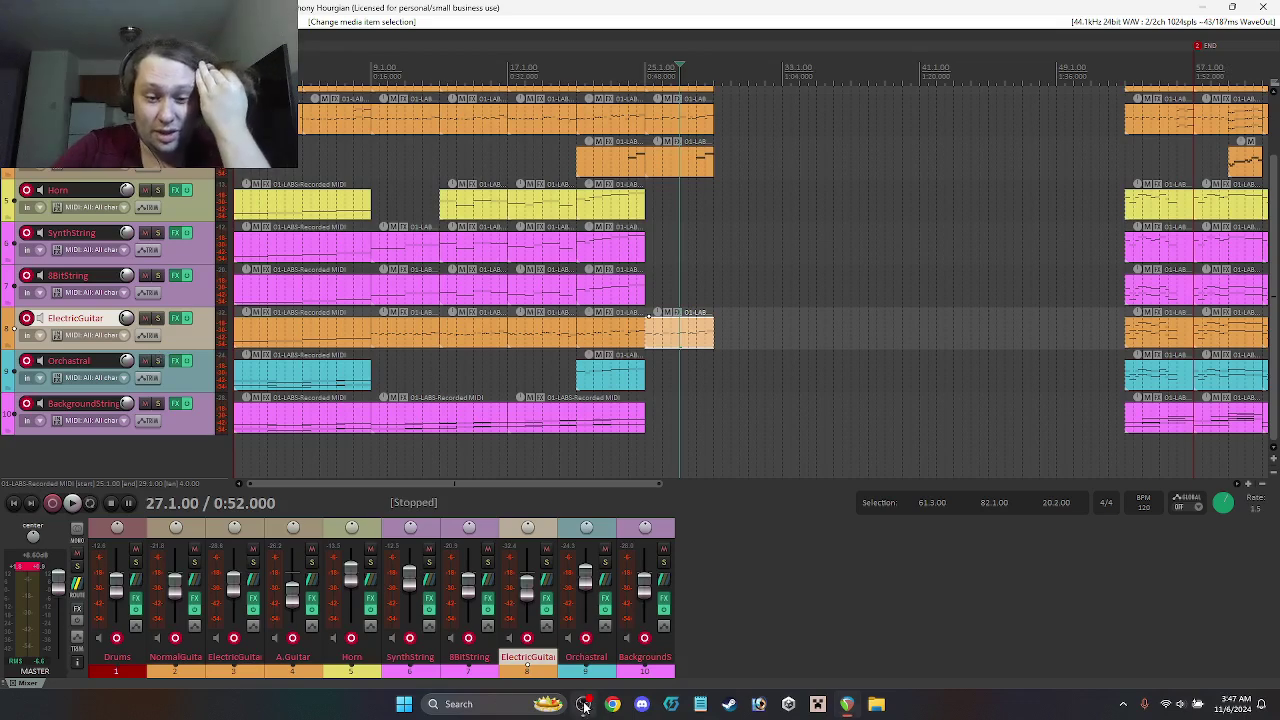
{"action": "left_click", "coordinate": [1035, 664]}
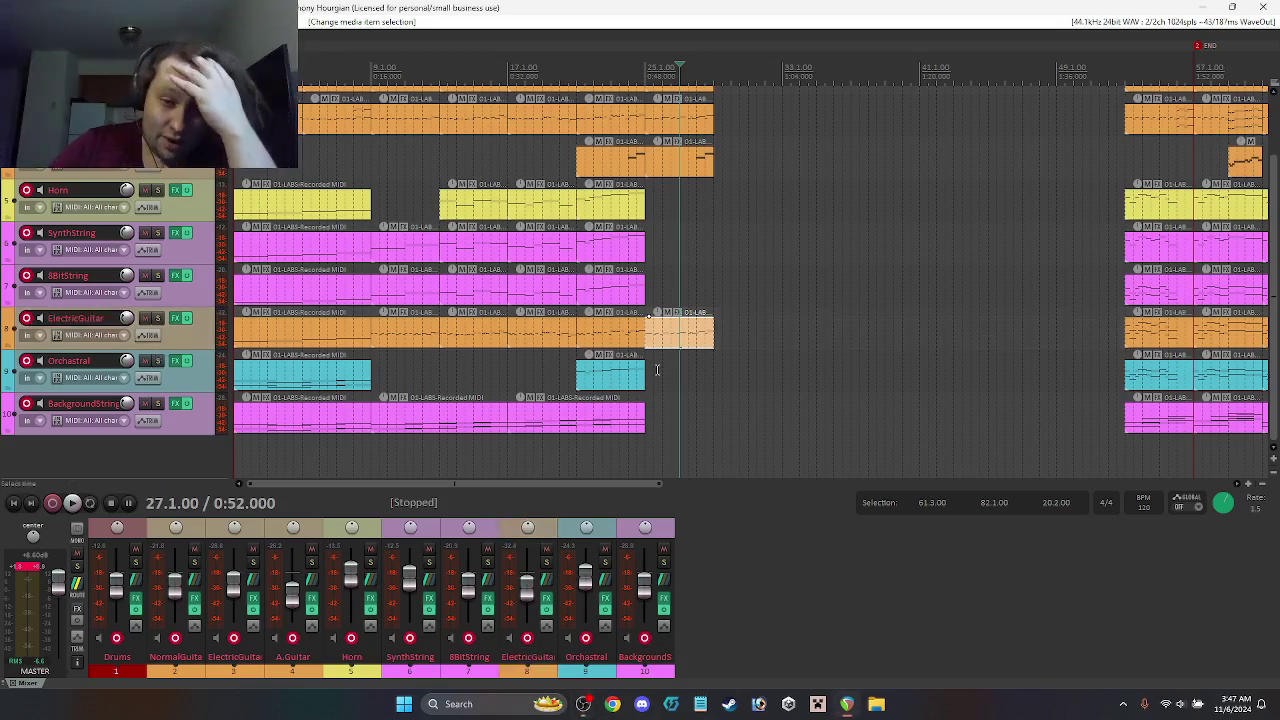
{"action": "key", "text": "Delete"}
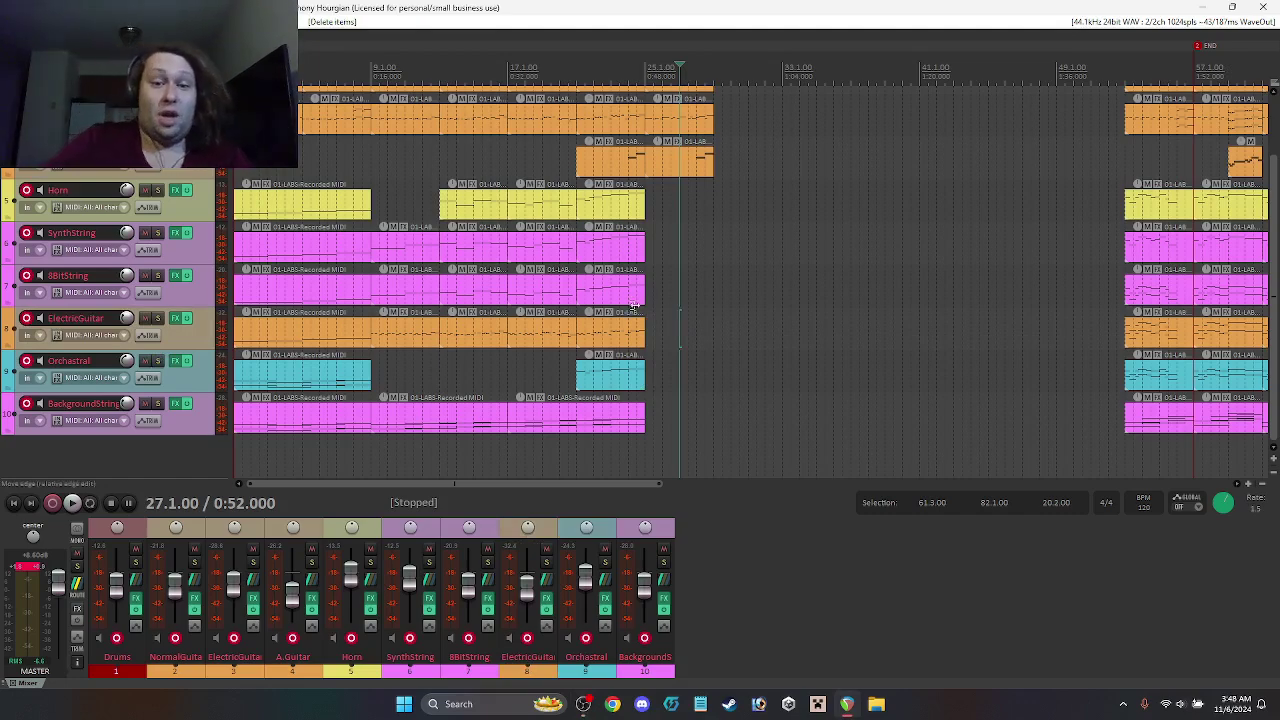
Step: Copy the BackgroundString item at bar 17 to bar 25 and delete all the copy's notes except the two starting at bar 25
{"action": "left_click_drag", "start_coordinate": [575, 428], "coordinate": [710, 428]}
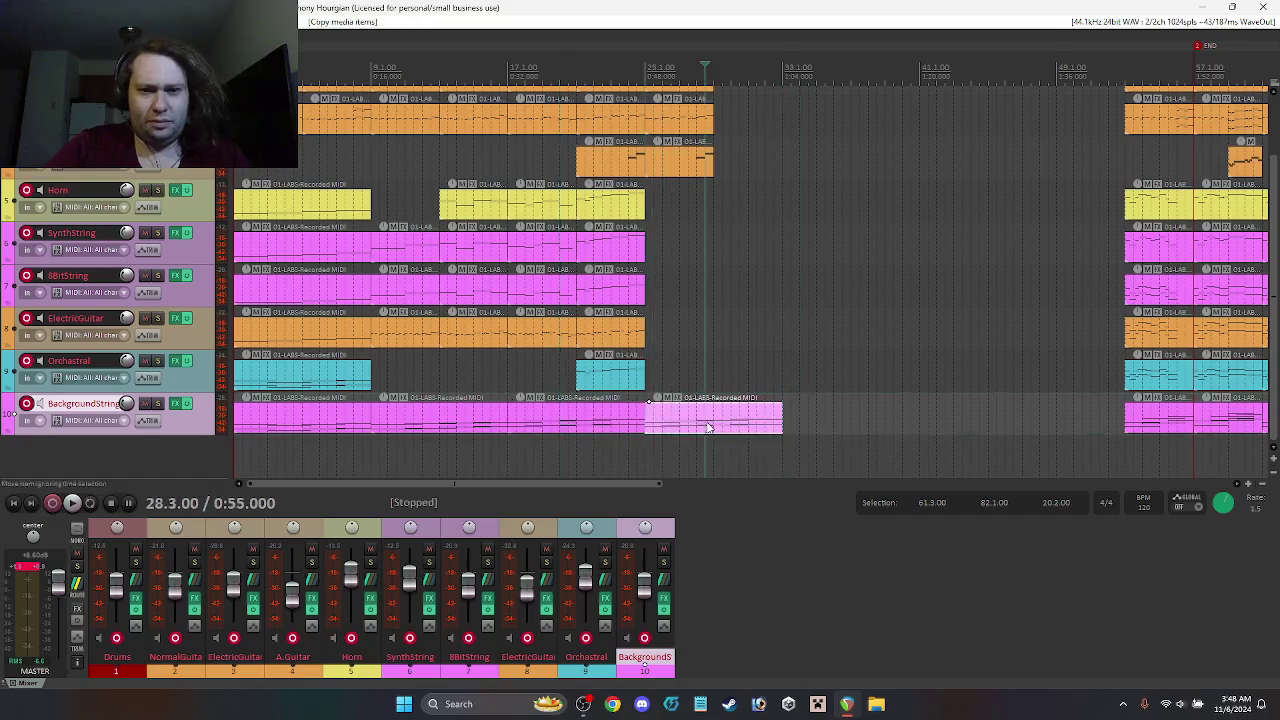
{"action": "double_click", "coordinate": [708, 427]}
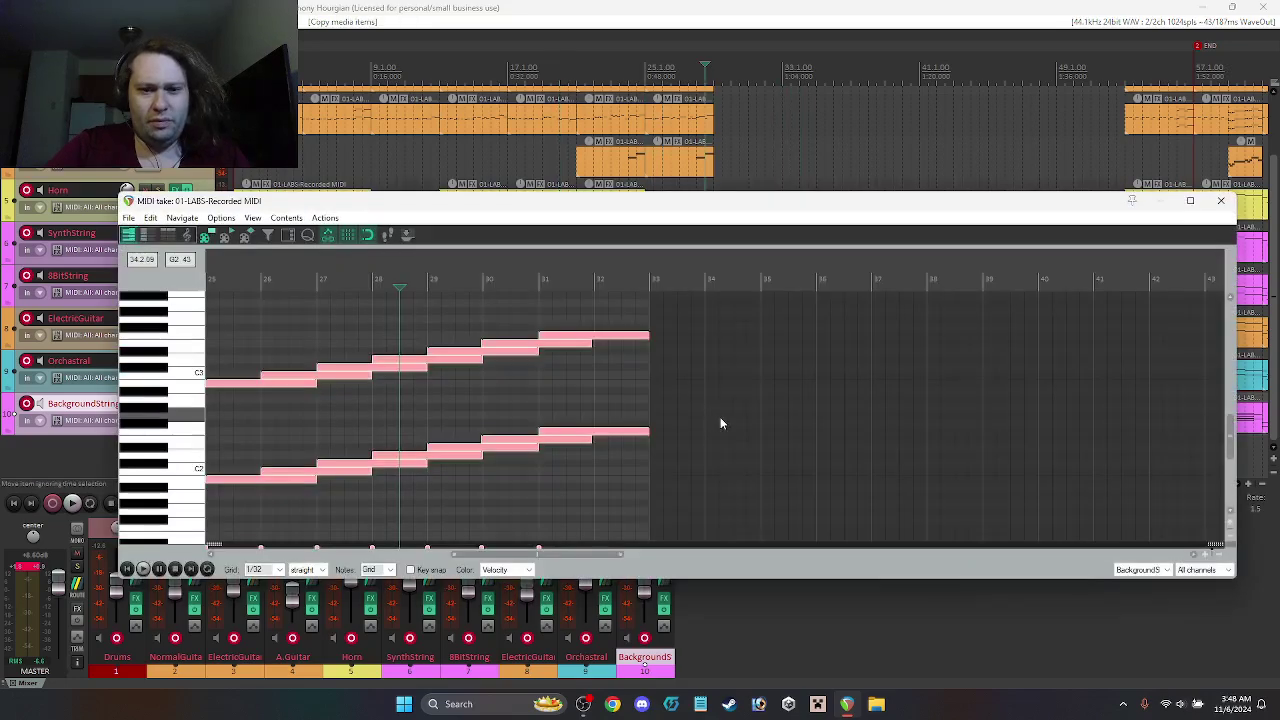
{"action": "left_click", "coordinate": [566, 436]}
{"action": "left_click", "coordinate": [558, 340], "text": "ctrl"}
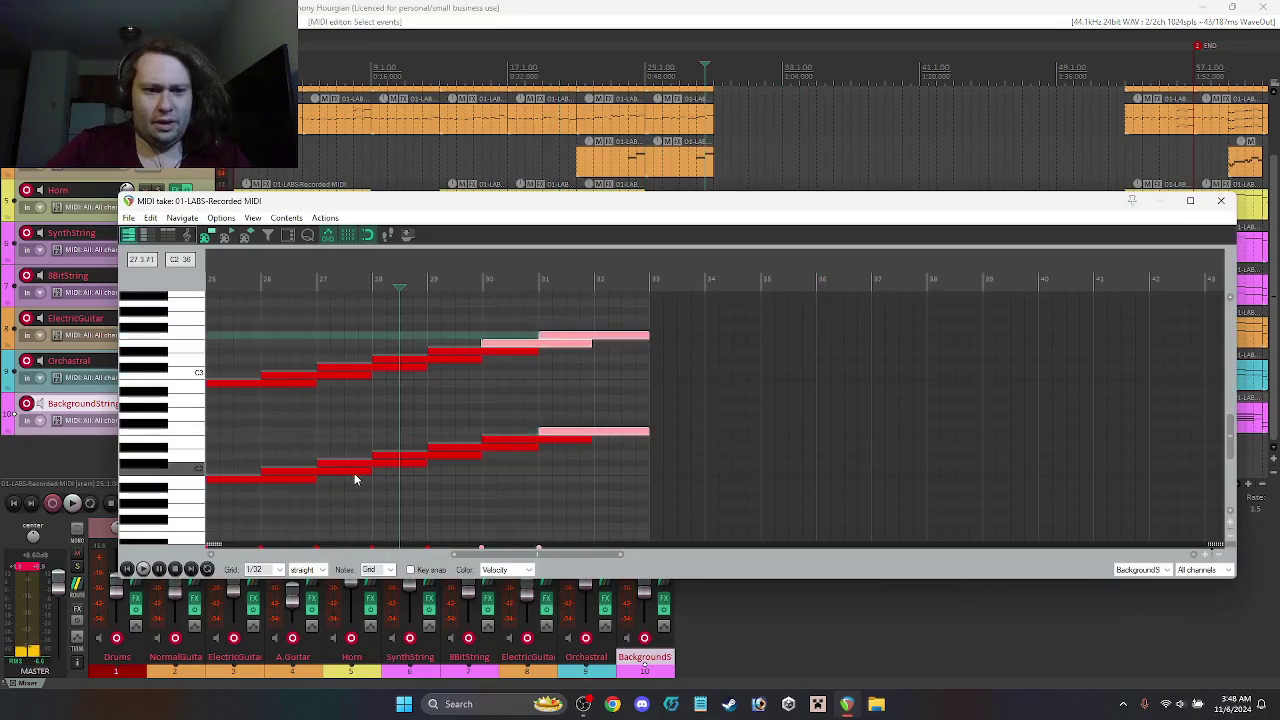
{"action": "left_click", "coordinate": [353, 472], "text": "shift"}
{"action": "left_click", "coordinate": [294, 390], "text": "ctrl"}
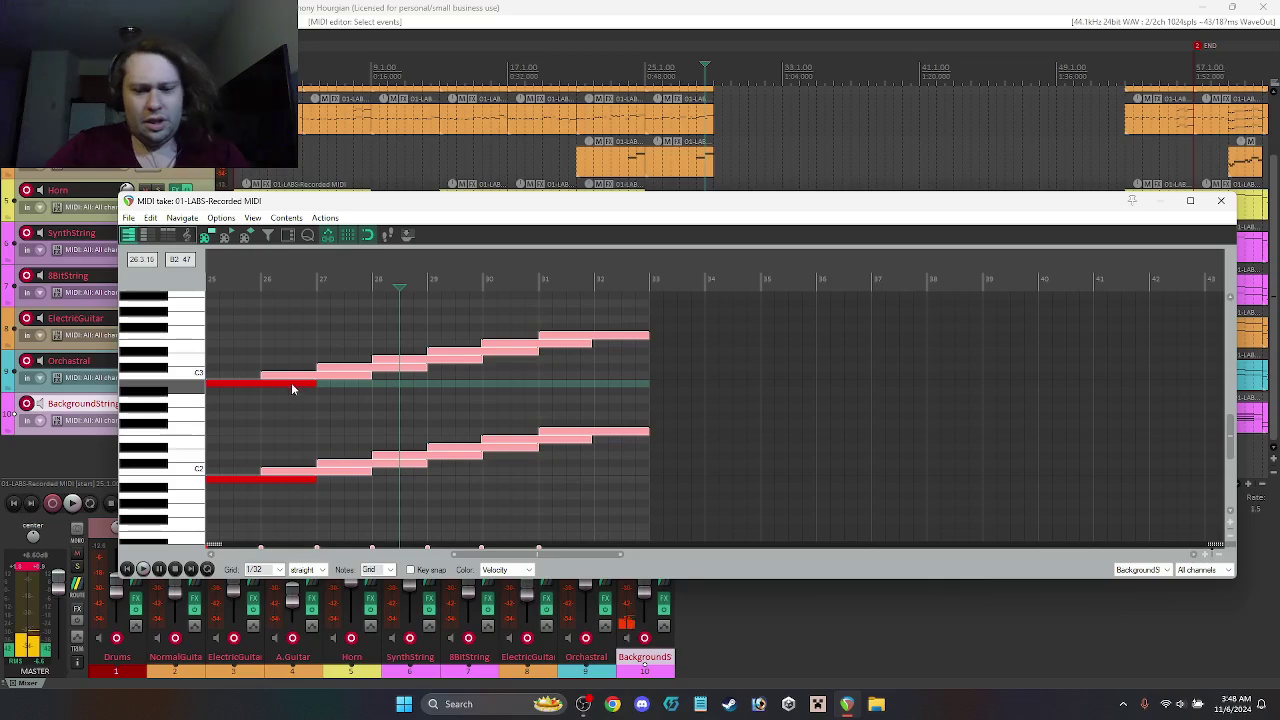
{"action": "key", "text": "Delete"}
Step: Raise the two remaining BackgroundString notes to A3 and A2 and lengthen both so they end at bar 30
{"action": "left_click", "coordinate": [297, 386]}
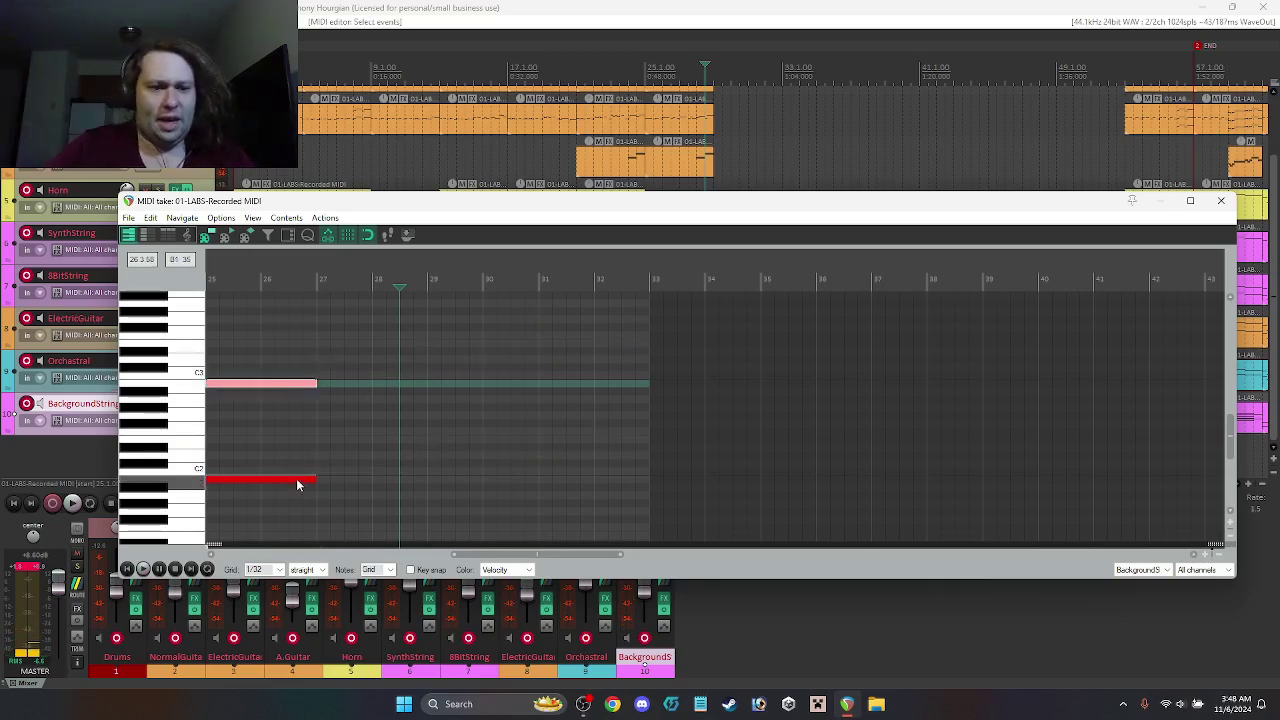
{"action": "left_click", "coordinate": [300, 486]}
{"action": "left_click", "coordinate": [297, 480]}
{"action": "left_click", "coordinate": [309, 387], "text": "ctrl"}
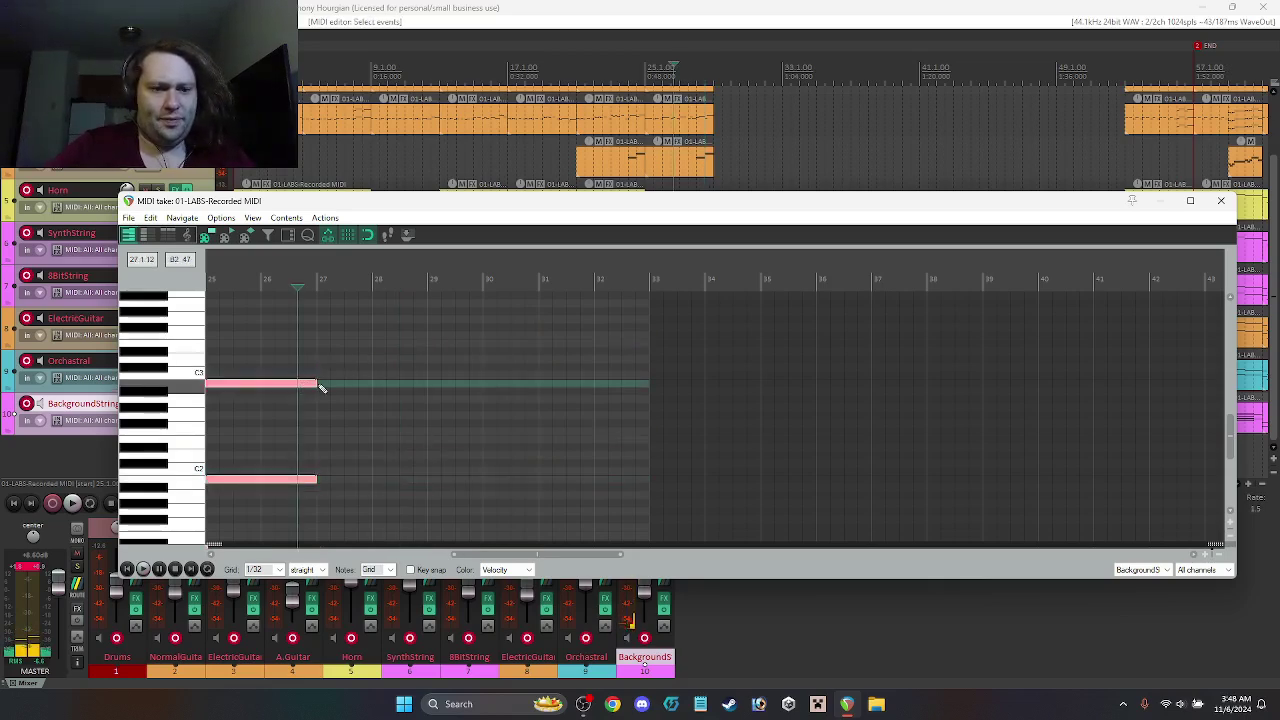
{"action": "left_click_drag", "start_coordinate": [309, 388], "coordinate": [427, 313]}
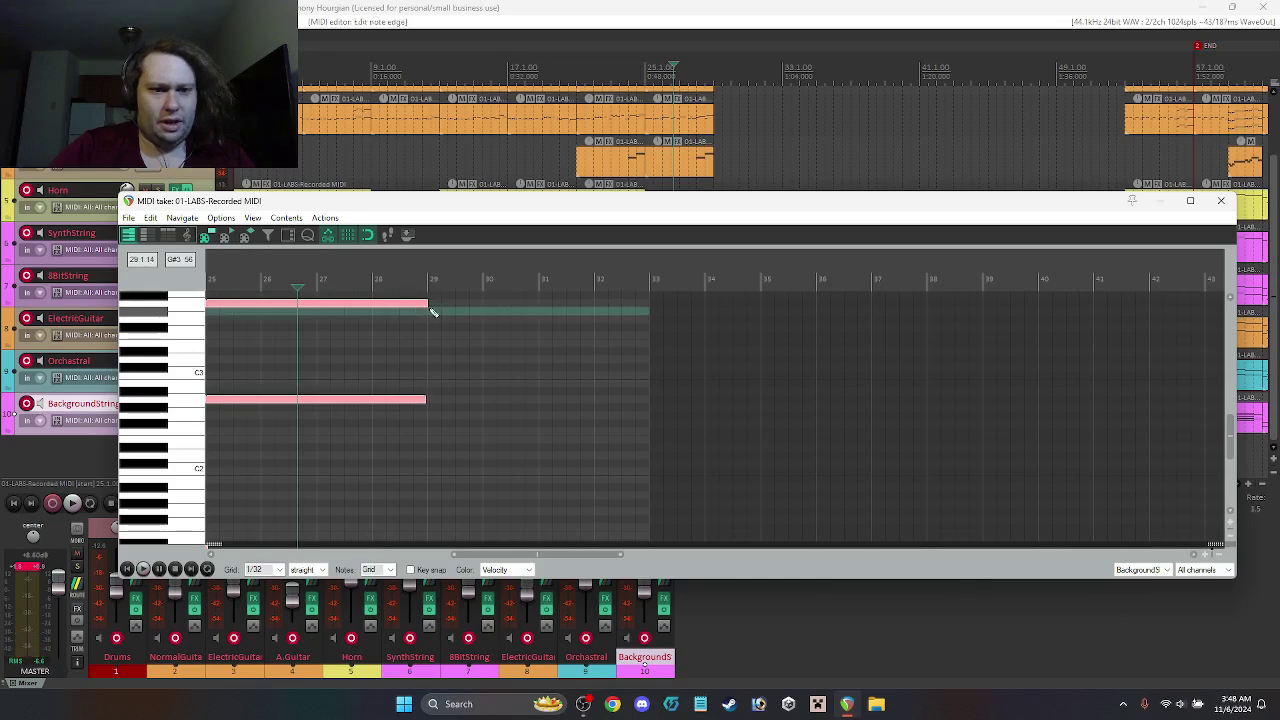
{"action": "scroll", "coordinate": [168, 425], "scroll_direction": "up", "scroll_amount": 4}
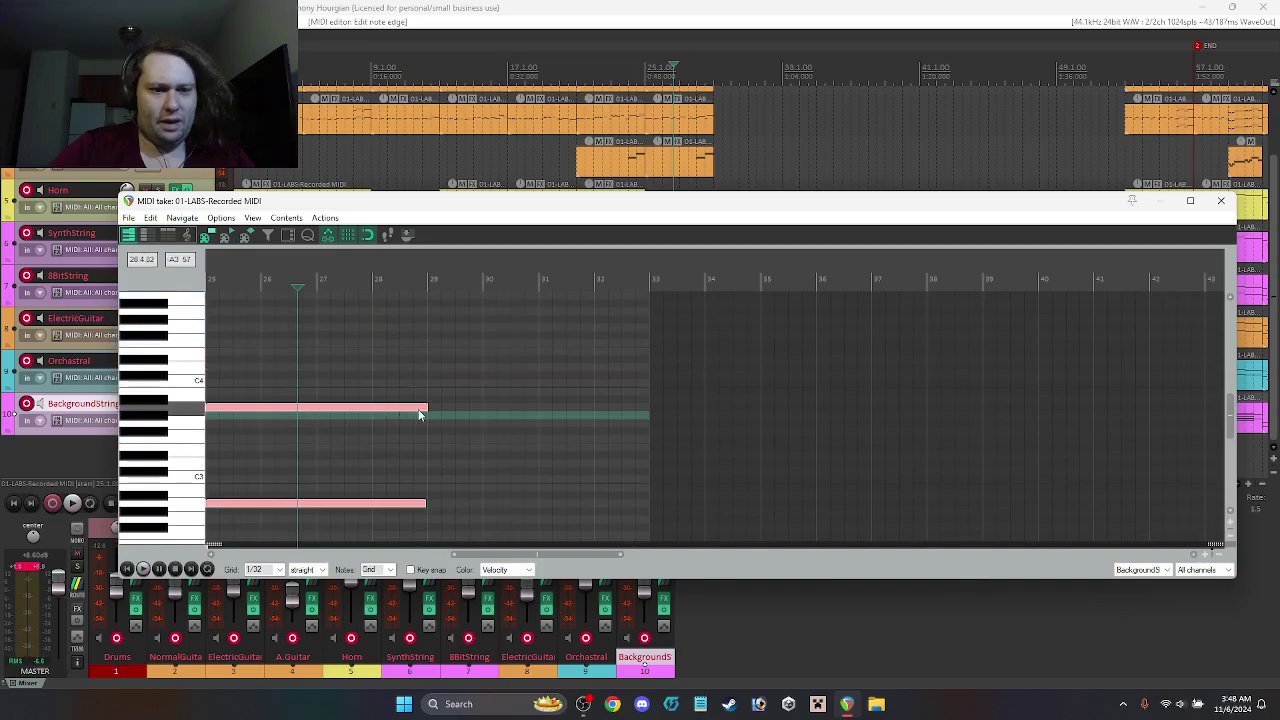
{"action": "left_click_drag", "start_coordinate": [425, 407], "coordinate": [465, 408]}
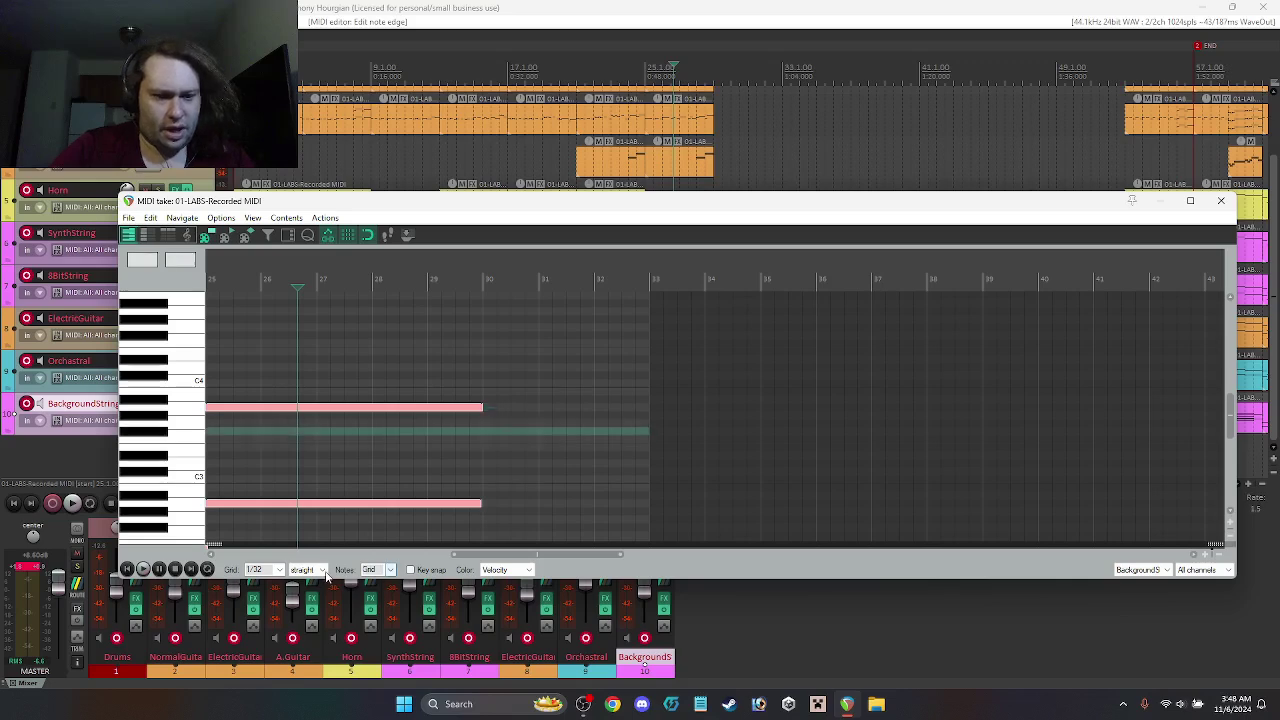
Step: Set the note grid to 1/16 and try stretching the ends of both notes slightly past bar 30
{"action": "left_click", "coordinate": [278, 571]}
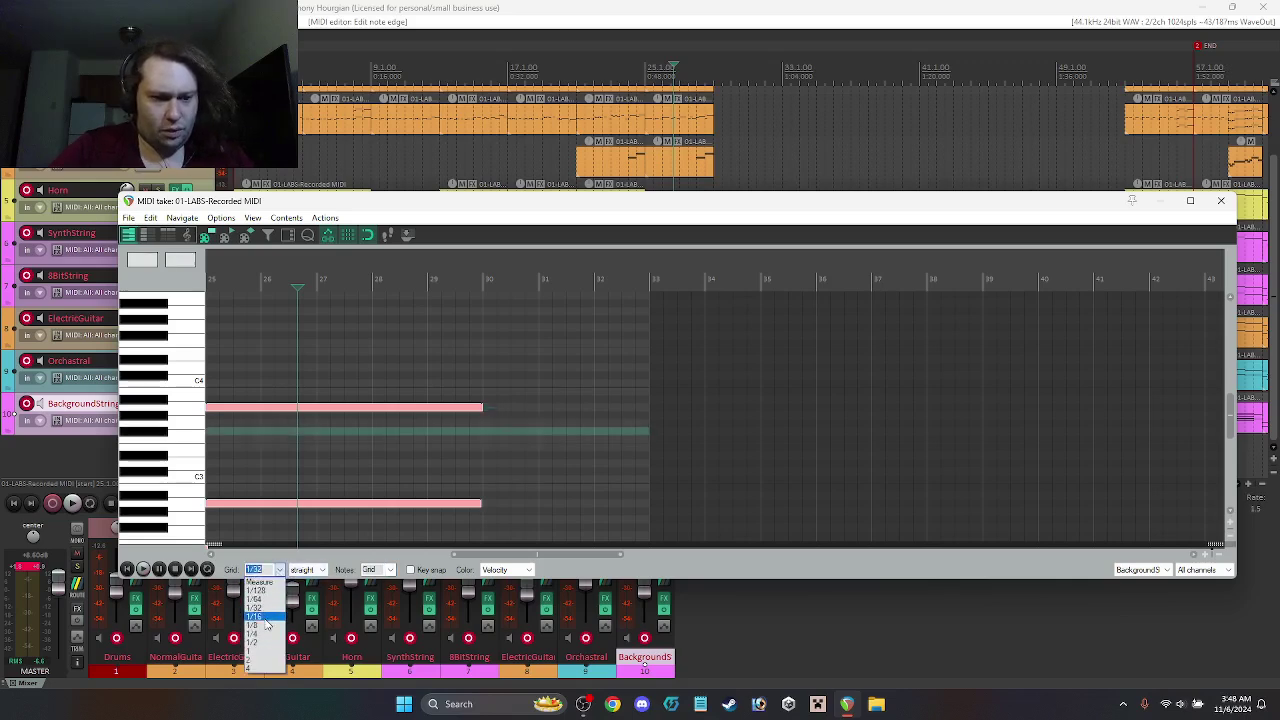
{"action": "left_click", "coordinate": [264, 618]}
{"action": "left_click_drag", "start_coordinate": [480, 406], "coordinate": [494, 407]}
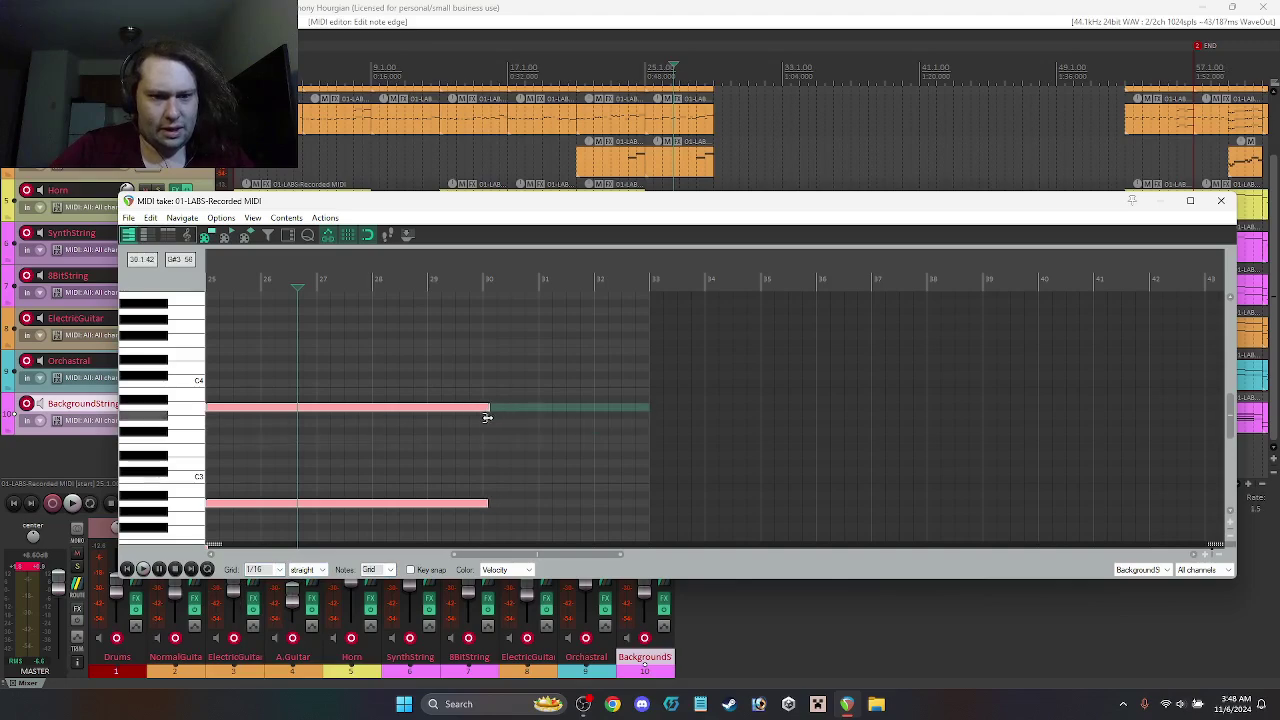
Step: Try a 1/8 note grid and settle on a 1/4 grid in the MIDI editor
{"action": "left_click", "coordinate": [268, 569]}
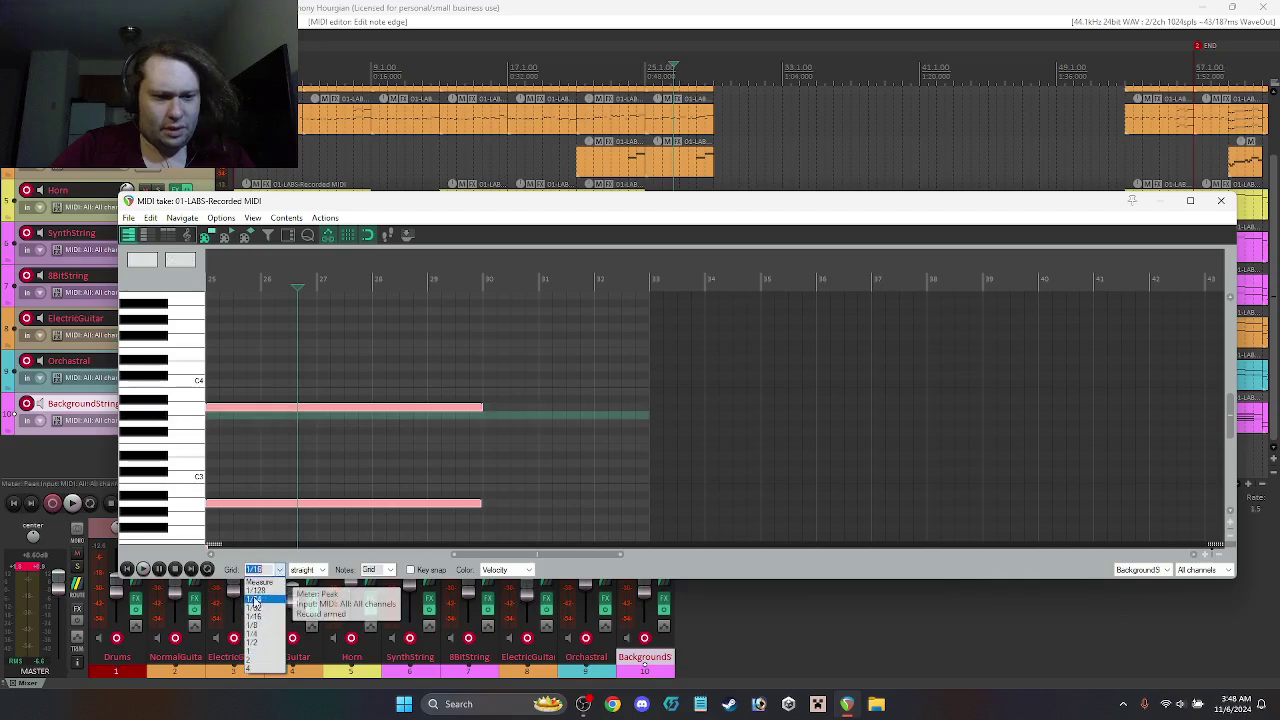
{"action": "left_click", "coordinate": [264, 631]}
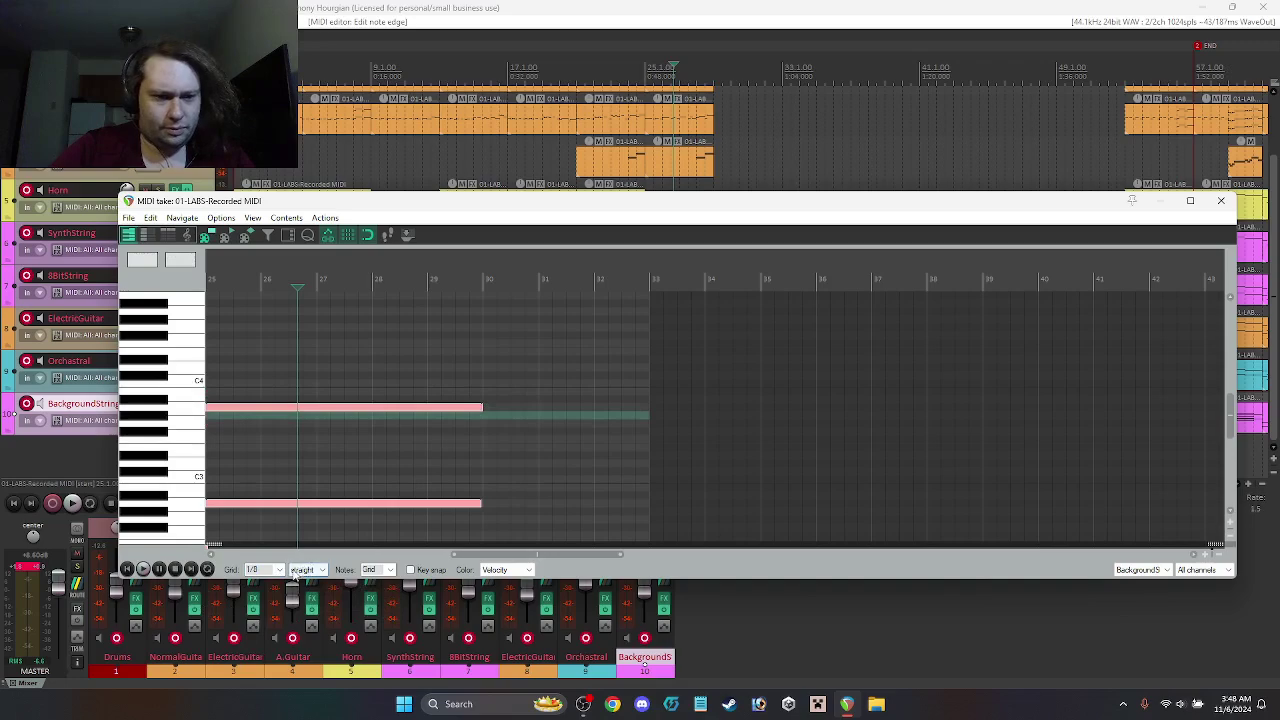
{"action": "left_click", "coordinate": [276, 570]}
{"action": "left_click", "coordinate": [258, 636]}
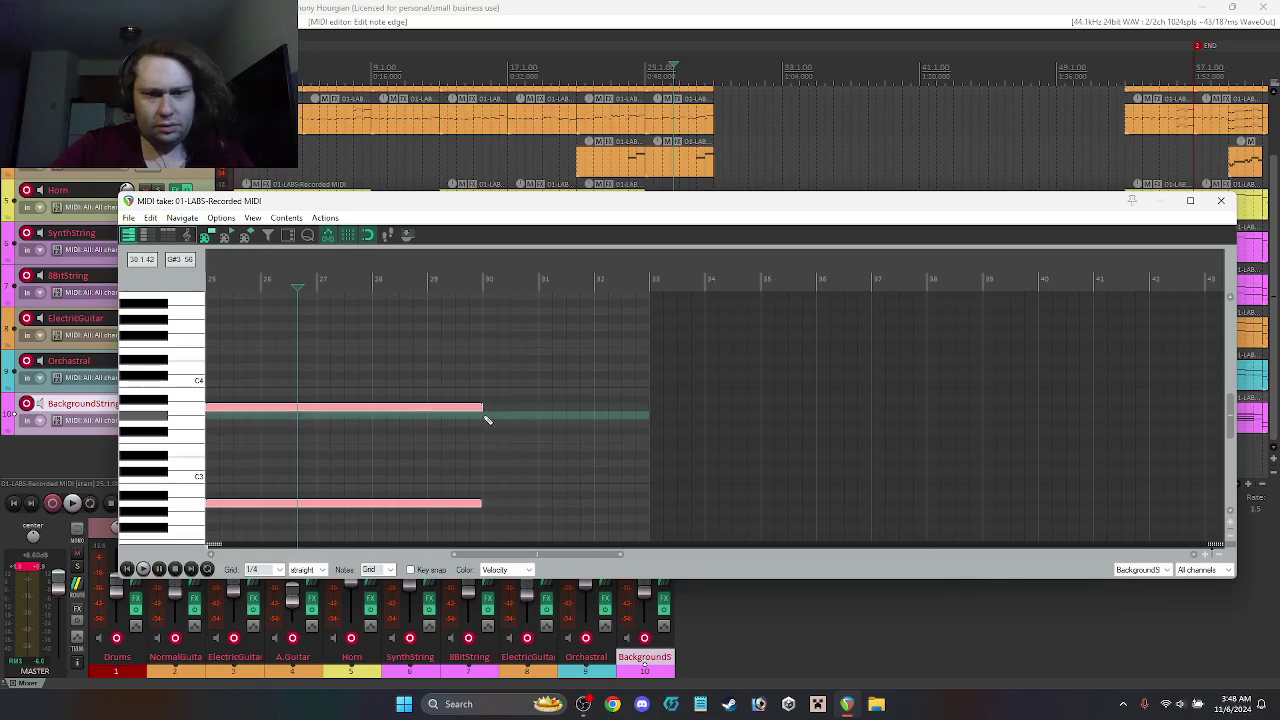
Step: Try copying the two BackgroundString notes to bar 28 at B4 and B3, play the result, and delete the copies
{"action": "scroll", "coordinate": [158, 420], "scroll_direction": "up", "scroll_amount": 1}
{"action": "left_click_drag", "start_coordinate": [410, 430], "coordinate": [574, 312]}
{"action": "key", "text": "space"}
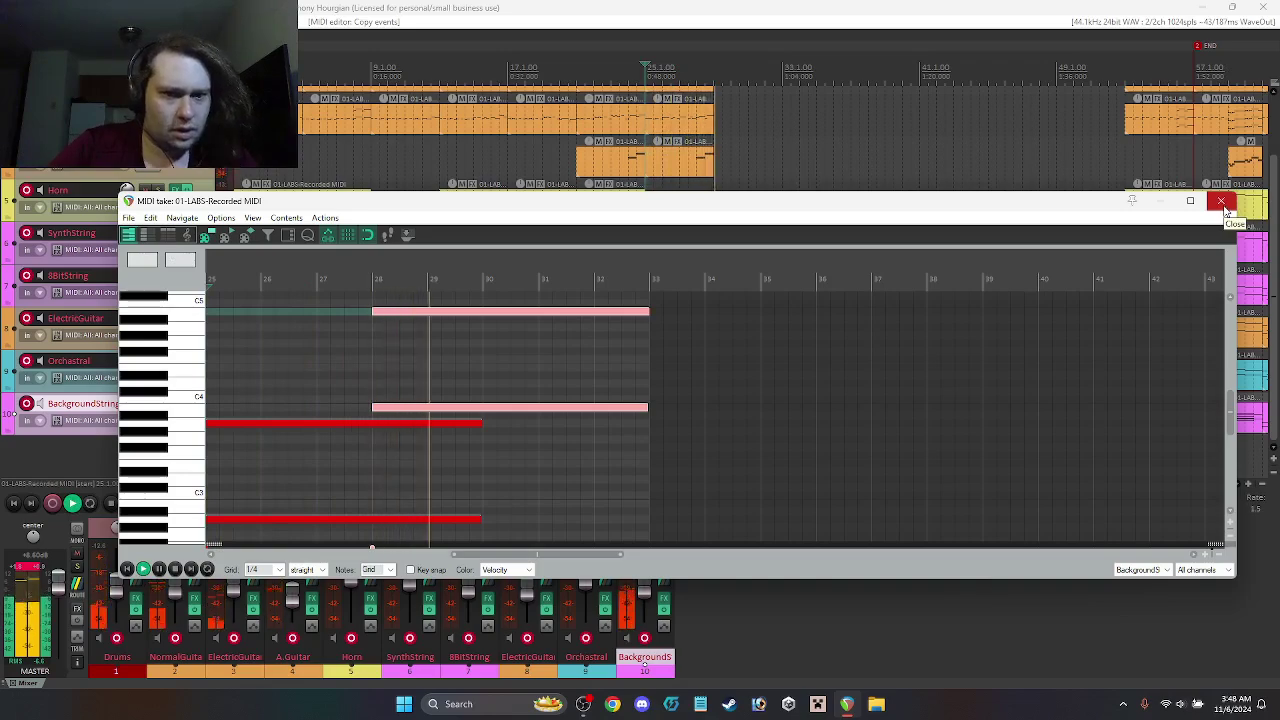
{"action": "left_click", "coordinate": [1222, 204]}
{"action": "key", "text": "space"}
{"action": "double_click", "coordinate": [717, 427]}
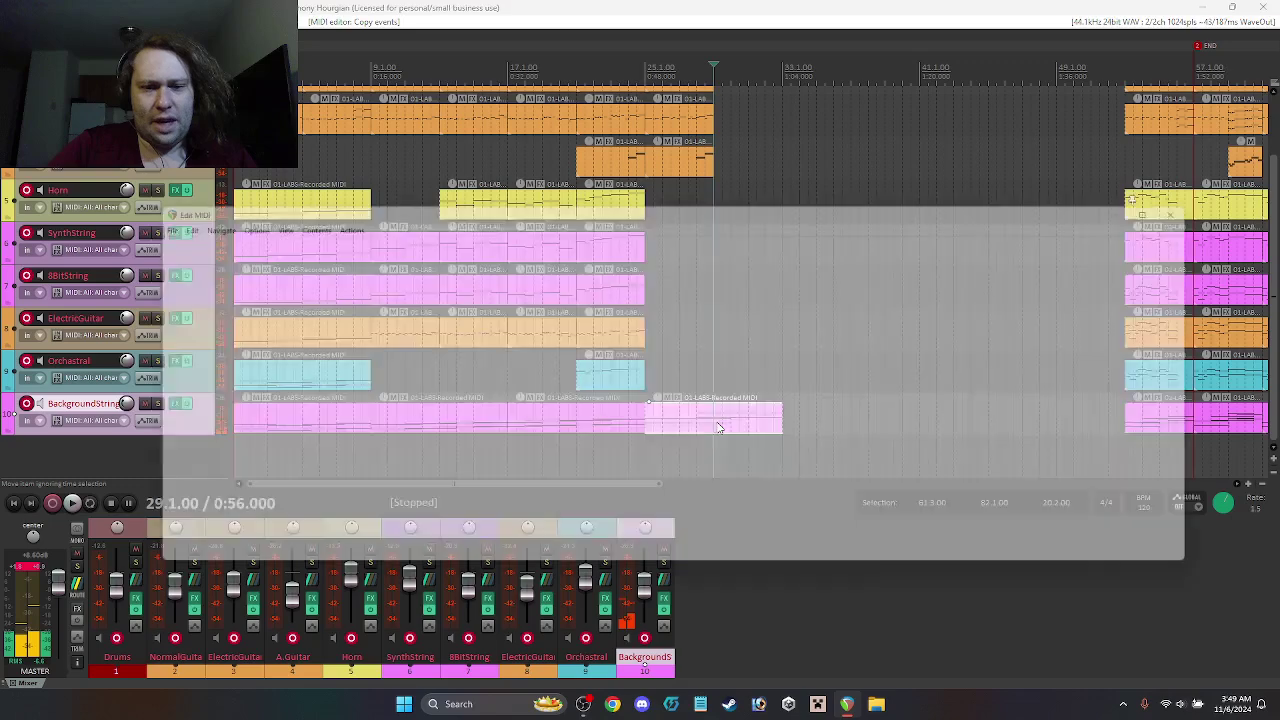
{"action": "key", "text": "Delete"}
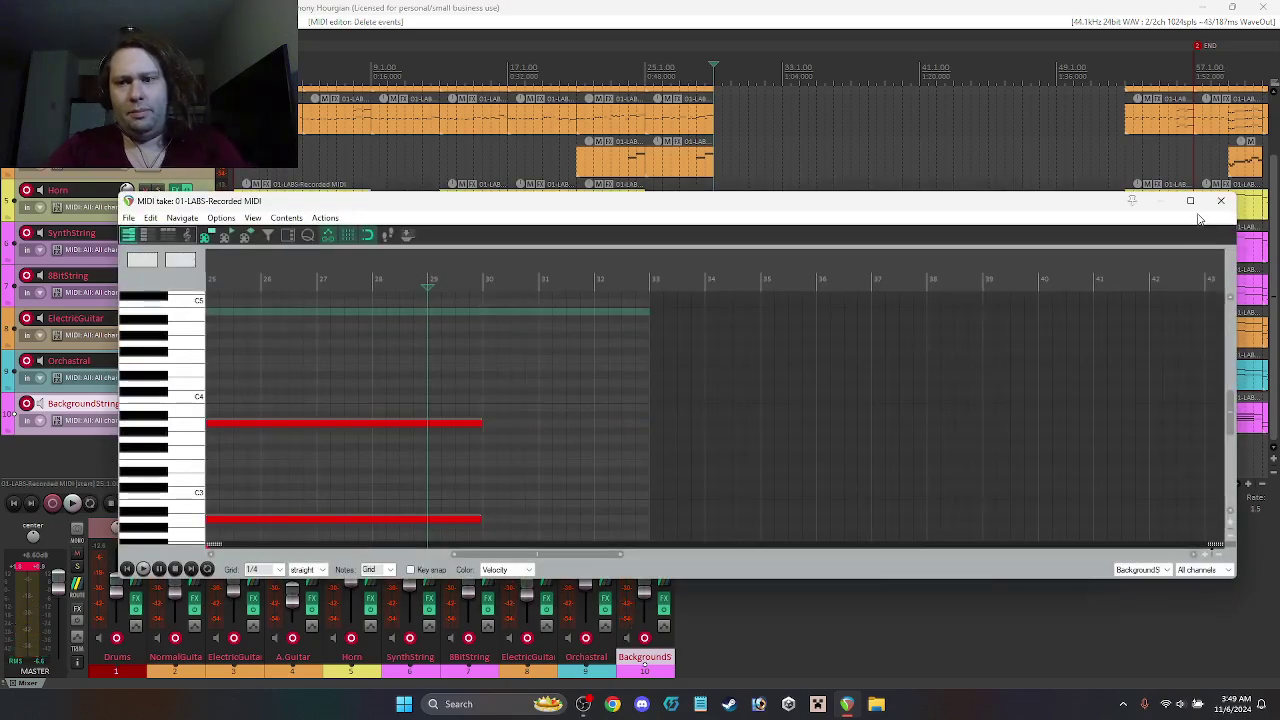
Step: Trim the BackgroundString item at bar 25 to end at bar 29 and shorten both its notes to end at bar 27
{"action": "left_click", "coordinate": [1221, 204]}
{"action": "left_click_drag", "start_coordinate": [779, 415], "coordinate": [697, 434]}
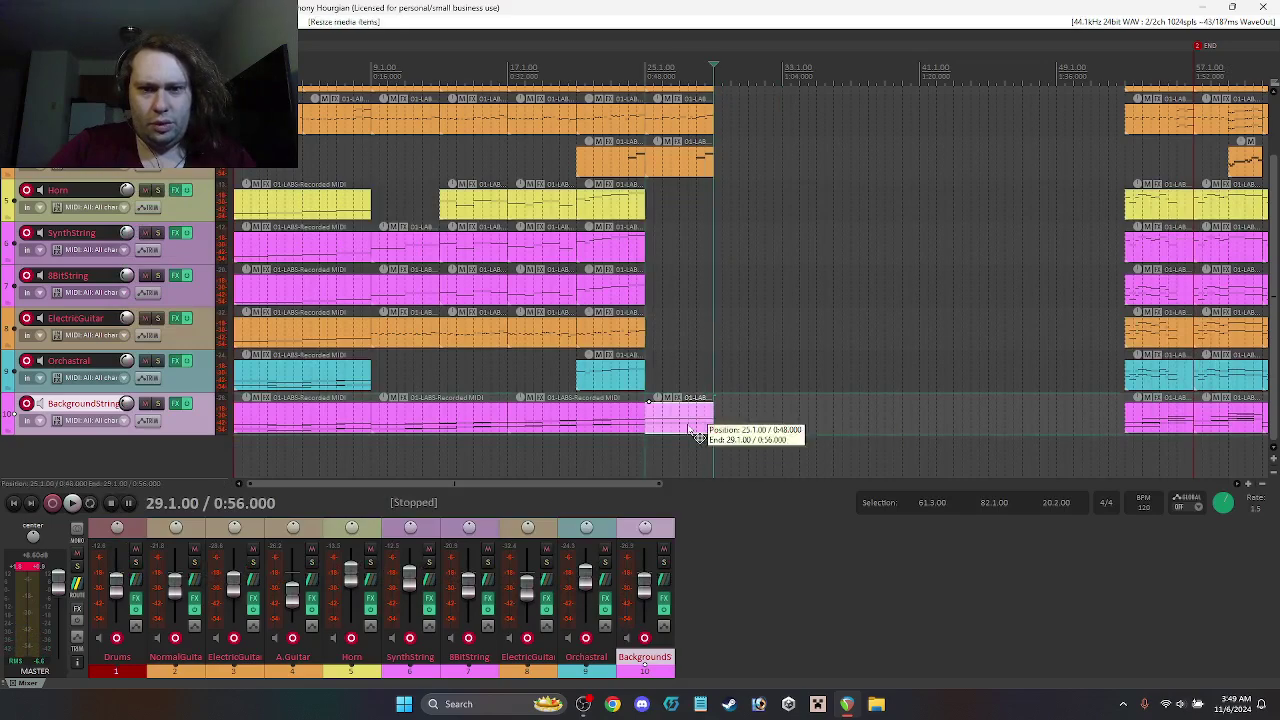
{"action": "double_click", "coordinate": [690, 425]}
{"action": "left_click", "coordinate": [376, 423]}
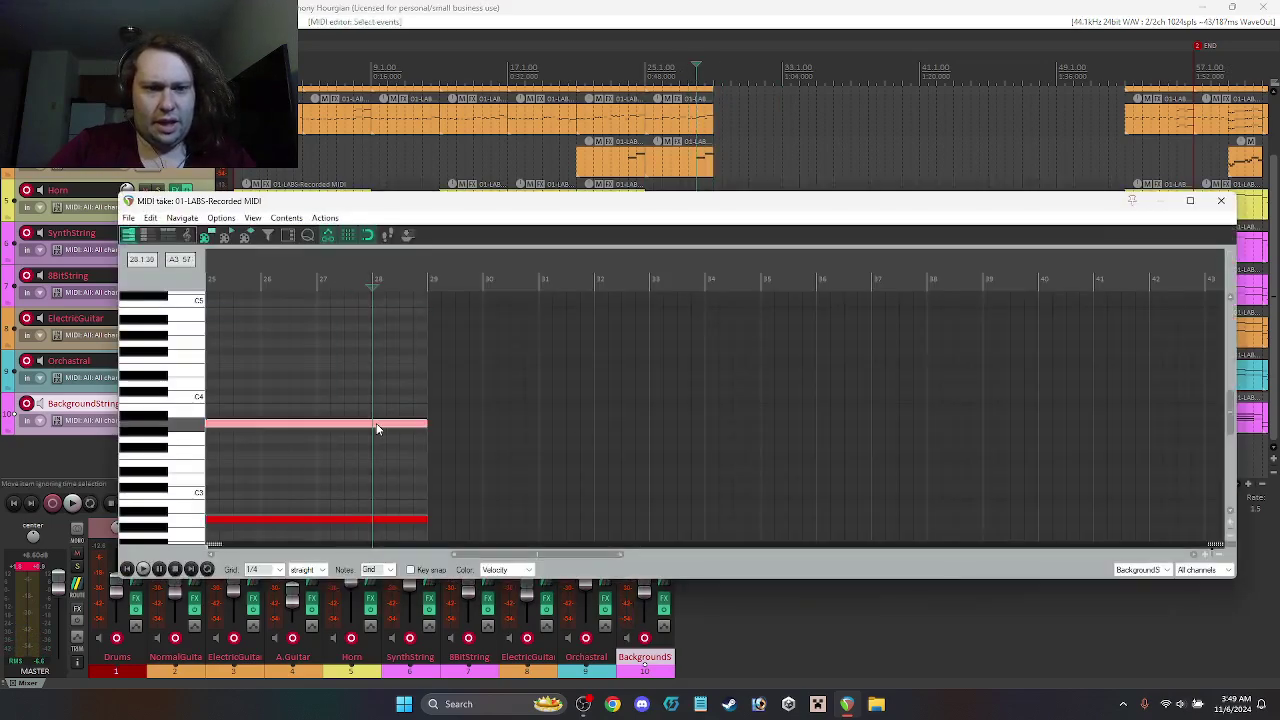
{"action": "left_click", "coordinate": [380, 518], "text": "ctrl"}
{"action": "left_click_drag", "start_coordinate": [428, 519], "coordinate": [589, 518]}
{"action": "left_click_drag", "start_coordinate": [478, 423], "coordinate": [325, 430]}
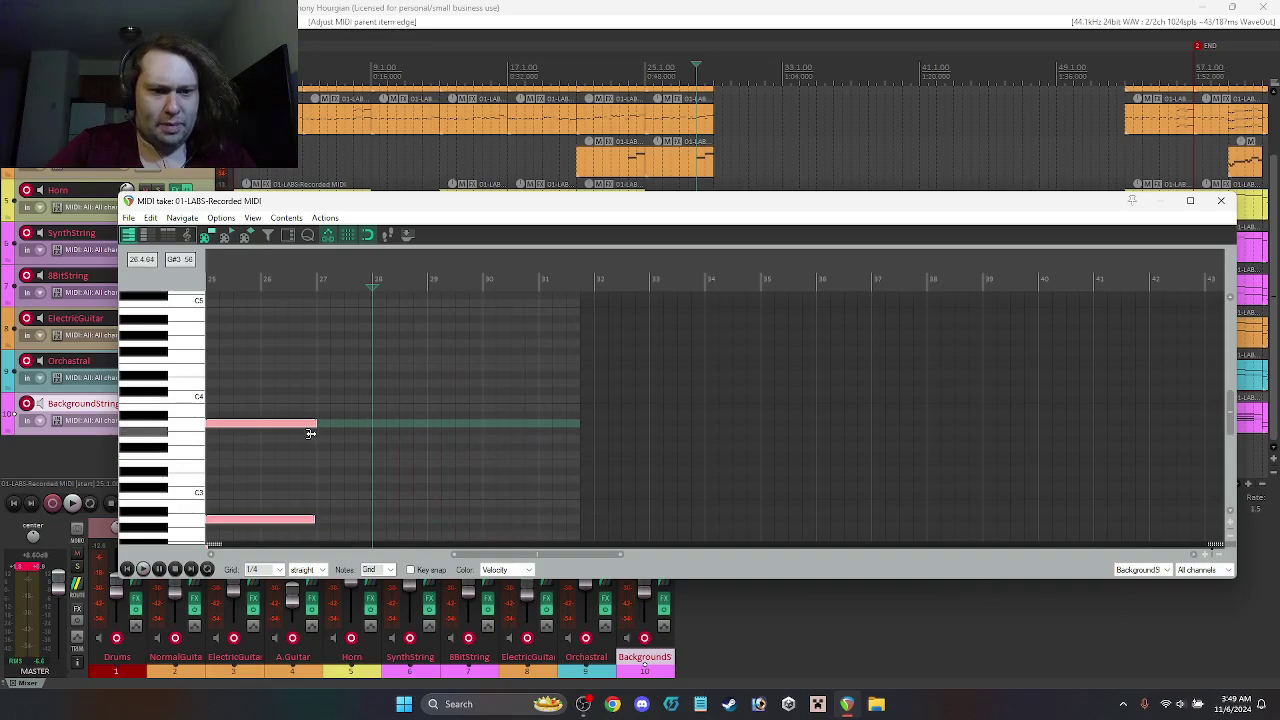
Step: Bring the end of the BackgroundString item back to bar 29 and close the MIDI editor
{"action": "left_click", "coordinate": [570, 441]}
{"action": "key", "text": "ctrl+z"}
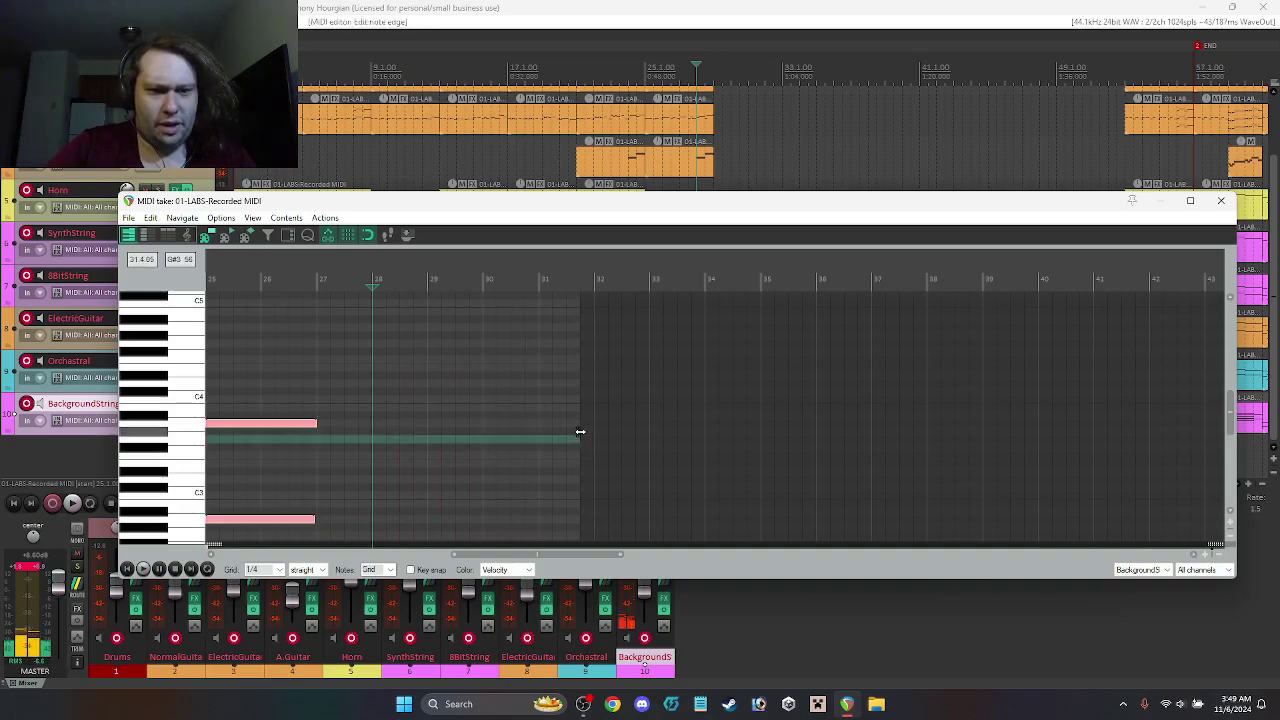
{"action": "left_click_drag", "start_coordinate": [580, 440], "coordinate": [431, 440]}
{"action": "left_click_drag", "start_coordinate": [546, 260], "coordinate": [548, 330]}
{"action": "left_click", "coordinate": [1211, 319]}
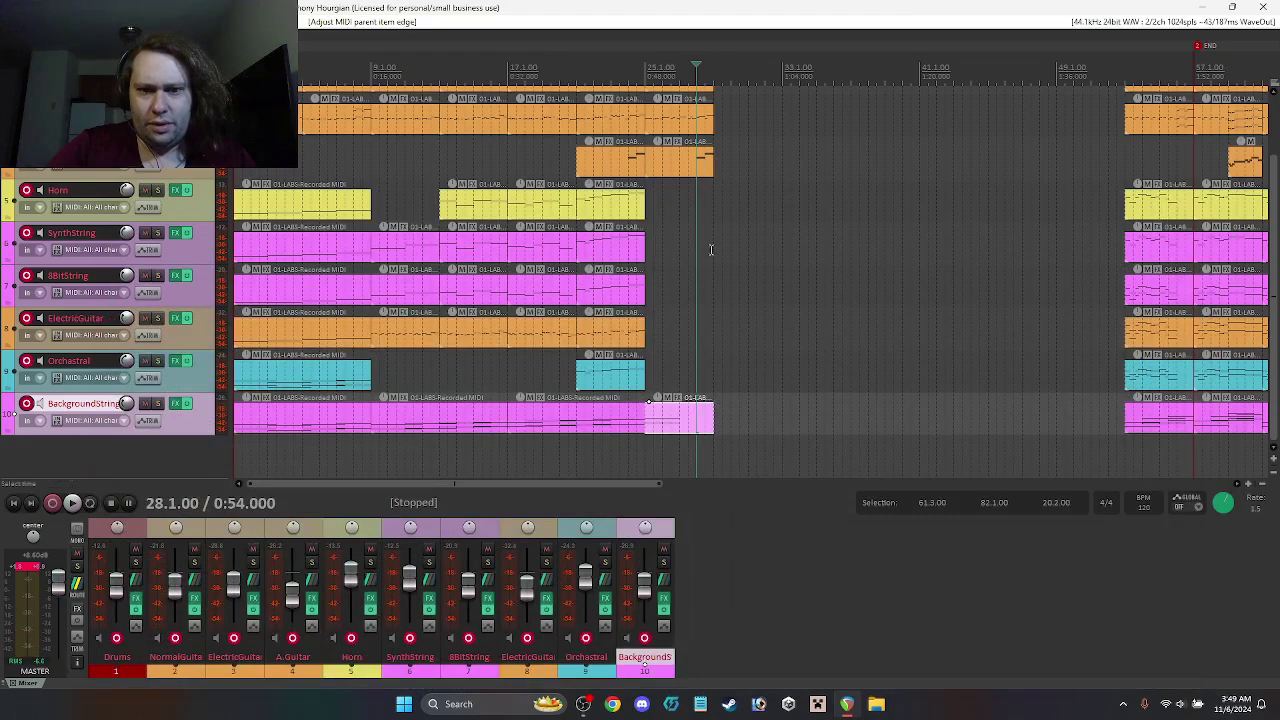
Step: Lengthen both BackgroundString notes to the middle of bar 27, copy them to mid-bar 26 at E4 and E3, and play them
{"action": "double_click", "coordinate": [681, 415]}
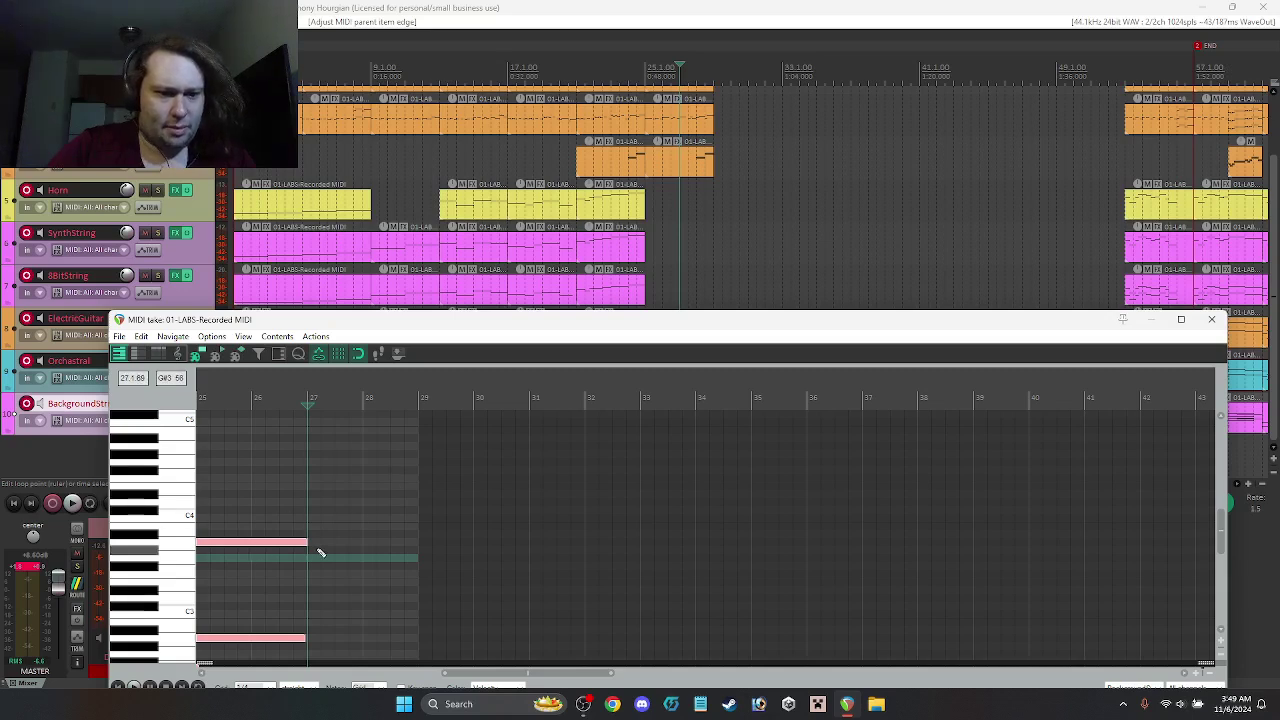
{"action": "left_click_drag", "start_coordinate": [304, 542], "coordinate": [380, 486]}
{"action": "key", "text": "space"}
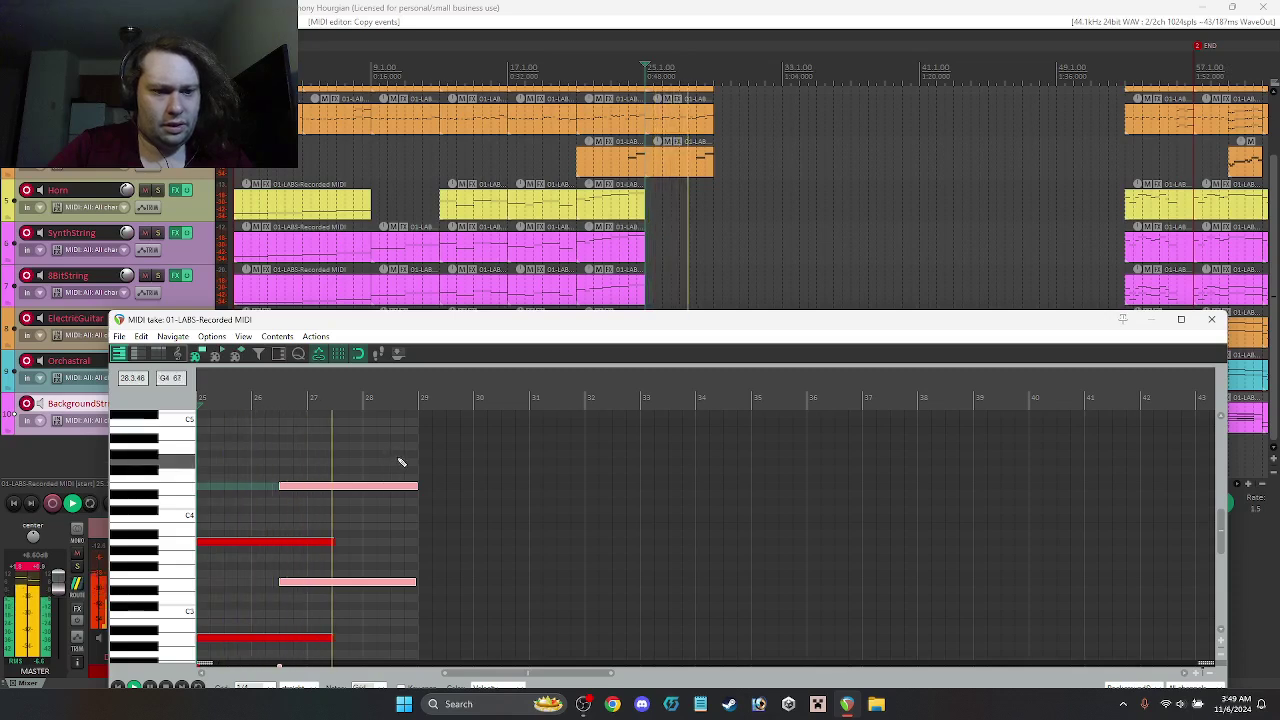
{"action": "key", "text": "space"}
Step: Raise the copied note pair to B4 and B3, play the section and close the MIDI editor
{"action": "left_click_drag", "start_coordinate": [366, 491], "coordinate": [371, 434]}
{"action": "key", "text": "space"}
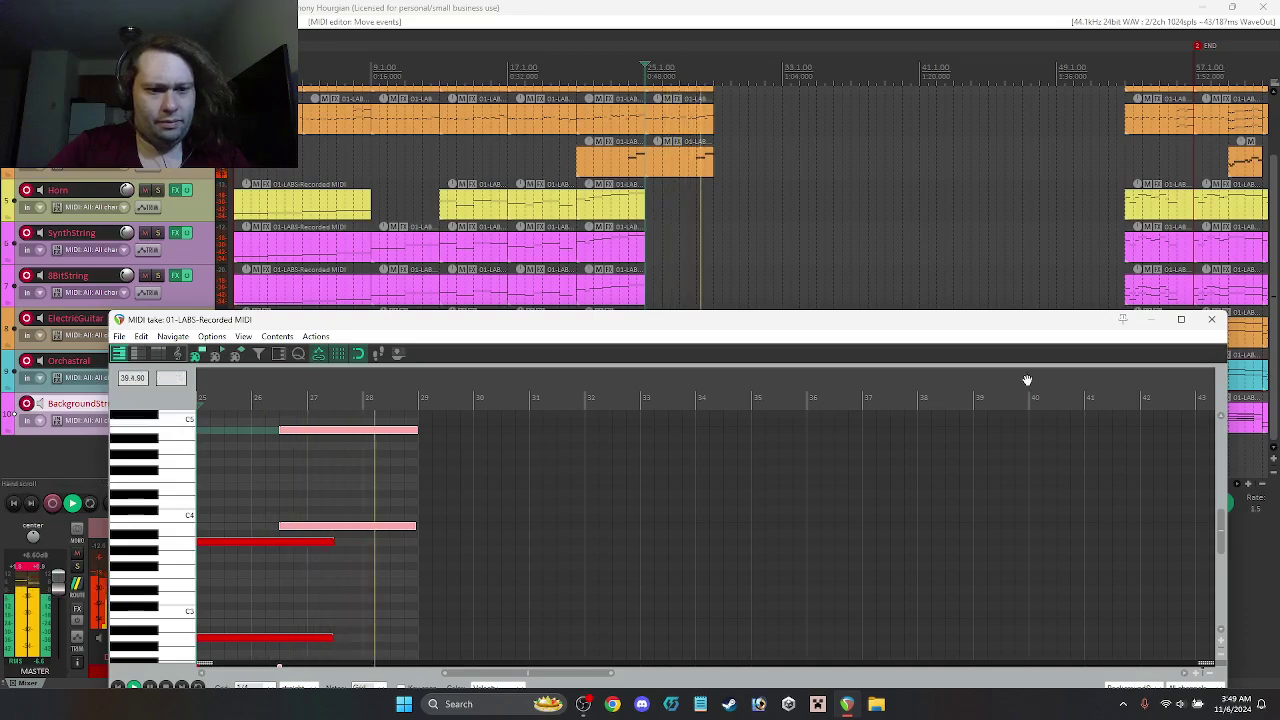
{"action": "key", "text": "space"}
{"action": "left_click", "coordinate": [1210, 320]}
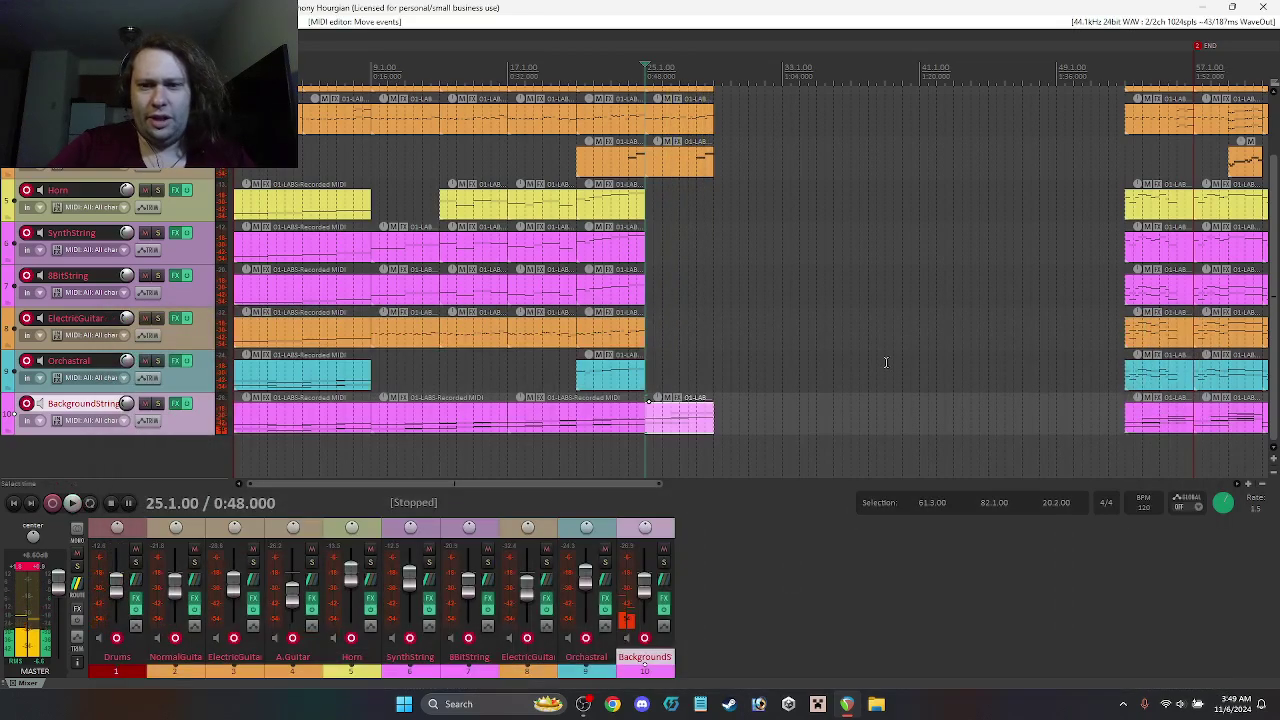
Step: Copy the bar 25 BackgroundString item onto the Orchastral track and check the notes of the Orchastral item at bar 21
{"action": "left_click_drag", "start_coordinate": [681, 418], "coordinate": [686, 374]}
{"action": "key", "text": "space"}
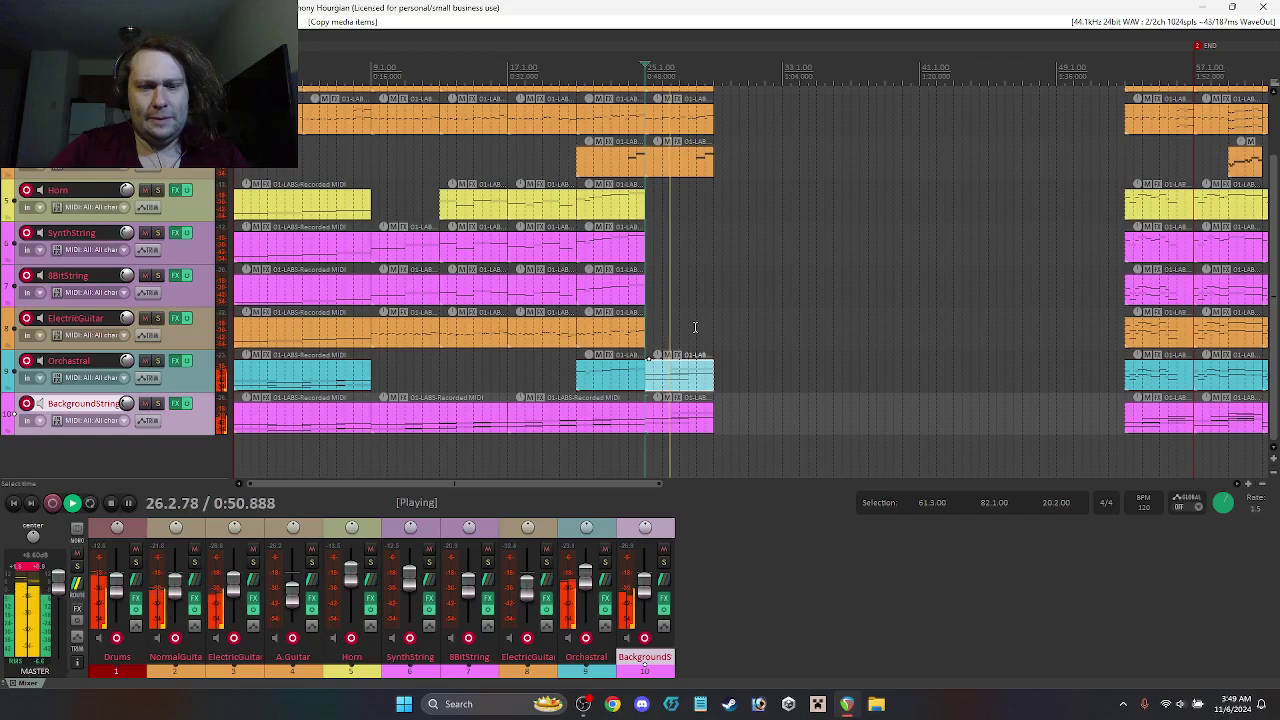
{"action": "double_click", "coordinate": [684, 383]}
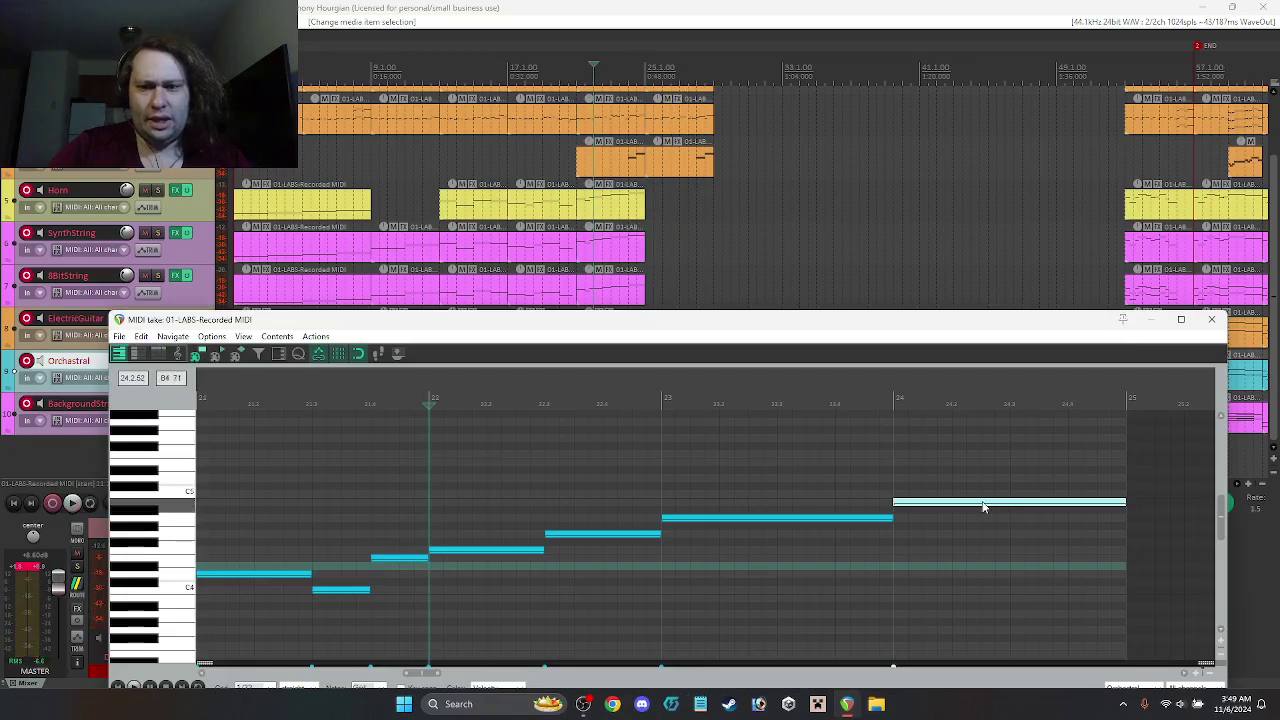
{"action": "left_click_drag", "start_coordinate": [880, 304], "coordinate": [880, 165]}
{"action": "left_click", "coordinate": [951, 364]}
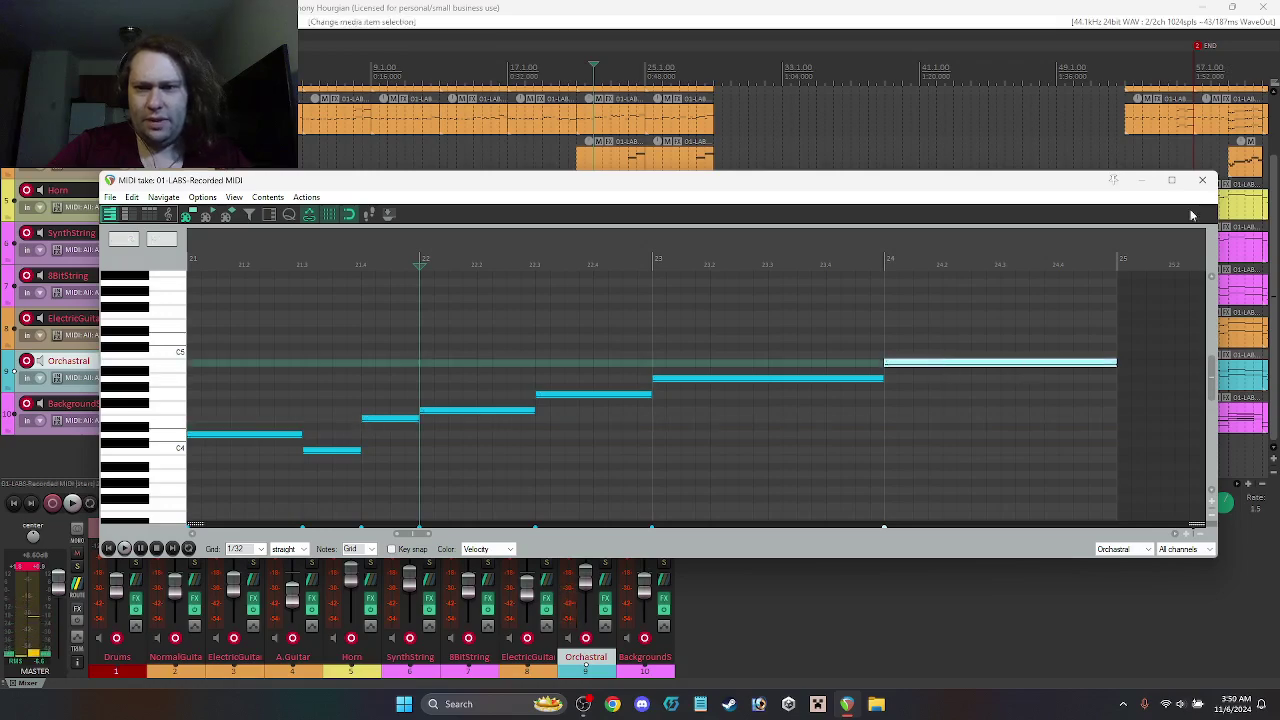
{"action": "left_click", "coordinate": [1202, 180]}
Step: Change the velocity of all notes in the Orchastral item at bar 25 and play the section
{"action": "left_click", "coordinate": [686, 388]}
{"action": "double_click", "coordinate": [686, 388]}
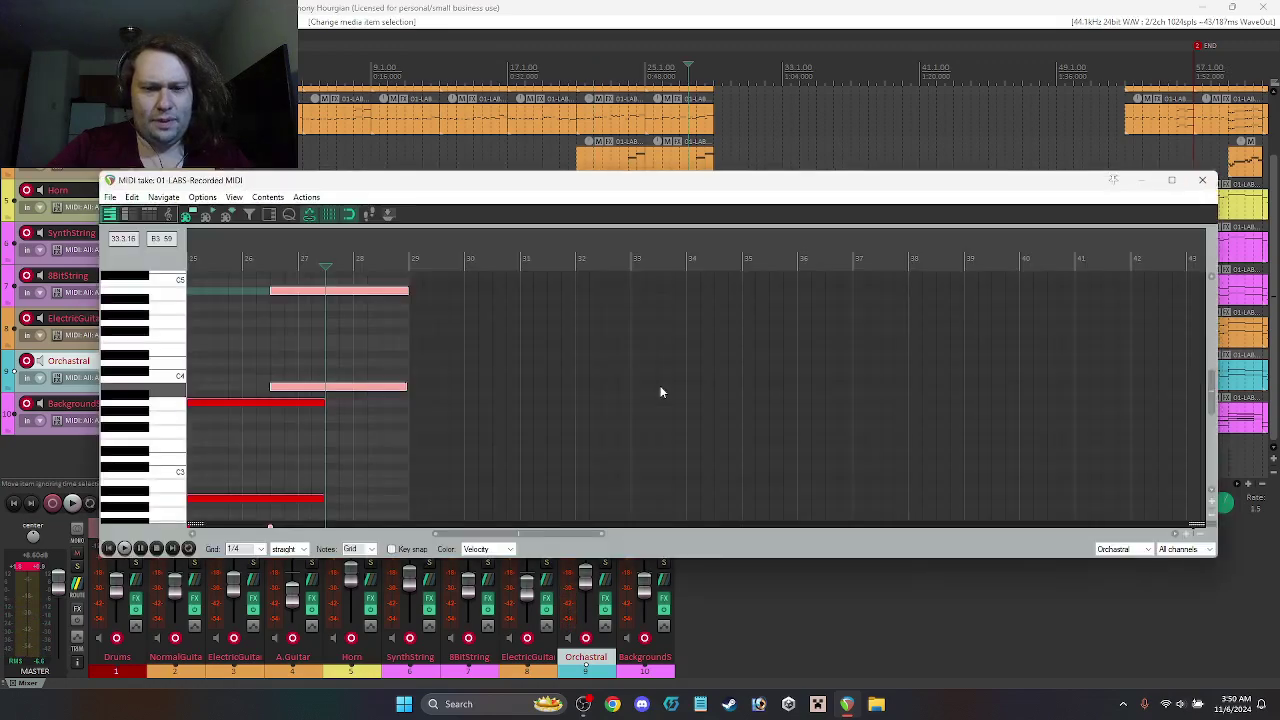
{"action": "right_click", "coordinate": [343, 333]}
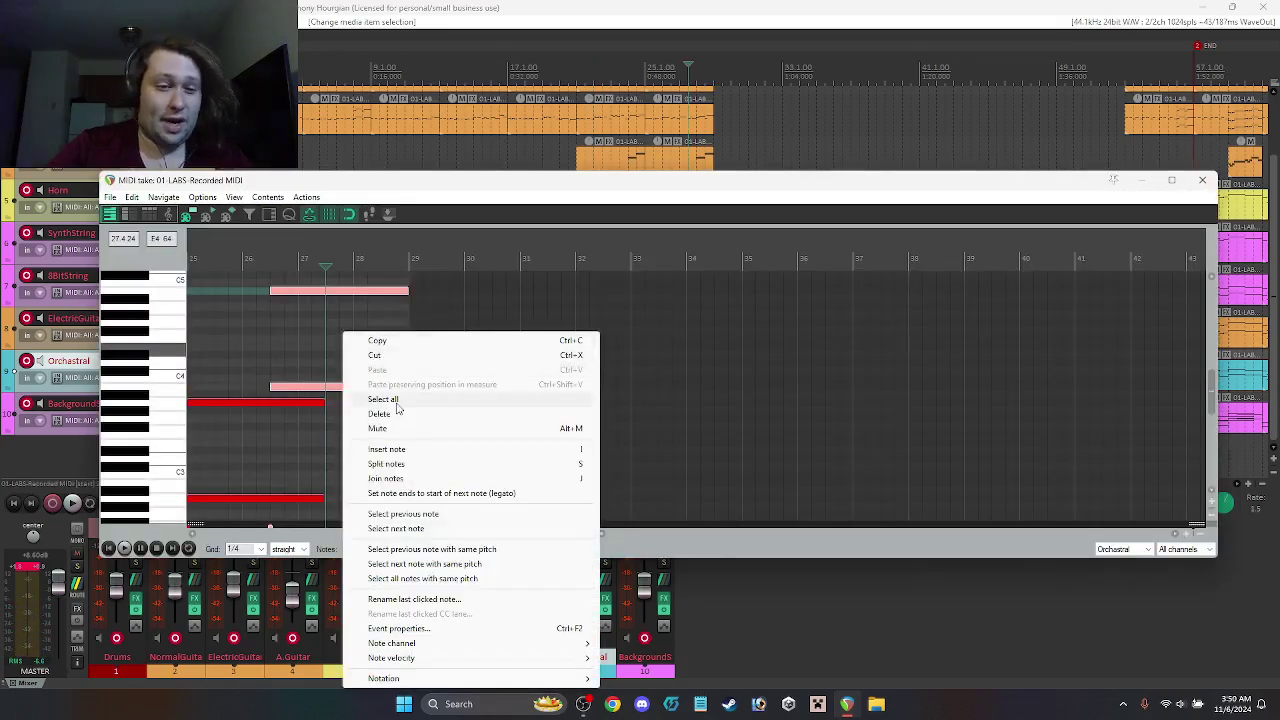
{"action": "left_click", "coordinate": [403, 399]}
{"action": "right_click", "coordinate": [349, 336]}
{"action": "mouse_move", "coordinate": [417, 660]}
{"action": "mouse_move", "coordinate": [648, 659]}
{"action": "left_click", "coordinate": [738, 652]}
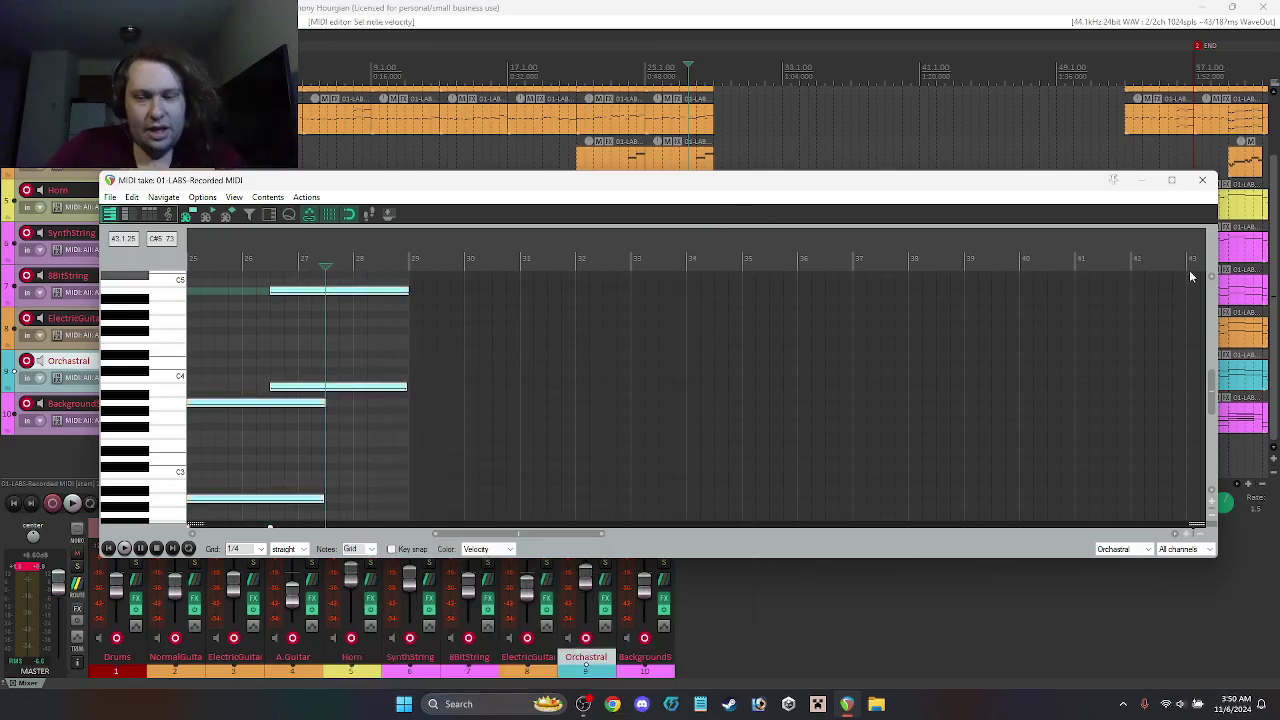
{"action": "key", "text": "space"}
{"action": "left_click", "coordinate": [1202, 180]}
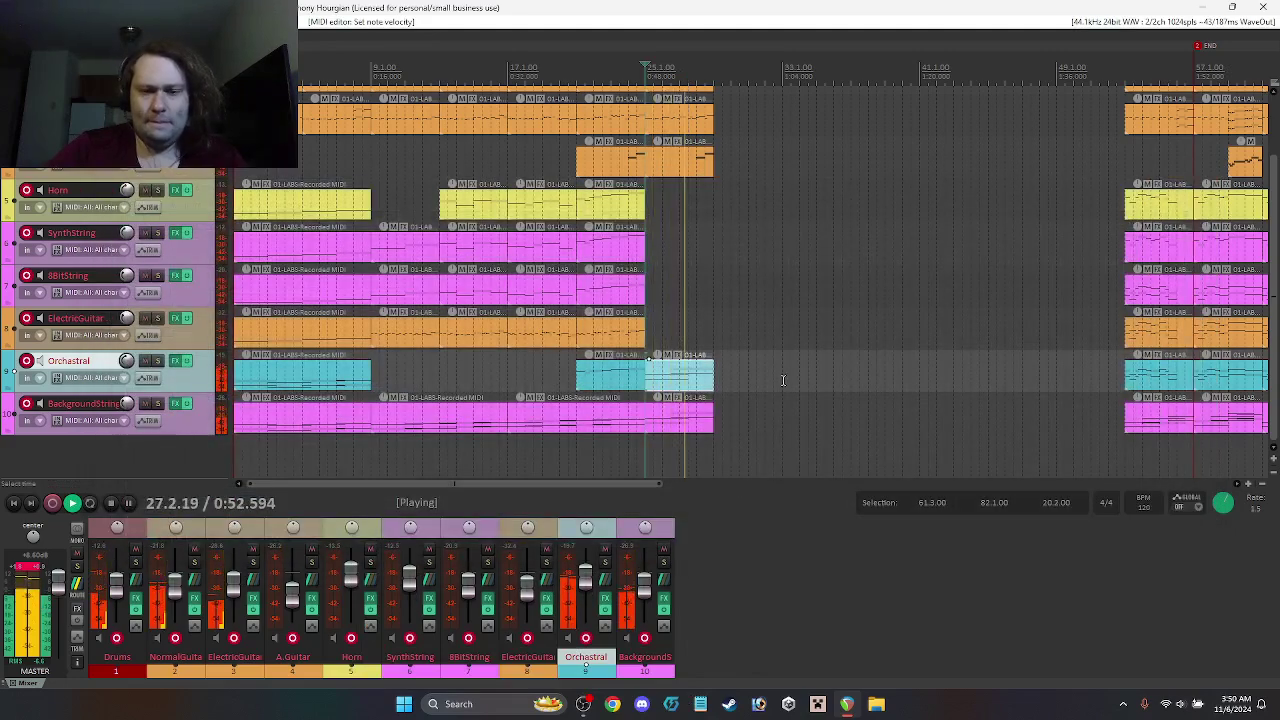
{"action": "key", "text": "space"}
Step: Reopen the Orchastral item at bar 25 in a taller MIDI editor window and play it
{"action": "mouse_move", "coordinate": [700, 385]}
{"action": "left_mouse_down"}
{"action": "mouse_move", "coordinate": [714, 343]}
{"action": "mouse_move", "coordinate": [696, 377]}
{"action": "mouse_move", "coordinate": [716, 372]}
{"action": "mouse_move", "coordinate": [690, 378]}
{"action": "left_mouse_up"}
{"action": "left_click", "coordinate": [670, 380]}
{"action": "double_click", "coordinate": [670, 380]}
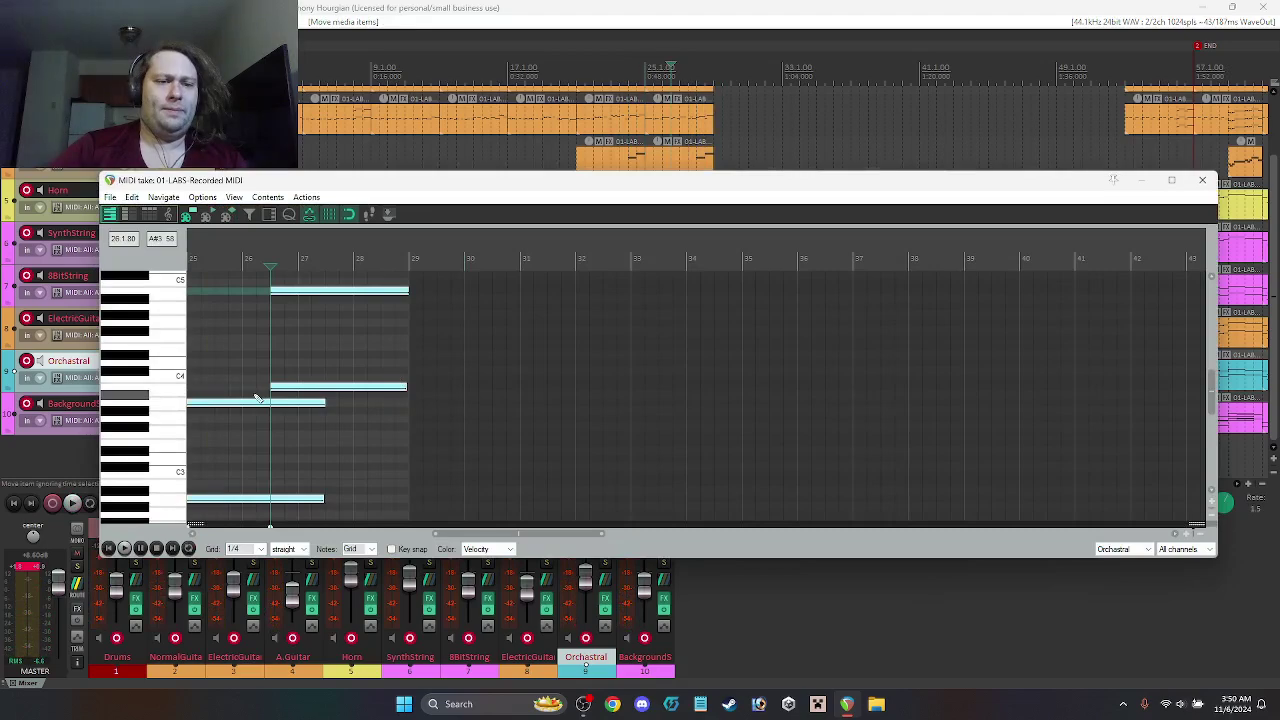
{"action": "left_click_drag", "start_coordinate": [485, 191], "coordinate": [486, 144]}
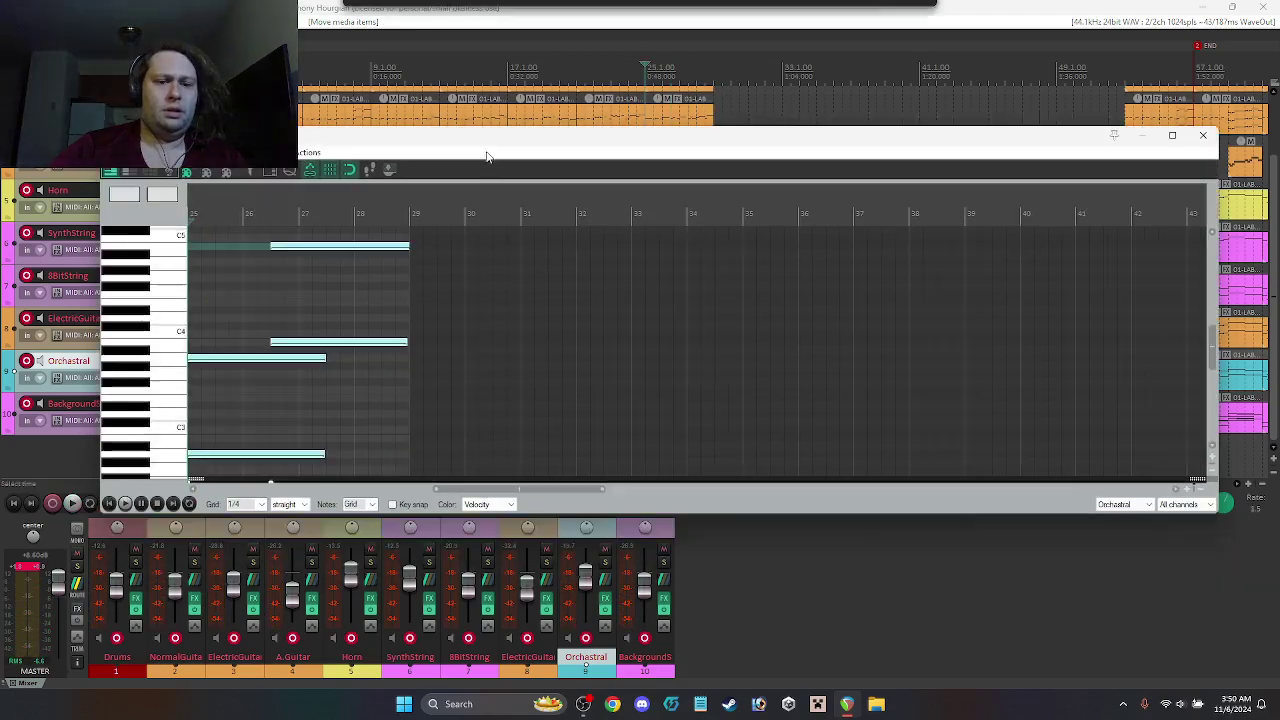
{"action": "left_click_drag", "start_coordinate": [585, 510], "coordinate": [585, 624]}
{"action": "scroll", "coordinate": [165, 404], "scroll_direction": "up", "scroll_amount": 3}
{"action": "scroll", "coordinate": [165, 404], "scroll_direction": "down", "scroll_amount": 3}
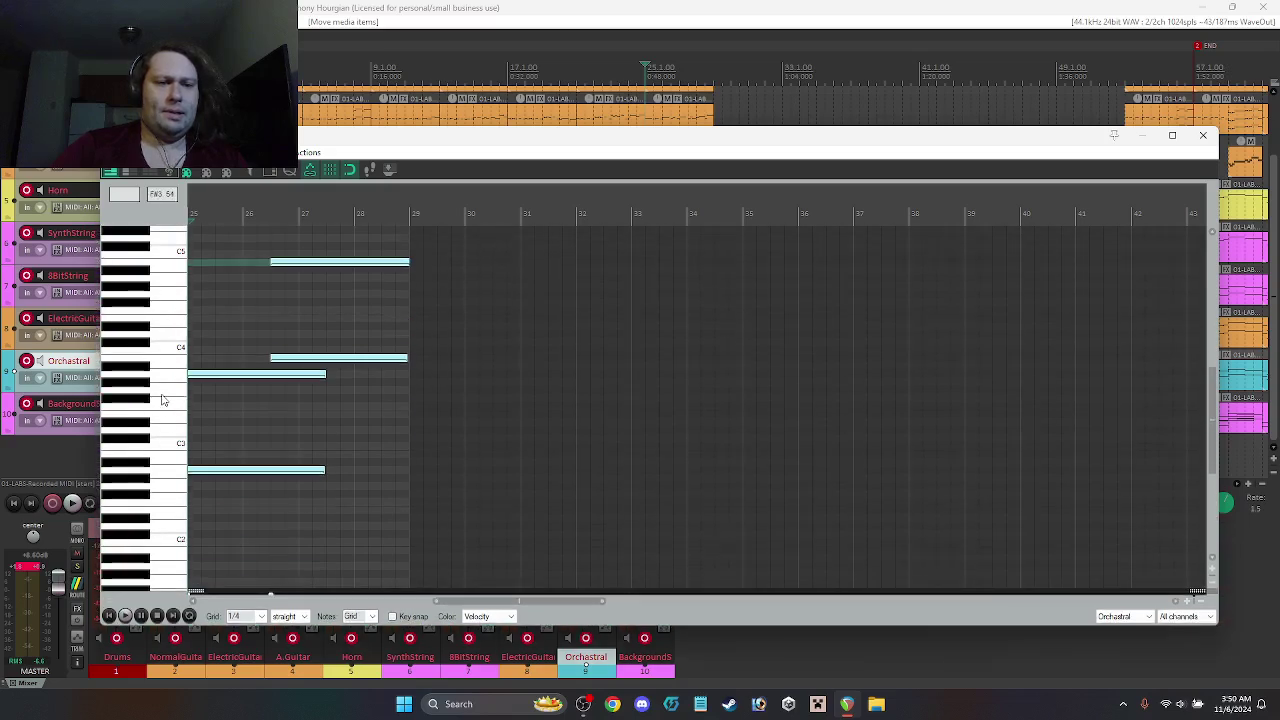
{"action": "key", "text": "space"}
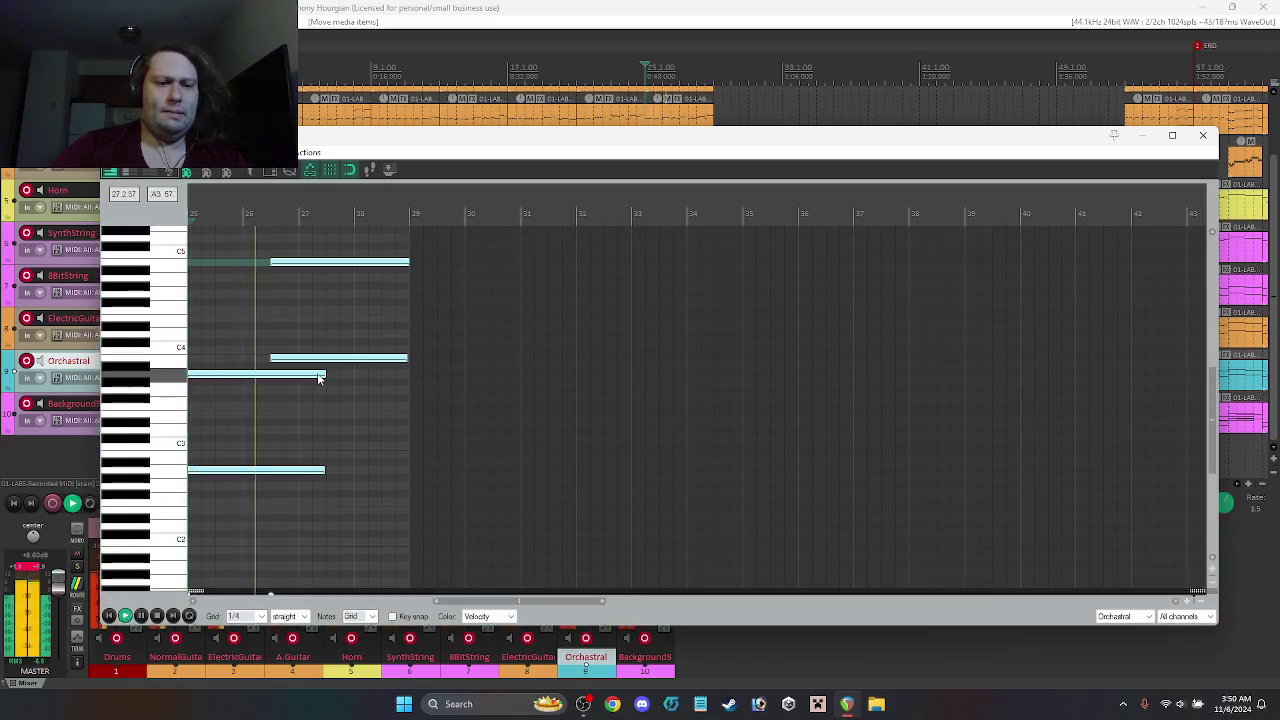
{"action": "key", "text": "space"}
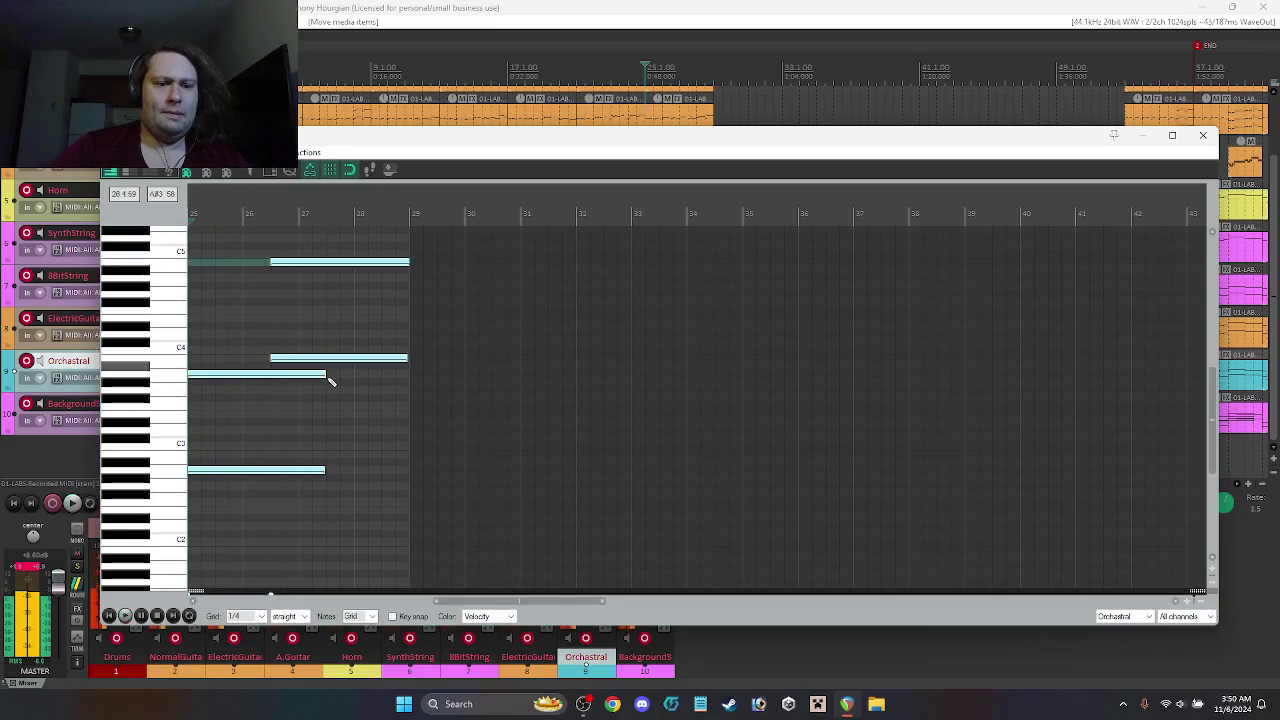
Step: Shorten the Orchastral A3 and A2 notes to end at bar 27, start the B4 and B3 notes at bar 27, and play them
{"action": "left_click", "coordinate": [321, 374]}
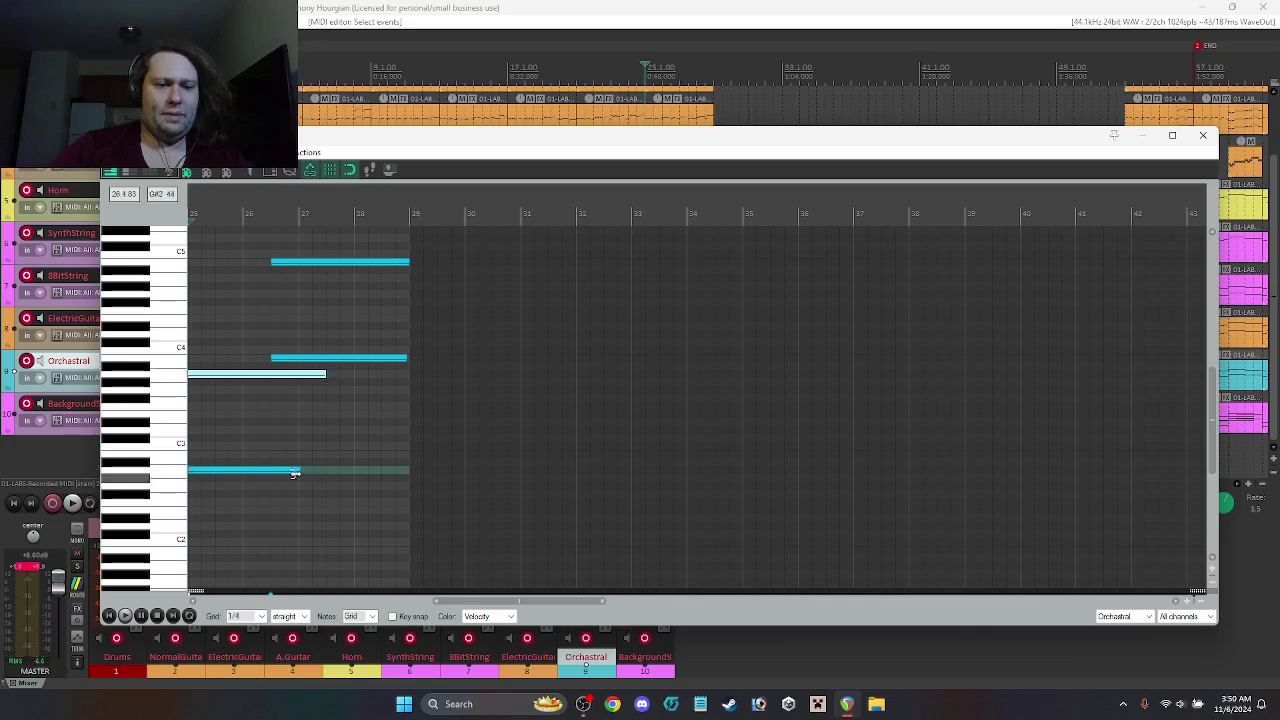
{"action": "mouse_move", "coordinate": [317, 470]}
{"action": "left_mouse_down"}
{"action": "mouse_move", "coordinate": [304, 471]}
{"action": "mouse_move", "coordinate": [331, 471]}
{"action": "mouse_move", "coordinate": [298, 471]}
{"action": "left_mouse_up"}
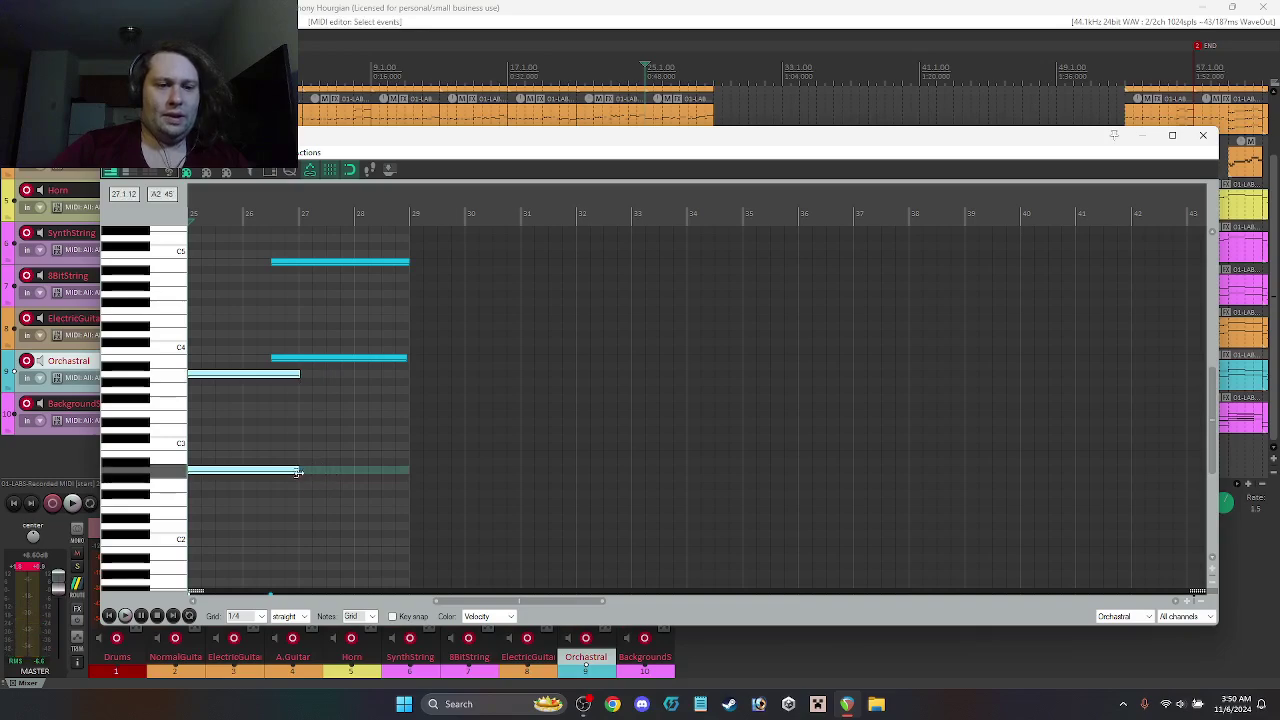
{"action": "left_click", "coordinate": [313, 356]}
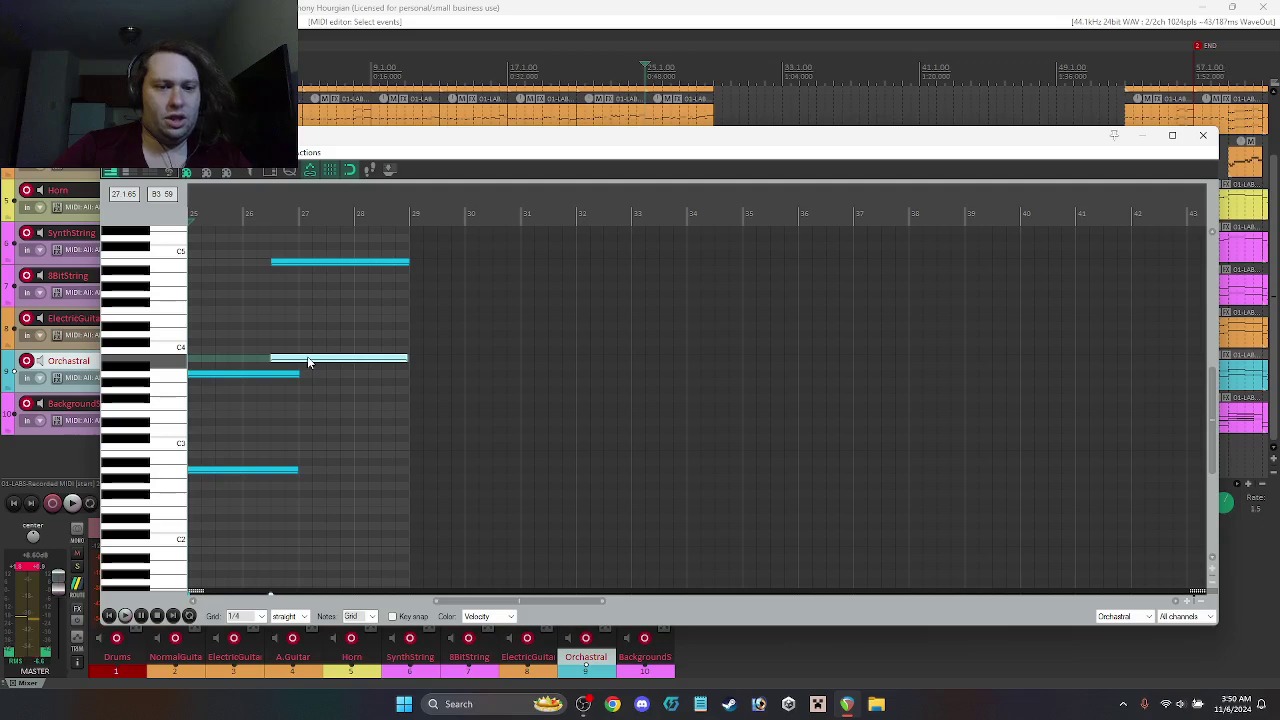
{"action": "left_click", "coordinate": [287, 264], "text": "ctrl"}
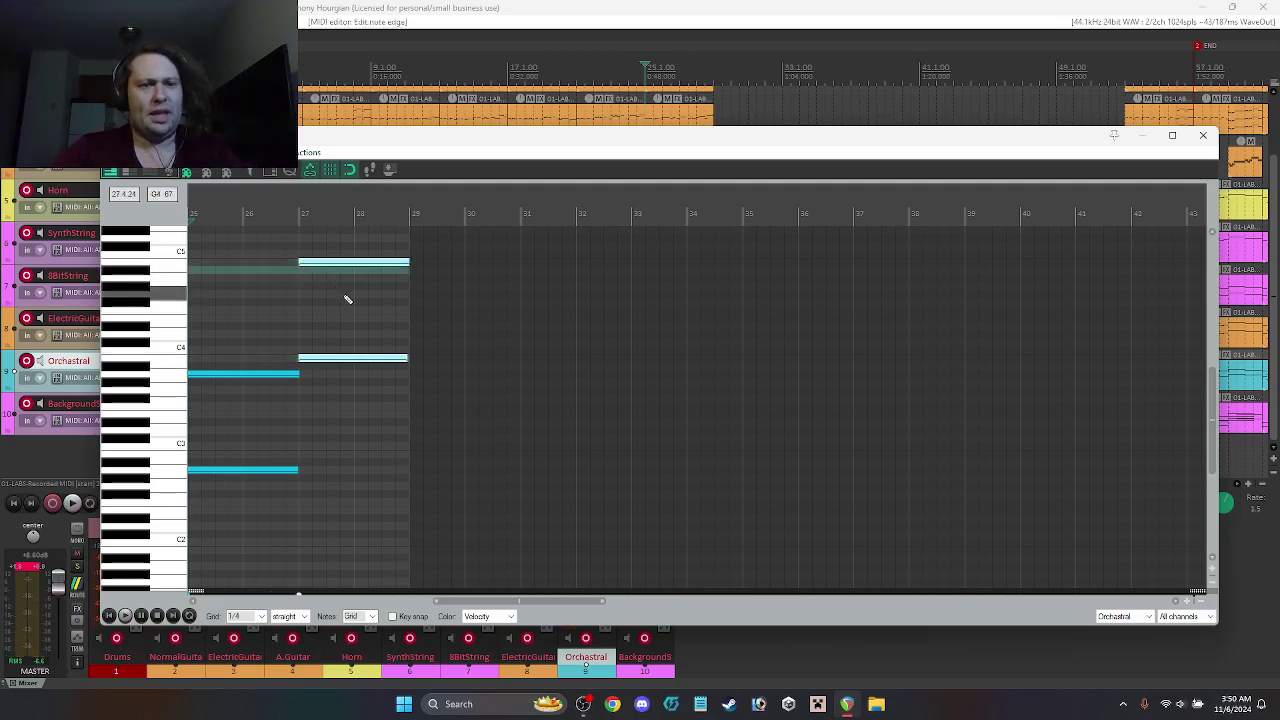
{"action": "key", "text": "space"}
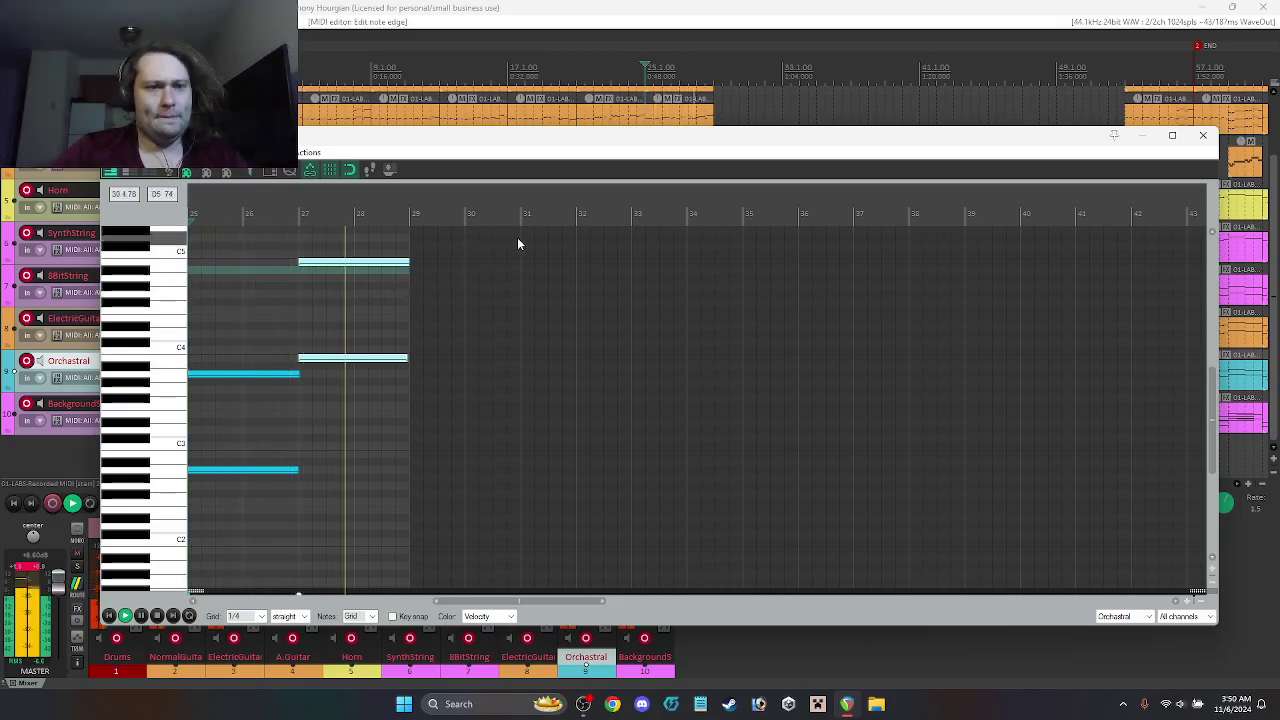
{"action": "key", "text": "space"}
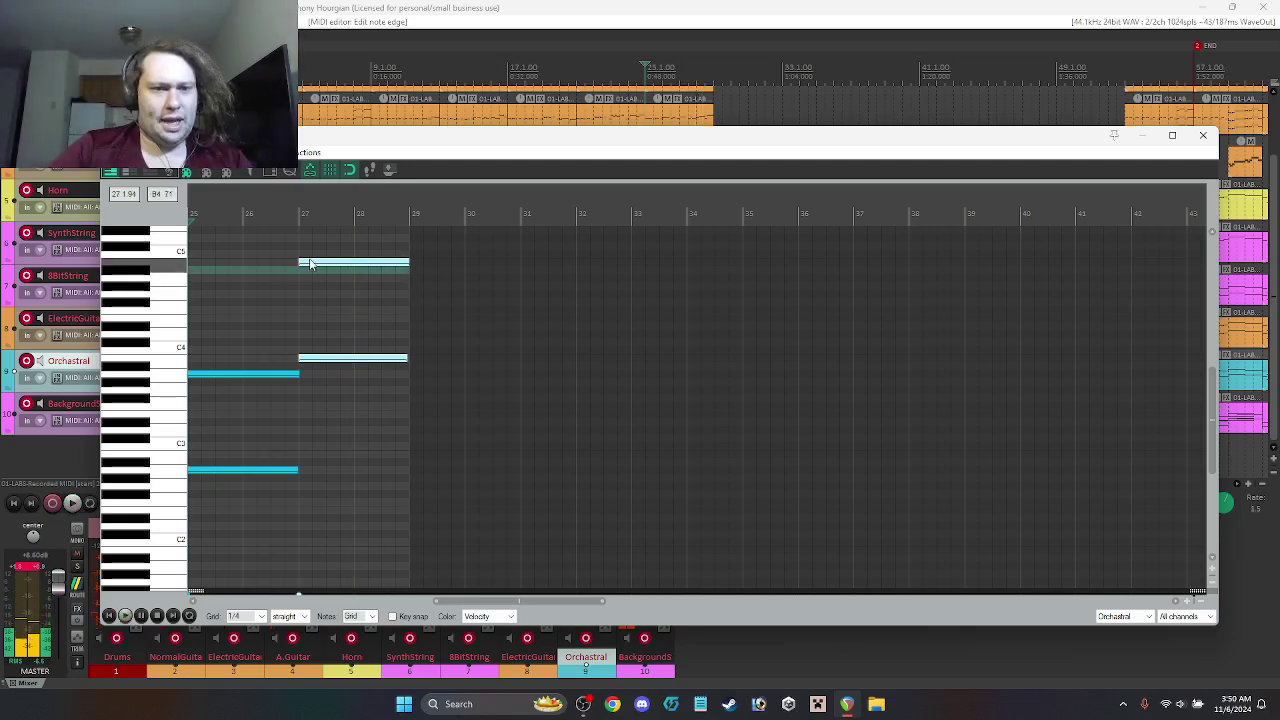
Step: Start the B4 and B3 notes at bar 28 and fill bar 27 with half-bar copies at E4/E3 and G4/G3
{"action": "left_click_drag", "start_coordinate": [300, 259], "coordinate": [356, 294]}
{"action": "key", "text": "space"}
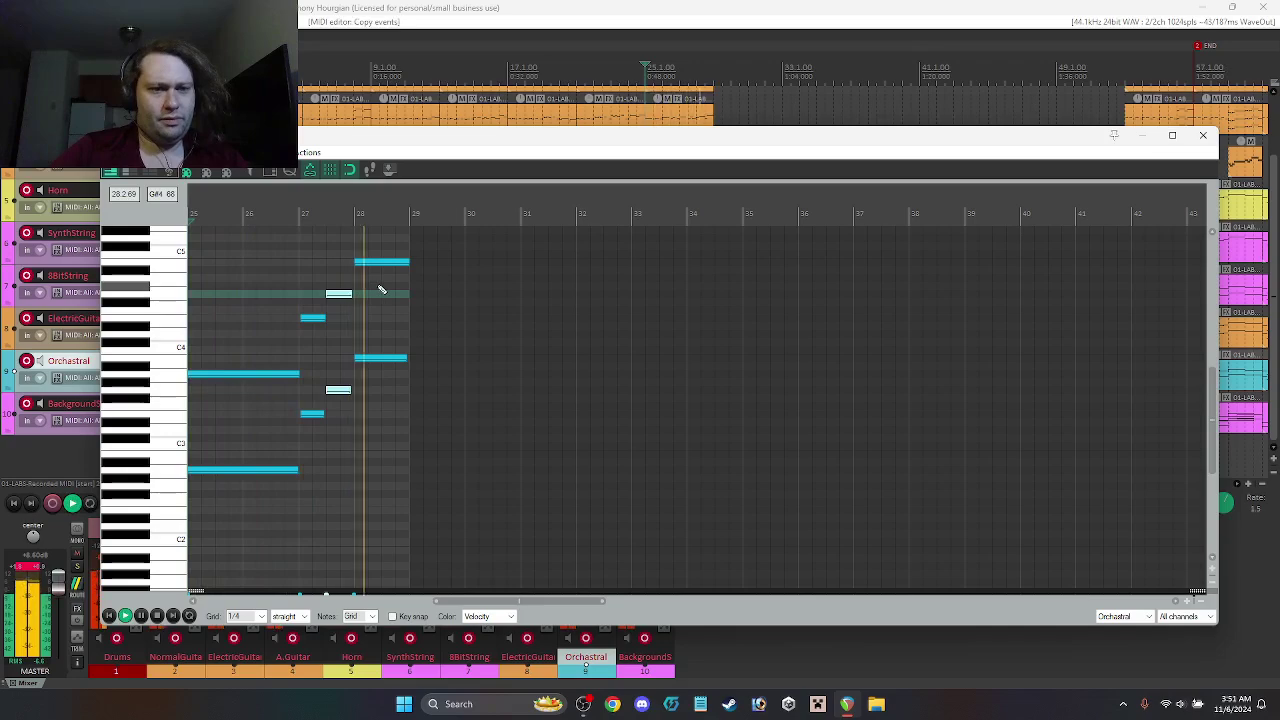
{"action": "key", "text": "space"}
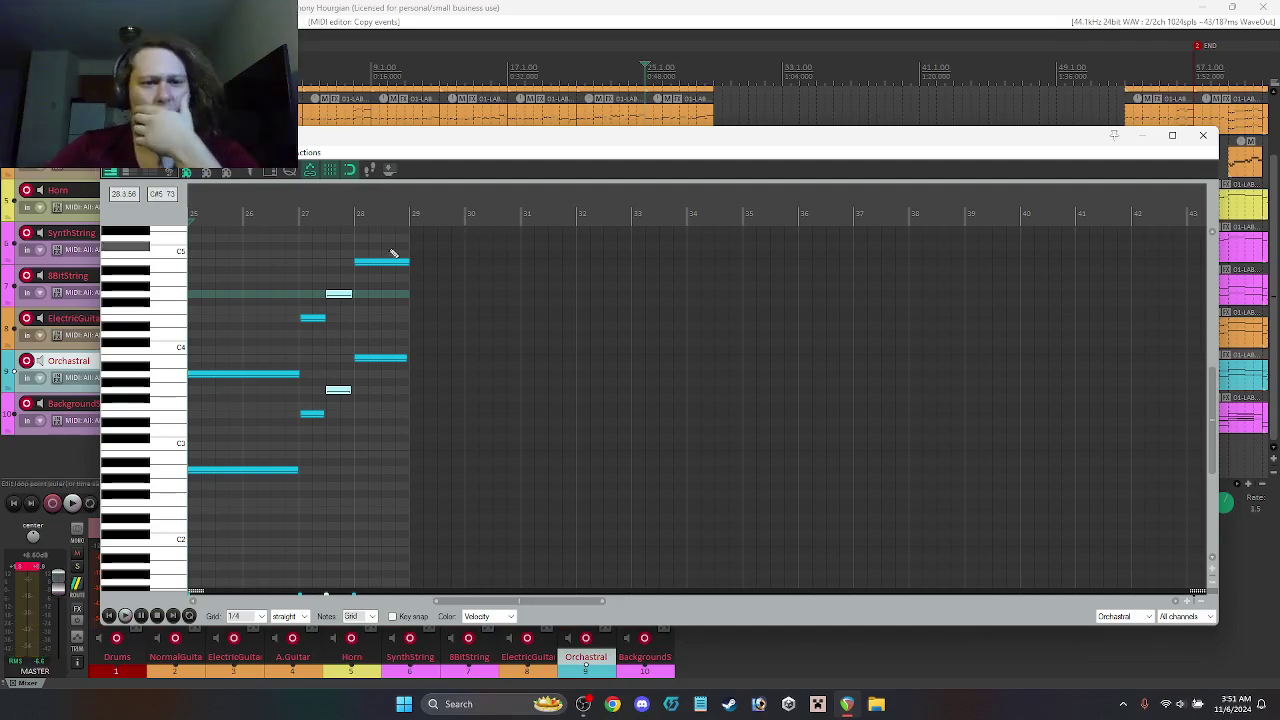
Step: Examine the notes of the Orchastral items at bars 1 and 21 and play the song from the beginning
{"action": "left_click", "coordinate": [1203, 137]}
{"action": "double_click", "coordinate": [304, 374]}
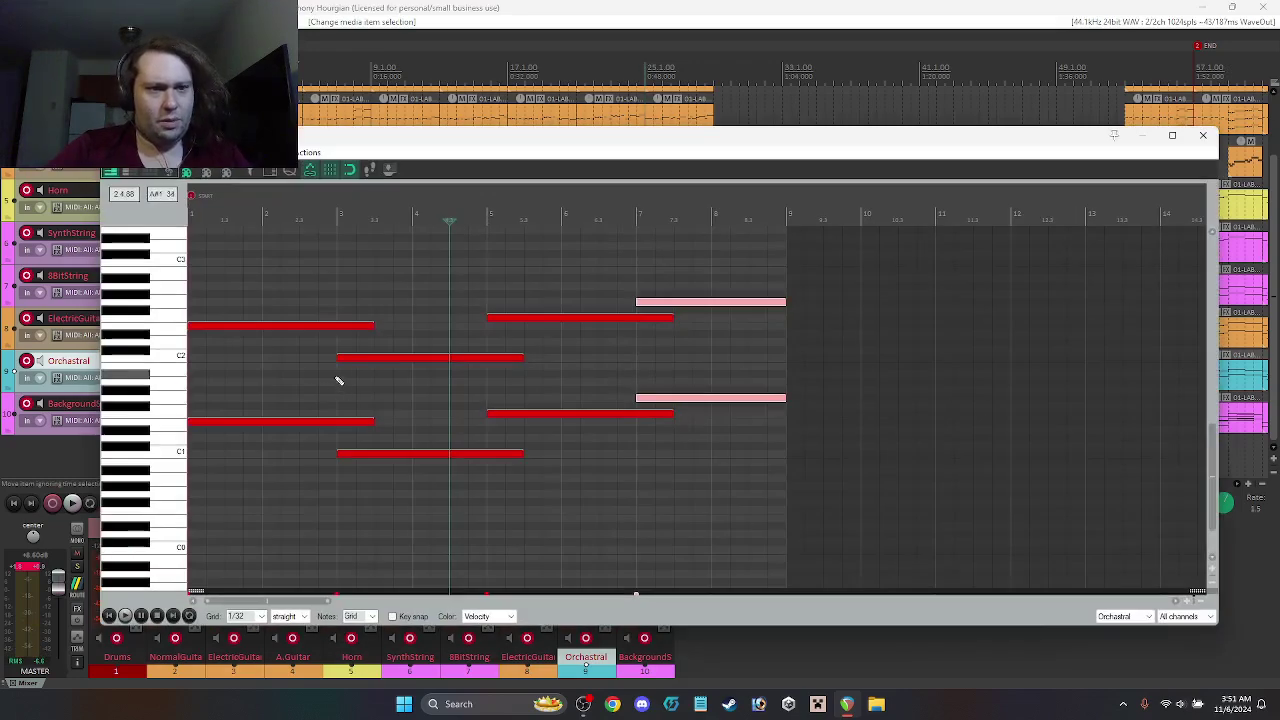
{"action": "left_click", "coordinate": [1203, 135]}
{"action": "key", "text": "space"}
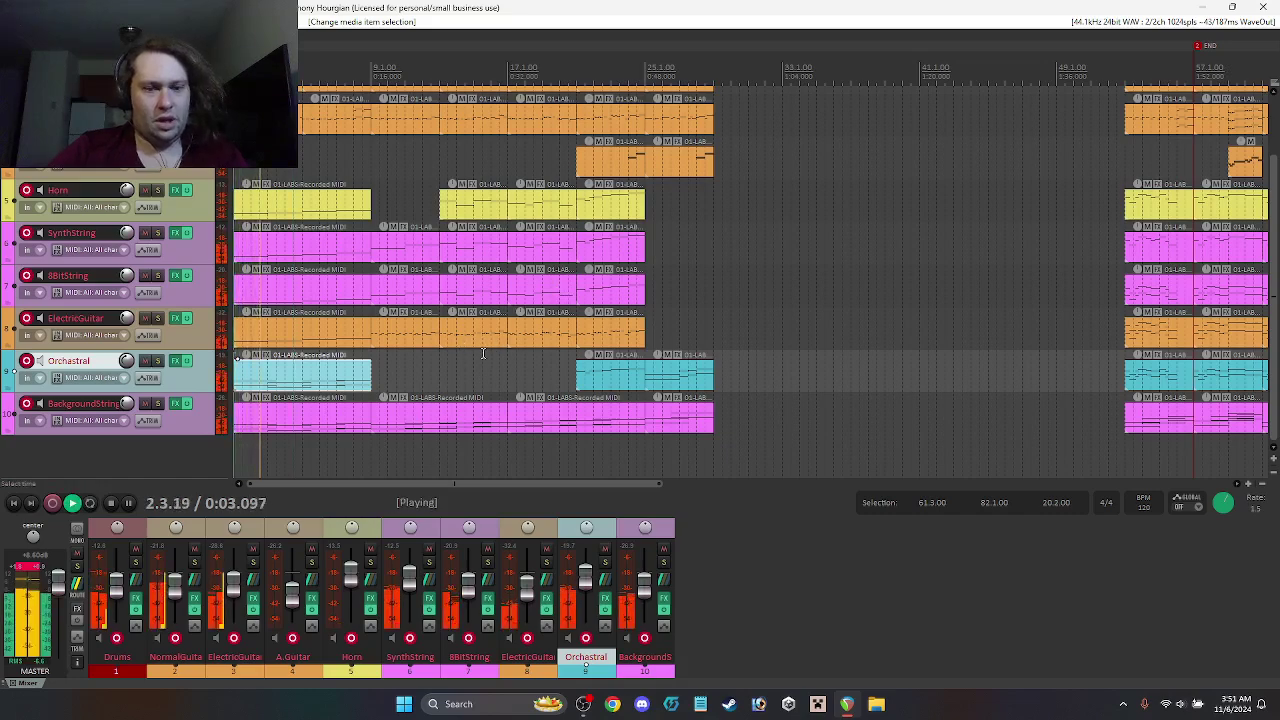
{"action": "key", "text": "space"}
{"action": "double_click", "coordinate": [612, 377]}
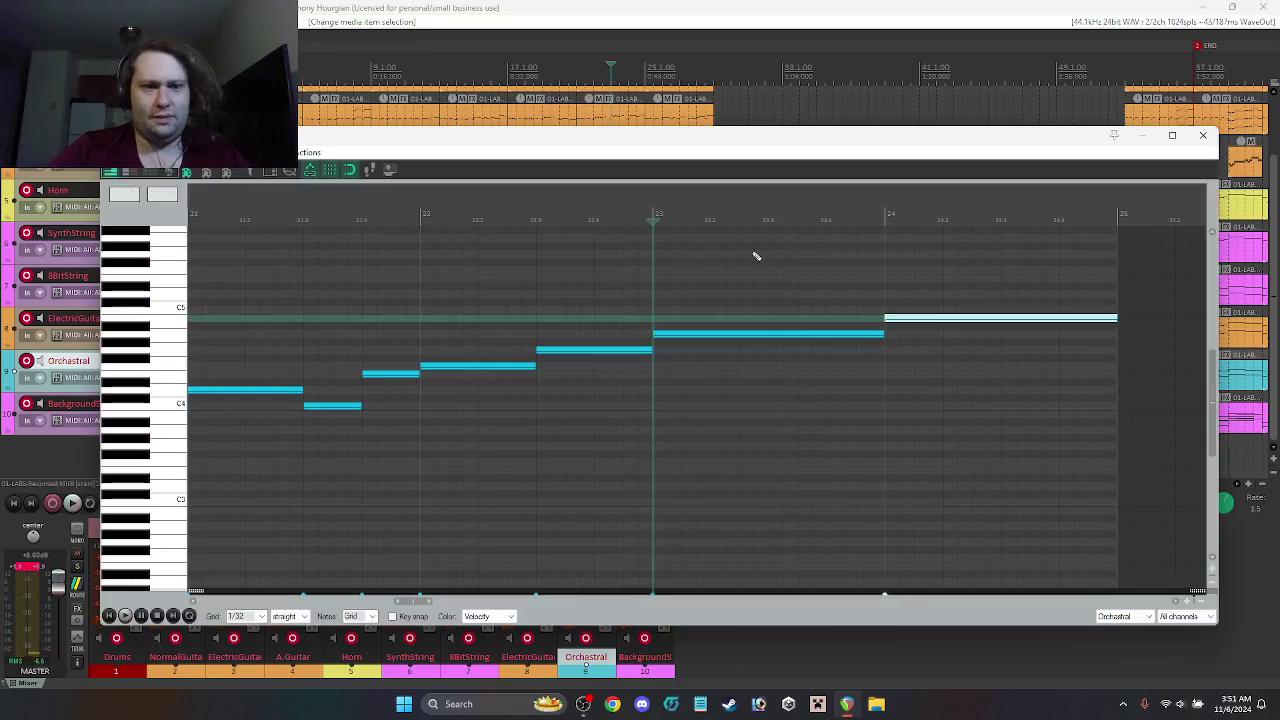
Step: Play the song from bar 21, reopen the Orchastral item at bar 25 and play it from bar 25
{"action": "key", "text": "space"}
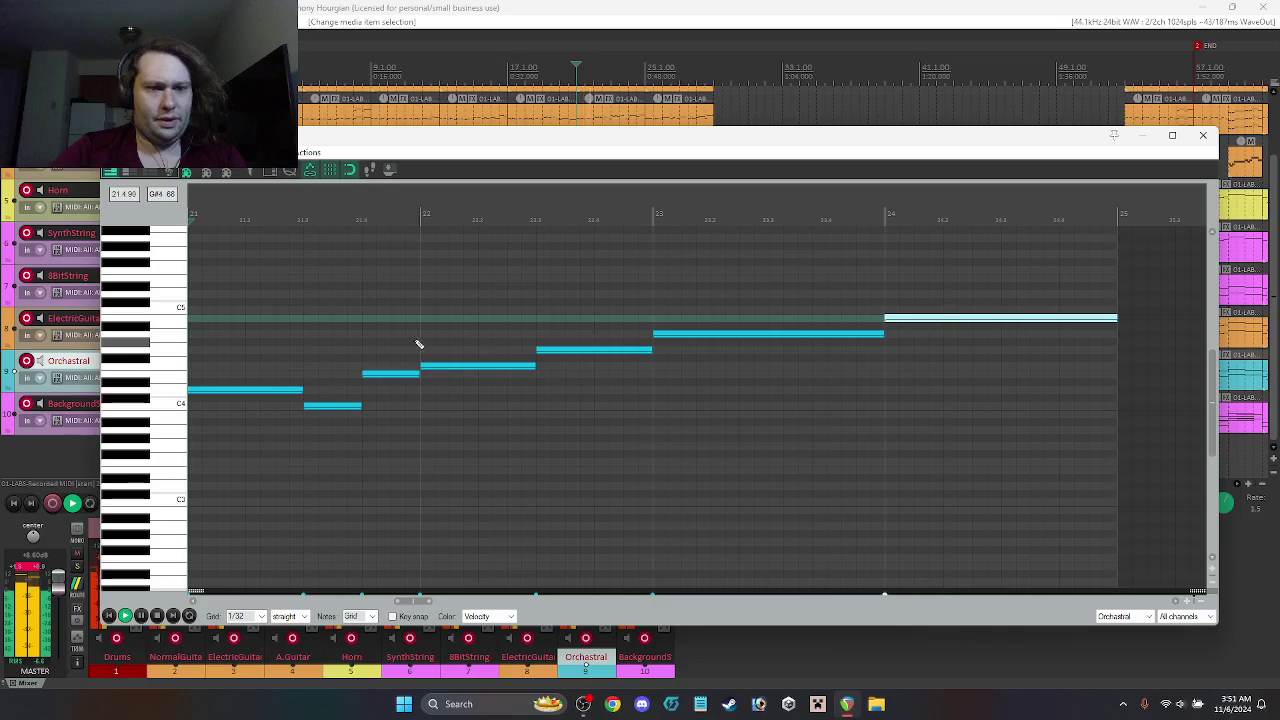
{"action": "key", "text": "space"}
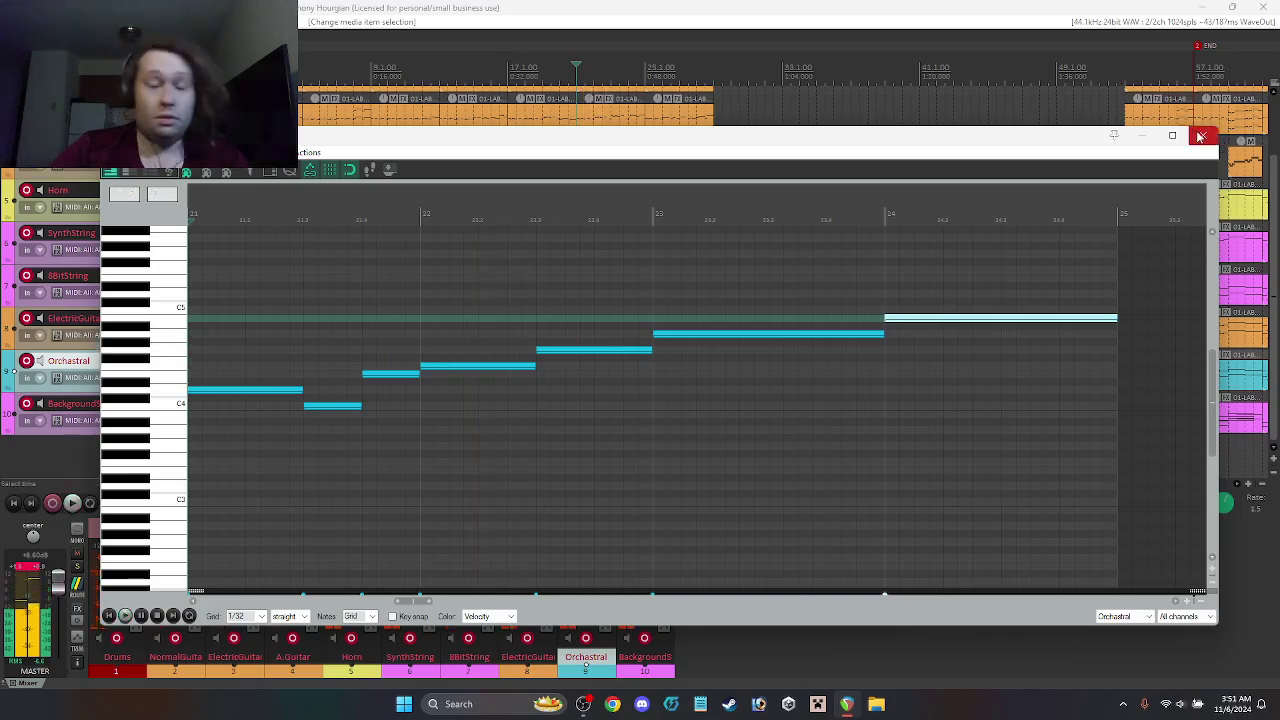
{"action": "left_click", "coordinate": [1200, 136]}
{"action": "double_click", "coordinate": [682, 376]}
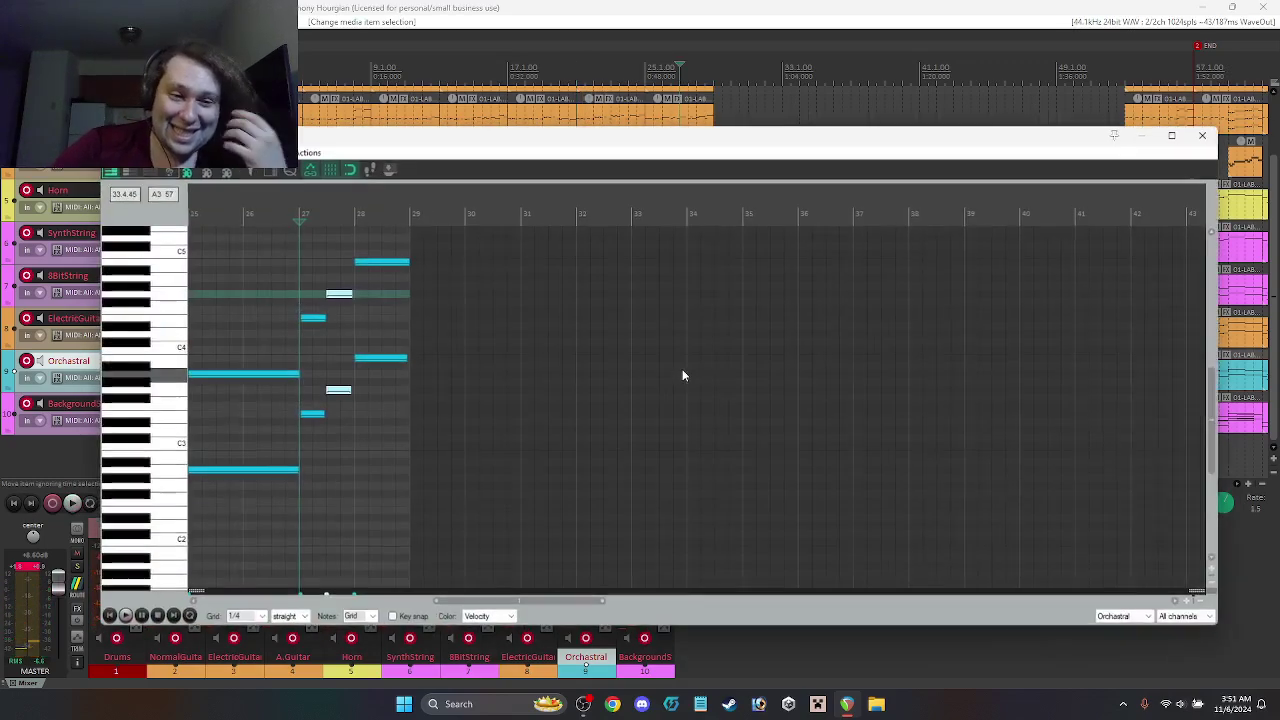
{"action": "right_click", "coordinate": [240, 340]}
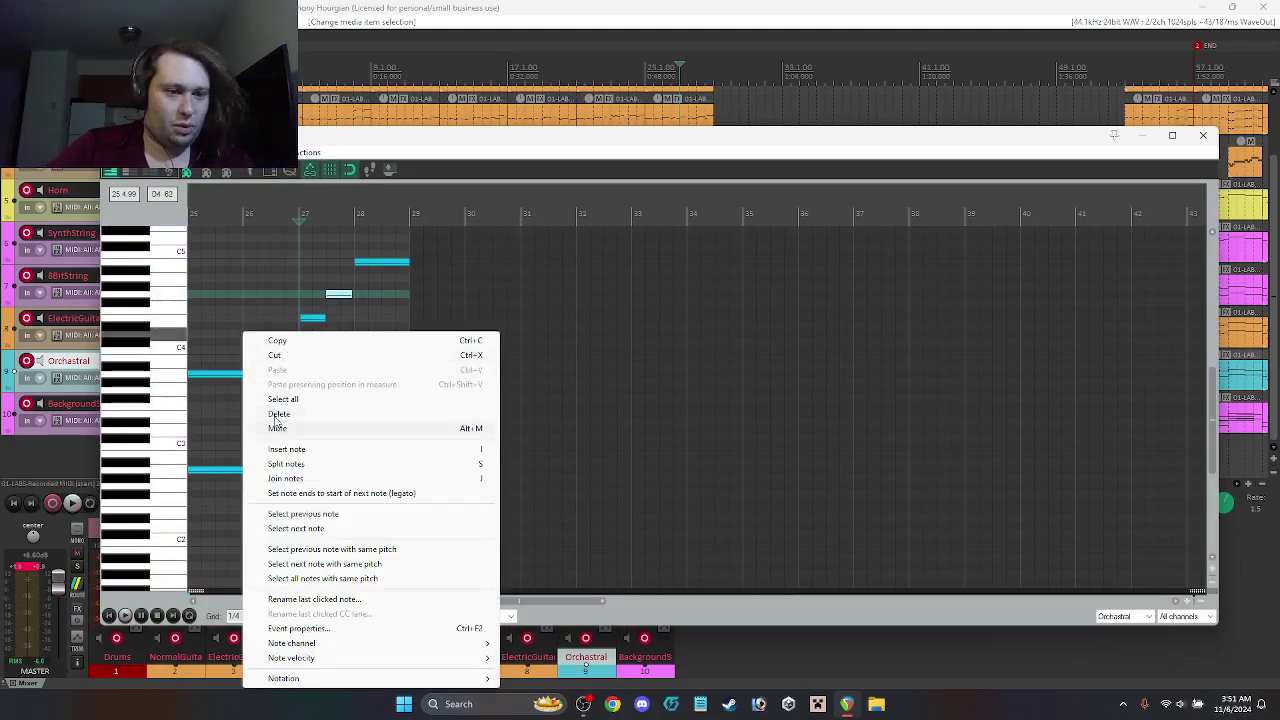
{"action": "left_click", "coordinate": [652, 160]}
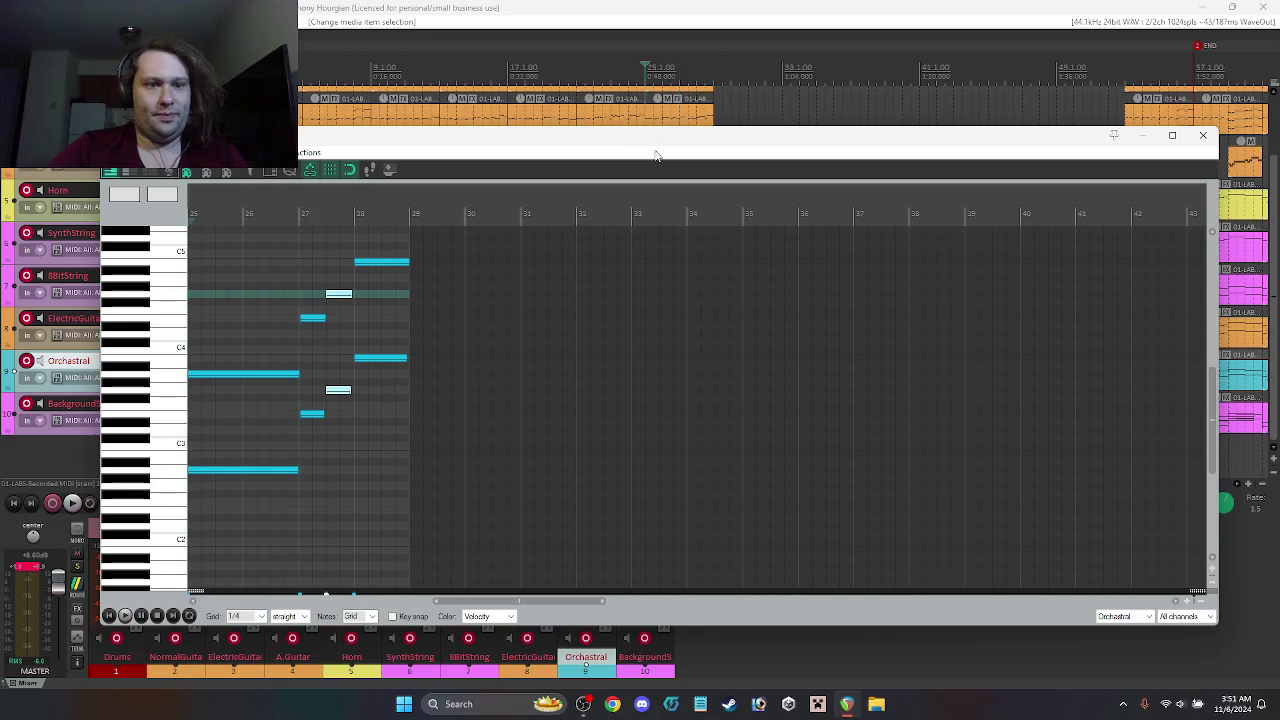
{"action": "key", "text": "space"}
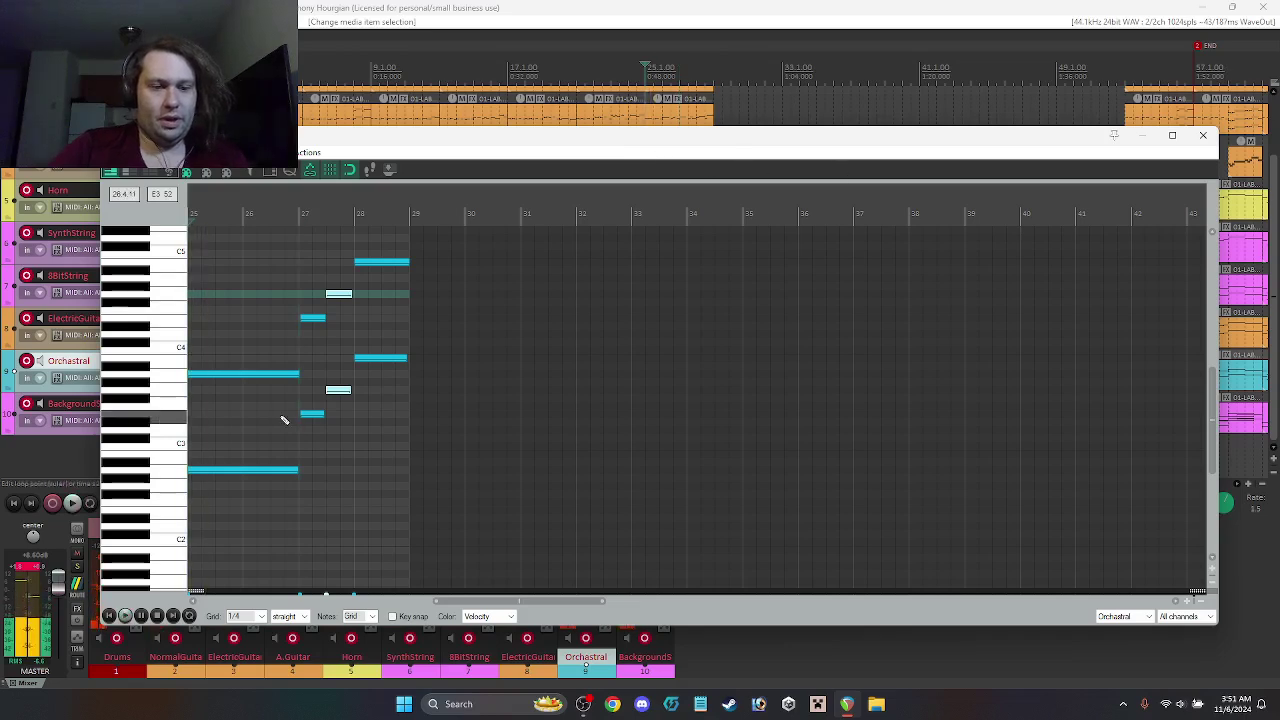
Step: Delete the four short Orchastral notes in bar 27 and extend the B4 and B3 notes from bar 27 to bar 29
{"action": "left_click", "coordinate": [312, 414]}
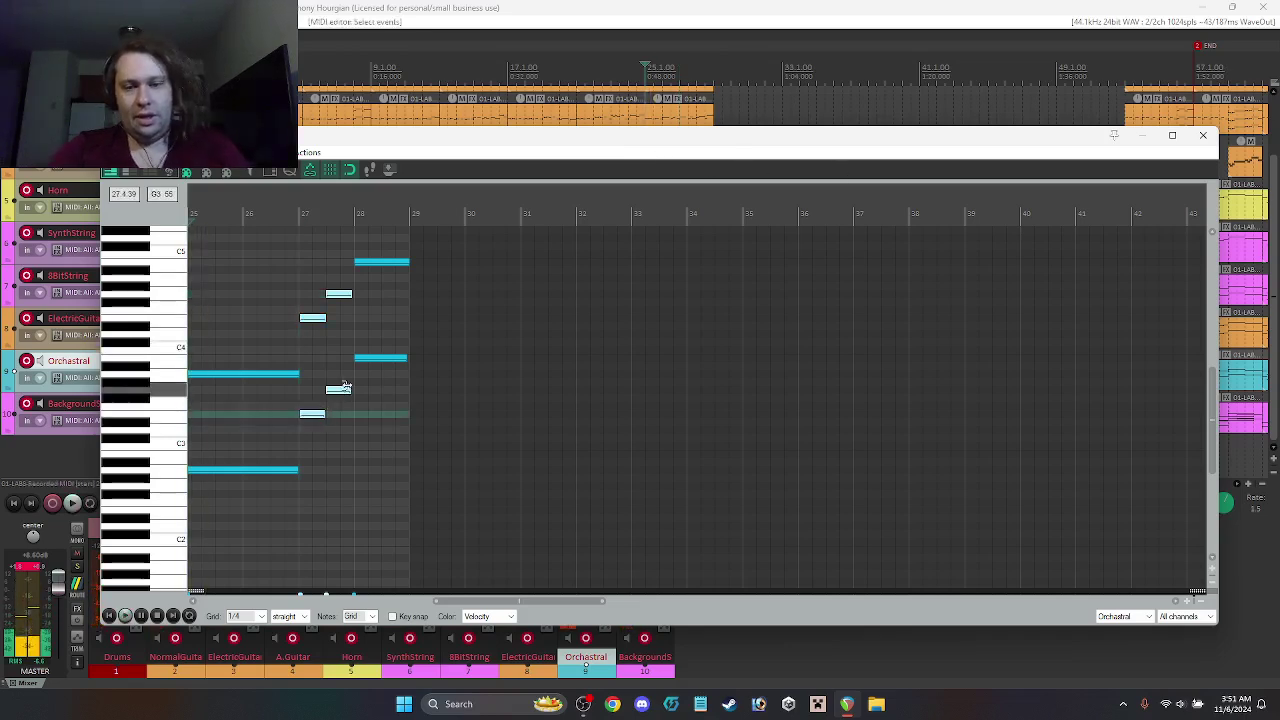
{"action": "key", "text": "Delete"}
{"action": "left_click", "coordinate": [372, 358]}
{"action": "left_click", "coordinate": [352, 264], "text": "ctrl"}
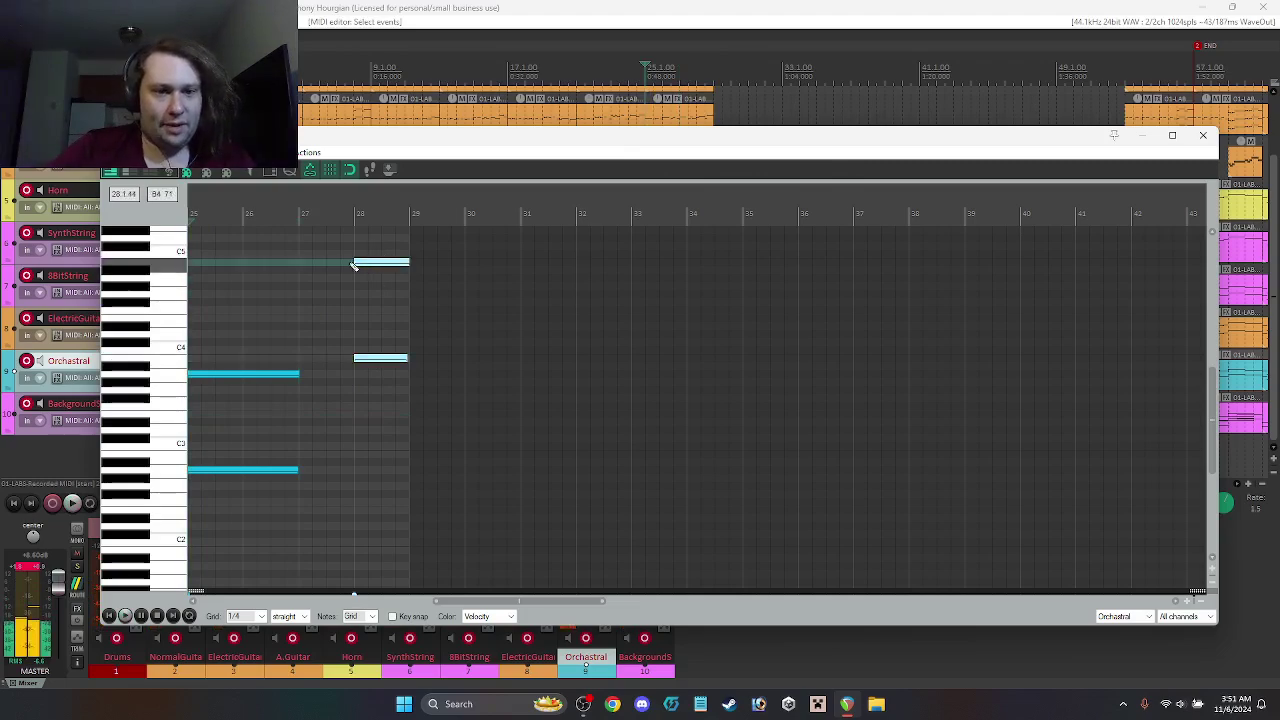
{"action": "left_click", "coordinate": [408, 358]}
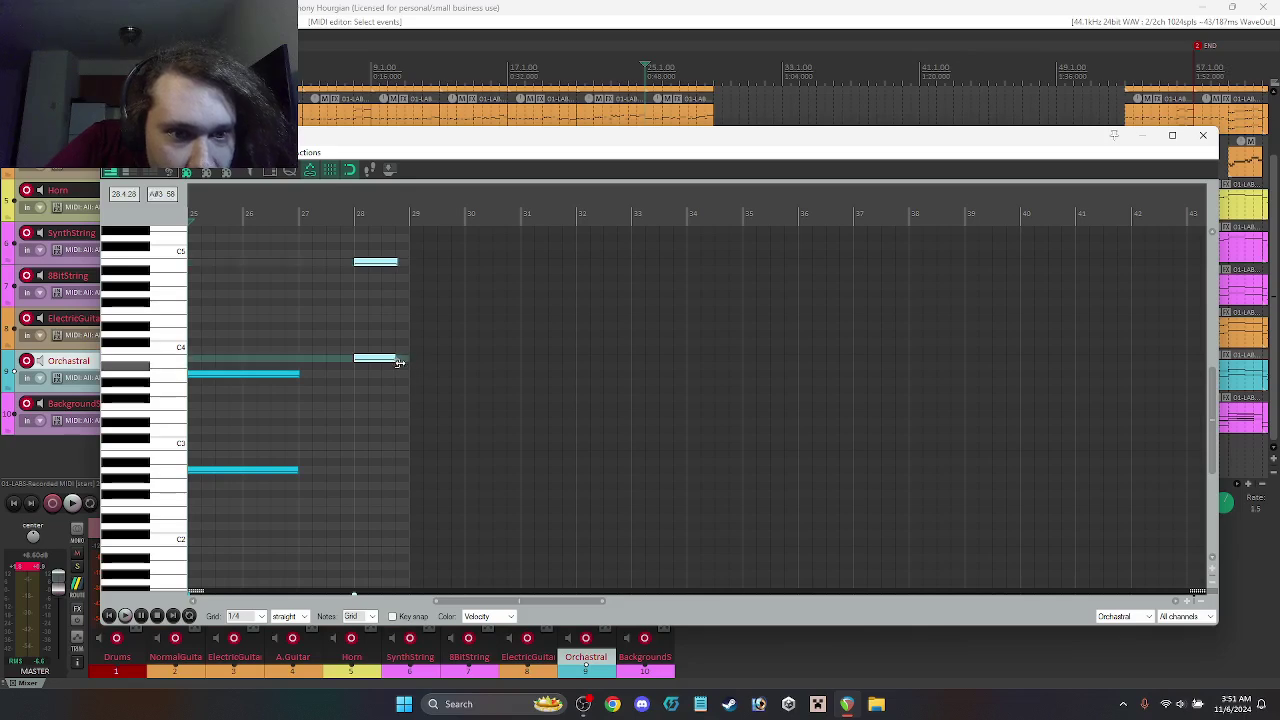
{"action": "left_click_drag", "start_coordinate": [354, 263], "coordinate": [297, 273]}
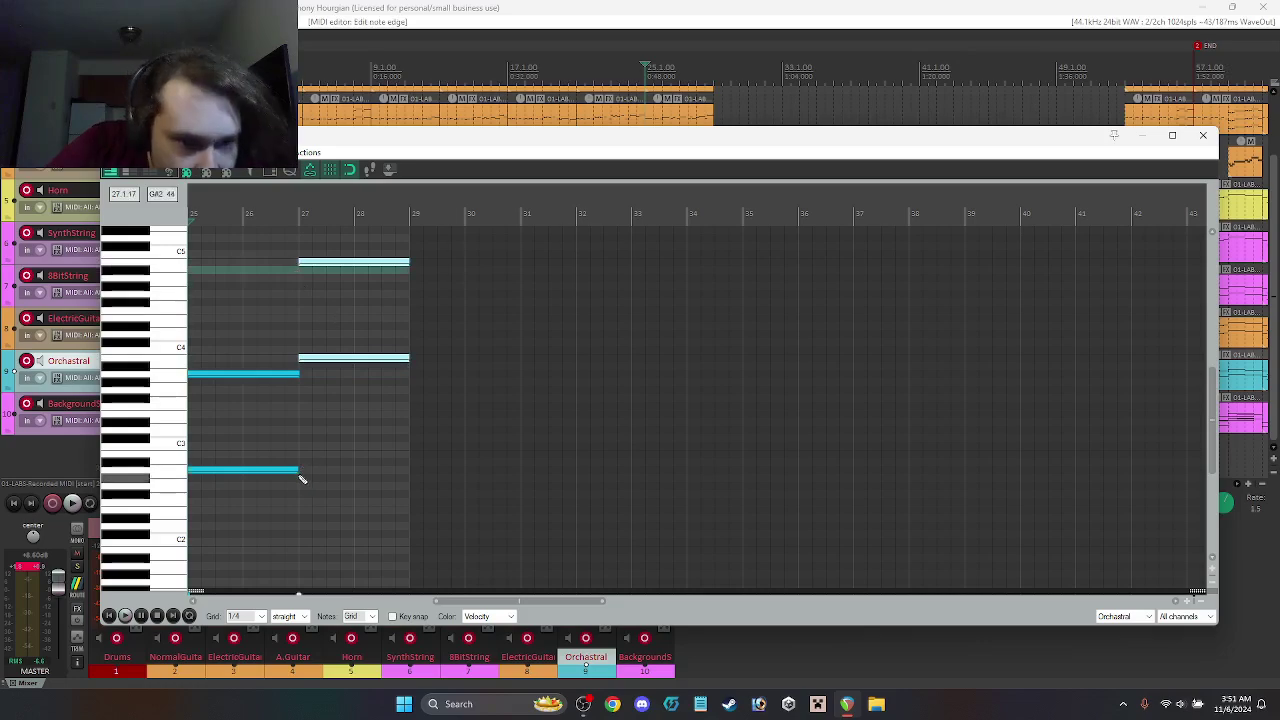
{"action": "left_click_drag", "start_coordinate": [293, 470], "coordinate": [311, 481]}
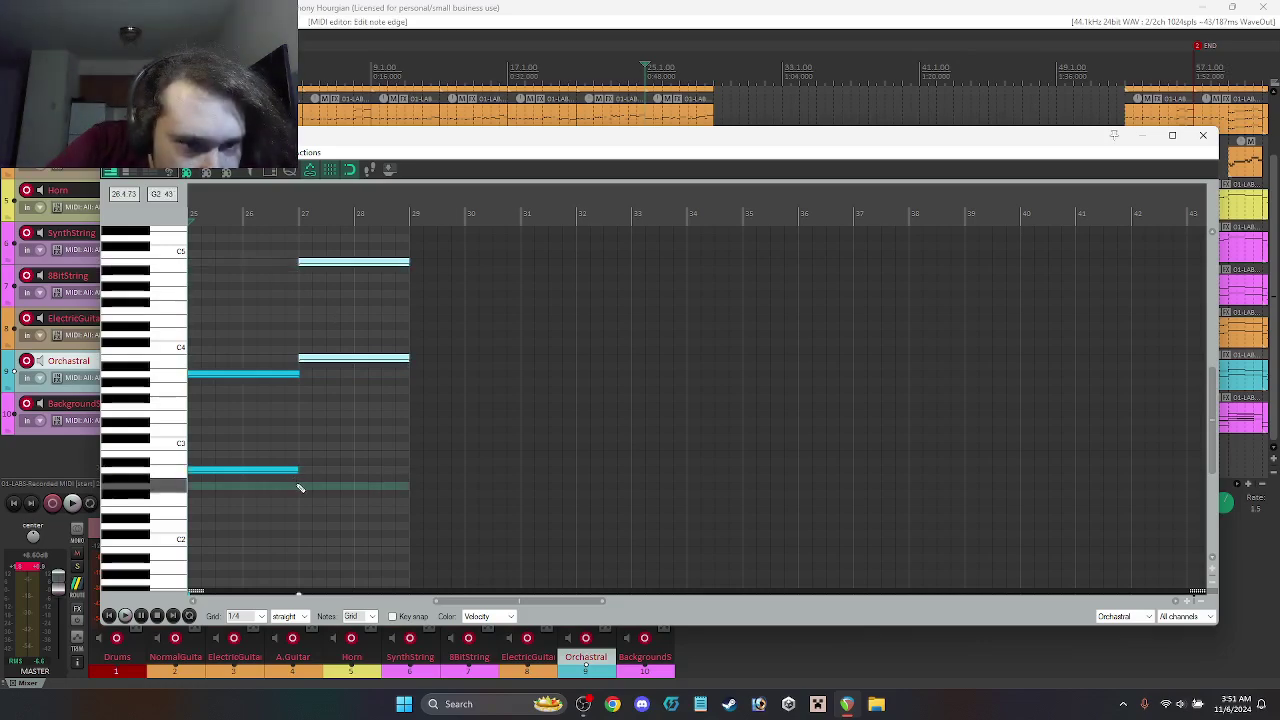
Step: Transpose all four Orchastral notes down to G2/G1 at bar 25 and A3/A2 at bar 27, and play them
{"action": "left_click", "coordinate": [259, 377], "text": "ctrl"}
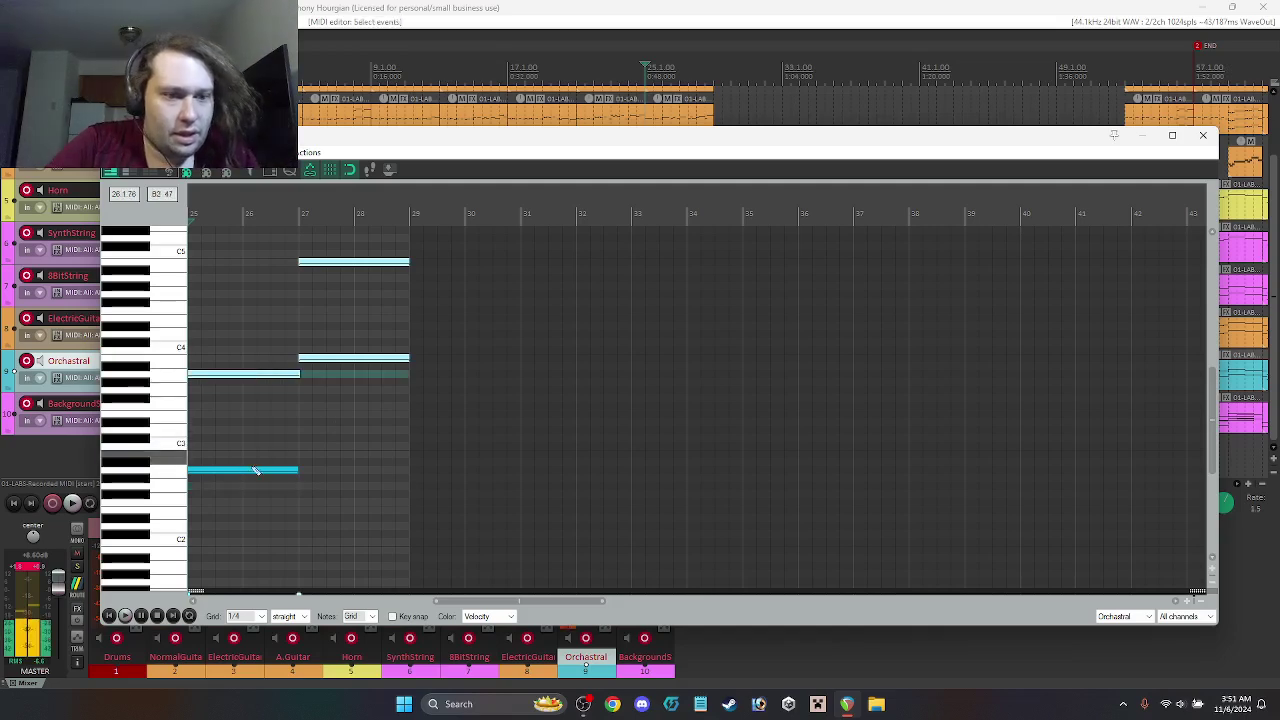
{"action": "left_click", "coordinate": [251, 470], "text": "ctrl"}
{"action": "left_click_drag", "start_coordinate": [319, 265], "coordinate": [324, 376]}
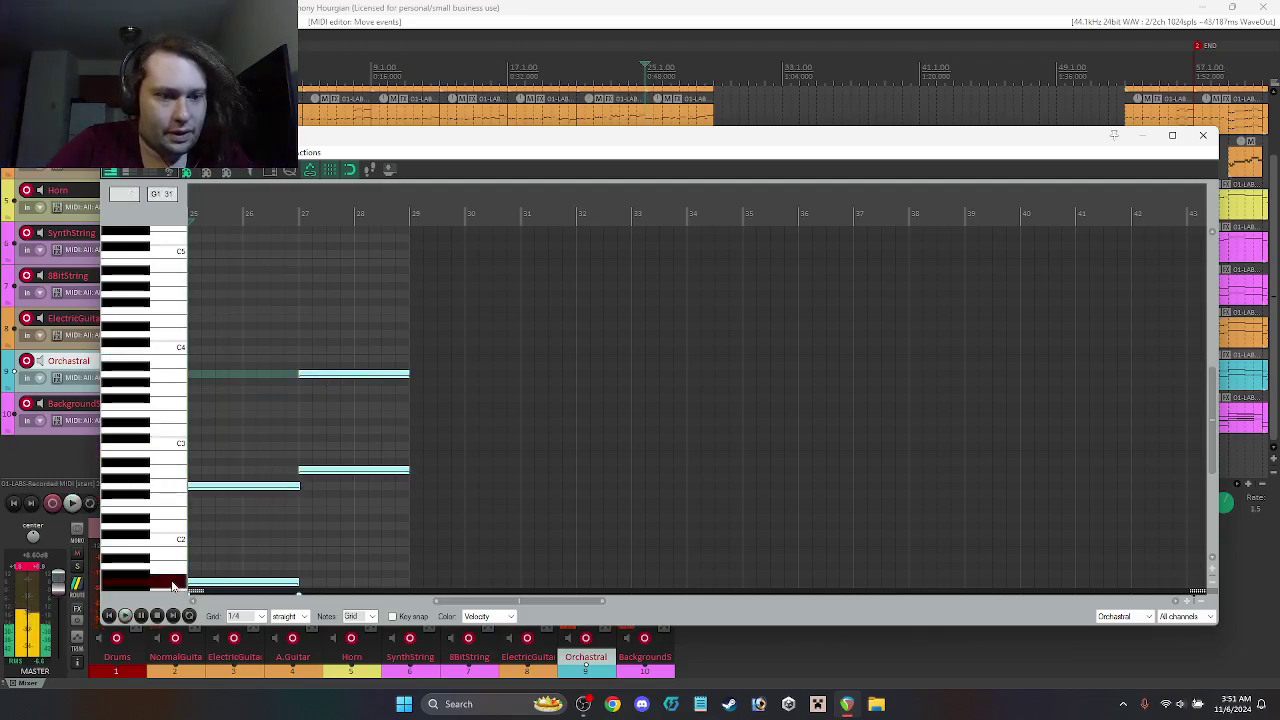
{"action": "key", "text": "space"}
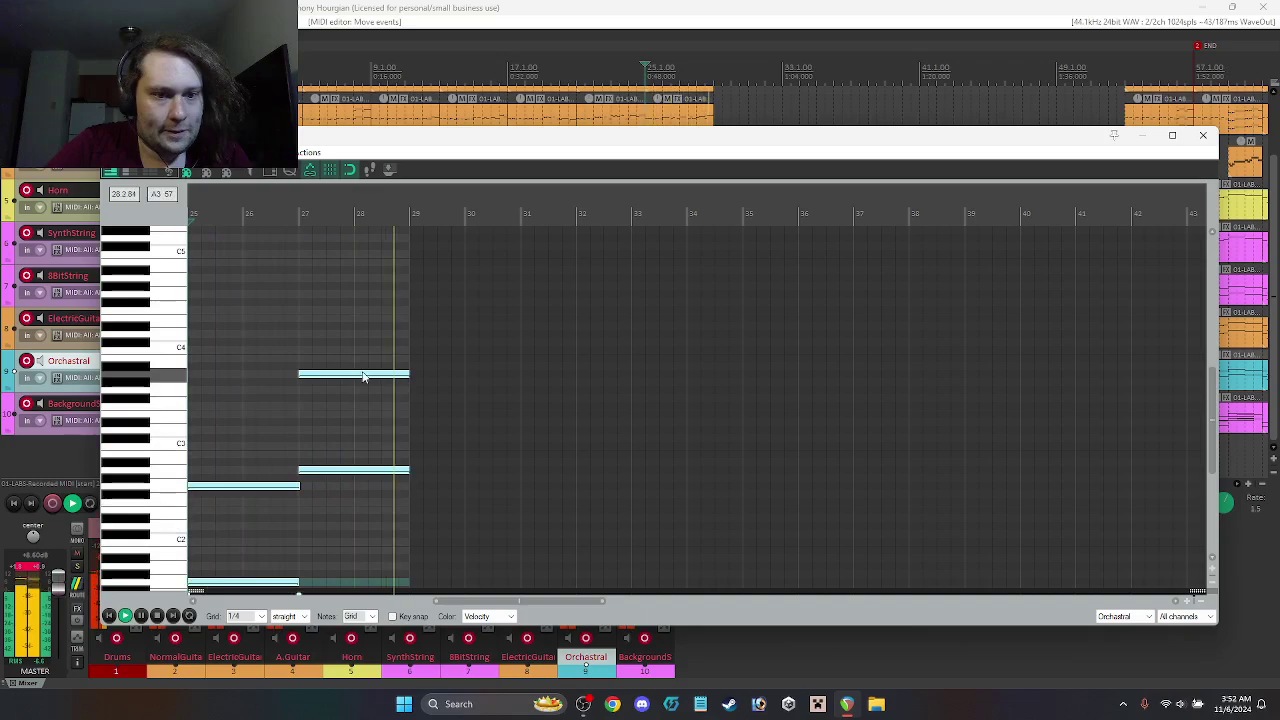
{"action": "key", "text": "space"}
Step: Copy the A3 and A2 notes up to D4 and D3, start the copies at bar 28, and play the item
{"action": "scroll", "coordinate": [357, 374], "scroll_direction": "down", "scroll_amount": 2}
{"action": "scroll", "coordinate": [377, 380], "scroll_direction": "up", "scroll_amount": 2}
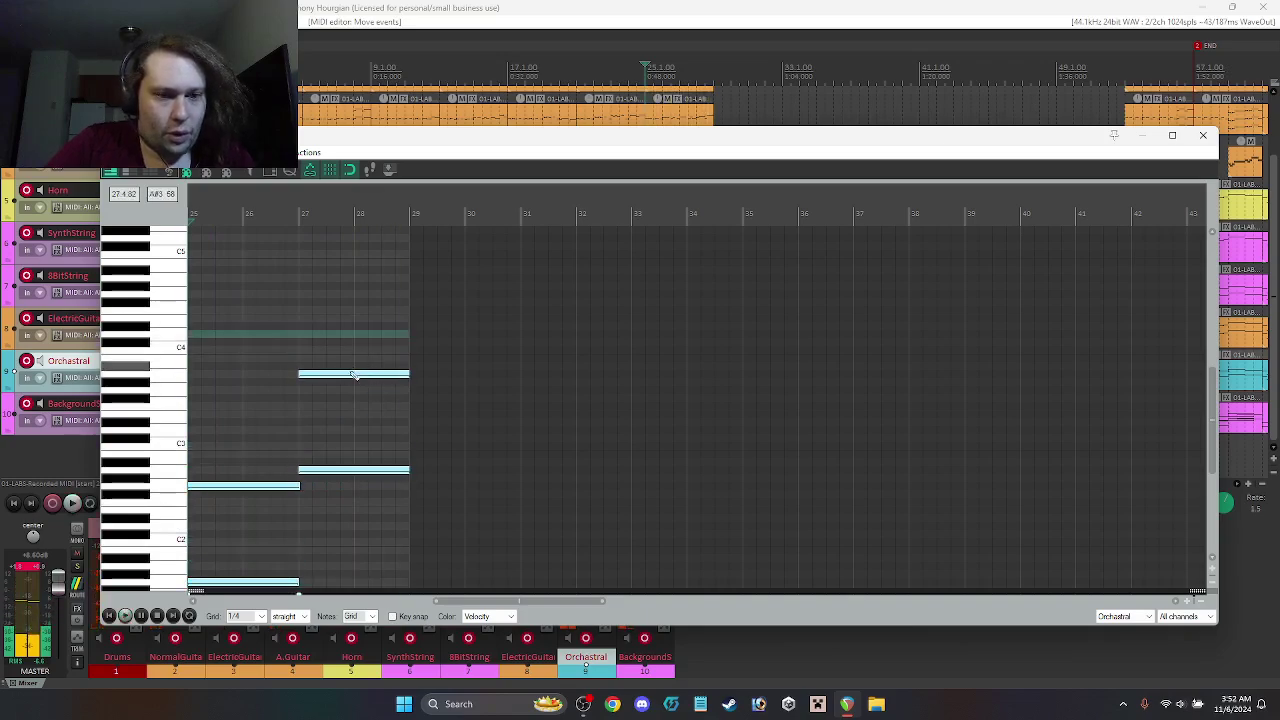
{"action": "left_click", "coordinate": [351, 374]}
{"action": "left_click", "coordinate": [351, 467], "text": "ctrl"}
{"action": "left_click_drag", "start_coordinate": [347, 358], "coordinate": [356, 336]}
{"action": "key", "text": "space"}
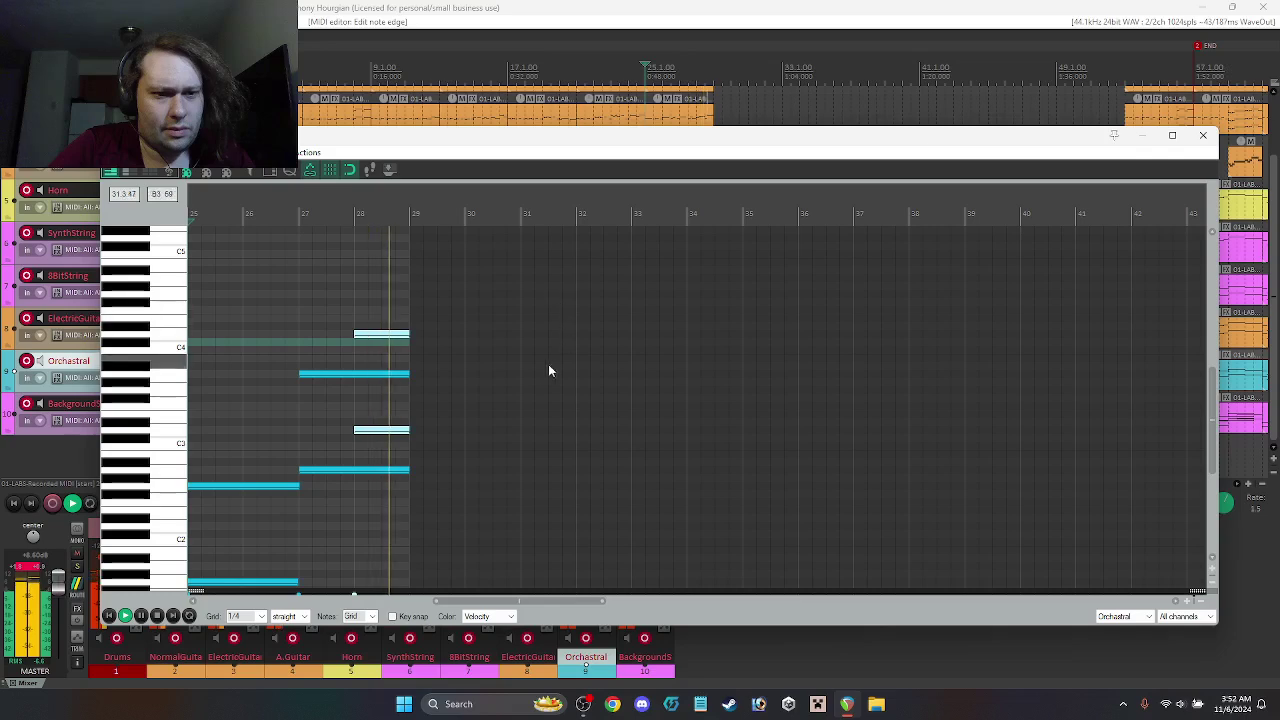
Step: Raise the two bar 28 notes to D#4 and D#3 and play the item
{"action": "left_click_drag", "start_coordinate": [374, 335], "coordinate": [374, 327]}
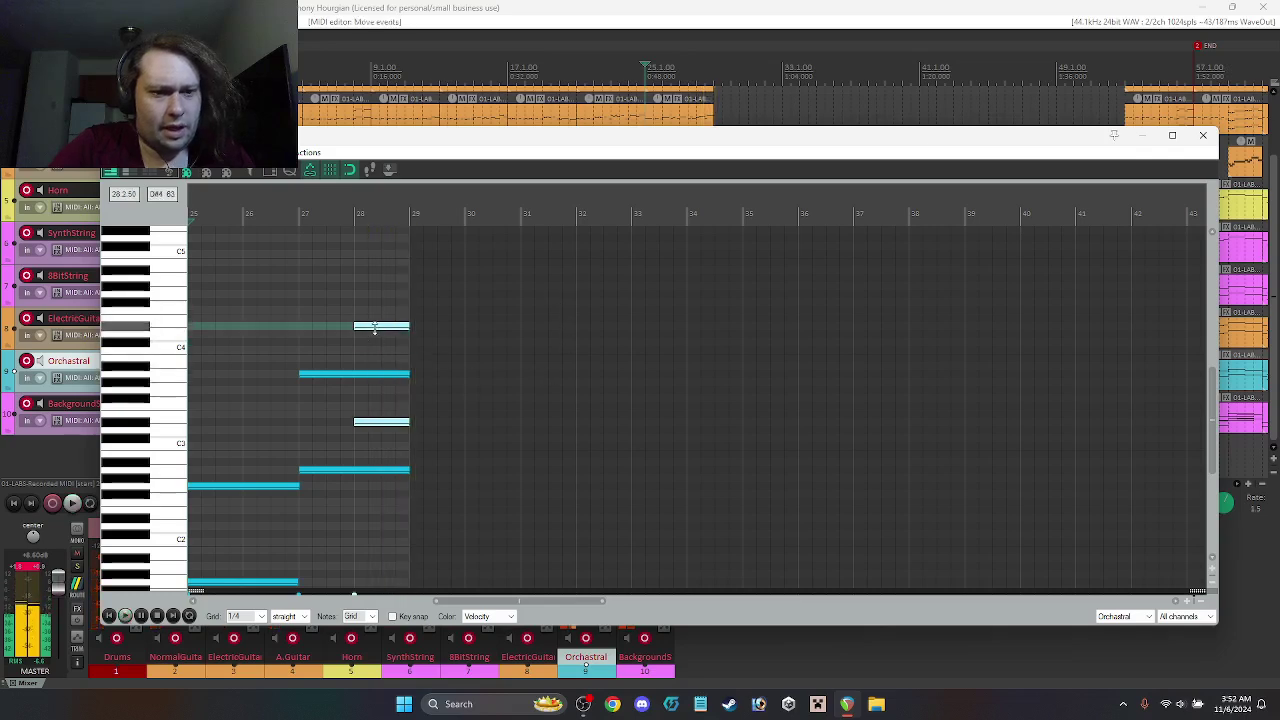
{"action": "key", "text": "space"}
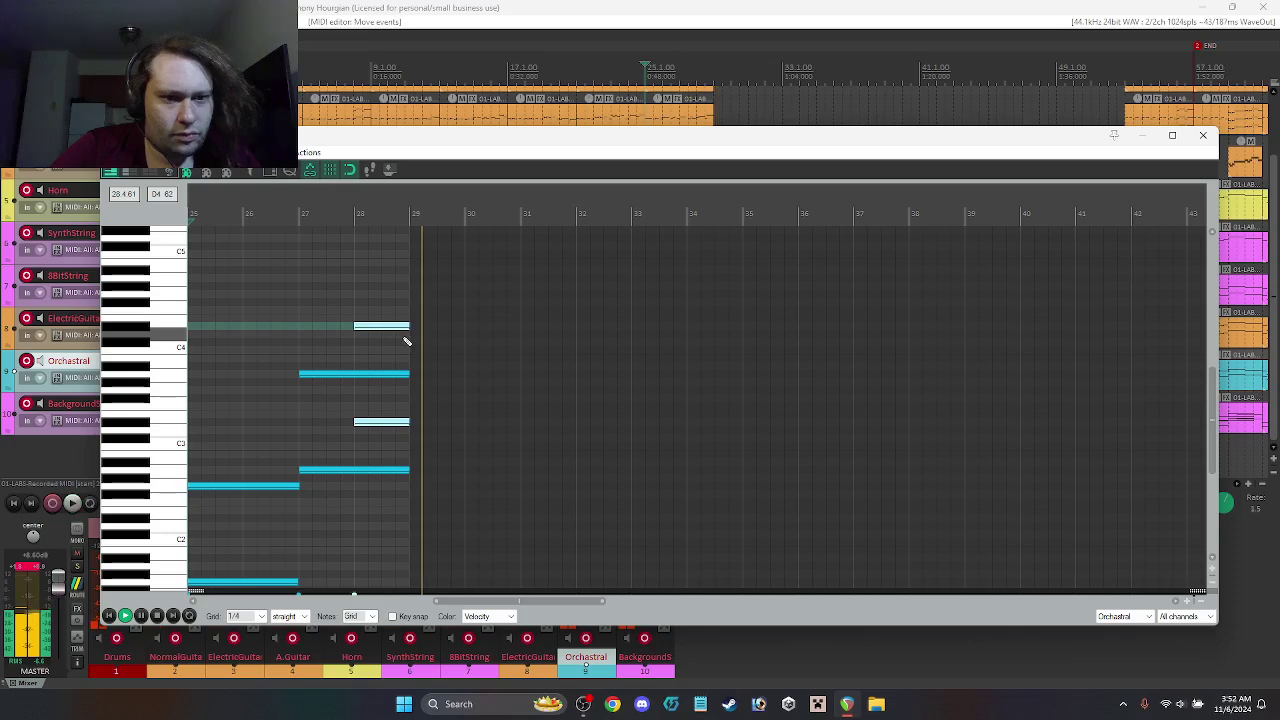
{"action": "key", "text": "space"}
Step: Set the velocity of the D#4 and D#3 notes to 15 and play the item
{"action": "right_click", "coordinate": [378, 328]}
{"action": "mouse_move", "coordinate": [440, 652]}
{"action": "mouse_move", "coordinate": [665, 652]}
{"action": "left_click", "coordinate": [754, 419]}
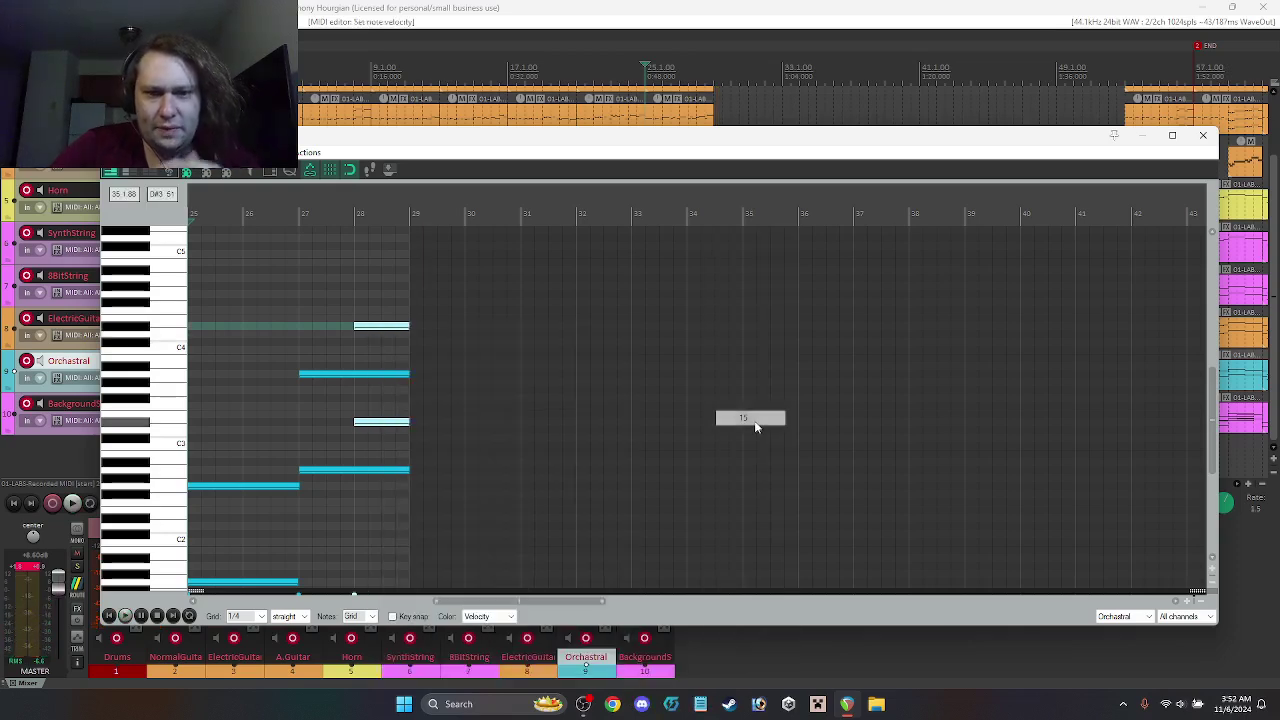
{"action": "key", "text": "space"}
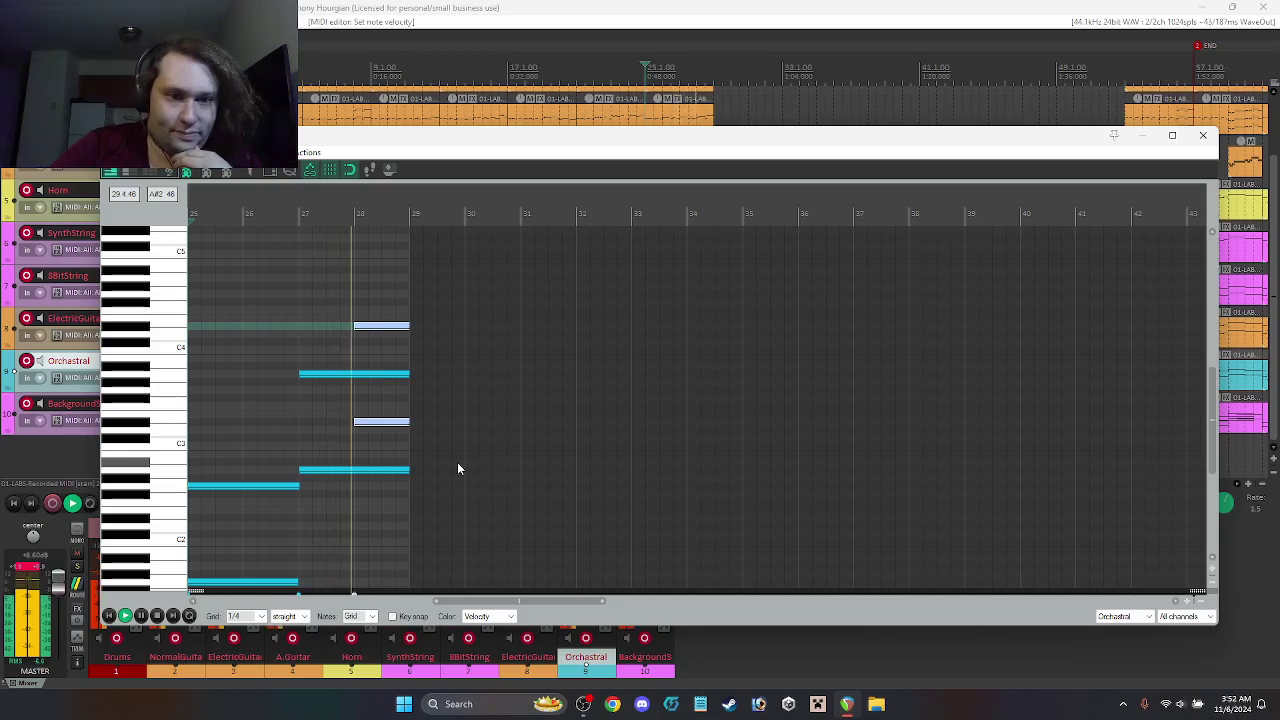
{"action": "key", "text": "space"}
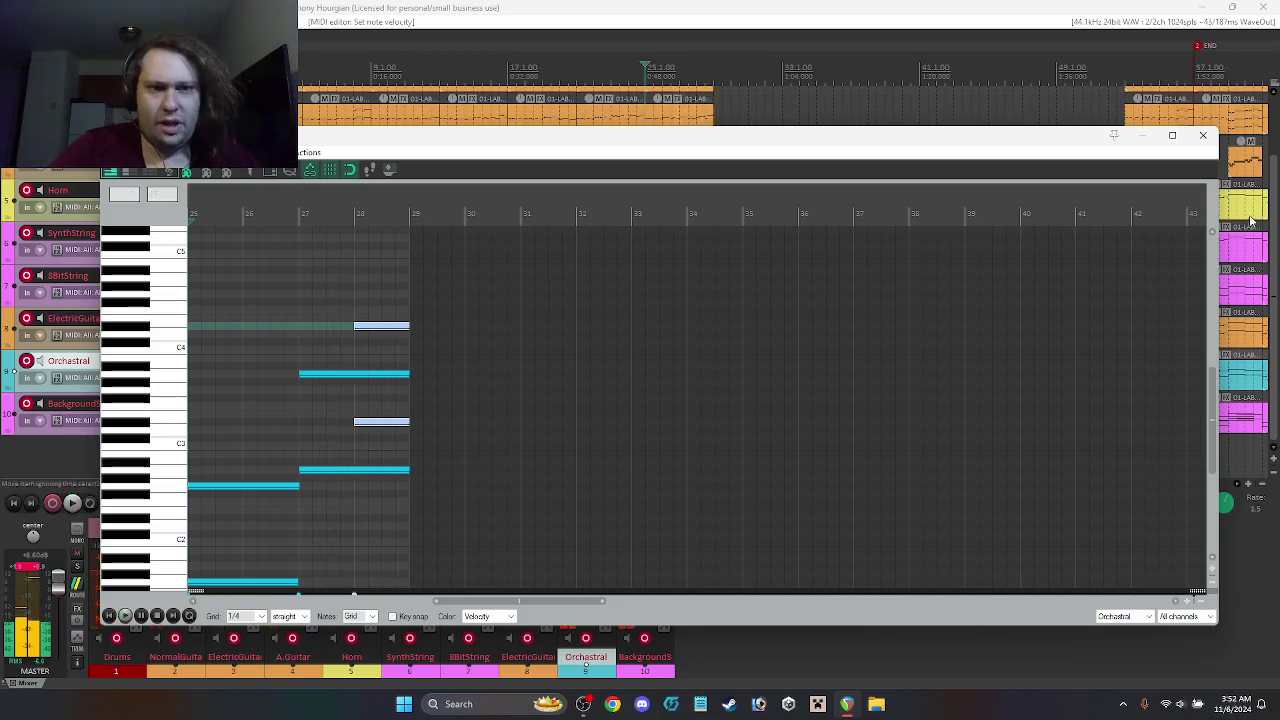
Step: Reopen the Orchastral item, align the starts of the D#4 and D#3 notes with bar 28, and close the editor
{"action": "left_click", "coordinate": [1203, 135]}
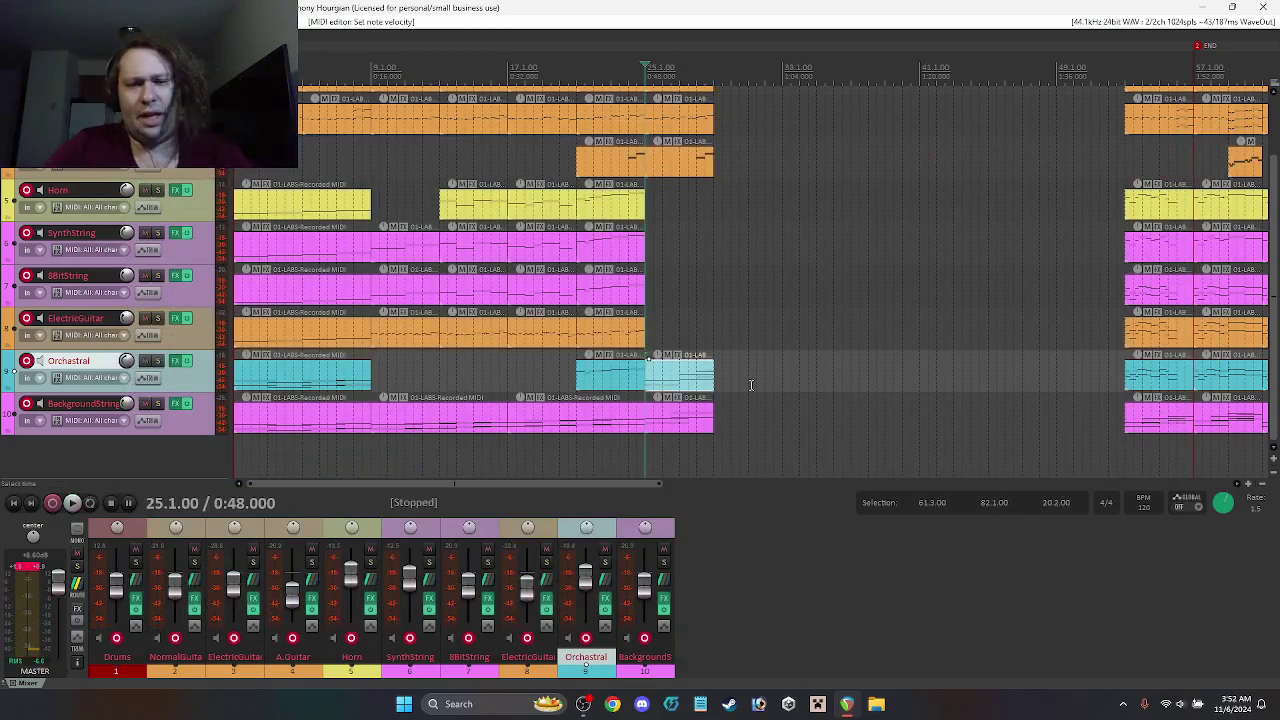
{"action": "double_click", "coordinate": [698, 381]}
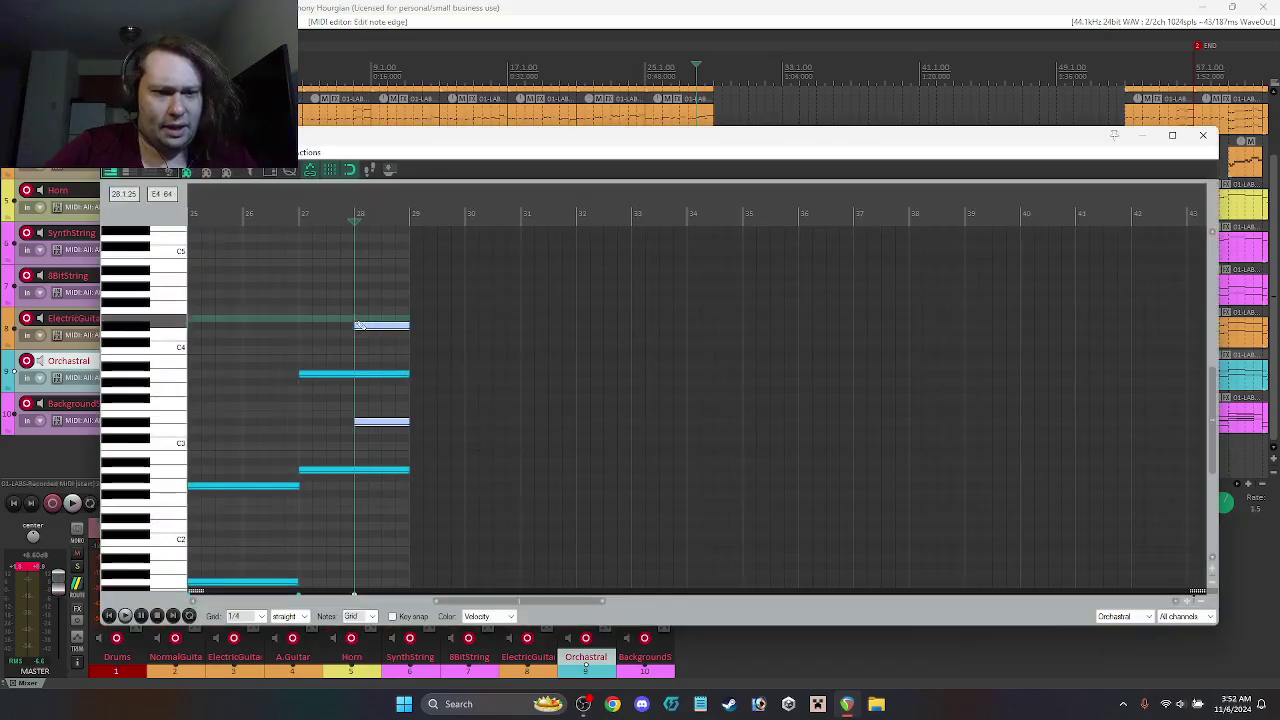
{"action": "left_click", "coordinate": [1204, 136]}
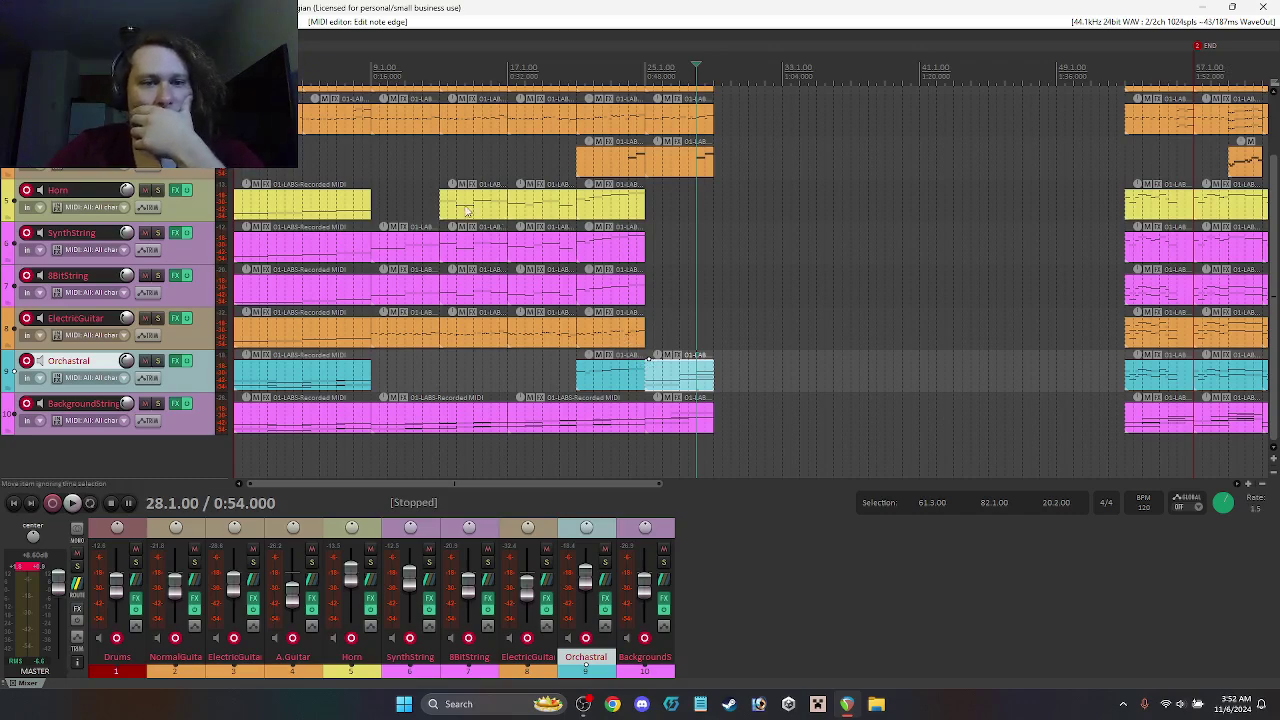
Step: Copy the BackgroundString item at bar 25 onto the Horn track and play it from bar 25
{"action": "left_click", "coordinate": [694, 431]}
{"action": "left_click_drag", "start_coordinate": [694, 431], "coordinate": [695, 214]}
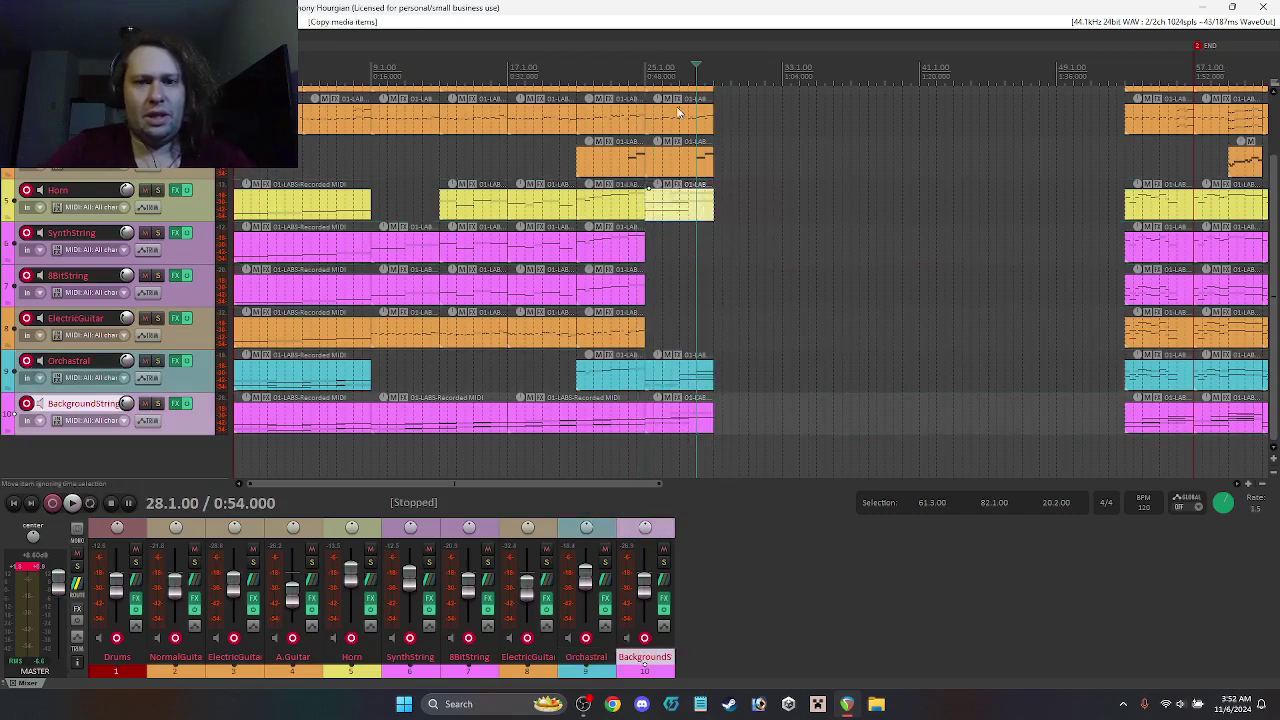
{"action": "left_click", "coordinate": [645, 70]}
{"action": "key", "text": "space"}
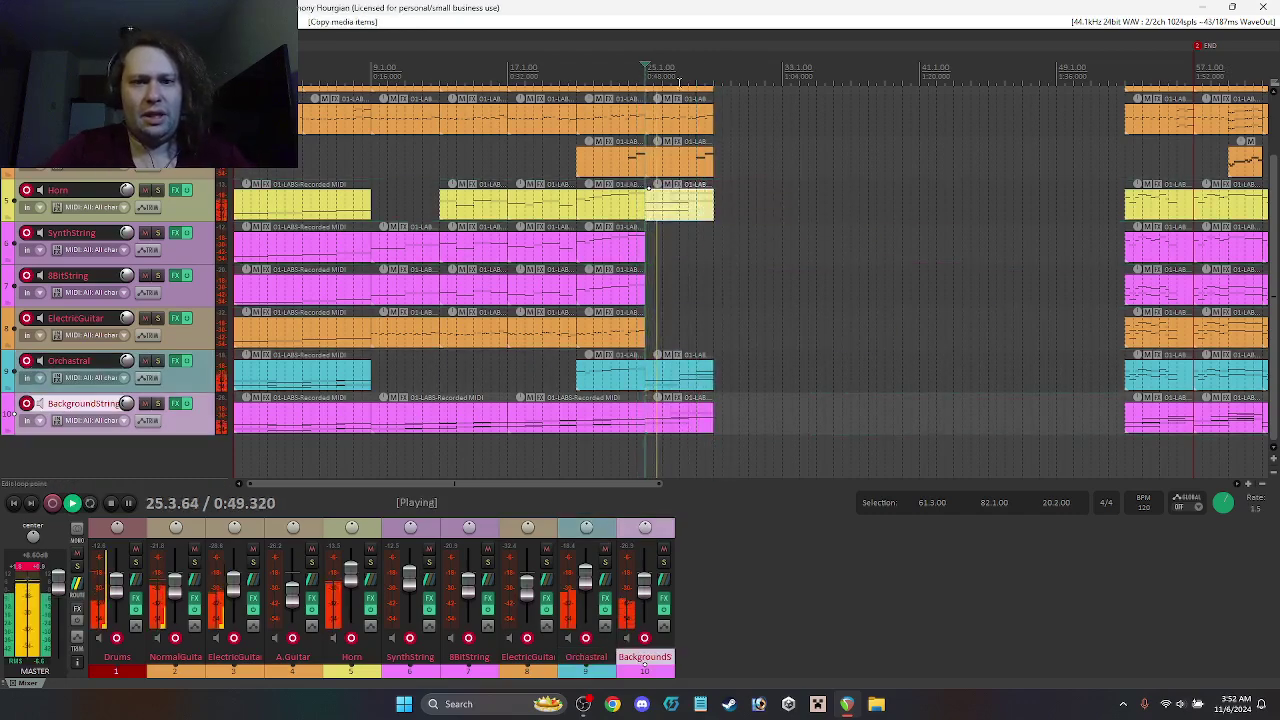
{"action": "key", "text": "space"}
Step: Try the copied item on the SynthString and 8BitString tracks with playback from bar 25, and delete it
{"action": "left_click_drag", "start_coordinate": [680, 205], "coordinate": [680, 257]}
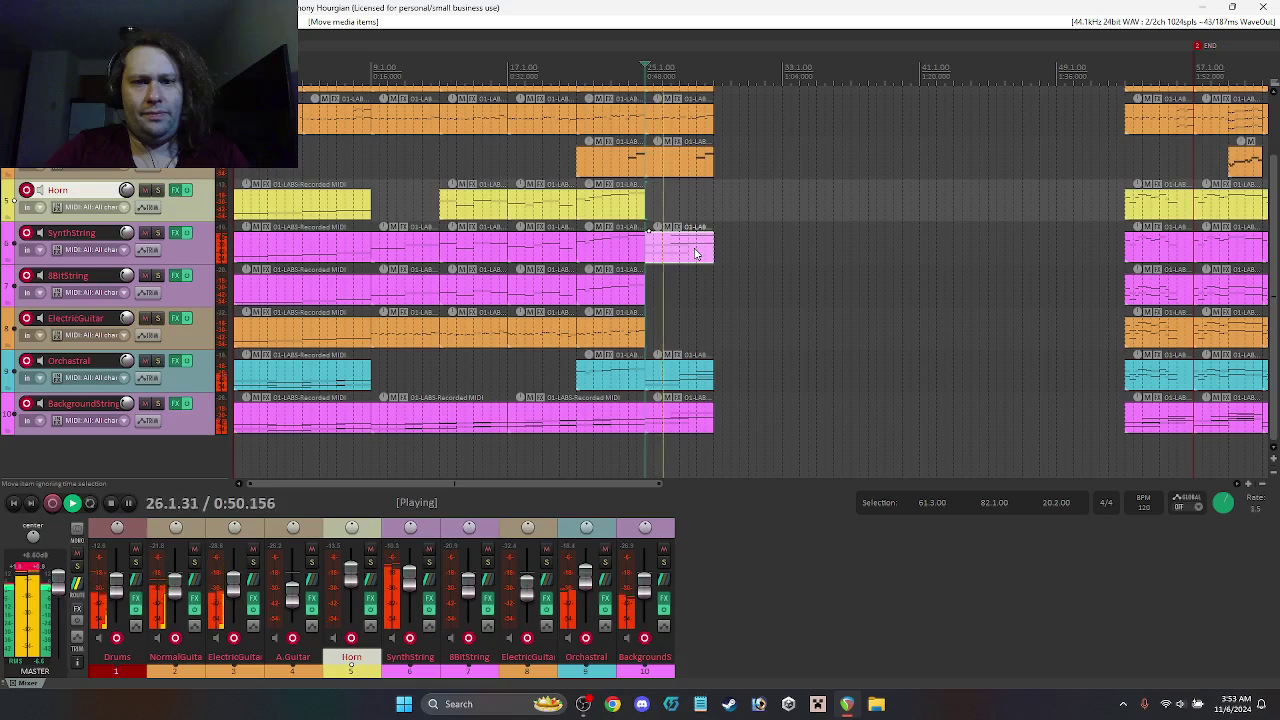
{"action": "key", "text": "space"}
{"action": "left_click_drag", "start_coordinate": [697, 253], "coordinate": [698, 287]}
{"action": "key", "text": "space"}
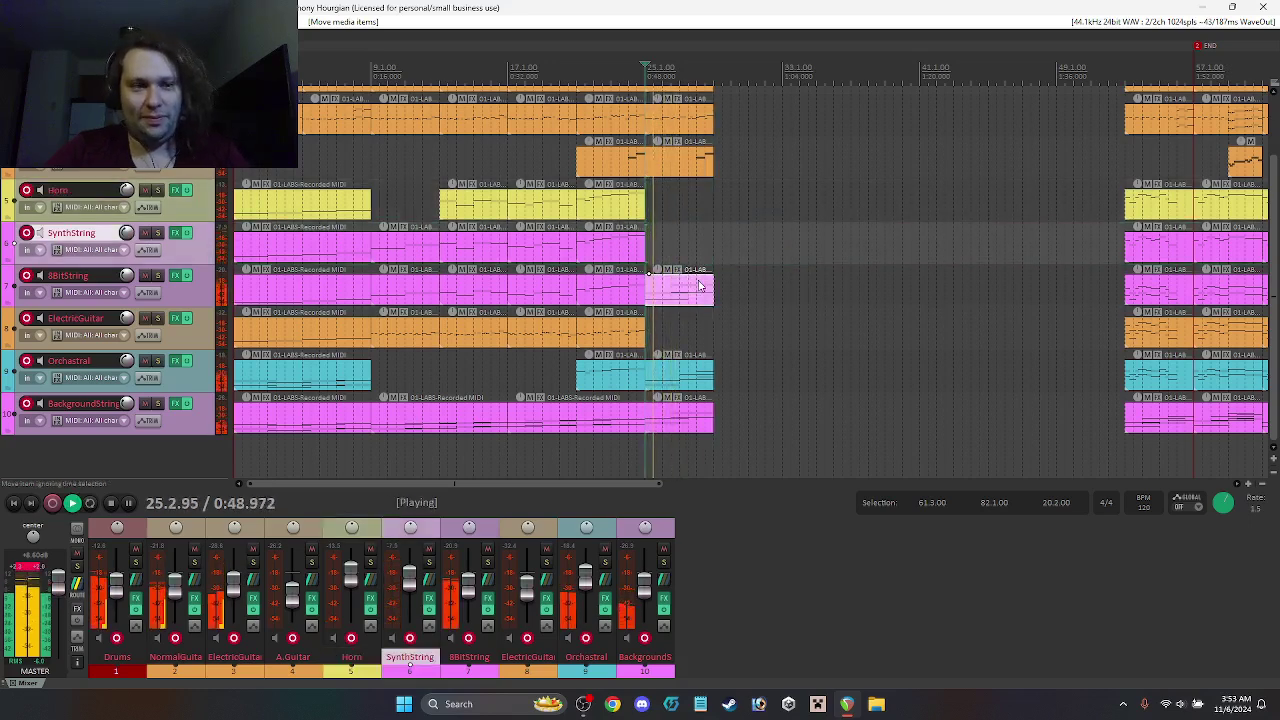
{"action": "key", "text": "space"}
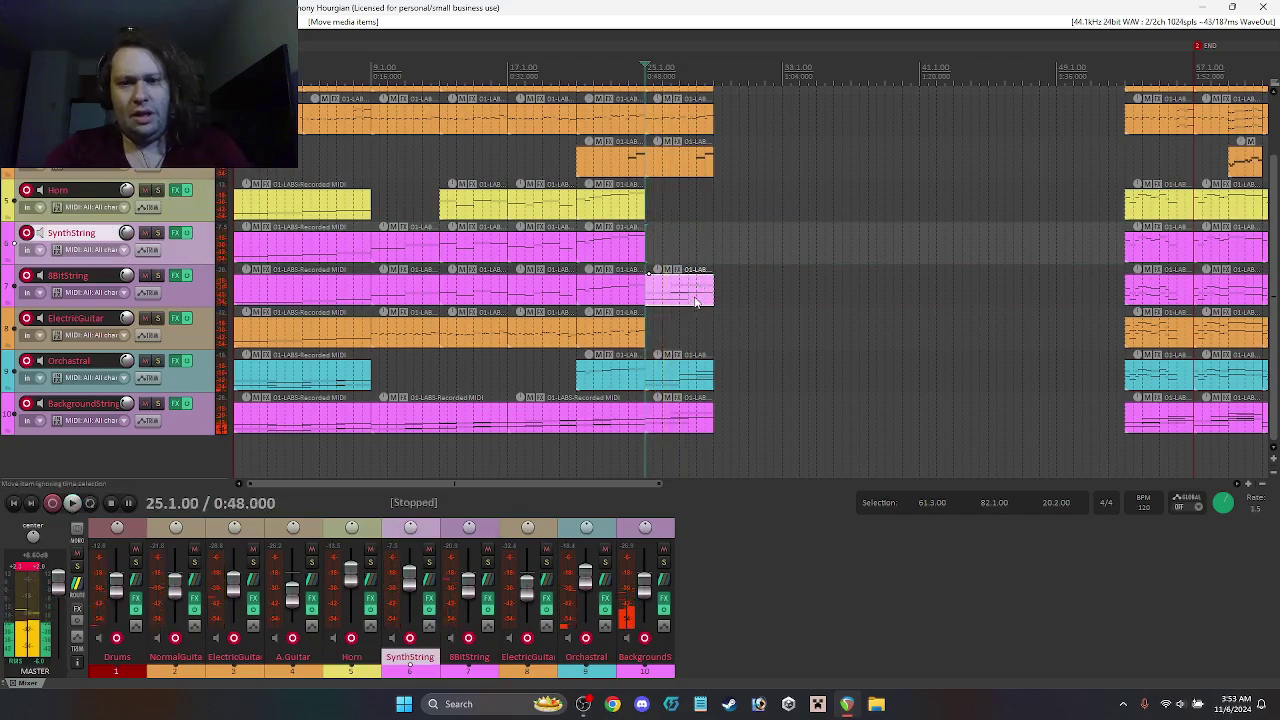
{"action": "key", "text": "Delete"}
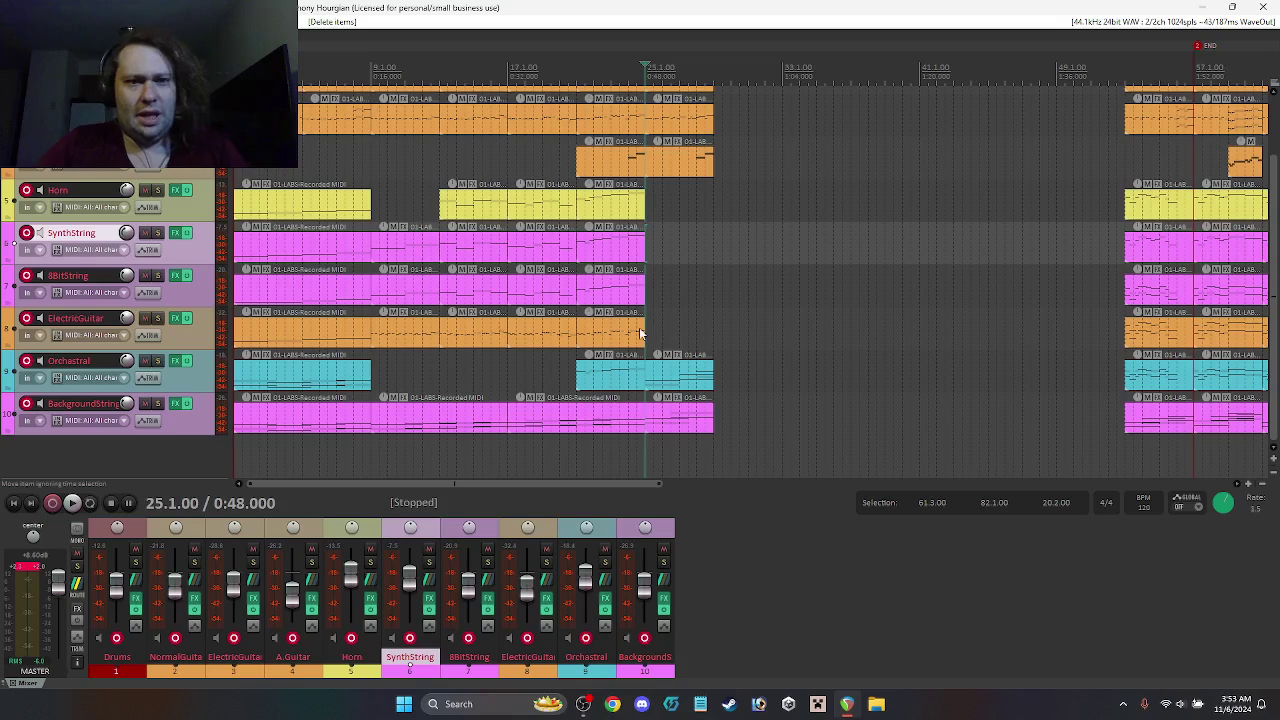
Step: Play the song from the beginning through to bar 25 and look over all the tracks
{"action": "key", "text": "space"}
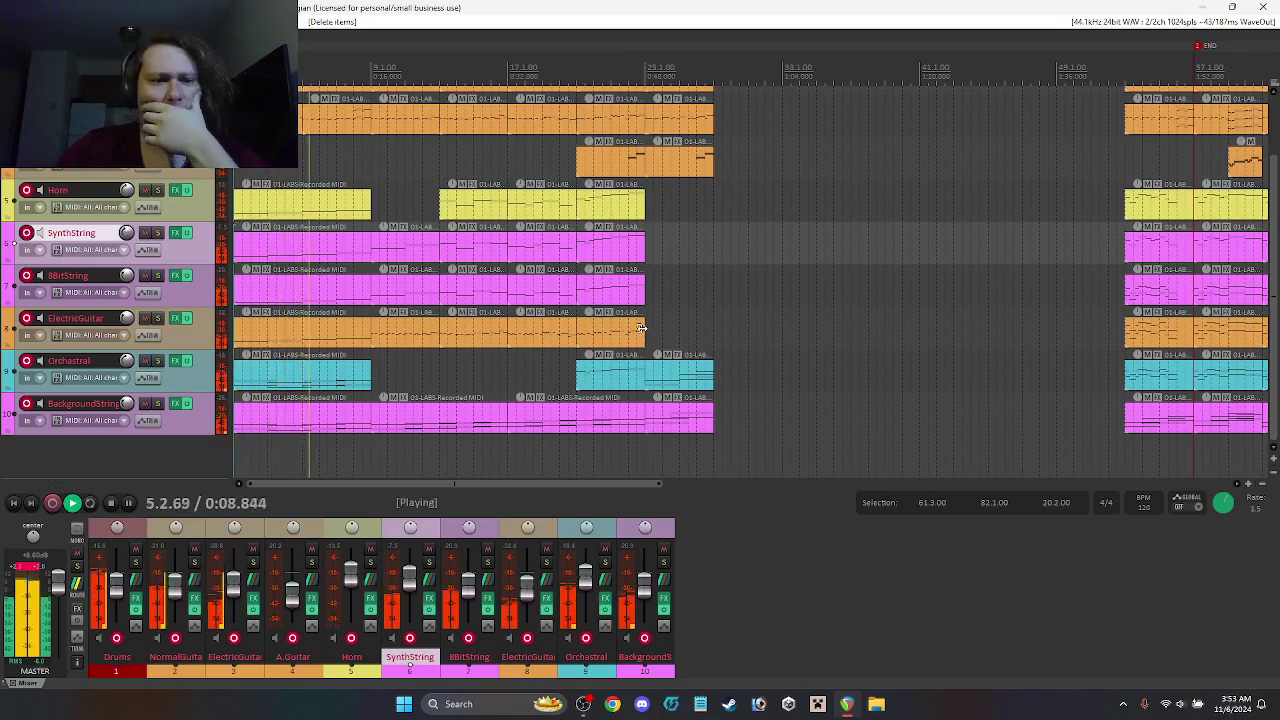
{"action": "scroll", "coordinate": [103, 255], "scroll_direction": "up", "scroll_amount": 3}
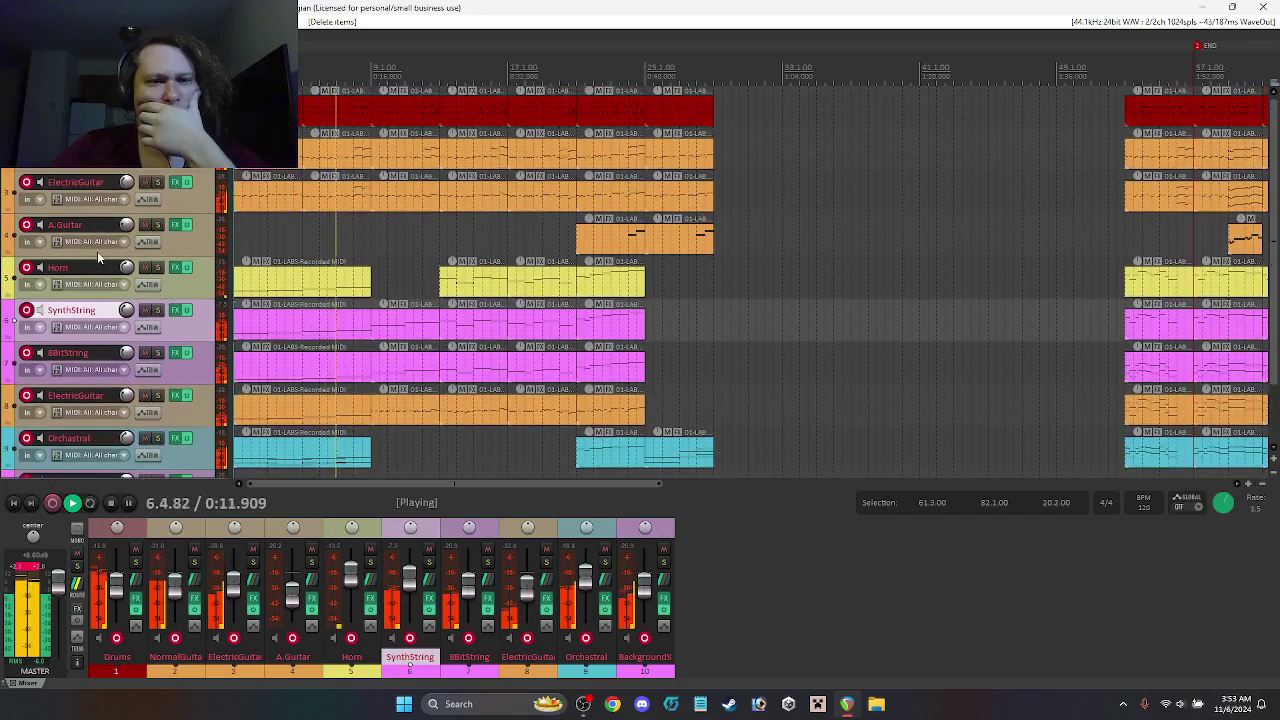
{"action": "scroll", "coordinate": [98, 258], "scroll_direction": "down", "scroll_amount": 2}
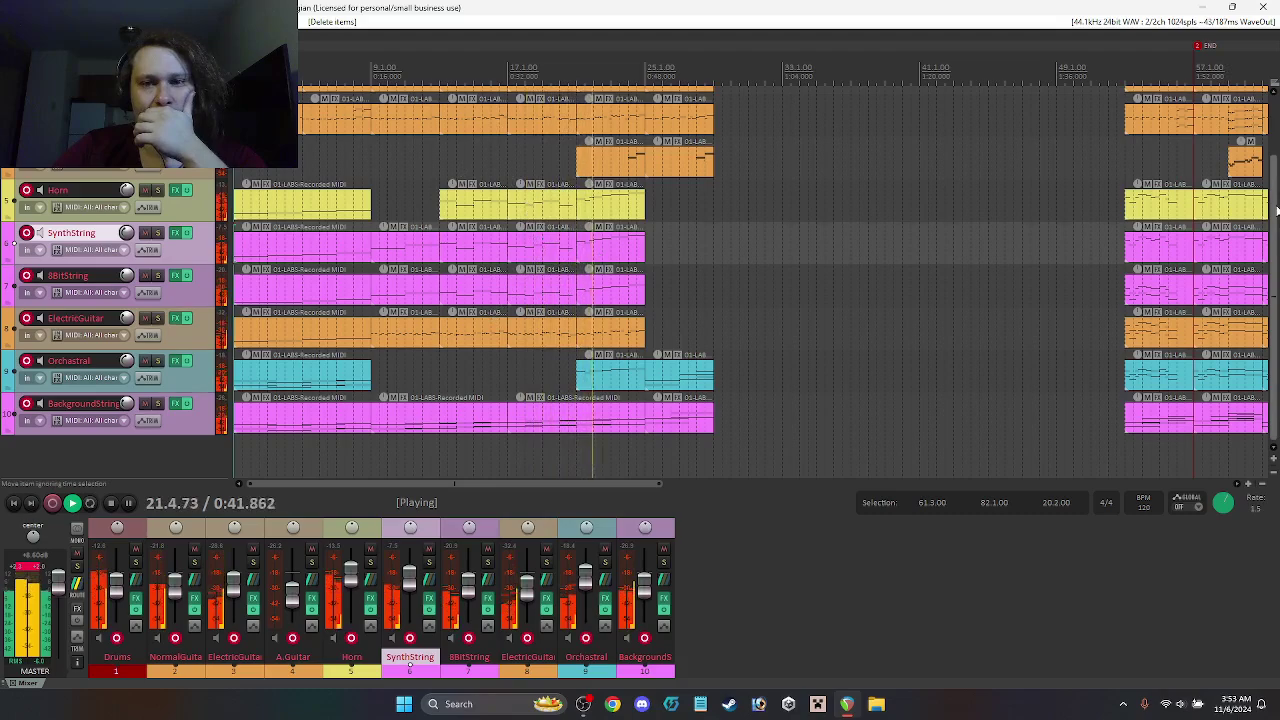
{"action": "scroll", "coordinate": [1277, 148], "scroll_direction": "up", "scroll_amount": 2}
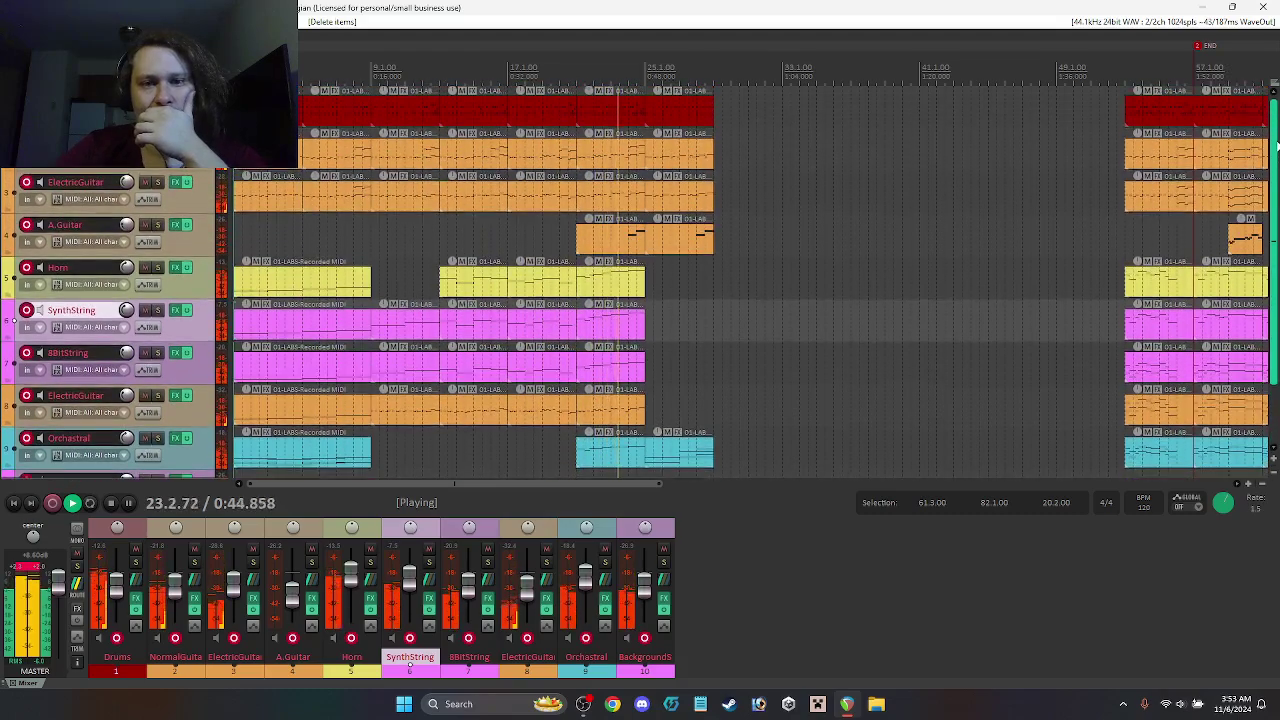
{"action": "scroll", "coordinate": [1277, 148], "scroll_direction": "down", "scroll_amount": 2}
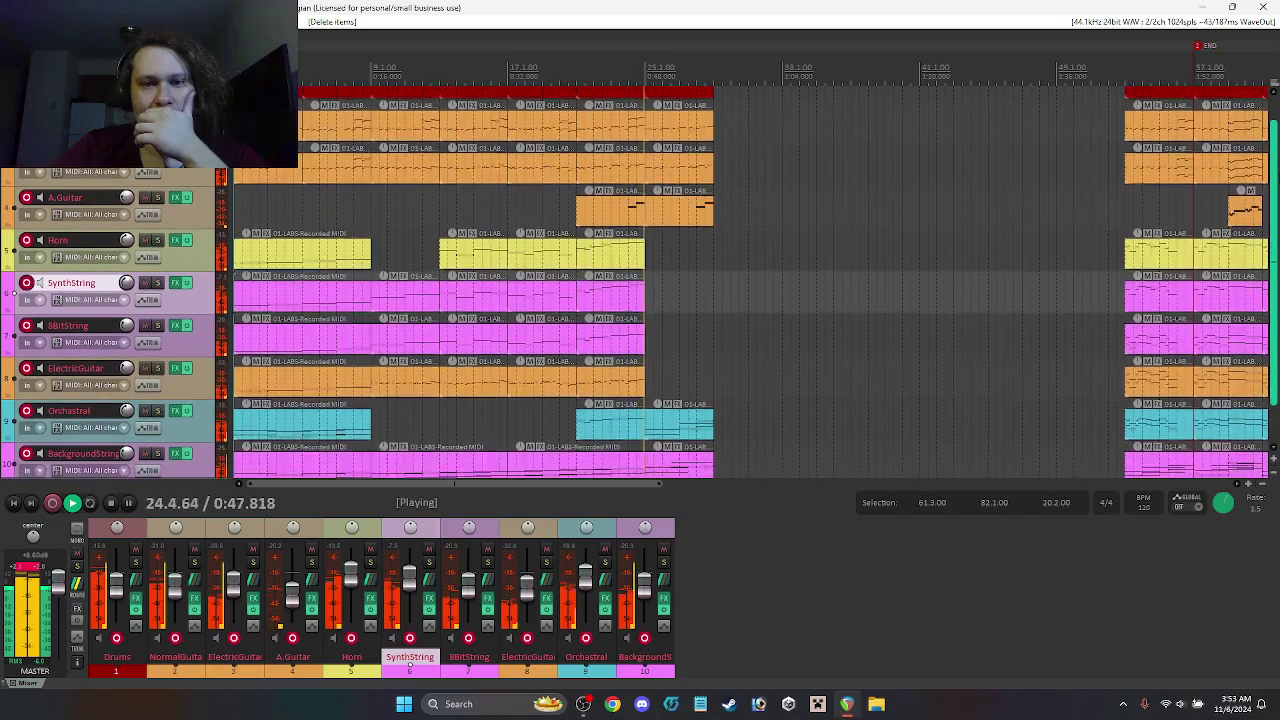
Step: Continue the playback through bars 25 to 28 while looking over the lower tracks, and stop it
{"action": "scroll", "coordinate": [1277, 148], "scroll_direction": "down", "scroll_amount": 1}
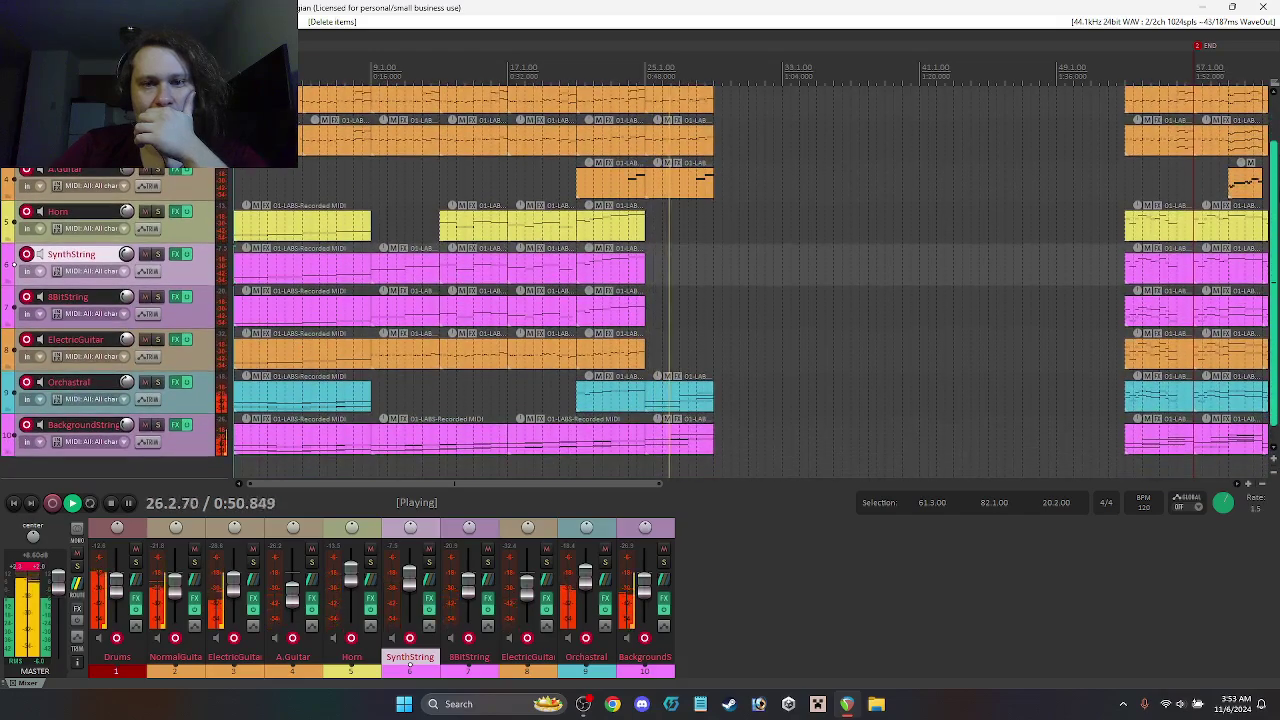
{"action": "scroll", "coordinate": [1277, 148], "scroll_direction": "down", "scroll_amount": 1}
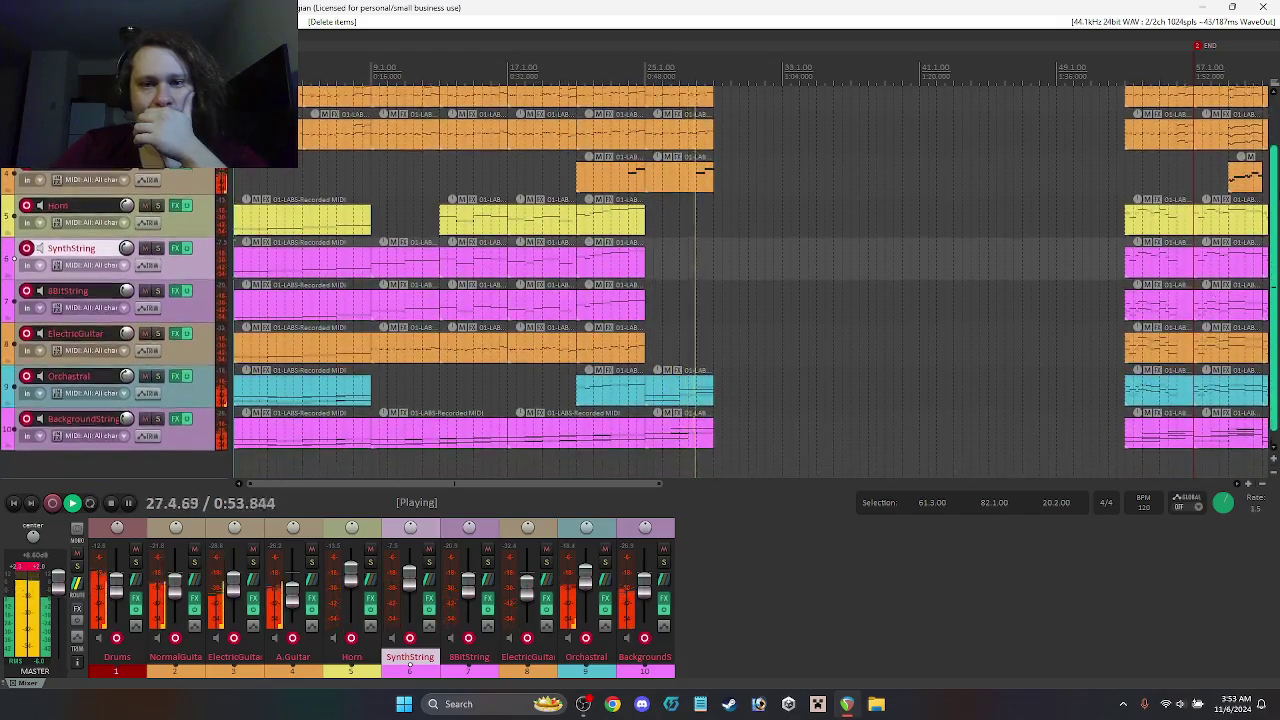
{"action": "key", "text": "space"}
{"action": "scroll", "coordinate": [703, 170], "scroll_direction": "up", "scroll_amount": 2}
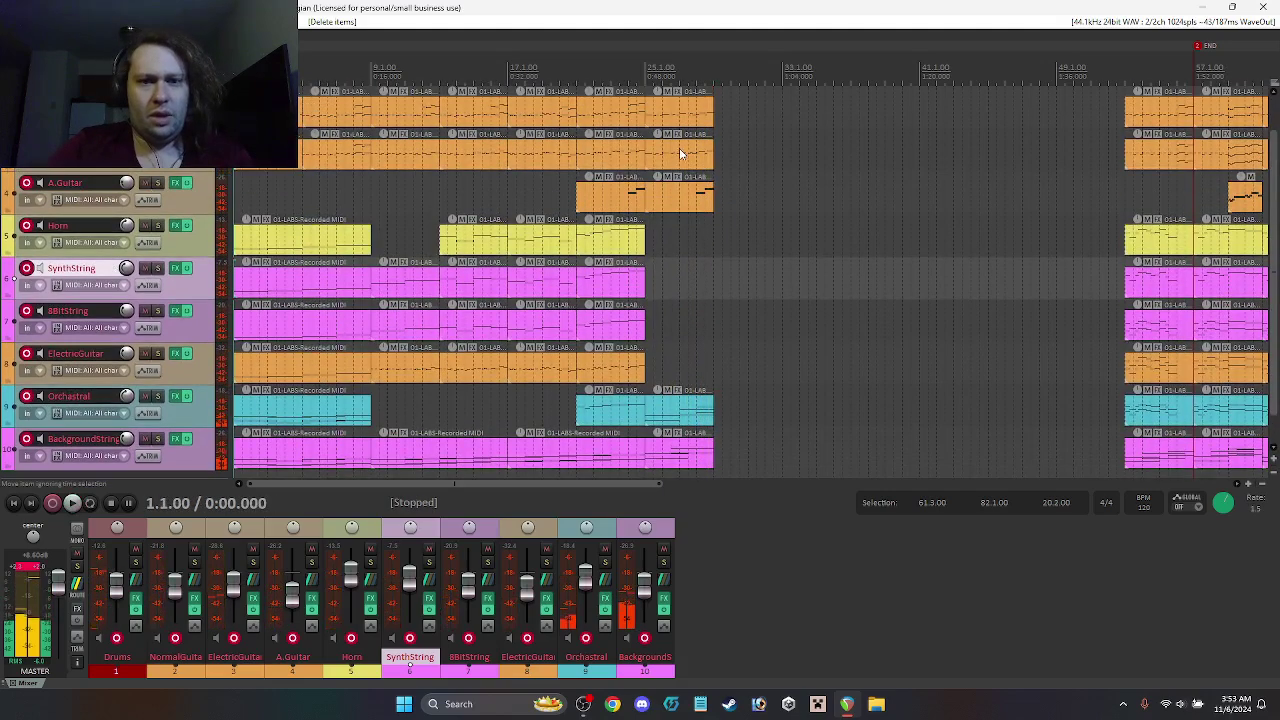
Step: Copy the NormalGuitar item at bar 25 onto the 8BitString track, then try it on SynthString, playing each from bar 25
{"action": "left_click_drag", "start_coordinate": [675, 108], "coordinate": [688, 325]}
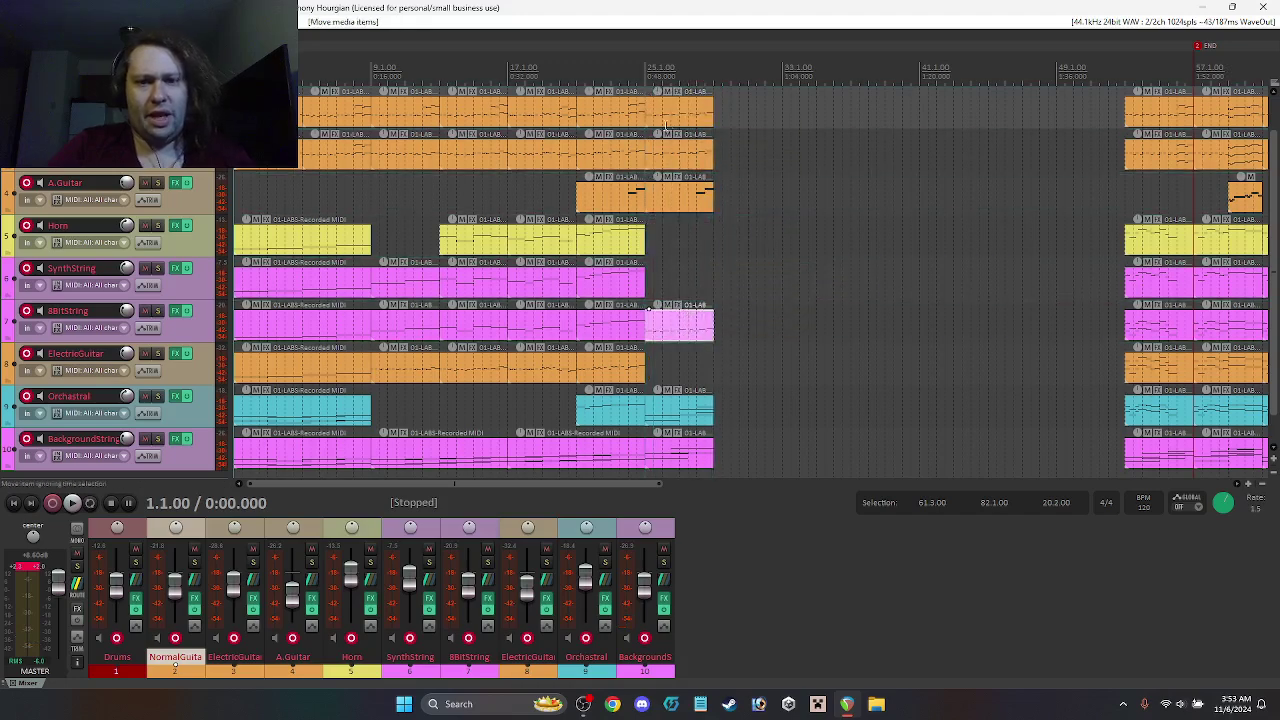
{"action": "key", "text": "space"}
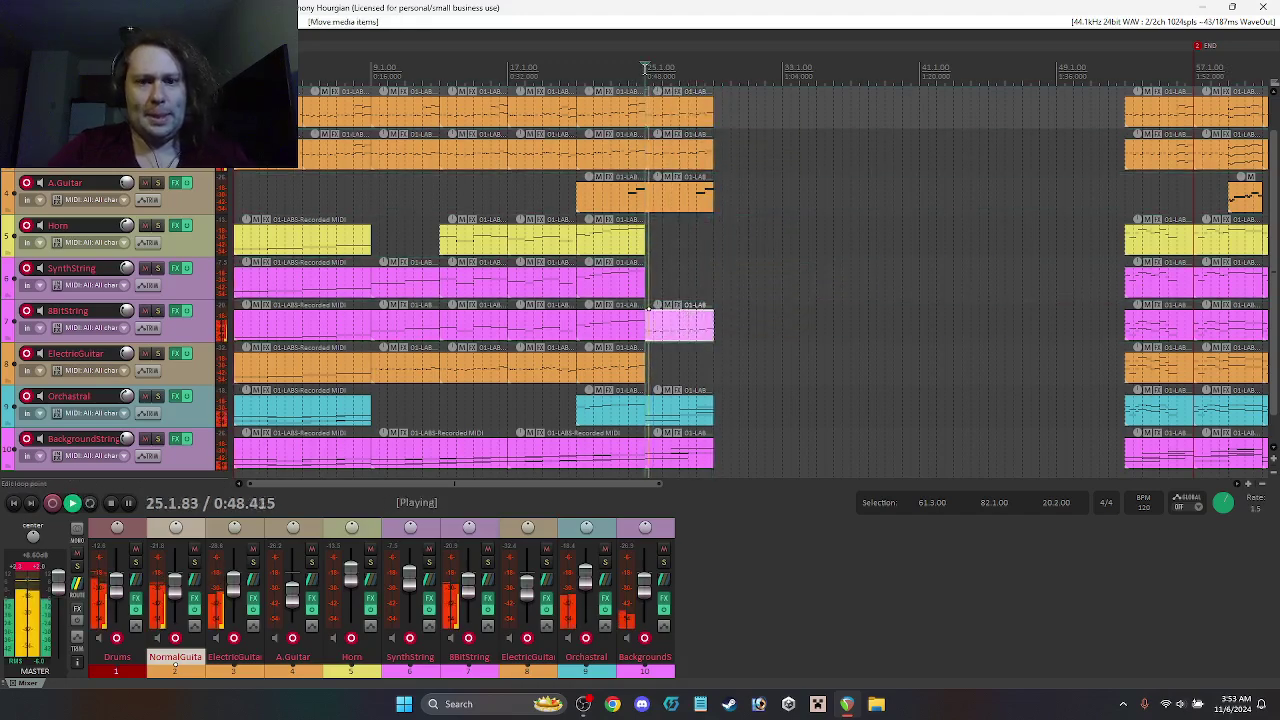
{"action": "key", "text": "space"}
{"action": "left_click", "coordinate": [686, 325]}
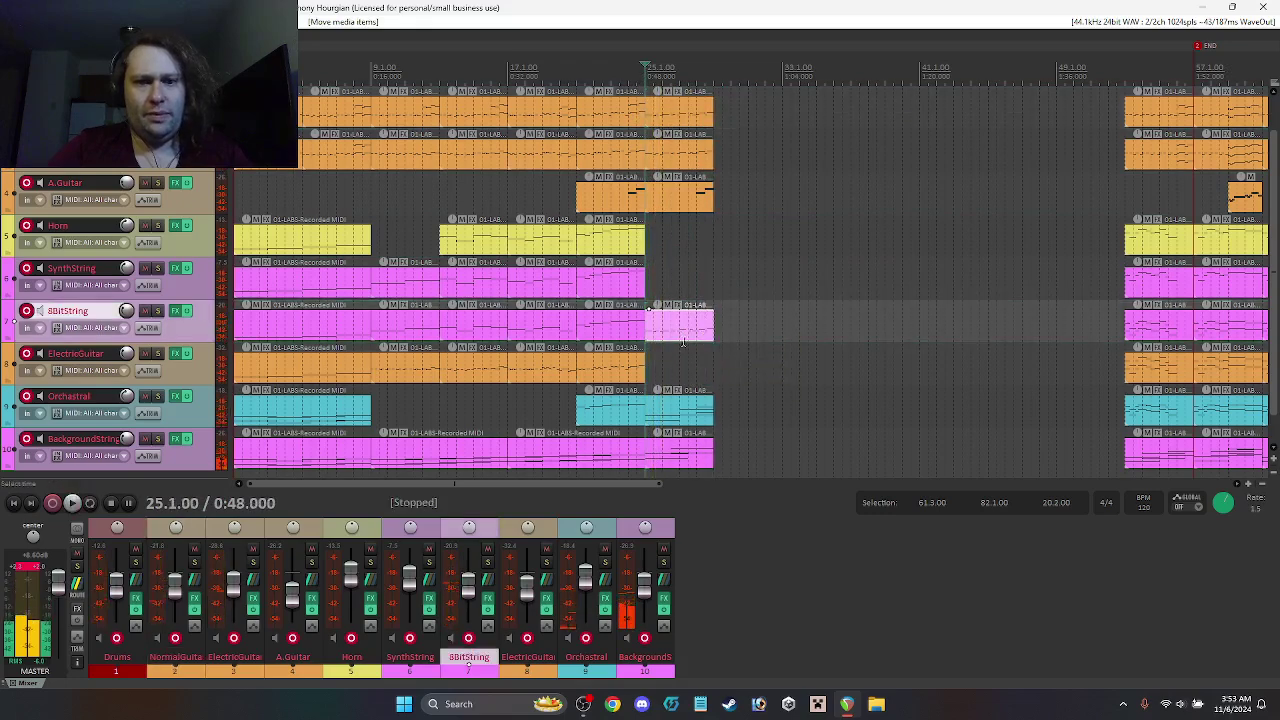
{"action": "left_click_drag", "start_coordinate": [686, 297], "coordinate": [690, 287]}
{"action": "key", "text": "space"}
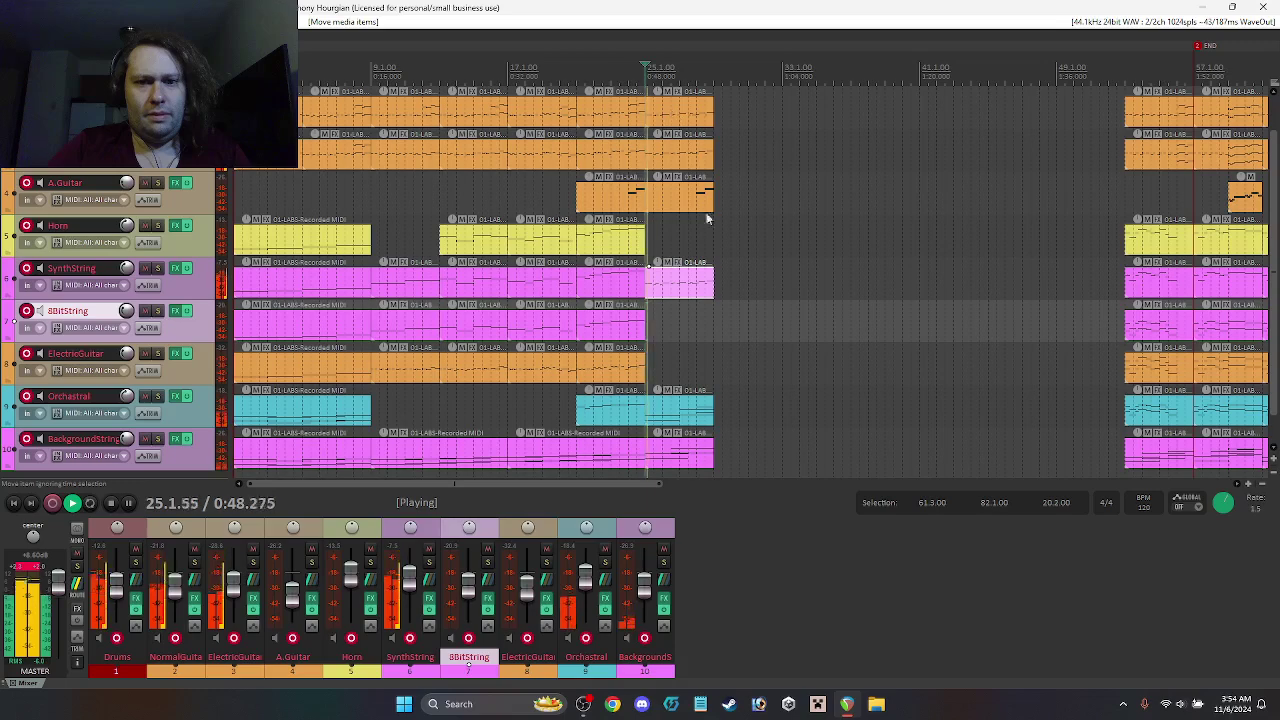
{"action": "key", "text": "space"}
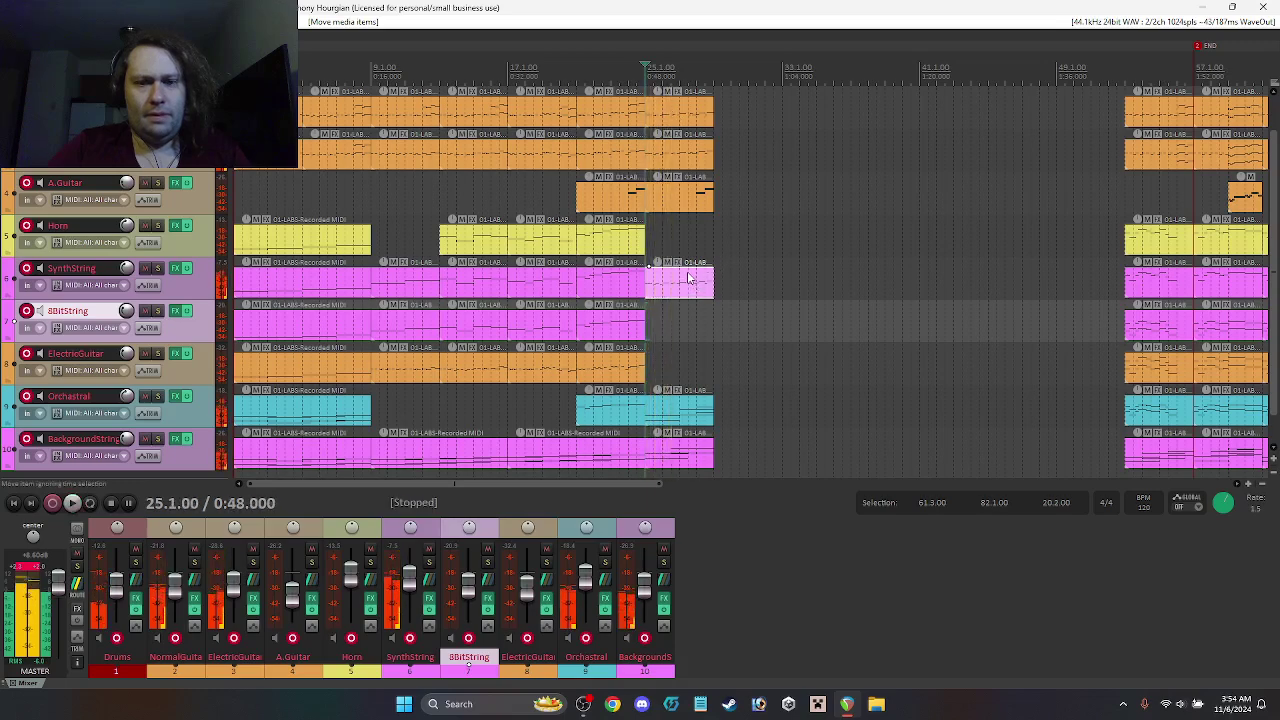
Step: Move the copied guitar item from SynthString to the ElectricGuitar track below 8BitString at bar 25 and play it
{"action": "left_click", "coordinate": [690, 287]}
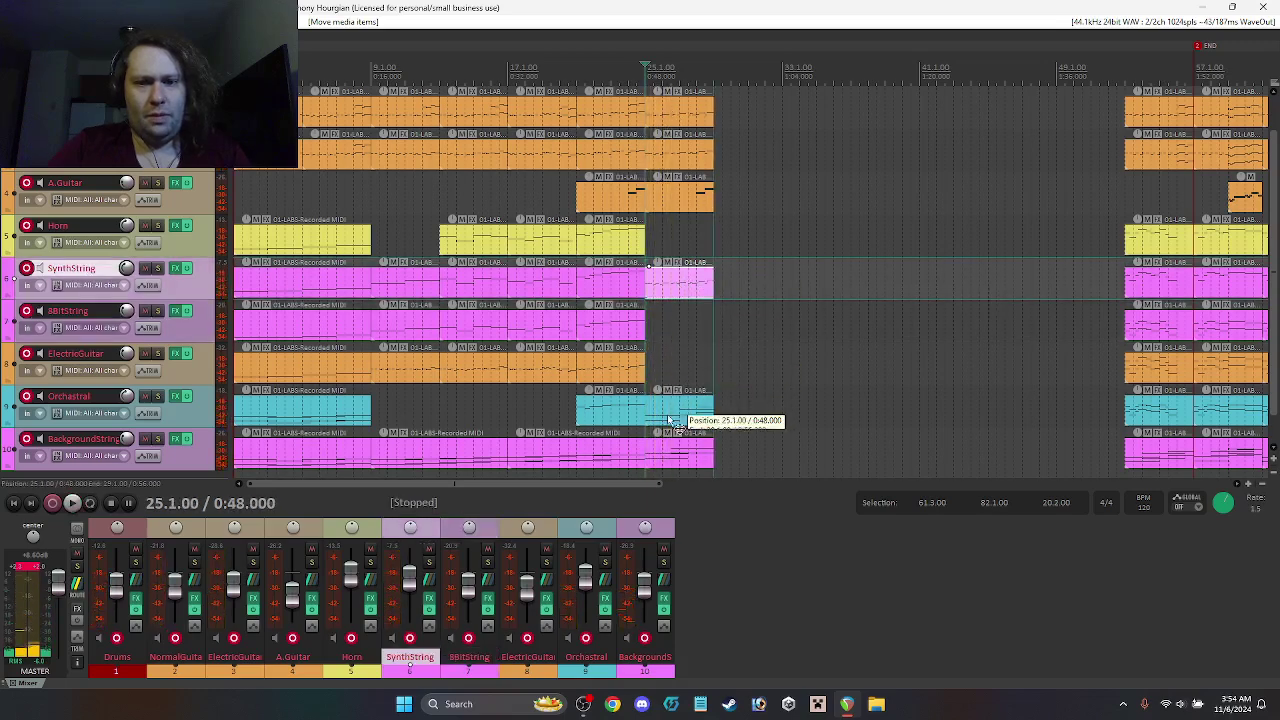
{"action": "left_click_drag", "start_coordinate": [674, 279], "coordinate": [676, 388]}
{"action": "key", "text": "space"}
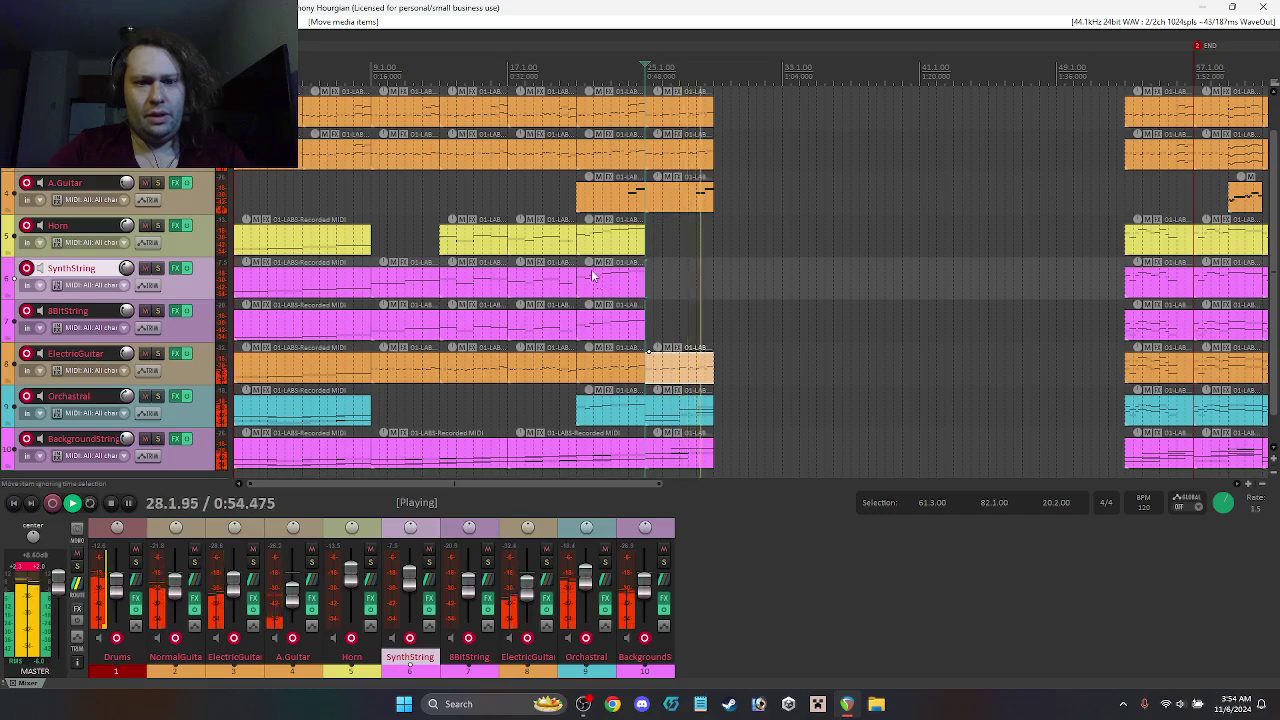
{"action": "key", "text": "space"}
Step: Copy the opening Horn item to bar 25 on the same track and open the copy in the MIDI editor
{"action": "left_click", "coordinate": [278, 243]}
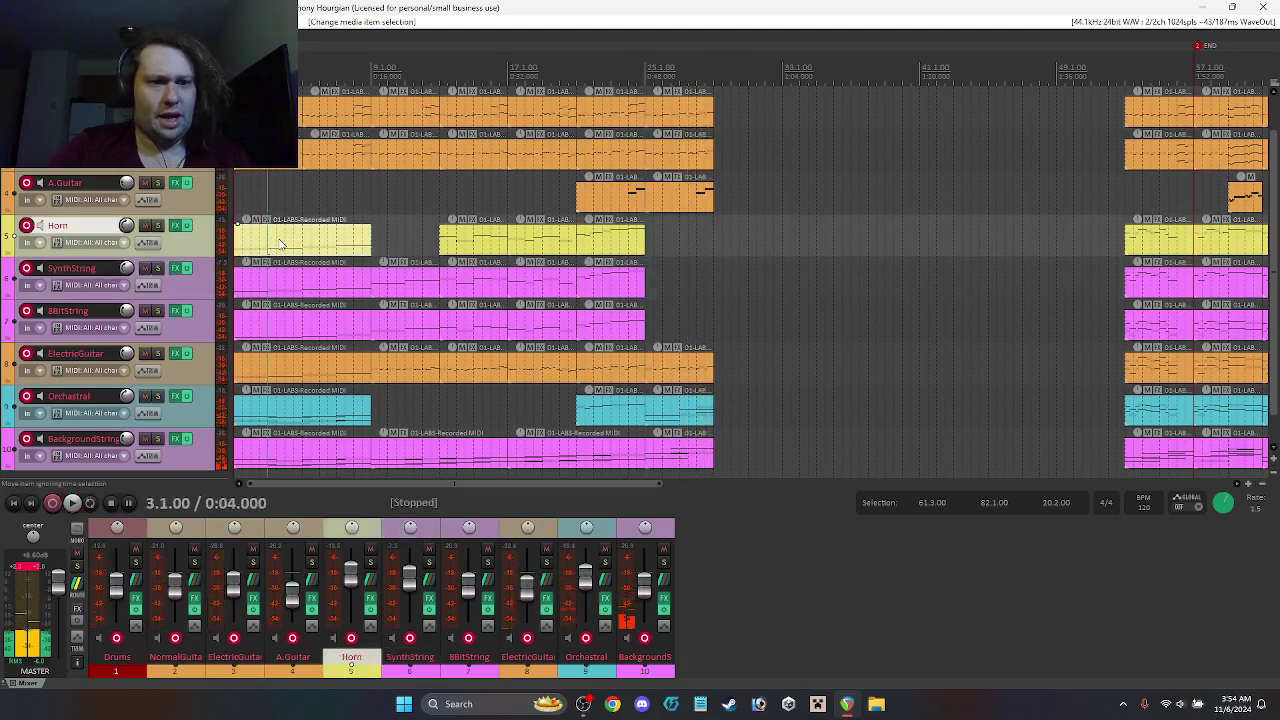
{"action": "left_click_drag", "start_coordinate": [272, 248], "coordinate": [714, 254]}
{"action": "double_click", "coordinate": [714, 254]}
Step: Delete the Horn notes starting at bars 29 and 31, close the editor, and shorten the item to end at bar 29
{"action": "left_click", "coordinate": [855, 414]}
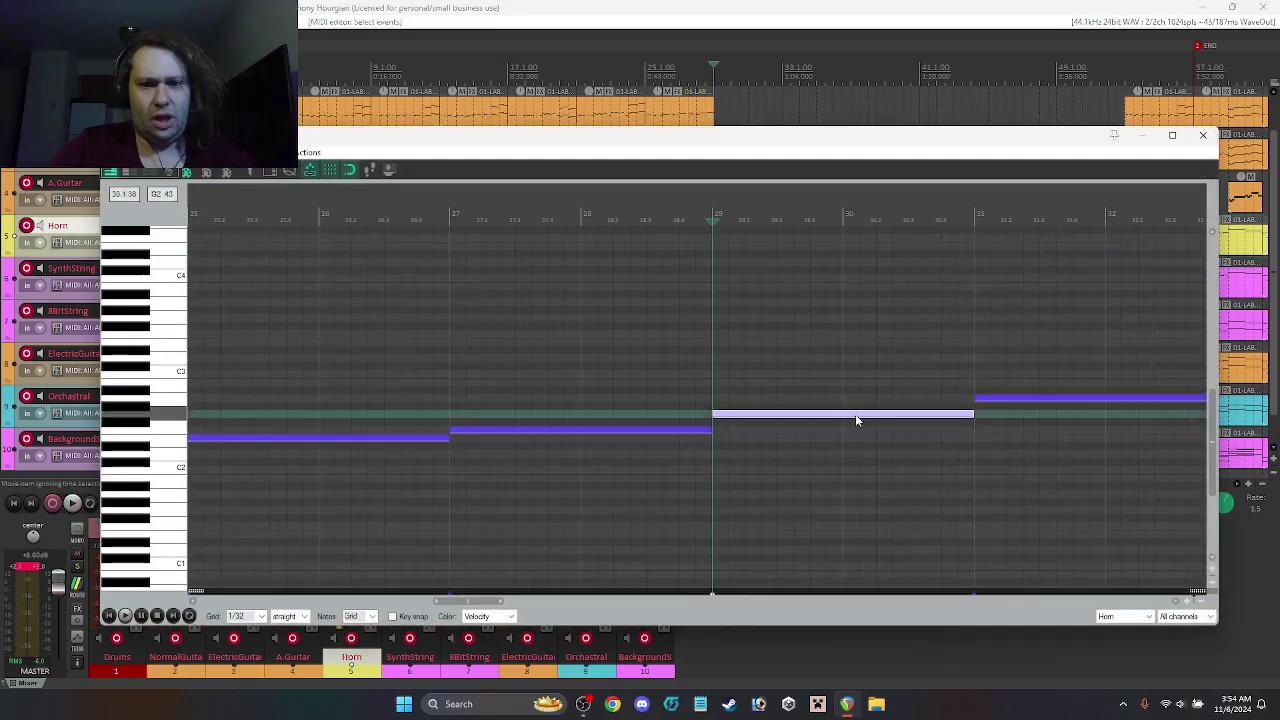
{"action": "left_click", "coordinate": [1009, 399], "text": "ctrl"}
{"action": "key", "text": "Delete"}
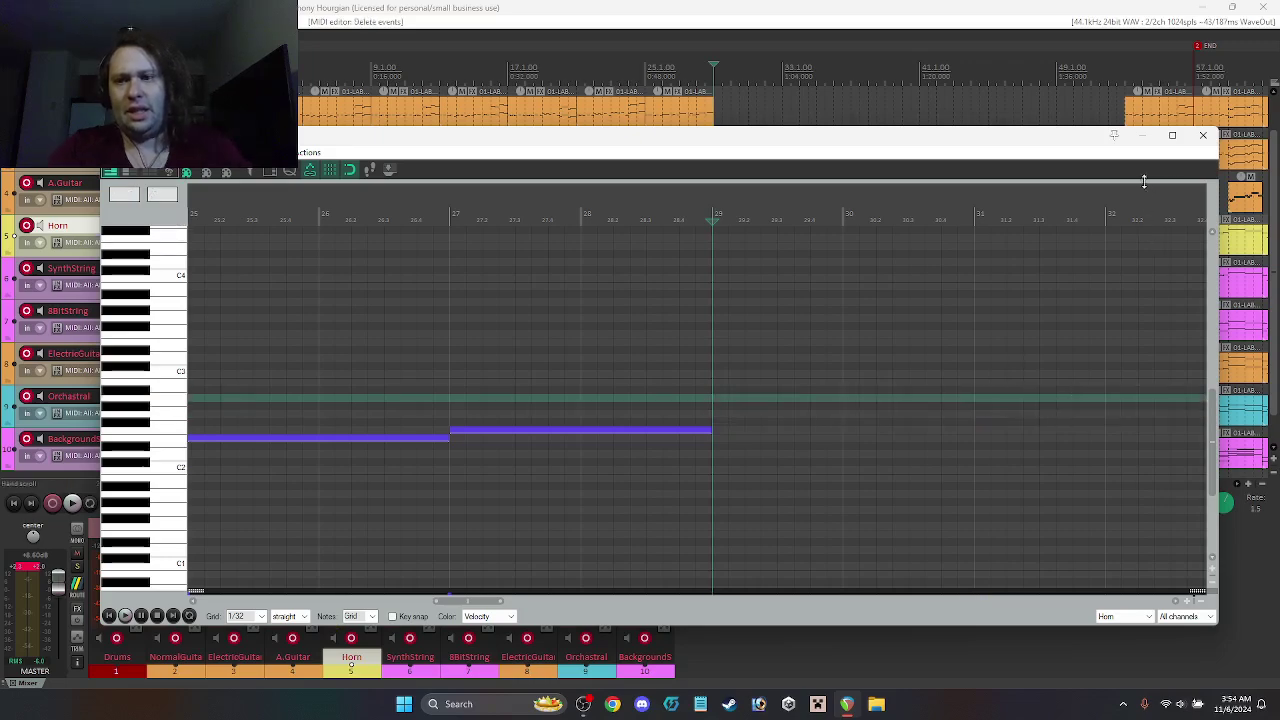
{"action": "left_click", "coordinate": [1204, 136]}
{"action": "left_click_drag", "start_coordinate": [781, 244], "coordinate": [714, 244]}
Step: Examine the notes of the opening SynthString item in the MIDI editor and close it
{"action": "left_click", "coordinate": [296, 284]}
{"action": "key", "text": "question"}
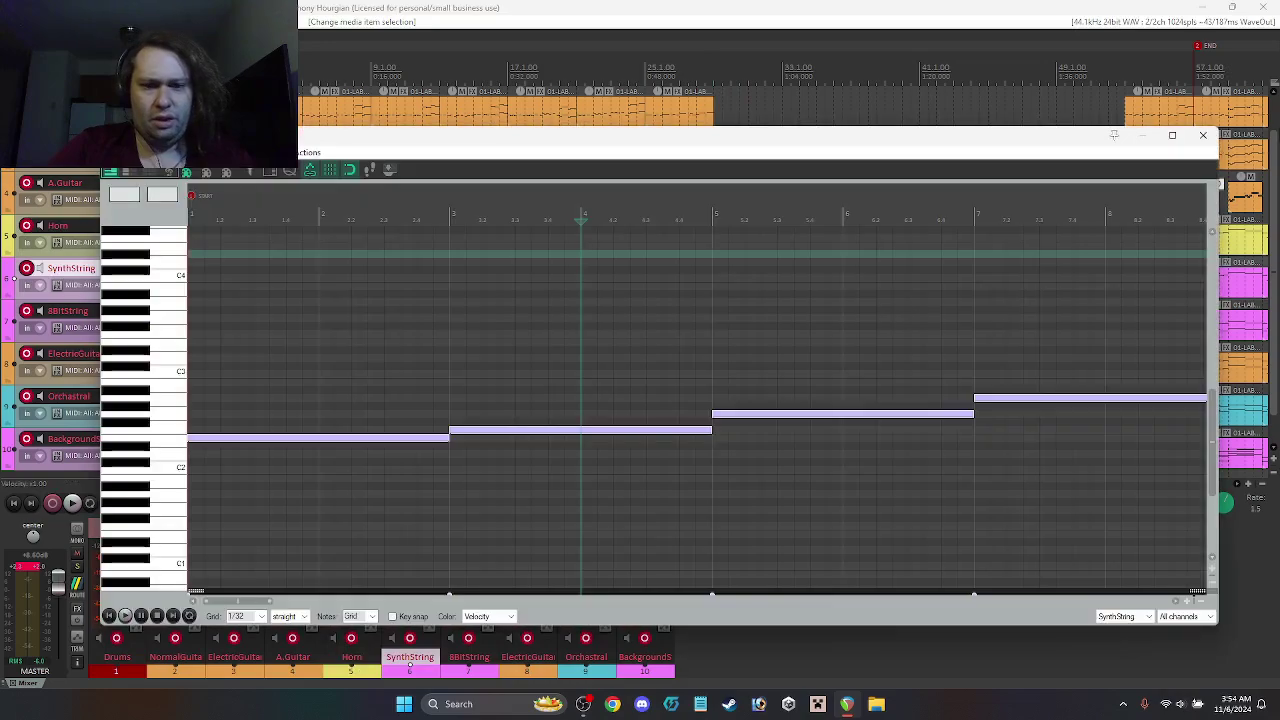
{"action": "left_click", "coordinate": [1203, 135]}
Step: Copy the shortened Horn item onto the SynthString and 8BitString tracks at bar 25 and play from bar 25
{"action": "left_click_drag", "start_coordinate": [683, 242], "coordinate": [686, 362]}
{"action": "key", "text": "ctrl+z"}
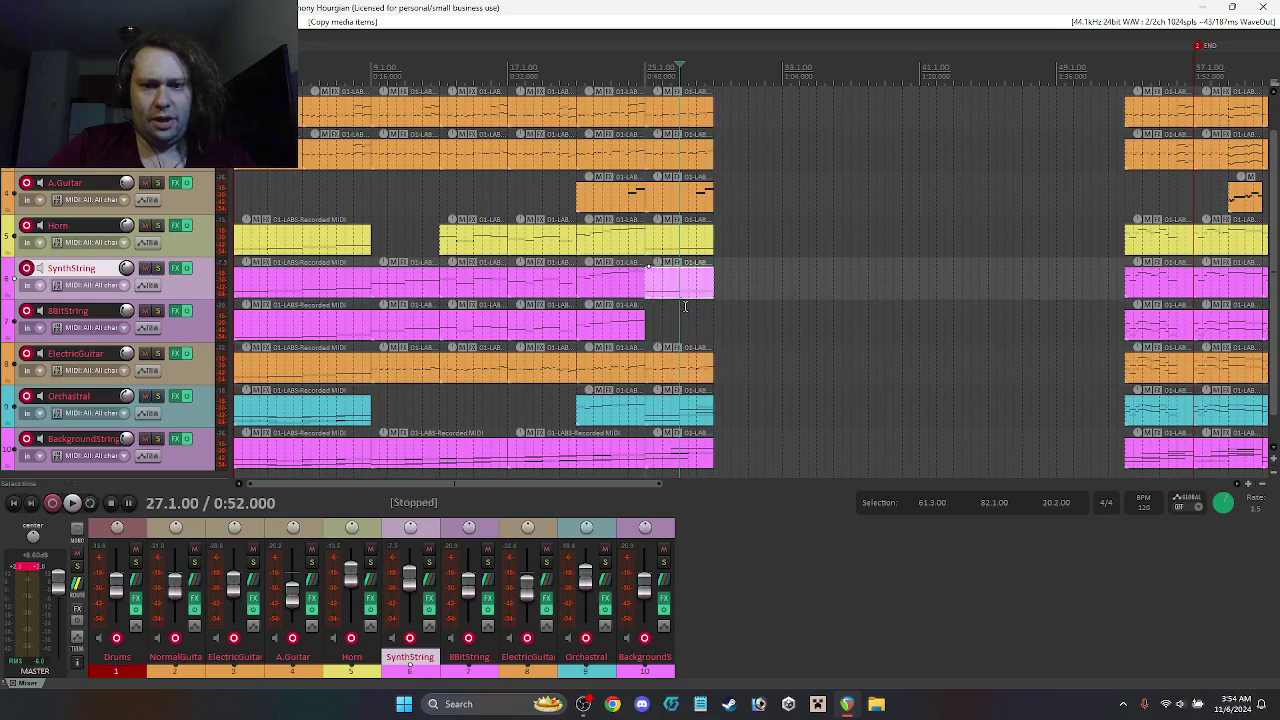
{"action": "left_click_drag", "start_coordinate": [686, 291], "coordinate": [686, 326]}
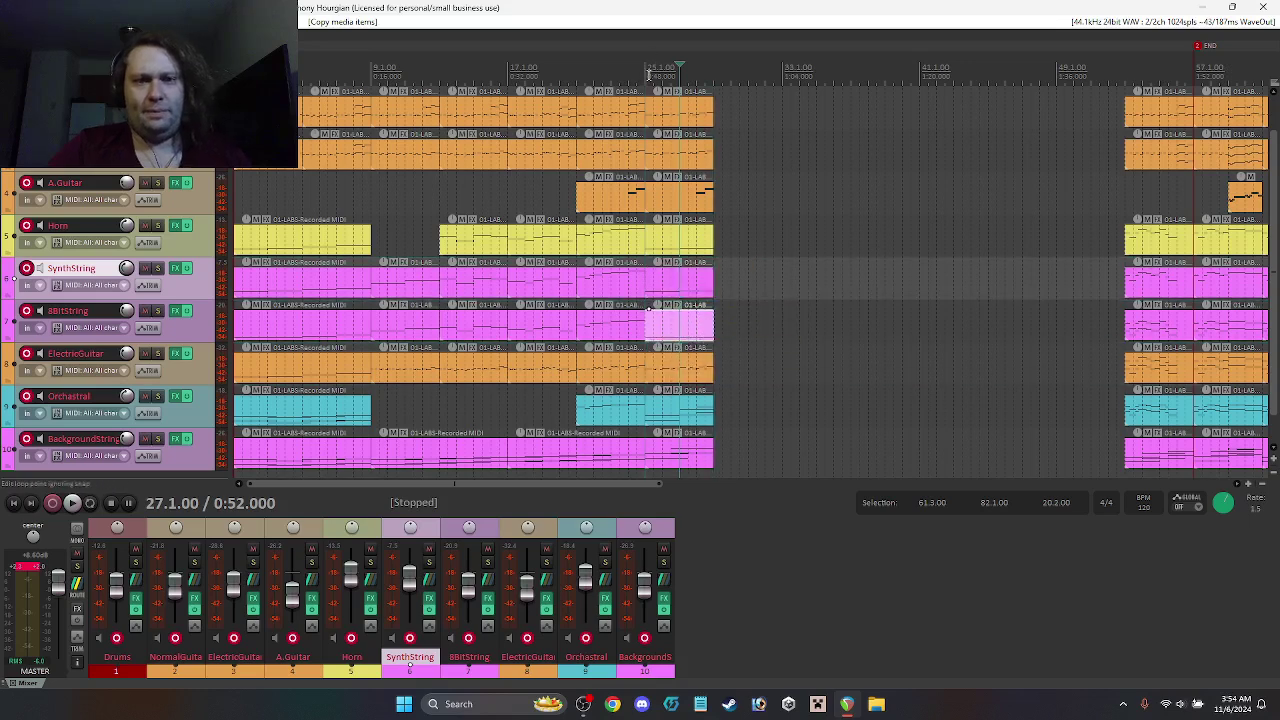
{"action": "left_click", "coordinate": [646, 70]}
{"action": "key", "text": "space"}
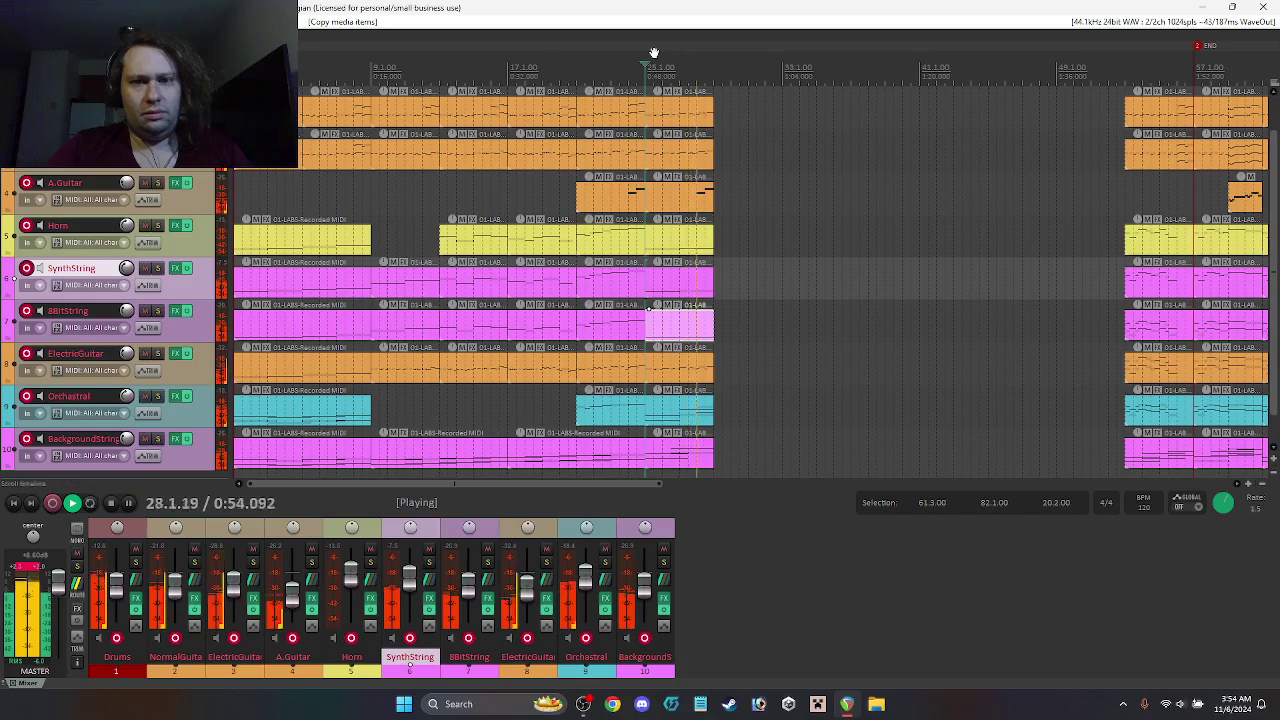
{"action": "key", "text": "space"}
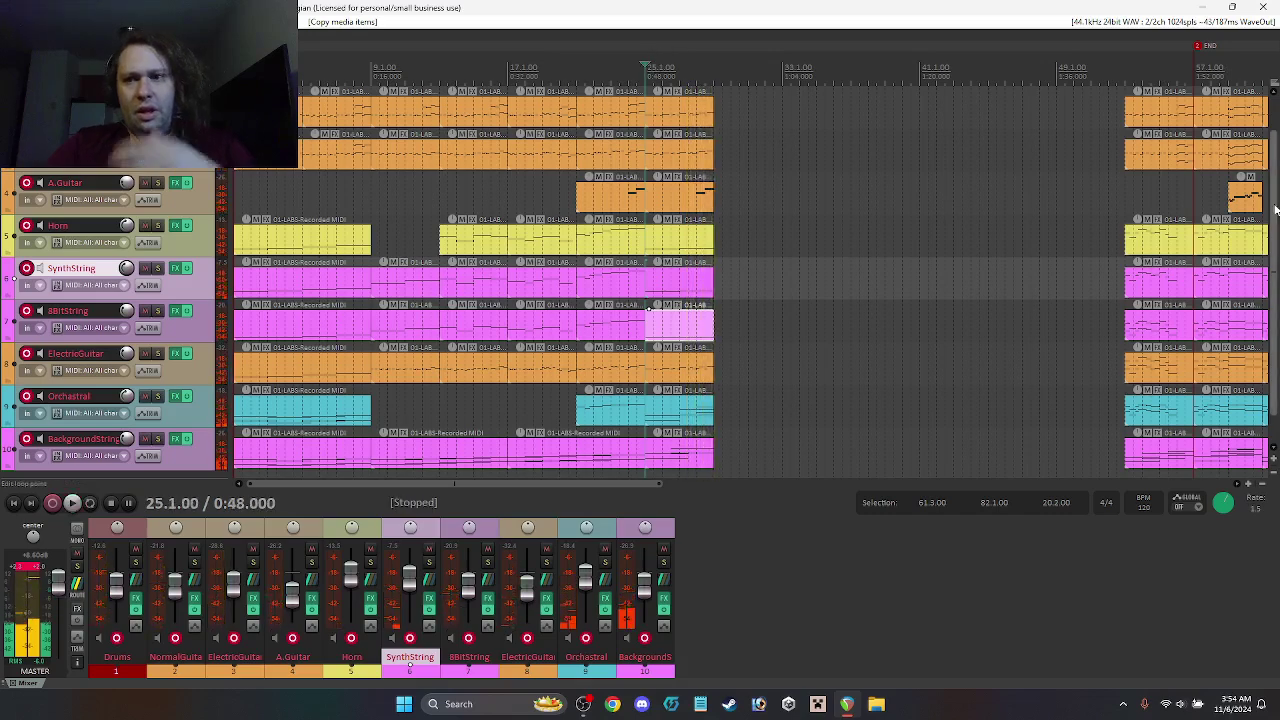
Step: Play the song from the beginning through bar 28 and look over all the tracks
{"action": "scroll", "coordinate": [1270, 165], "scroll_direction": "up", "scroll_amount": 1}
{"action": "scroll", "coordinate": [1268, 172], "scroll_direction": "down", "scroll_amount": 2}
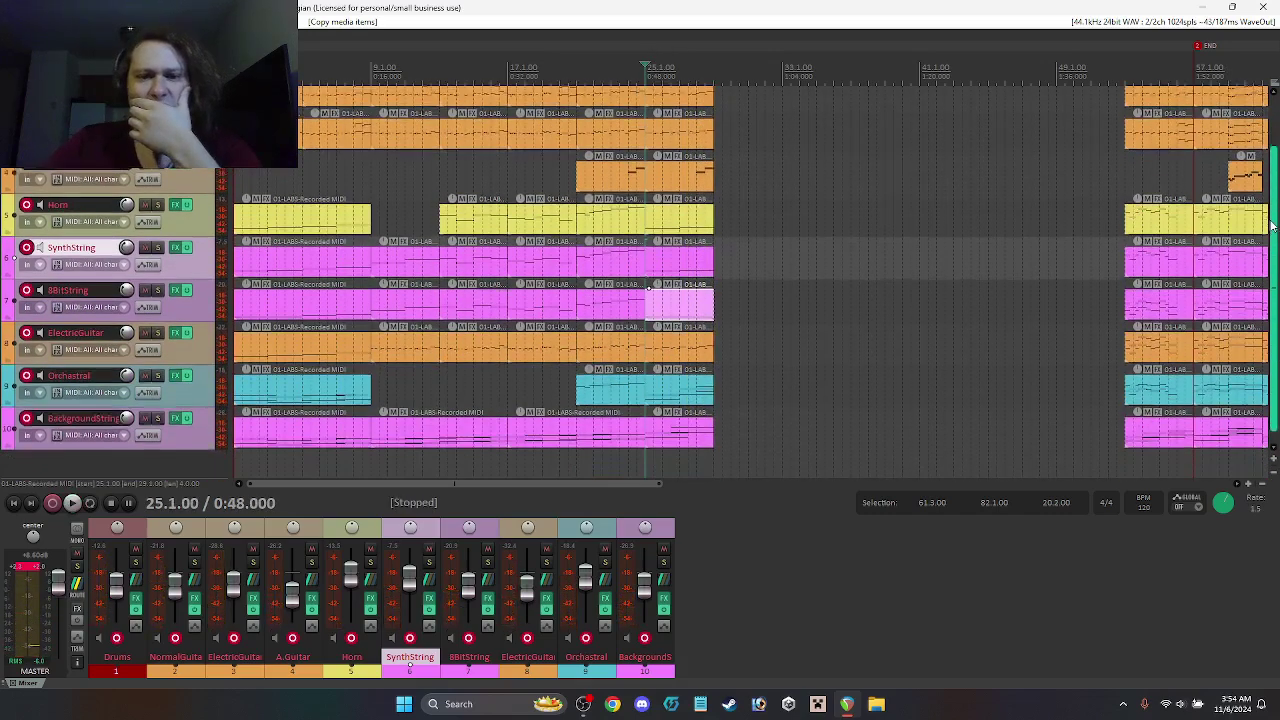
{"action": "key", "text": "space"}
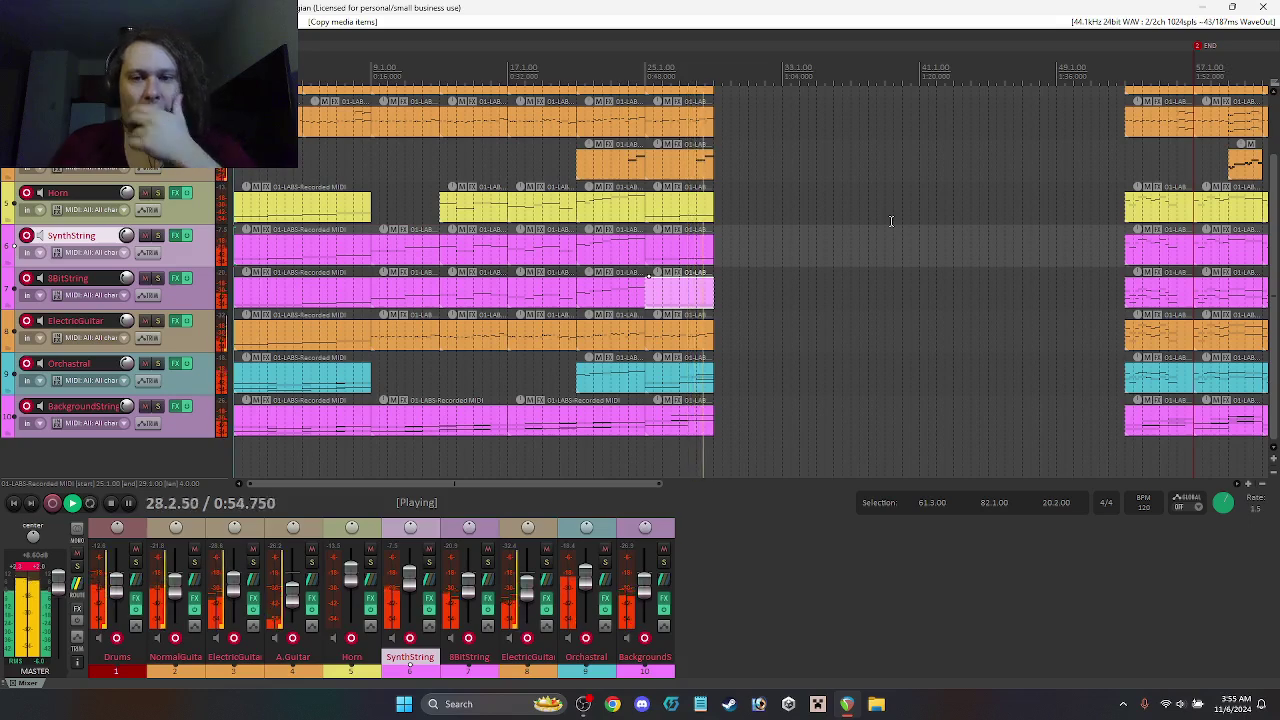
Step: Play the existing section from bar 53 to about bar 55 and stop
{"action": "left_click", "coordinate": [1124, 77]}
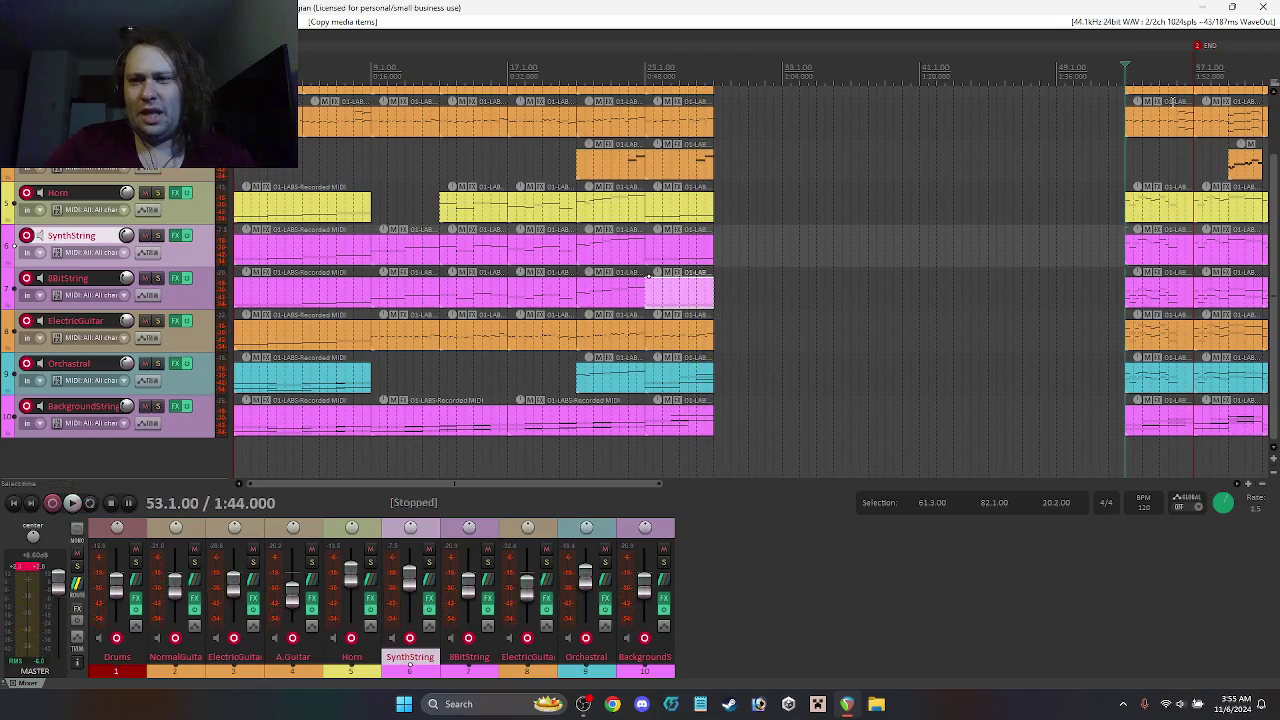
{"action": "left_click_drag", "start_coordinate": [622, 482], "coordinate": [782, 510]}
{"action": "key", "text": "space"}
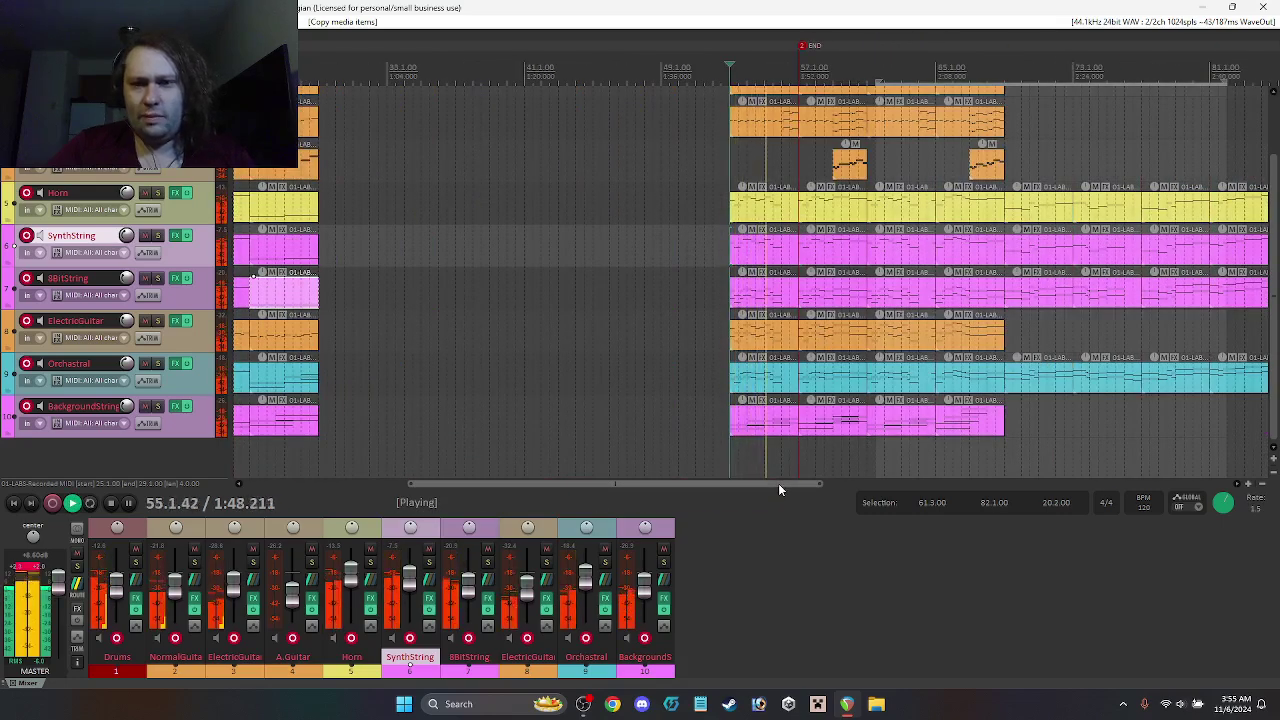
{"action": "key", "text": "space"}
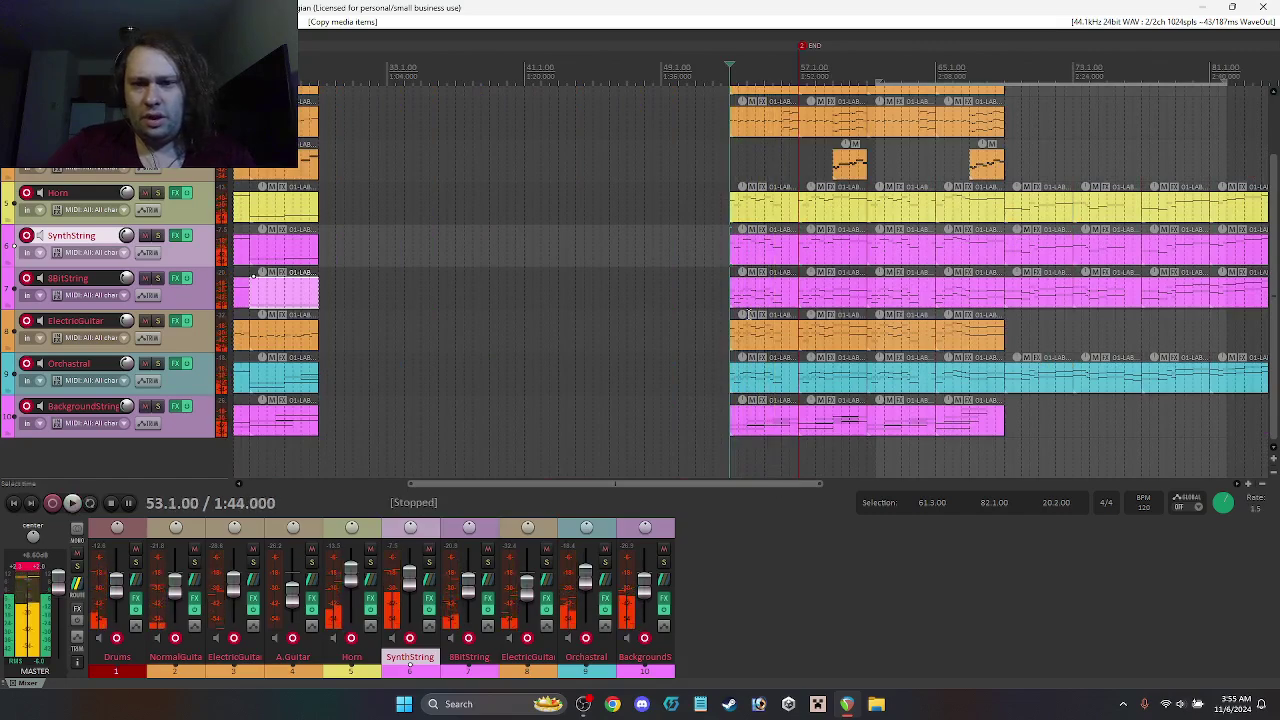
Step: Copy the Horn item from bar 53 to bar 29, play it in the MIDI editor, and close the editor
{"action": "left_click", "coordinate": [768, 215]}
{"action": "left_click_drag", "start_coordinate": [770, 218], "coordinate": [352, 214]}
{"action": "double_click", "coordinate": [360, 212]}
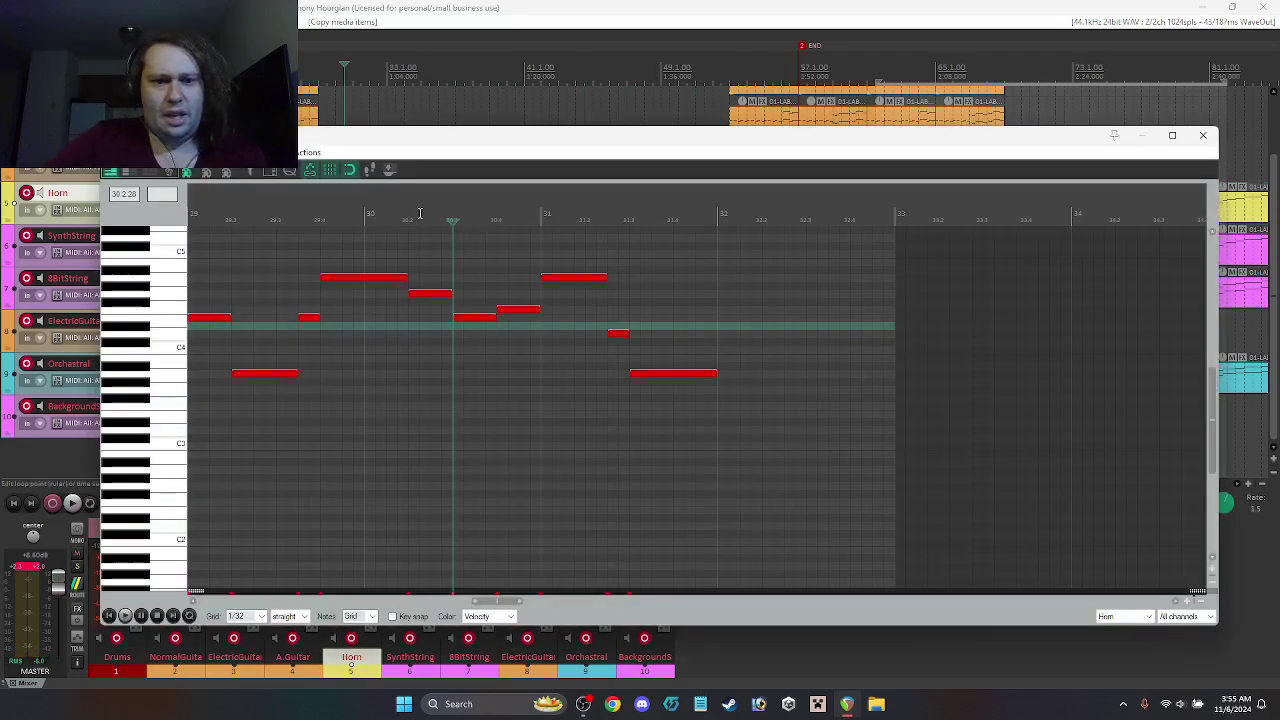
{"action": "key", "text": "space"}
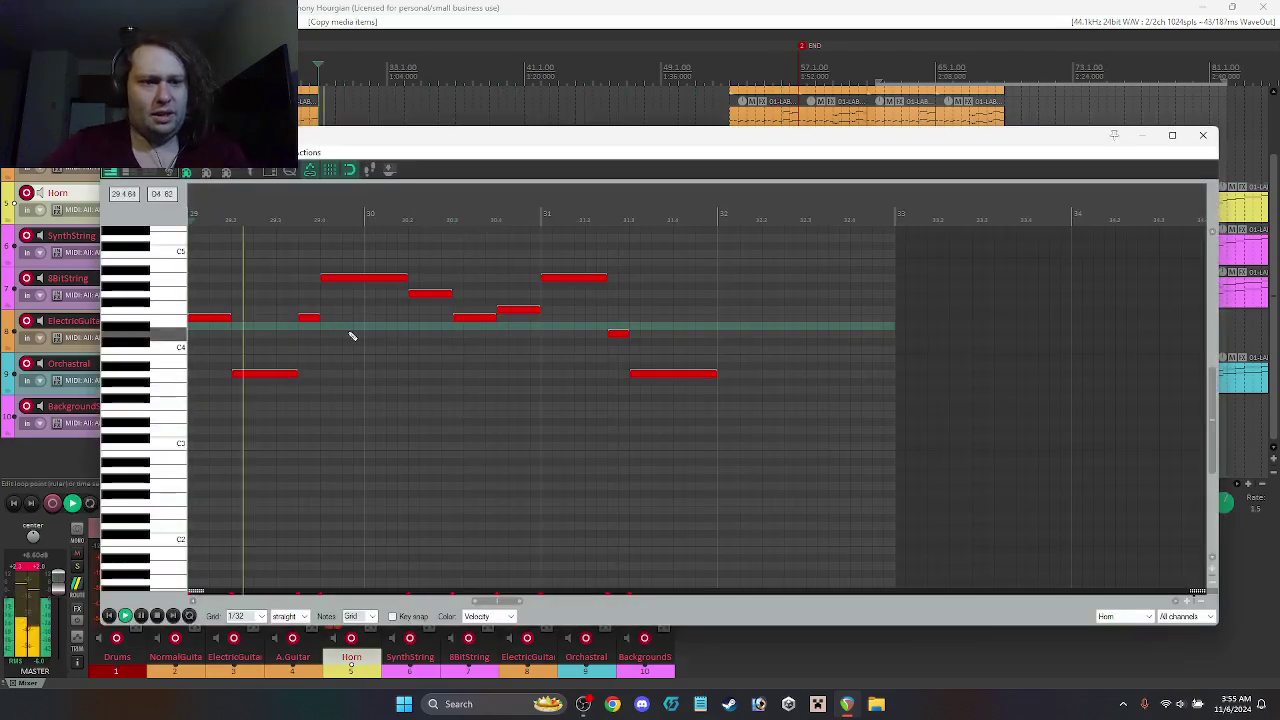
{"action": "key", "text": "space"}
{"action": "left_click", "coordinate": [1204, 137]}
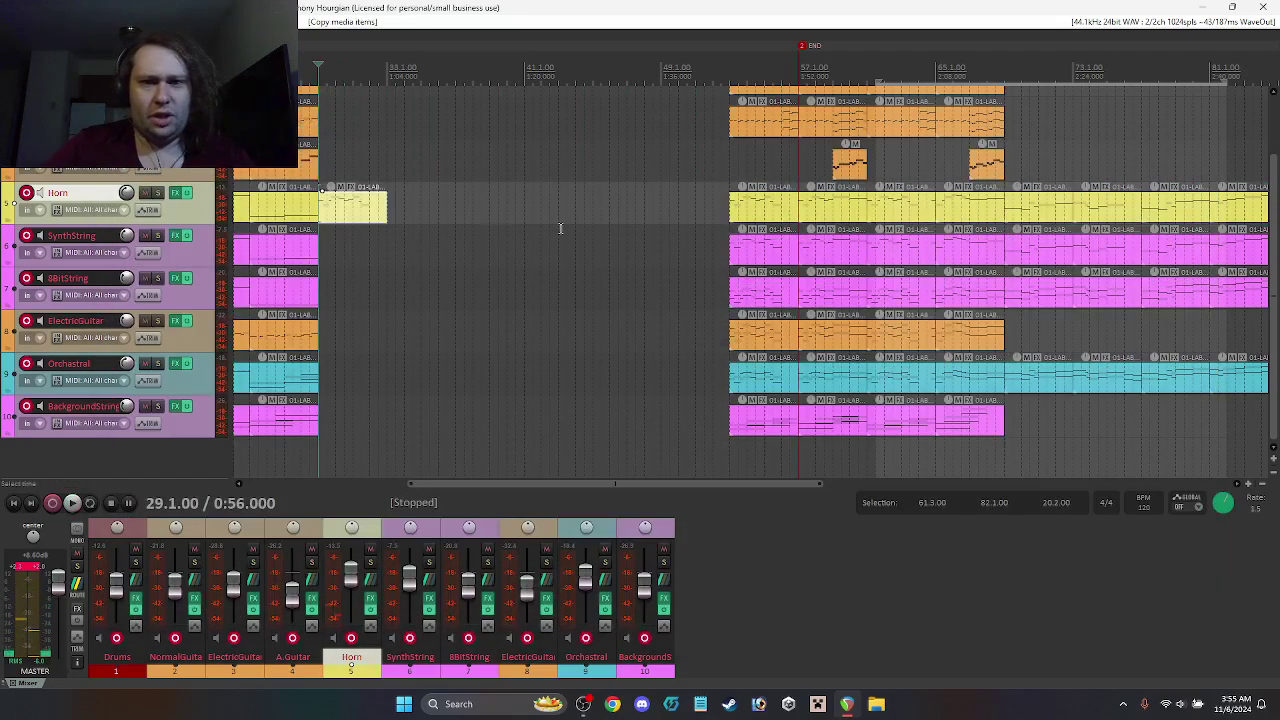
Step: Check the SynthString notes at bar 53, then move the bar 29 Horn copy onto the SynthString track and play it in the MIDI editor
{"action": "double_click", "coordinate": [747, 250]}
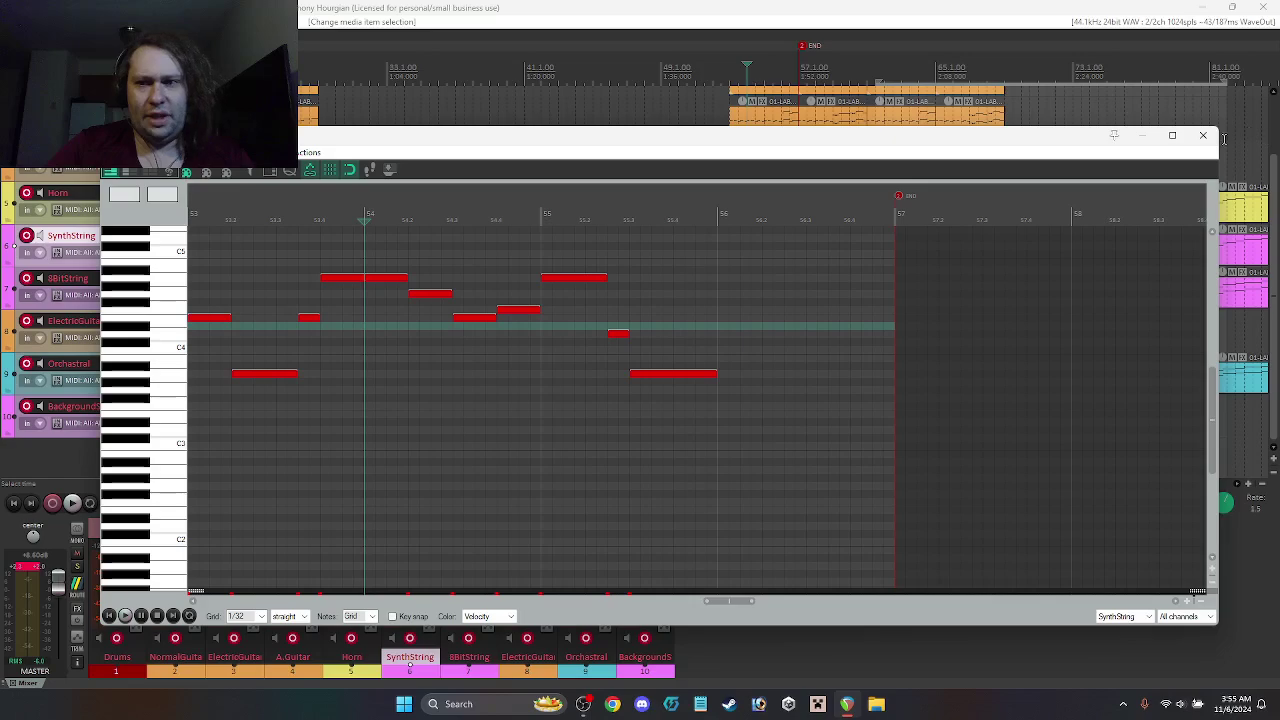
{"action": "left_click", "coordinate": [1203, 134]}
{"action": "left_click", "coordinate": [353, 205]}
{"action": "left_click_drag", "start_coordinate": [353, 272], "coordinate": [352, 252]}
{"action": "double_click", "coordinate": [355, 252]}
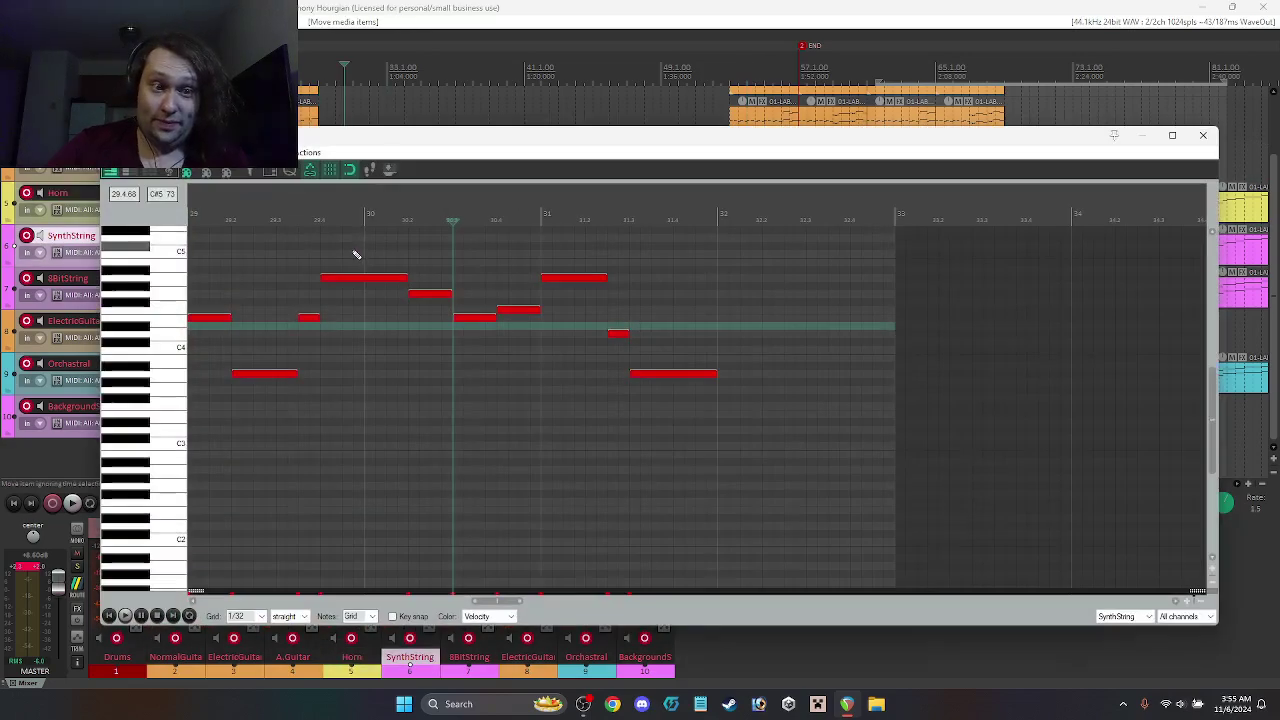
{"action": "key", "text": "space"}
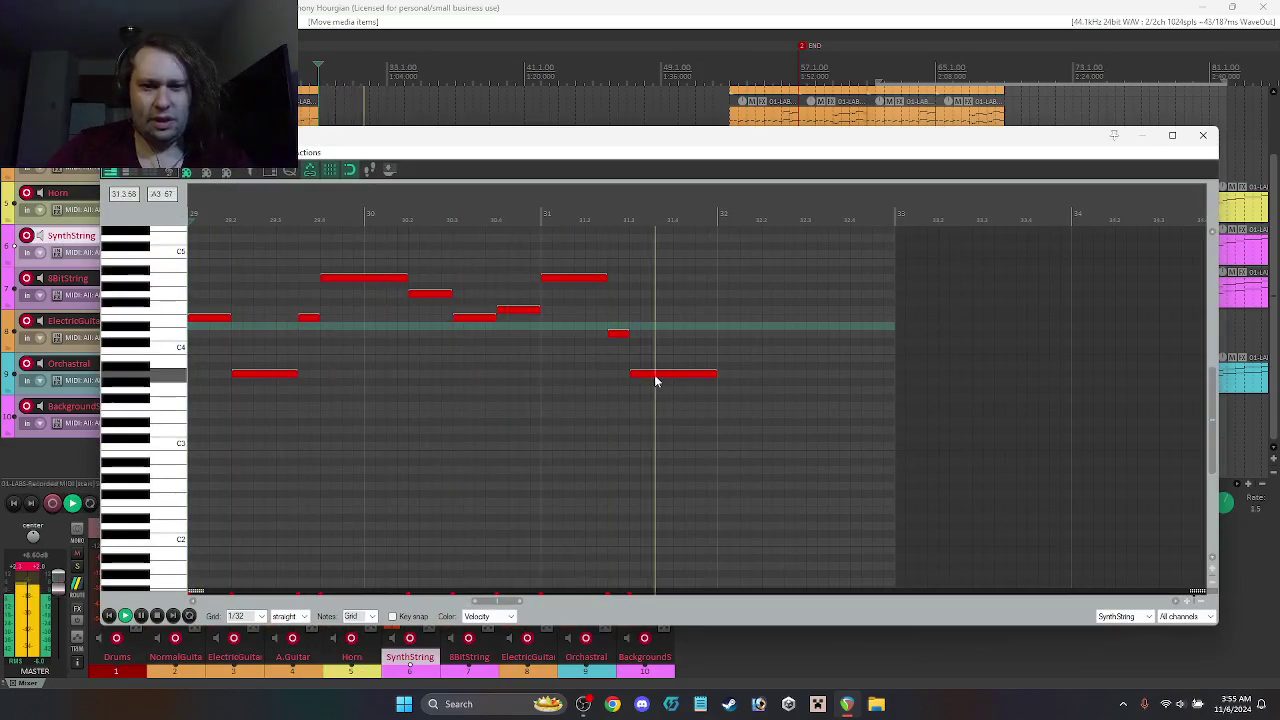
{"action": "key", "text": "space"}
{"action": "left_click", "coordinate": [1213, 136]}
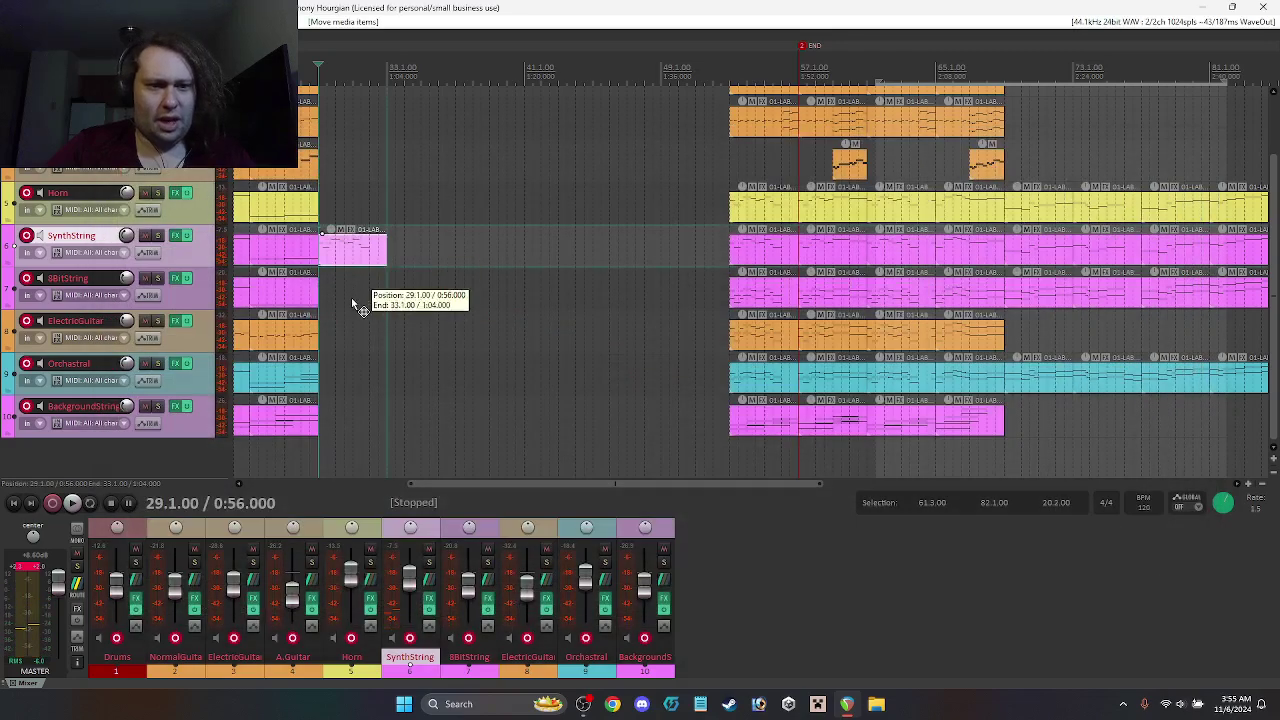
Step: Try the bar 29 item on the 8BitString track, playing it in the MIDI editor and selecting its last A3 note
{"action": "double_click", "coordinate": [349, 293]}
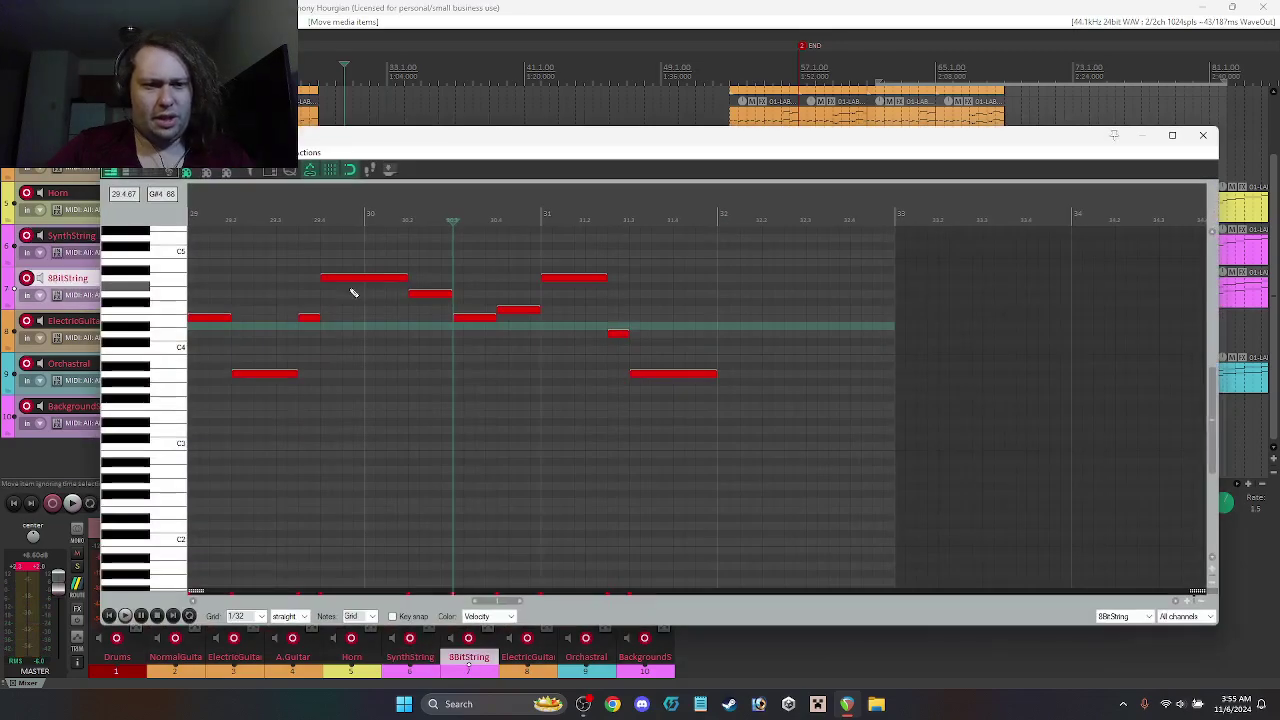
{"action": "key", "text": "space"}
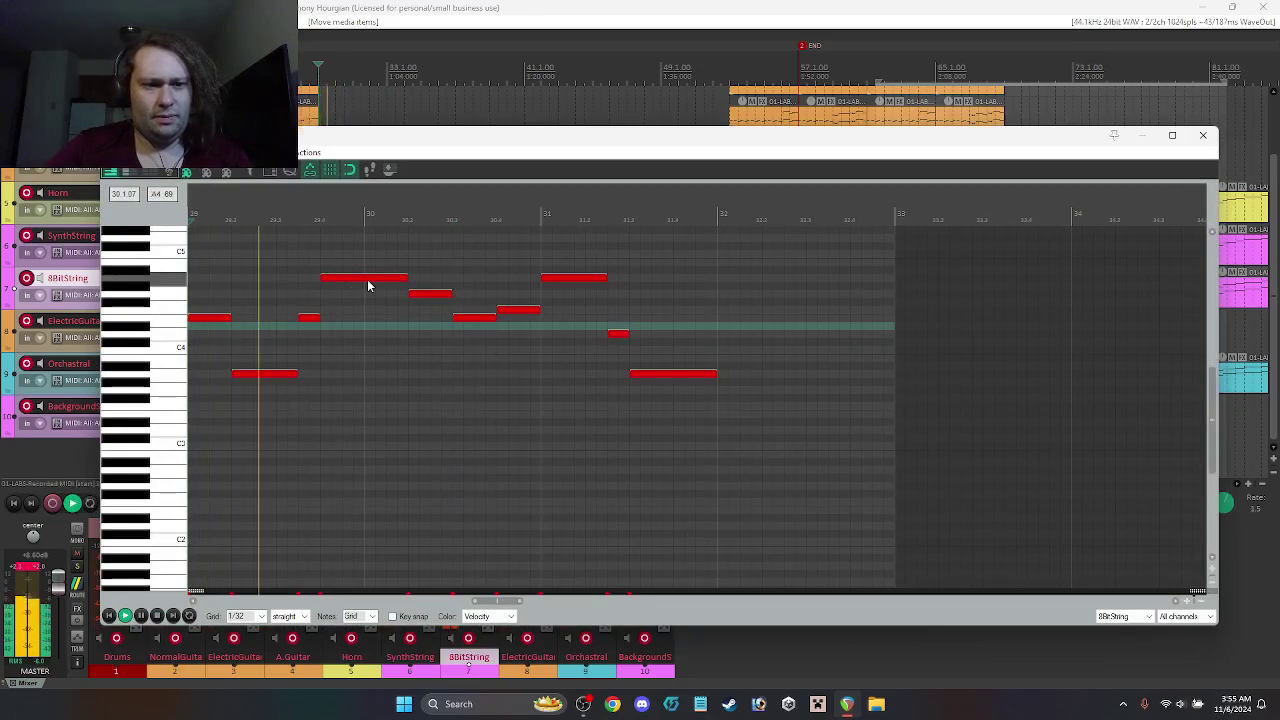
{"action": "key", "text": "space"}
{"action": "left_click", "coordinate": [655, 374]}
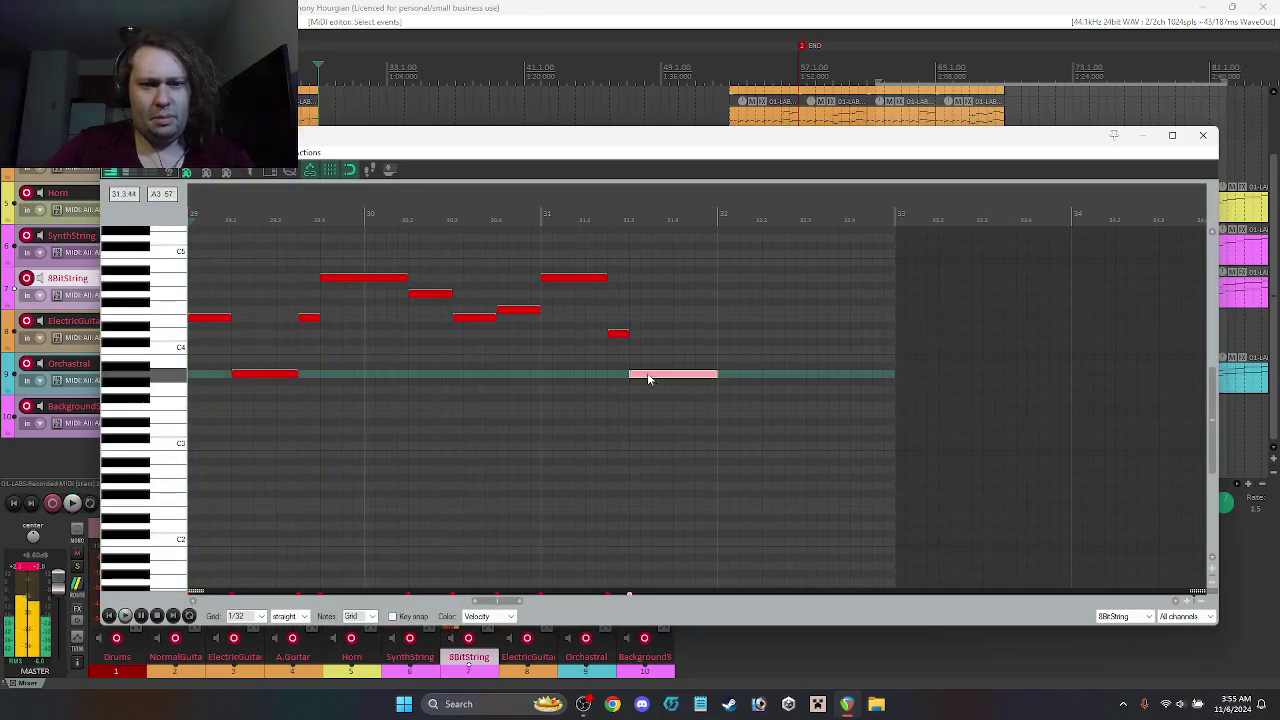
{"action": "left_click", "coordinate": [1203, 135]}
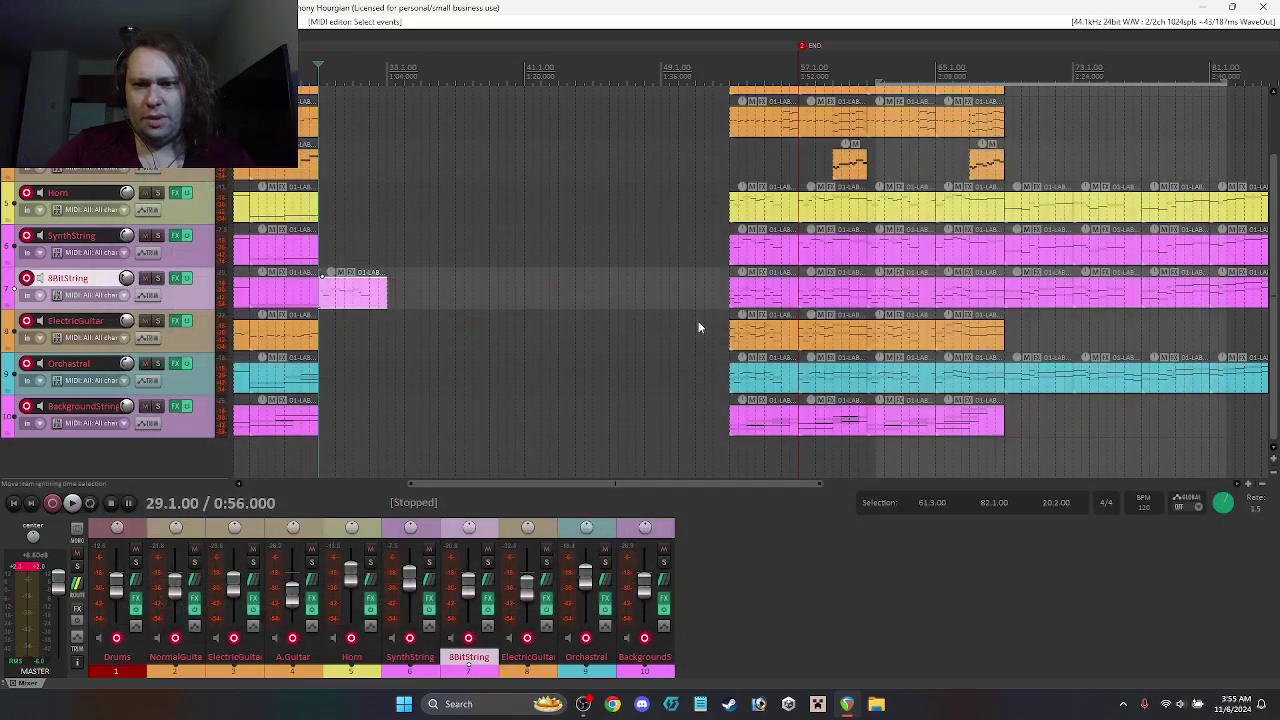
Step: Move the bar 29 item back to the SynthString track, delete every note after its first E4, and play it
{"action": "left_click_drag", "start_coordinate": [391, 300], "coordinate": [388, 257]}
{"action": "double_click", "coordinate": [370, 250]}
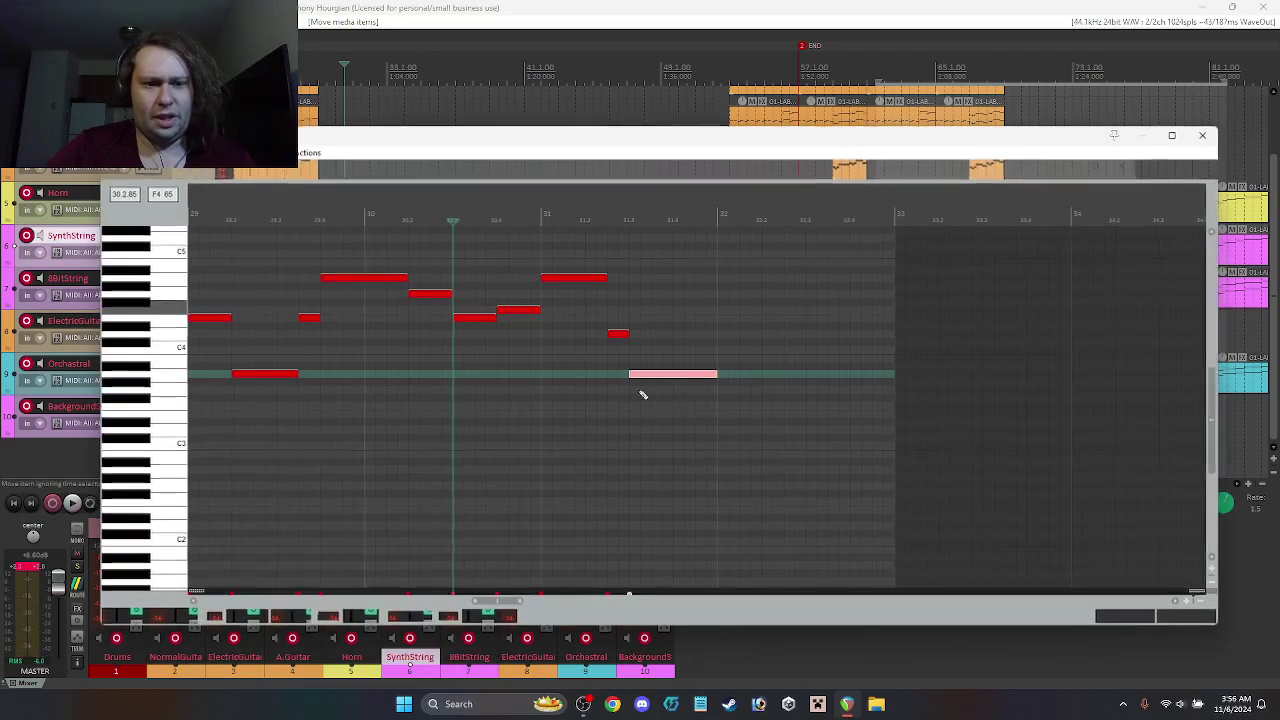
{"action": "left_click", "coordinate": [366, 283], "text": "shift"}
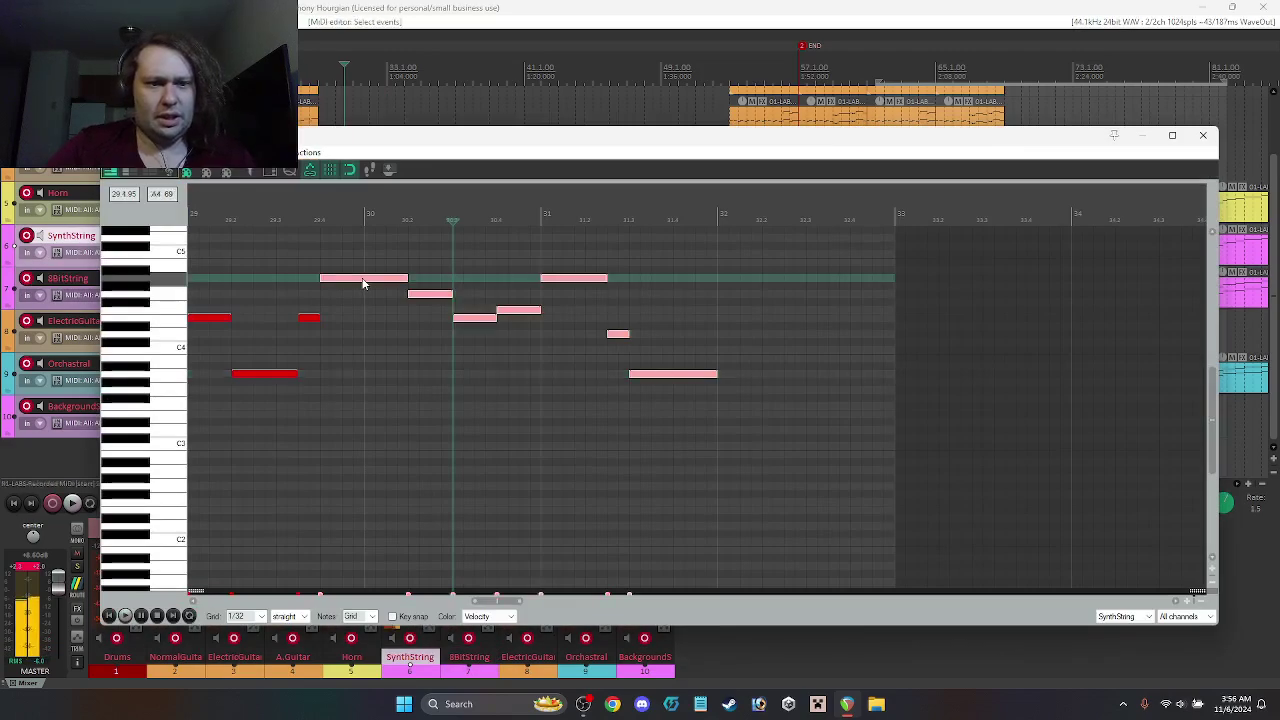
{"action": "left_click", "coordinate": [283, 376], "text": "shift"}
{"action": "key", "text": "Delete"}
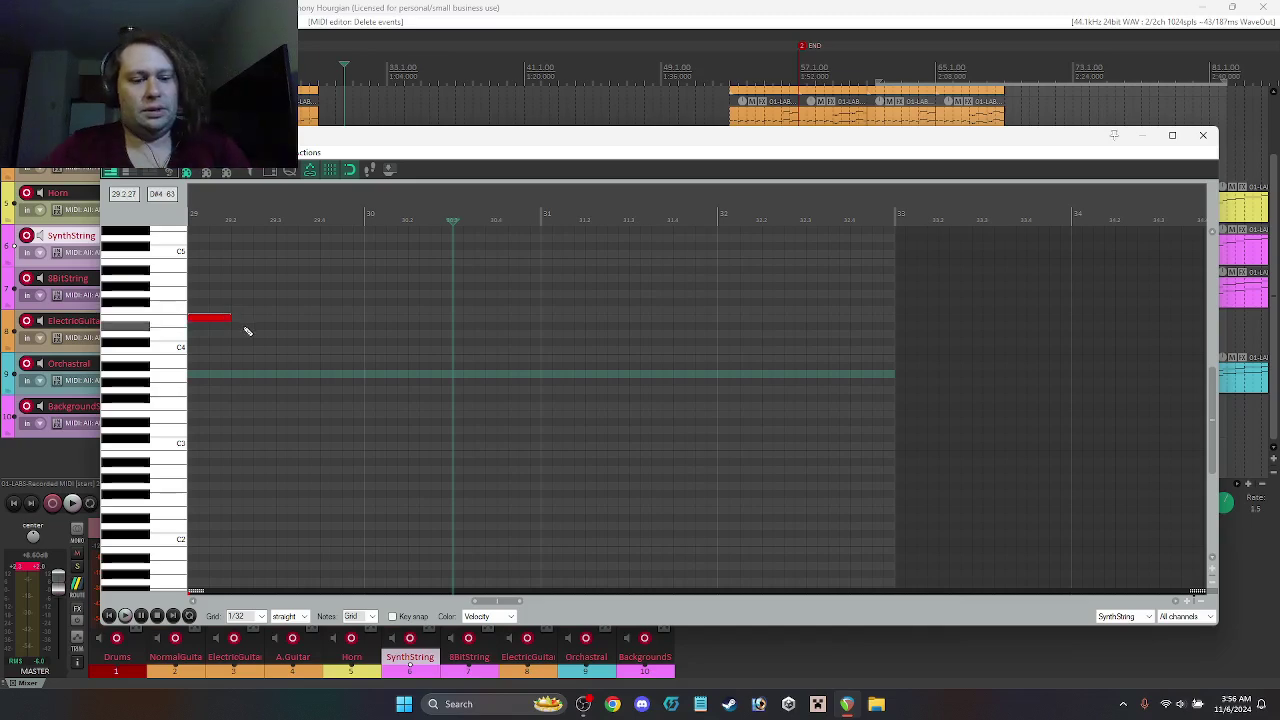
{"action": "key", "text": "space"}
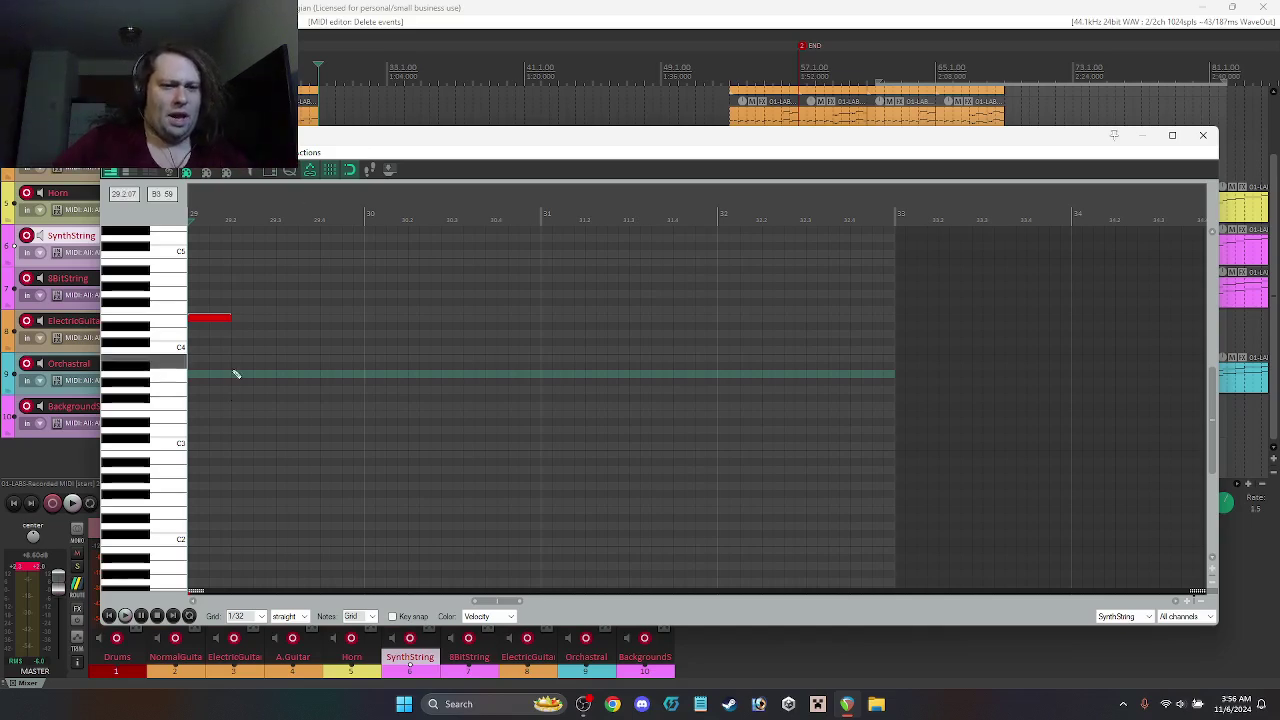
Step: Add a two-beat G4 note at beat 29.2 after the opening one-beat E4 and play the notes
{"action": "left_click", "coordinate": [212, 320]}
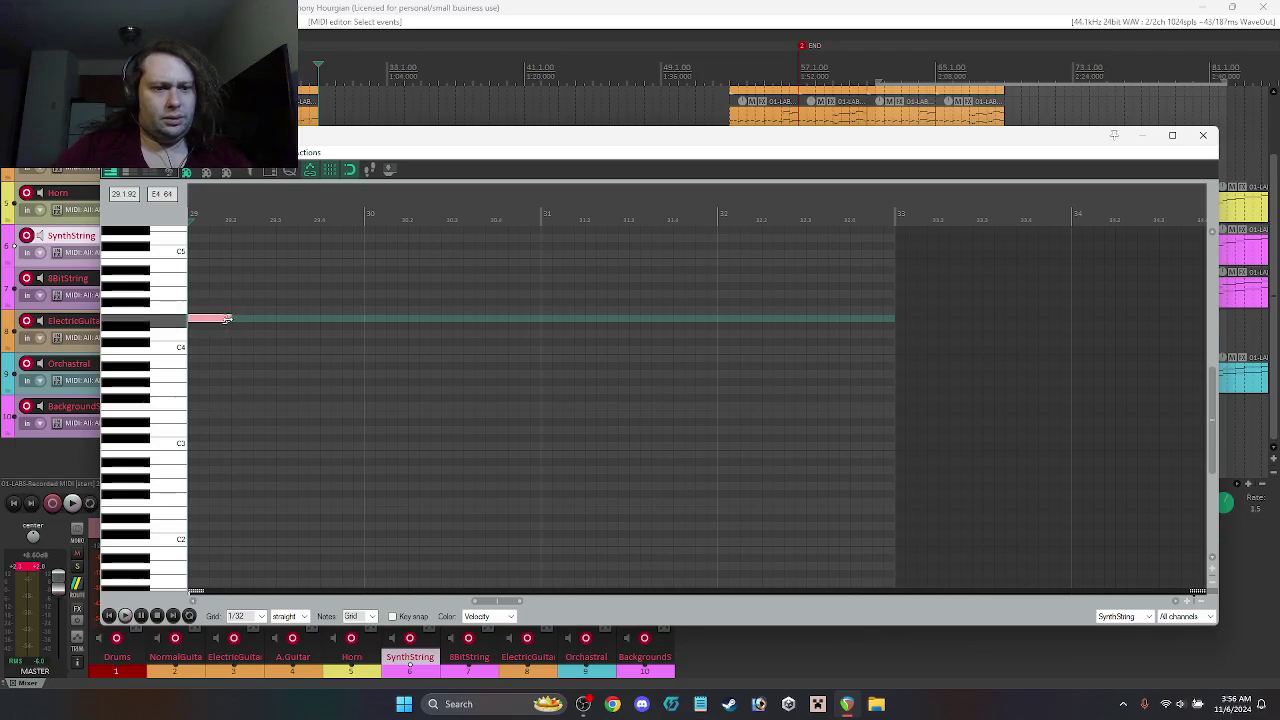
{"action": "left_click_drag", "start_coordinate": [230, 320], "coordinate": [278, 326]}
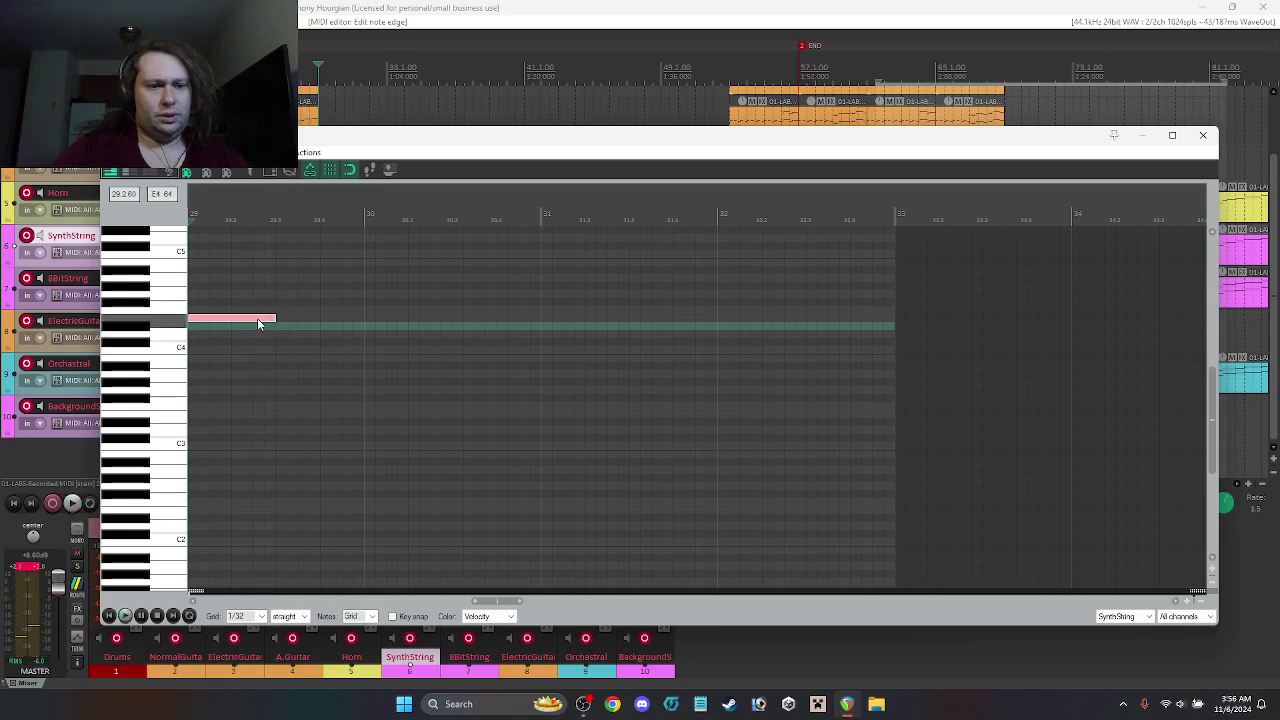
{"action": "left_click_drag", "start_coordinate": [251, 322], "coordinate": [319, 297]}
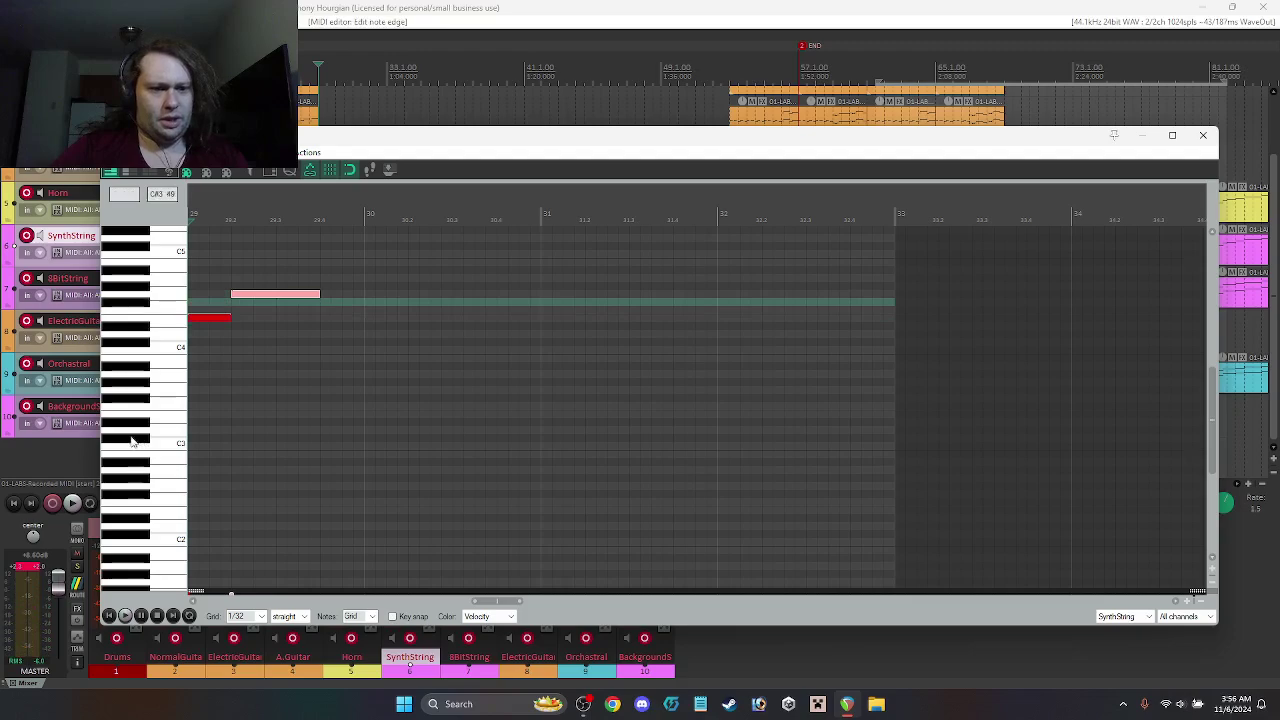
{"action": "scroll", "coordinate": [124, 434], "scroll_direction": "down", "scroll_amount": 3}
{"action": "scroll", "coordinate": [124, 434], "scroll_direction": "up", "scroll_amount": 3}
{"action": "scroll", "coordinate": [124, 434], "scroll_direction": "up", "scroll_amount": 2}
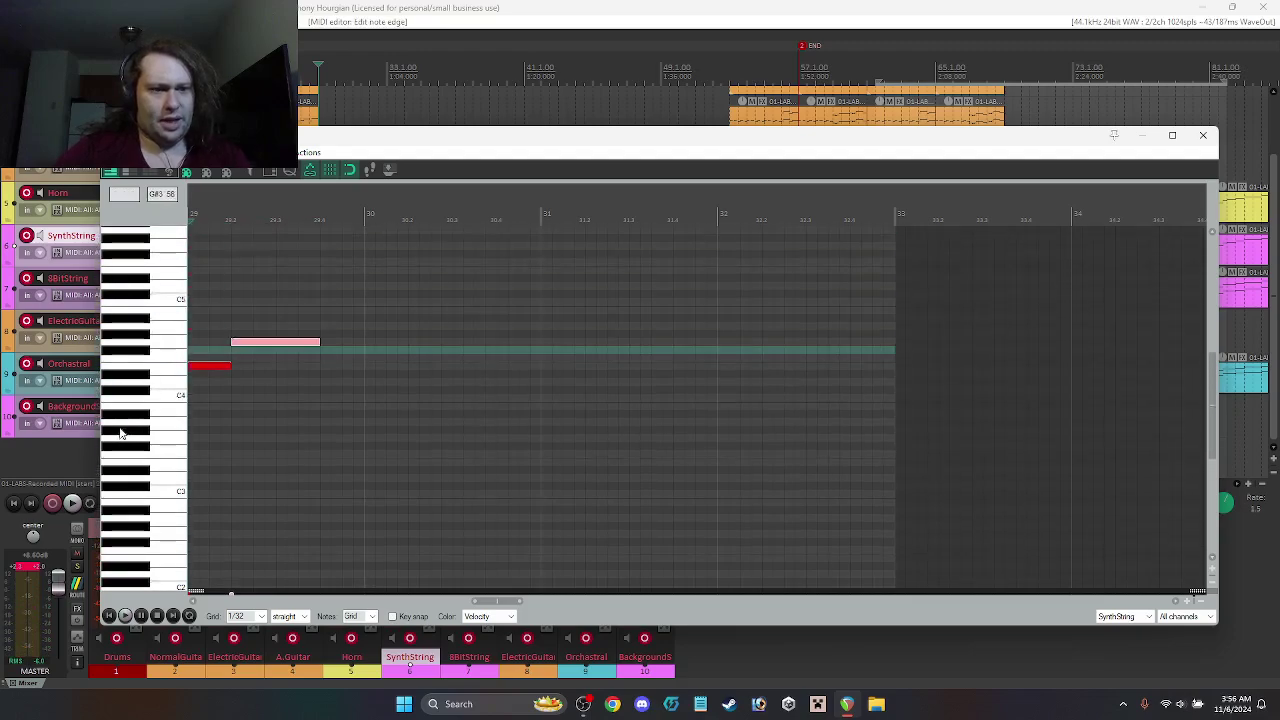
{"action": "key", "text": "space"}
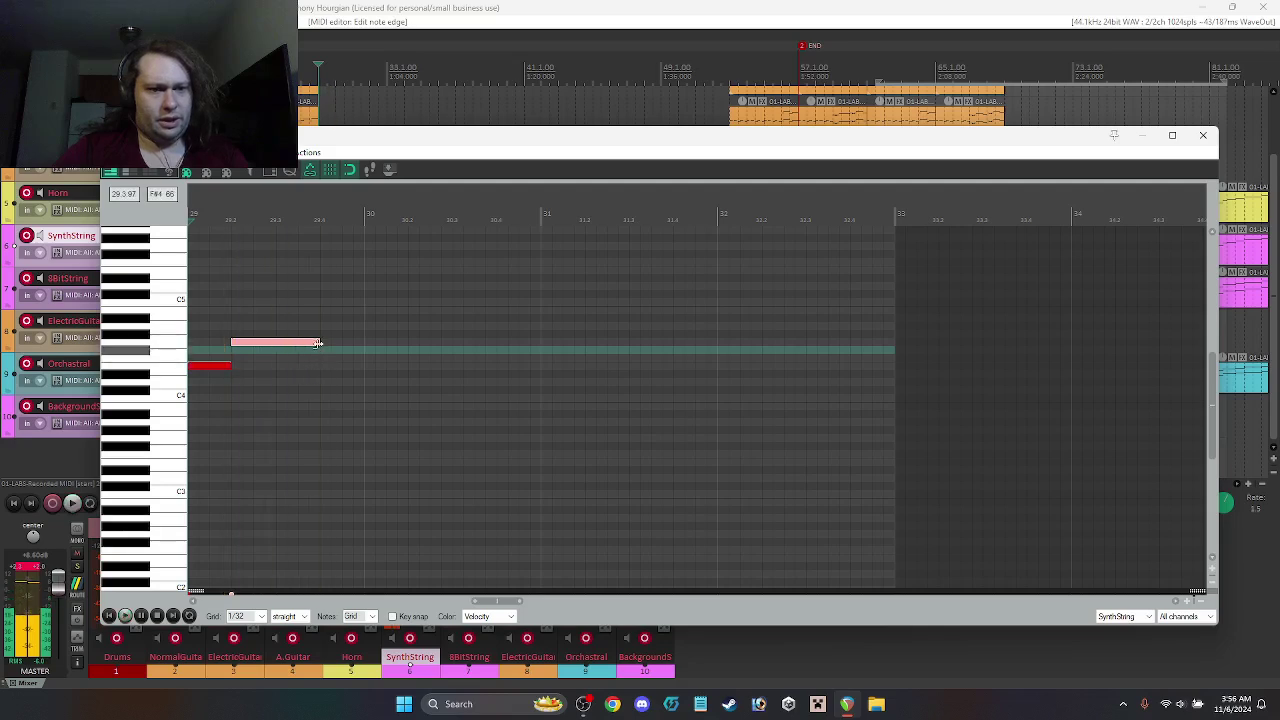
{"action": "key", "text": "space"}
Step: Copy the E4 note to add a one-beat D4 at 29.4 and a one-beat E4 at 30.1, playing the phrase
{"action": "left_click", "coordinate": [211, 368]}
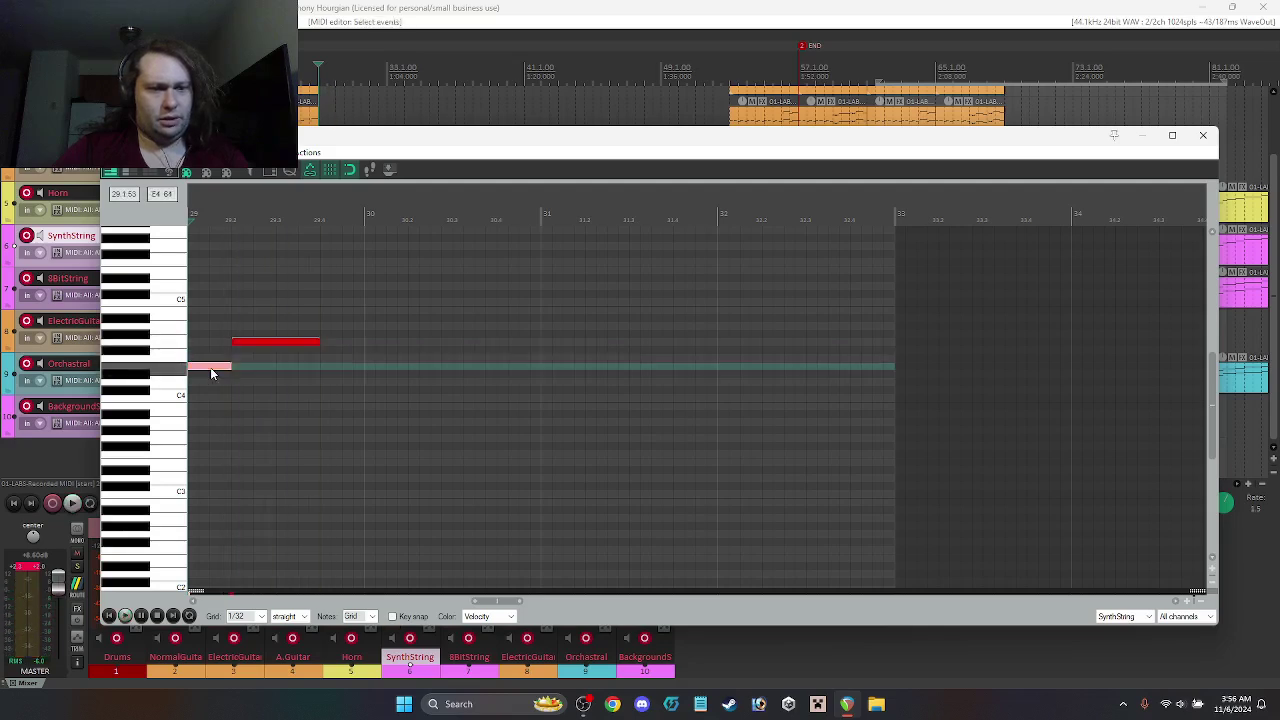
{"action": "left_click_drag", "start_coordinate": [223, 371], "coordinate": [402, 347]}
{"action": "key", "text": "space"}
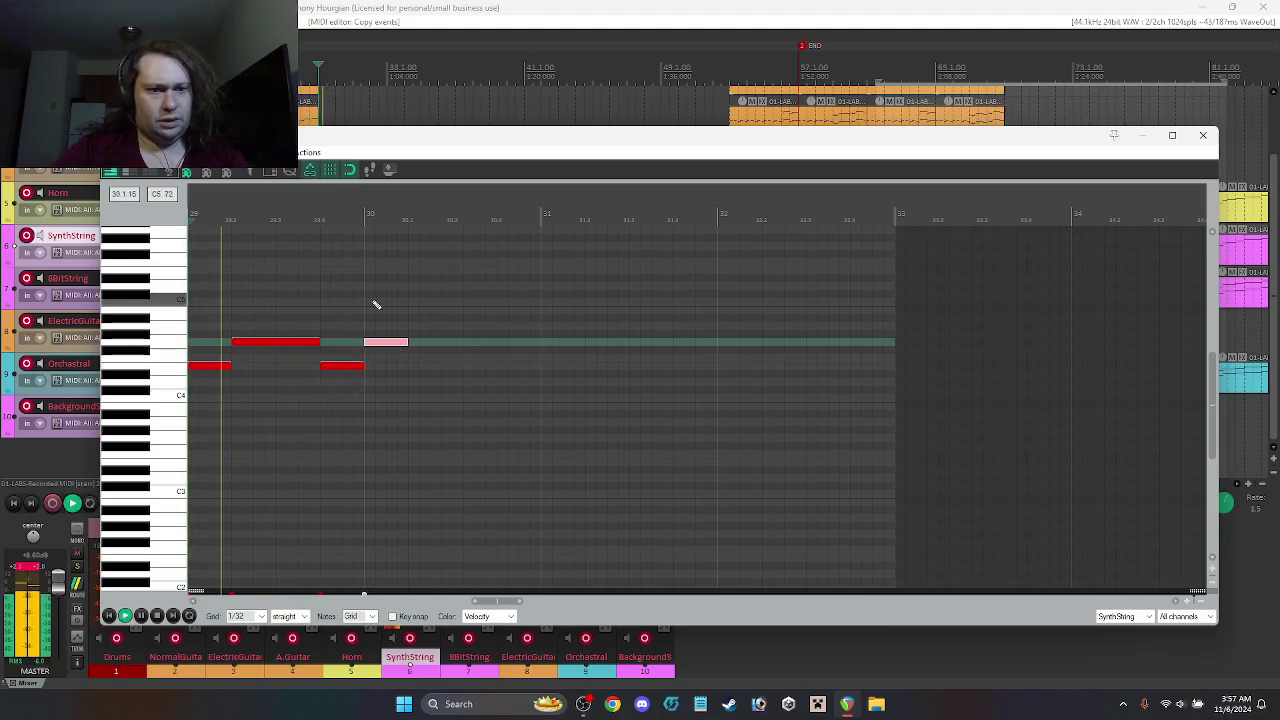
{"action": "key", "text": "space"}
{"action": "left_click_drag", "start_coordinate": [386, 343], "coordinate": [376, 372]}
{"action": "key", "text": "space"}
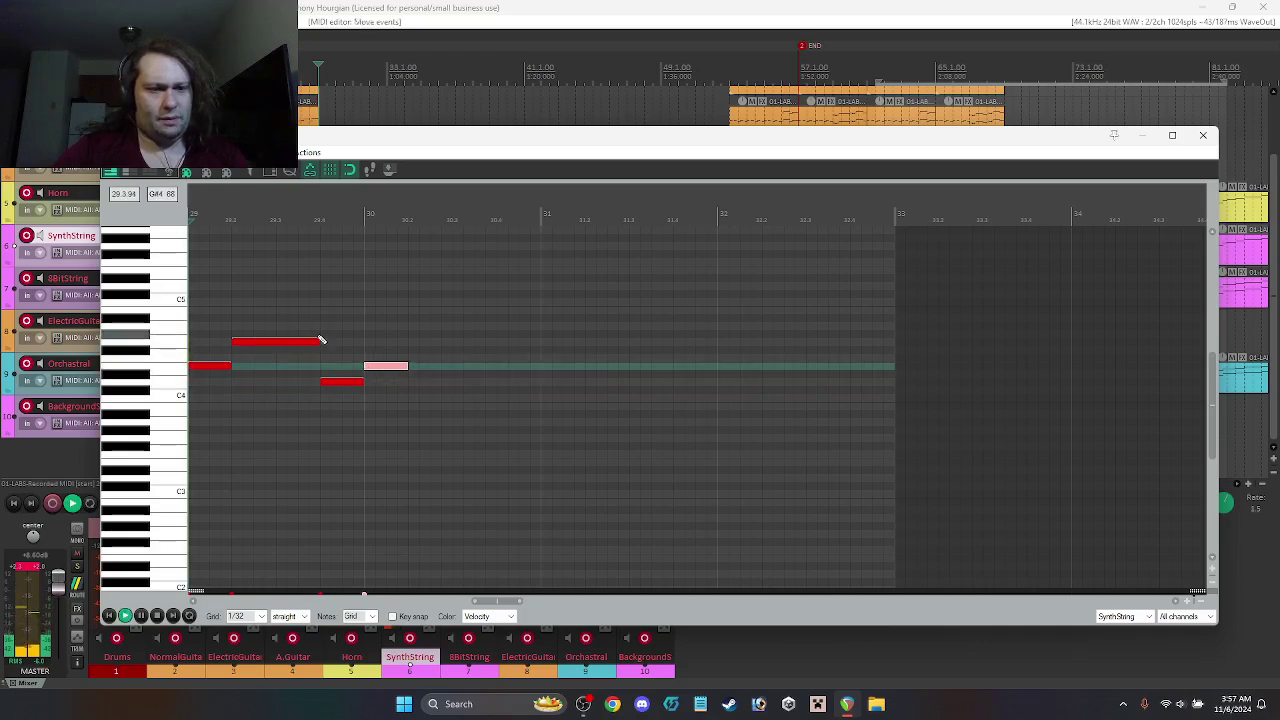
{"action": "key", "text": "space"}
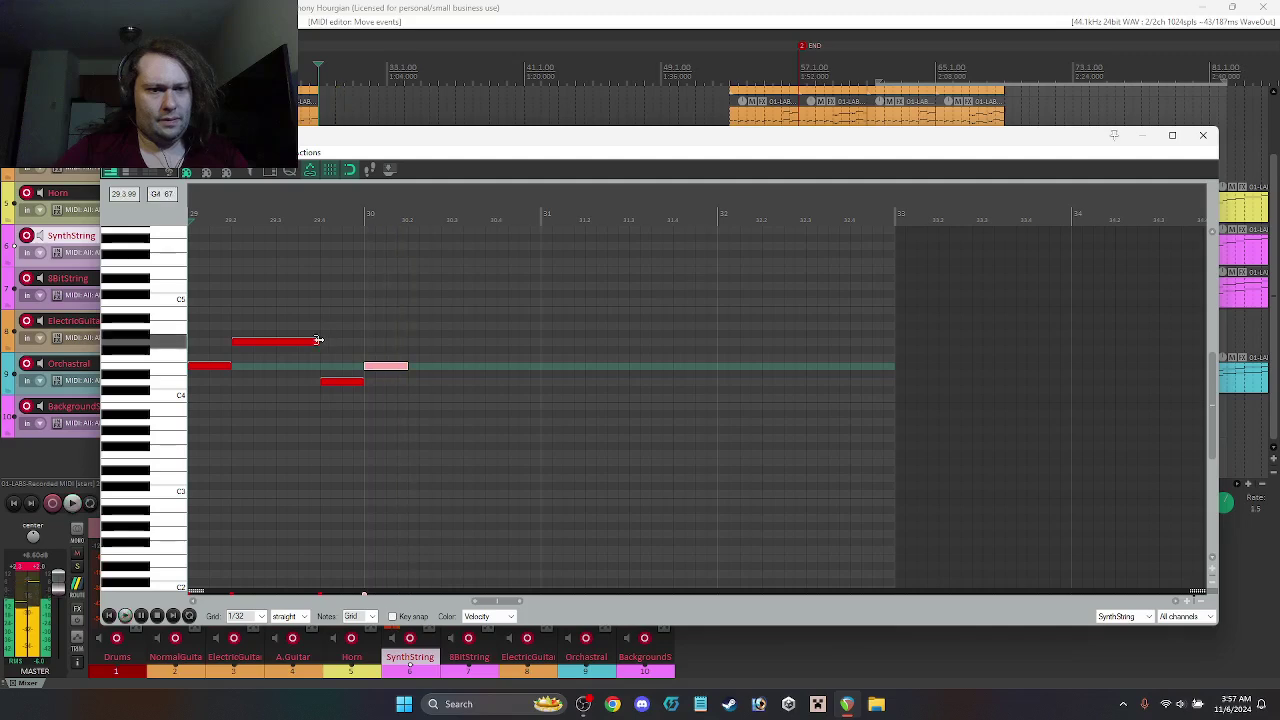
Step: Shorten the G4 to one beat, shift the D4 and last E4 one beat earlier, and halve the first E4
{"action": "left_click_drag", "start_coordinate": [318, 341], "coordinate": [307, 342]}
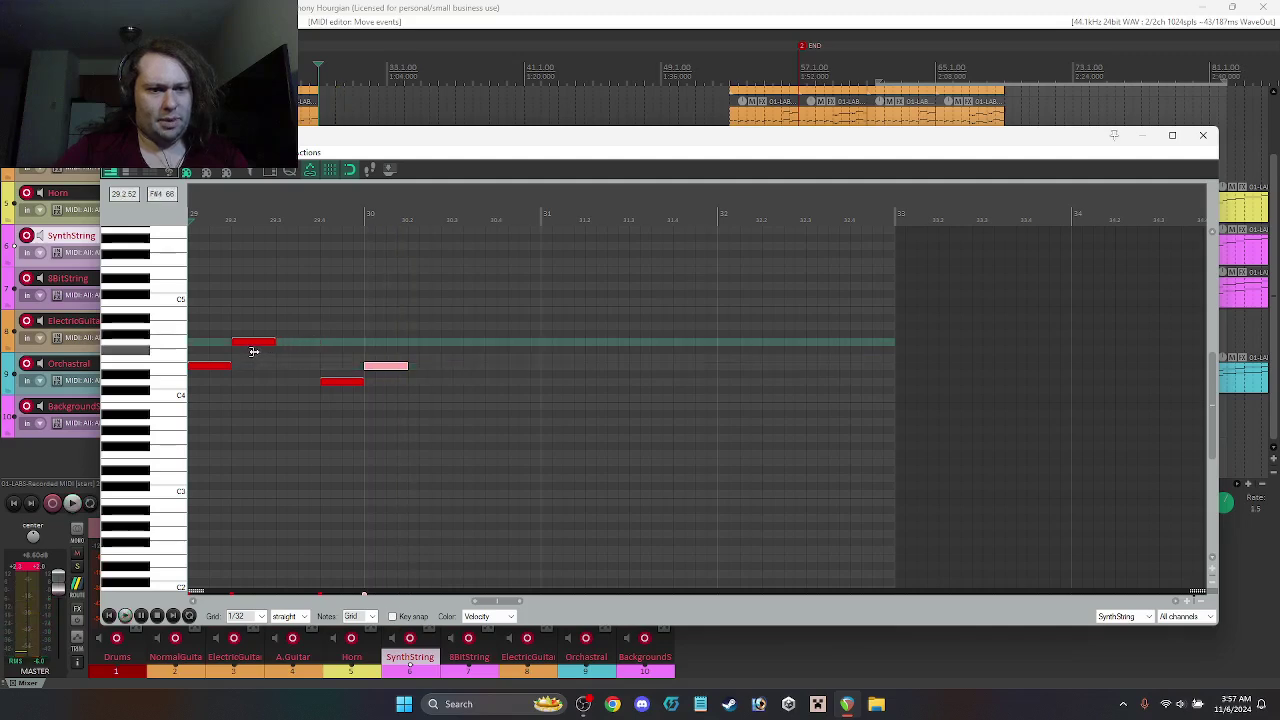
{"action": "left_click", "coordinate": [347, 384], "text": "ctrl"}
{"action": "left_click_drag", "start_coordinate": [305, 390], "coordinate": [277, 390]}
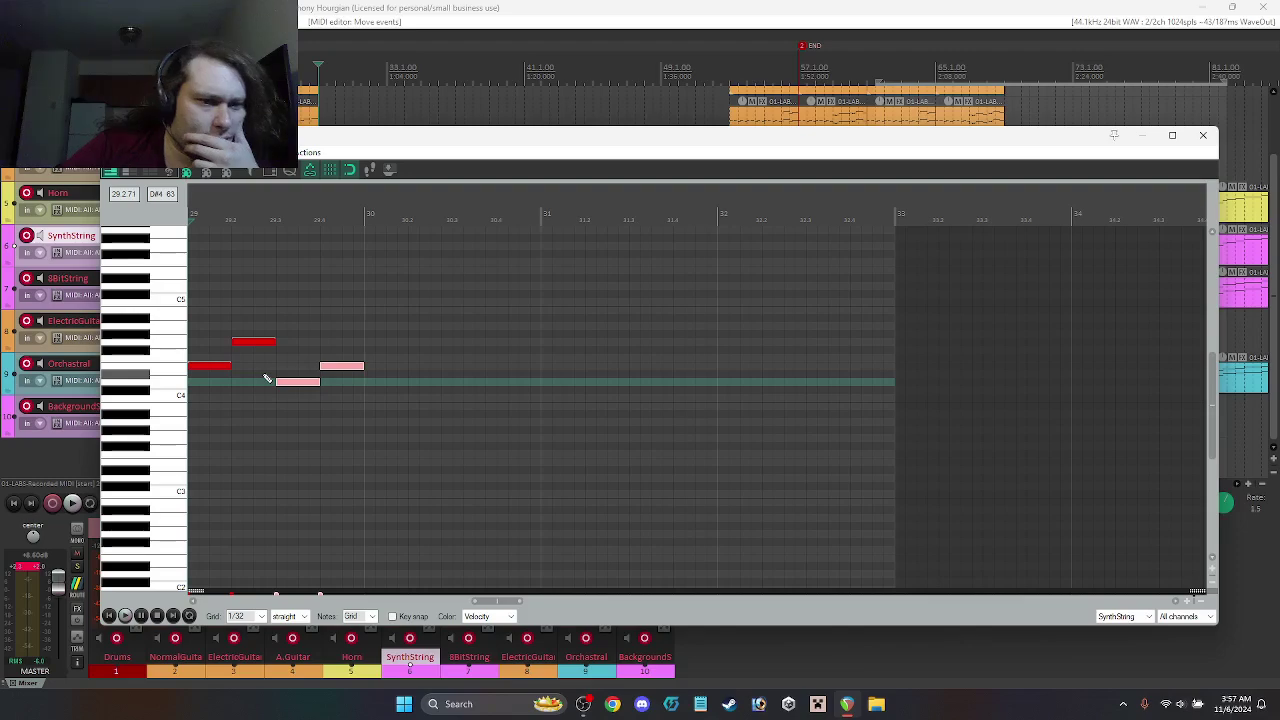
{"action": "left_click_drag", "start_coordinate": [228, 366], "coordinate": [205, 368]}
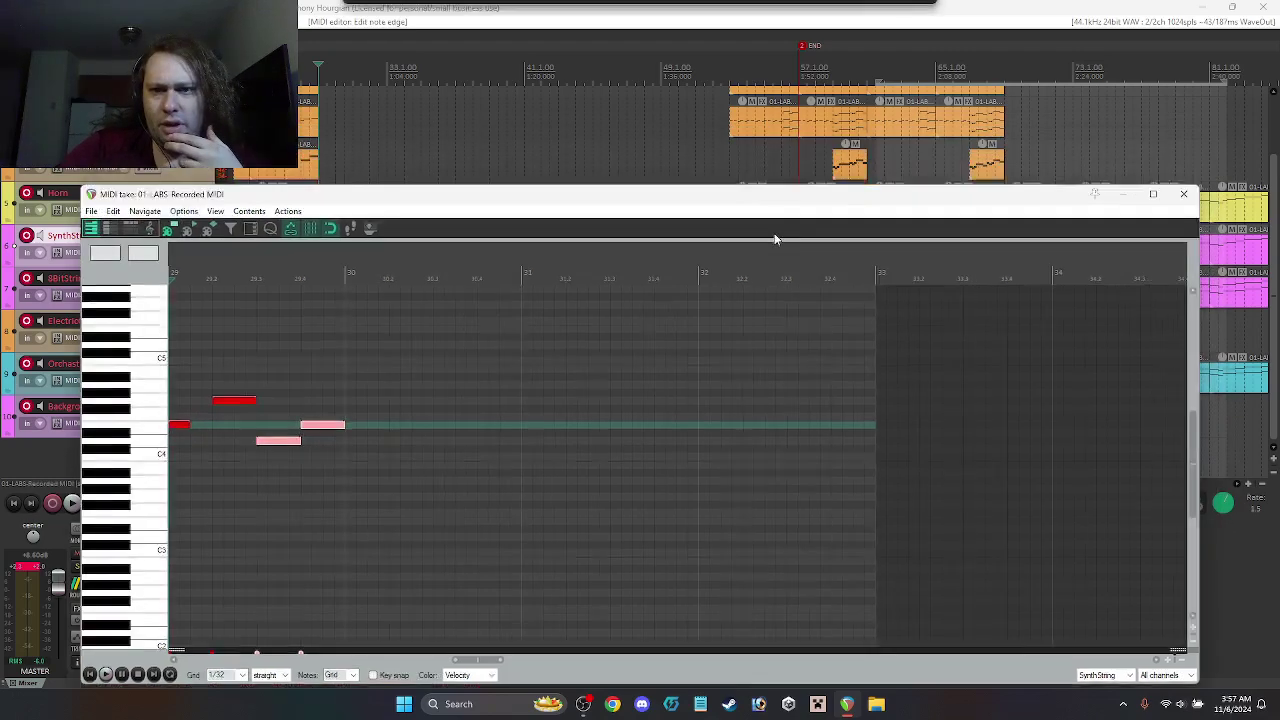
Step: Check the rhythm of the Horn notes at bar 53 in the MIDI editor and close it
{"action": "left_click", "coordinate": [773, 215]}
{"action": "left_click", "coordinate": [763, 207]}
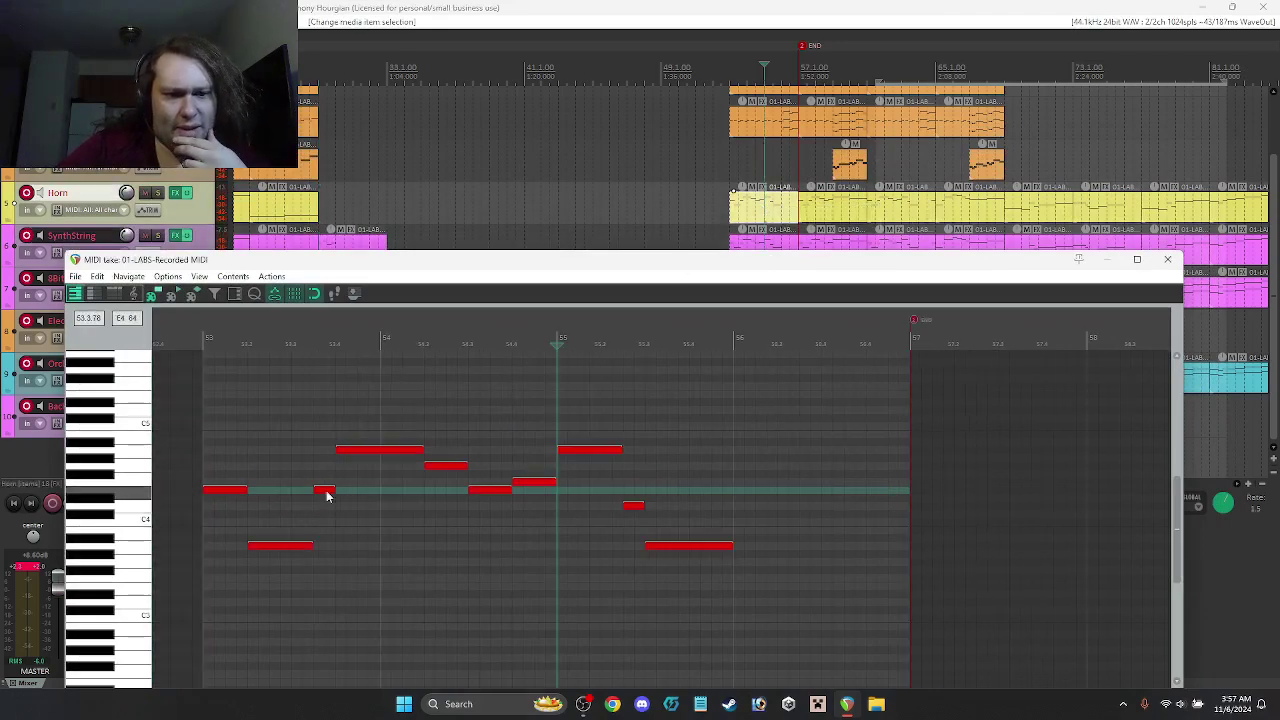
{"action": "left_click", "coordinate": [1167, 260]}
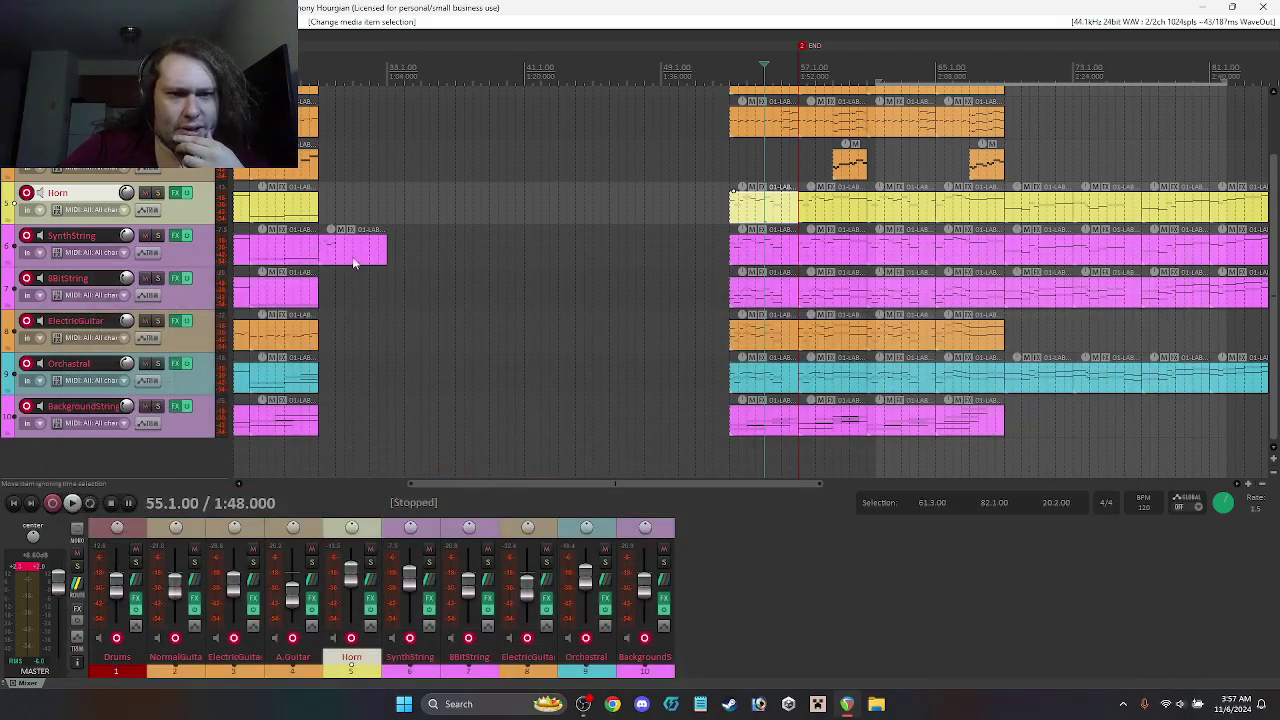
Step: In the bar 29 SynthString item, set the E4, G4, D4 and E4 notes to 1, 1.5, 0.5 and 2 beats and play them
{"action": "double_click", "coordinate": [345, 248]}
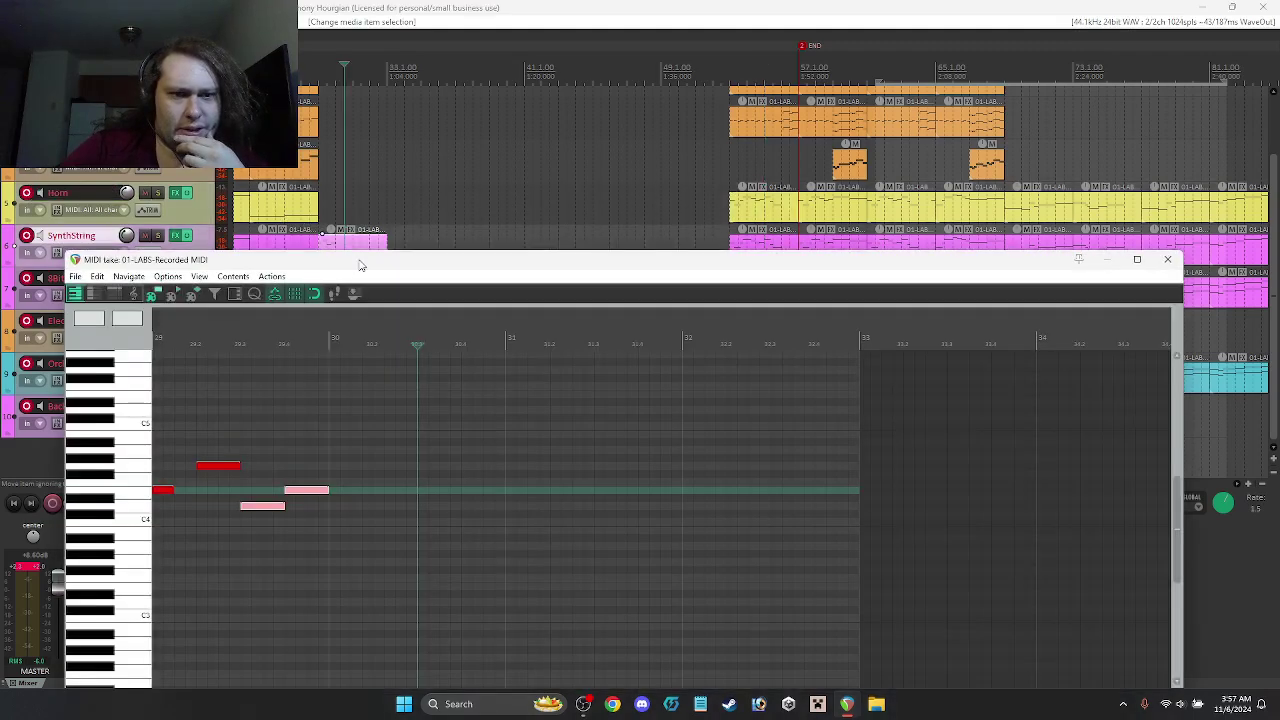
{"action": "left_click_drag", "start_coordinate": [357, 258], "coordinate": [404, 131]}
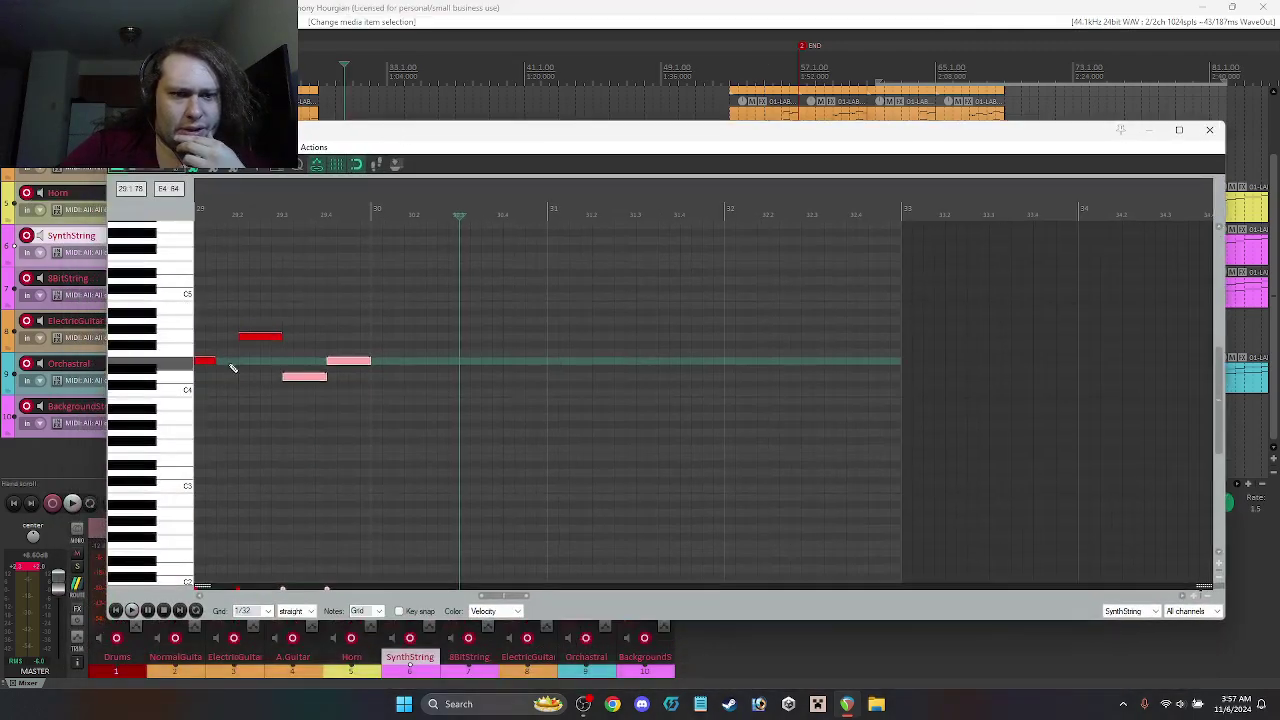
{"action": "left_click_drag", "start_coordinate": [212, 362], "coordinate": [337, 369]}
{"action": "key", "text": "space"}
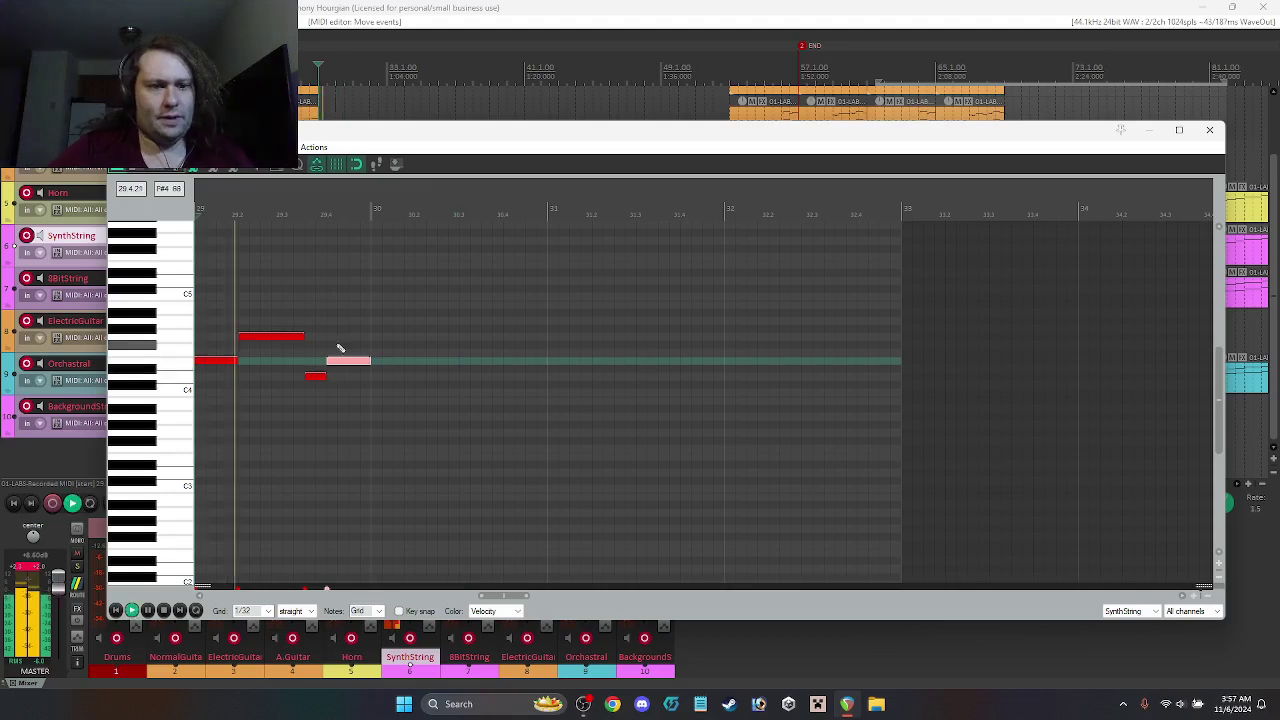
{"action": "key", "text": "space"}
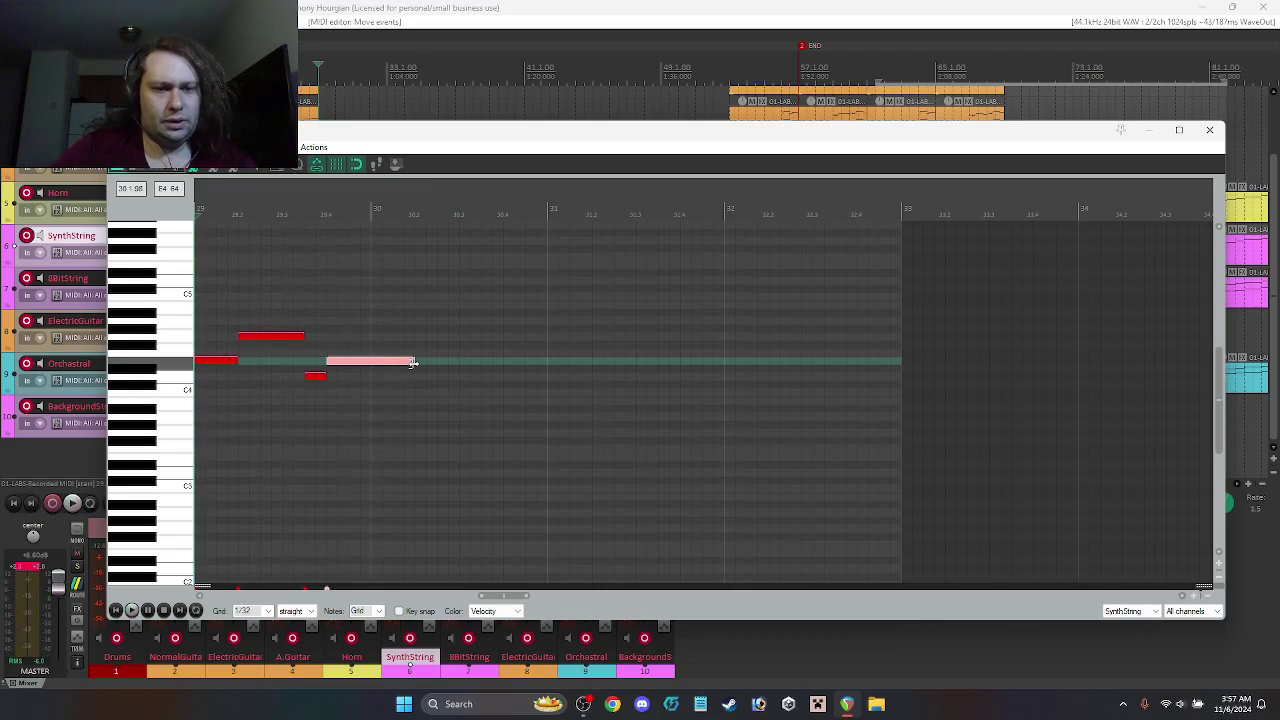
{"action": "key", "text": "space"}
{"action": "key", "text": "space"}
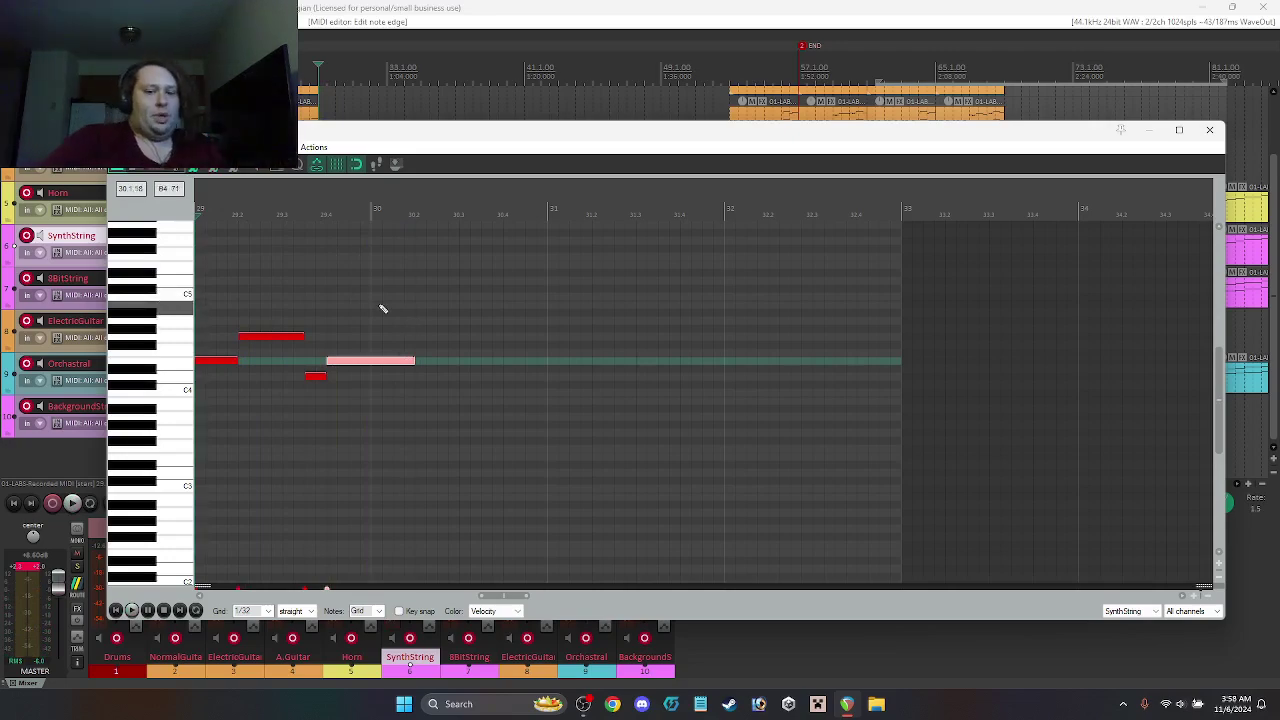
{"action": "left_click", "coordinate": [1169, 705]}
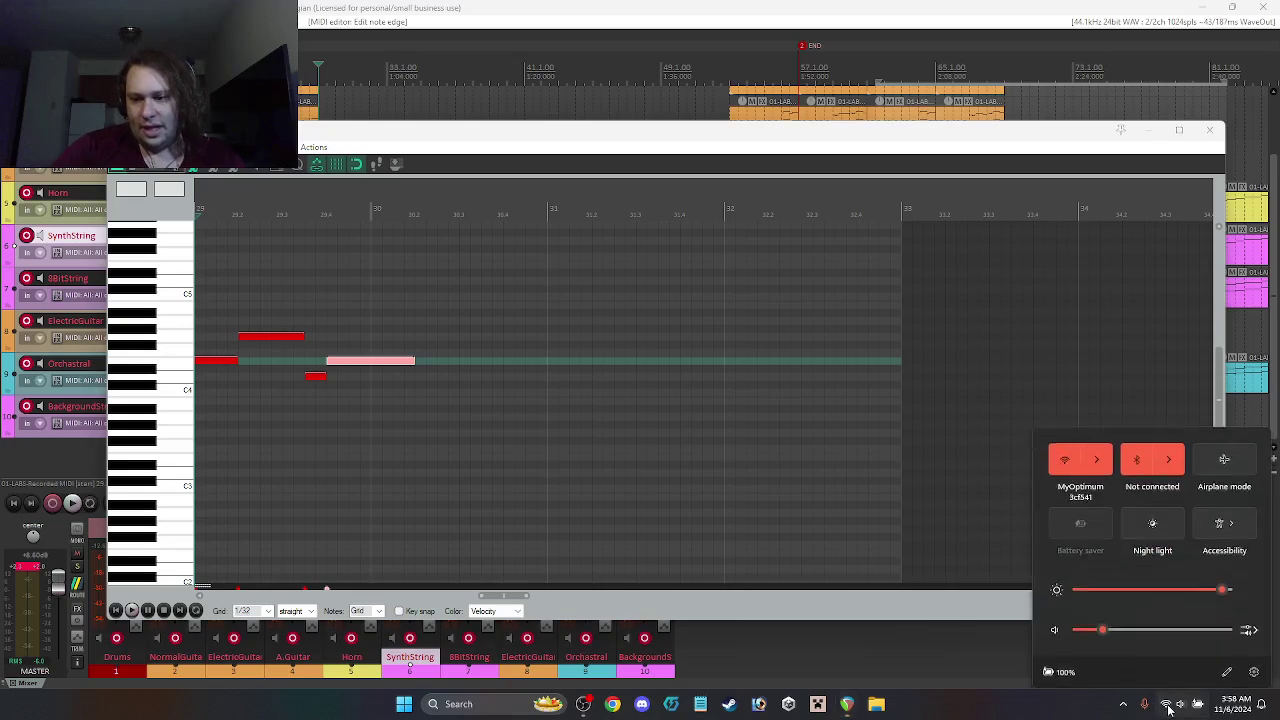
{"action": "left_click", "coordinate": [872, 656]}
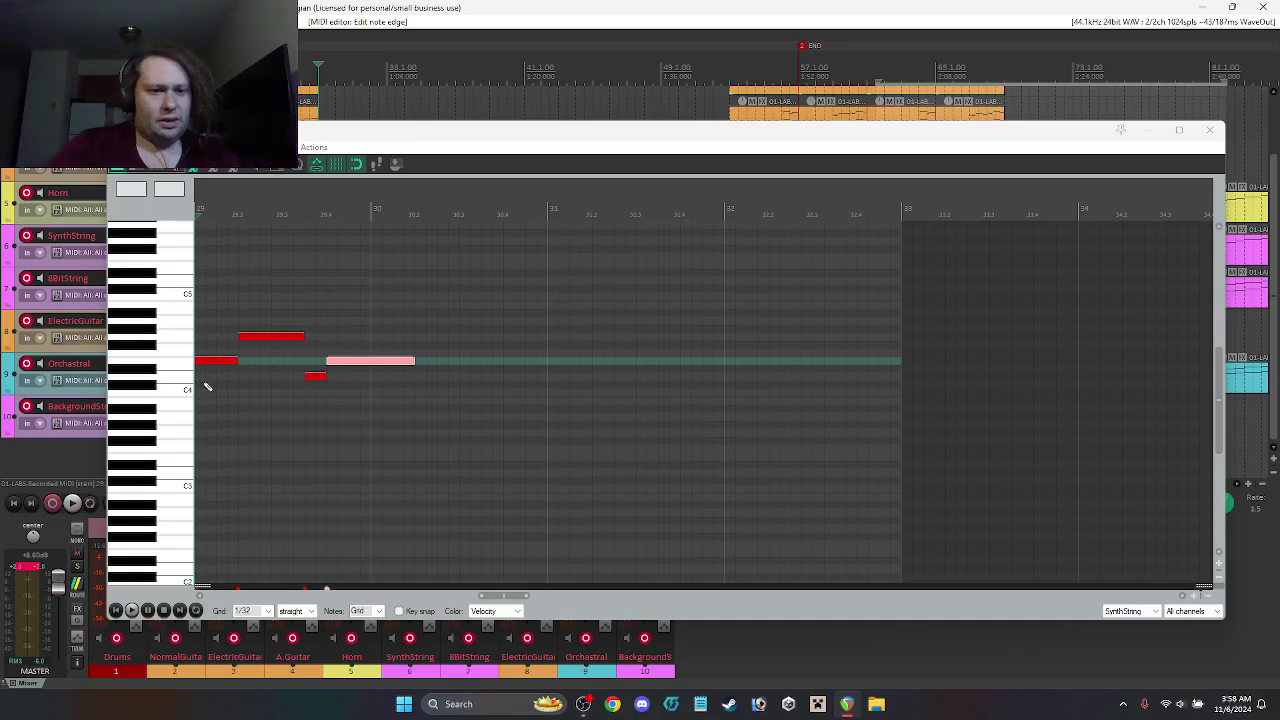
Step: Play the SynthString phrase from bar 29, add a one-beat F4 at 30.2 by copying the first note, and replay it
{"action": "left_click", "coordinate": [265, 368]}
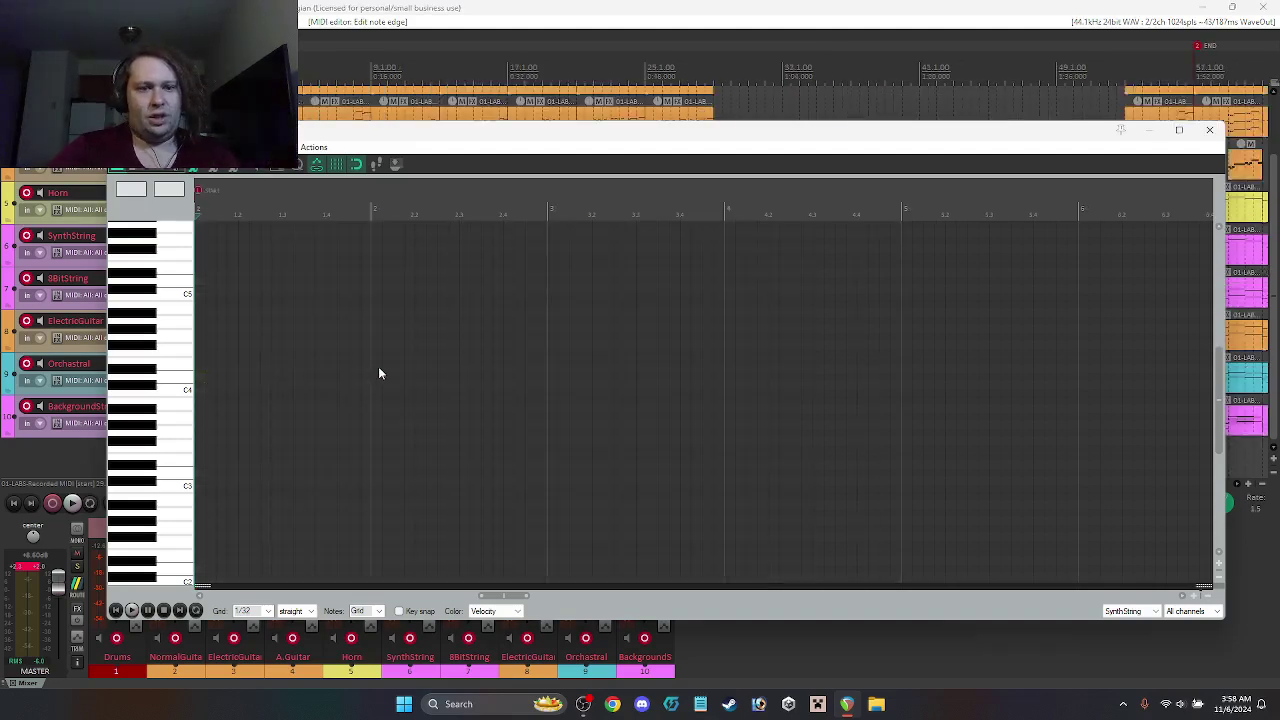
{"action": "key", "text": "space"}
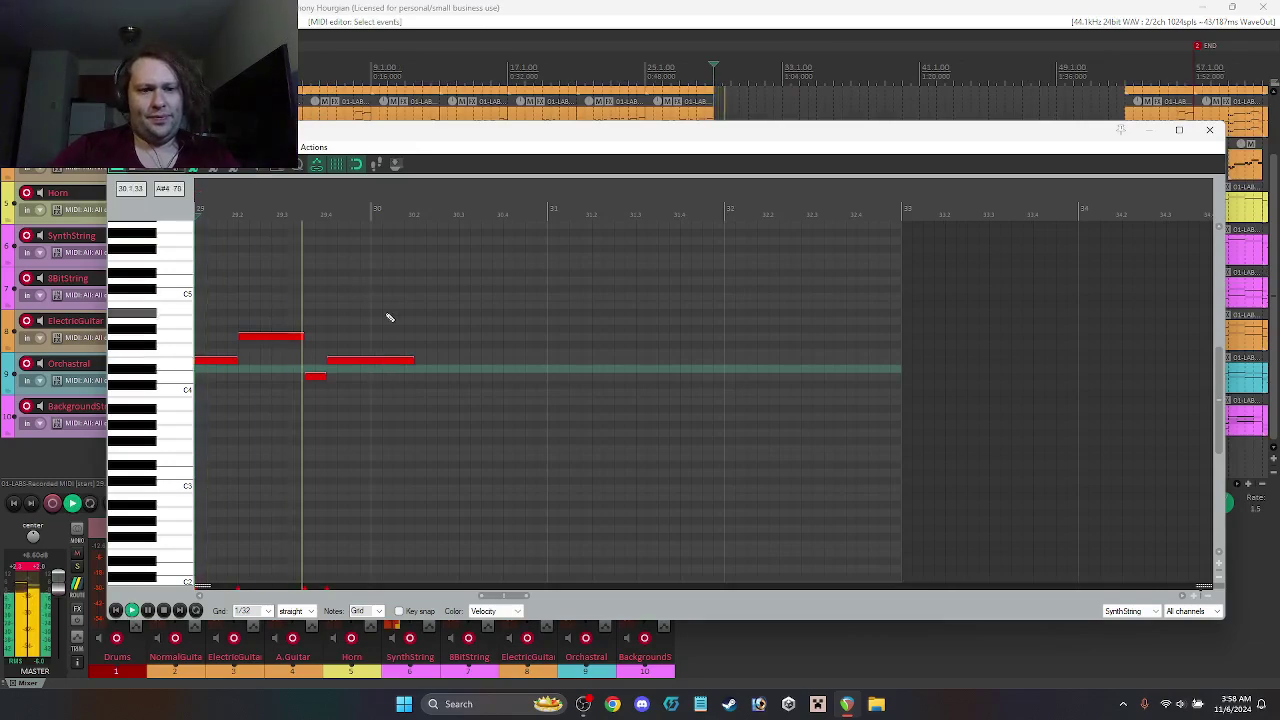
{"action": "key", "text": "space"}
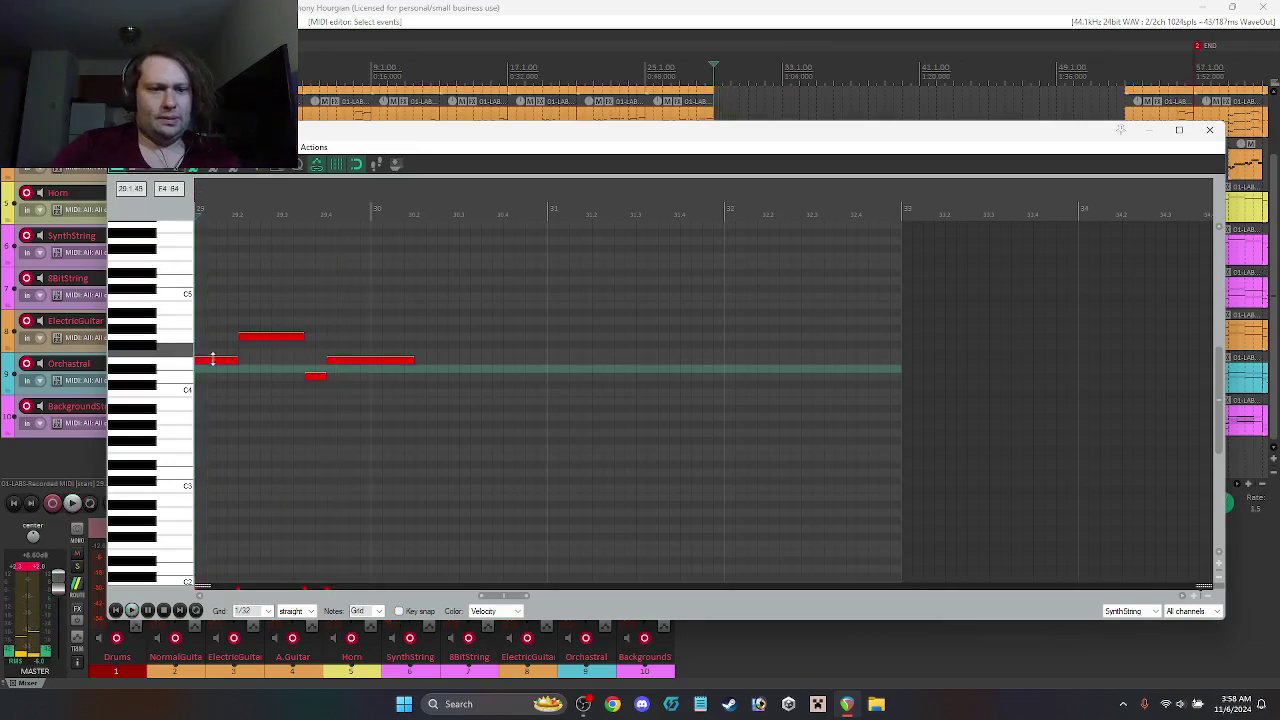
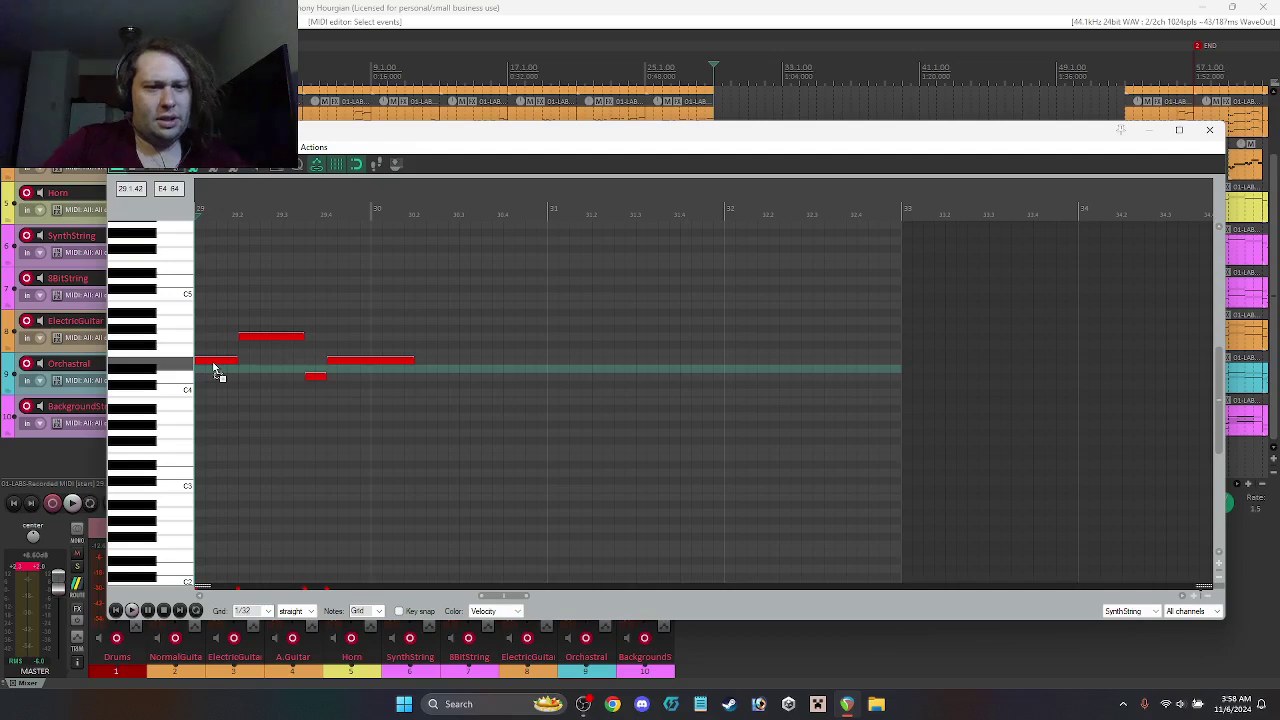
{"action": "left_click_drag", "start_coordinate": [215, 370], "coordinate": [478, 360]}
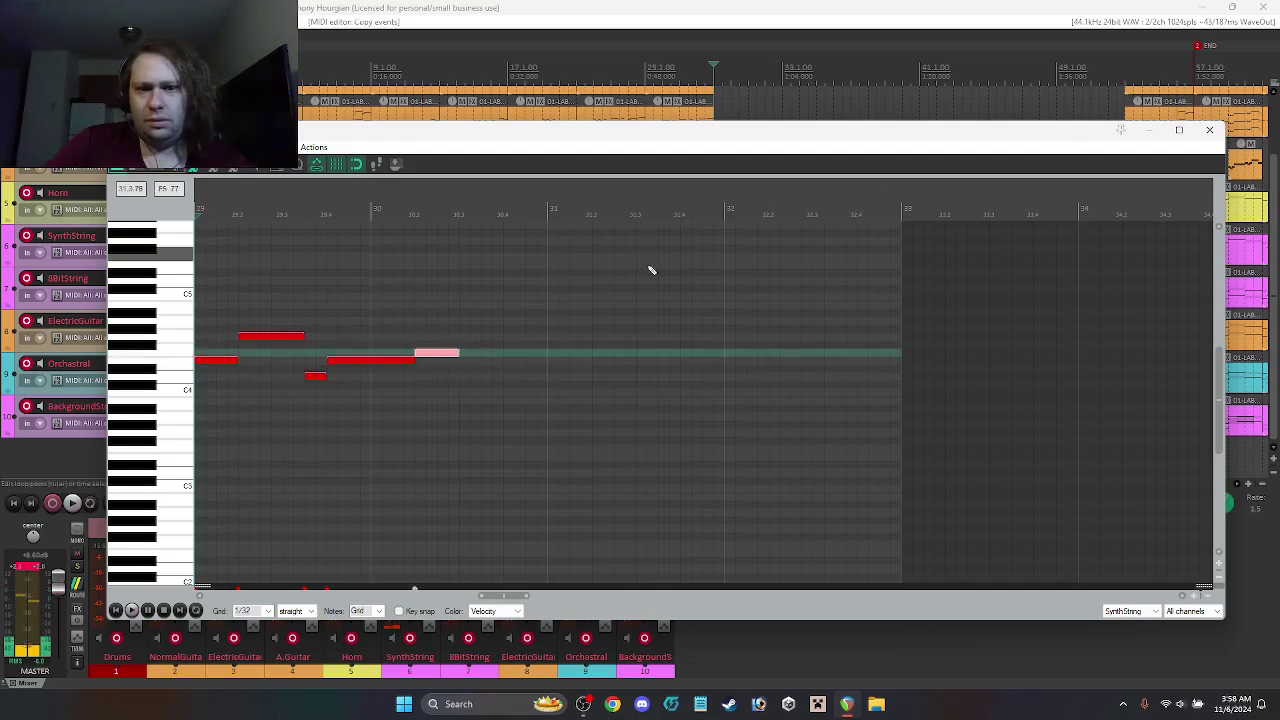
{"action": "key", "text": "space"}
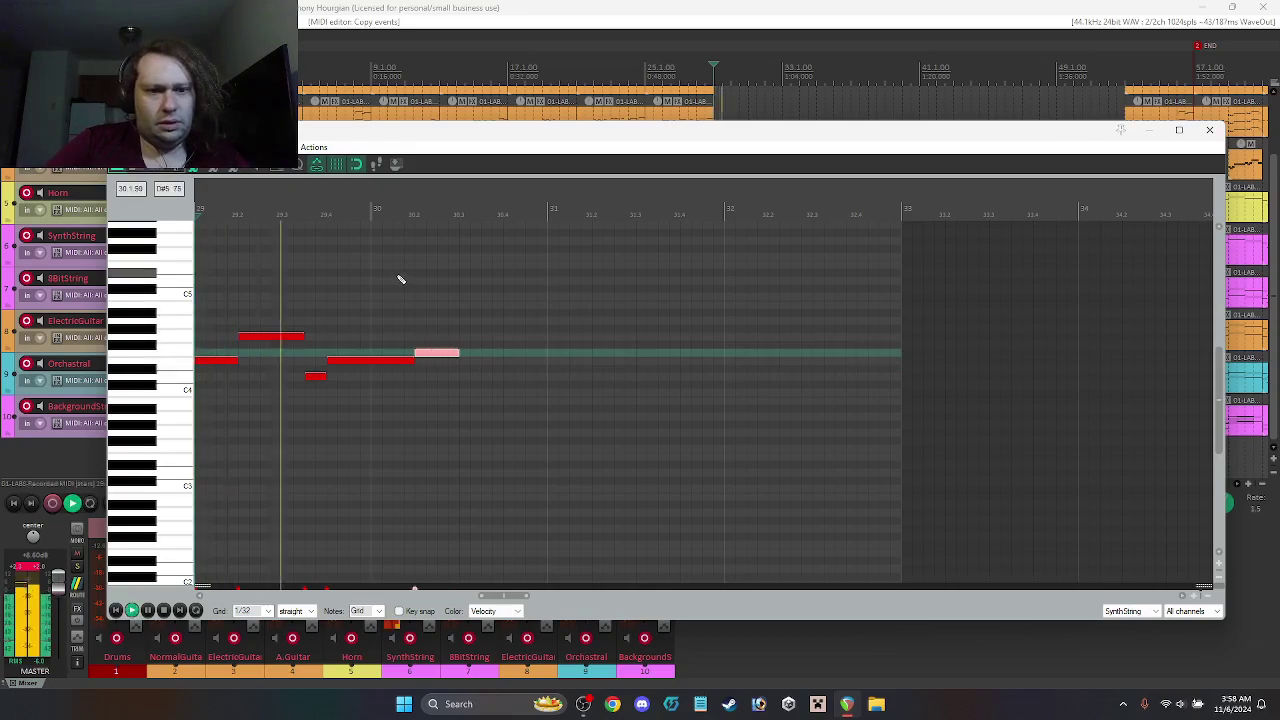
{"action": "key", "text": "space"}
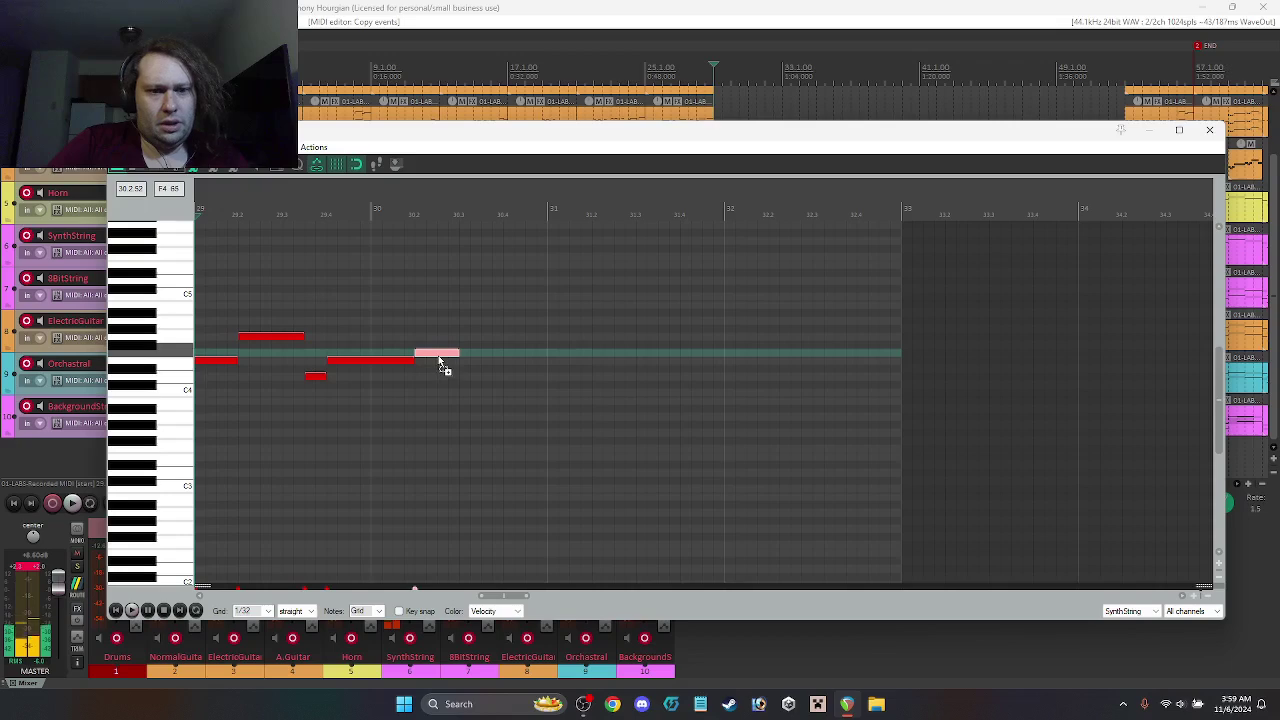
Step: Copy the F4 note to add a one-beat E4 at 30.3 and a one-beat D4 at 30.4, and play the phrase
{"action": "left_click_drag", "start_coordinate": [444, 362], "coordinate": [524, 385]}
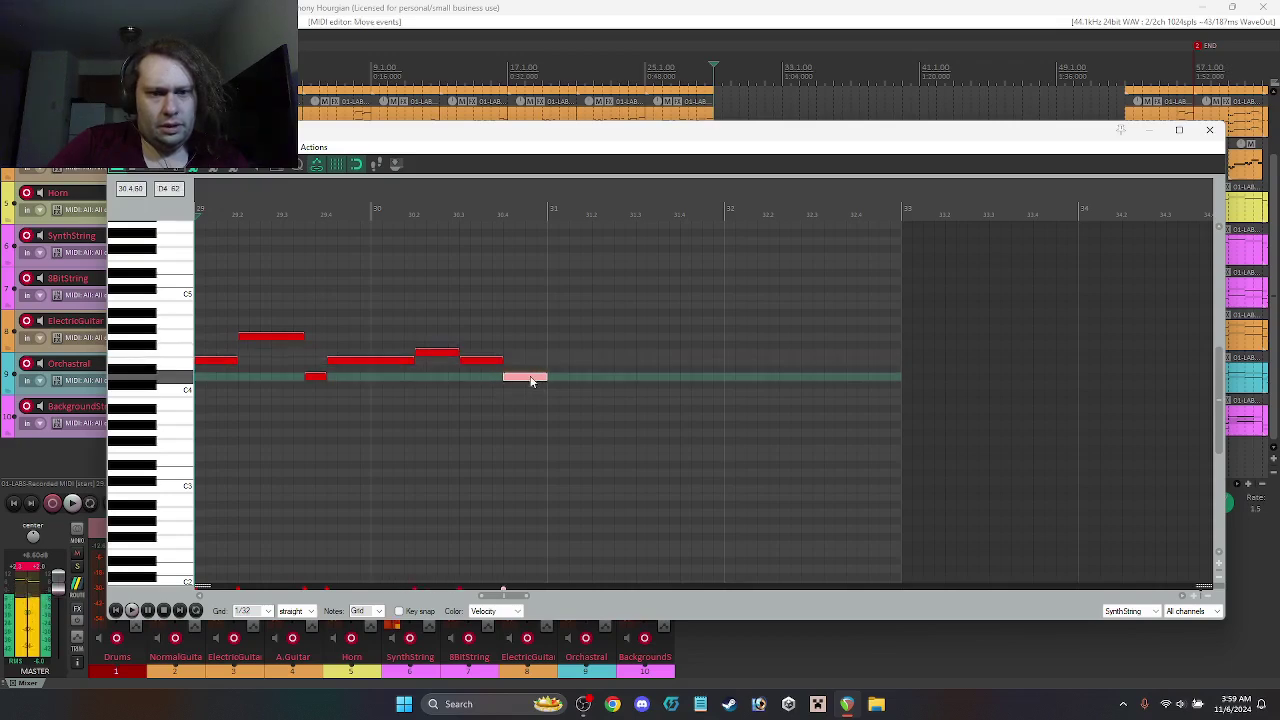
{"action": "key", "text": "space"}
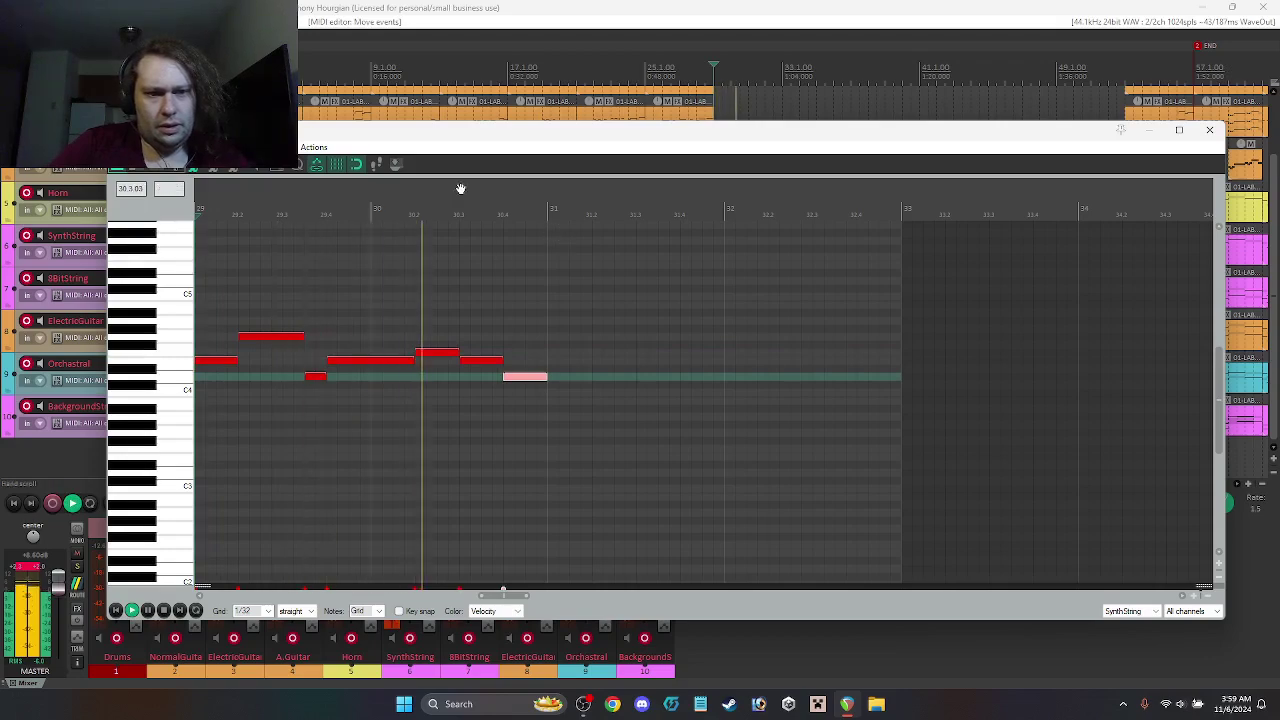
{"action": "key", "text": "space"}
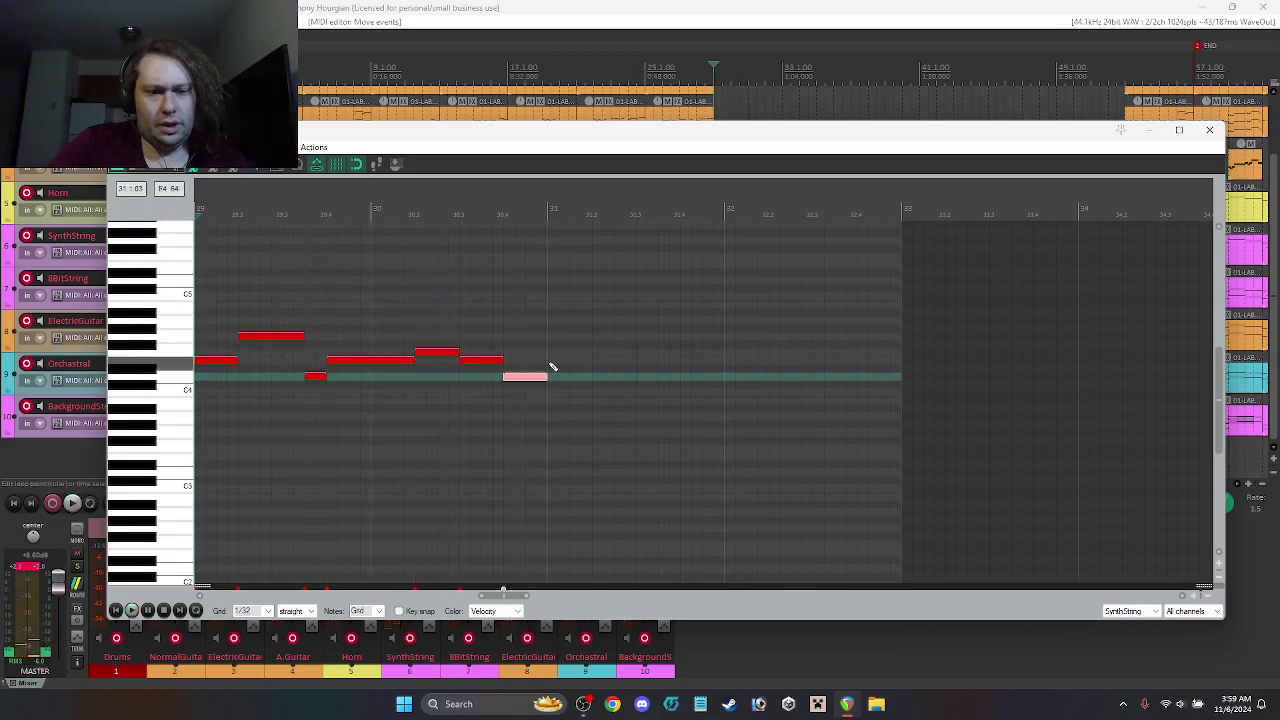
Step: Continue the SynthString phrase with C4 at 31.1, half-beat E4 and F4, one-beat A4 and C5, and a two-beat G4 at 32.1, and play it
{"action": "left_click_drag", "start_coordinate": [534, 380], "coordinate": [594, 398]}
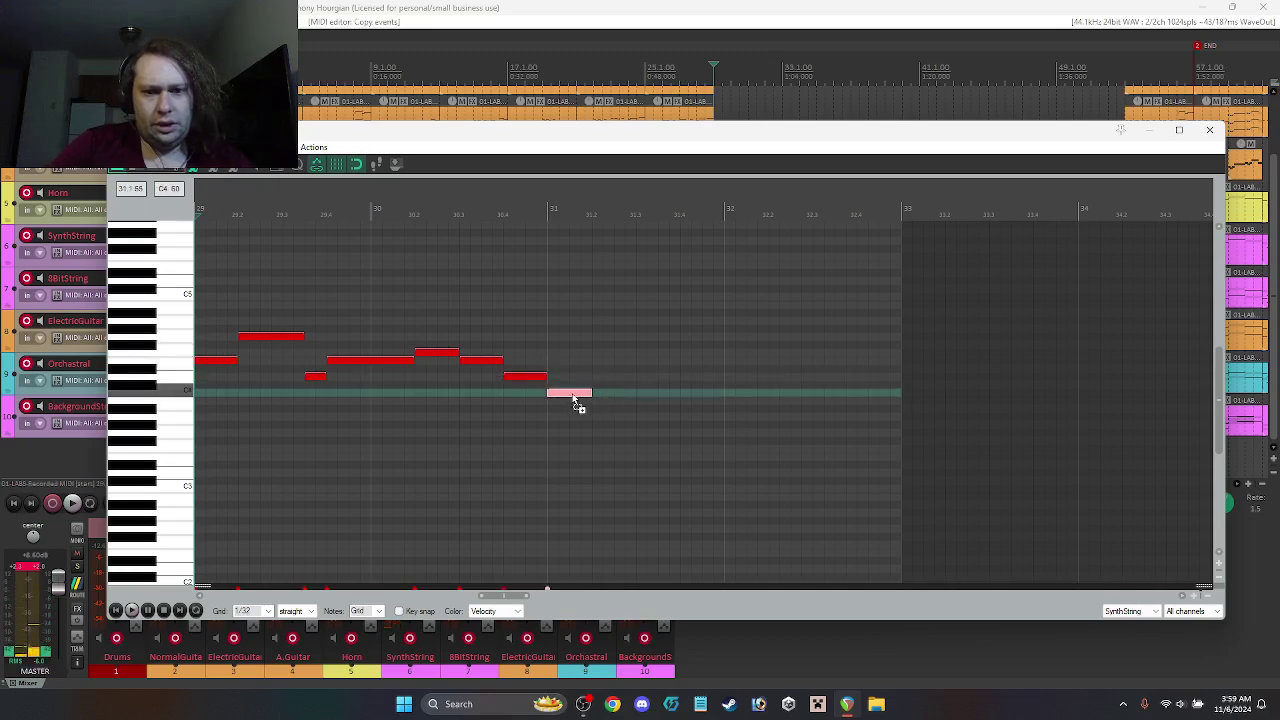
{"action": "left_click_drag", "start_coordinate": [575, 400], "coordinate": [813, 337]}
{"action": "key", "text": "space"}
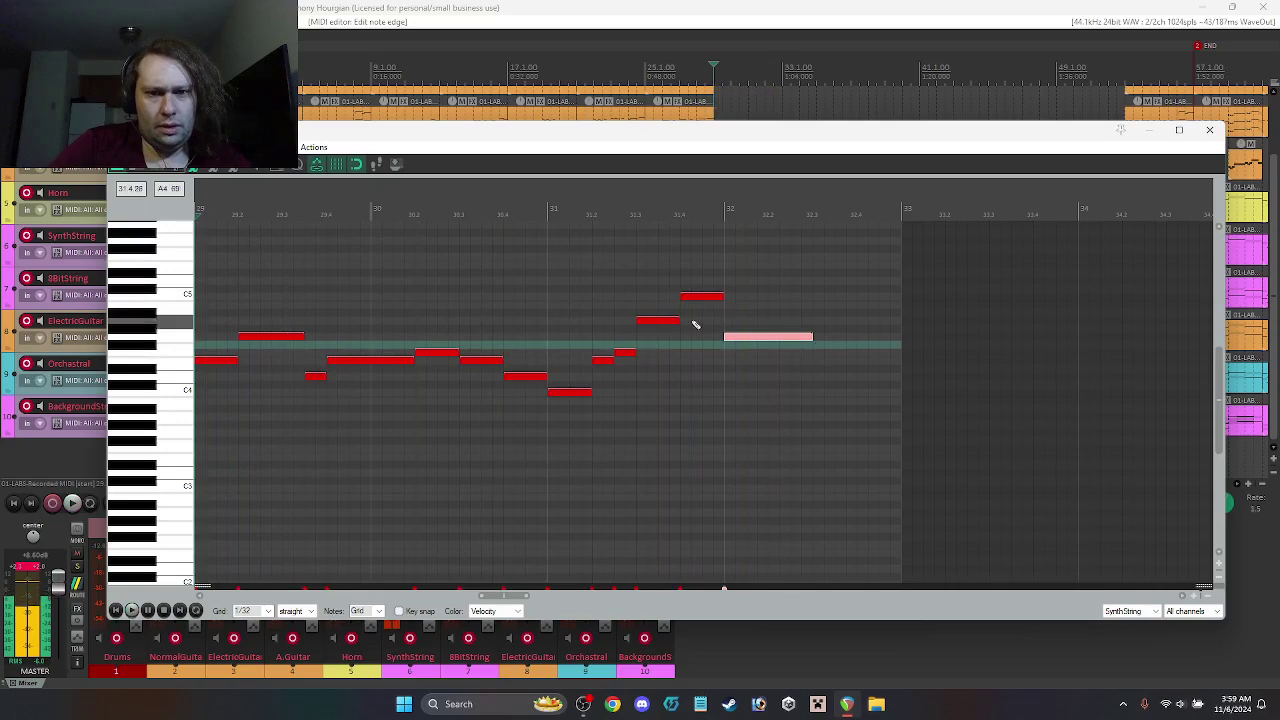
Step: Set the A4, C5 and final G4 notes to 1.5, 1 and 2 beats in sequence, starting the G4 half a beat after 32.1, and replay
{"action": "left_click_drag", "start_coordinate": [679, 320], "coordinate": [707, 296]}
{"action": "key", "text": "space"}
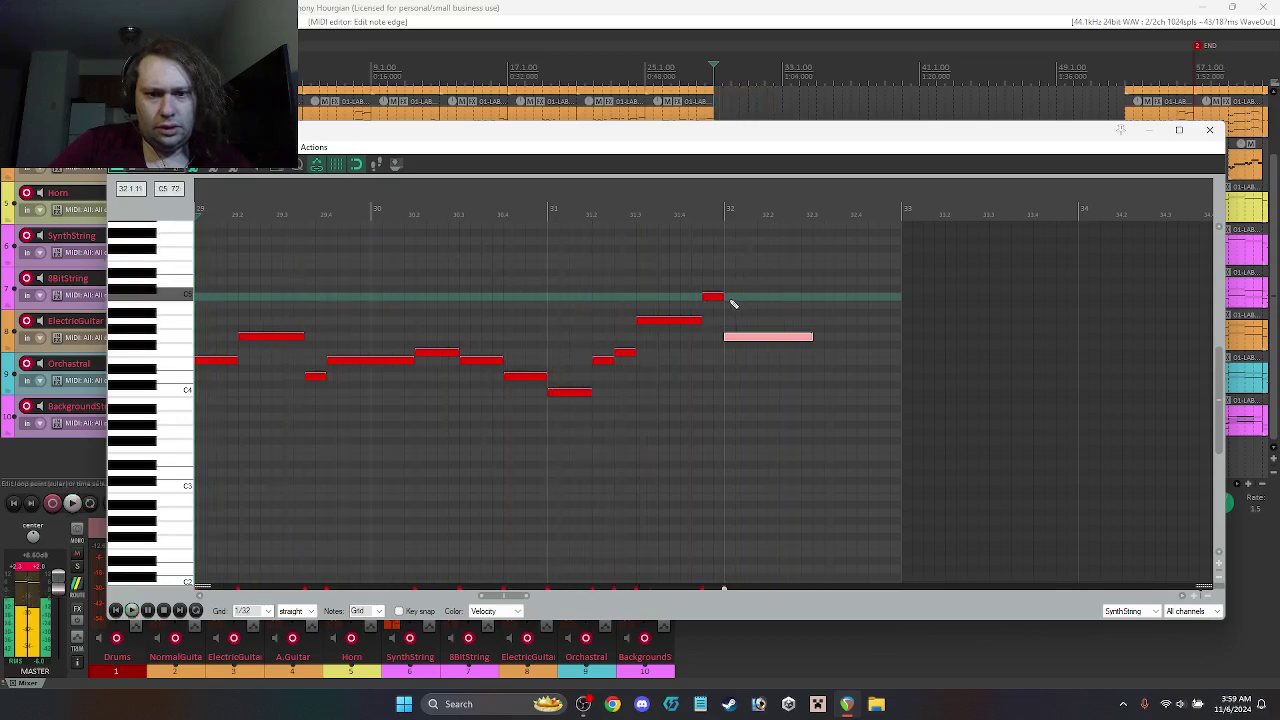
{"action": "left_click_drag", "start_coordinate": [719, 297], "coordinate": [744, 301]}
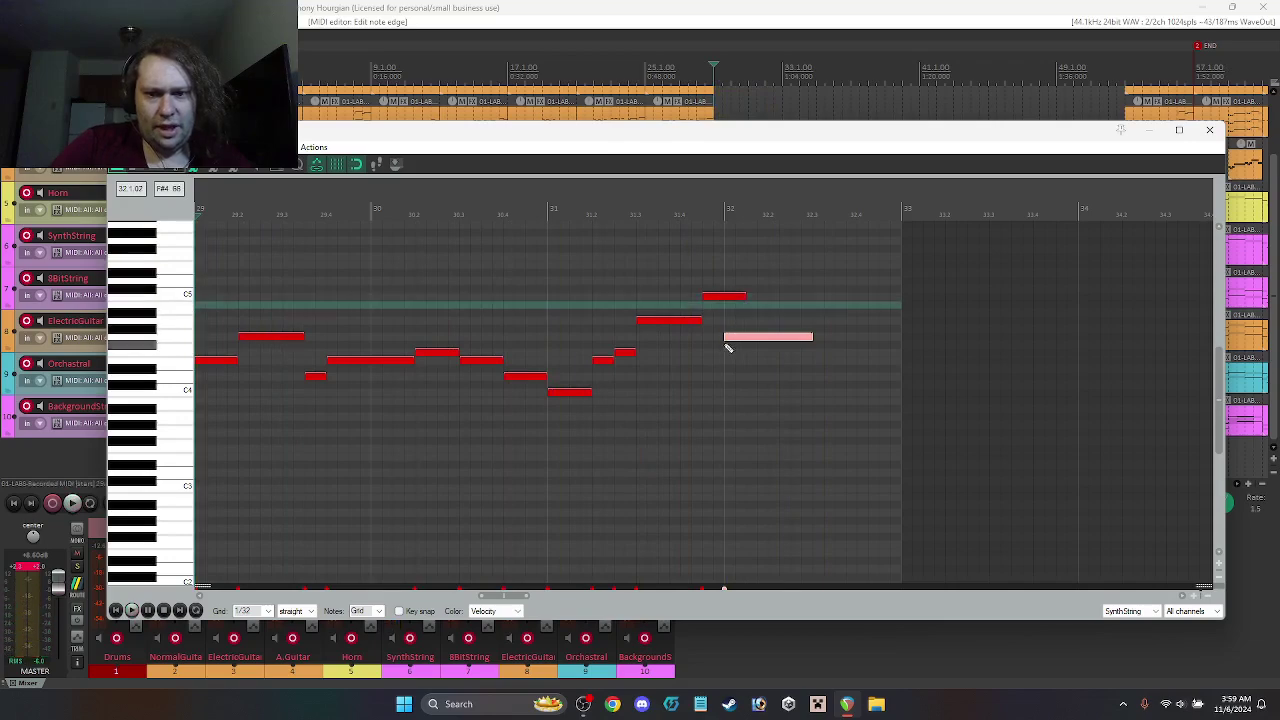
{"action": "left_click", "coordinate": [726, 336]}
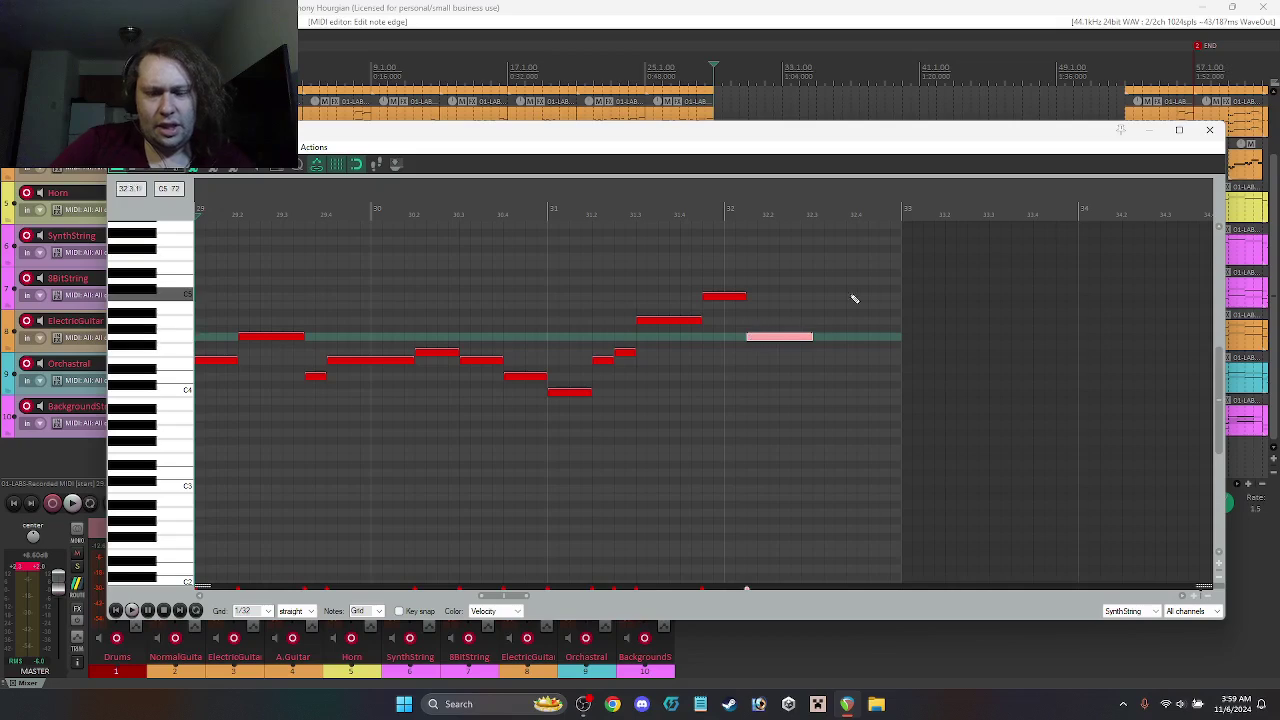
{"action": "key", "text": "space"}
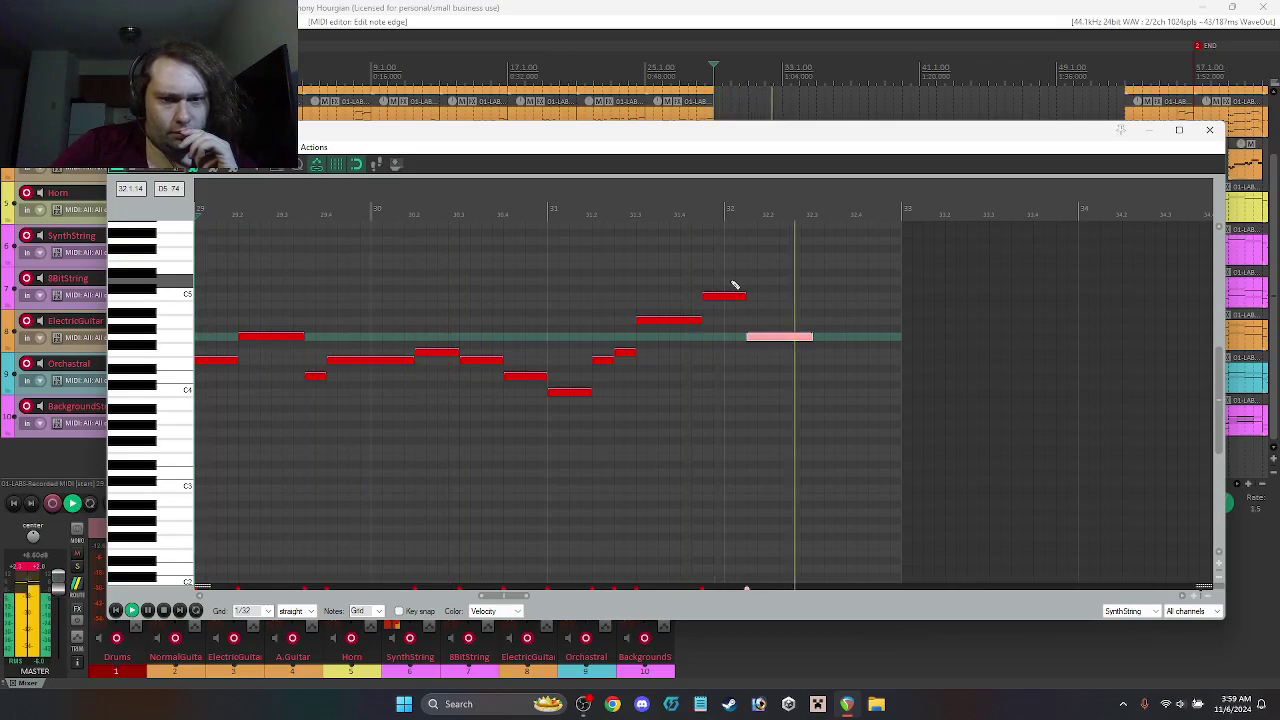
{"action": "key", "text": "space"}
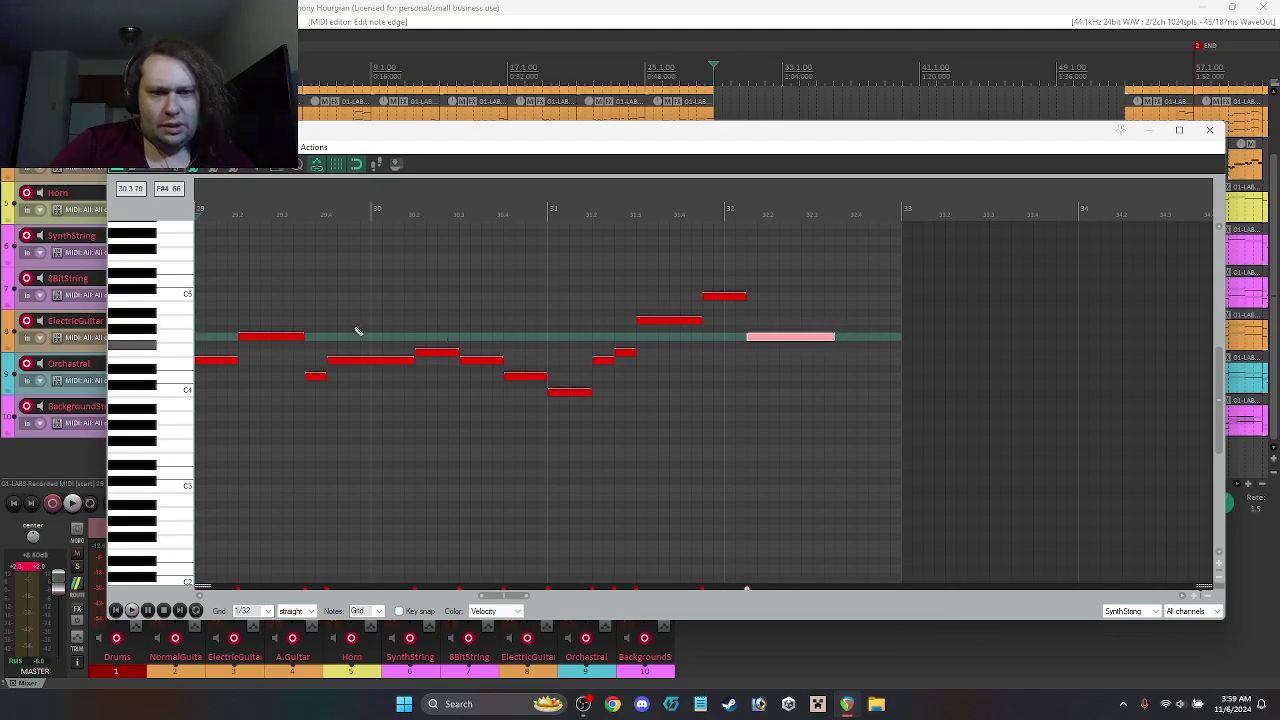
Step: Raise the SynthString note at 29.2 to B4 and the note at 30.2 to G4, play the phrase and close the MIDI editor
{"action": "left_click_drag", "start_coordinate": [272, 341], "coordinate": [272, 308]}
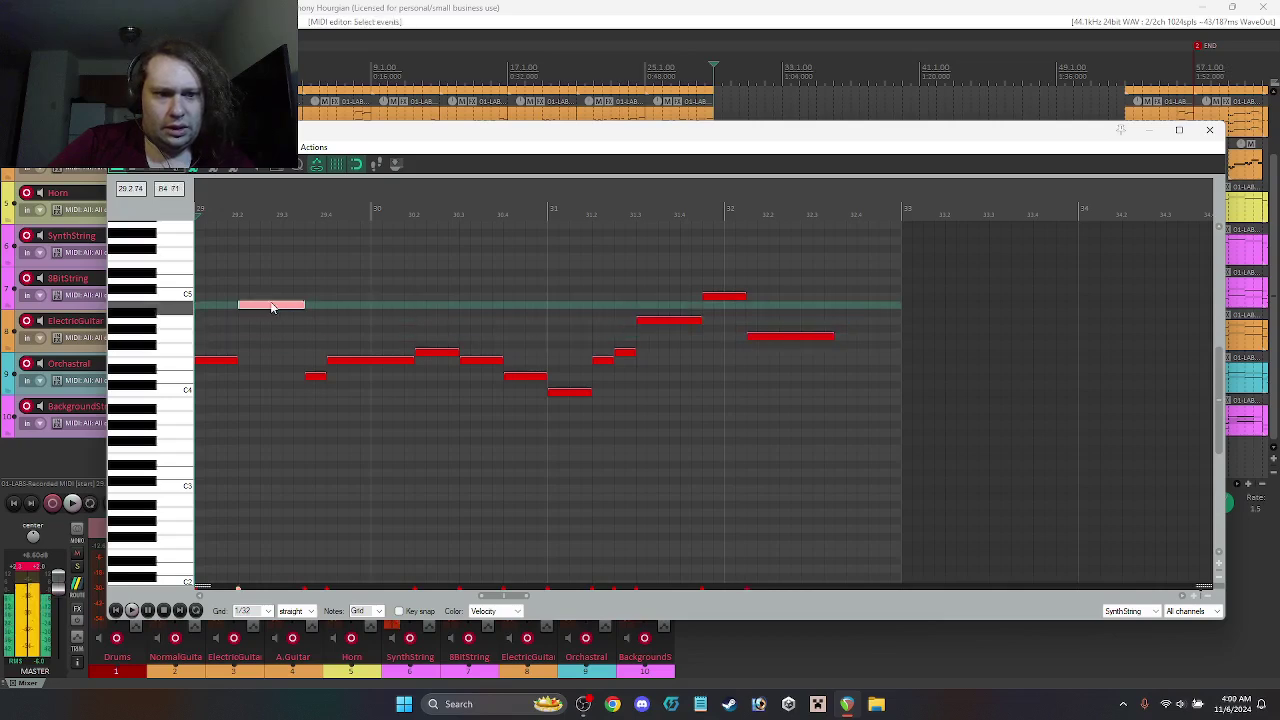
{"action": "key", "text": "space"}
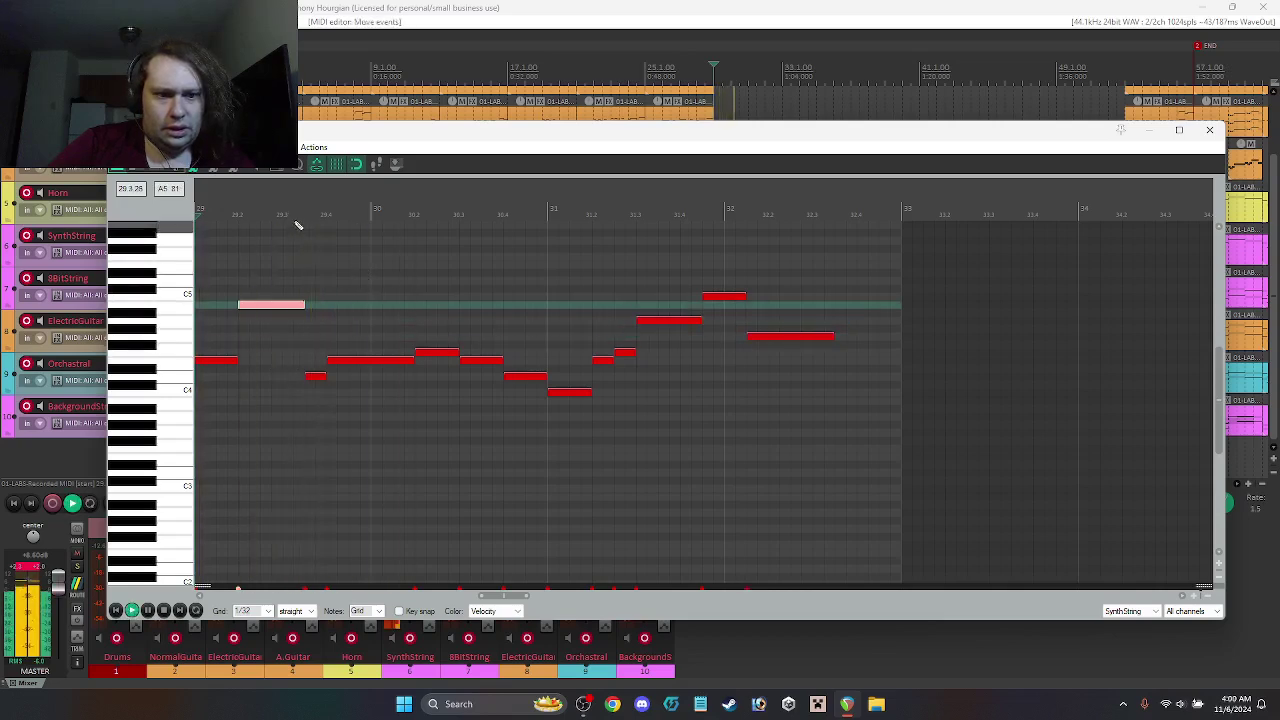
{"action": "left_click_drag", "start_coordinate": [435, 358], "coordinate": [436, 342]}
{"action": "key", "text": "space"}
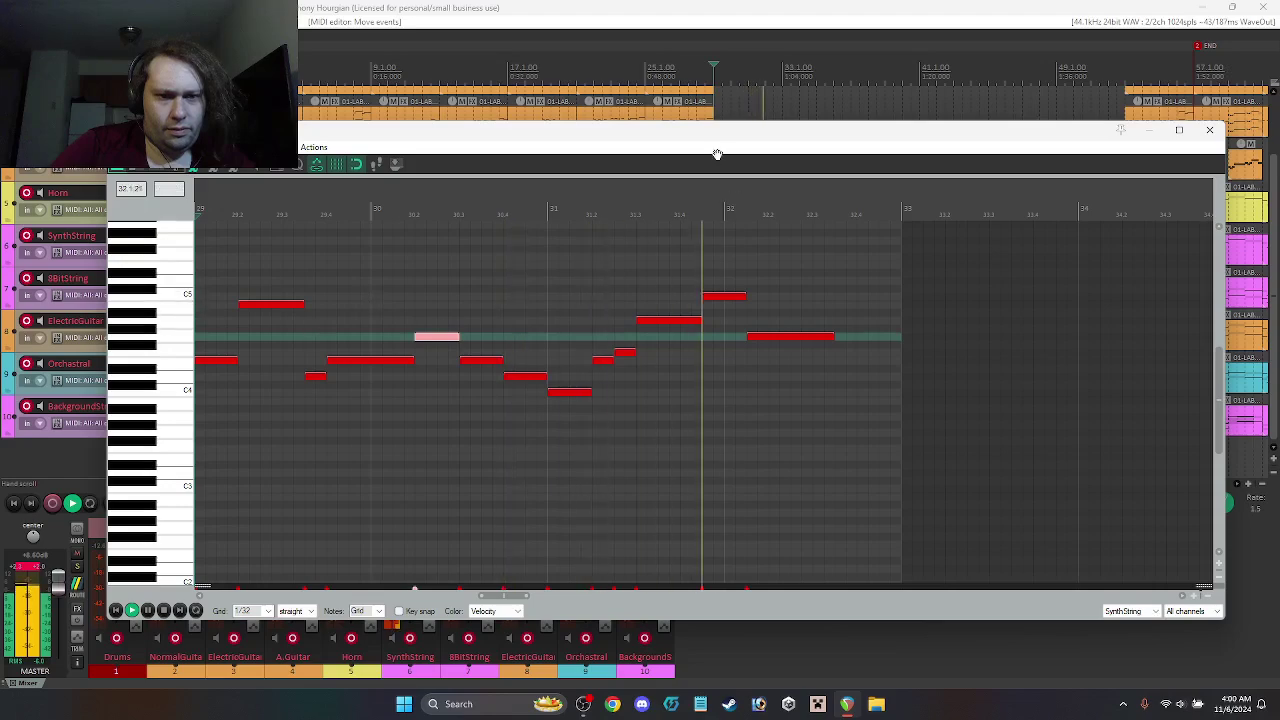
{"action": "key", "text": "space"}
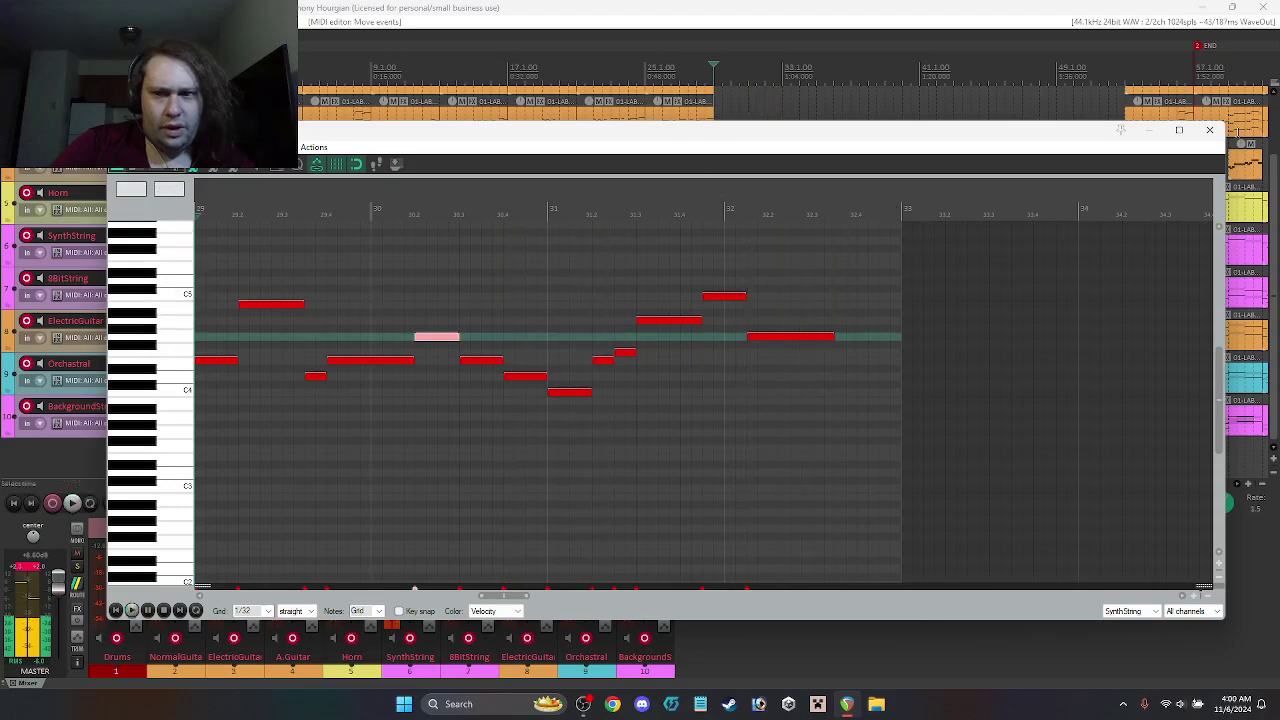
{"action": "left_click", "coordinate": [1209, 129]}
Step: Copy the bar 29 SynthString item onto the Horn and 8BitString tracks at the same bar
{"action": "left_click_drag", "start_coordinate": [758, 258], "coordinate": [757, 215]}
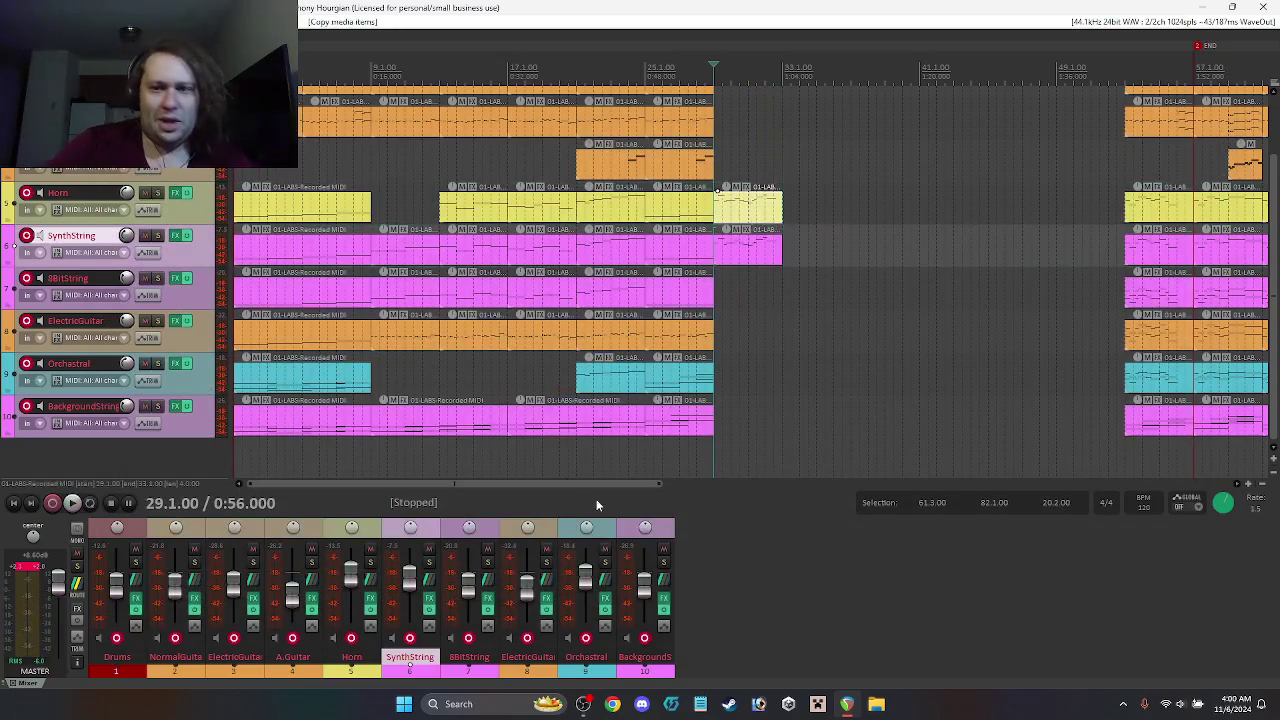
{"action": "left_click_drag", "start_coordinate": [589, 492], "coordinate": [664, 492]}
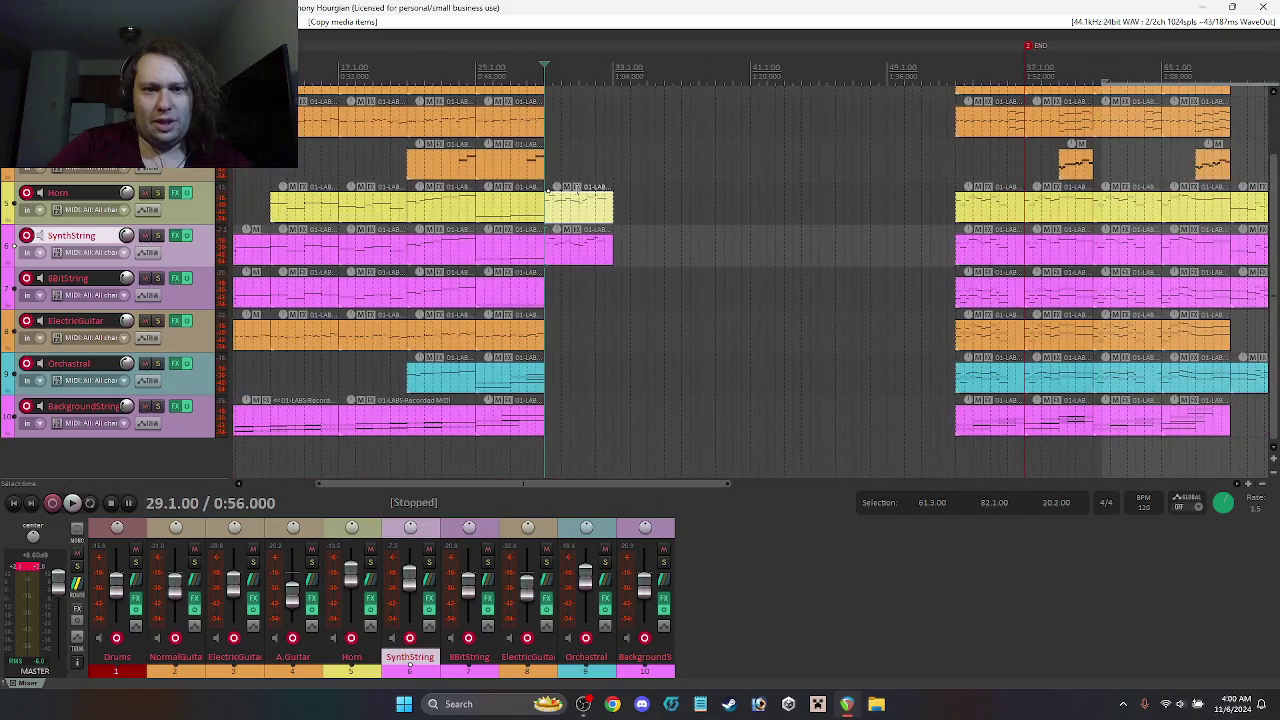
{"action": "left_click_drag", "start_coordinate": [588, 218], "coordinate": [585, 293]}
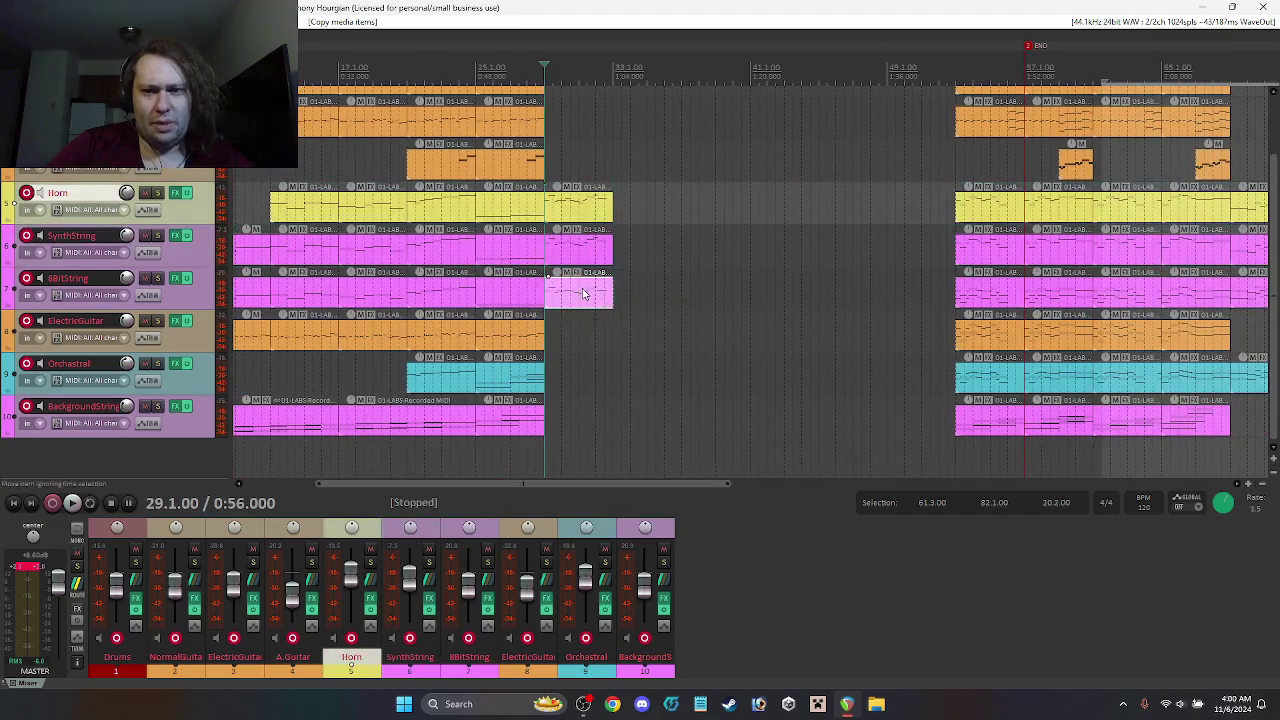
Step: Check the 8BitString notes at bar 53, and double all notes of the bar 29 8BitString item one octave lower
{"action": "left_click", "coordinate": [972, 291]}
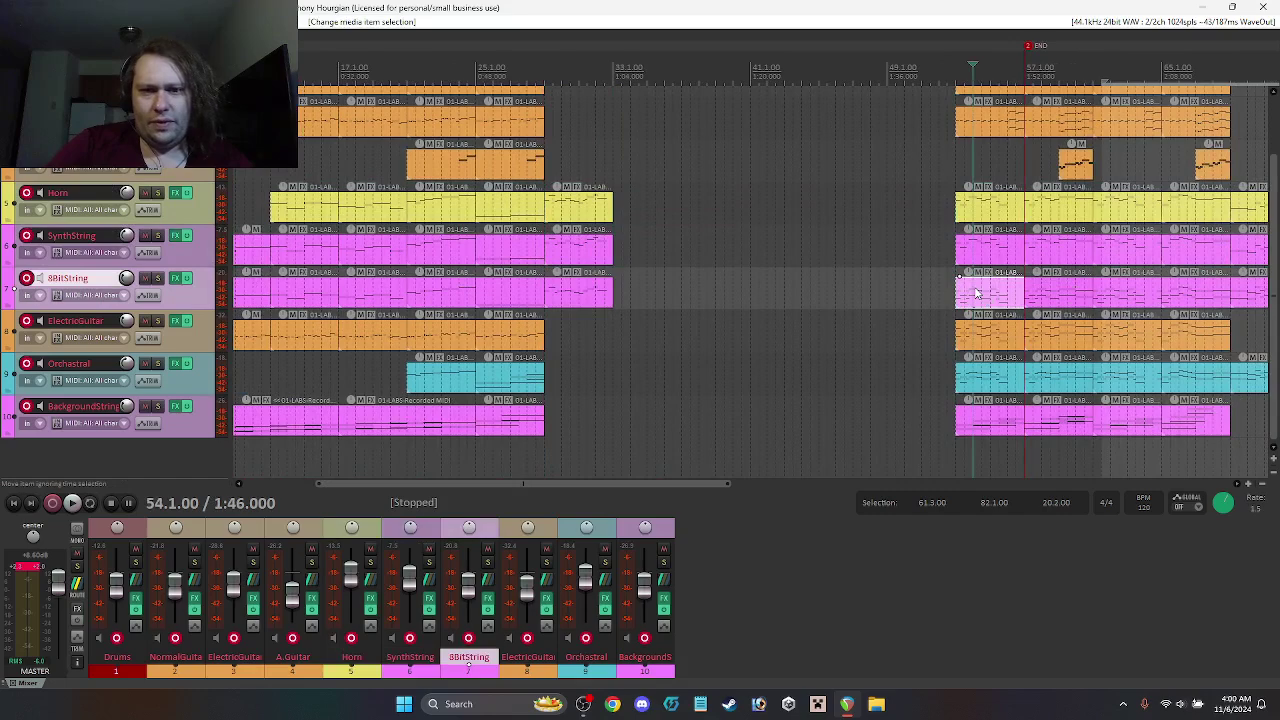
{"action": "double_click", "coordinate": [977, 292]}
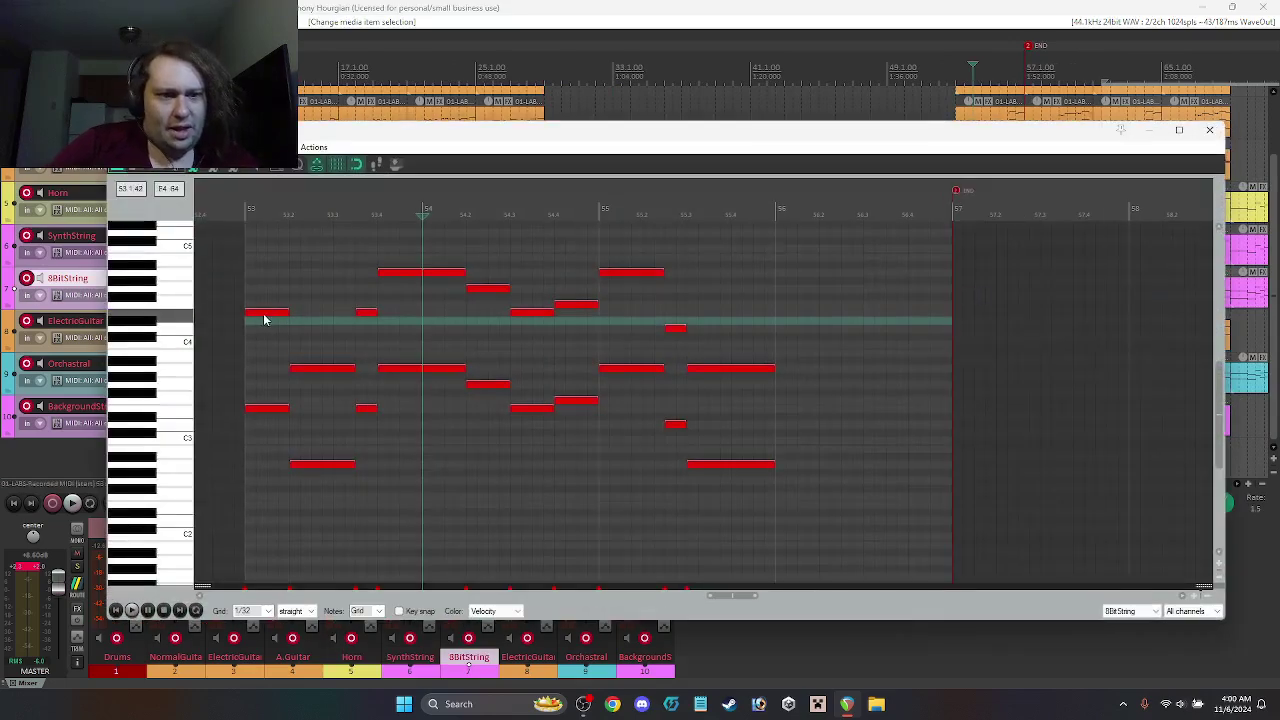
{"action": "left_click", "coordinate": [1209, 129]}
{"action": "double_click", "coordinate": [523, 305]}
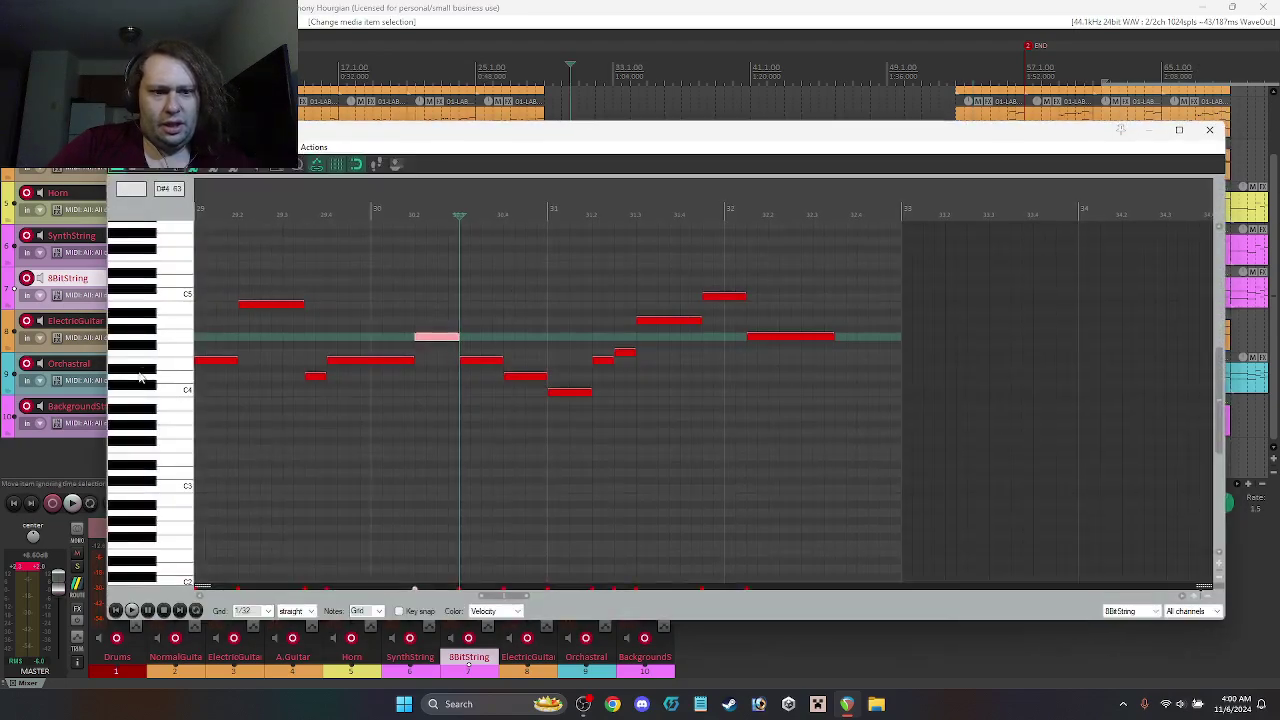
{"action": "right_click", "coordinate": [223, 326]}
{"action": "left_click", "coordinate": [273, 392]}
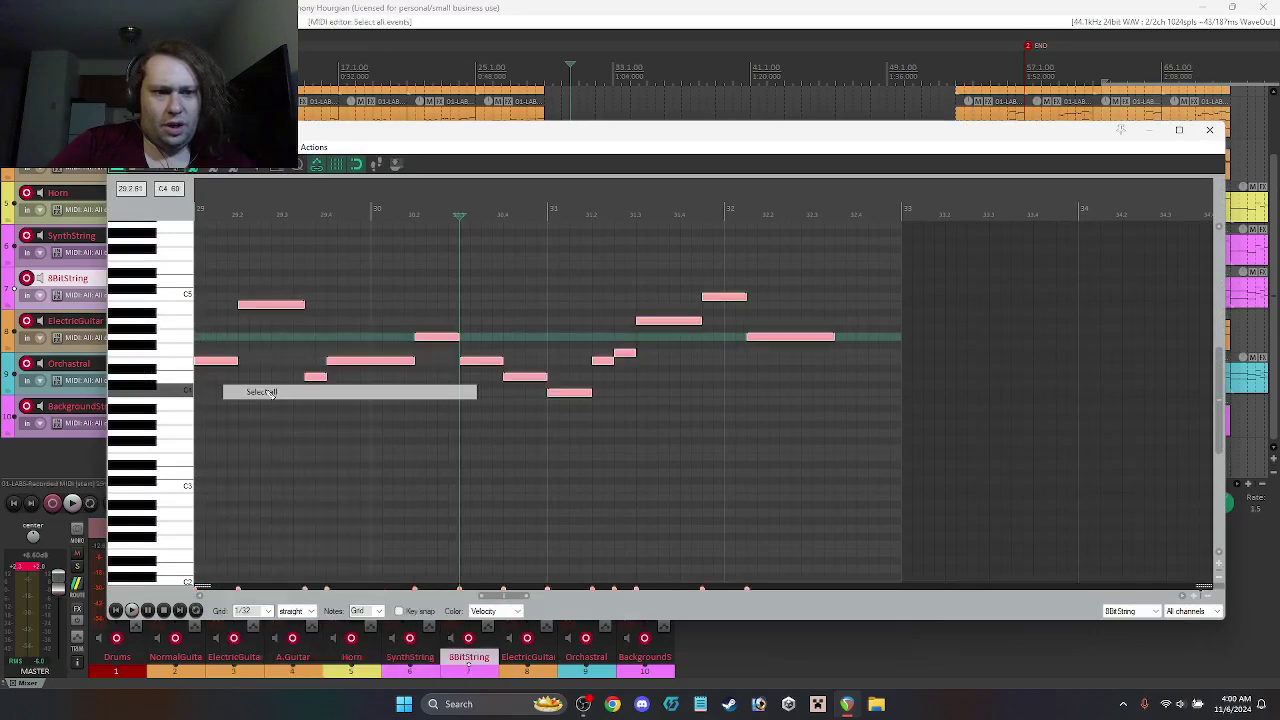
{"action": "left_click_drag", "start_coordinate": [219, 364], "coordinate": [228, 463]}
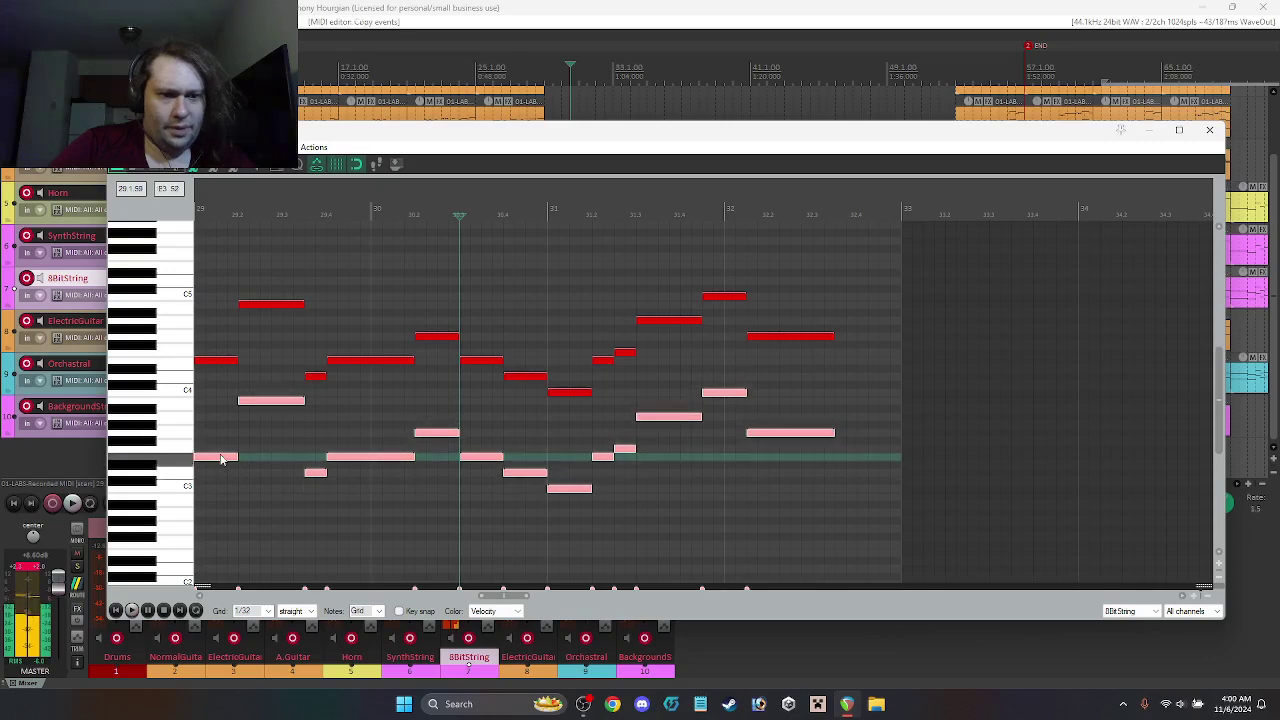
{"action": "left_click", "coordinate": [1209, 130]}
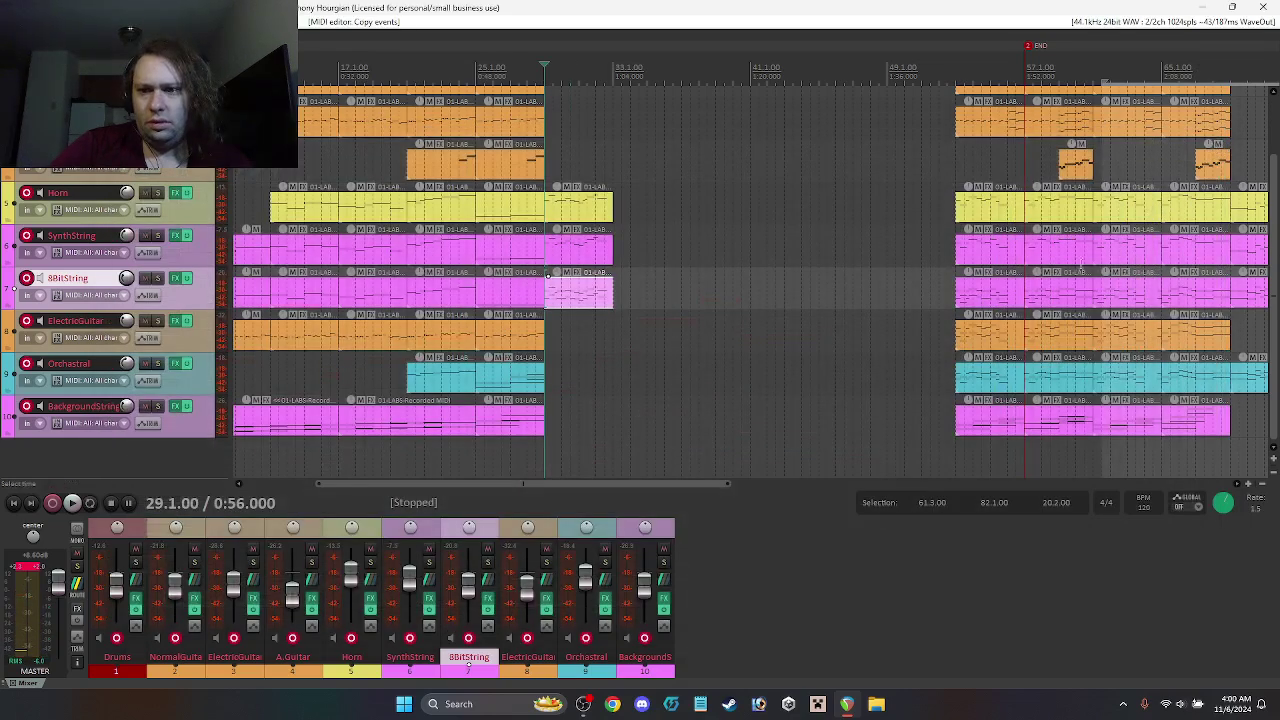
Step: Copy the bar 29 8BitString item onto the ElectricGuitar and Orchastral tracks, and check both tracks' notes at bar 53
{"action": "double_click", "coordinate": [979, 343]}
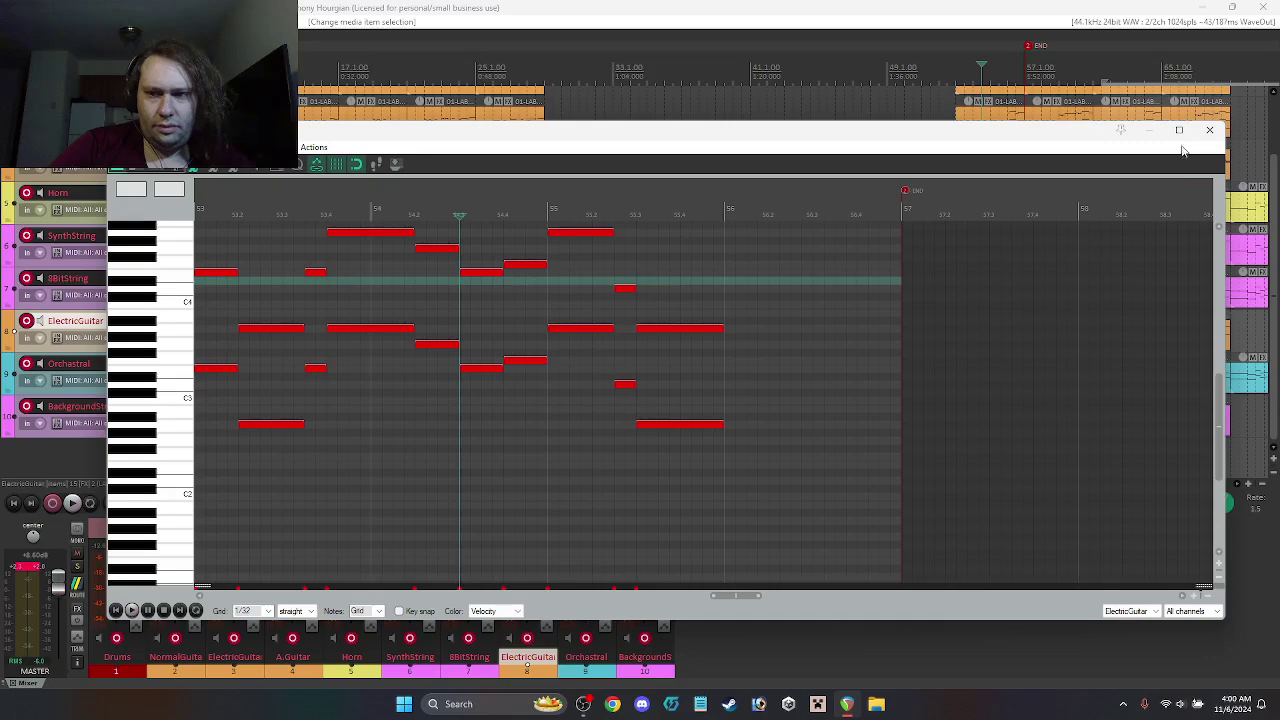
{"action": "left_click", "coordinate": [1209, 130]}
{"action": "left_click_drag", "start_coordinate": [569, 300], "coordinate": [586, 378]}
{"action": "left_click", "coordinate": [552, 69]}
{"action": "double_click", "coordinate": [990, 380]}
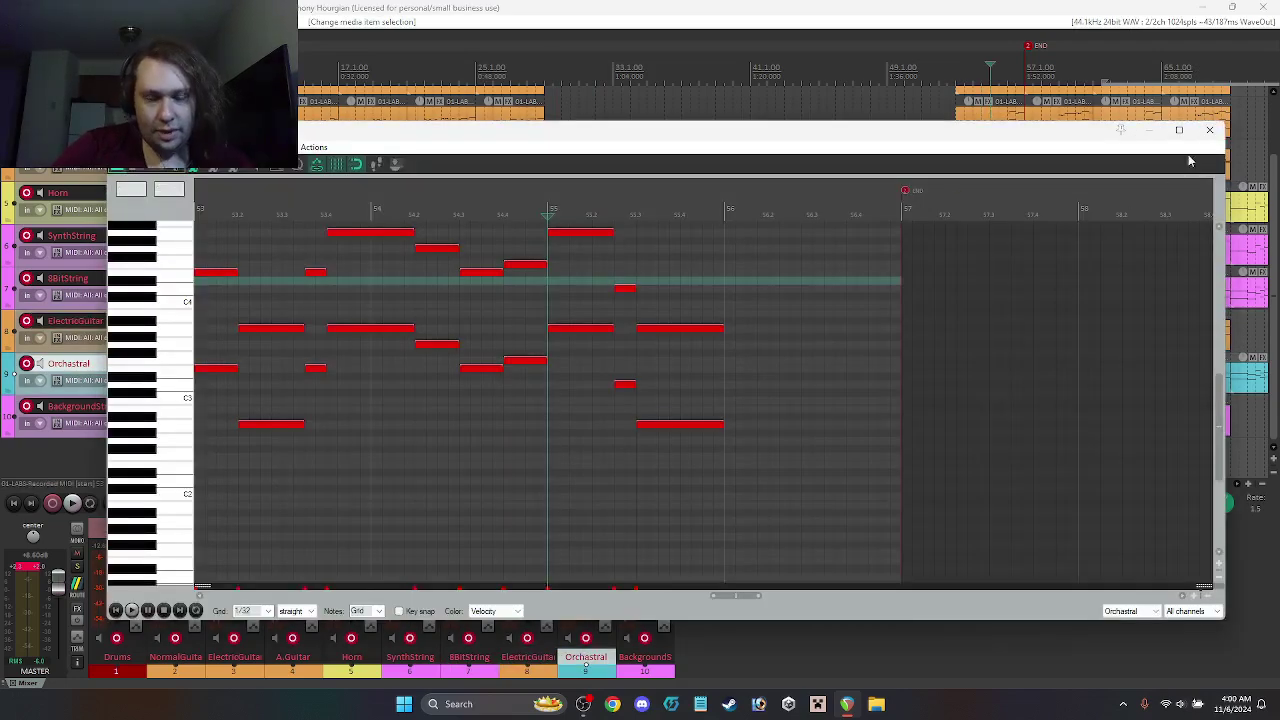
{"action": "left_click", "coordinate": [1209, 130]}
{"action": "double_click", "coordinate": [990, 336]}
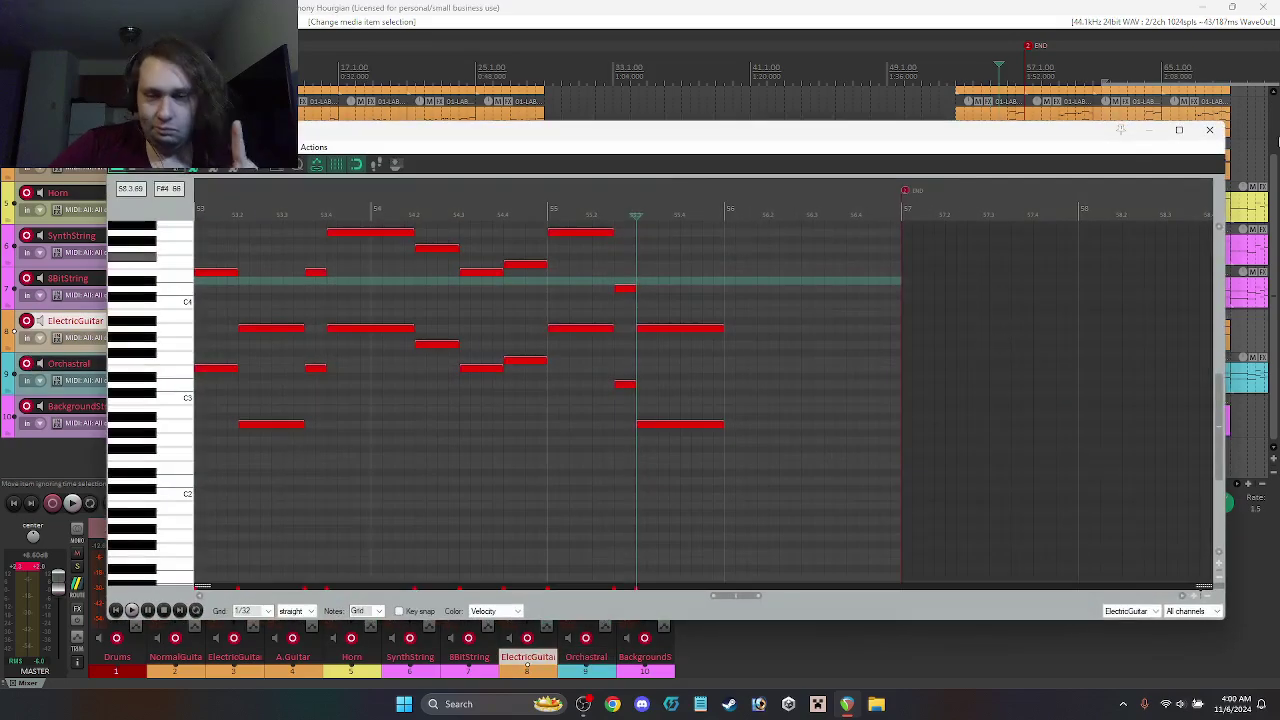
{"action": "left_click", "coordinate": [1209, 130]}
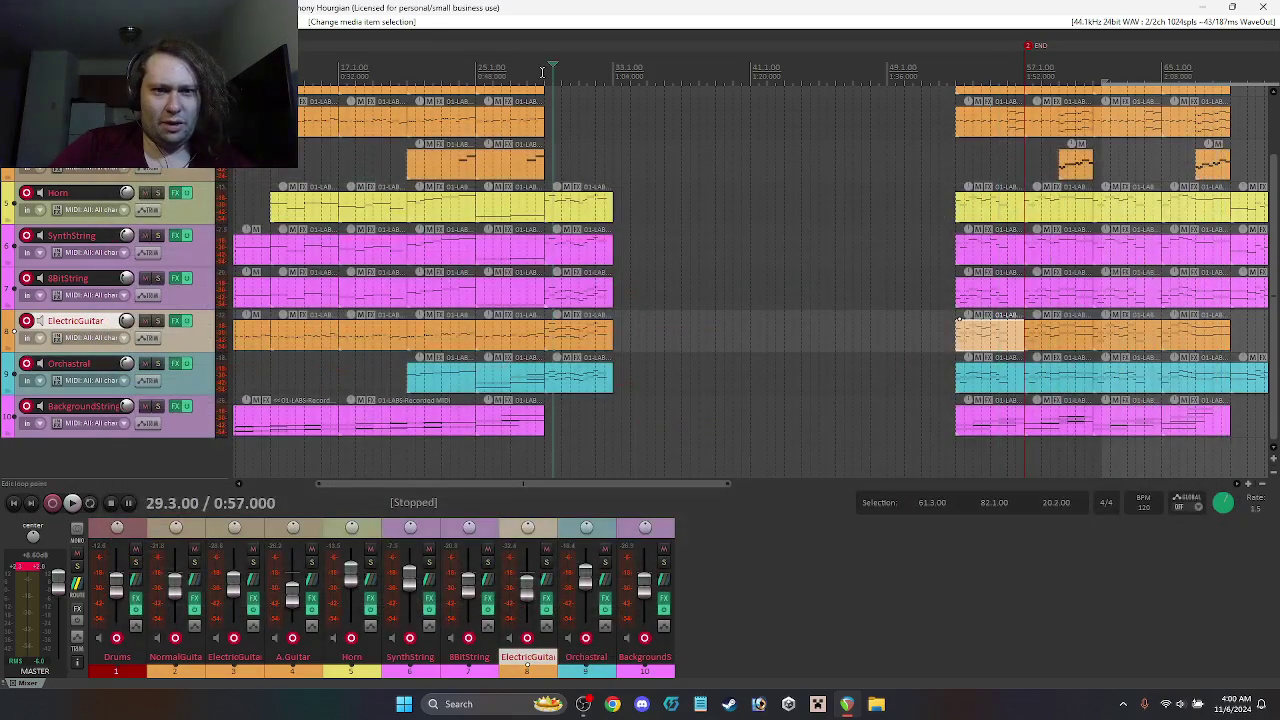
Step: Play the new section from bar 29, compare it with the section from bar 53, and listen to bar 29 again
{"action": "left_click", "coordinate": [542, 72]}
{"action": "key", "text": "space"}
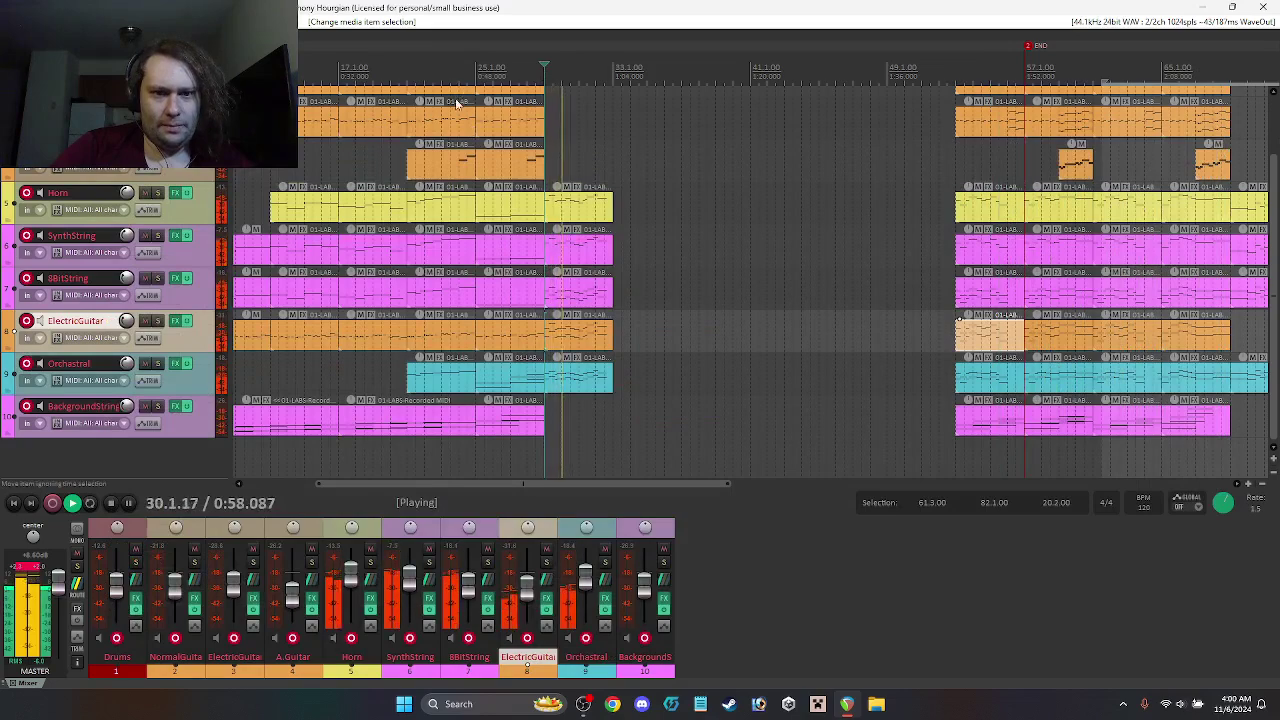
{"action": "key", "text": "space"}
{"action": "left_click", "coordinate": [955, 70]}
{"action": "key", "text": "space"}
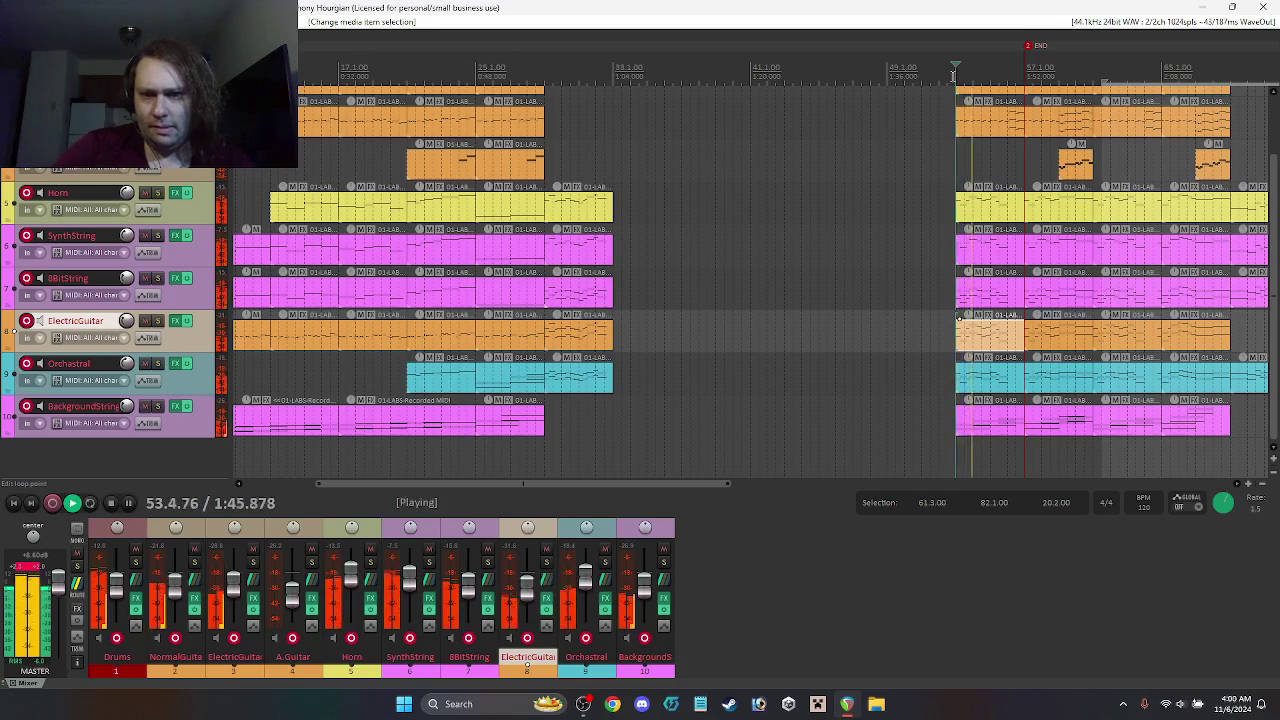
{"action": "key", "text": "space"}
{"action": "left_click", "coordinate": [543, 70]}
{"action": "key", "text": "space"}
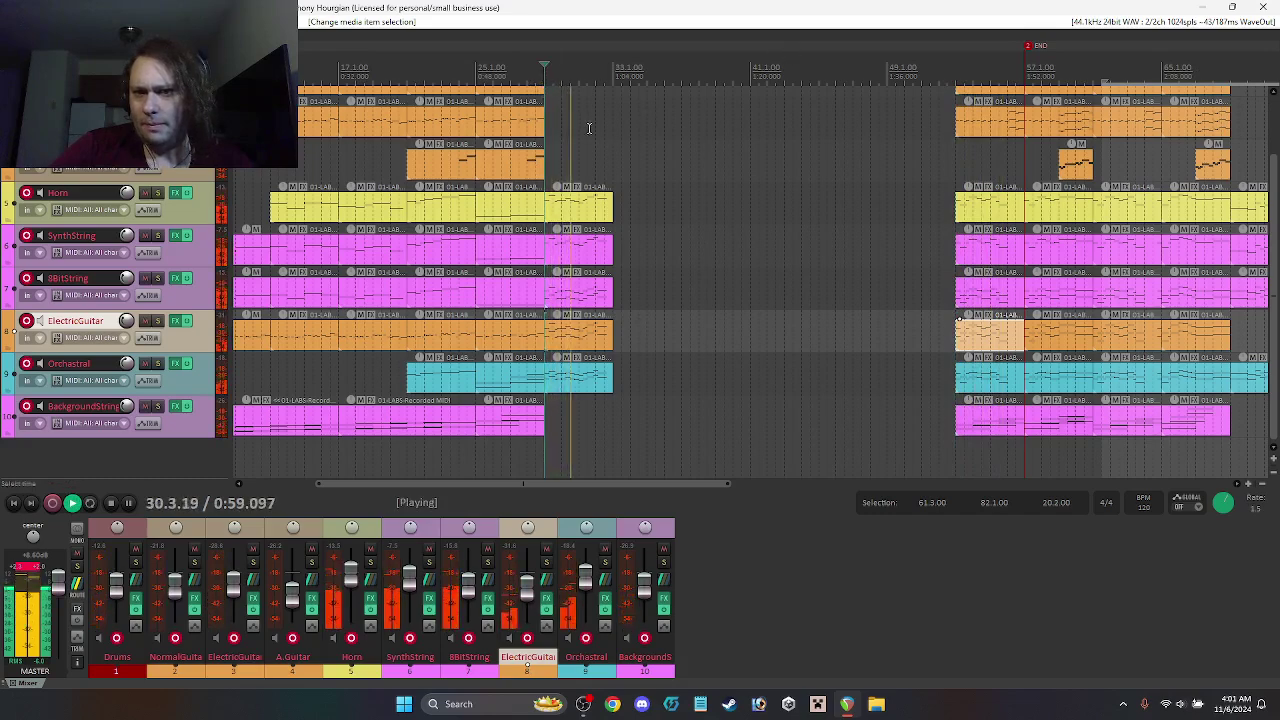
{"action": "key", "text": "space"}
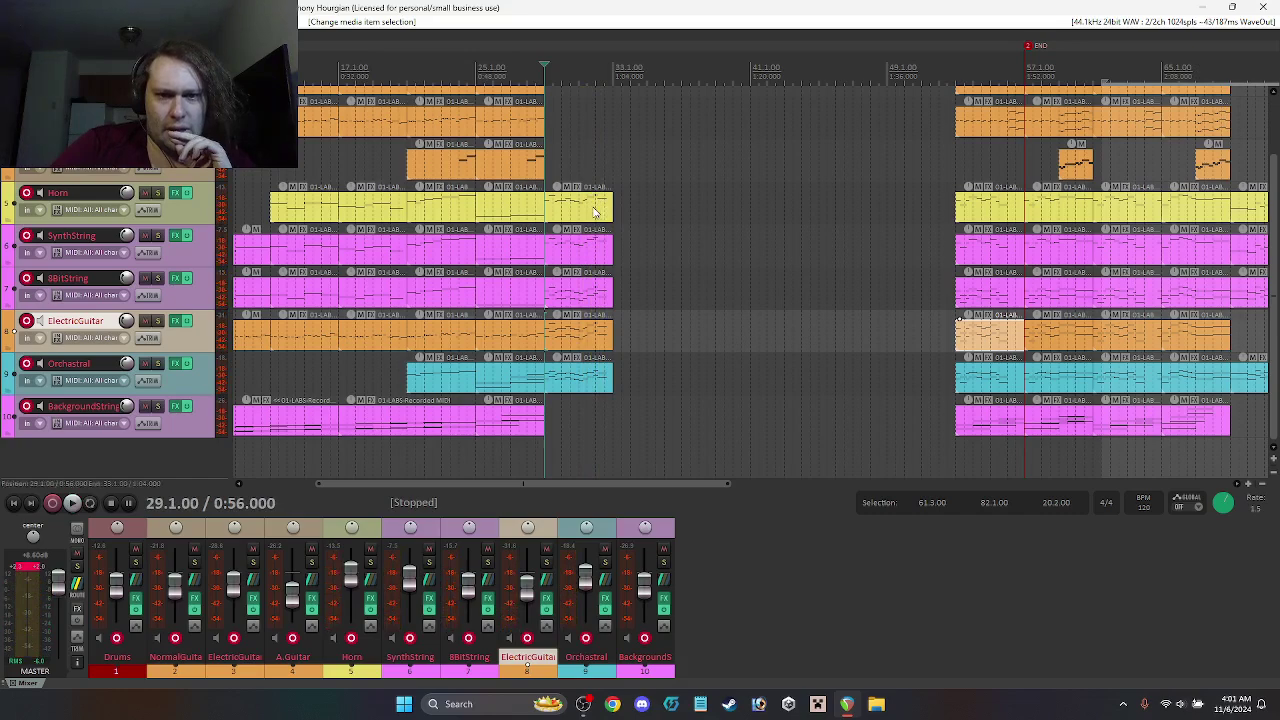
Step: Play the bar 29 Horn item, lower its note at 29.2 to A4 and close the editor
{"action": "double_click", "coordinate": [594, 211]}
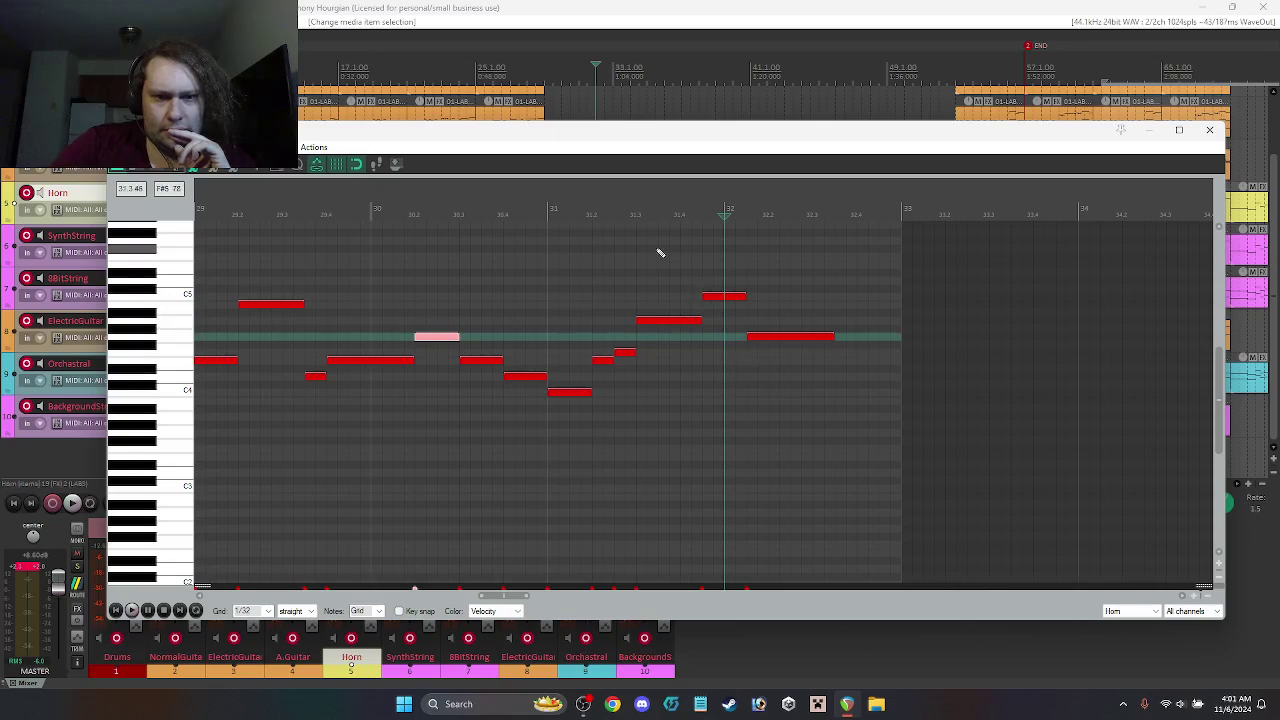
{"action": "key", "text": "space"}
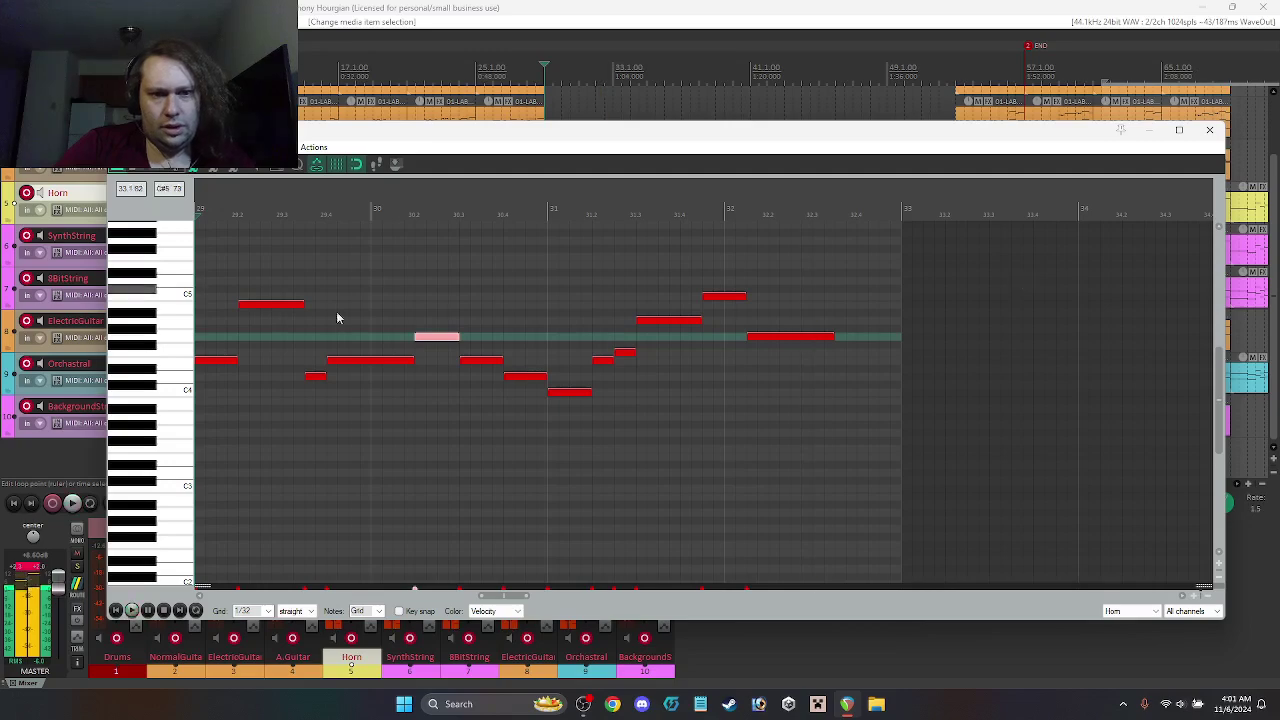
{"action": "left_click_drag", "start_coordinate": [264, 310], "coordinate": [262, 326]}
{"action": "left_click", "coordinate": [1209, 129]}
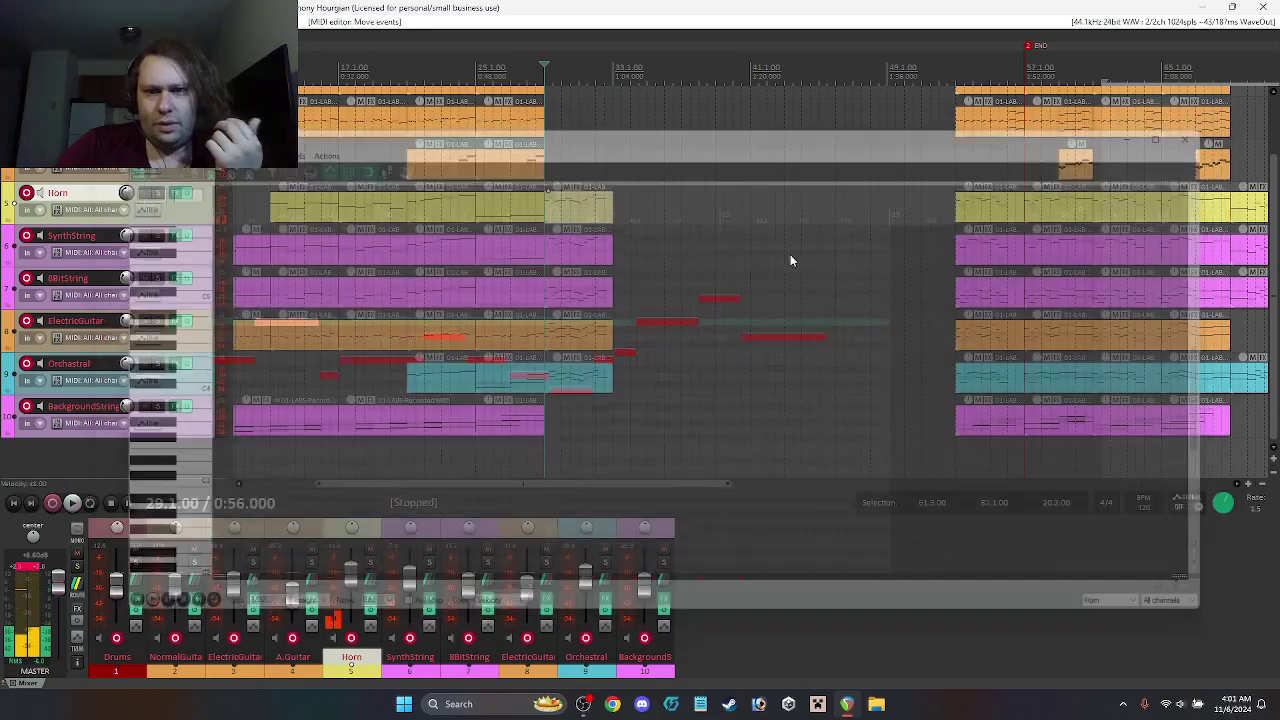
Step: Lower the note at 29.2 to A4 in the bar 29 SynthString item as well and close the editor
{"action": "double_click", "coordinate": [563, 249]}
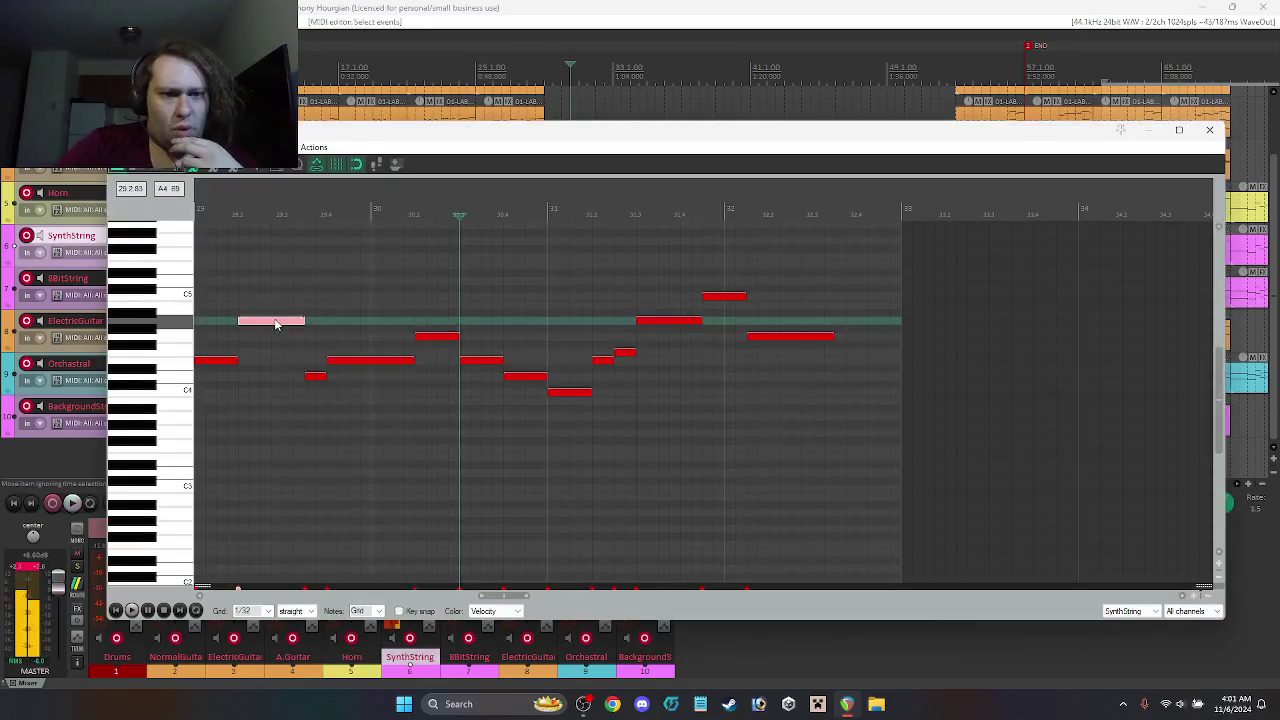
{"action": "left_click", "coordinate": [1214, 112]}
{"action": "left_click", "coordinate": [1212, 131]}
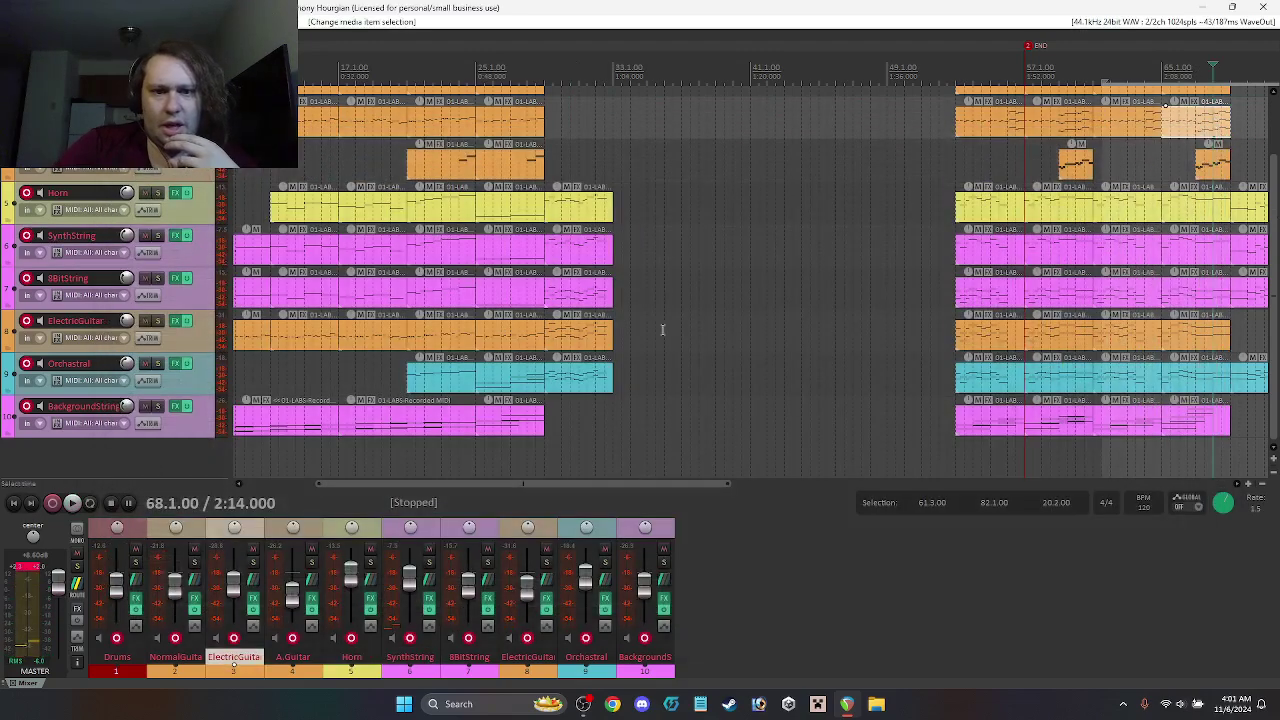
Step: In the bar 29 8BitString item, lower both octave notes at 29.2 to A4 and A3, and close the editor
{"action": "double_click", "coordinate": [574, 298]}
{"action": "left_click", "coordinate": [244, 306]}
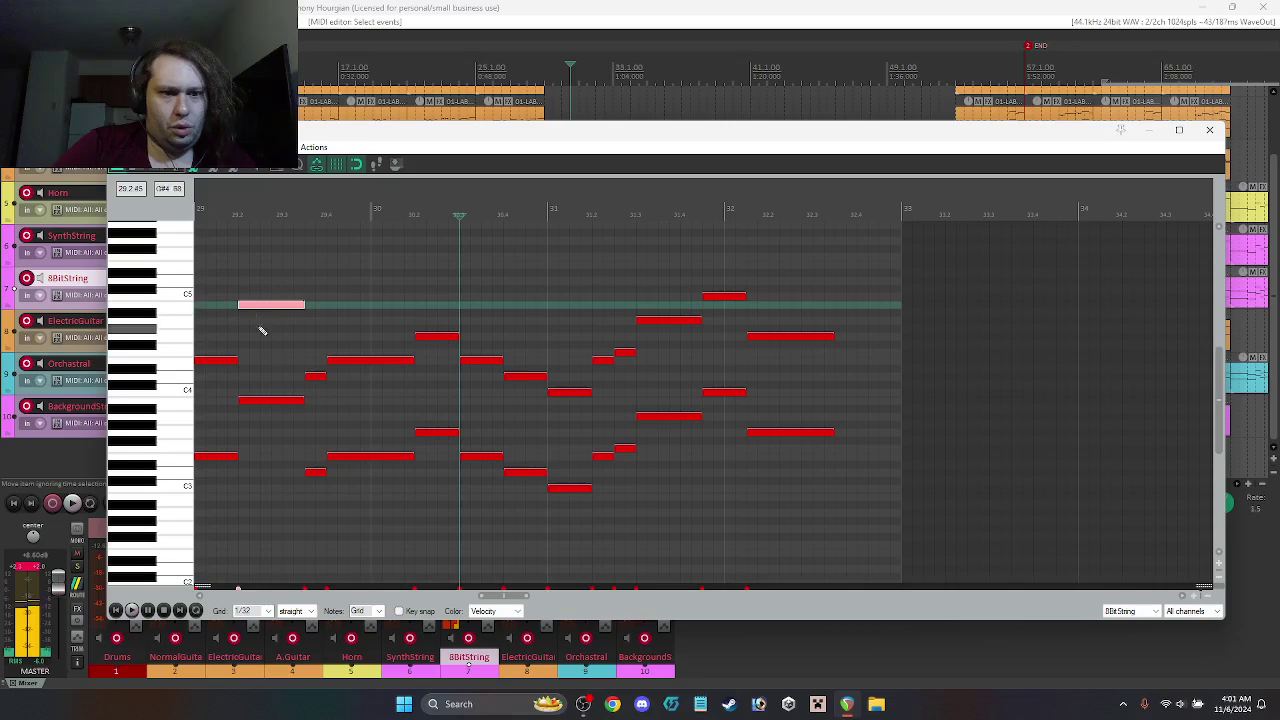
{"action": "left_click", "coordinate": [257, 401], "text": "ctrl"}
{"action": "left_click_drag", "start_coordinate": [257, 402], "coordinate": [281, 425]}
{"action": "left_click", "coordinate": [1209, 129]}
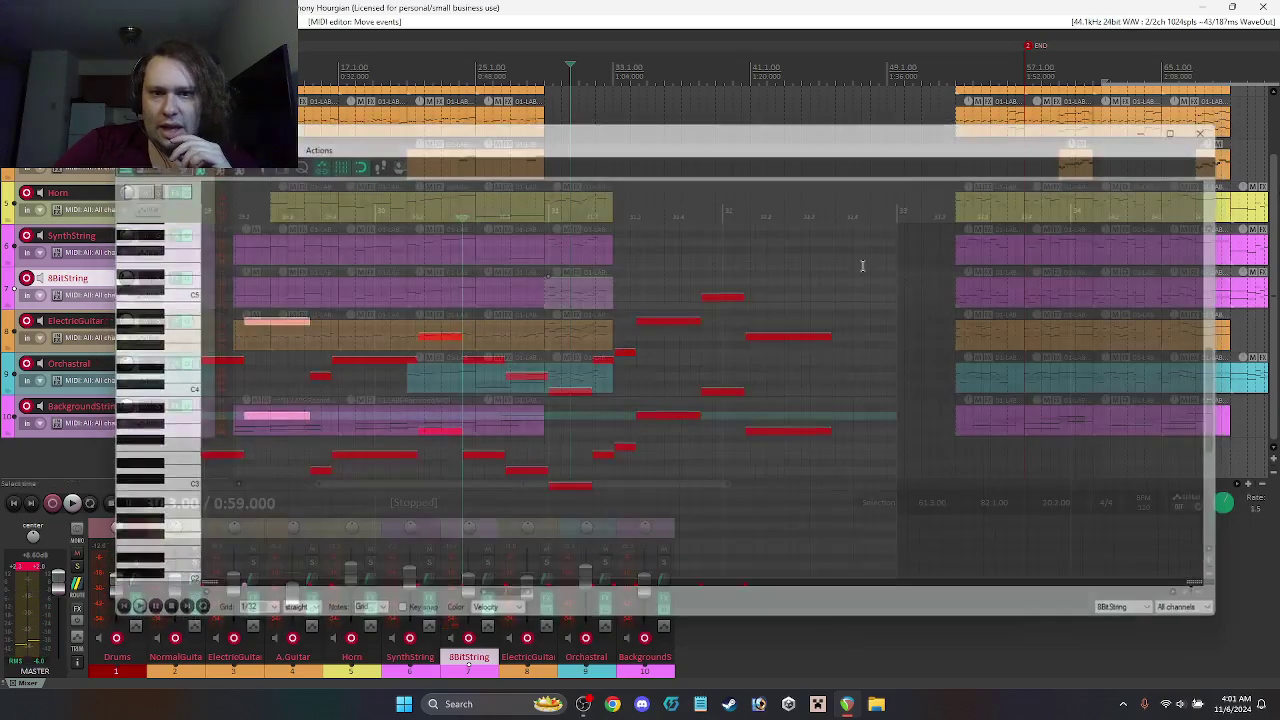
Step: Replace the bar 29 items on the lower ElectricGuitar and Orchastral tracks with copies of the 8BitString item, and play from bar 29
{"action": "left_click", "coordinate": [572, 330]}
{"action": "left_click", "coordinate": [575, 385], "text": "ctrl"}
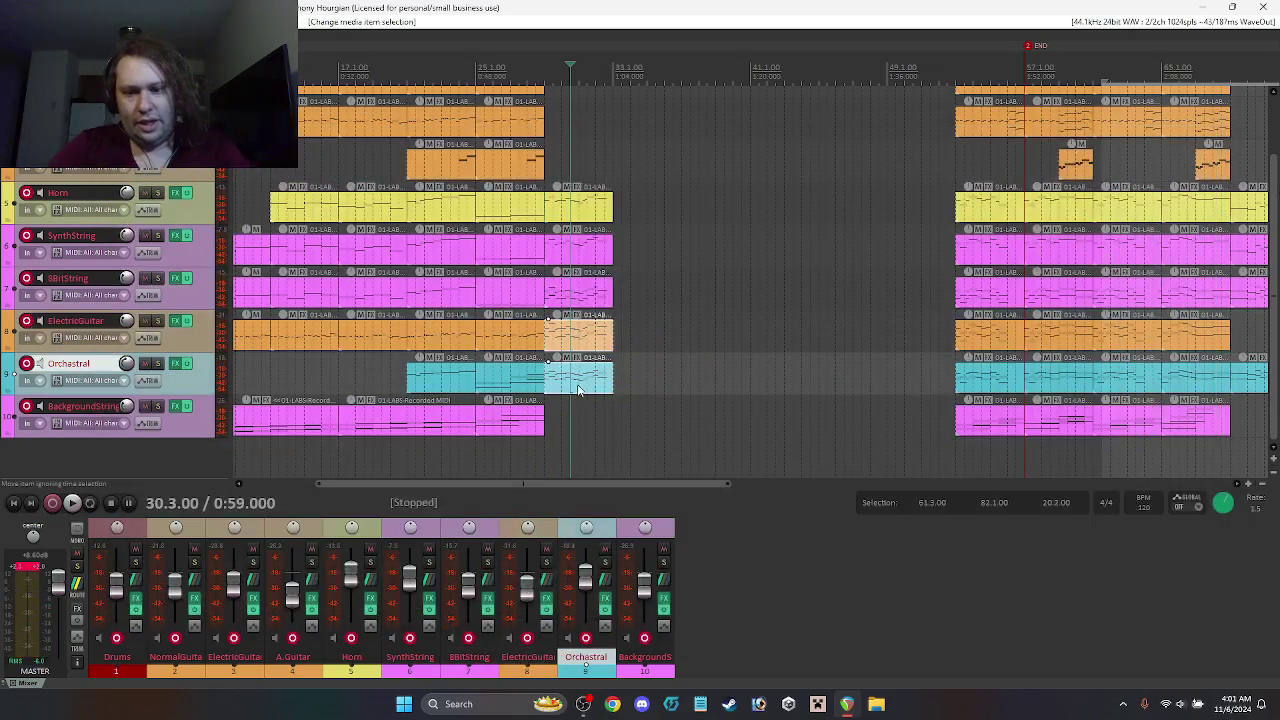
{"action": "key", "text": "Delete"}
{"action": "left_click", "coordinate": [579, 292]}
{"action": "mouse_move", "coordinate": [579, 347]}
{"action": "left_mouse_down"}
{"action": "mouse_move", "coordinate": [591, 310]}
{"action": "mouse_move", "coordinate": [586, 371]}
{"action": "mouse_move", "coordinate": [590, 356]}
{"action": "left_mouse_up"}
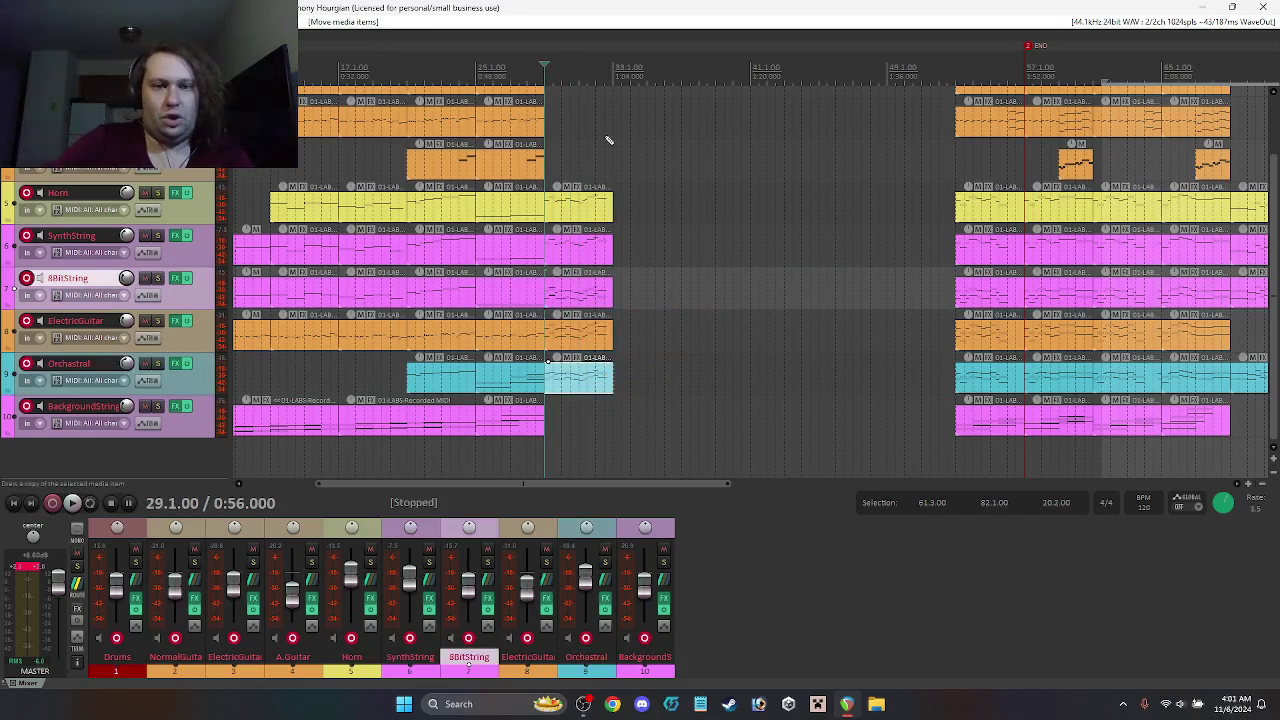
{"action": "key", "text": "space"}
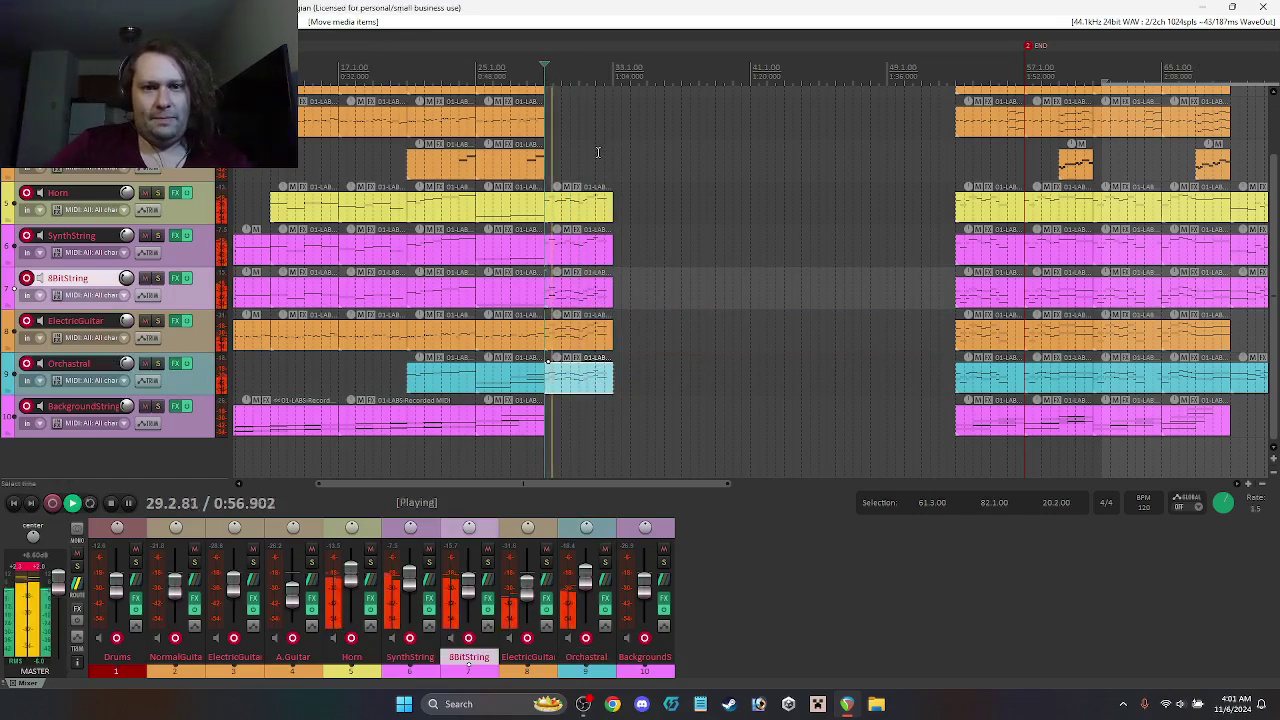
{"action": "key", "text": "space"}
Step: Delete the bar 29 items on the 8BitString, lower ElectricGuitar and Orchastral tracks, and play the section from bar 29
{"action": "left_click", "coordinate": [565, 252]}
{"action": "left_click", "coordinate": [568, 290]}
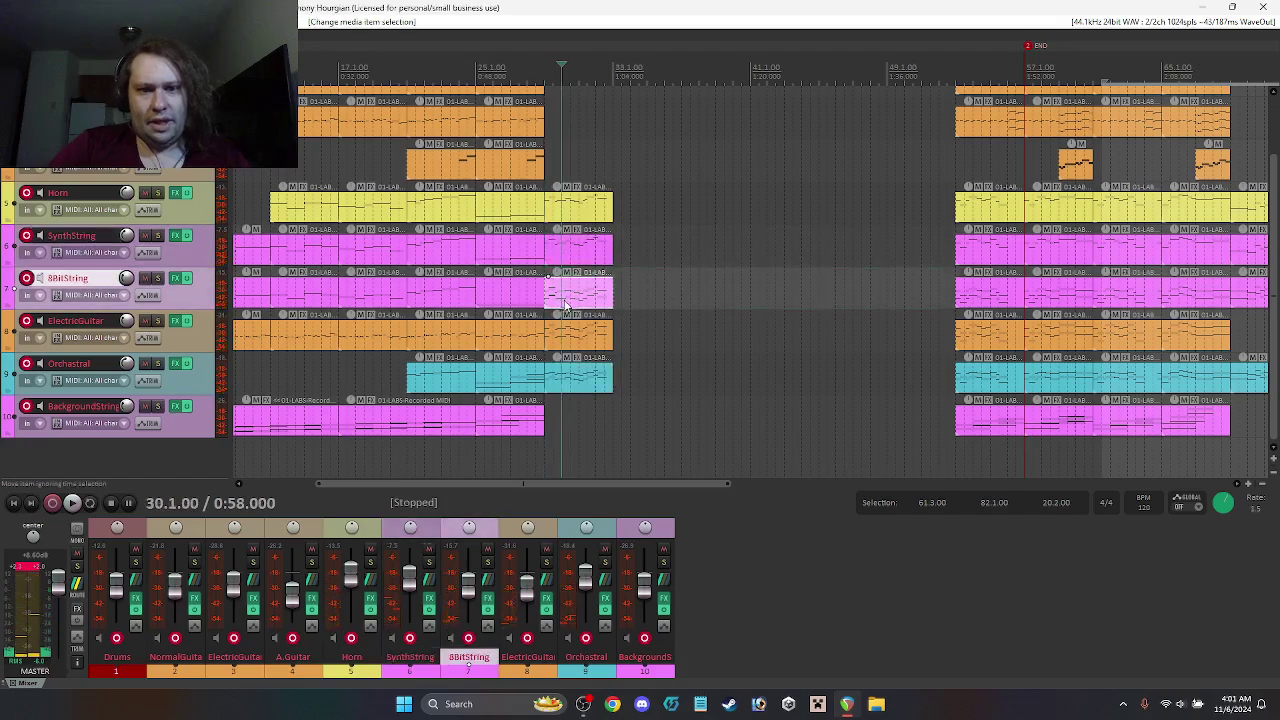
{"action": "left_click", "coordinate": [578, 334], "text": "ctrl"}
{"action": "left_click", "coordinate": [580, 378], "text": "ctrl"}
{"action": "key", "text": "Delete"}
{"action": "left_click", "coordinate": [585, 266]}
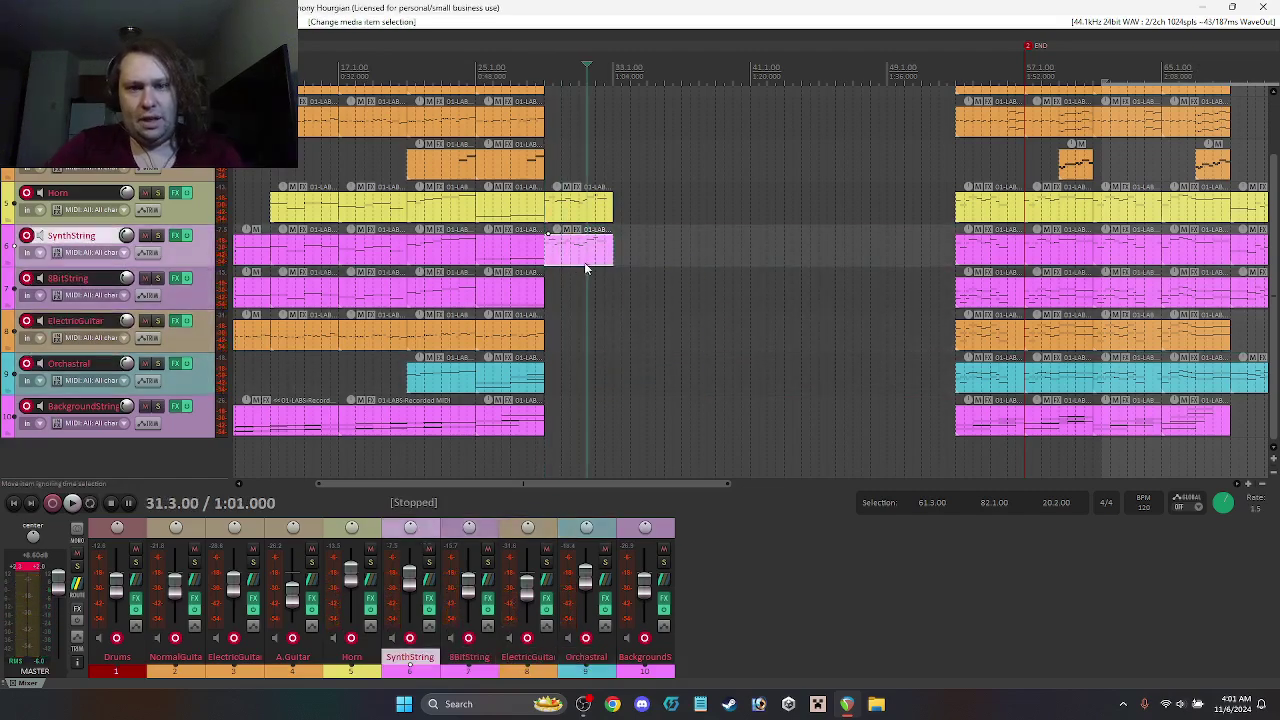
{"action": "key", "text": "space"}
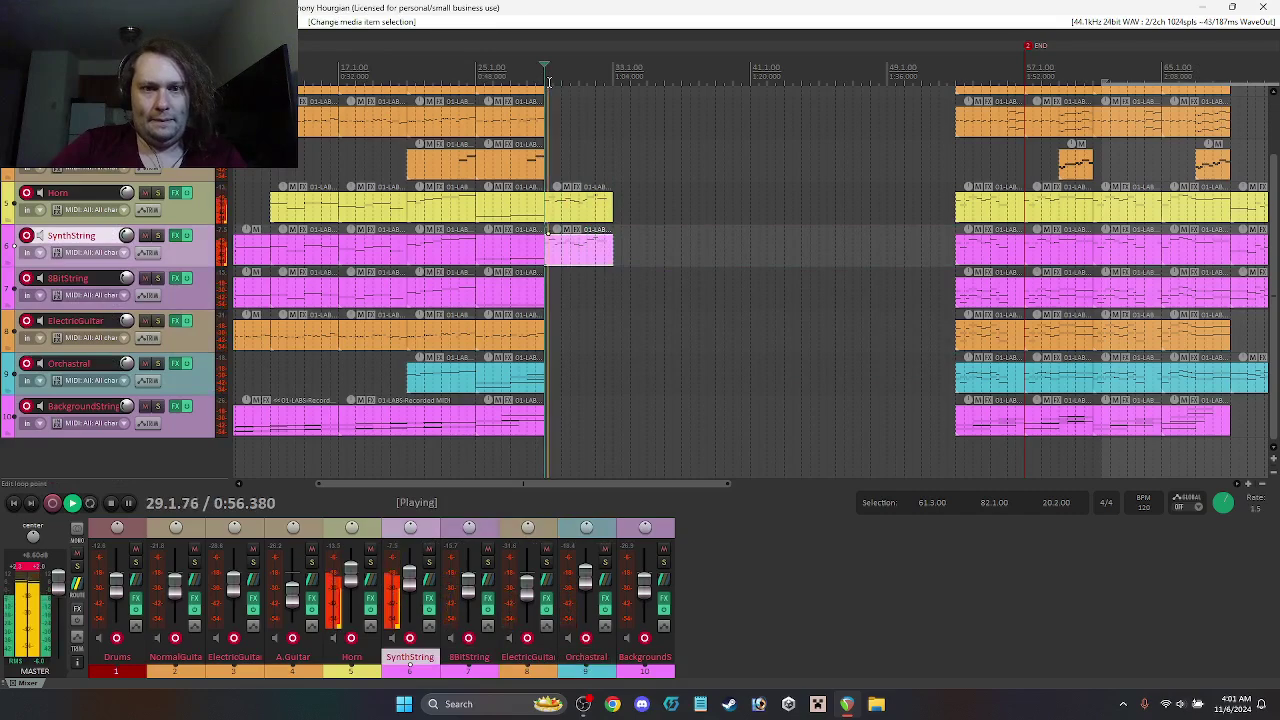
{"action": "key", "text": "space"}
Step: Copy the bar 29 SynthString item onto the 8BitString track, duplicate all its notes one octave lower, and play the section
{"action": "left_click", "coordinate": [590, 261]}
{"action": "left_click_drag", "start_coordinate": [589, 251], "coordinate": [575, 344]}
{"action": "double_click", "coordinate": [580, 315]}
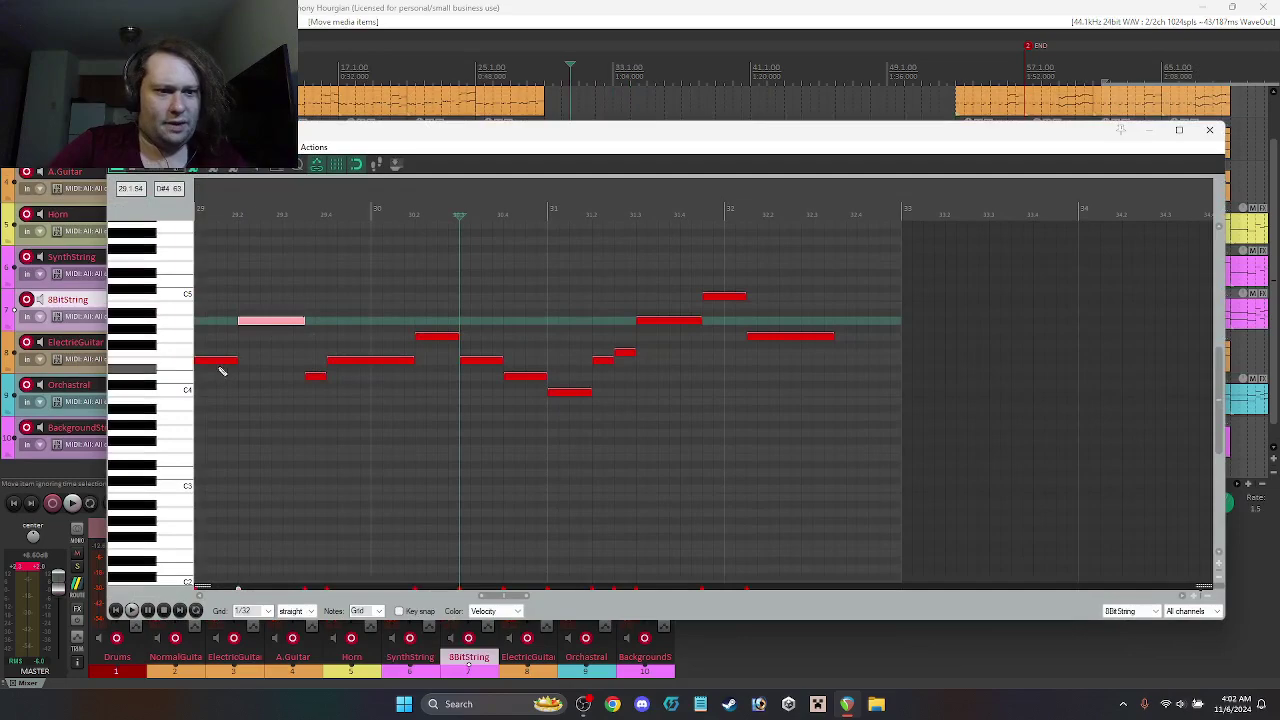
{"action": "right_click", "coordinate": [297, 333]}
{"action": "left_click", "coordinate": [300, 395]}
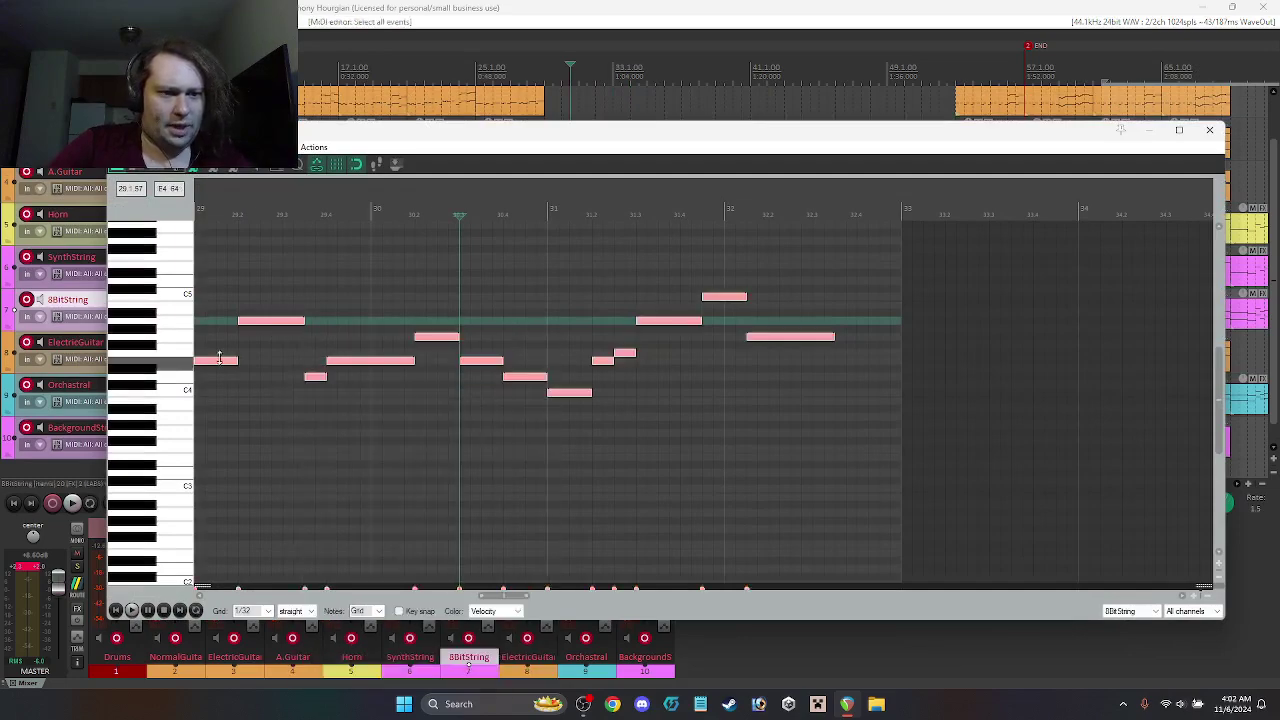
{"action": "left_click_drag", "start_coordinate": [219, 368], "coordinate": [218, 466]}
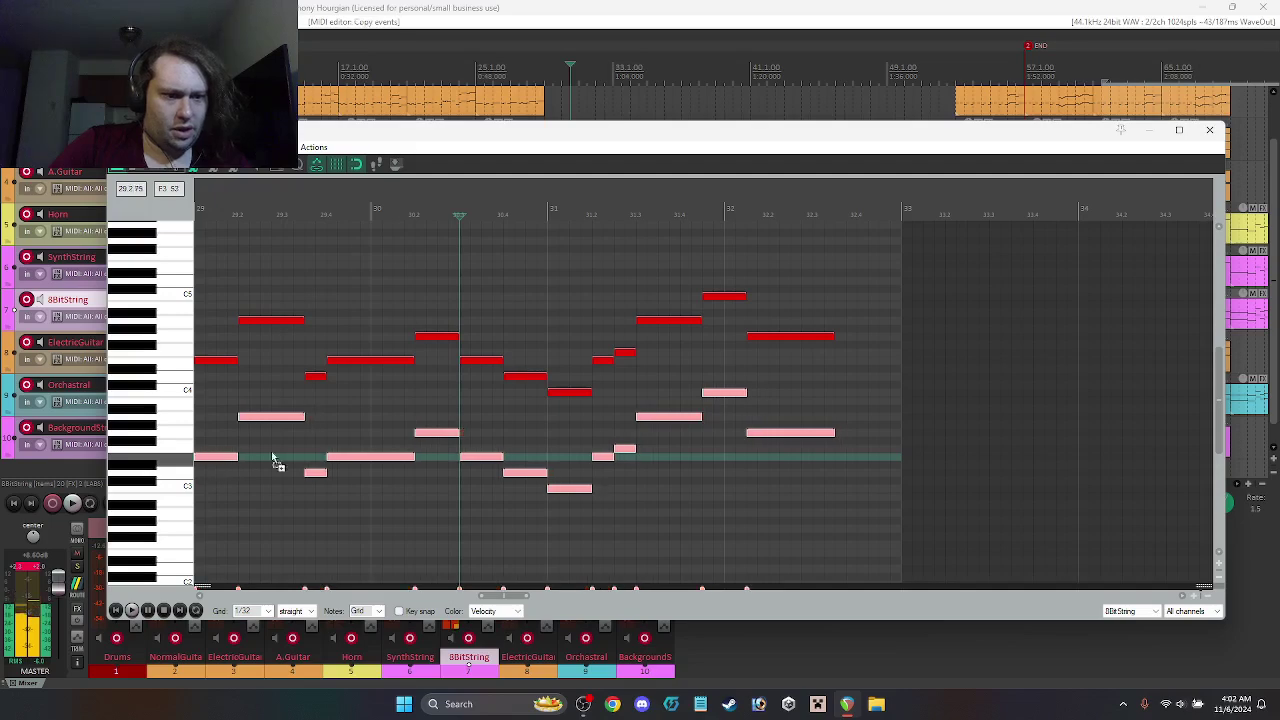
{"action": "left_click", "coordinate": [1209, 129]}
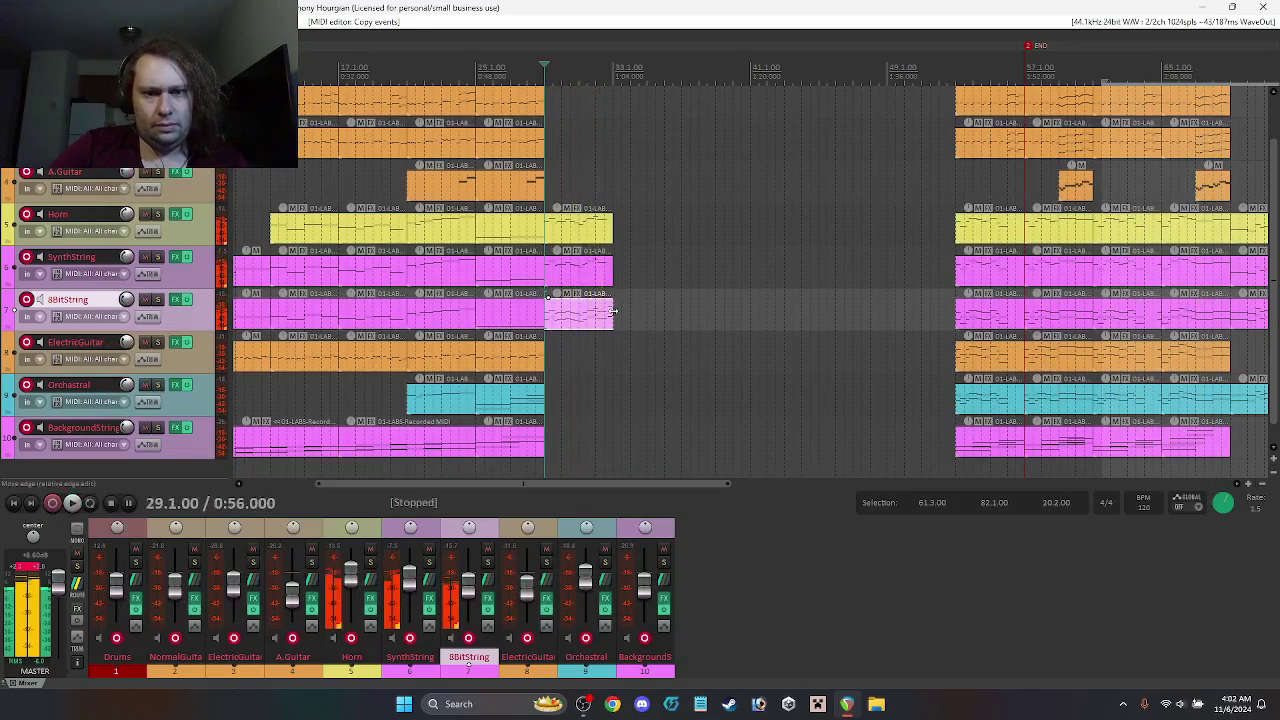
{"action": "key", "text": "space"}
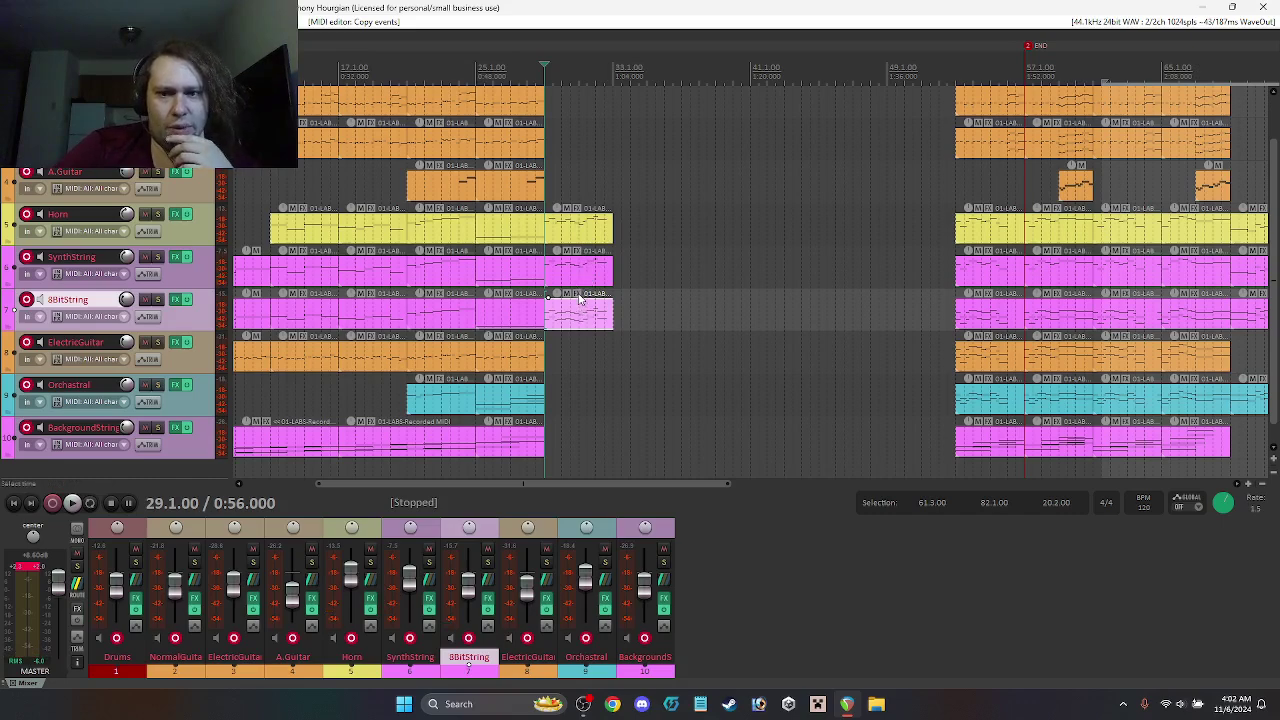
Step: Try a copy of the bar 25 Drums item at bar 29, inspect its notes and delete the copy
{"action": "scroll", "coordinate": [121, 195], "scroll_direction": "up", "scroll_amount": 1}
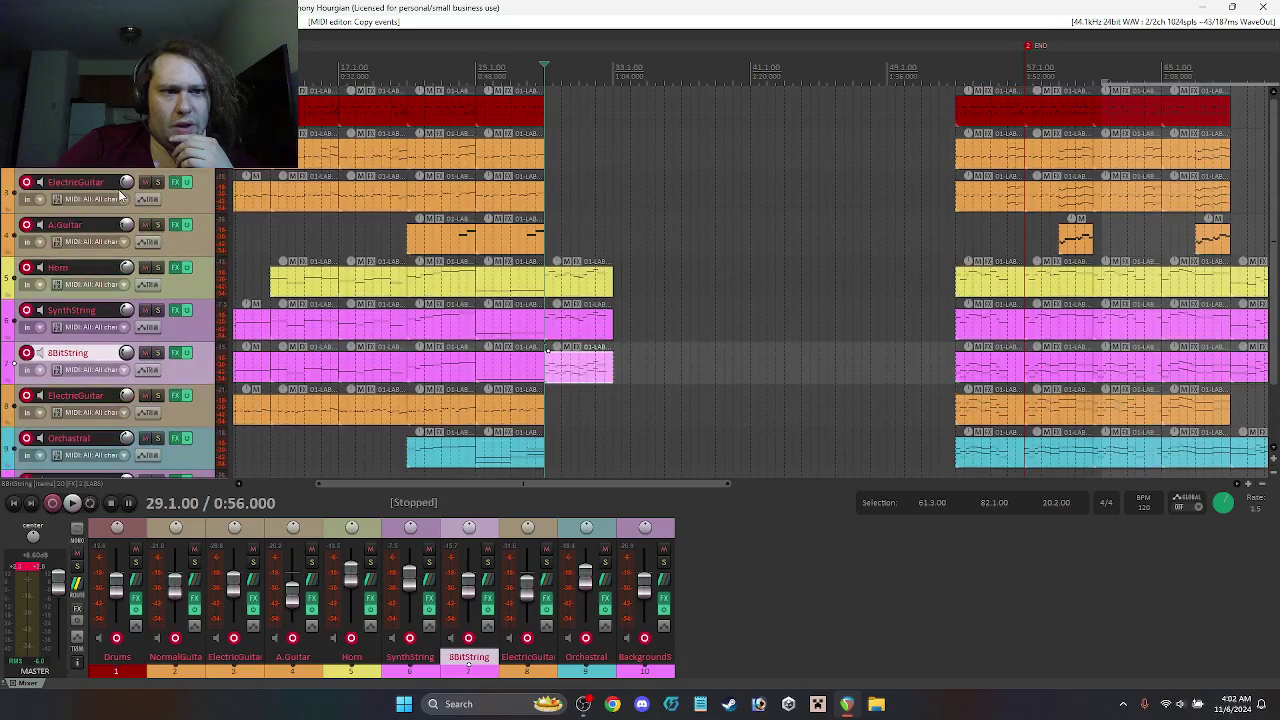
{"action": "left_click_drag", "start_coordinate": [507, 121], "coordinate": [585, 117]}
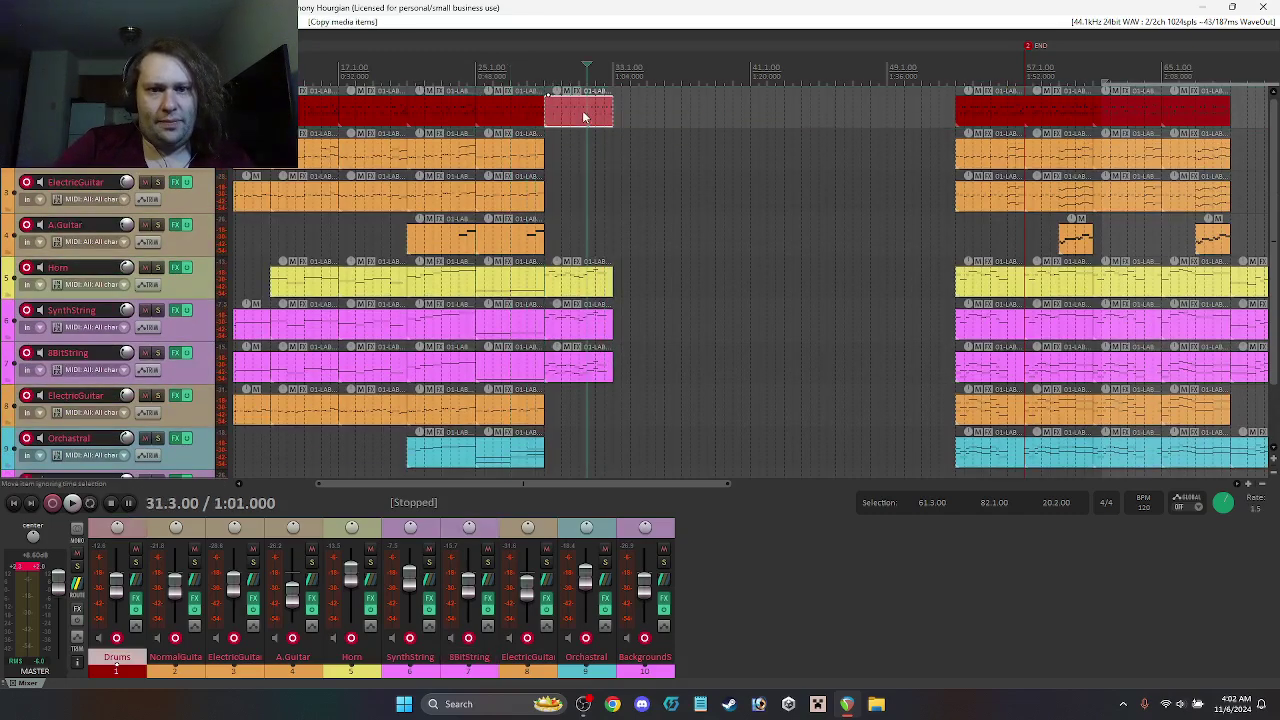
{"action": "double_click", "coordinate": [585, 117]}
{"action": "key", "text": "space"}
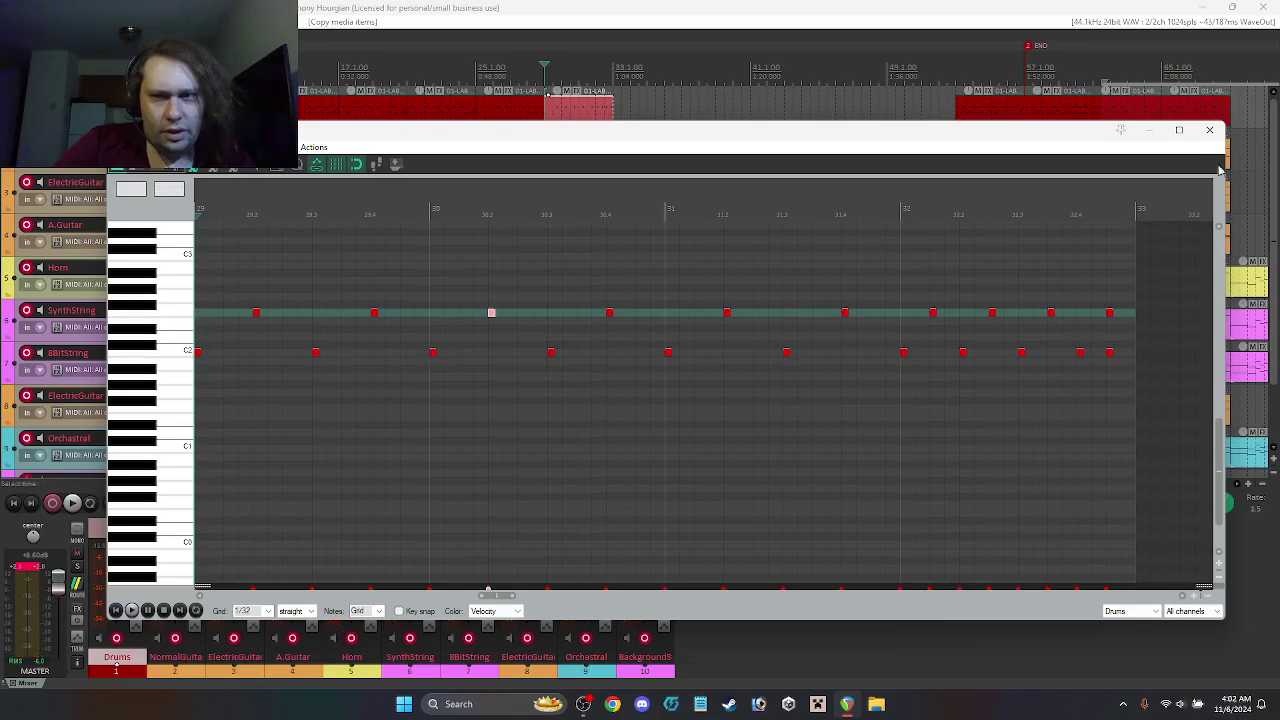
{"action": "left_click", "coordinate": [1210, 130]}
{"action": "key", "text": "Delete"}
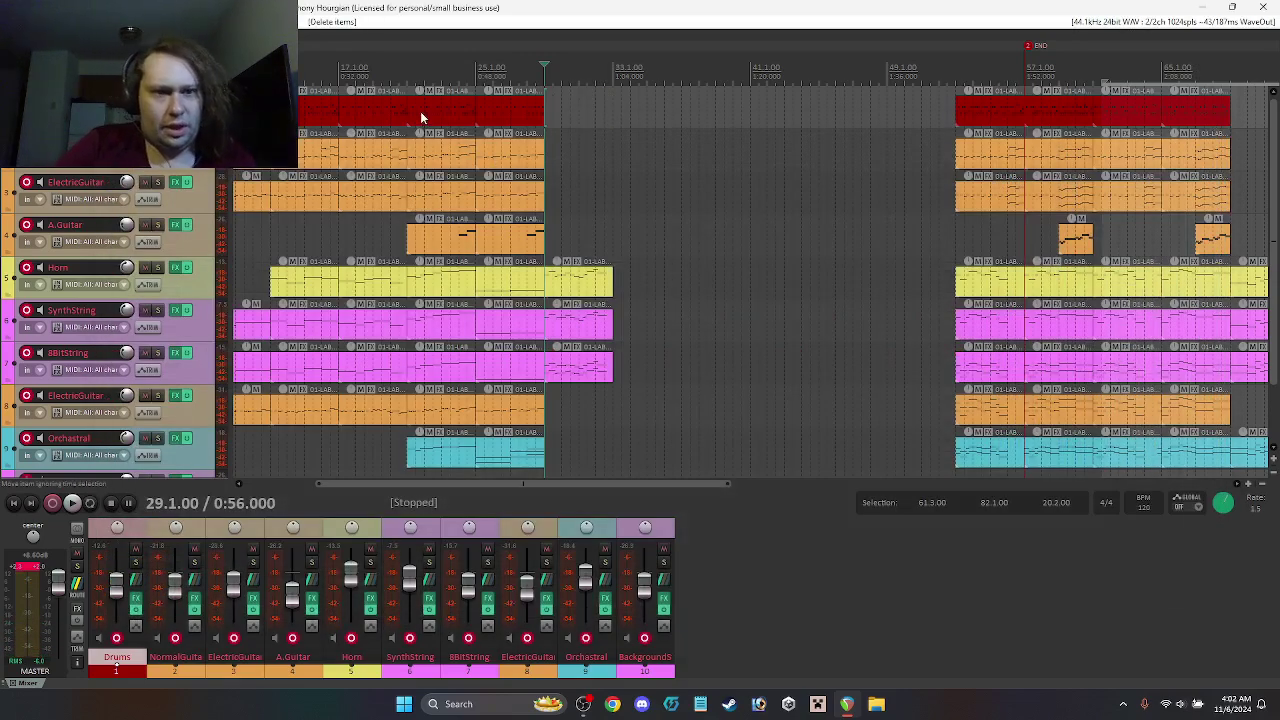
Step: Copy the bar 9 Drums item to bar 29, play it and inspect its notes in the MIDI editor
{"action": "left_click_drag", "start_coordinate": [523, 484], "coordinate": [451, 484]}
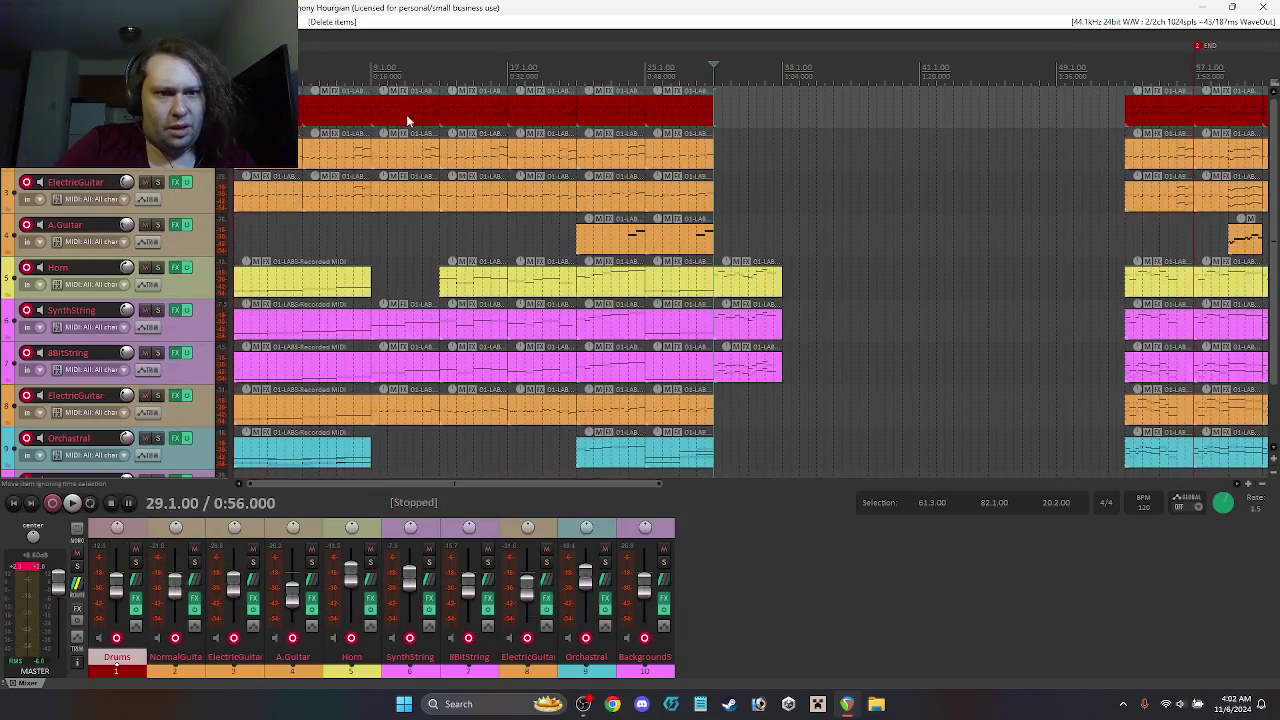
{"action": "left_click_drag", "start_coordinate": [405, 120], "coordinate": [768, 120]}
{"action": "double_click", "coordinate": [768, 115]}
{"action": "key", "text": "space"}
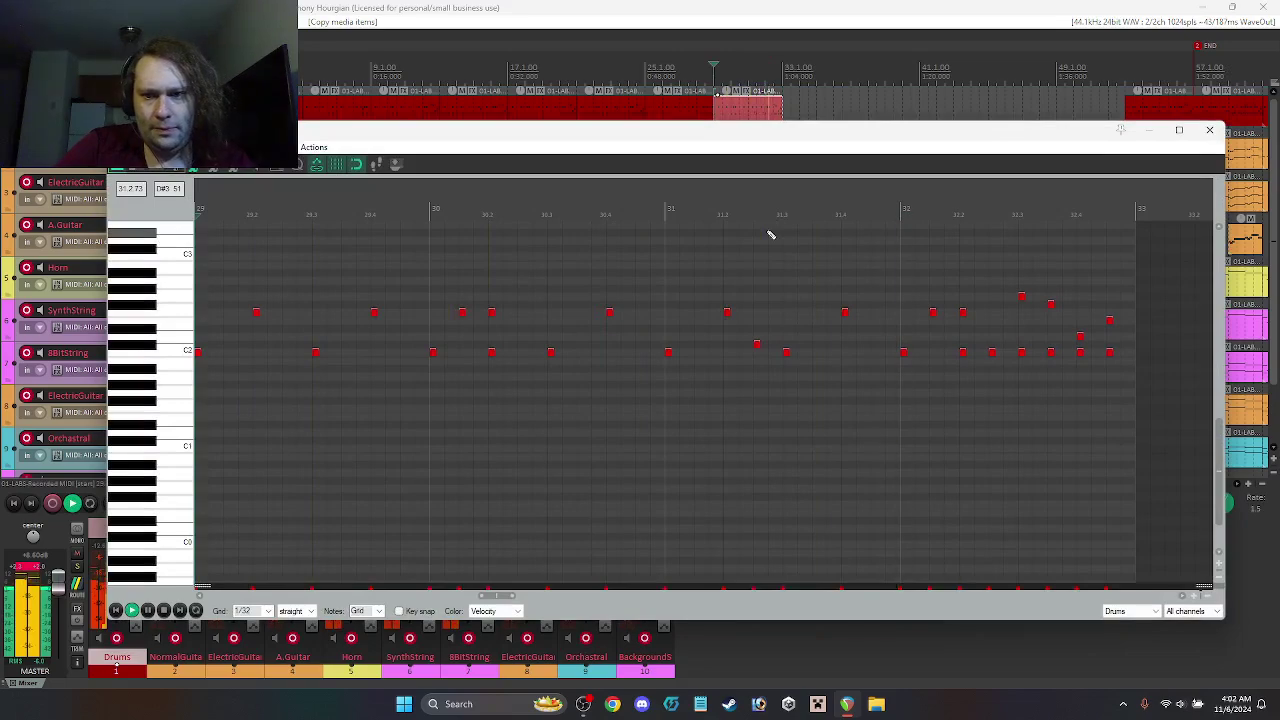
{"action": "key", "text": "space"}
{"action": "left_click", "coordinate": [1209, 130]}
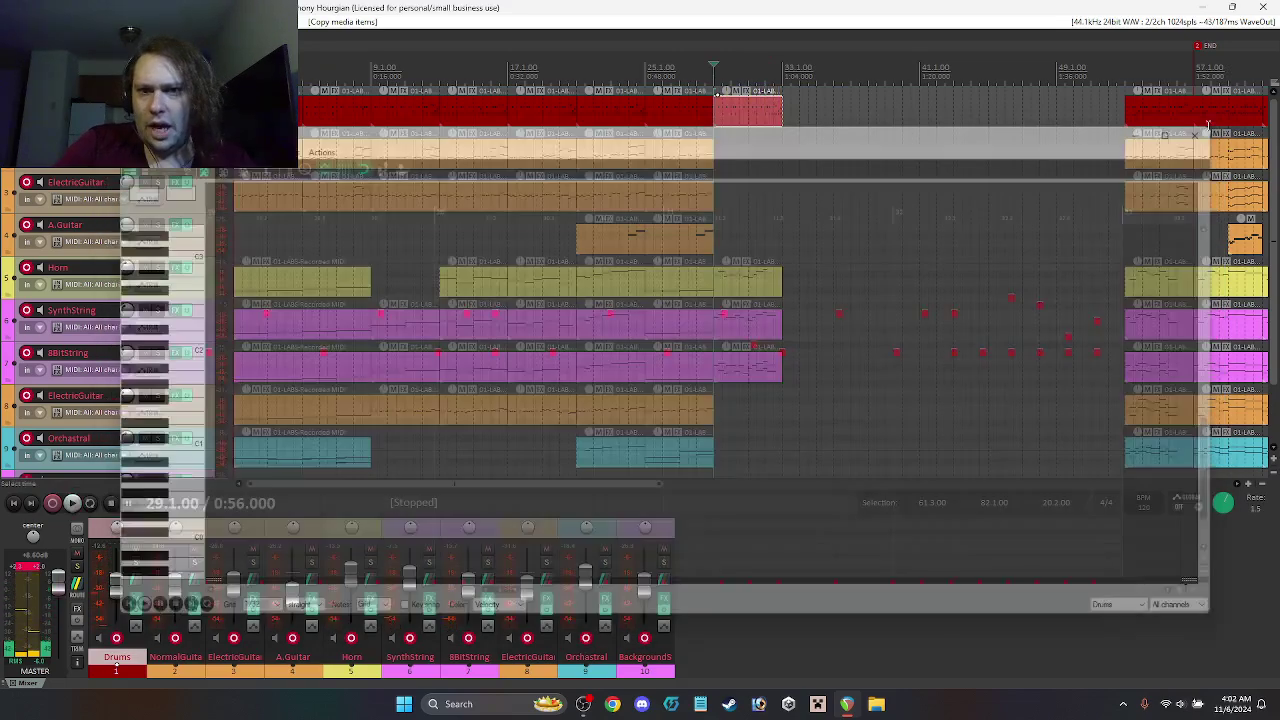
{"action": "left_click_drag", "start_coordinate": [626, 483], "coordinate": [669, 486]}
{"action": "double_click", "coordinate": [660, 108]}
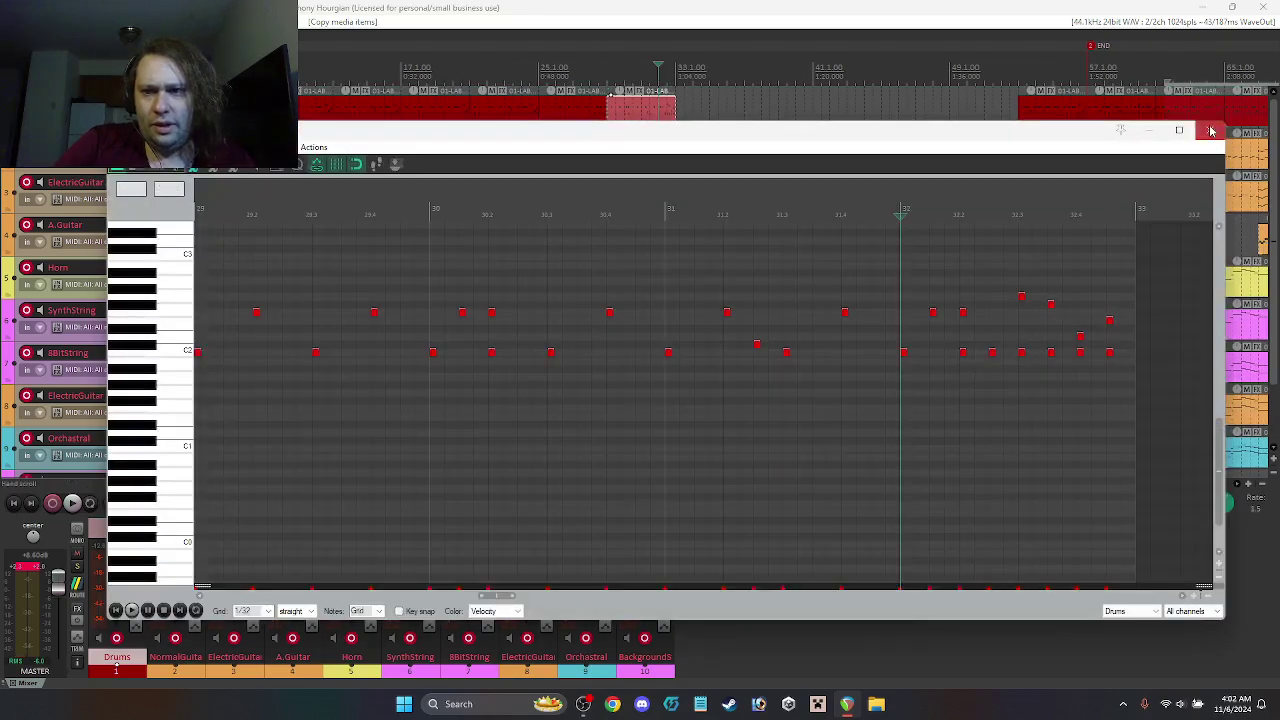
{"action": "left_click", "coordinate": [1211, 131]}
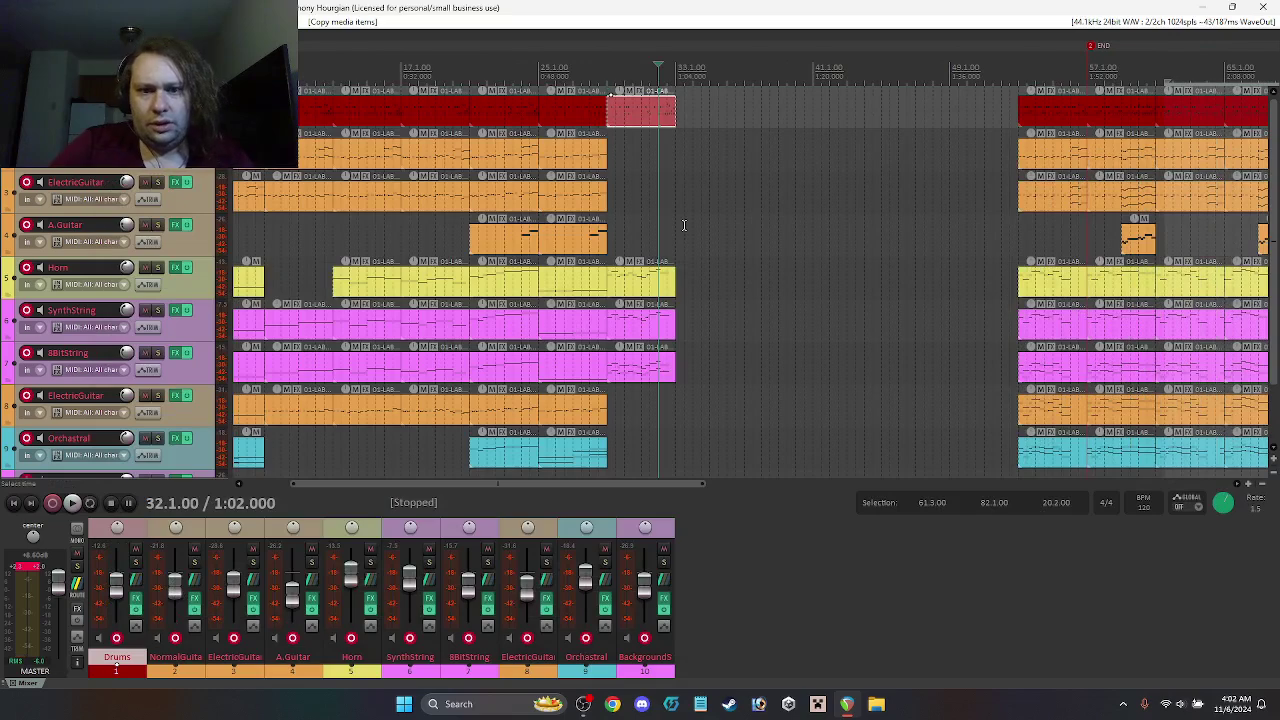
Step: Copy the bar 29 8BitString item onto the lower ElectricGuitar and Orchastral tracks, and play from bar 29
{"action": "left_click", "coordinate": [645, 373]}
{"action": "left_click_drag", "start_coordinate": [640, 397], "coordinate": [645, 455]}
{"action": "left_click", "coordinate": [608, 77]}
{"action": "key", "text": "space"}
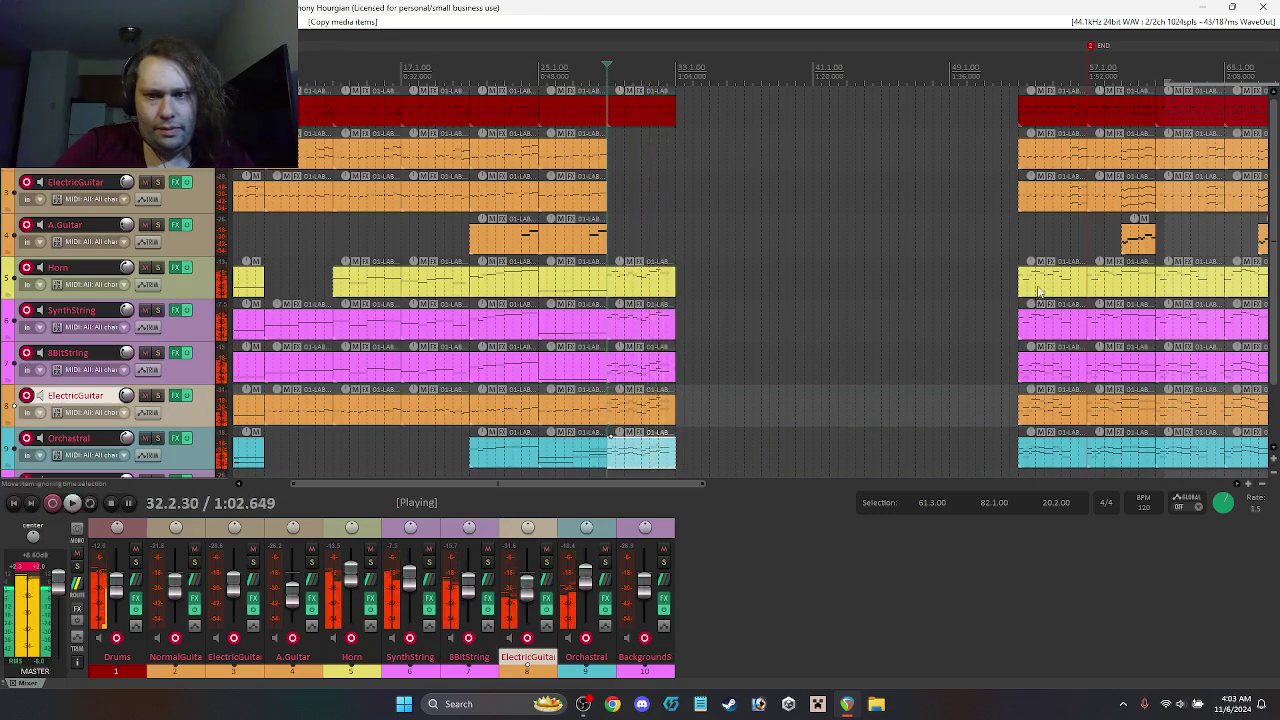
Step: Compare the Horn notes at bar 53 and bar 29, and listen to both sections
{"action": "double_click", "coordinate": [1038, 285]}
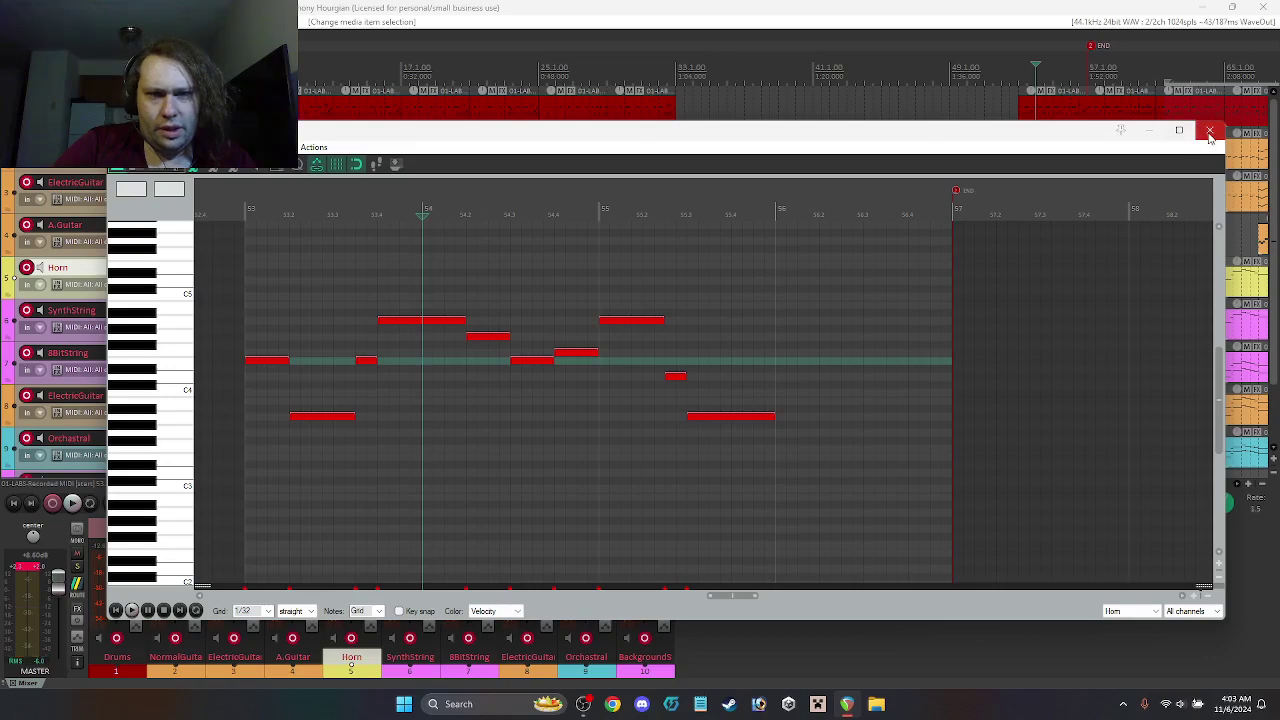
{"action": "left_click", "coordinate": [1209, 131]}
{"action": "double_click", "coordinate": [634, 282]}
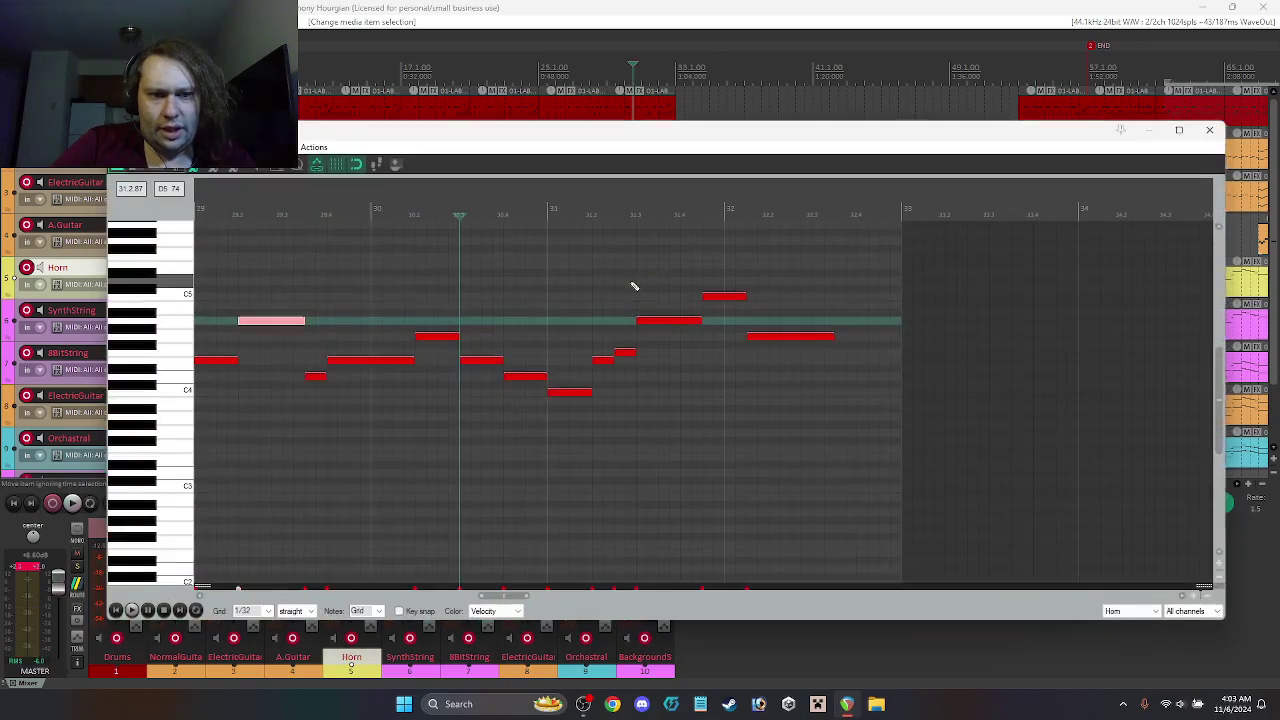
{"action": "left_click", "coordinate": [1209, 131]}
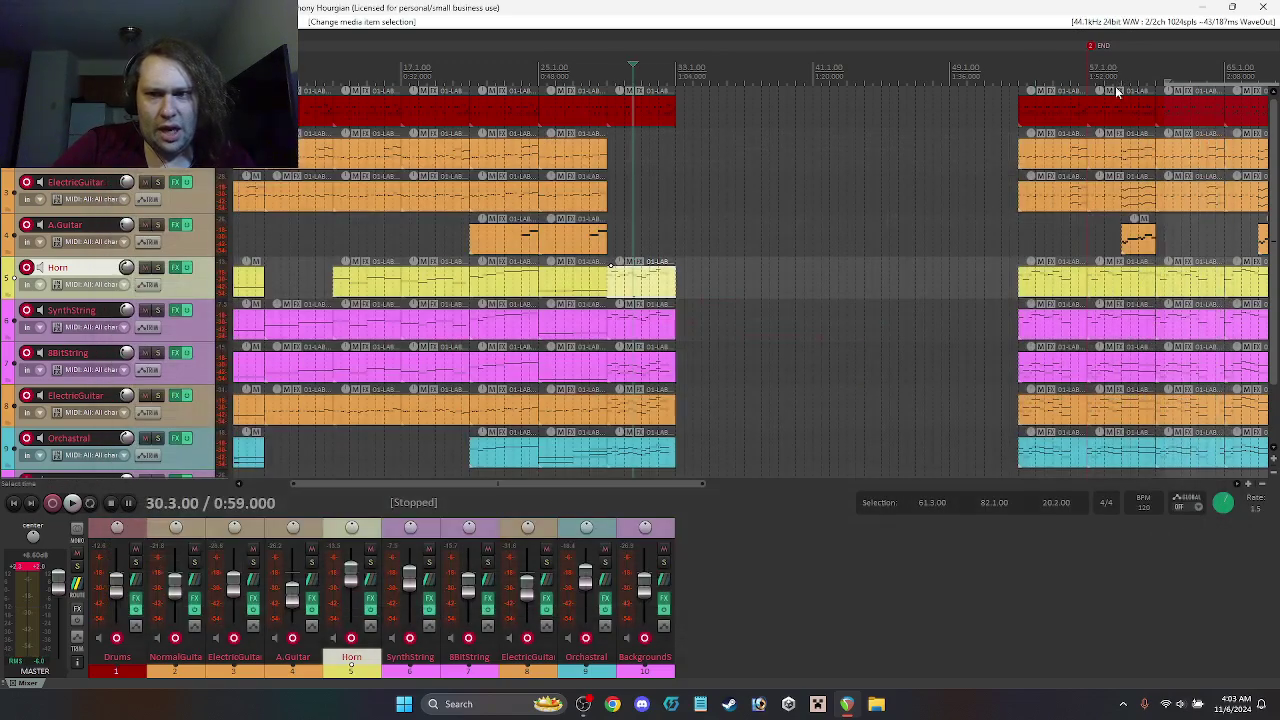
{"action": "key", "text": "space"}
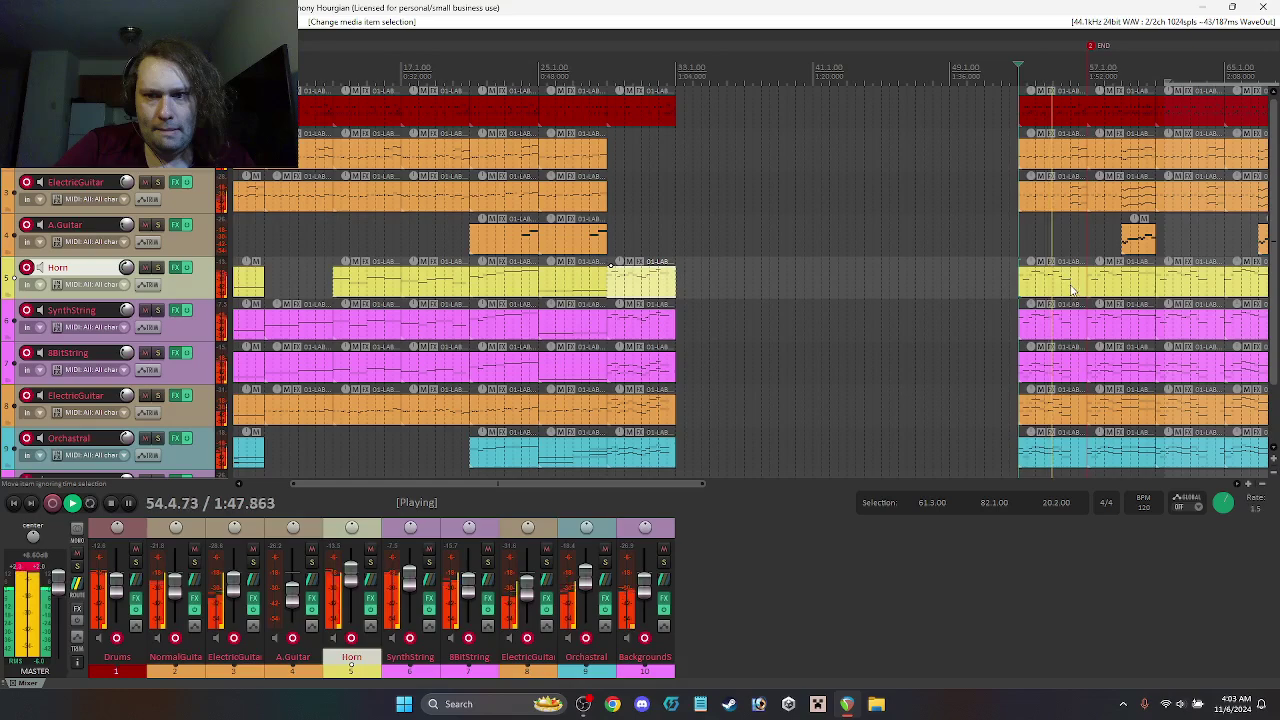
{"action": "left_click", "coordinate": [608, 64]}
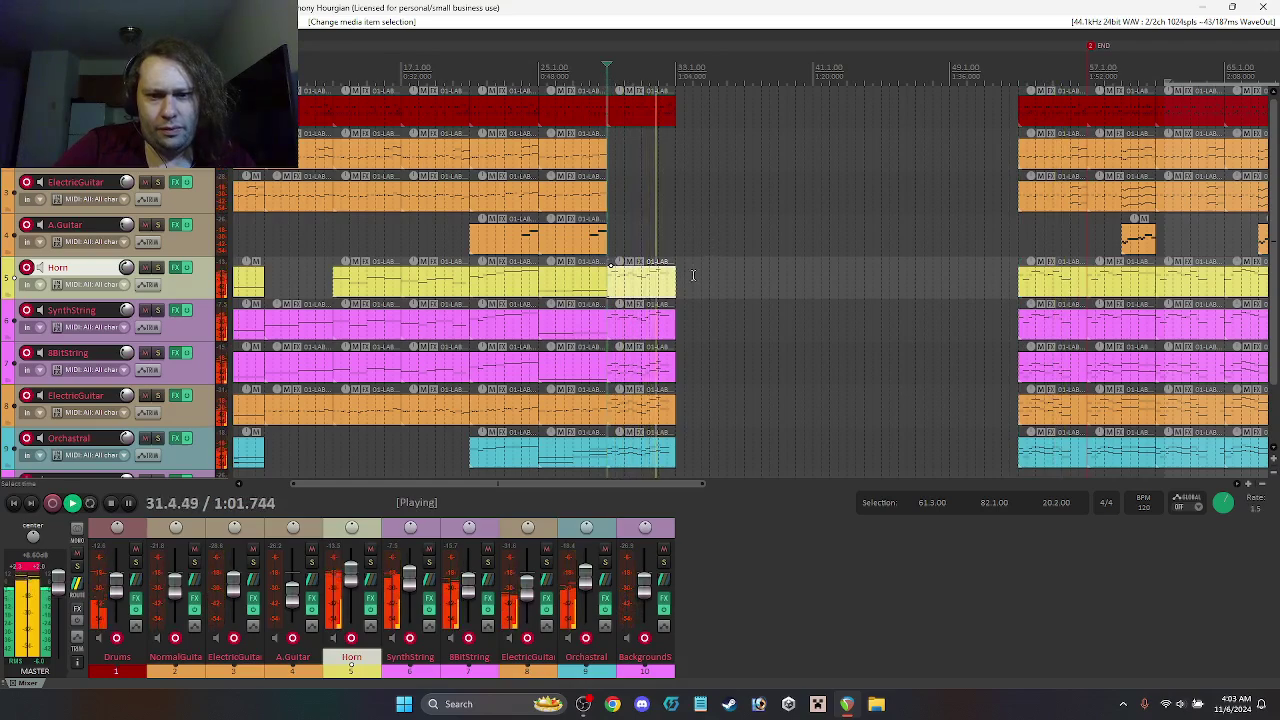
{"action": "key", "text": "space"}
Step: In the bar 29 Horn item, extend the last A4 note to bar 32, and move the C5 note to bar 32 and the final G4 to 32.2
{"action": "left_click_drag", "start_coordinate": [651, 455], "coordinate": [651, 318]}
{"action": "double_click", "coordinate": [651, 297]}
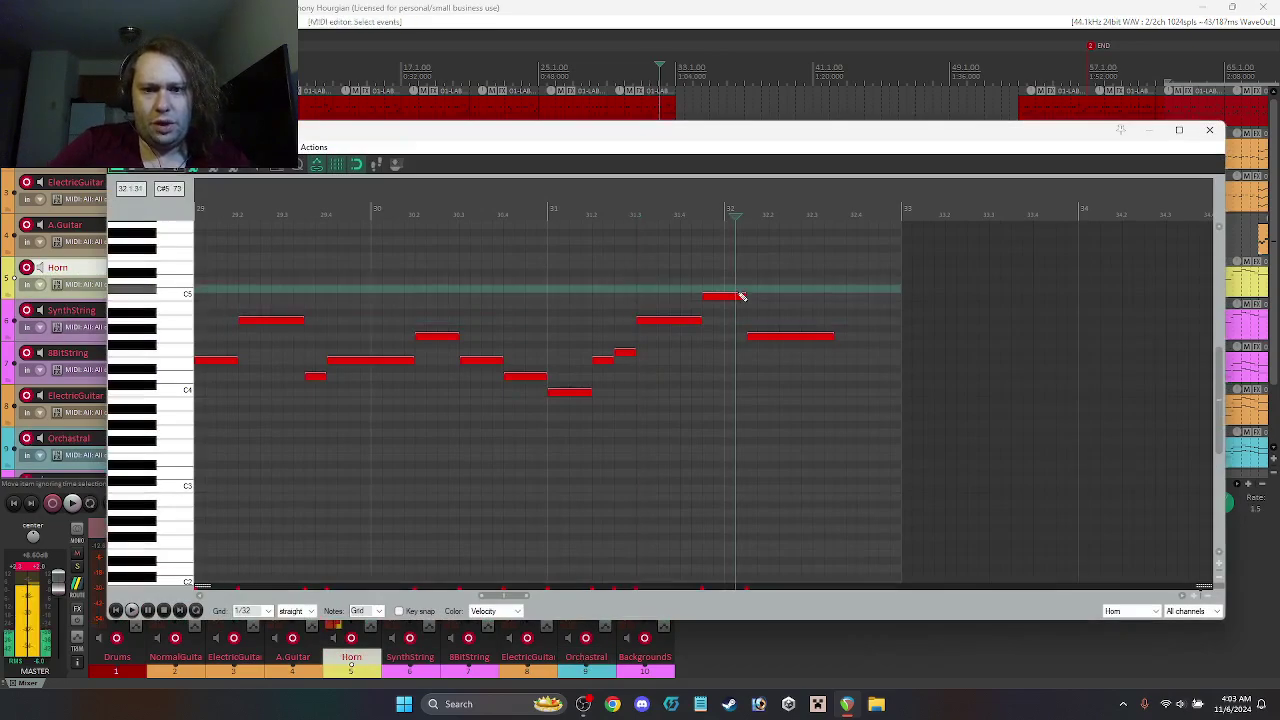
{"action": "left_click", "coordinate": [740, 298]}
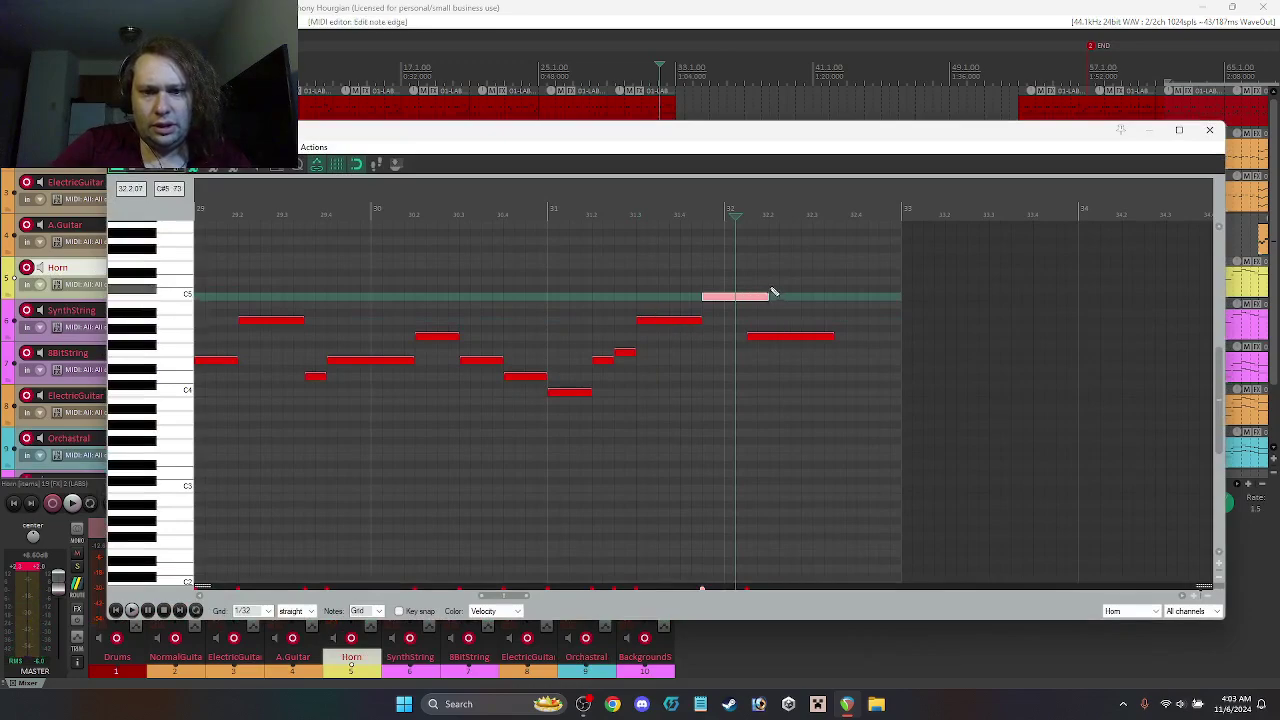
{"action": "left_click_drag", "start_coordinate": [771, 341], "coordinate": [803, 342]}
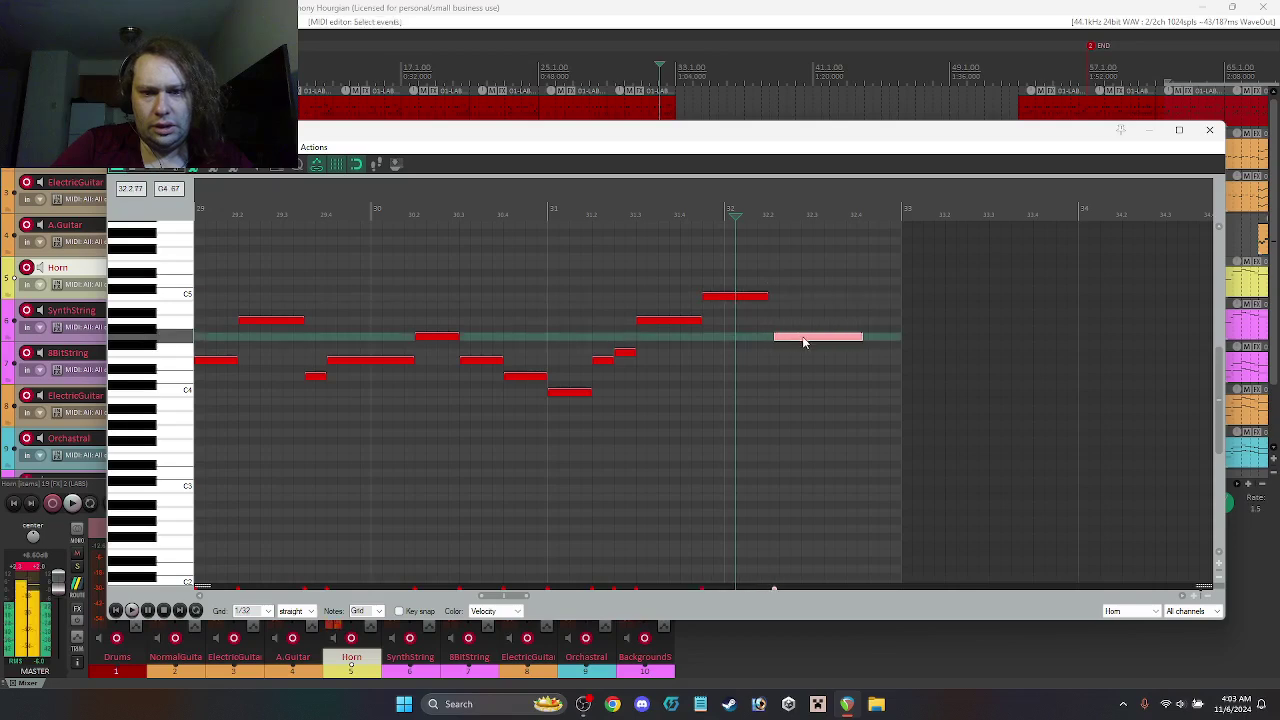
{"action": "key", "text": "space"}
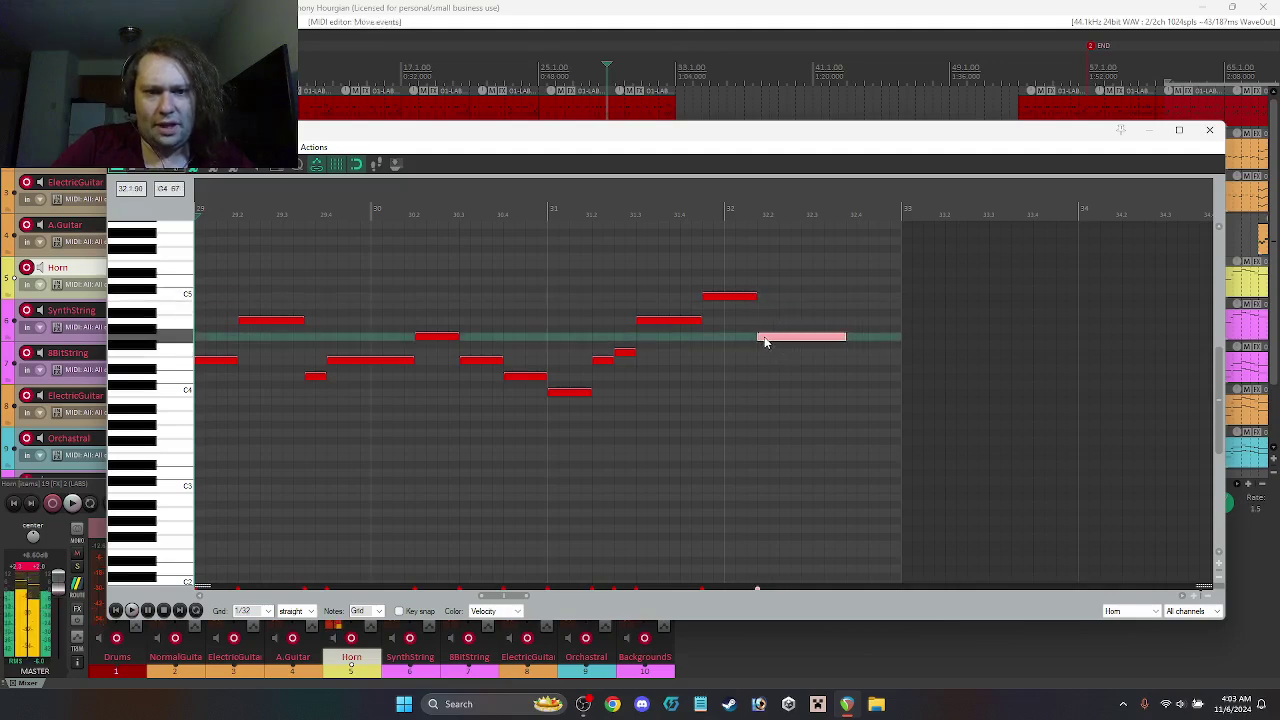
{"action": "key", "text": "space"}
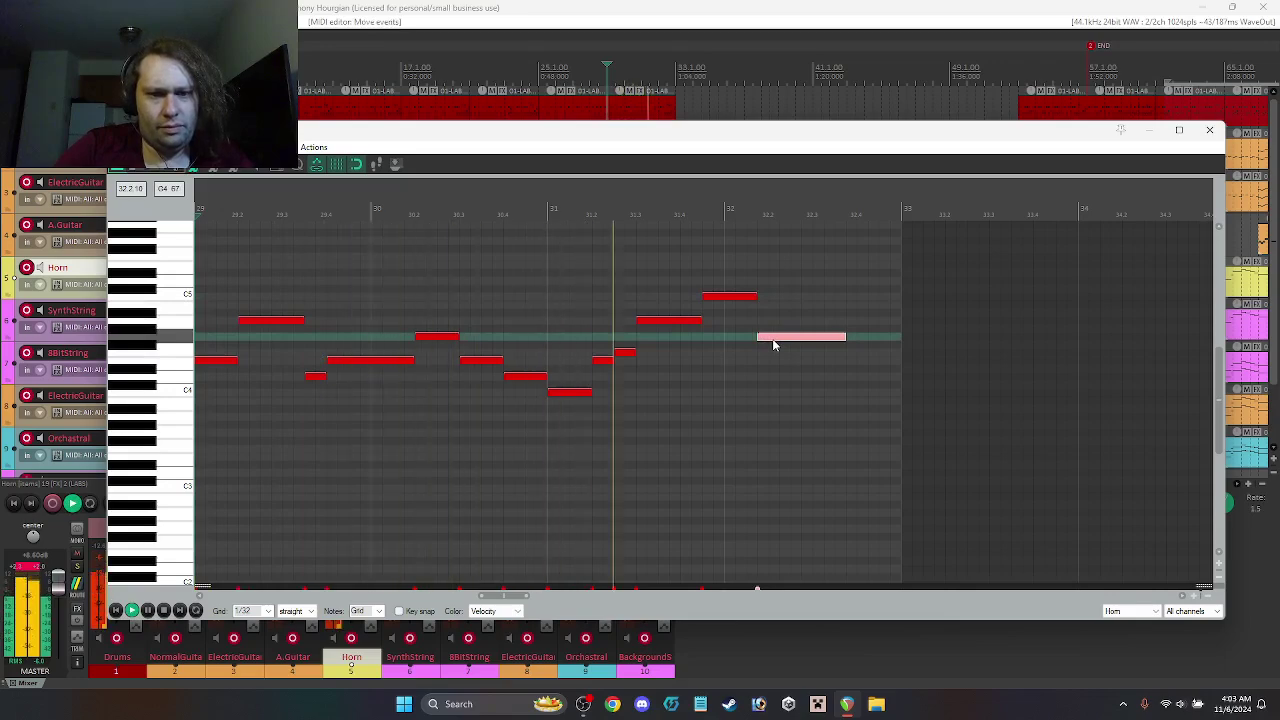
{"action": "left_click_drag", "start_coordinate": [698, 320], "coordinate": [758, 303]}
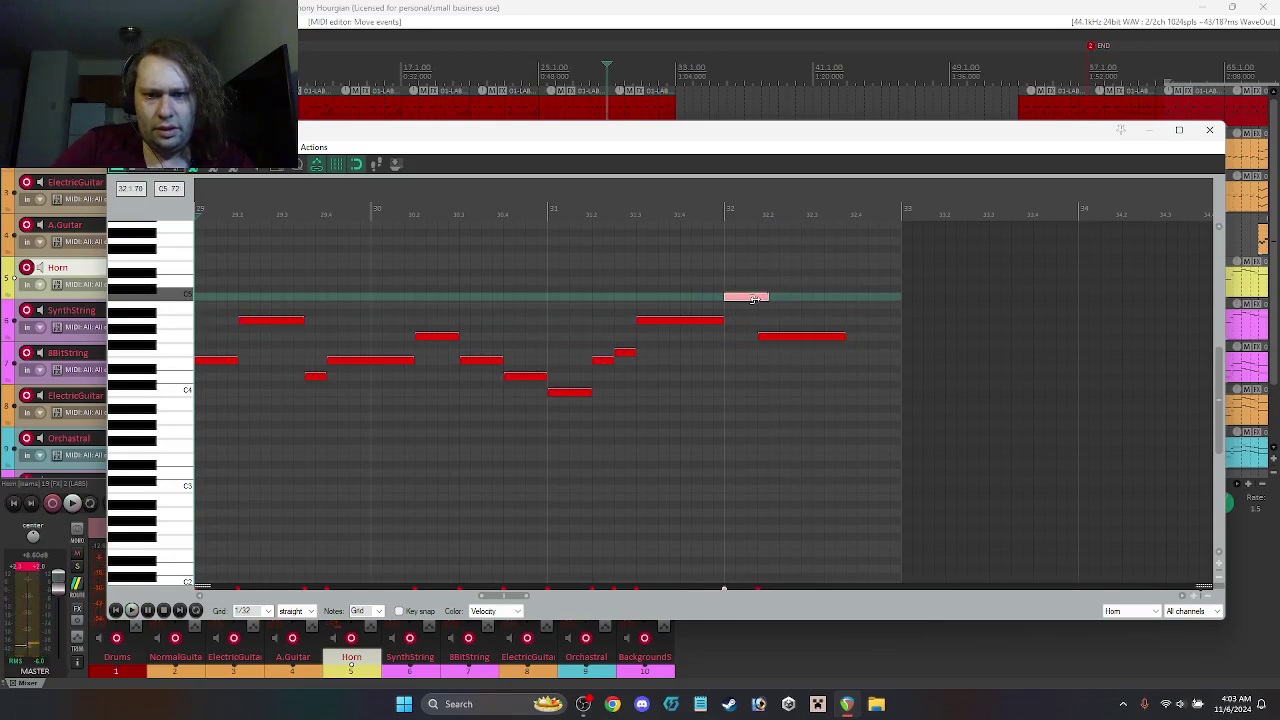
{"action": "left_click_drag", "start_coordinate": [786, 340], "coordinate": [808, 341]}
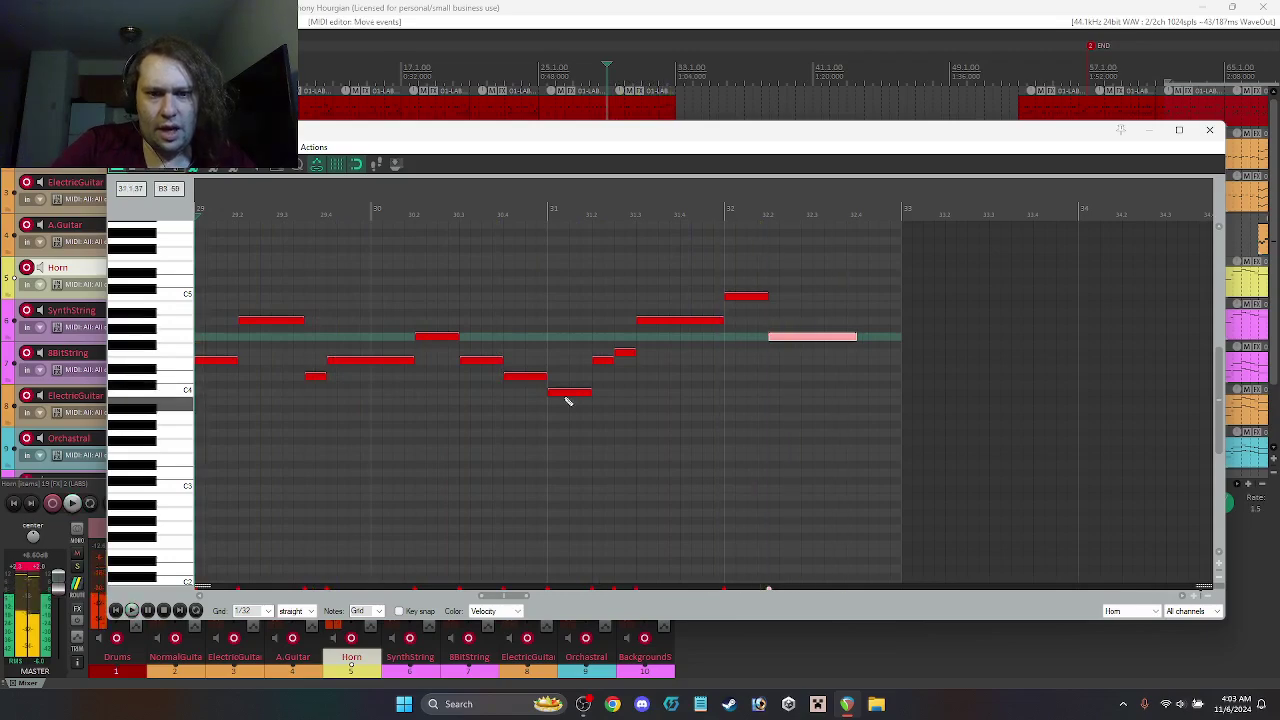
Step: Try lowering the bar 31 C4 Horn note to A3 and the preceding D4 note to C4, and listen to the phrase
{"action": "left_click_drag", "start_coordinate": [564, 391], "coordinate": [563, 423]}
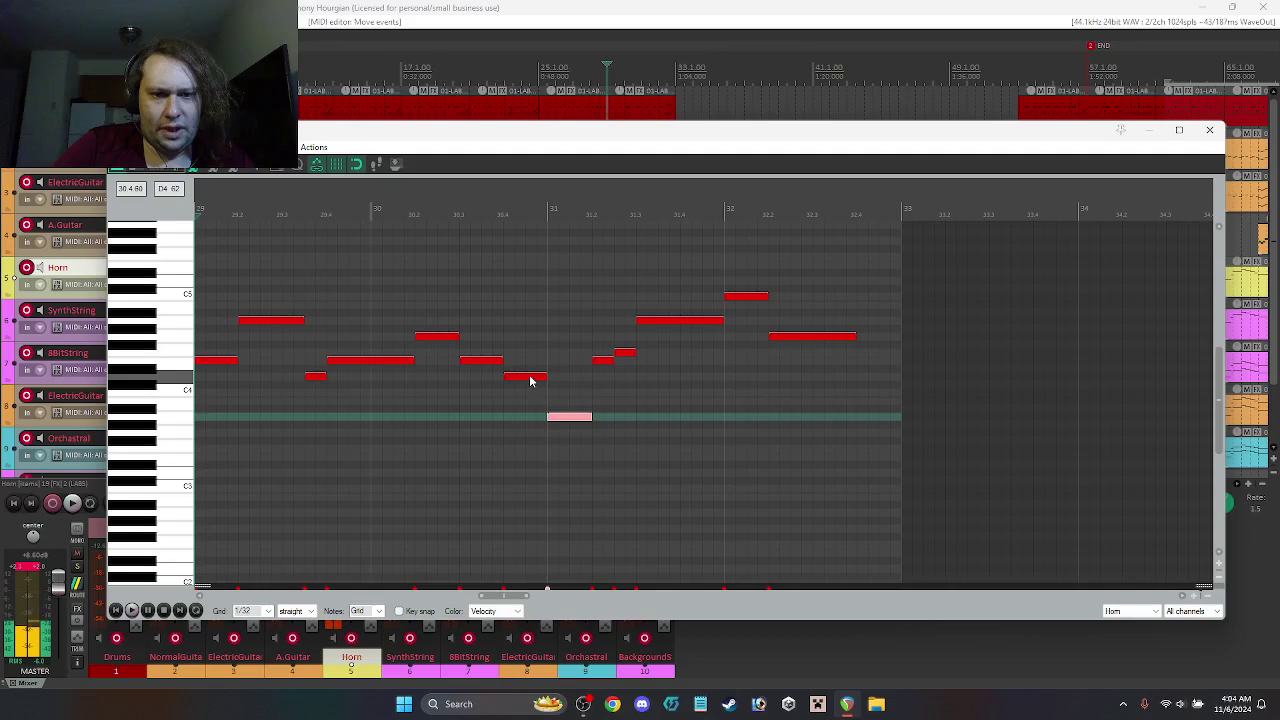
{"action": "left_click_drag", "start_coordinate": [530, 380], "coordinate": [530, 395]}
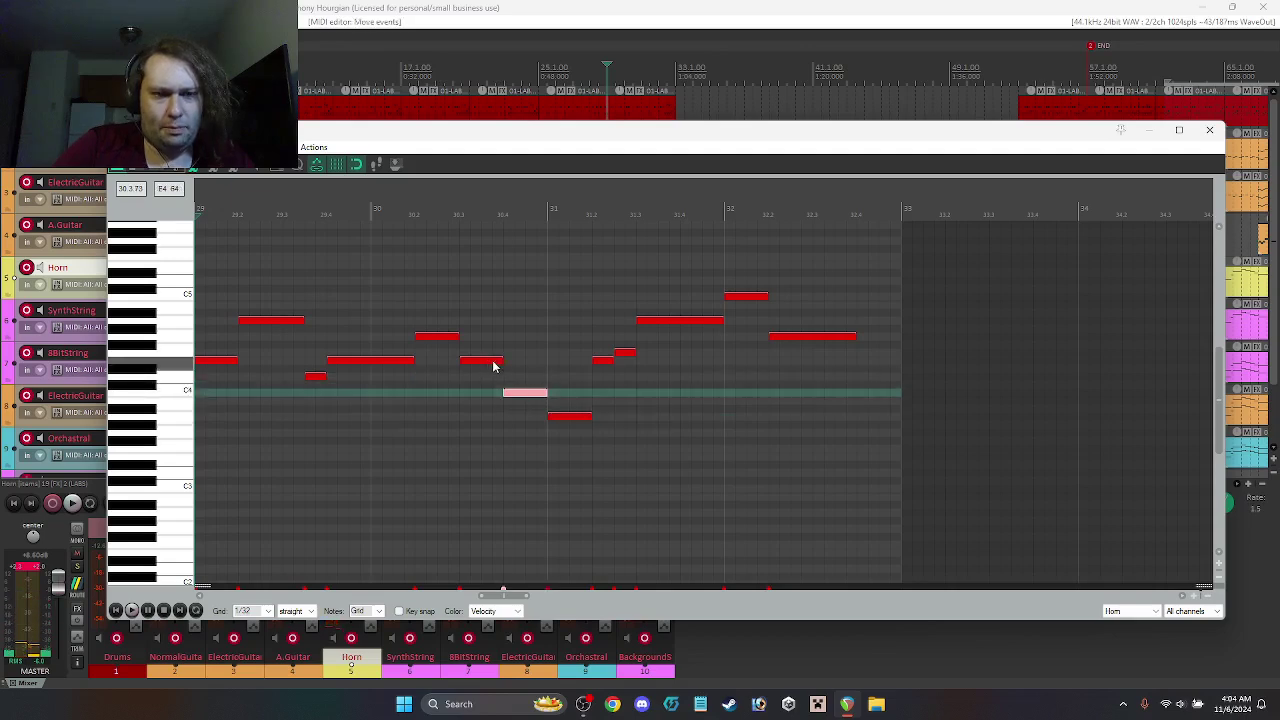
{"action": "key", "text": "space"}
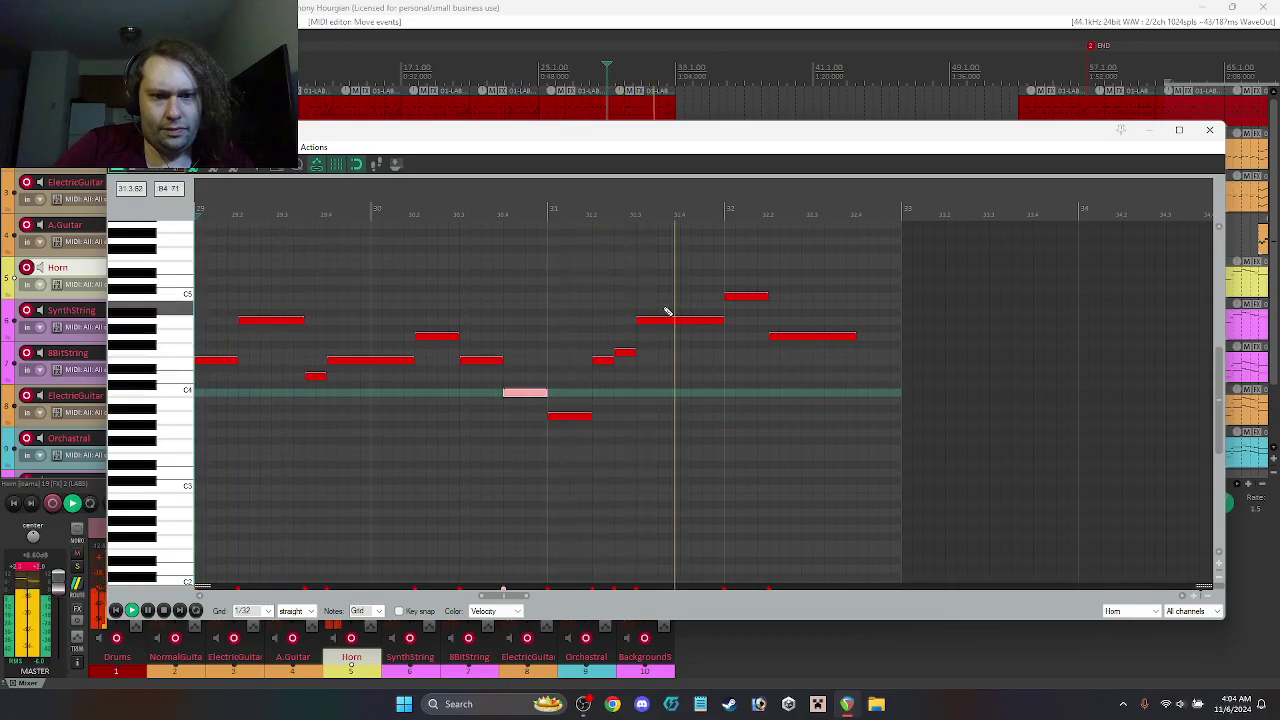
{"action": "key", "text": "space"}
Step: Set the Horn note just before bar 31 to D4 and the bar 31 note to B3, and play the melody through
{"action": "left_click_drag", "start_coordinate": [523, 394], "coordinate": [523, 380]}
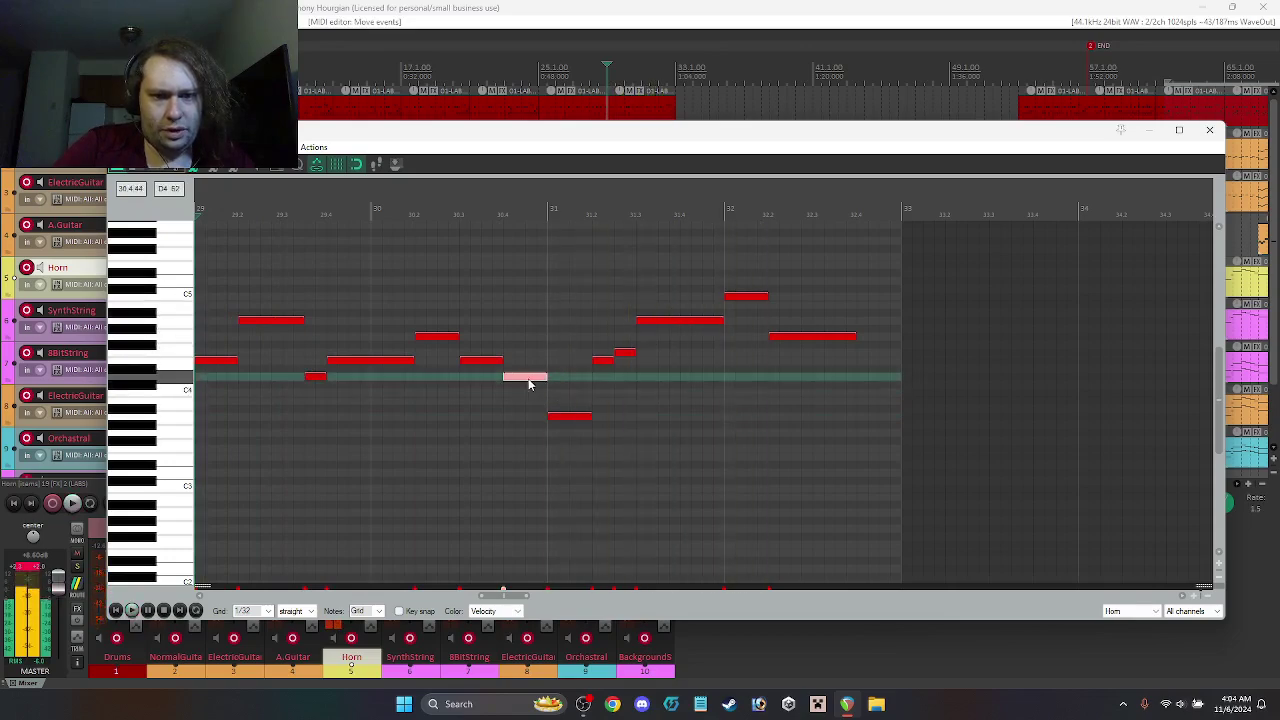
{"action": "left_click_drag", "start_coordinate": [573, 416], "coordinate": [570, 405]}
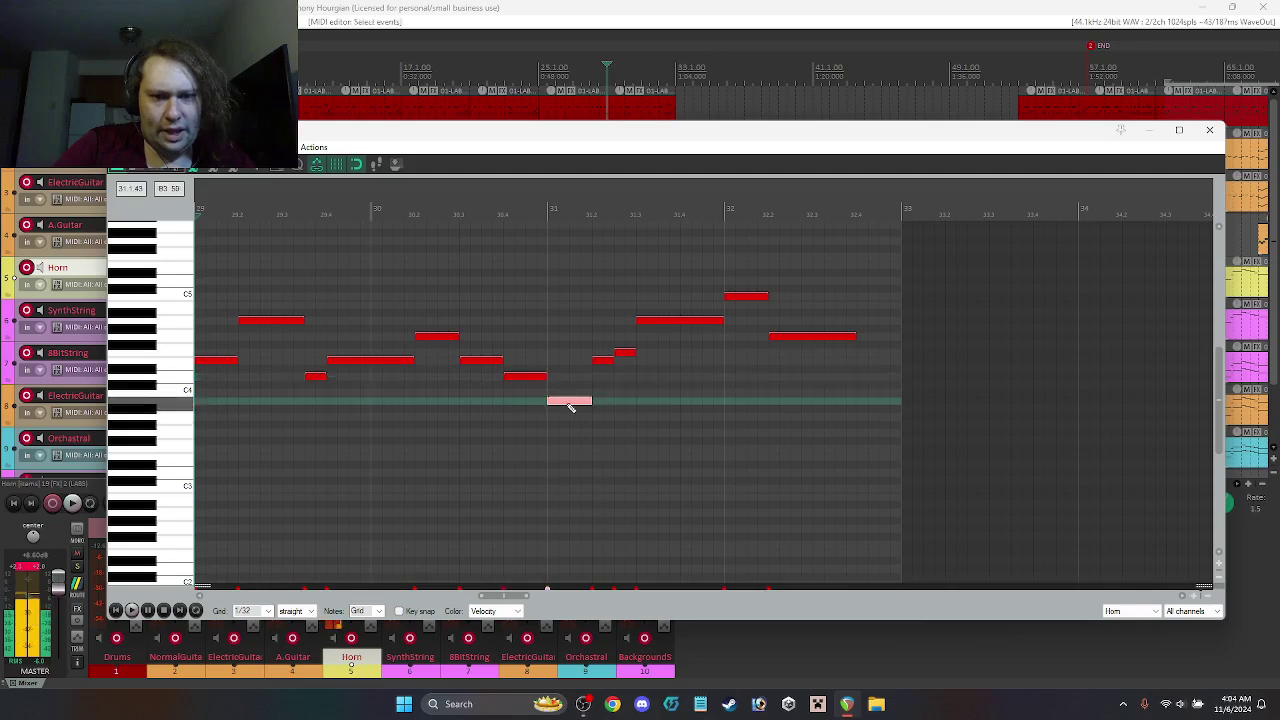
{"action": "key", "text": "space"}
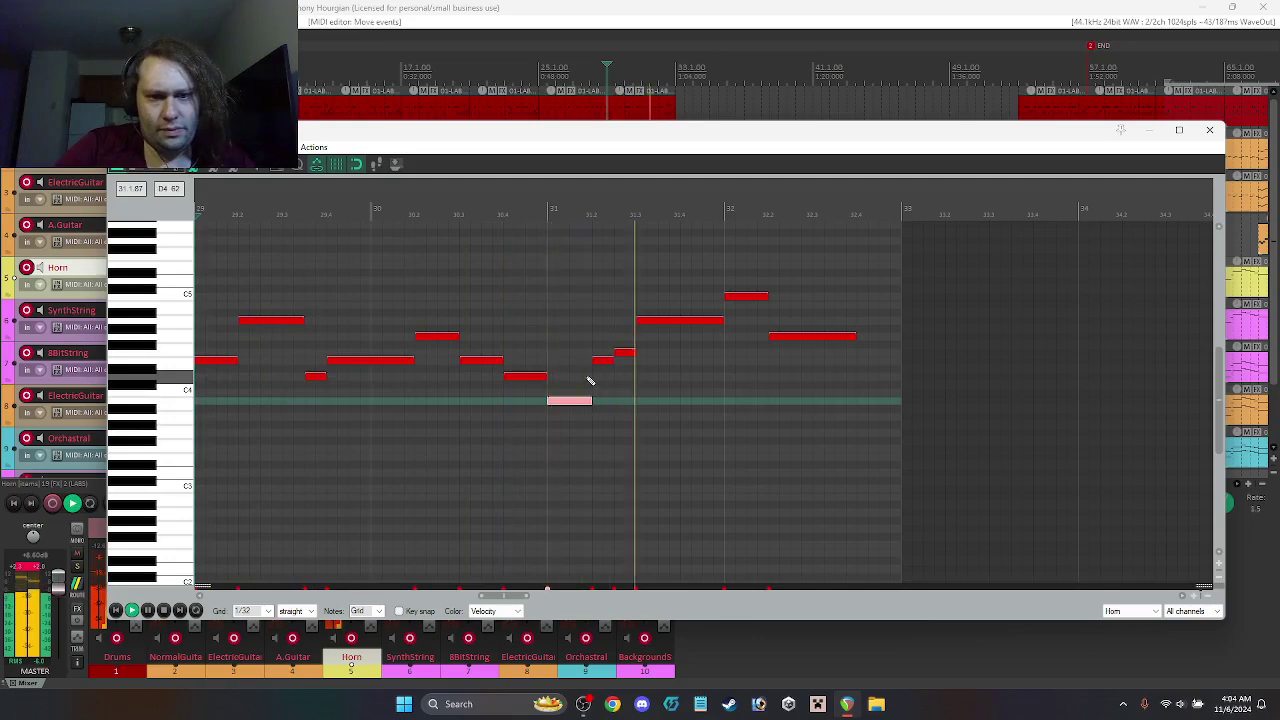
{"action": "key", "text": "space"}
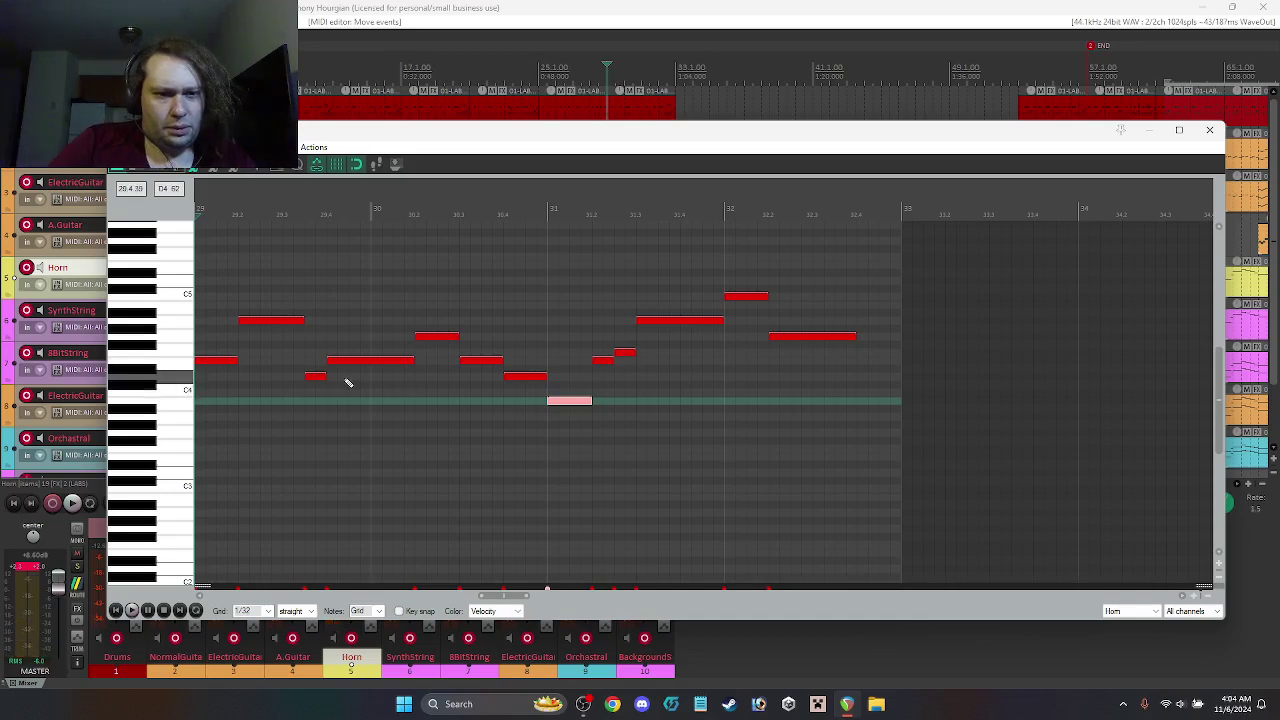
{"action": "key", "text": "space"}
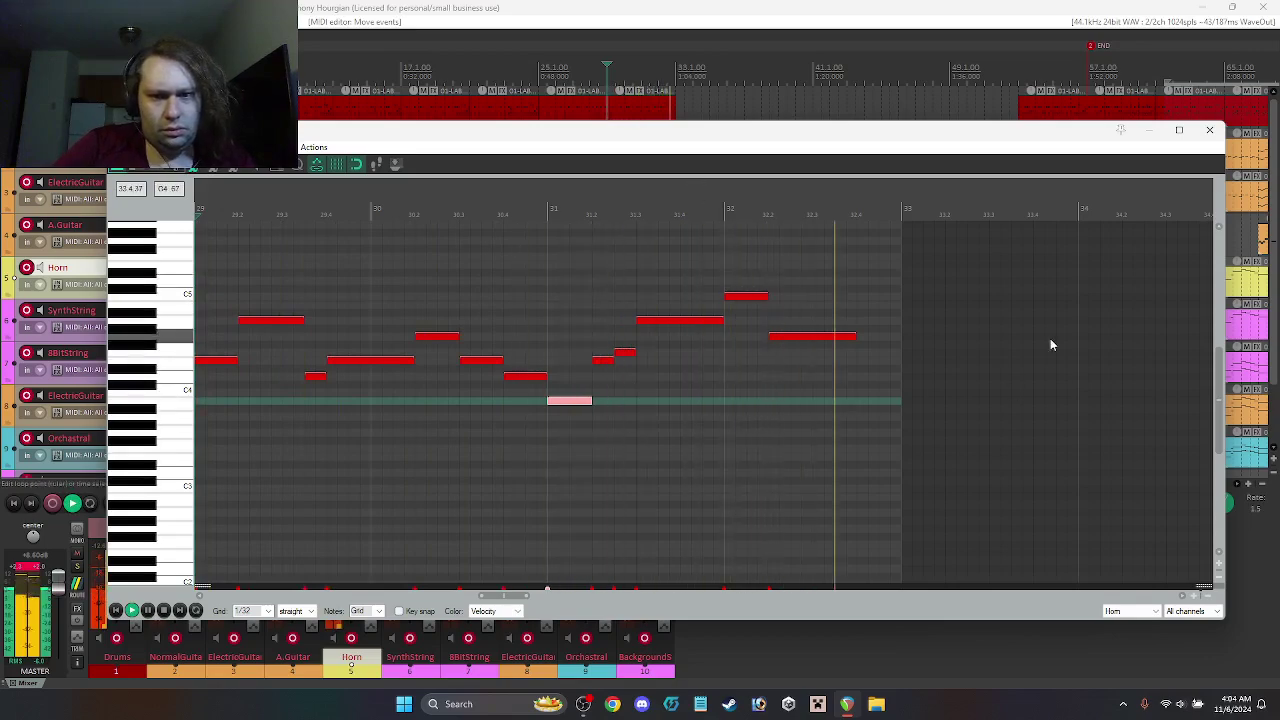
{"action": "key", "text": "space"}
{"action": "left_click", "coordinate": [1210, 132]}
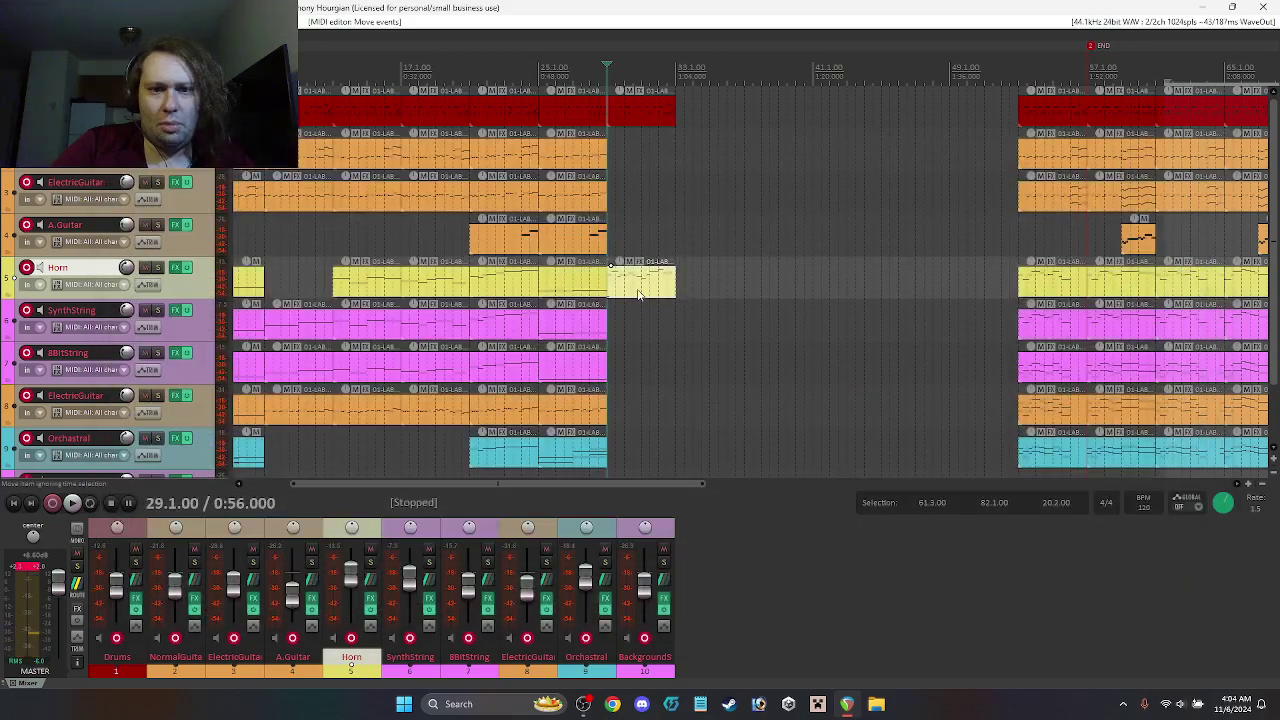
Step: Copy the bar 29 Horn item onto the SynthString and 8BitString tracks, and duplicate all of the 8BitString item's notes one octave lower
{"action": "left_click_drag", "start_coordinate": [641, 298], "coordinate": [634, 372]}
{"action": "double_click", "coordinate": [623, 366]}
{"action": "right_click", "coordinate": [315, 331]}
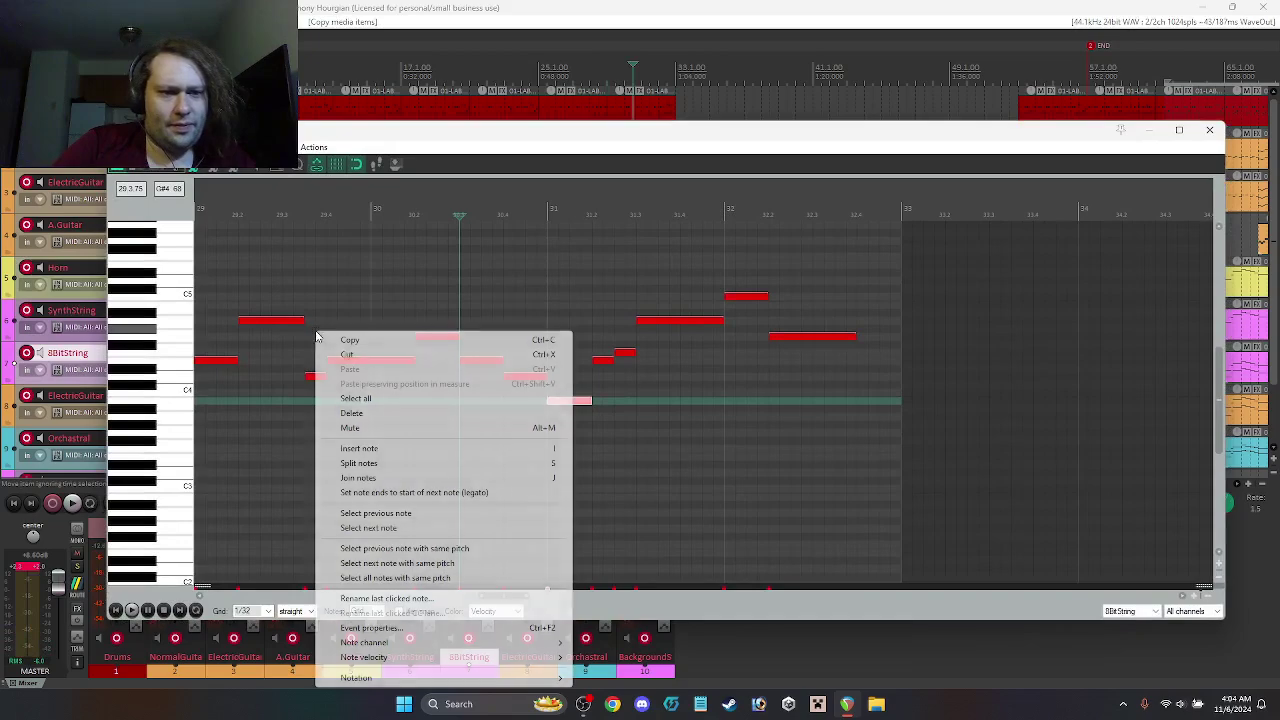
{"action": "left_click", "coordinate": [358, 399]}
{"action": "left_click_drag", "start_coordinate": [223, 368], "coordinate": [225, 466]}
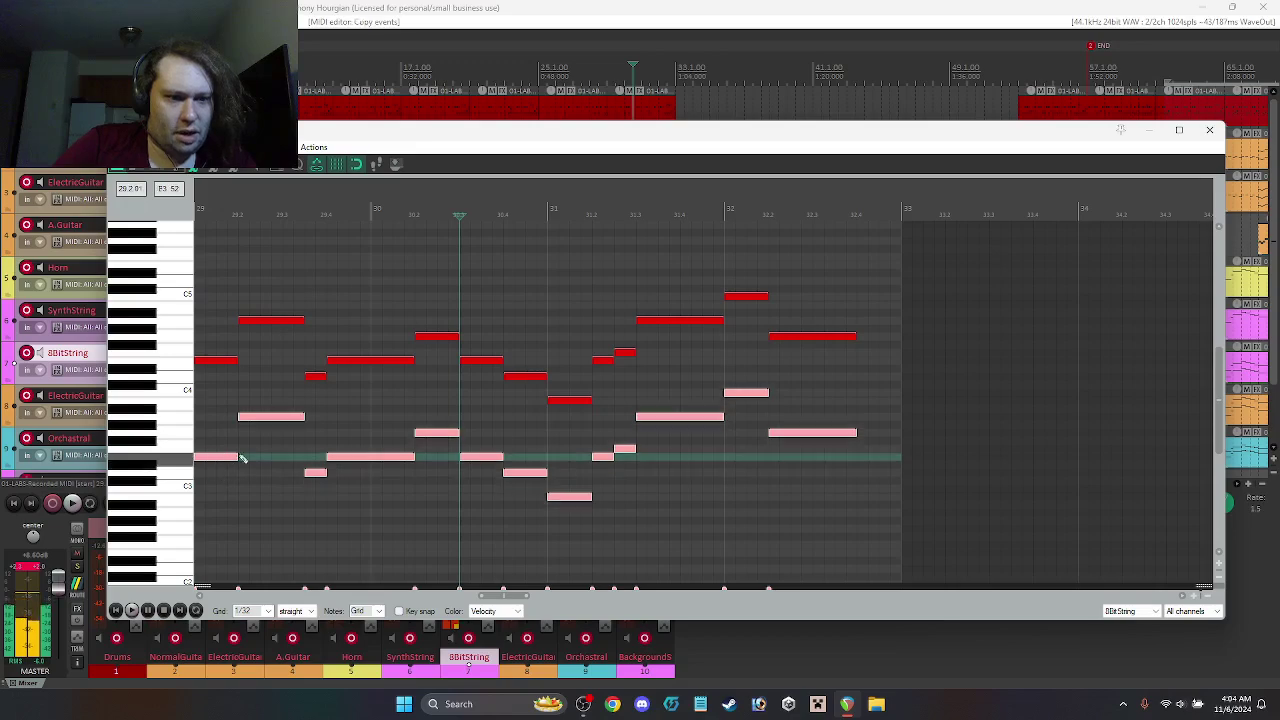
{"action": "left_click", "coordinate": [1209, 129]}
Step: Inspect the notes of the bar 53 items on the 8BitString, lower ElectricGuitar and Orchastral tracks
{"action": "left_click", "coordinate": [1034, 372]}
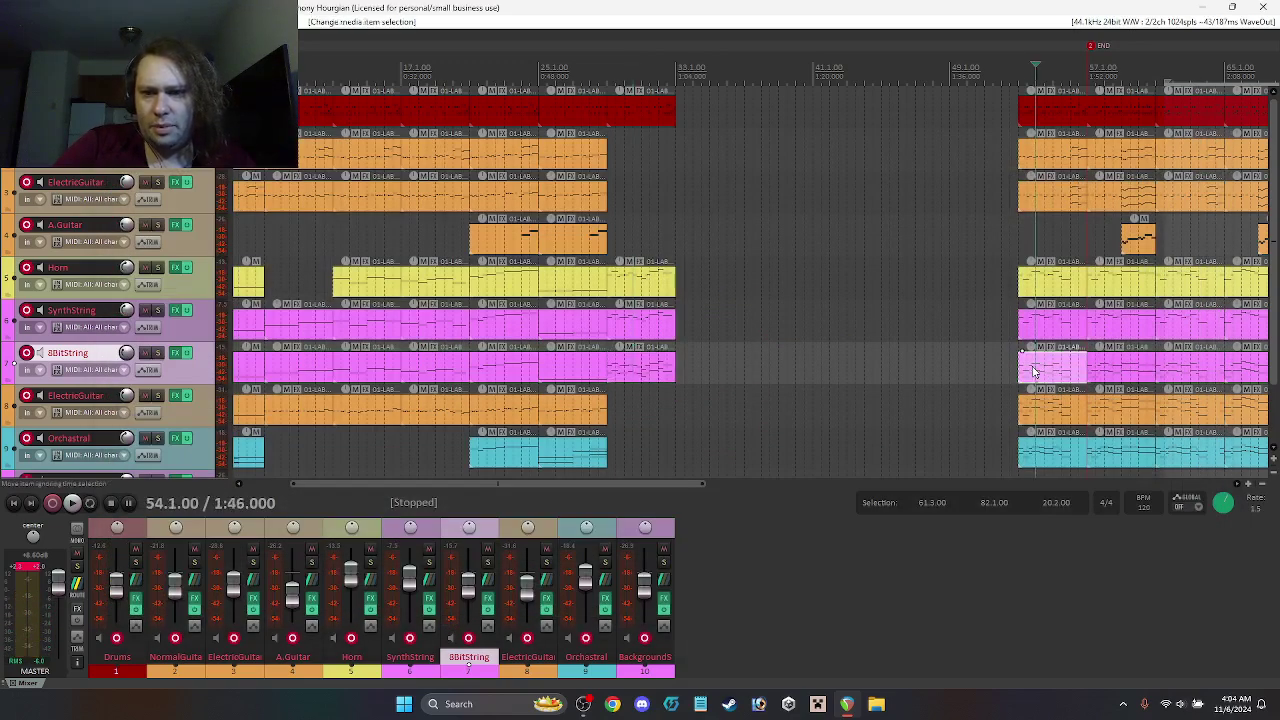
{"action": "double_click", "coordinate": [1034, 372]}
{"action": "left_click", "coordinate": [1209, 129]}
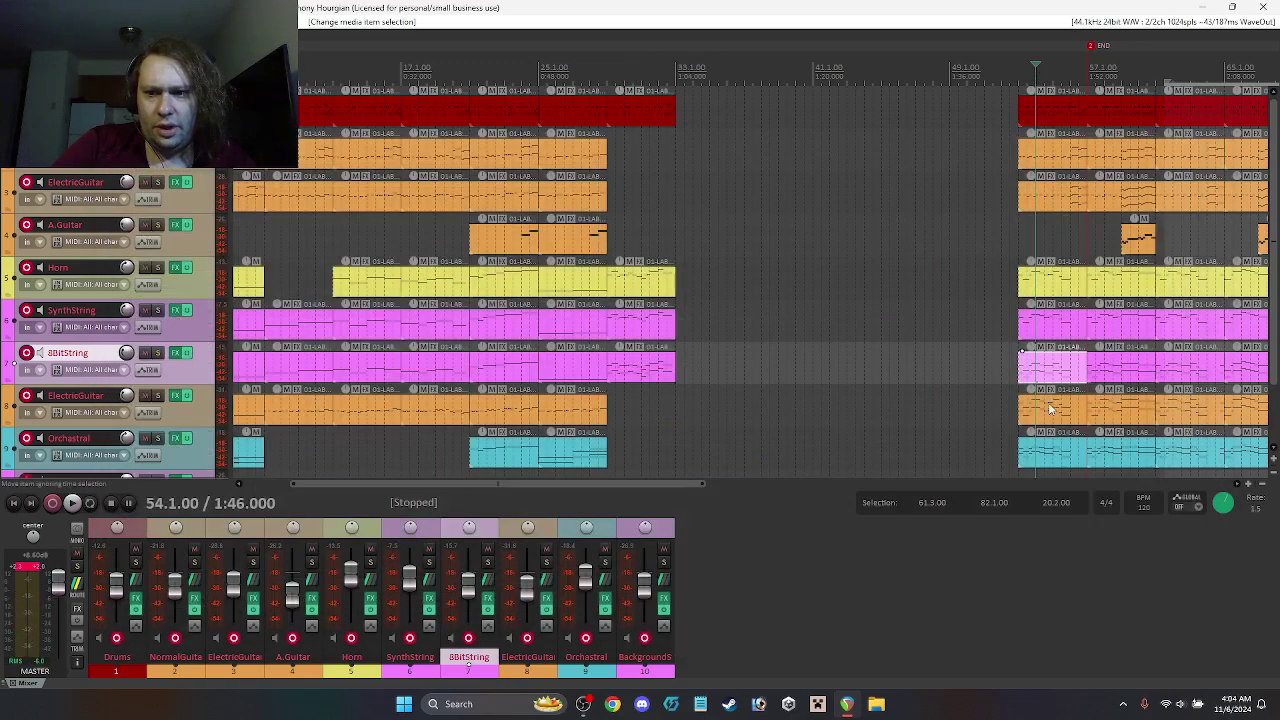
{"action": "double_click", "coordinate": [1048, 408]}
{"action": "left_click", "coordinate": [1211, 131]}
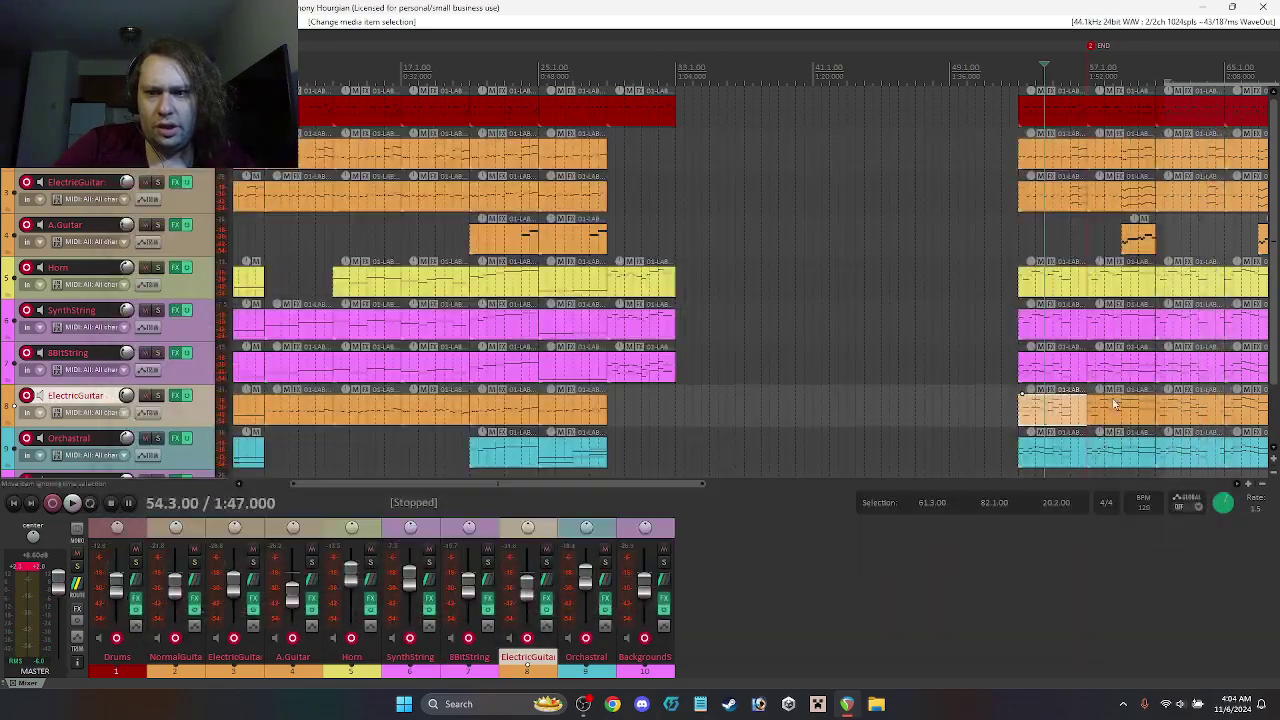
{"action": "double_click", "coordinate": [1043, 458]}
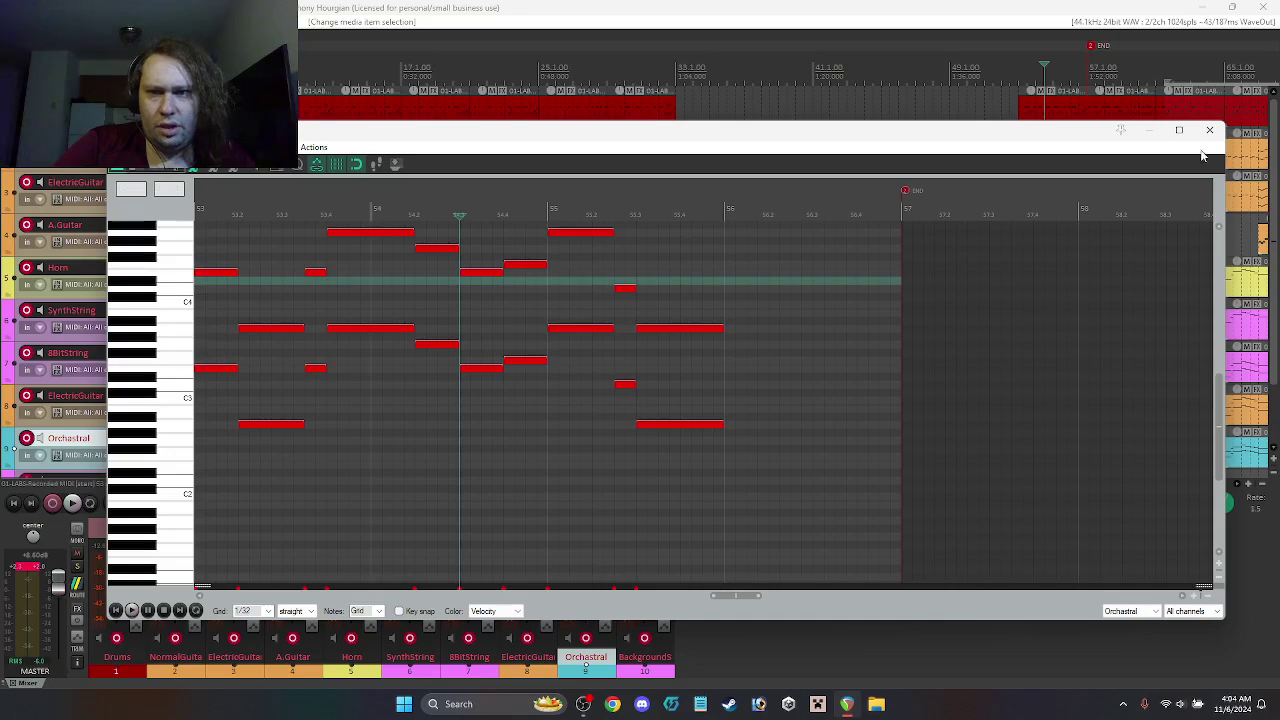
{"action": "left_click", "coordinate": [1209, 129]}
Step: Copy the octave-doubled bar 29 8BitString item onto the lower ElectricGuitar and Orchastral tracks at bar 29
{"action": "scroll", "coordinate": [605, 334], "scroll_direction": "down", "scroll_amount": 1}
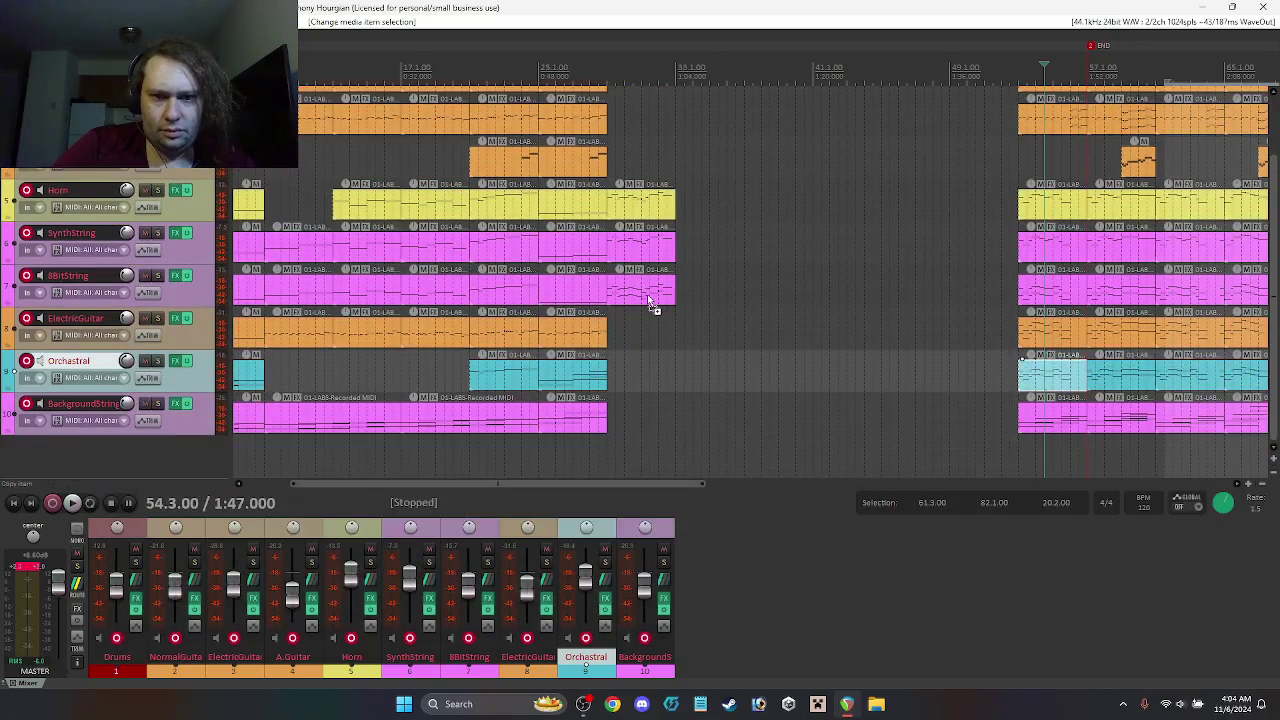
{"action": "left_click_drag", "start_coordinate": [636, 295], "coordinate": [690, 345]}
{"action": "left_click_drag", "start_coordinate": [733, 381], "coordinate": [687, 351]}
{"action": "left_click_drag", "start_coordinate": [702, 400], "coordinate": [697, 312]}
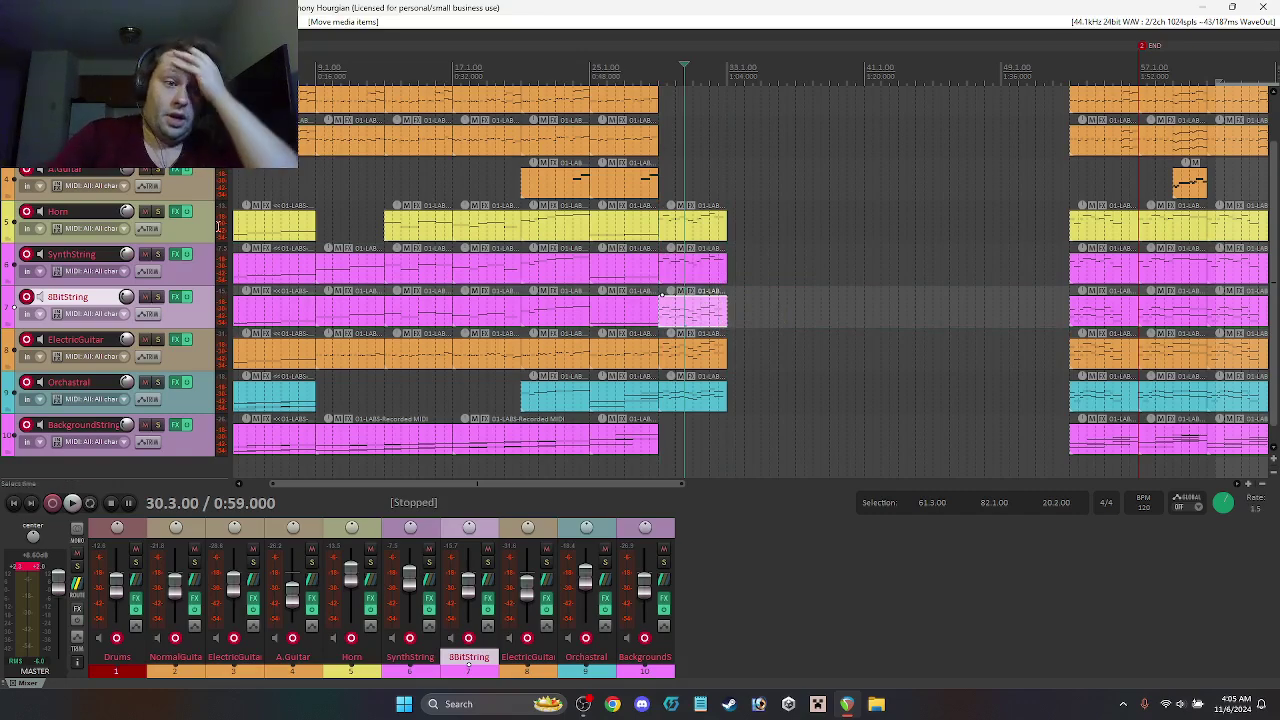
Step: Copy the bar 5 guitar item to bar 29 on the NormalGuitar and upper ElectricGuitar tracks, and play from bar 29
{"action": "scroll", "coordinate": [500, 160], "scroll_direction": "up", "scroll_amount": 2}
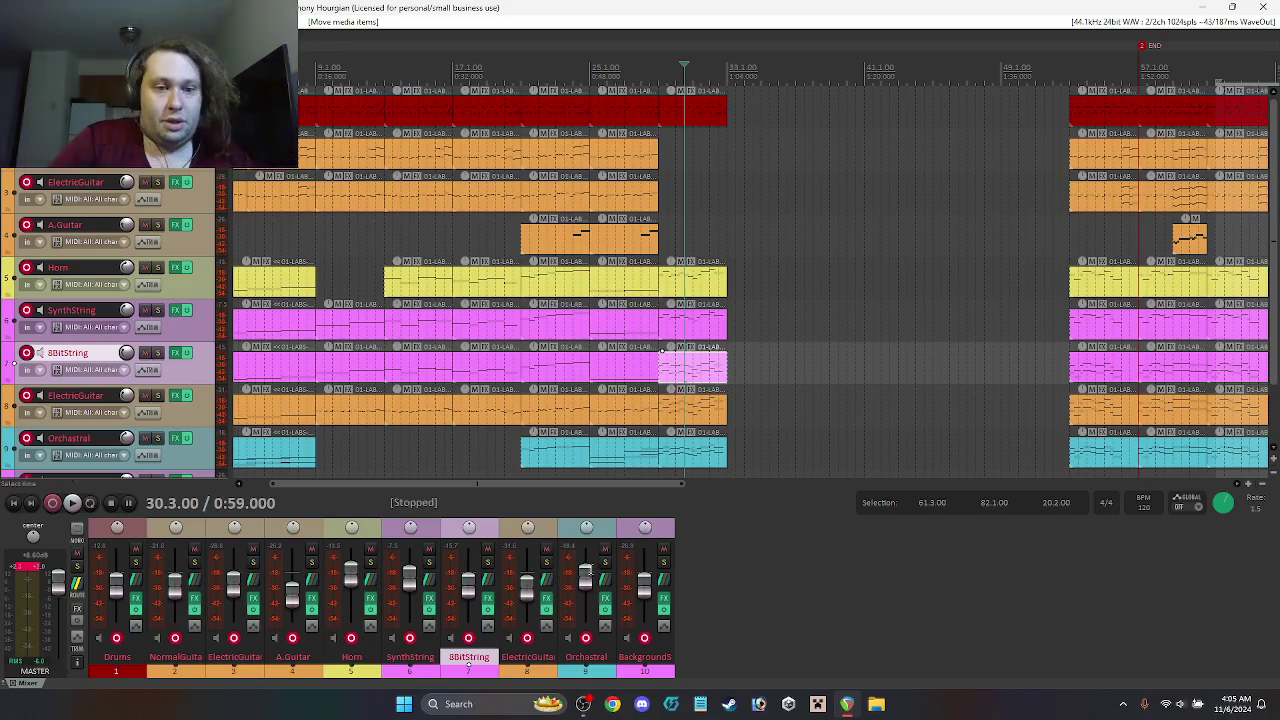
{"action": "scroll", "coordinate": [585, 488], "scroll_direction": "left", "scroll_amount": 2}
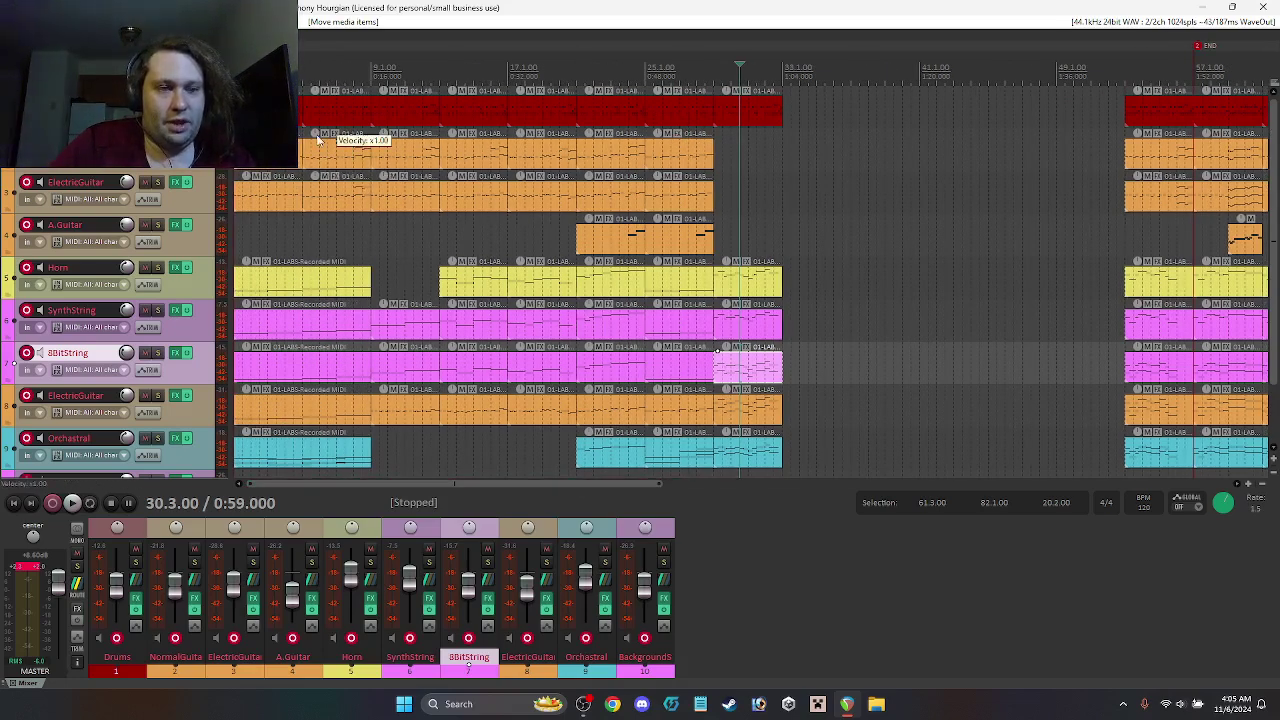
{"action": "left_click", "coordinate": [336, 152]}
{"action": "left_click_drag", "start_coordinate": [337, 166], "coordinate": [766, 208]}
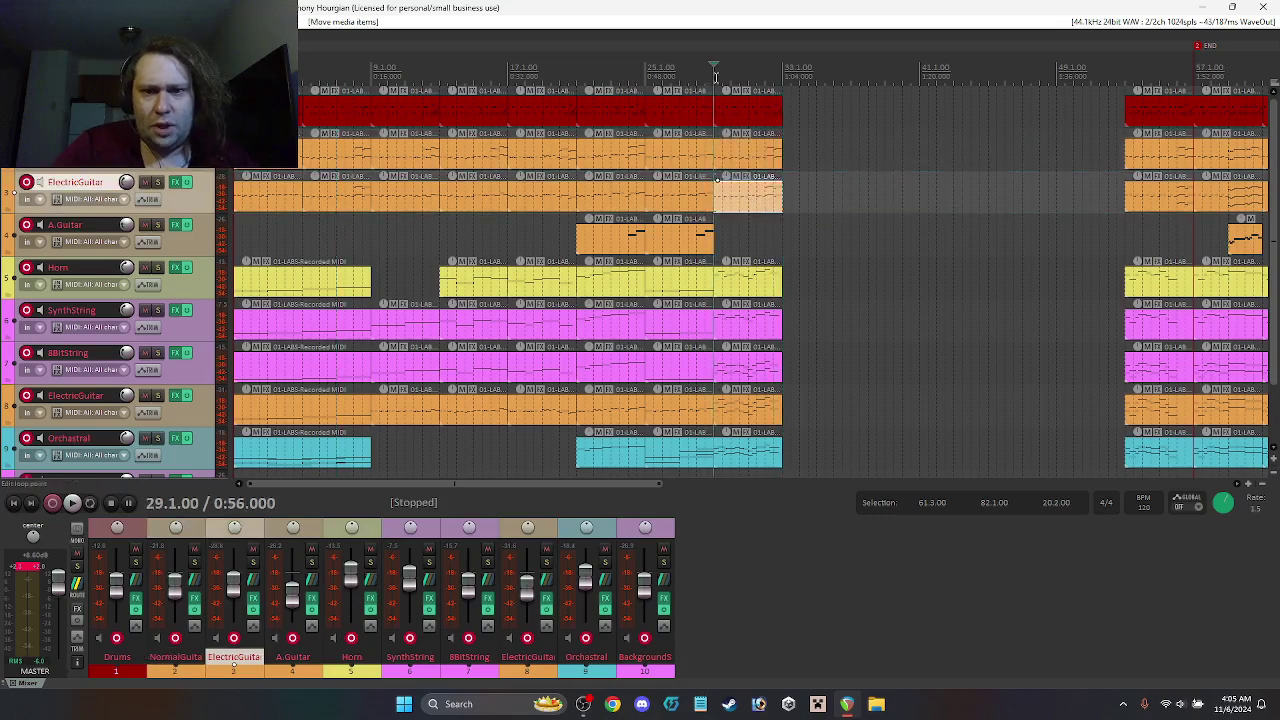
{"action": "key", "text": "space"}
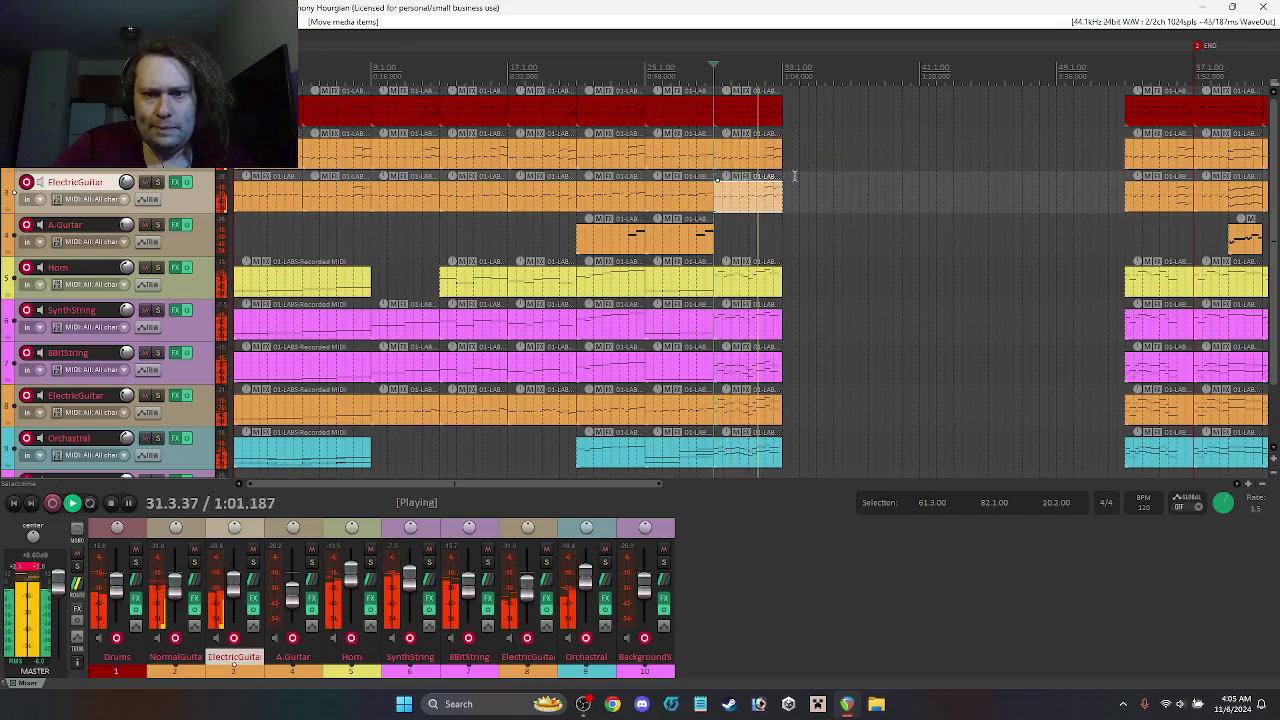
{"action": "key", "text": "space"}
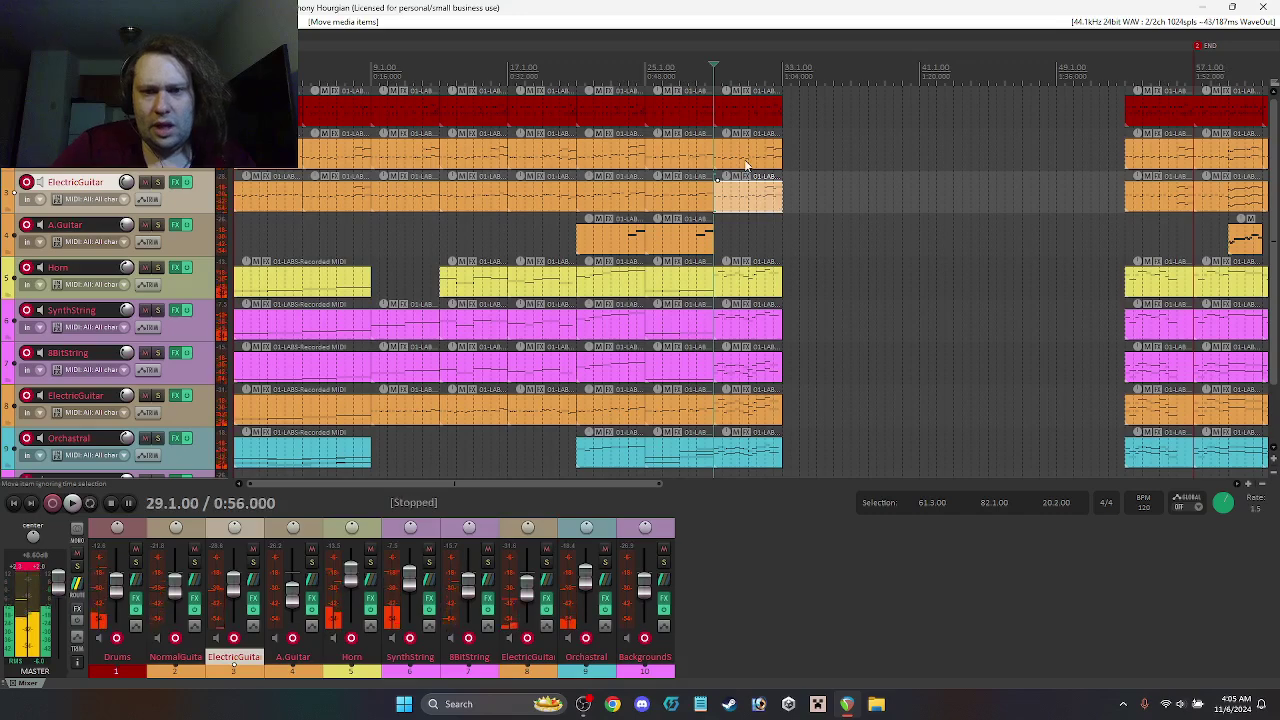
Step: Examine the bar 29 NormalGuitar item's notes in the MIDI editor while playing the section
{"action": "left_click", "coordinate": [746, 167]}
{"action": "double_click", "coordinate": [741, 156]}
{"action": "key", "text": "space"}
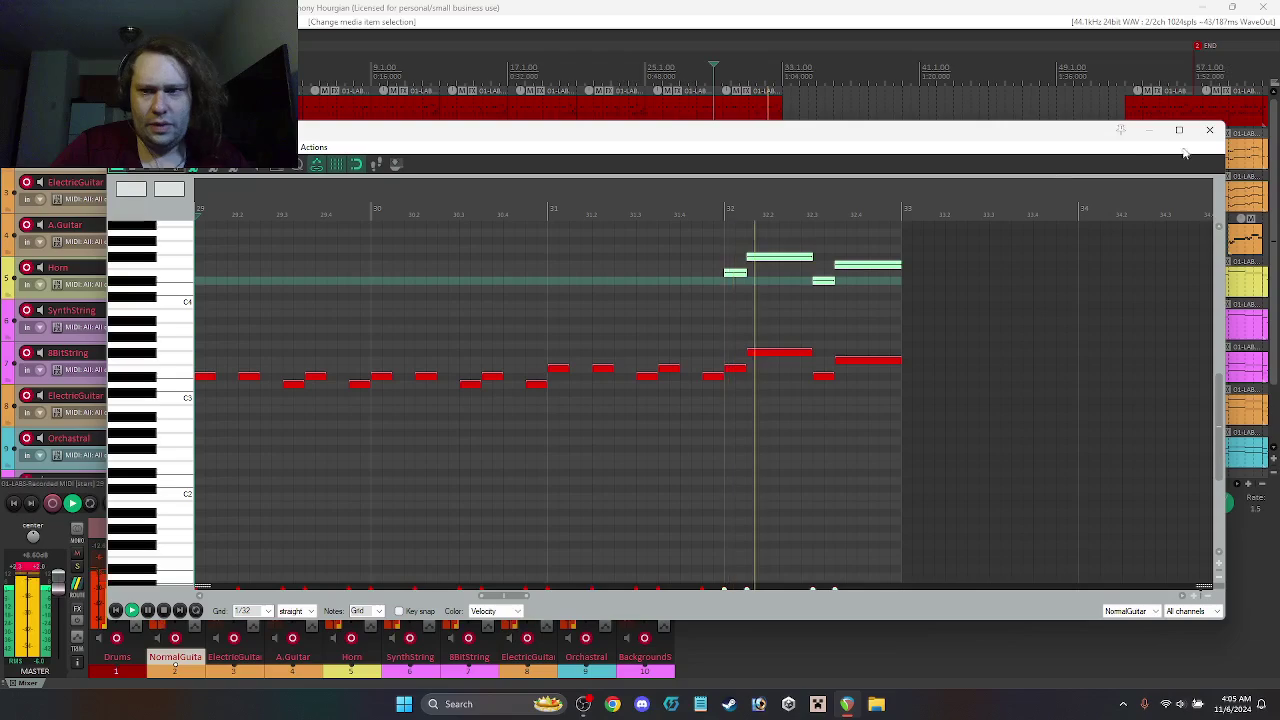
{"action": "left_click", "coordinate": [1209, 131]}
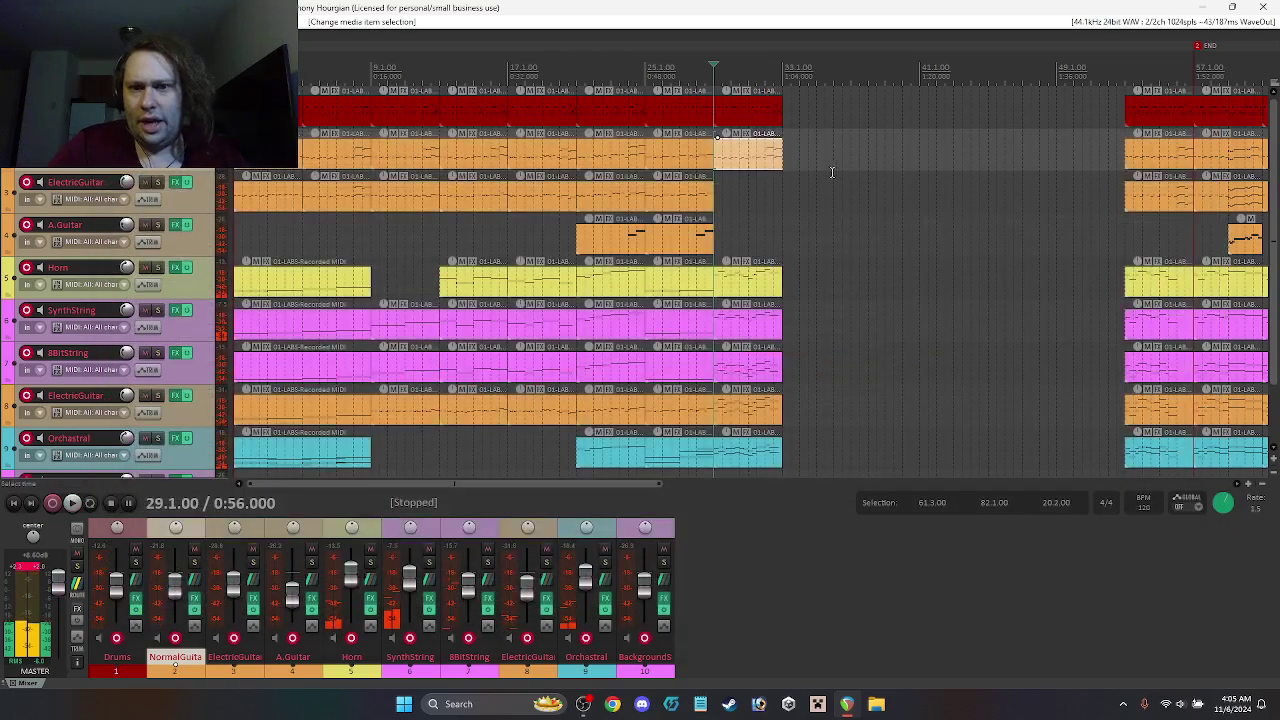
Step: Replace the bar 29 NormalGuitar and upper ElectricGuitar items with copies of their bar 53 items, and play from bar 29
{"action": "left_click", "coordinate": [1182, 208]}
{"action": "left_click", "coordinate": [1163, 163], "text": "ctrl"}
{"action": "left_click_drag", "start_coordinate": [1163, 163], "coordinate": [750, 163]}
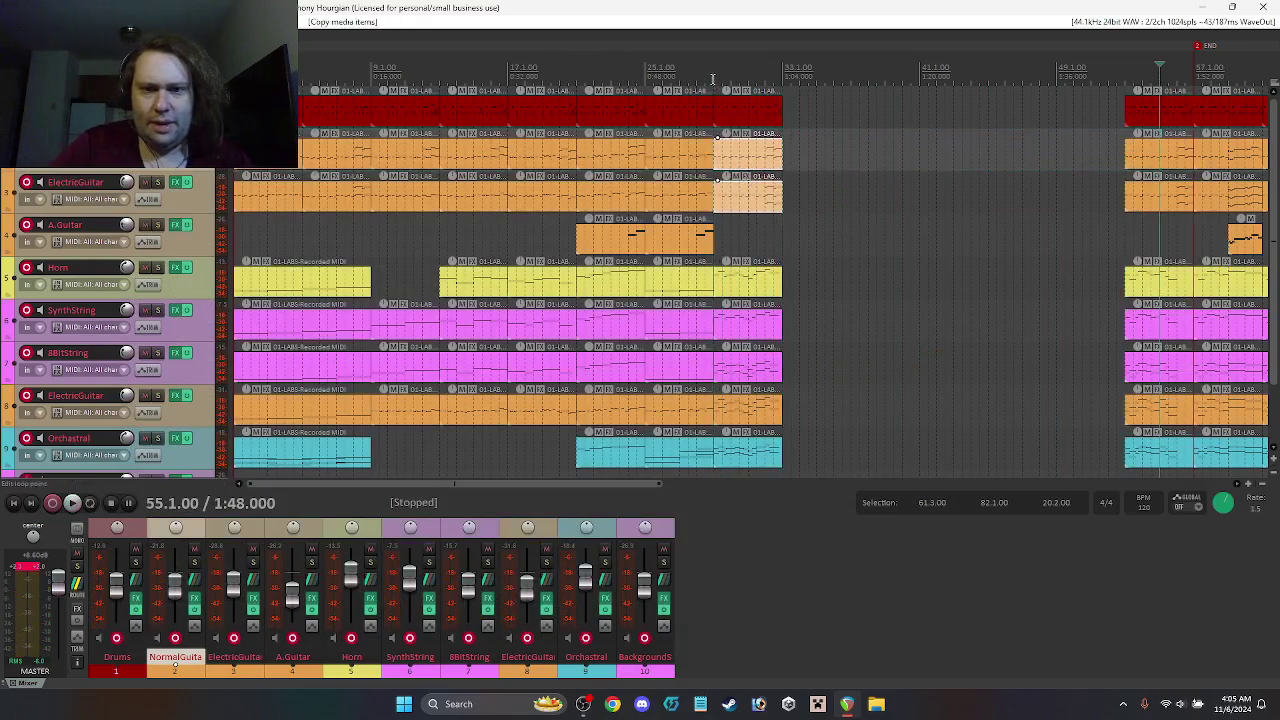
{"action": "key", "text": "space"}
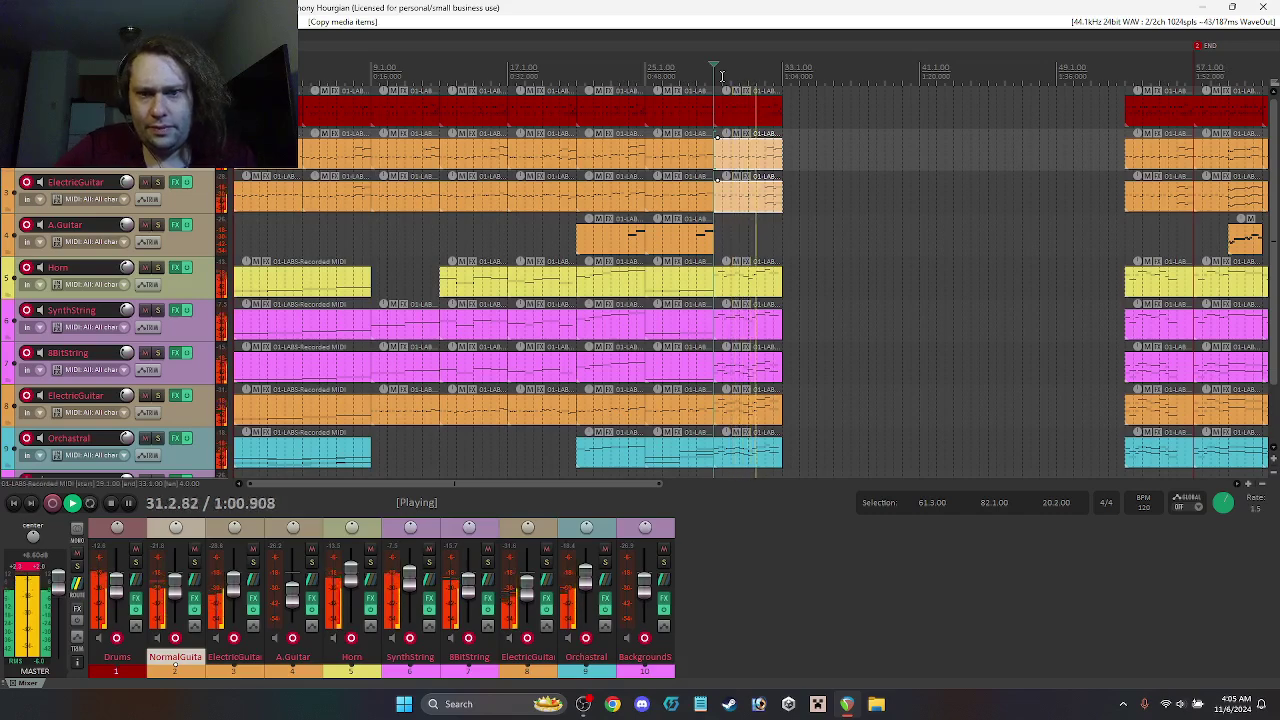
Step: Examine the MIDI notes of the NormalGuitar items at bars 5 and 29 and the ElectricGuitar item at bar 29 on track 3
{"action": "key", "text": "space"}
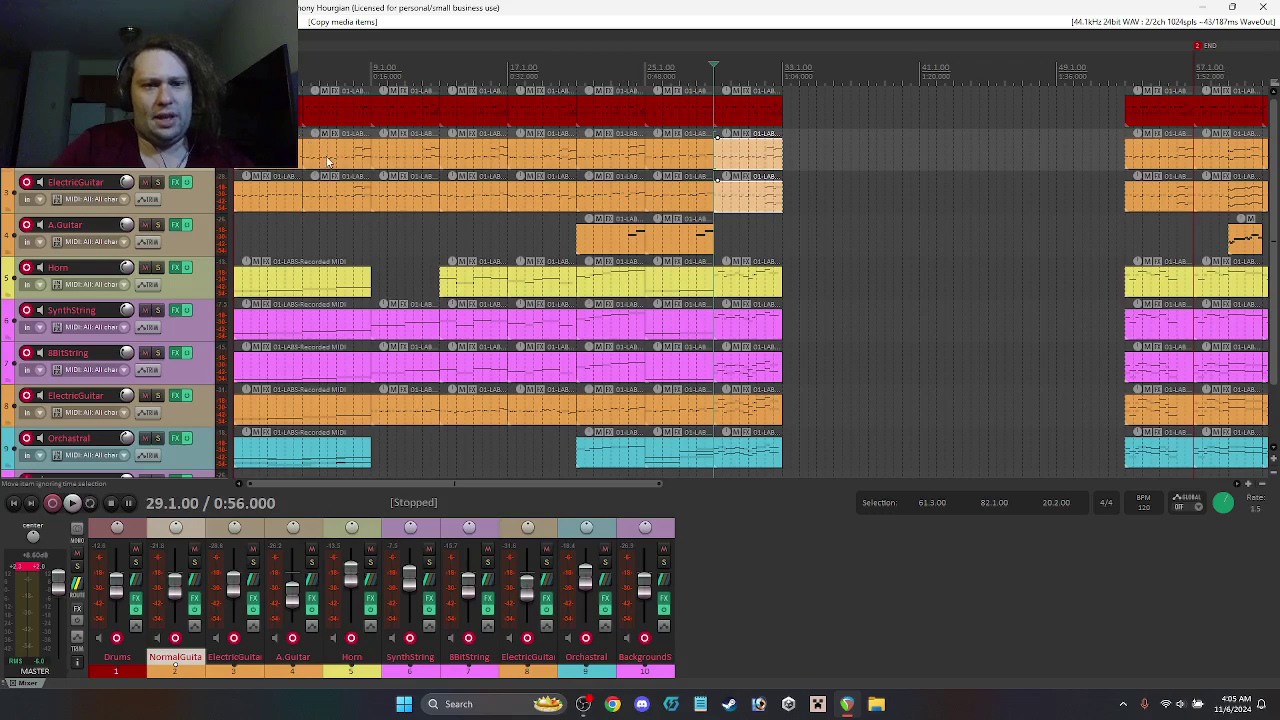
{"action": "double_click", "coordinate": [327, 160]}
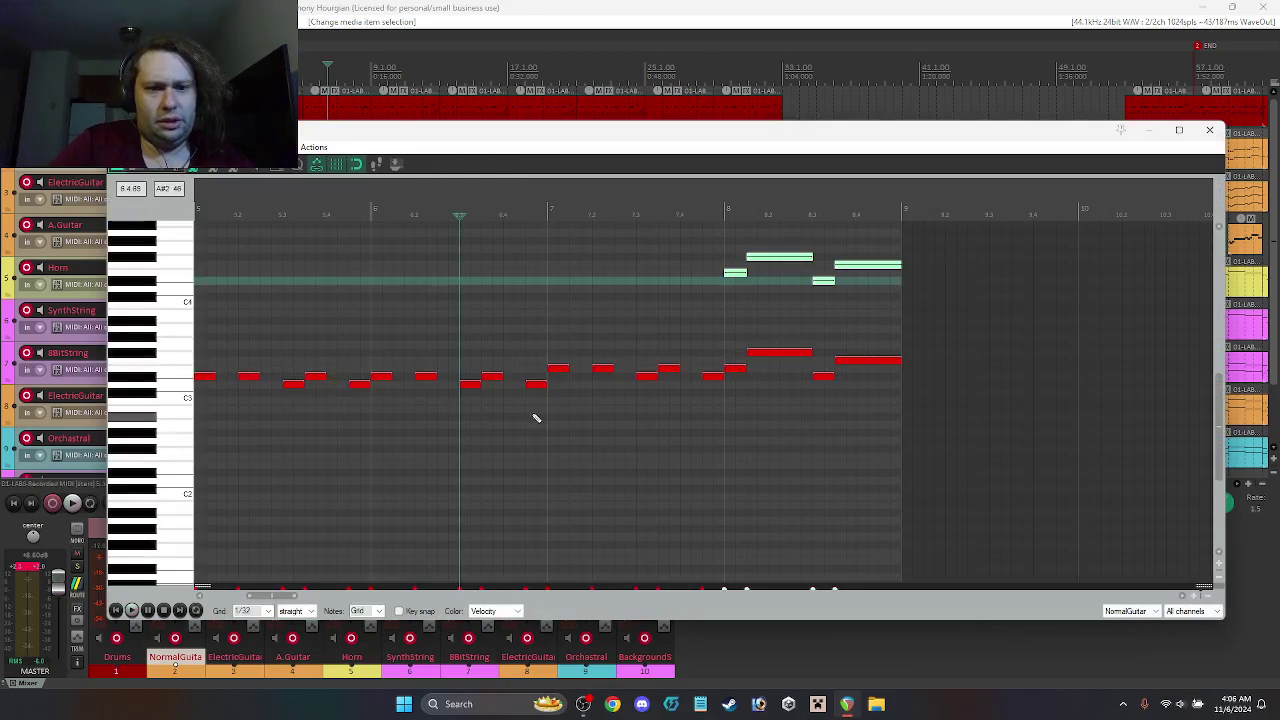
{"action": "left_click", "coordinate": [1210, 130]}
{"action": "double_click", "coordinate": [760, 152]}
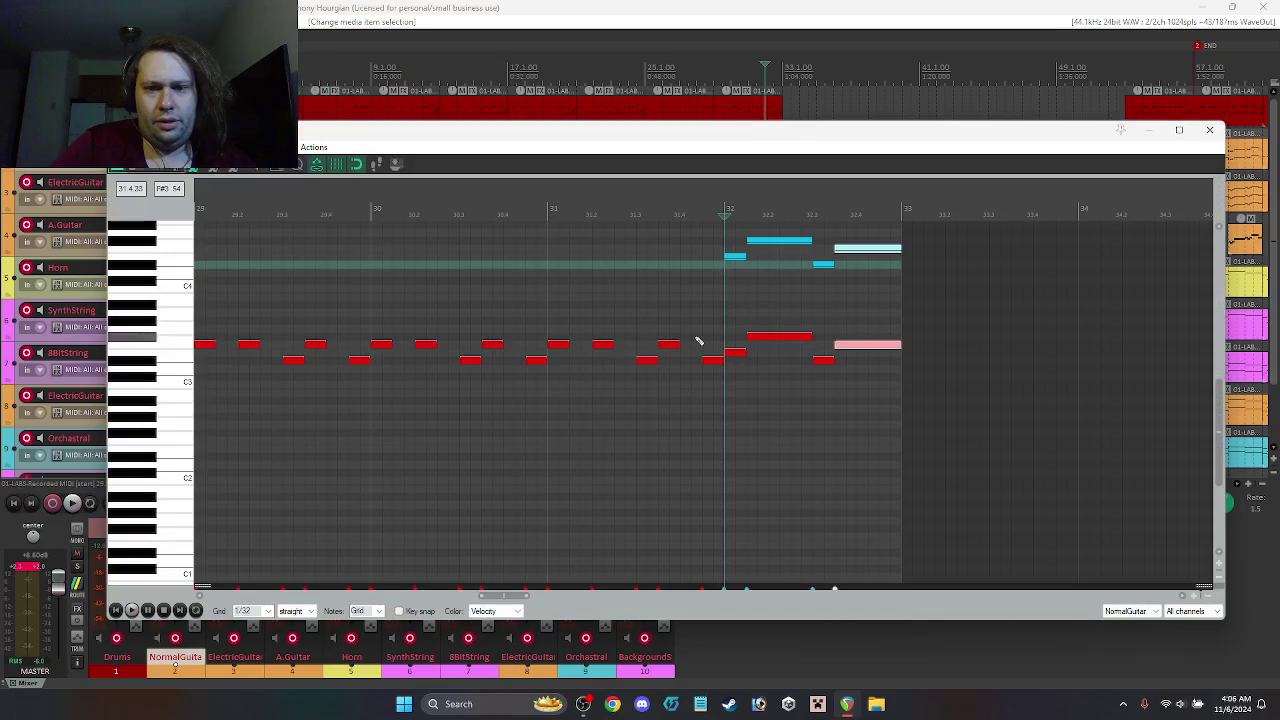
{"action": "left_click", "coordinate": [1210, 130]}
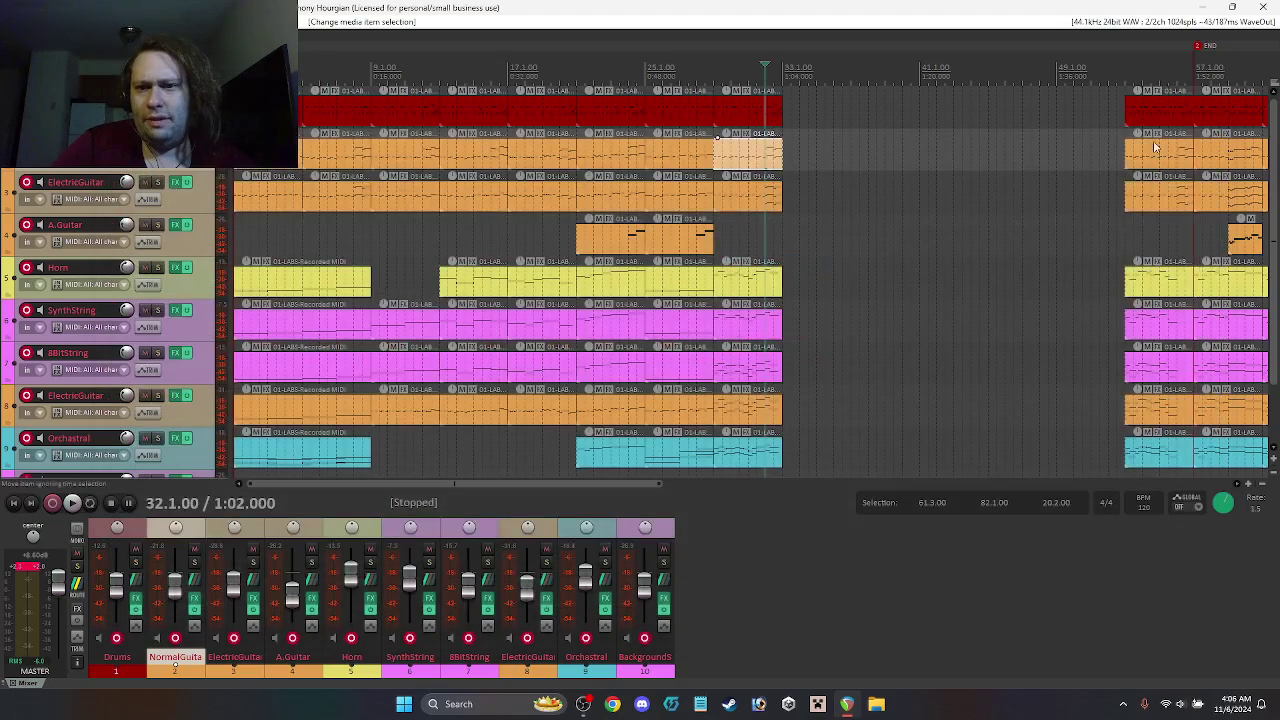
{"action": "double_click", "coordinate": [744, 200]}
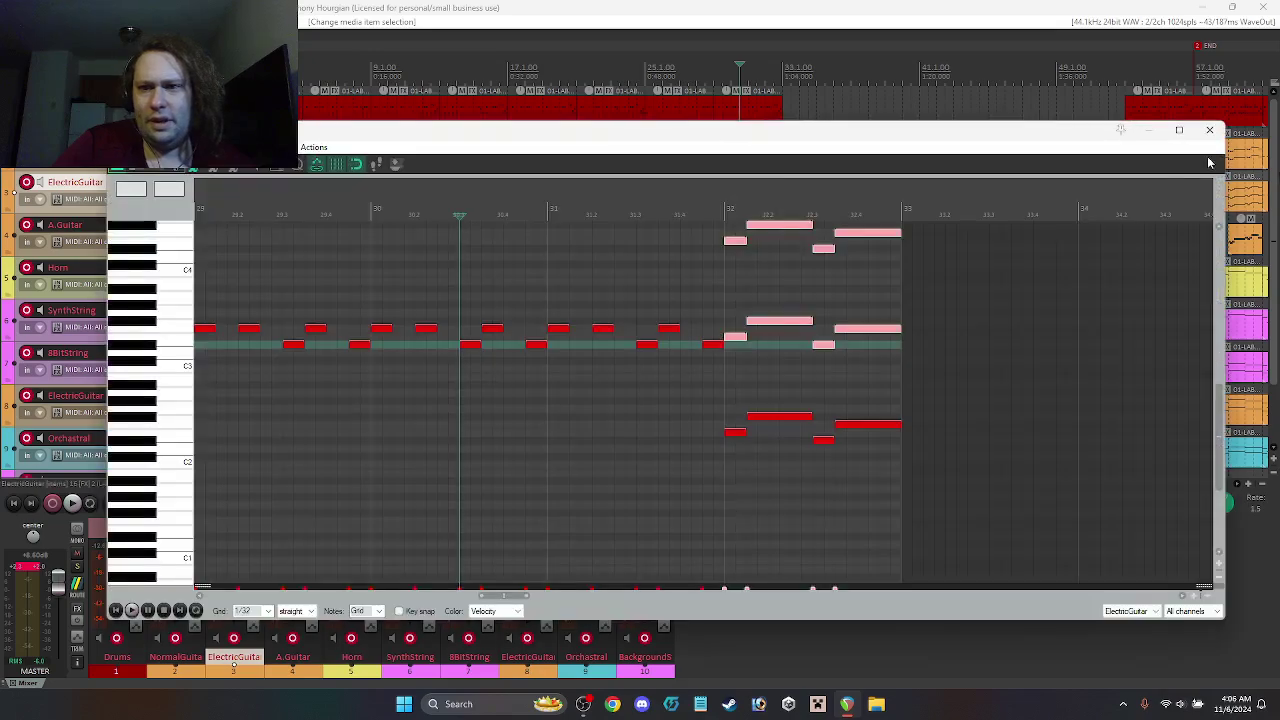
{"action": "left_click", "coordinate": [1210, 130]}
{"action": "left_click", "coordinate": [1240, 240]}
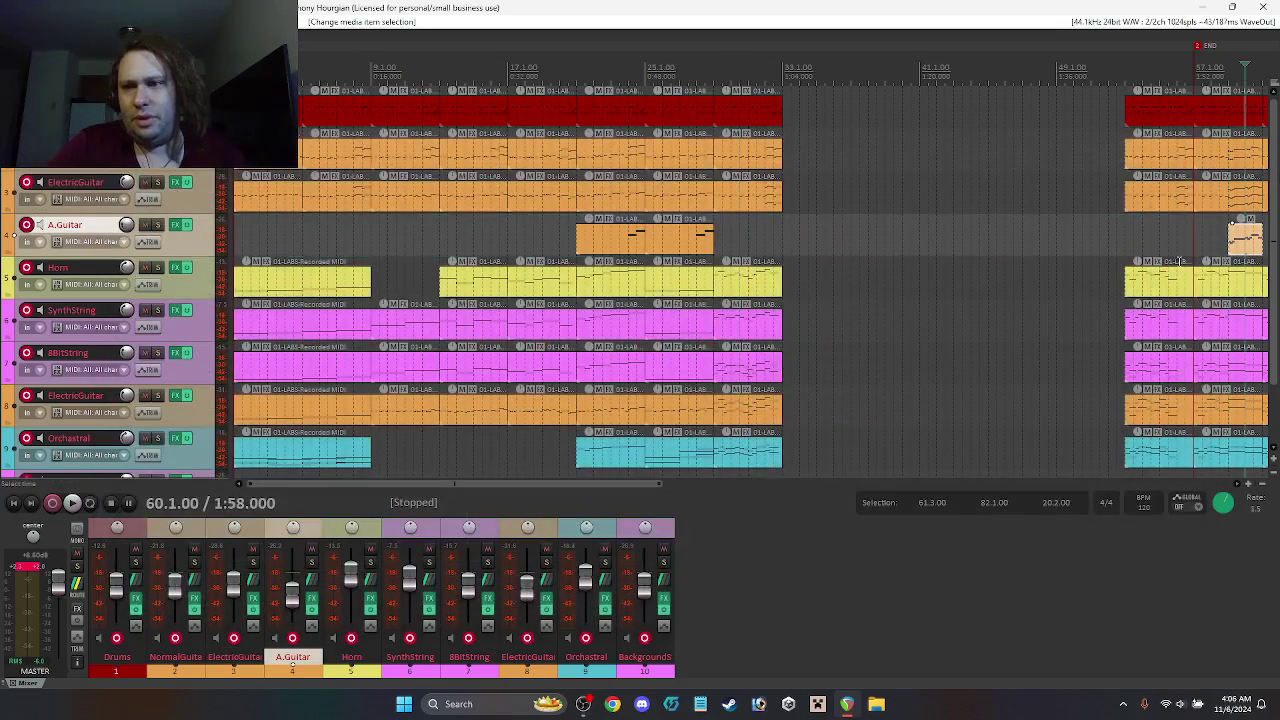
Step: Play the arrangement from bar 29 and from bar 9 to compare how the two passages sound
{"action": "left_click", "coordinate": [710, 78]}
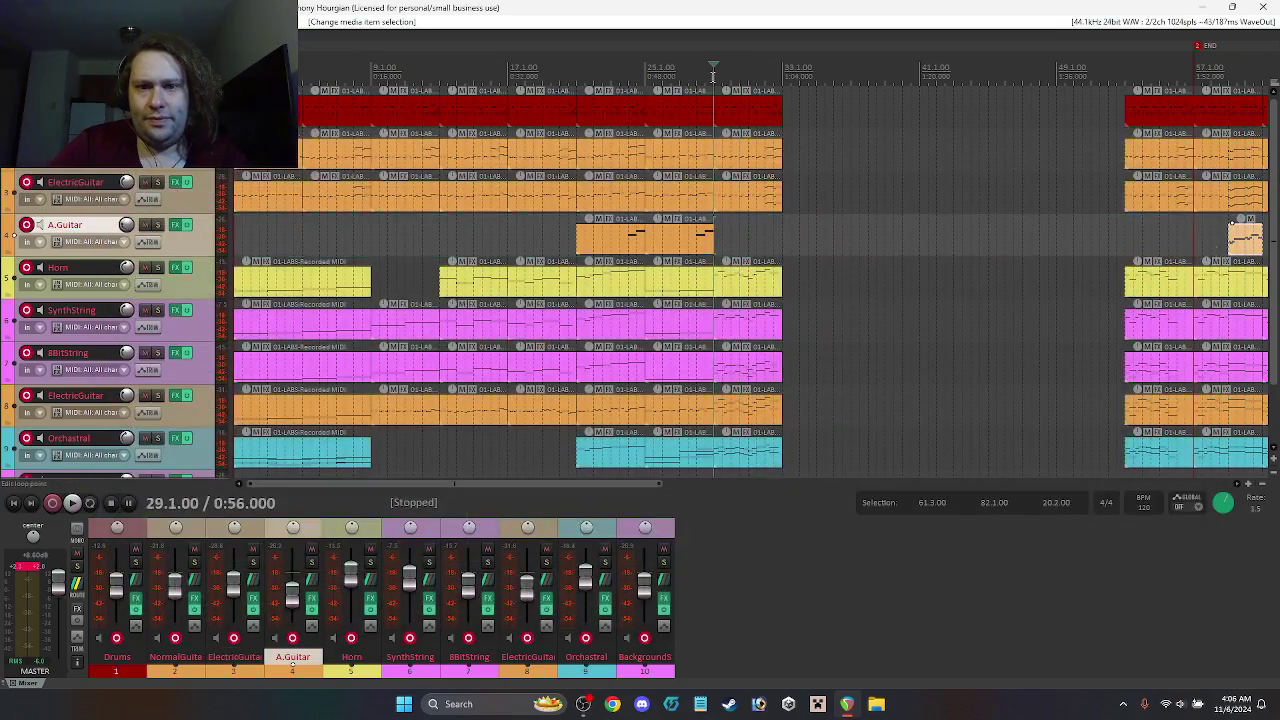
{"action": "key", "text": "space"}
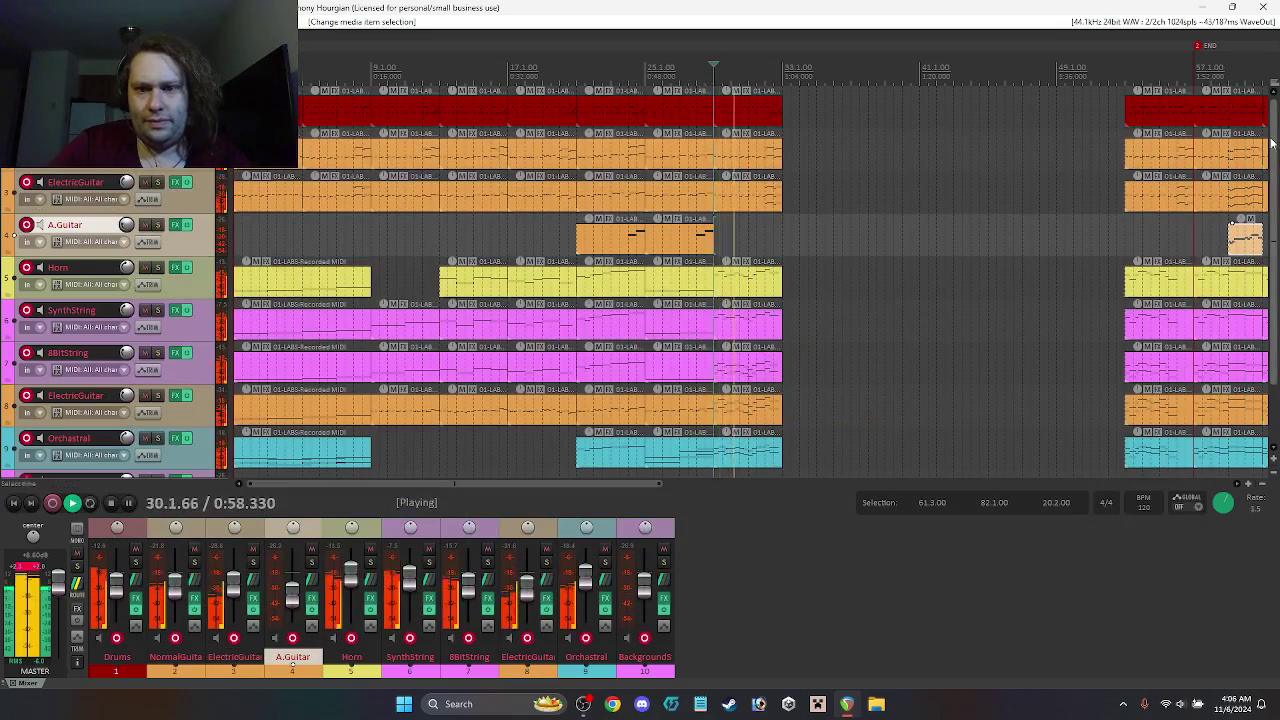
{"action": "key", "text": "space"}
{"action": "key", "text": "1"}
{"action": "key", "text": "space"}
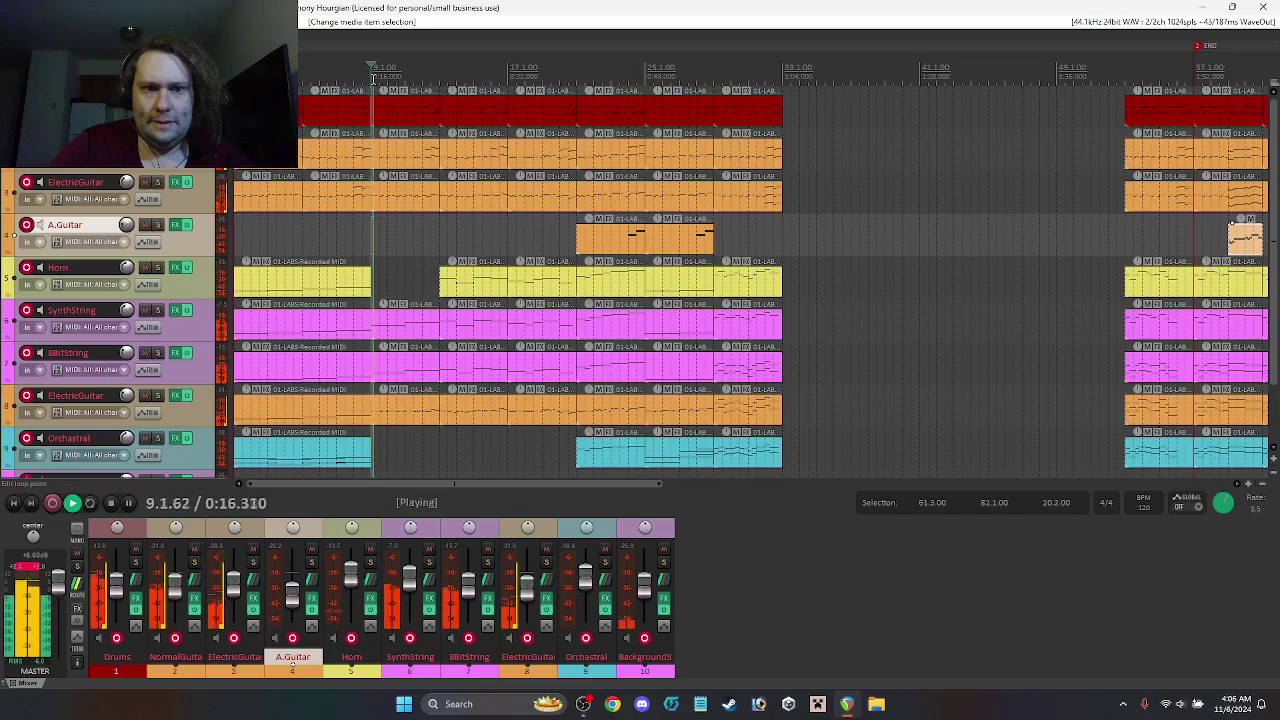
{"action": "key", "text": "space"}
{"action": "left_click", "coordinate": [714, 73]}
{"action": "key", "text": "space"}
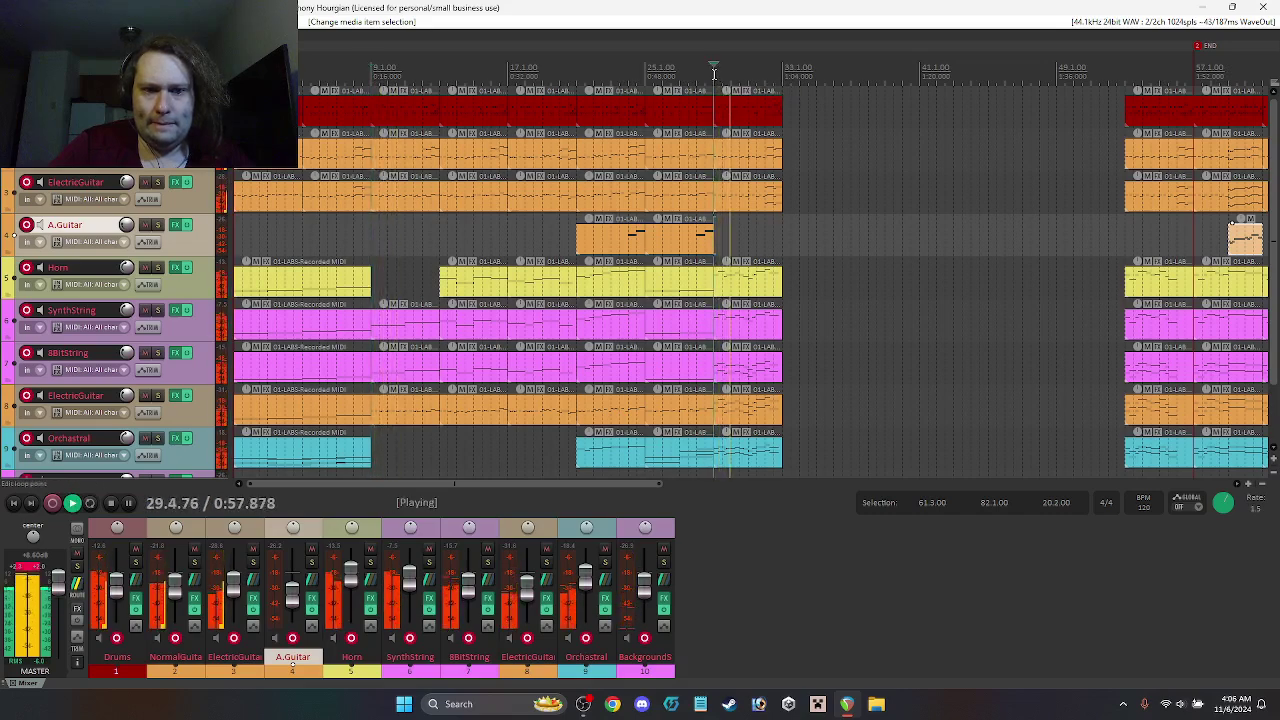
{"action": "key", "text": "space"}
Step: Replace the bar 29 item on ElectricGuitar track 8 with a copy of the NormalGuitar item from the same position
{"action": "left_click", "coordinate": [734, 404]}
{"action": "key", "text": "Delete"}
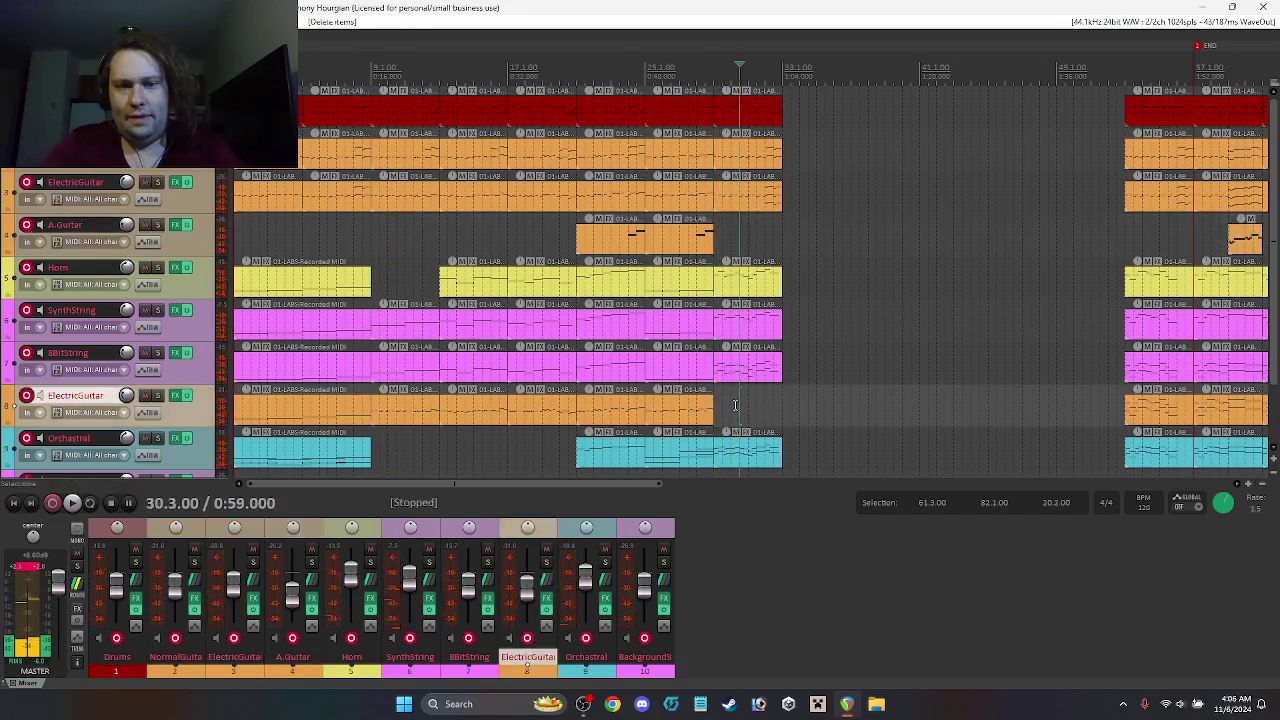
{"action": "left_click", "coordinate": [756, 152]}
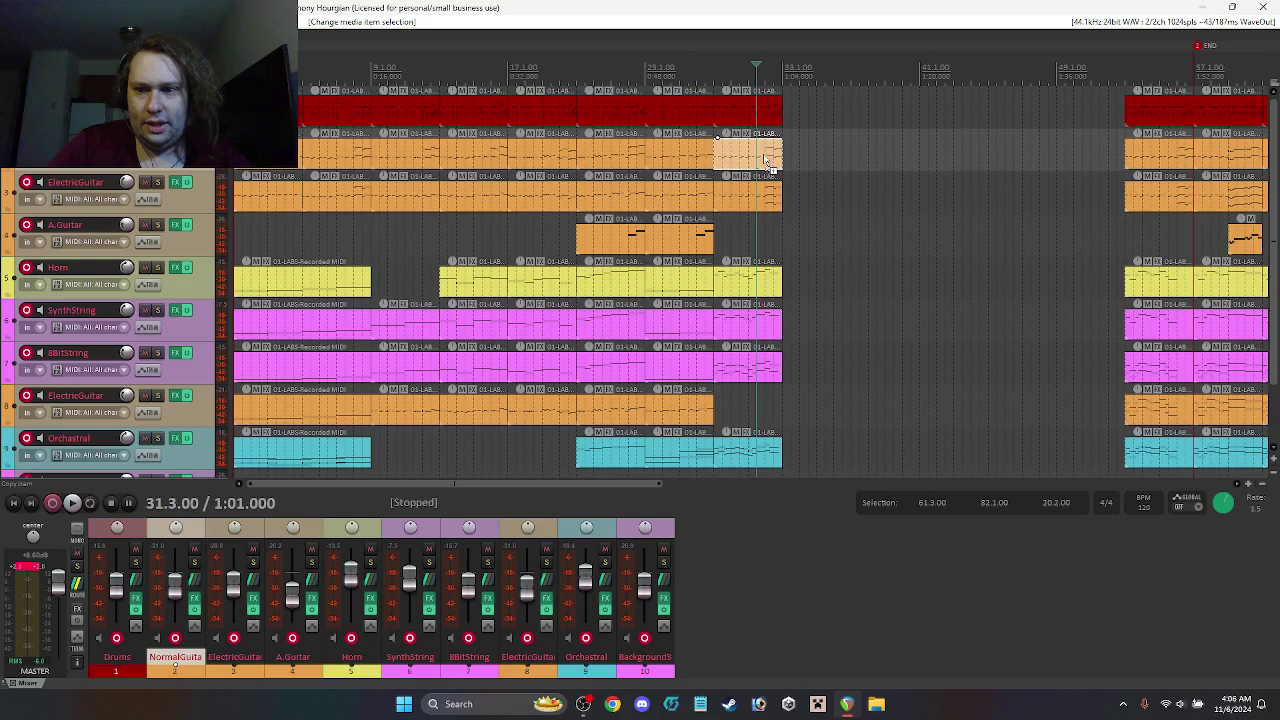
{"action": "left_click_drag", "start_coordinate": [770, 162], "coordinate": [757, 412]}
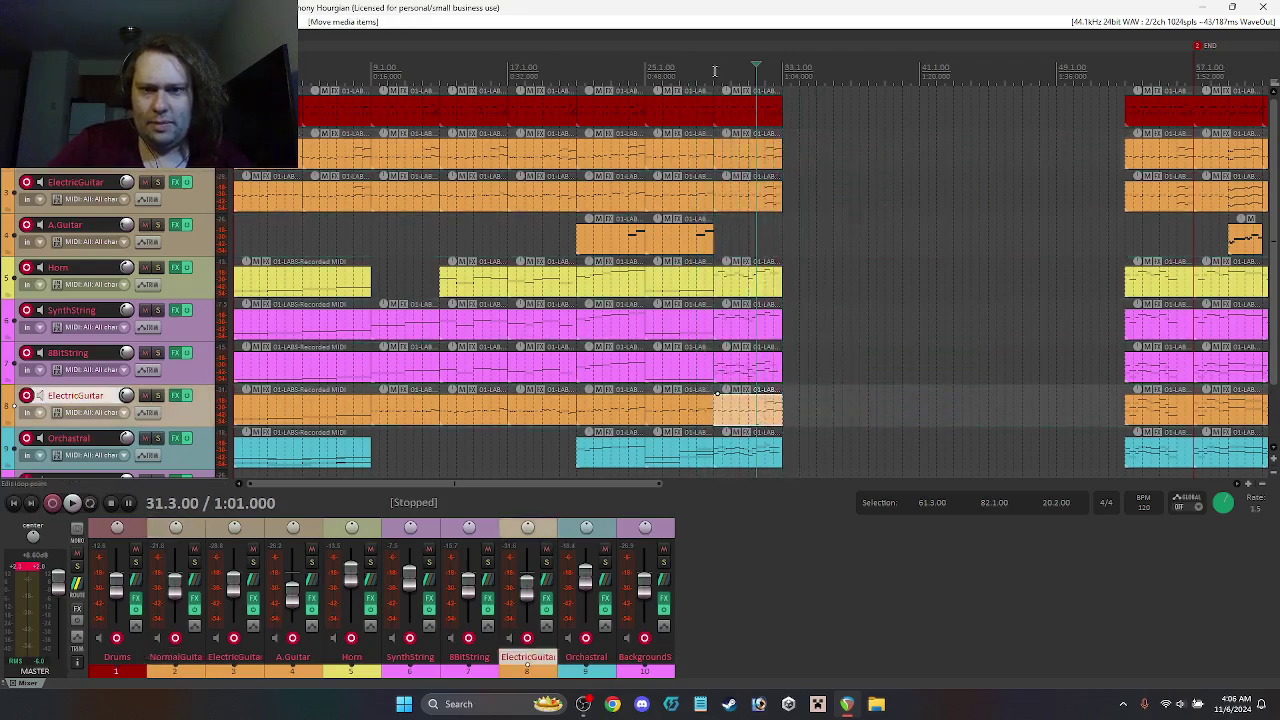
Step: Look over the tracks in the arrangement and play the section from bar 29
{"action": "left_click_drag", "start_coordinate": [629, 486], "coordinate": [694, 490]}
{"action": "scroll", "coordinate": [1265, 297], "scroll_direction": "down", "scroll_amount": 3}
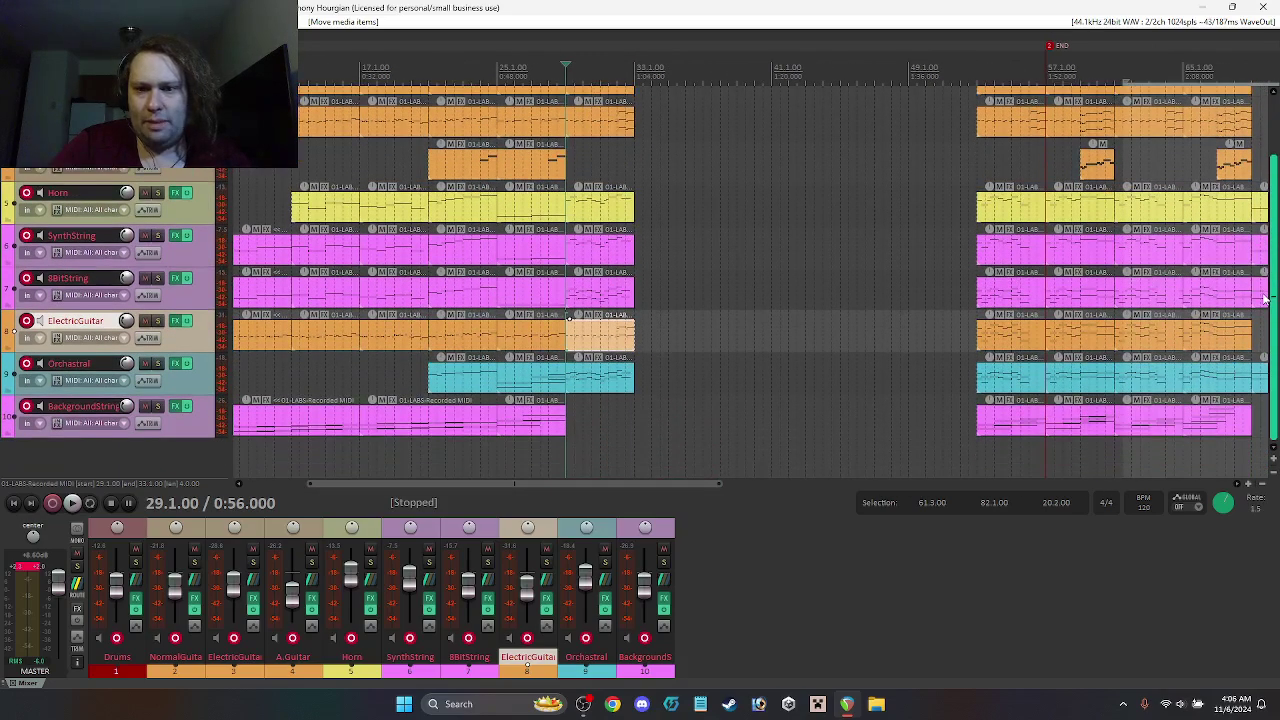
{"action": "scroll", "coordinate": [1265, 297], "scroll_direction": "up", "scroll_amount": 3}
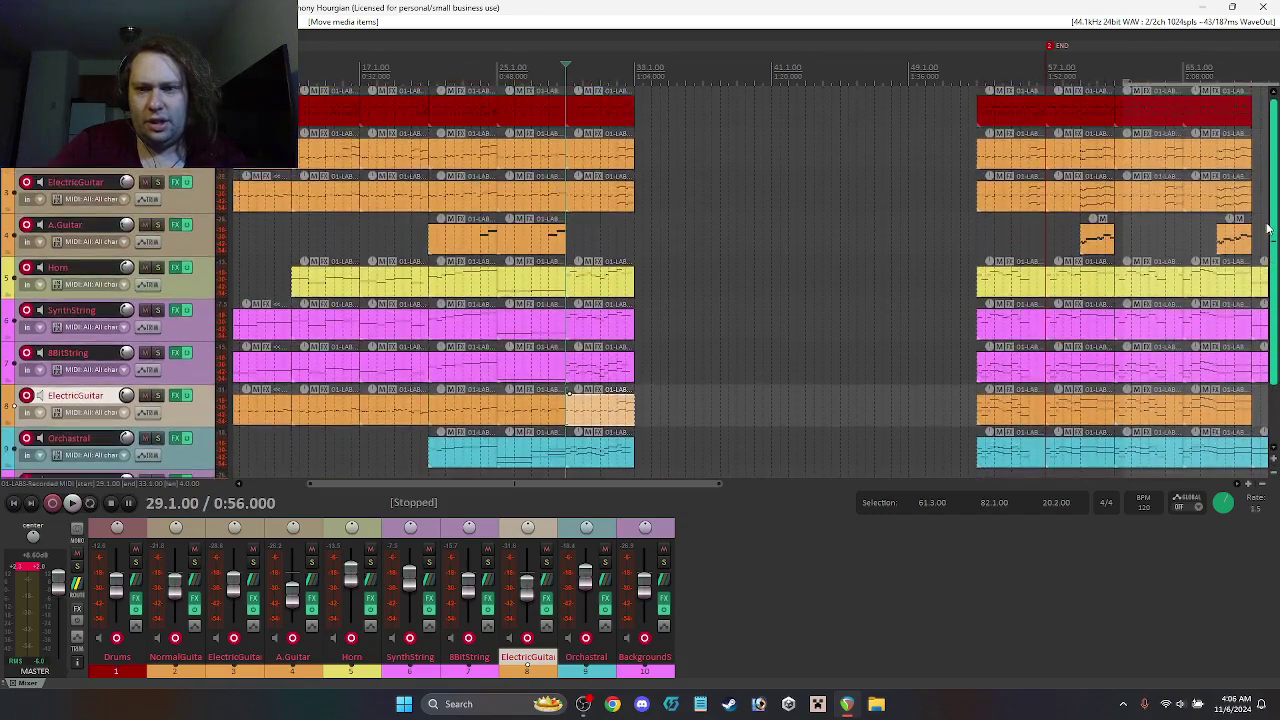
{"action": "key", "text": "space"}
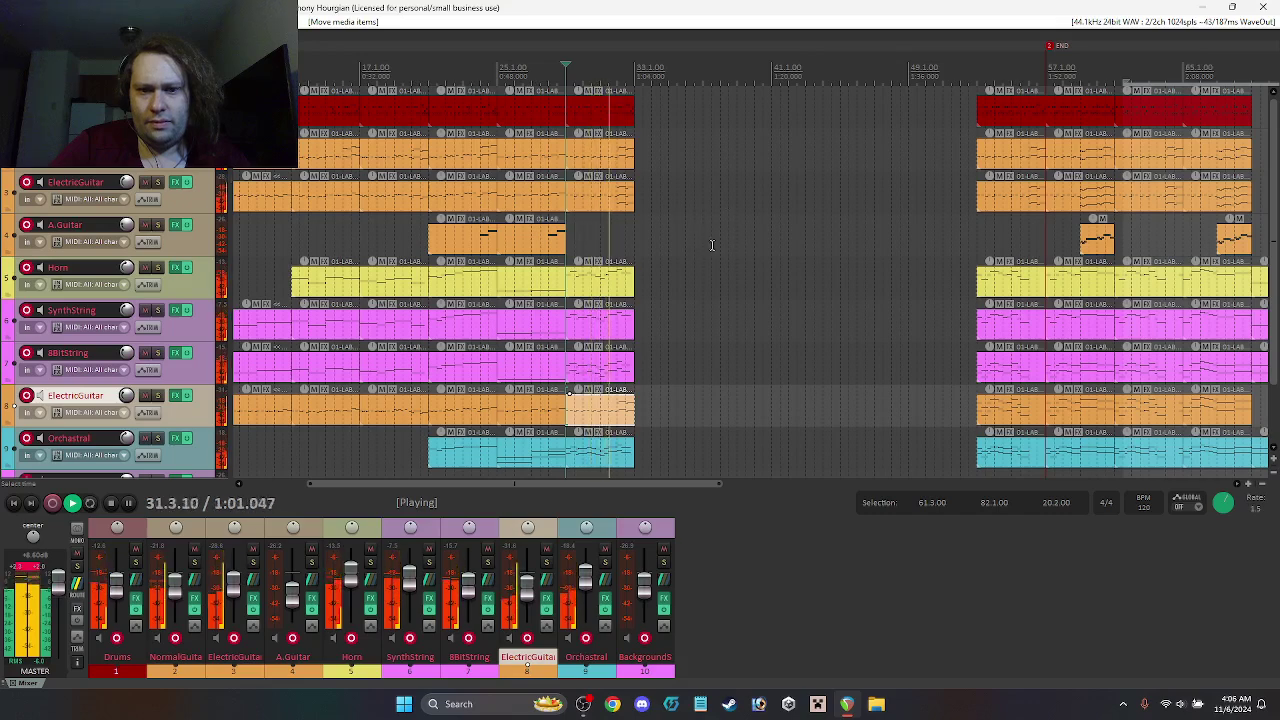
{"action": "key", "text": "space"}
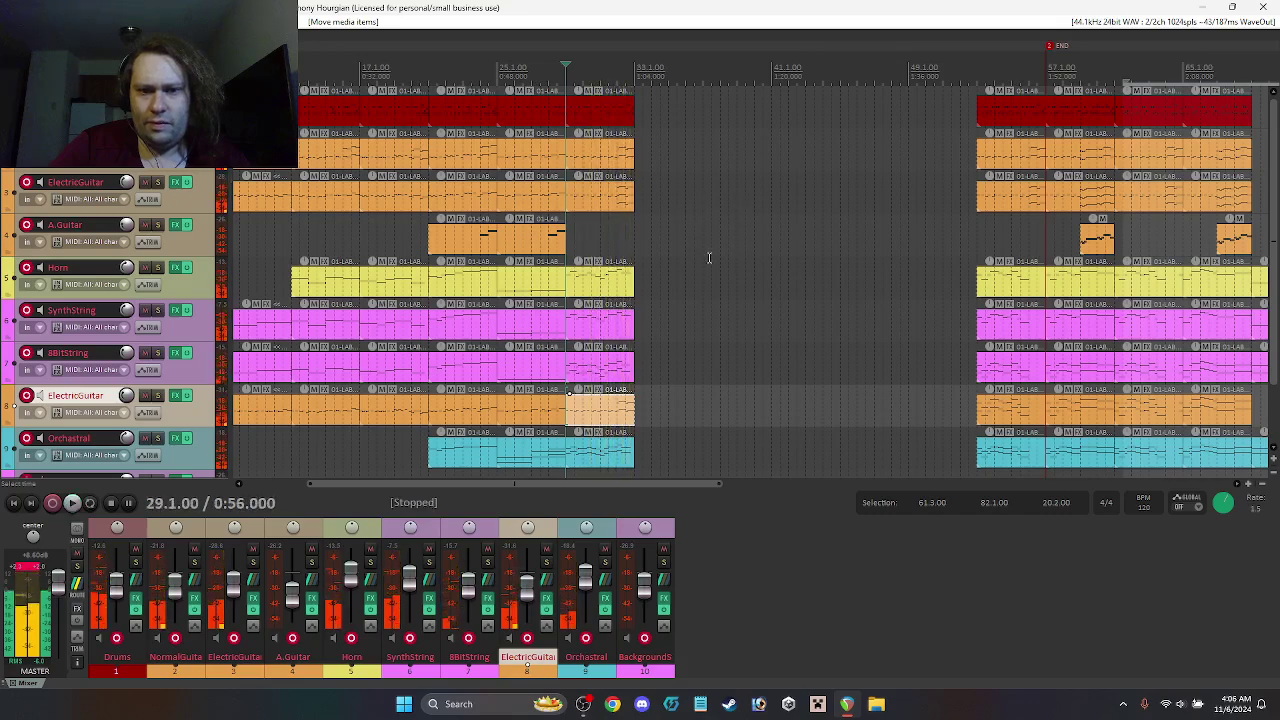
Step: Delete the items starting at bar 29 on the Orchastral, 8BitString and SynthString tracks
{"action": "scroll", "coordinate": [603, 402], "scroll_direction": "down", "scroll_amount": 2}
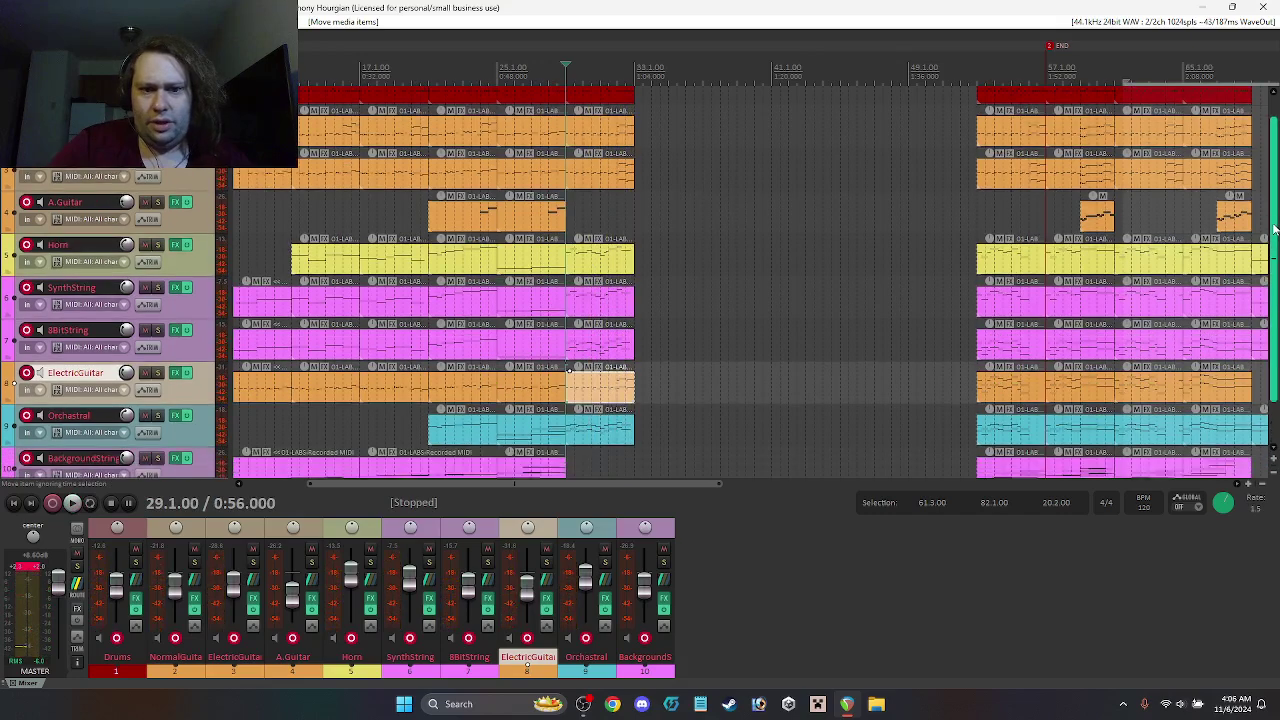
{"action": "left_click", "coordinate": [597, 430]}
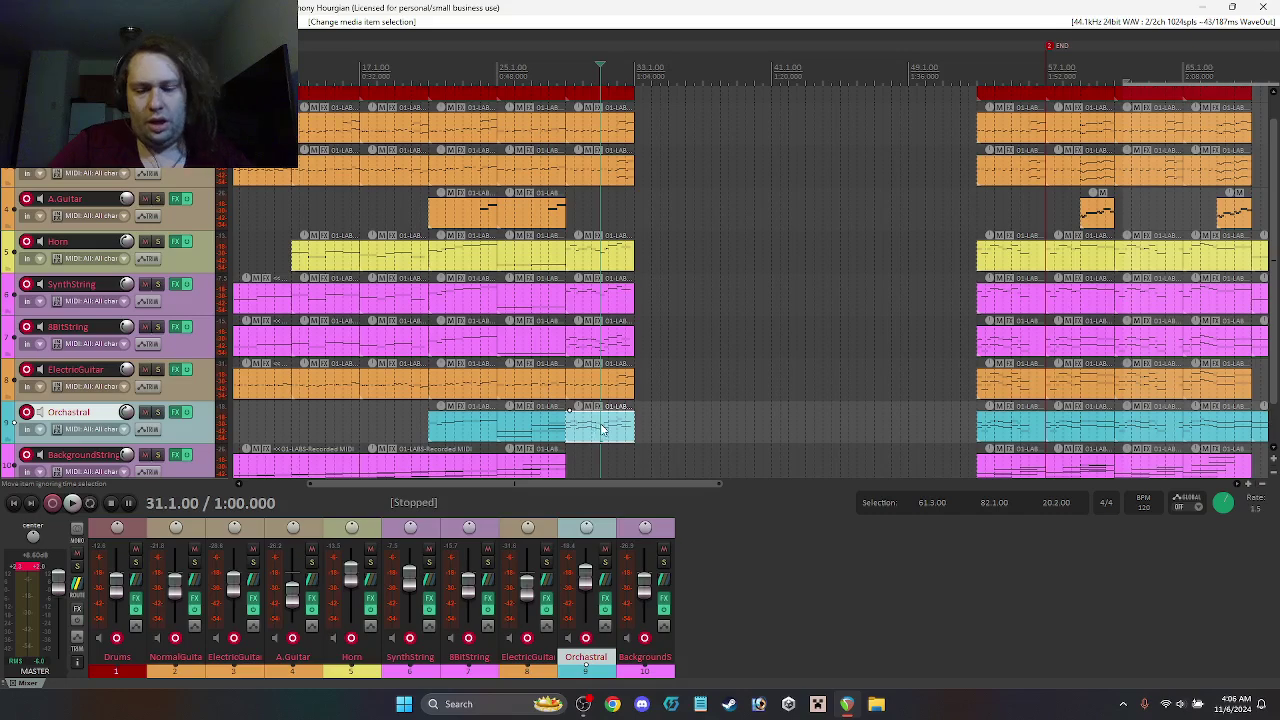
{"action": "key", "text": "Delete"}
{"action": "left_click", "coordinate": [598, 340]}
{"action": "key", "text": "Delete"}
{"action": "left_click", "coordinate": [595, 298]}
{"action": "key", "text": "Delete"}
Step: In the Horn item at bar 29, lower the A4 note to G4 and the first G4 note in bar 30 by two semitones
{"action": "left_click", "coordinate": [593, 262]}
{"action": "double_click", "coordinate": [593, 262]}
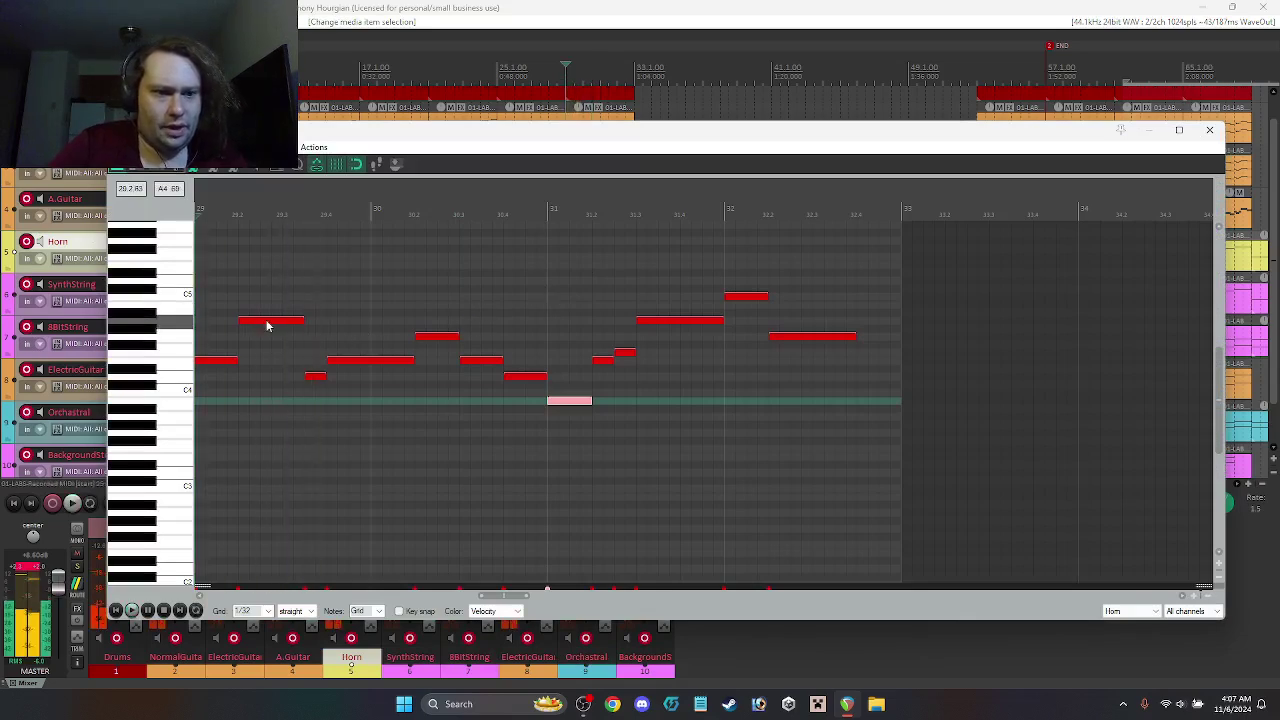
{"action": "left_click_drag", "start_coordinate": [267, 325], "coordinate": [268, 341]}
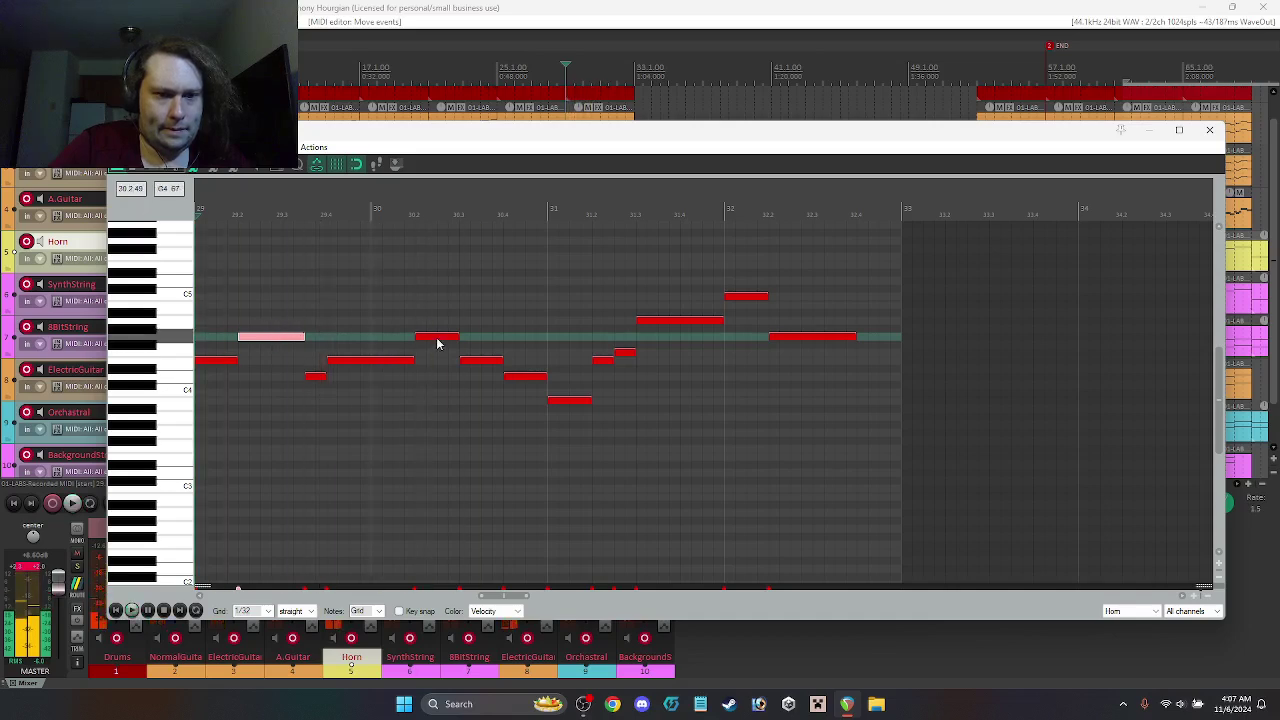
{"action": "left_click_drag", "start_coordinate": [435, 340], "coordinate": [435, 355]}
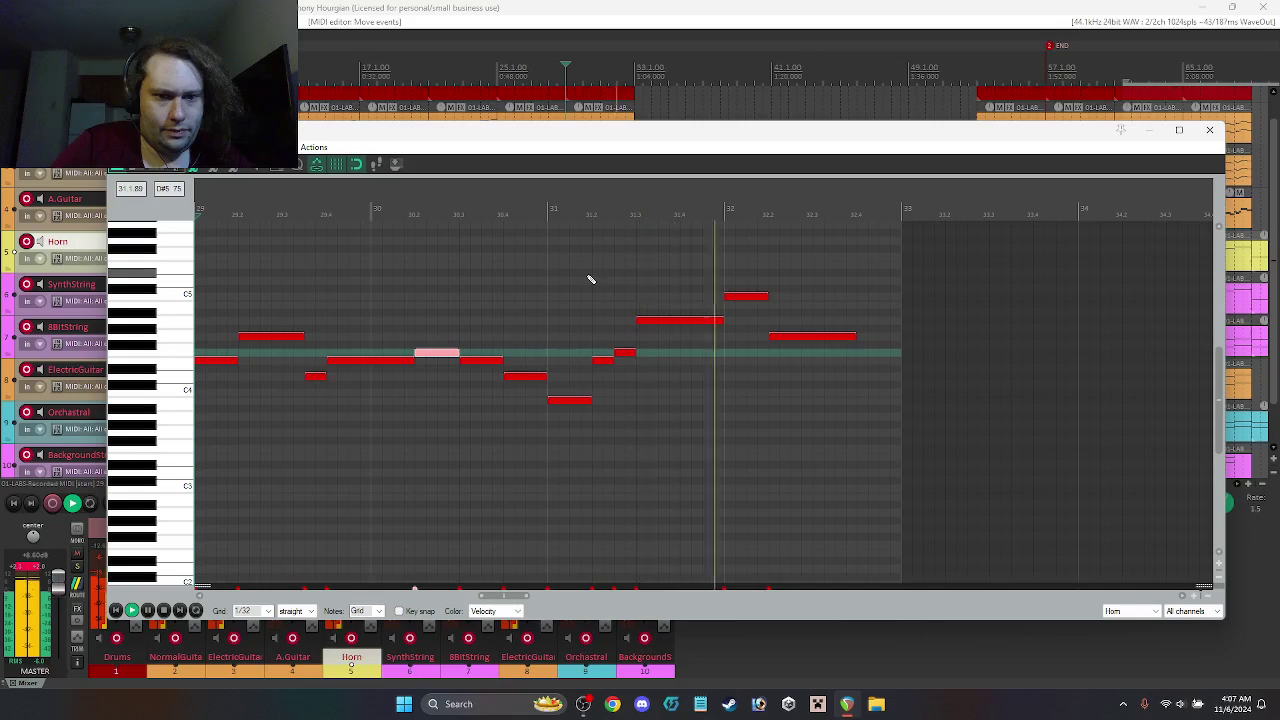
{"action": "key", "text": "space"}
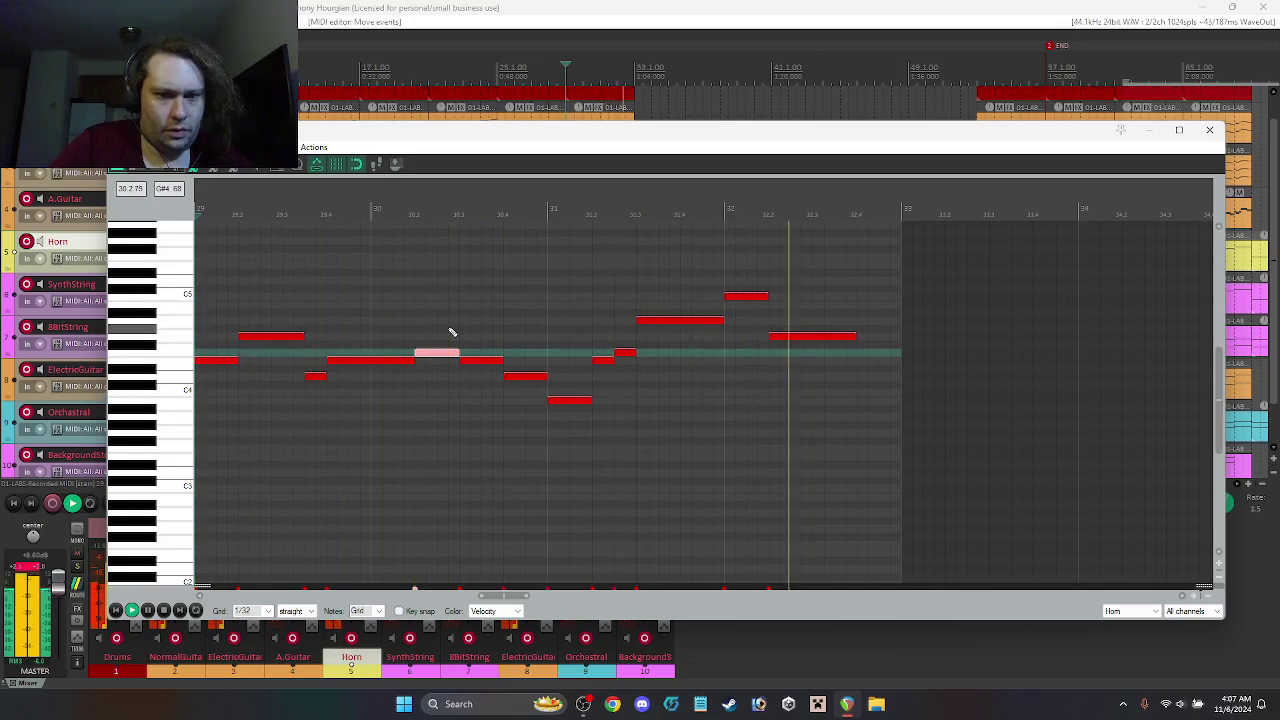
{"action": "left_click", "coordinate": [1210, 131]}
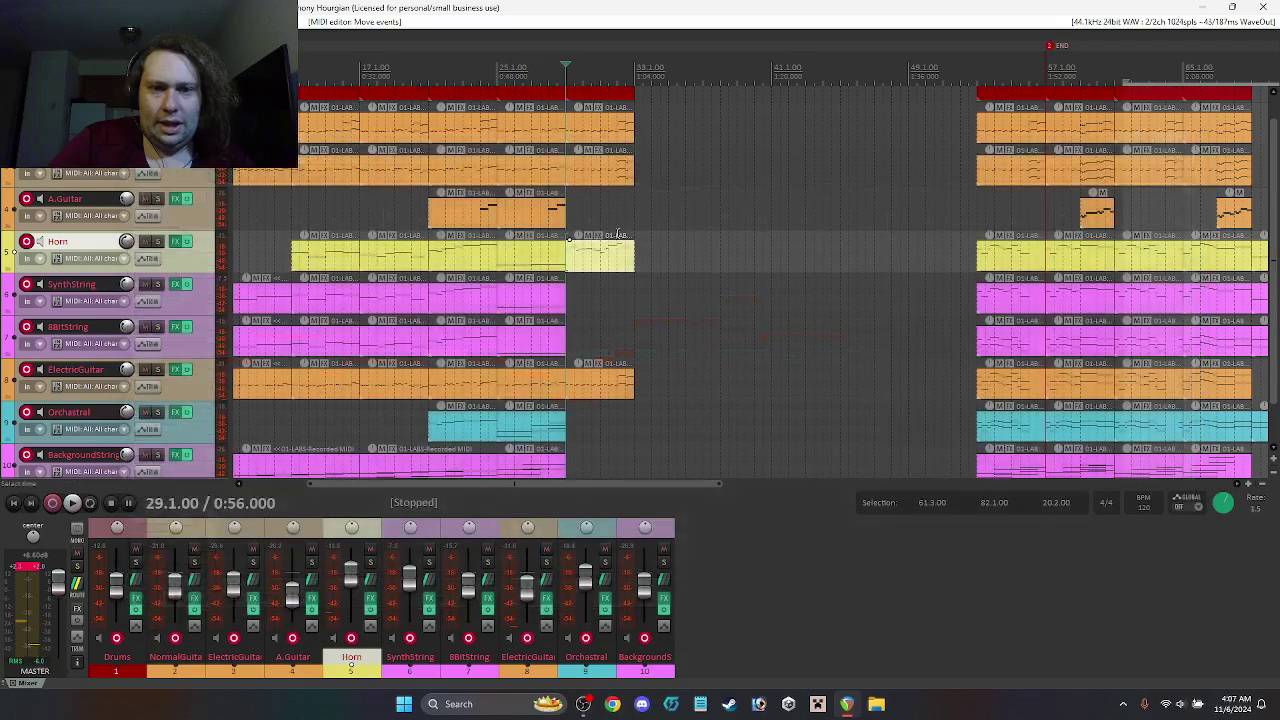
Step: Copy the edited Horn item at bar 29 onto the SynthString and 8BitString tracks at the same position
{"action": "left_click_drag", "start_coordinate": [597, 272], "coordinate": [597, 272]}
{"action": "left_click_drag", "start_coordinate": [529, 298], "coordinate": [597, 300]}
{"action": "left_click_drag", "start_coordinate": [548, 341], "coordinate": [608, 346]}
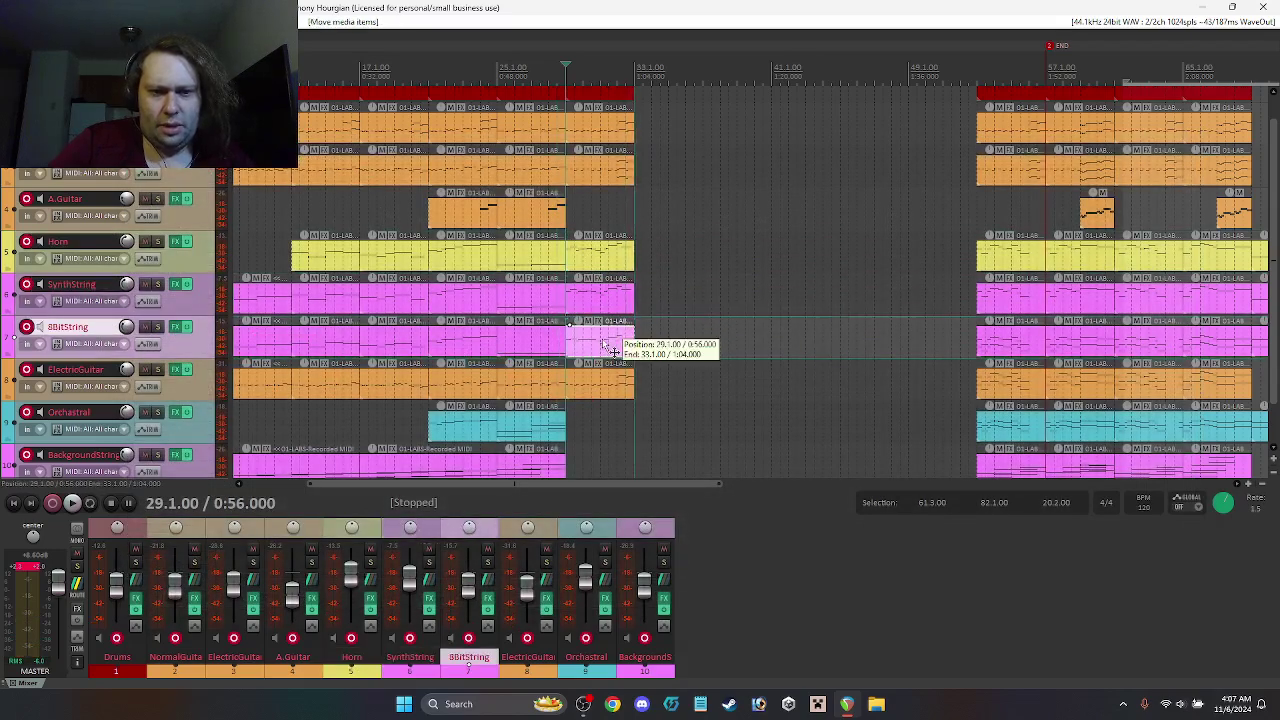
Step: Duplicate all notes of the 8BitString item at bar 29 one octave lower
{"action": "double_click", "coordinate": [608, 342]}
{"action": "right_click", "coordinate": [384, 328]}
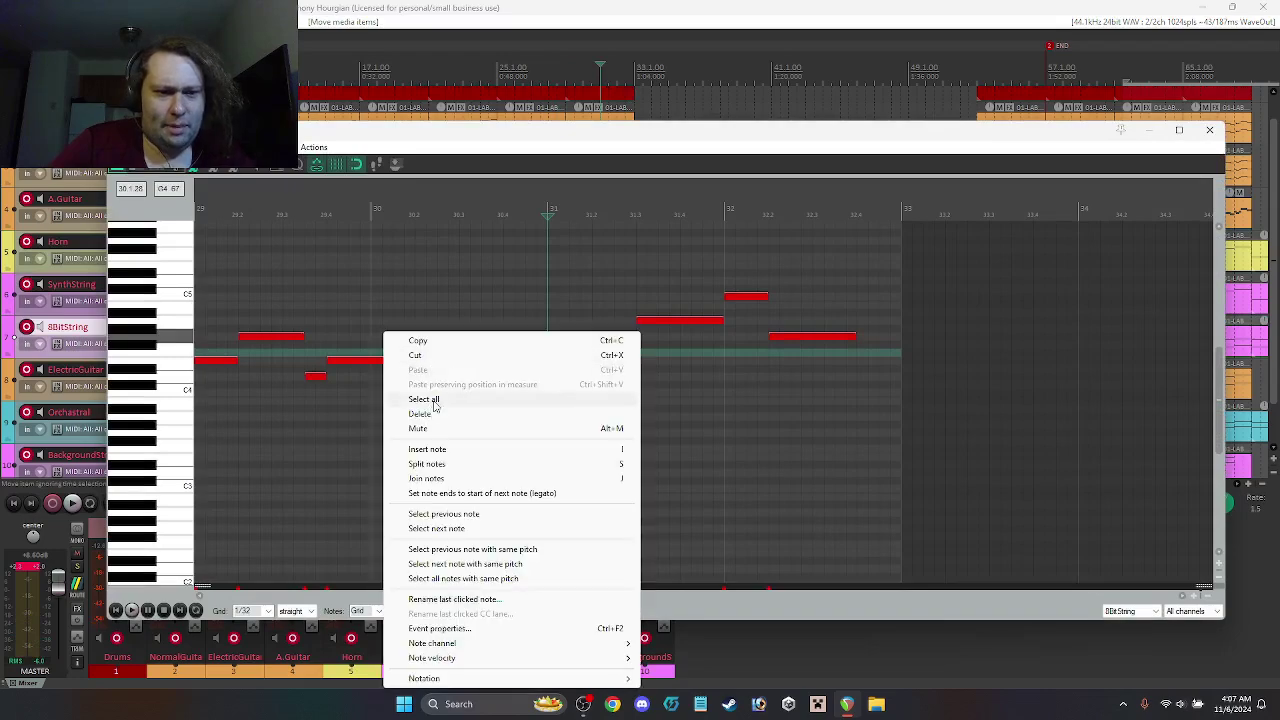
{"action": "left_click", "coordinate": [432, 399]}
{"action": "left_click_drag", "start_coordinate": [222, 370], "coordinate": [222, 468]}
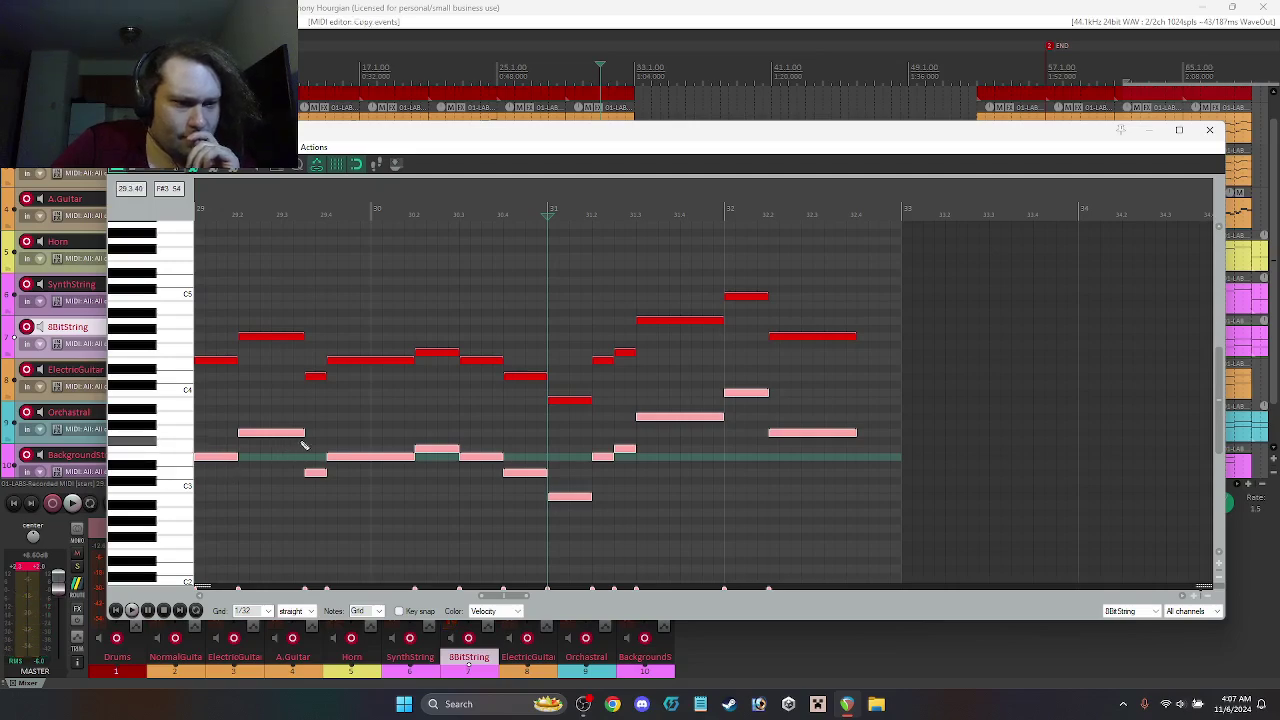
{"action": "left_click", "coordinate": [1209, 130]}
Step: Copy the 8BitString item at bar 29 onto the Orchastral track and play the section
{"action": "left_click_drag", "start_coordinate": [598, 348], "coordinate": [596, 428]}
{"action": "key", "text": "space"}
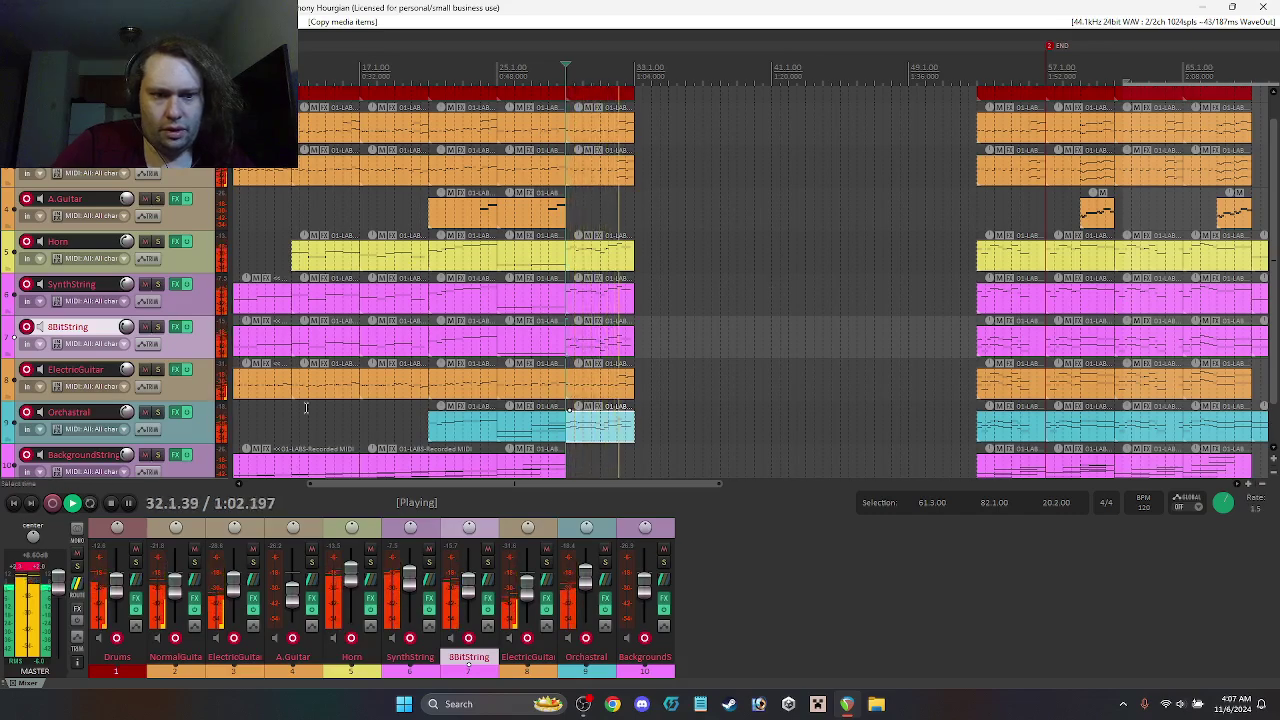
{"action": "key", "text": "space"}
Step: Compare the section from bar 29 with the Orchastral track muted, unmuted and soloed
{"action": "left_click", "coordinate": [145, 412]}
{"action": "key", "text": "space"}
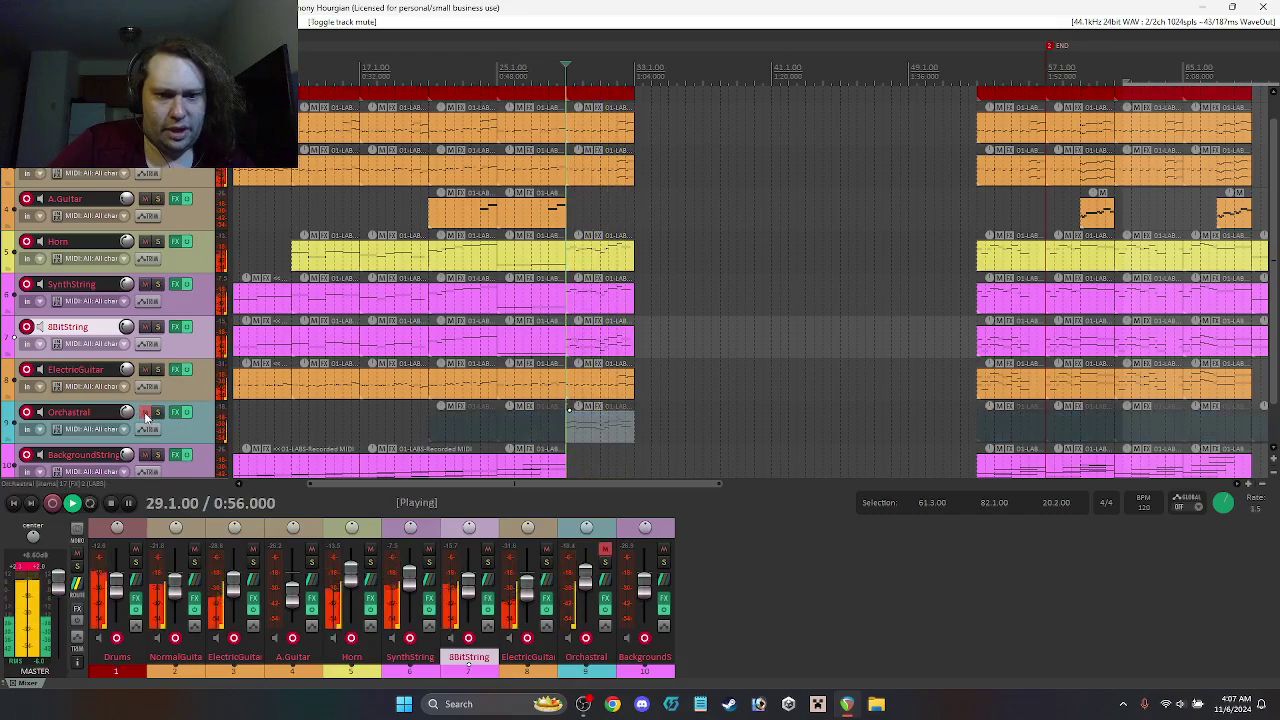
{"action": "key", "text": "space"}
{"action": "left_click", "coordinate": [145, 412]}
{"action": "key", "text": "space"}
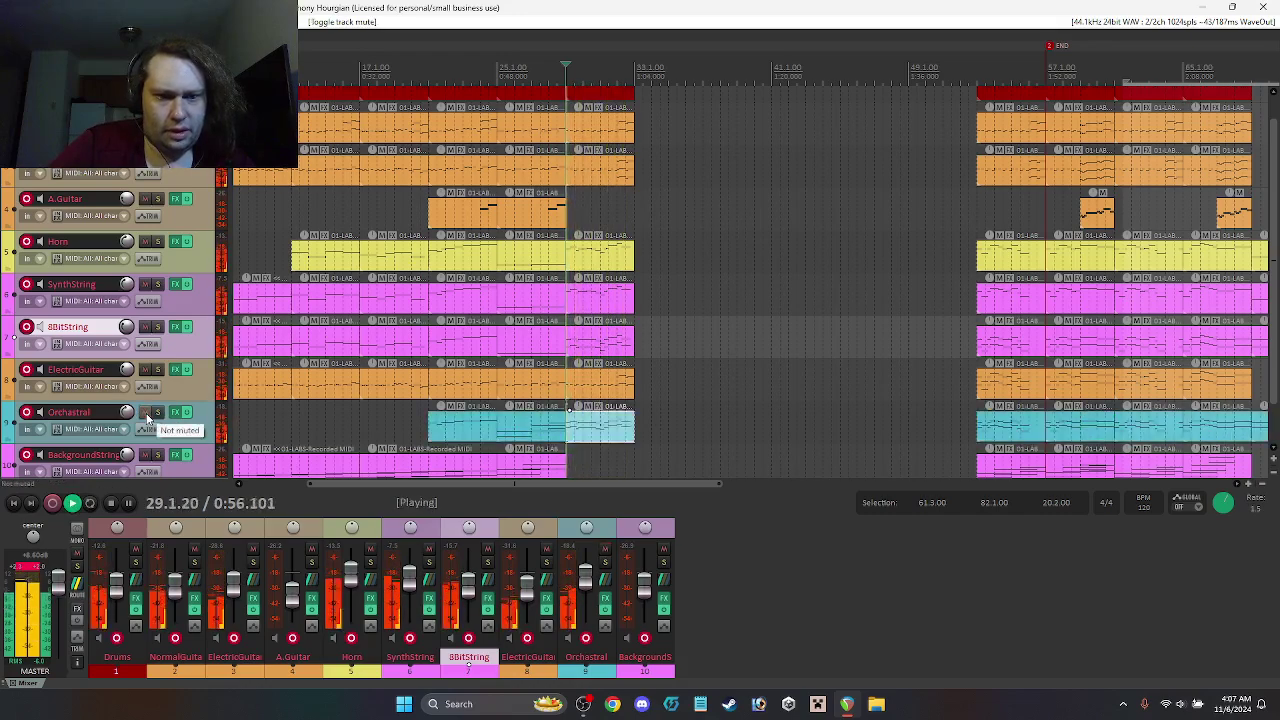
{"action": "left_click", "coordinate": [157, 412]}
{"action": "key", "text": "space"}
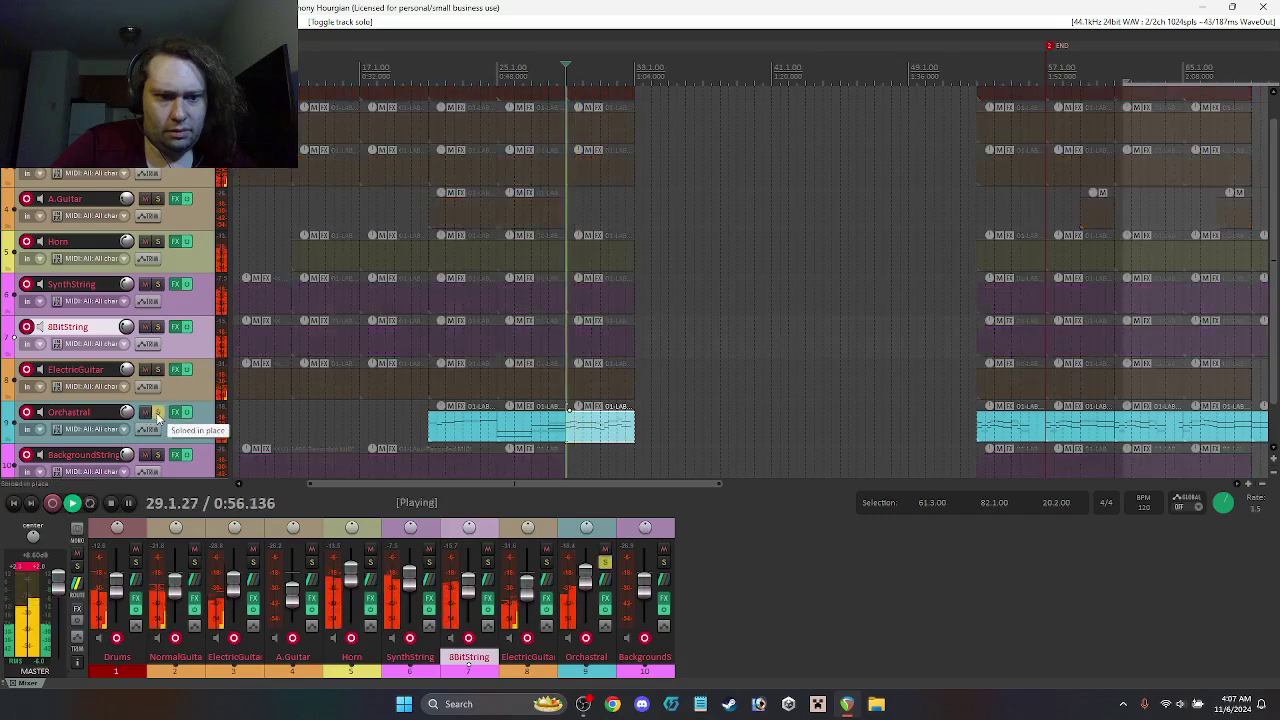
{"action": "key", "text": "space"}
{"action": "left_click", "coordinate": [157, 412]}
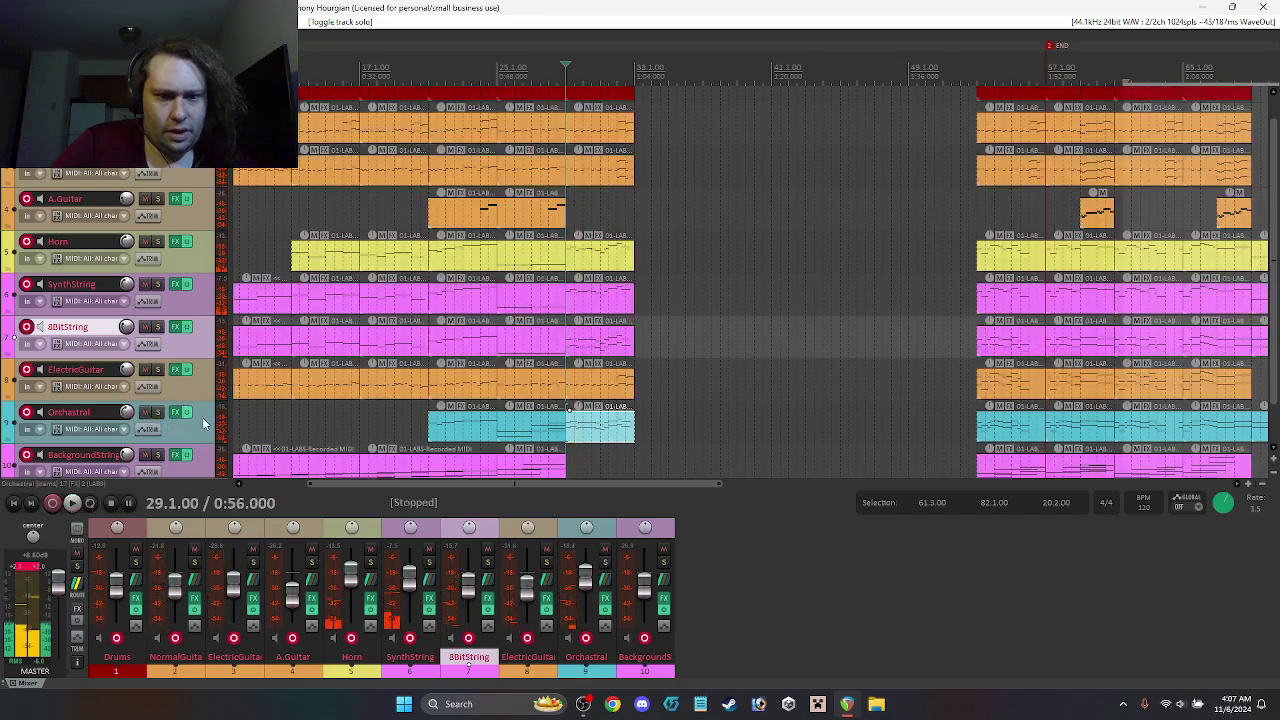
Step: Delete the copied item at bar 29 on the Orchastral track and play the section from there
{"action": "key", "text": "Delete"}
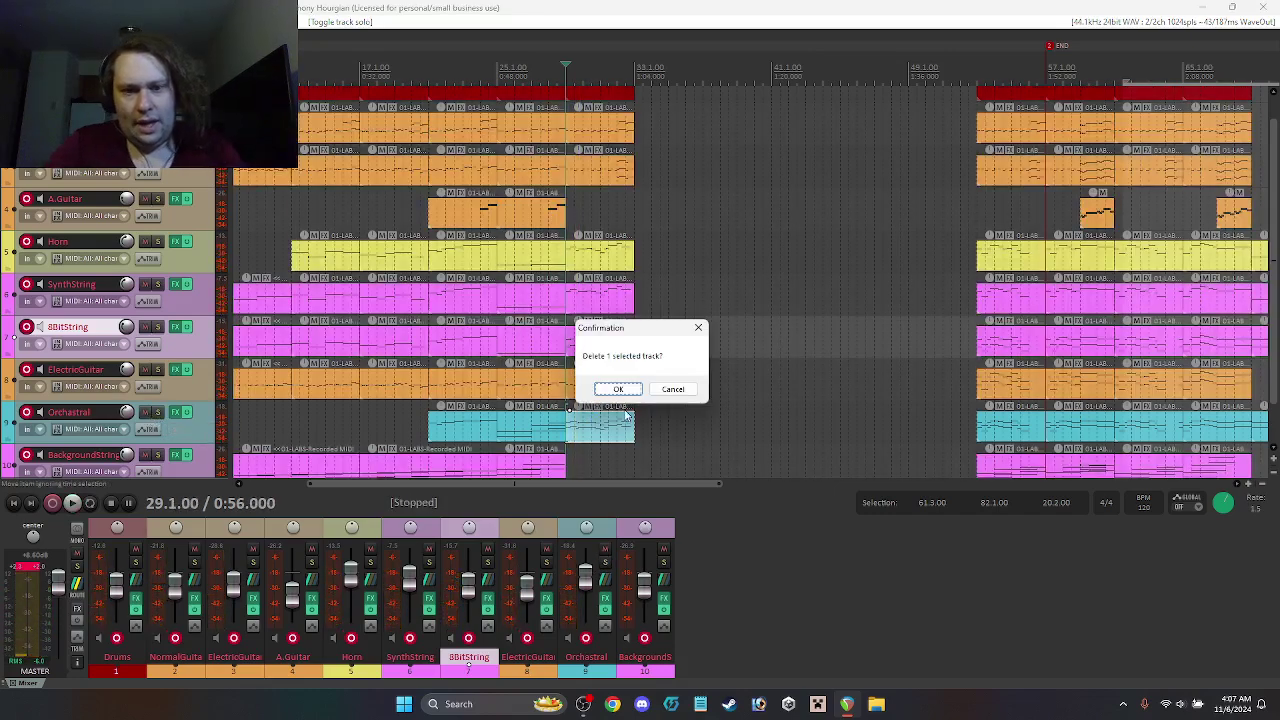
{"action": "left_click", "coordinate": [673, 389]}
{"action": "left_click", "coordinate": [601, 440]}
{"action": "key", "text": "Delete"}
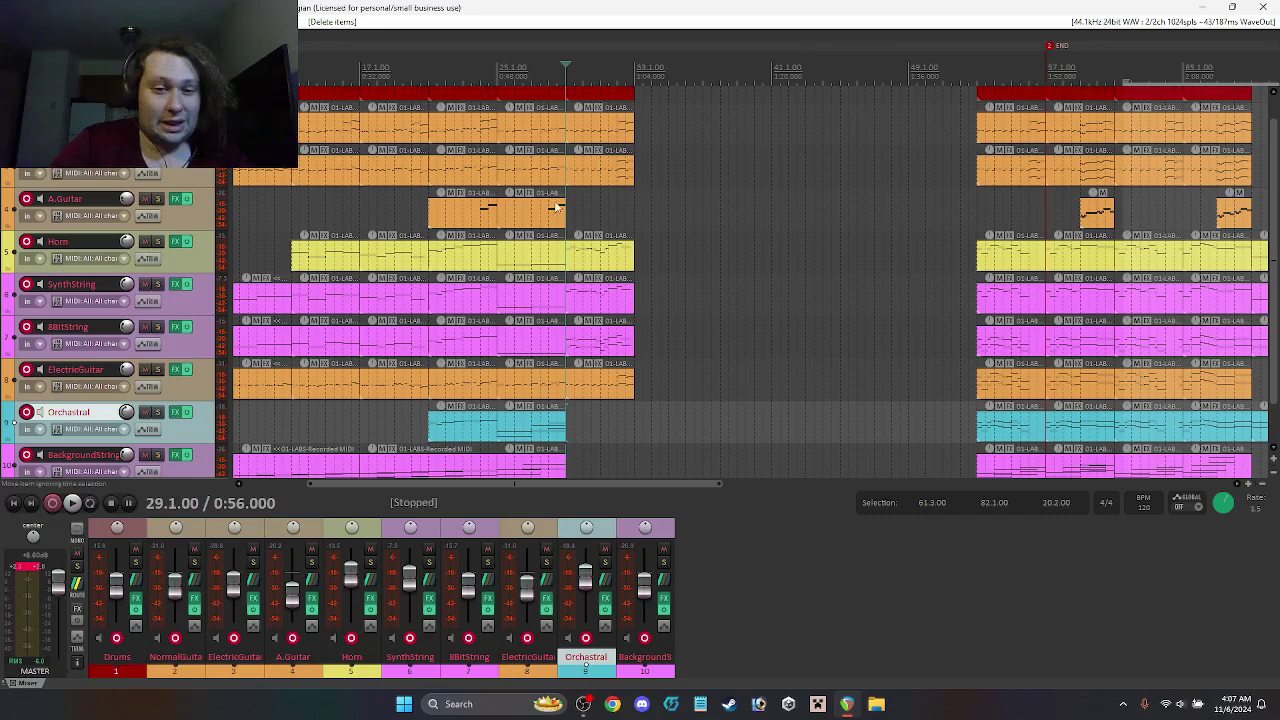
{"action": "key", "text": "space"}
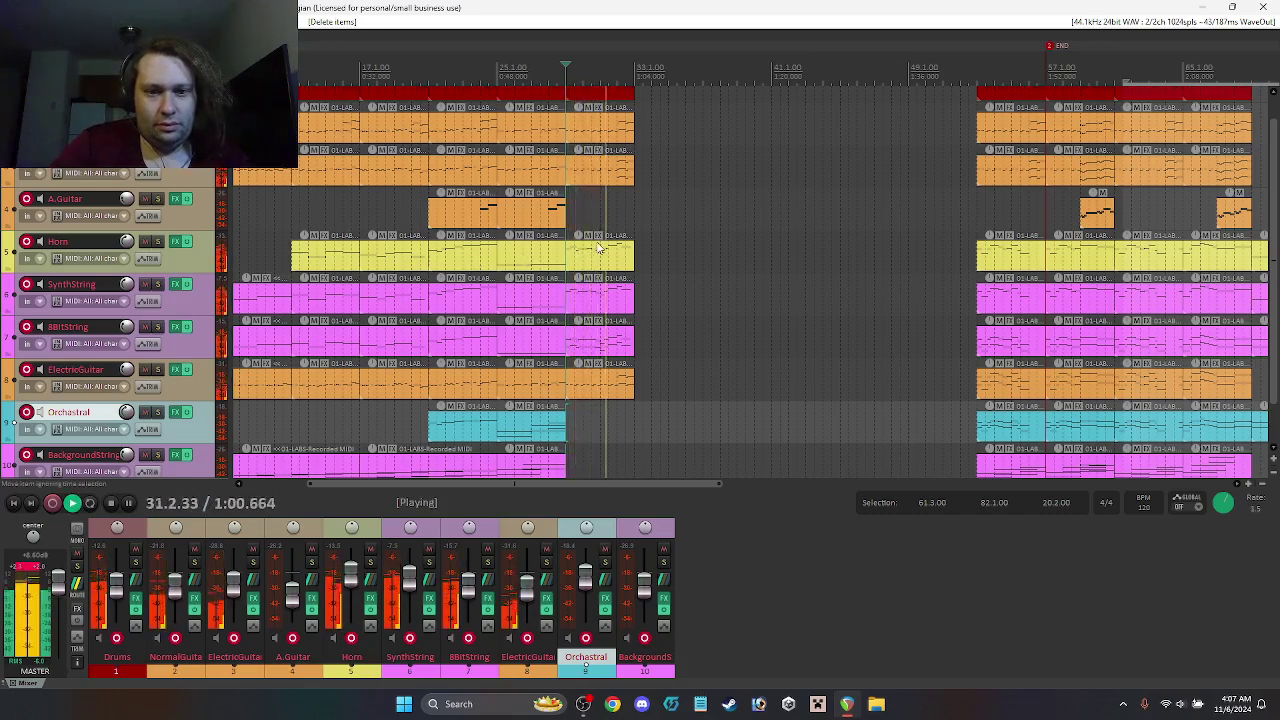
Step: Play the sections from bar 53 and bar 29 to compare how they sound
{"action": "key", "text": "space"}
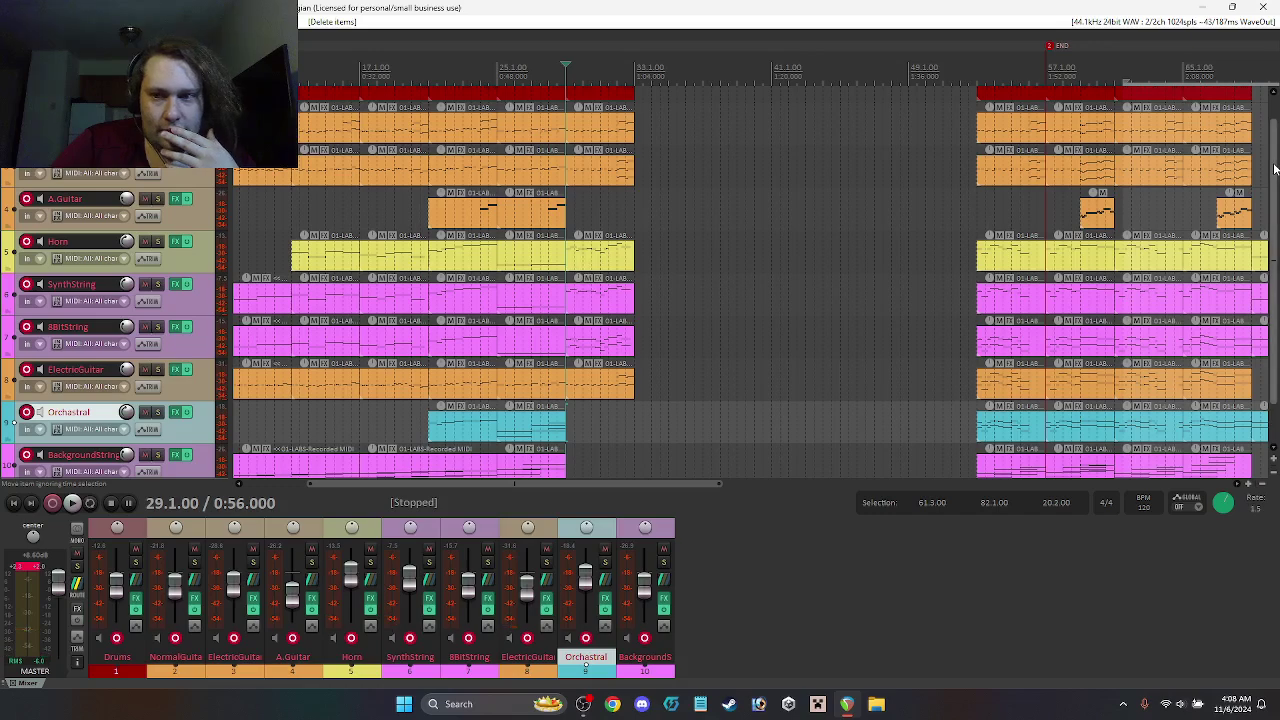
{"action": "scroll", "coordinate": [1273, 170], "scroll_direction": "down", "scroll_amount": 3}
{"action": "scroll", "coordinate": [1263, 205], "scroll_direction": "up", "scroll_amount": 3}
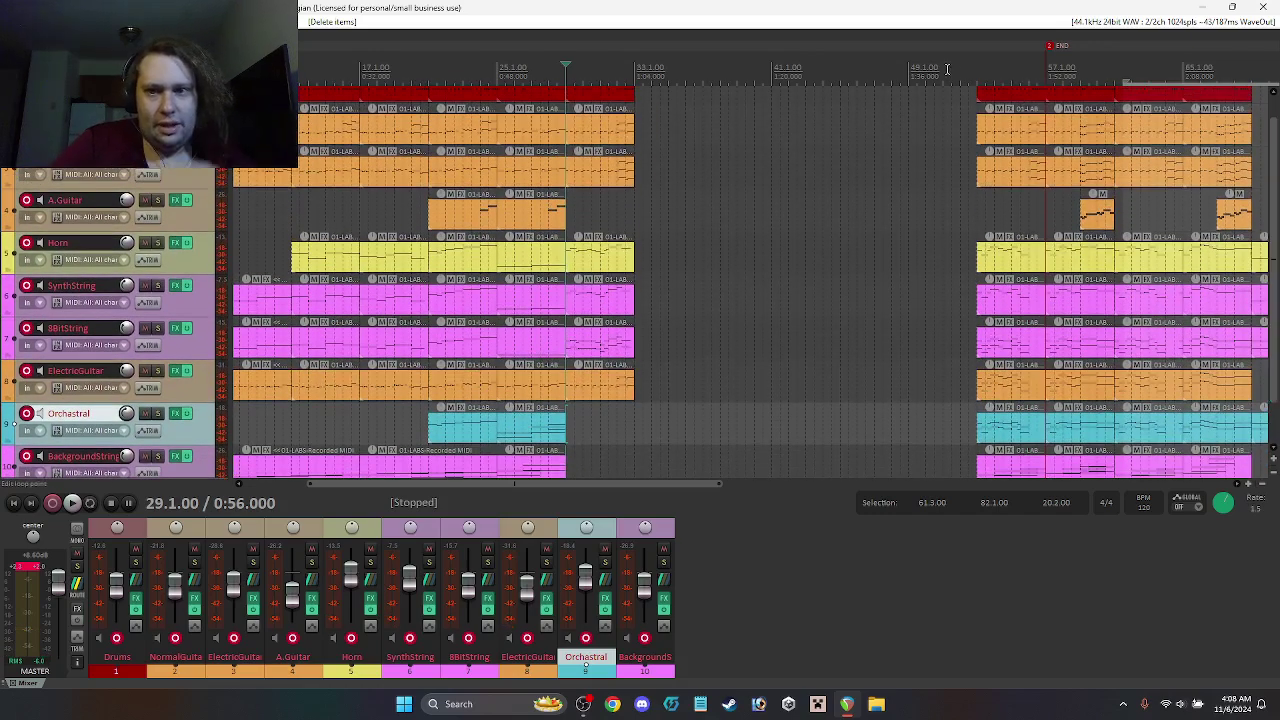
{"action": "key", "text": "space"}
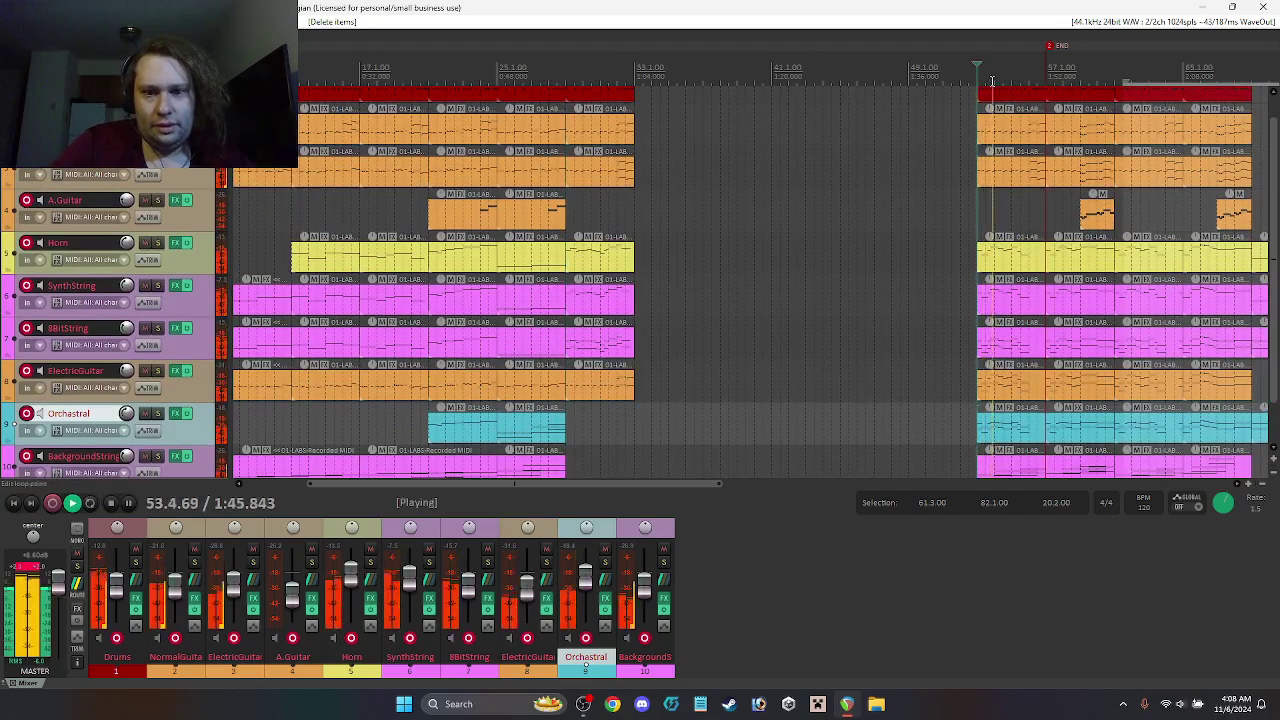
{"action": "key", "text": "space"}
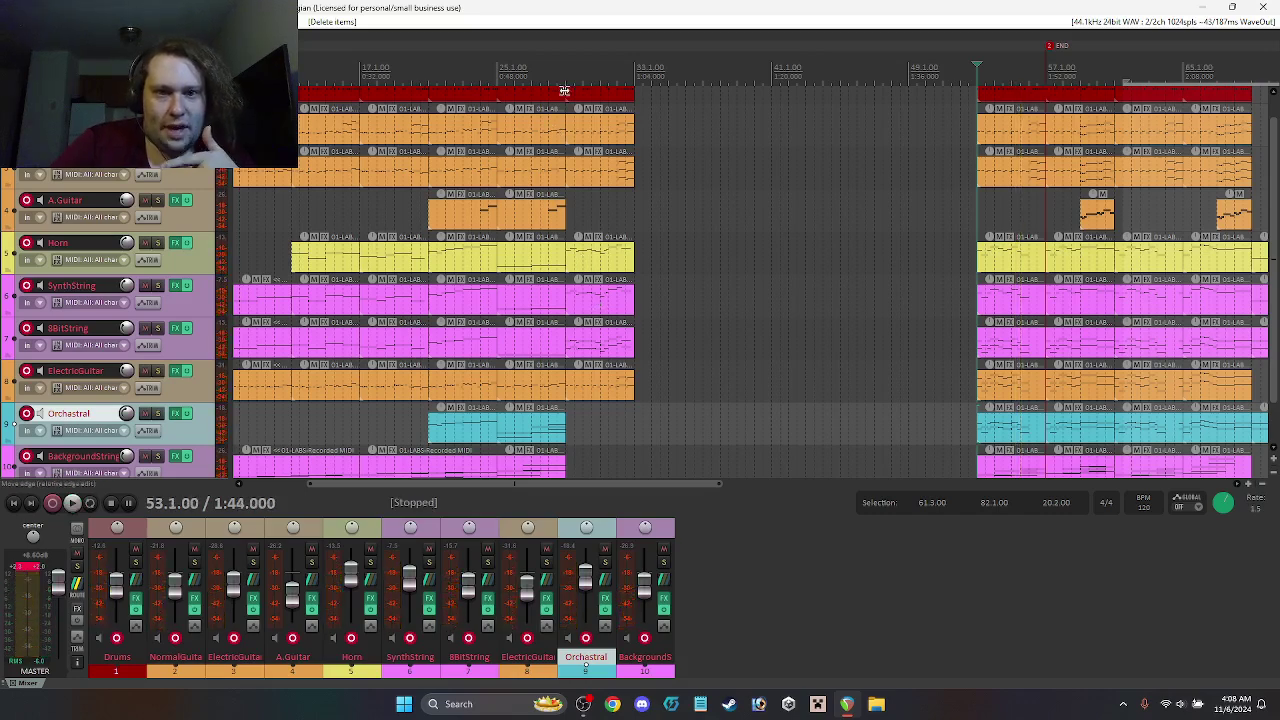
{"action": "key", "text": "space"}
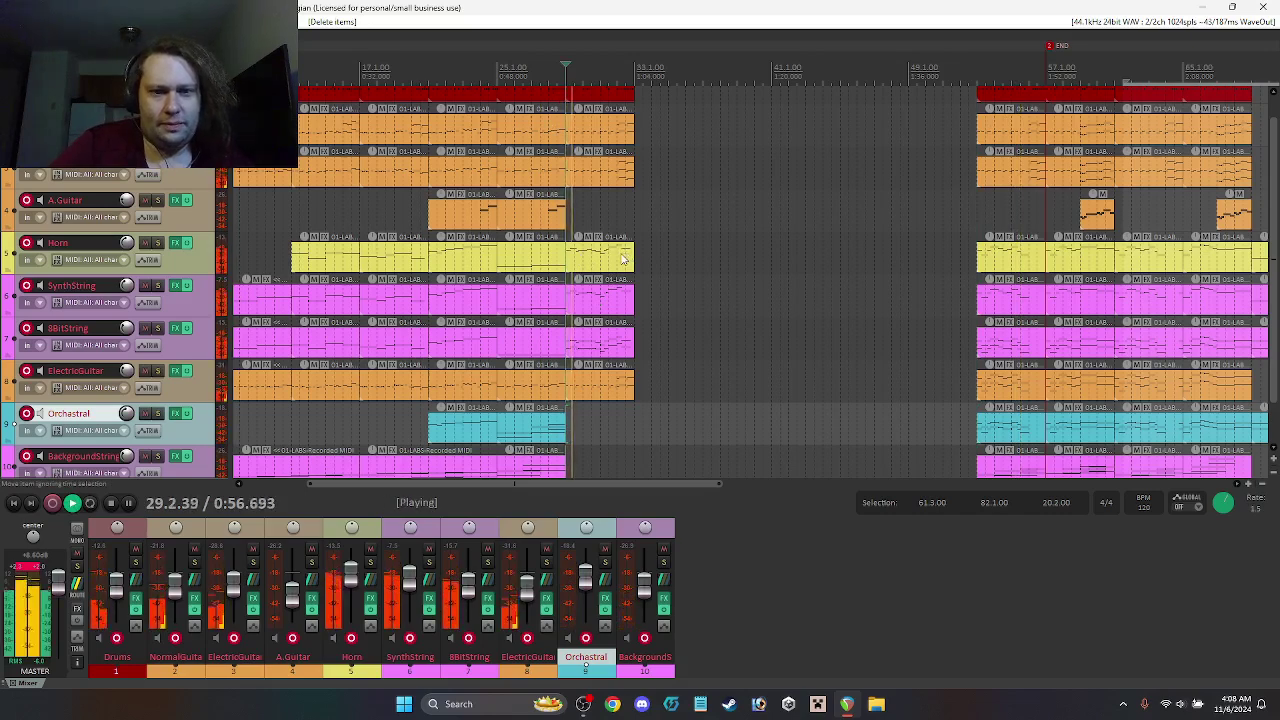
{"action": "key", "text": "space"}
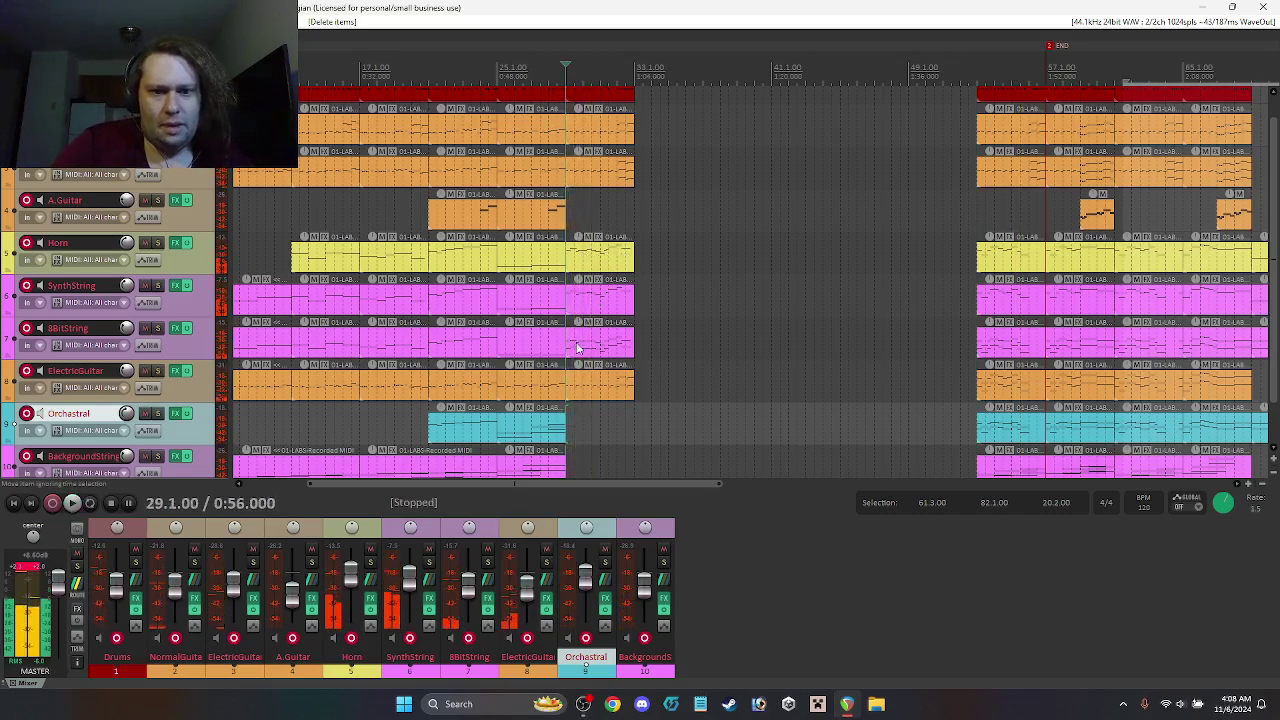
Step: Delete the SynthString and 8BitString items at bar 29 and lower the Horn item's second note there to G3
{"action": "left_click", "coordinate": [598, 300]}
{"action": "double_click", "coordinate": [575, 262]}
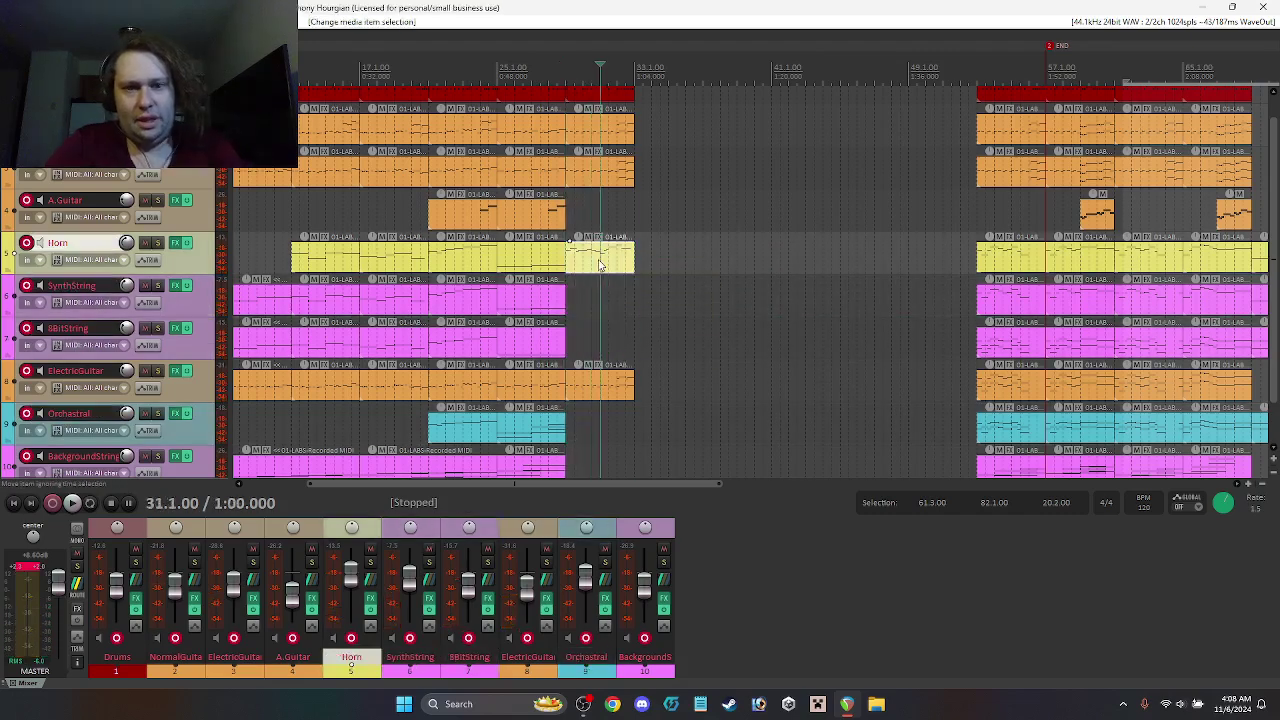
{"action": "left_click_drag", "start_coordinate": [275, 340], "coordinate": [274, 450]}
{"action": "key", "text": "space"}
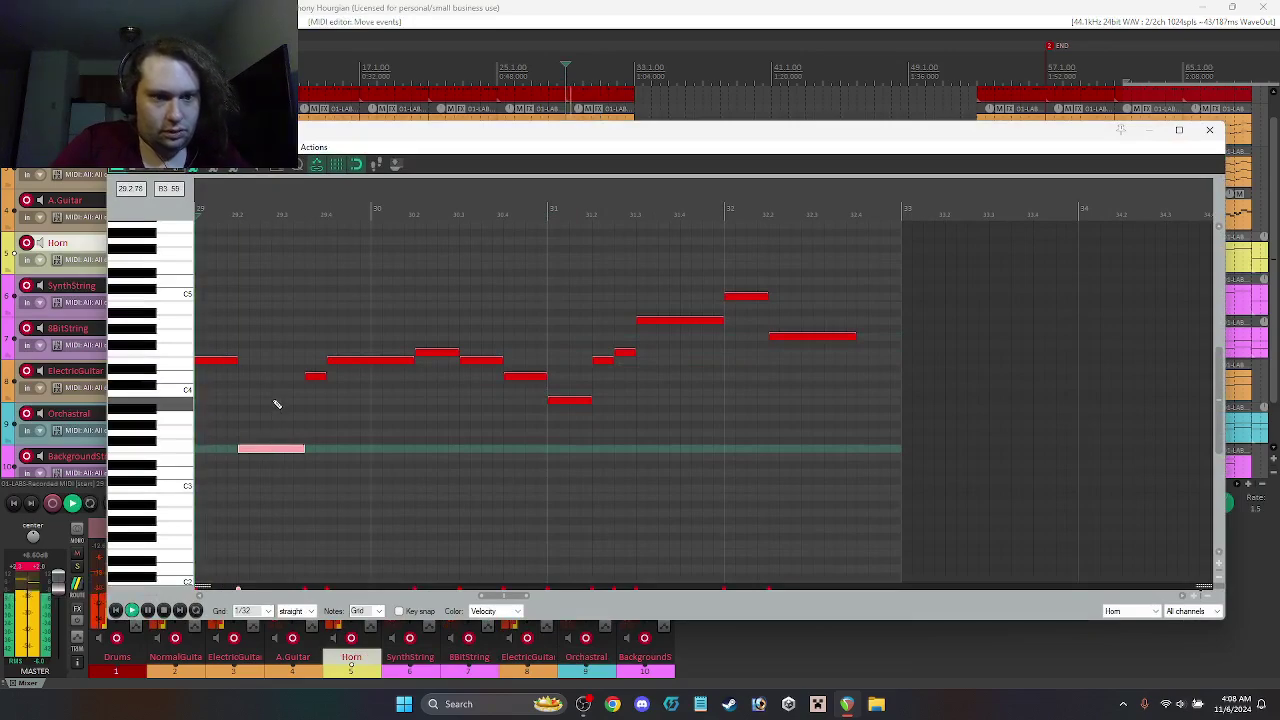
{"action": "key", "text": "Up"}
{"action": "key", "text": "Up"}
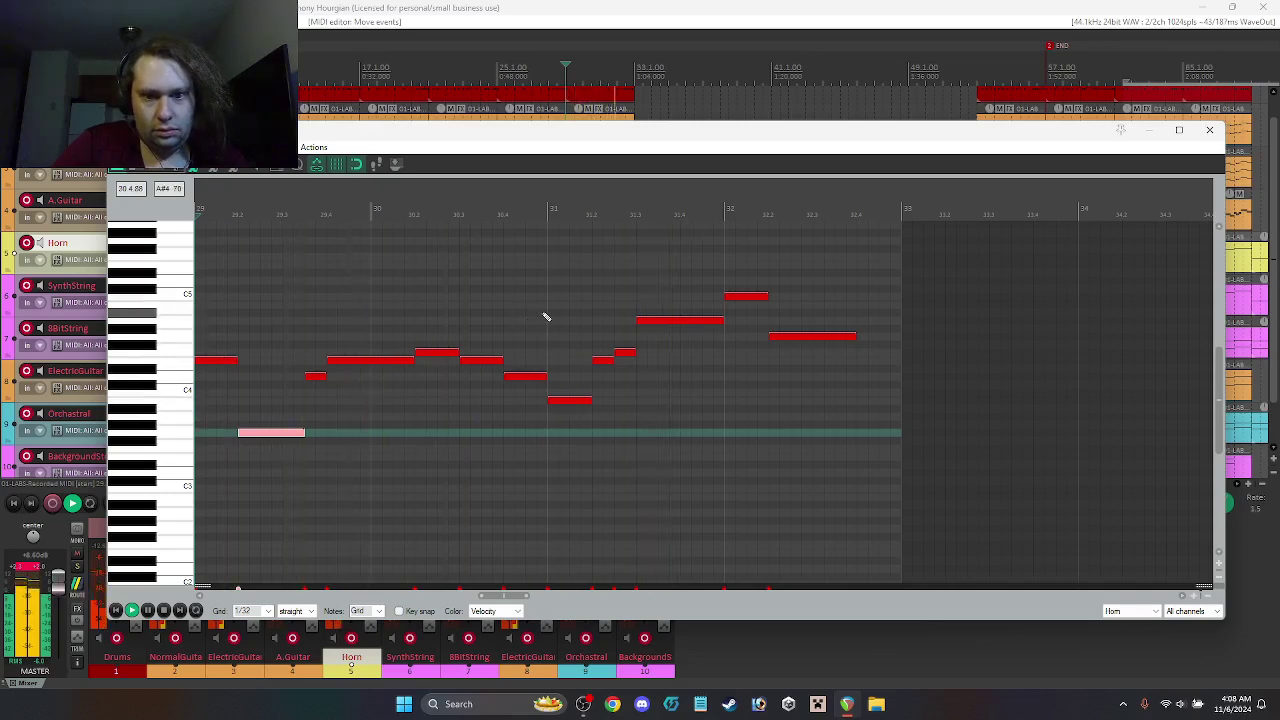
{"action": "left_click", "coordinate": [1209, 129]}
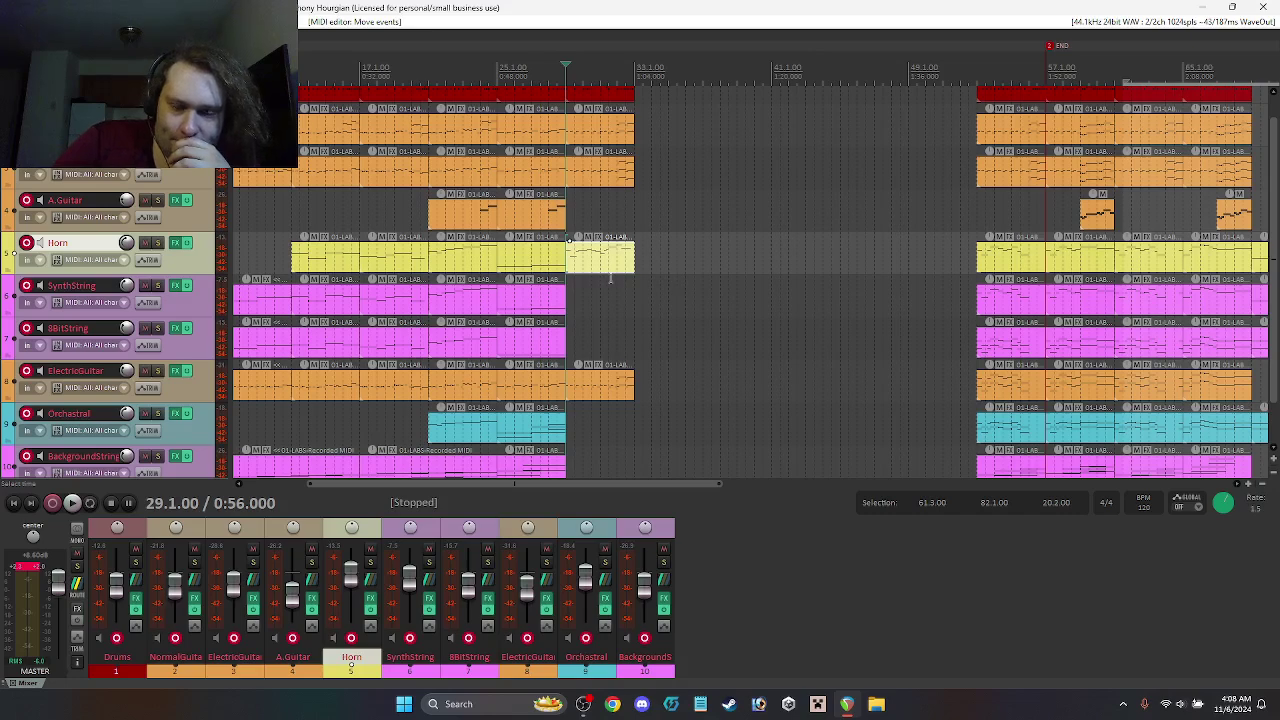
Step: Copy the bar 29 Horn item onto the SynthString and 8BitString tracks and duplicate the 8BitString copy's notes one octave lower
{"action": "left_click_drag", "start_coordinate": [603, 277], "coordinate": [586, 337]}
{"action": "key", "text": "ctrl+alt+e"}
{"action": "right_click", "coordinate": [343, 377]}
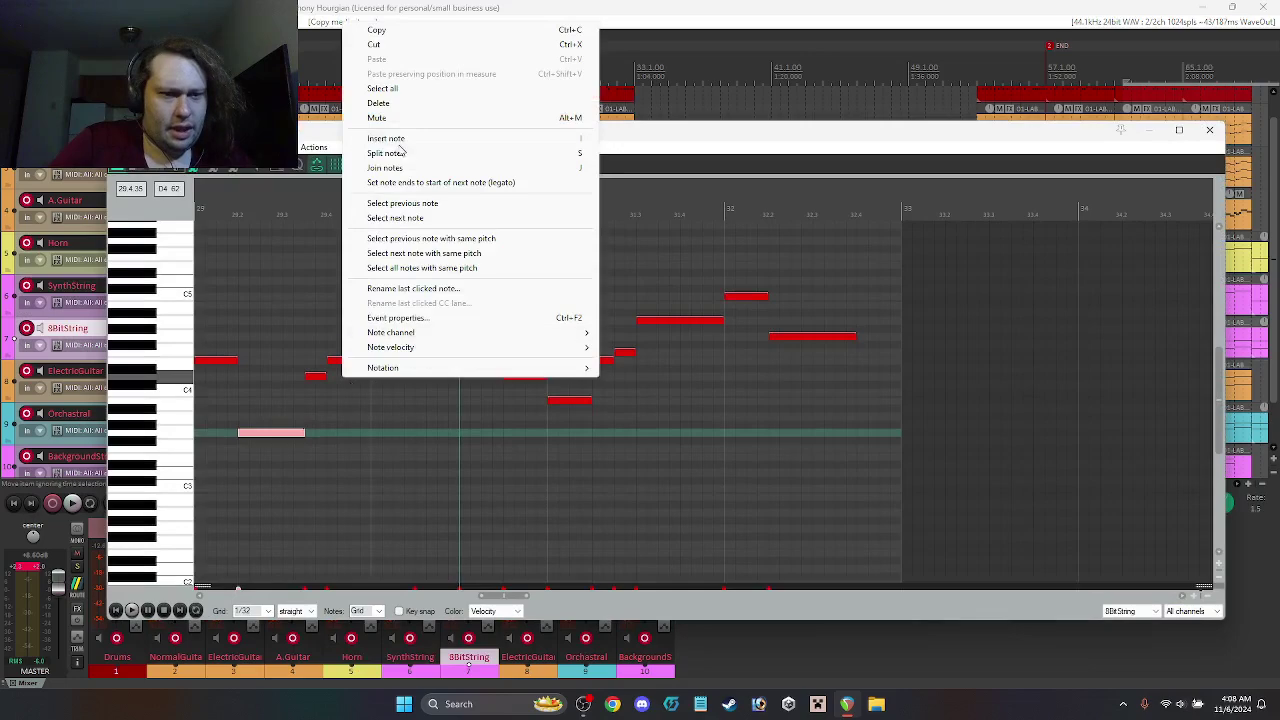
{"action": "left_click", "coordinate": [380, 88]}
{"action": "left_click_drag", "start_coordinate": [222, 362], "coordinate": [218, 470]}
{"action": "key", "text": "space"}
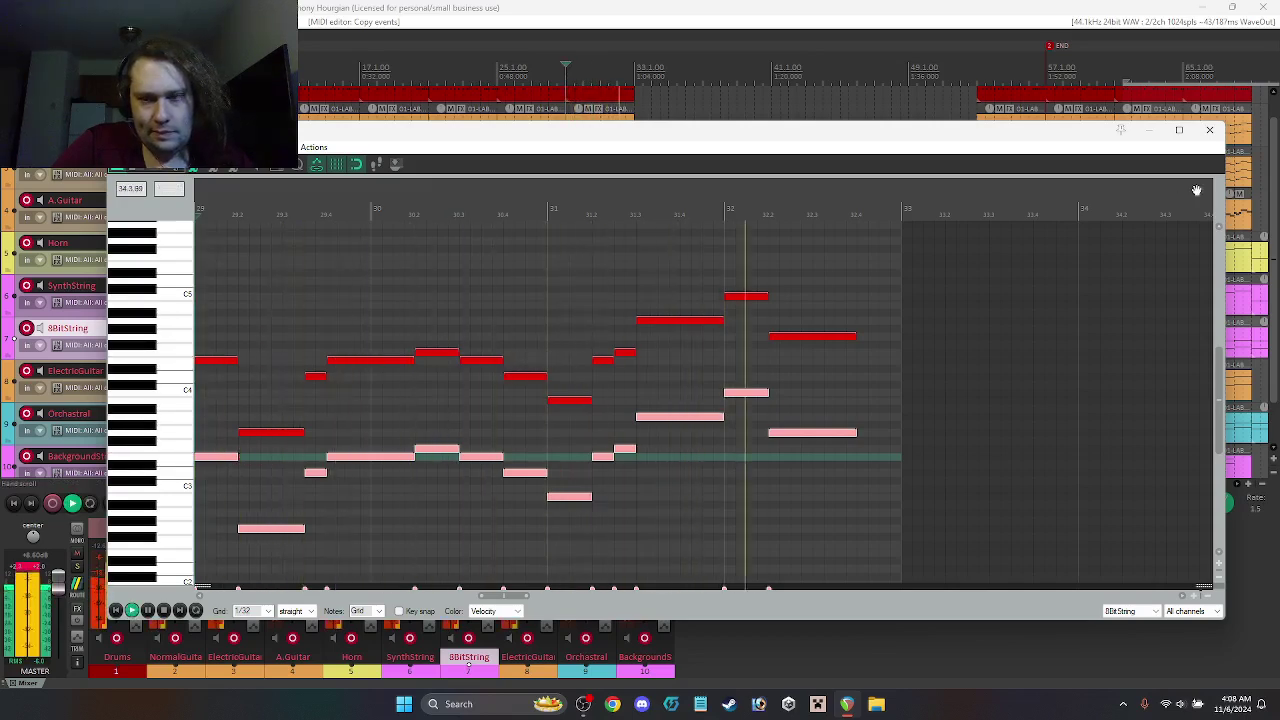
{"action": "left_click", "coordinate": [1209, 130]}
Step: Undo the string track copies, the Horn note change and the deletion of the string items at bar 29
{"action": "key", "text": "ctrl+z"}
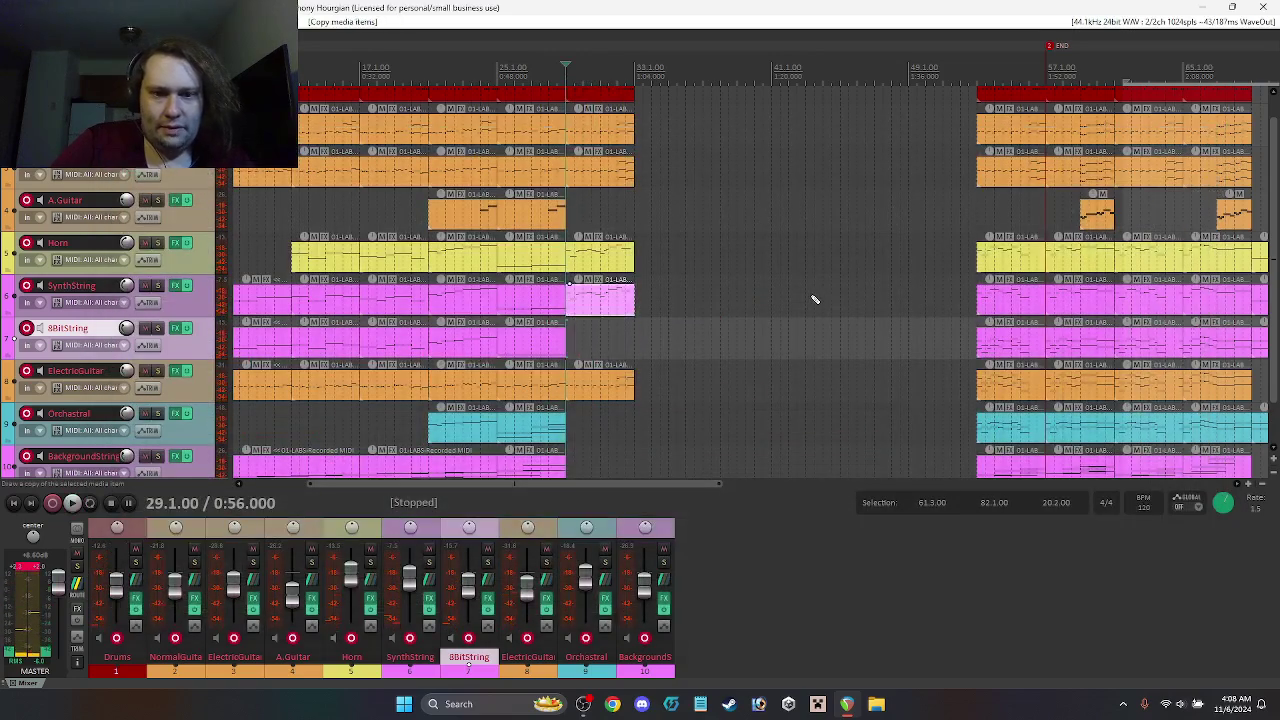
{"action": "key", "text": "ctrl+z"}
{"action": "key", "text": "ctrl+z"}
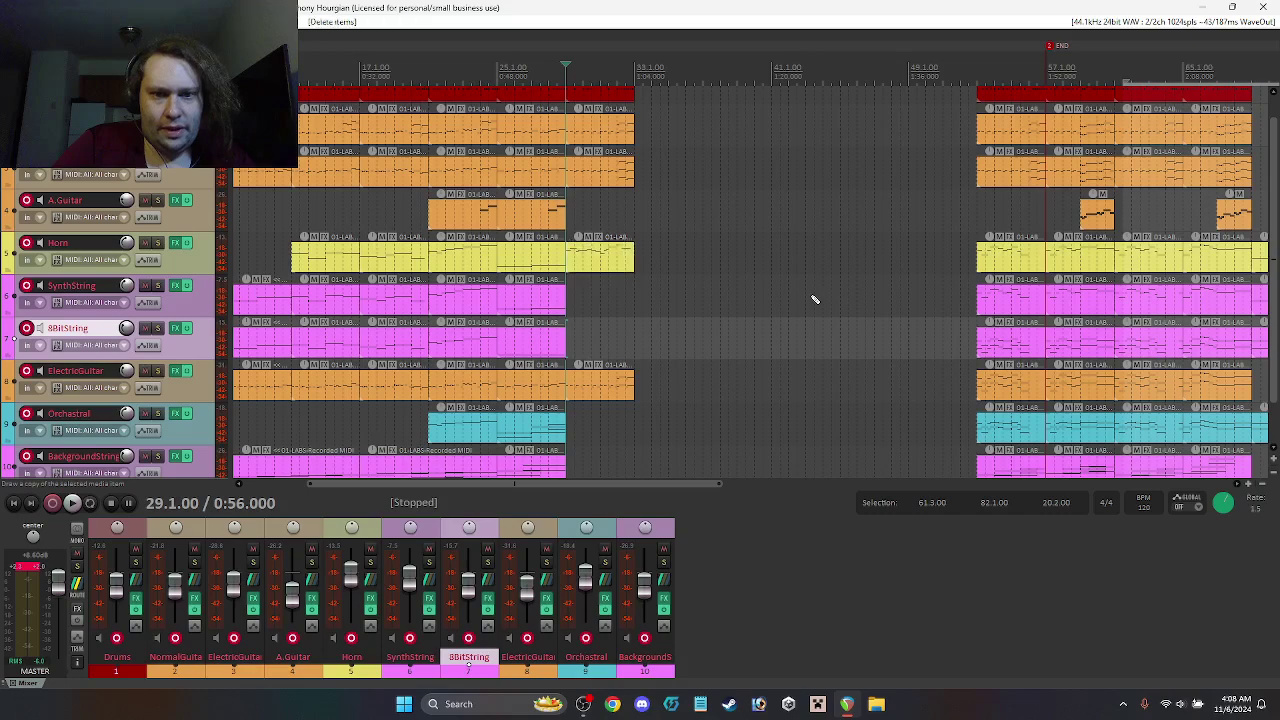
{"action": "key", "text": "ctrl+z"}
{"action": "key", "text": "ctrl+z"}
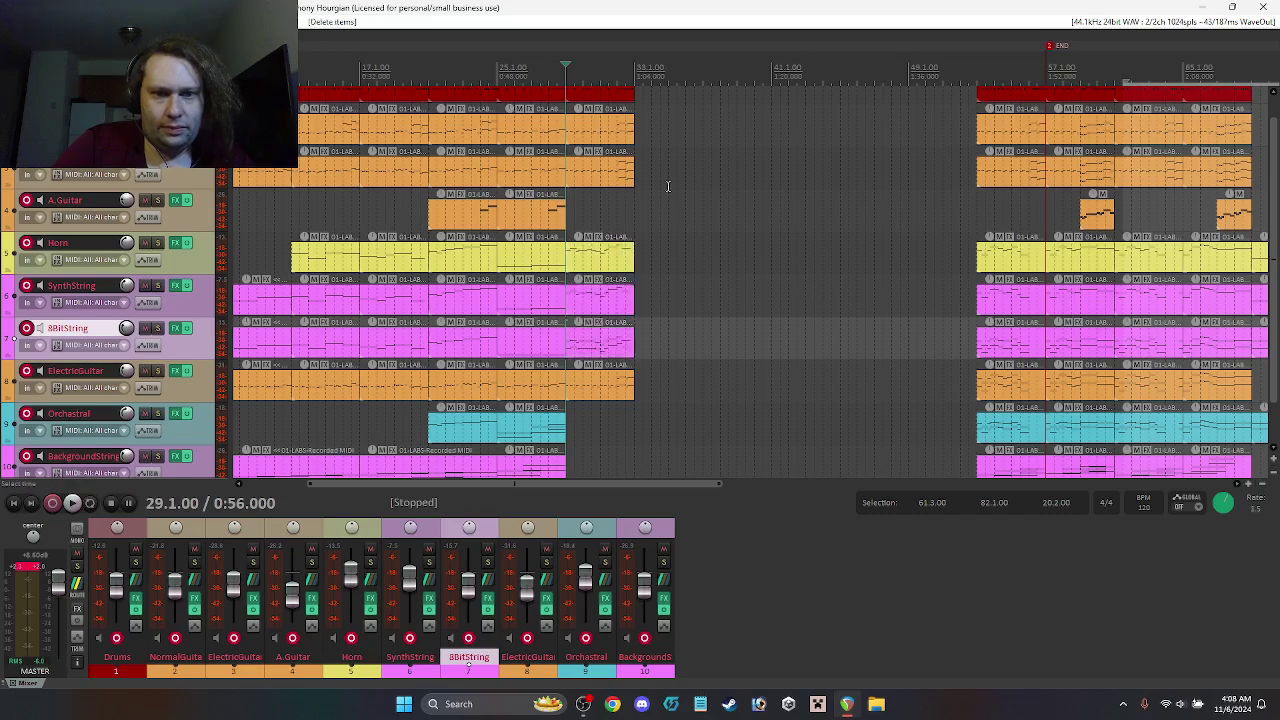
Step: Move all notes of the SynthString item at bar 29 one octave lower and play the section
{"action": "double_click", "coordinate": [583, 293]}
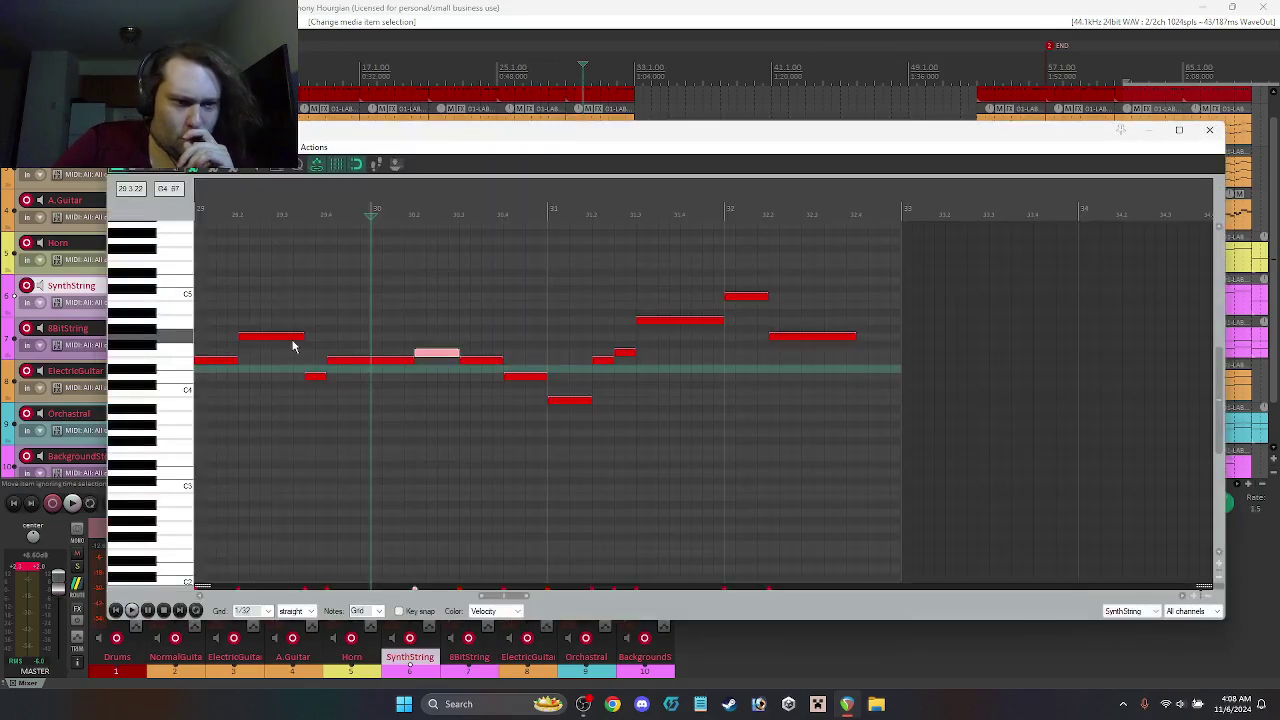
{"action": "right_click", "coordinate": [291, 336]}
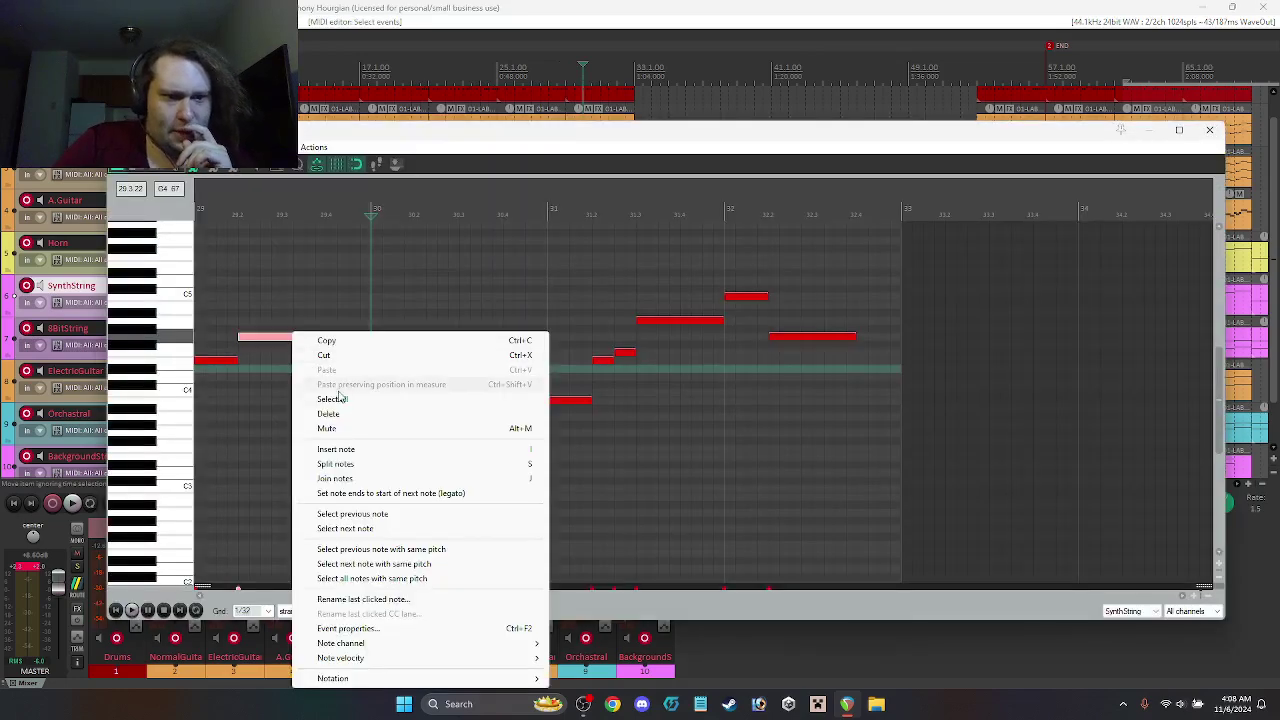
{"action": "left_click", "coordinate": [333, 399]}
{"action": "left_click_drag", "start_coordinate": [214, 363], "coordinate": [219, 465]}
{"action": "key", "text": "space"}
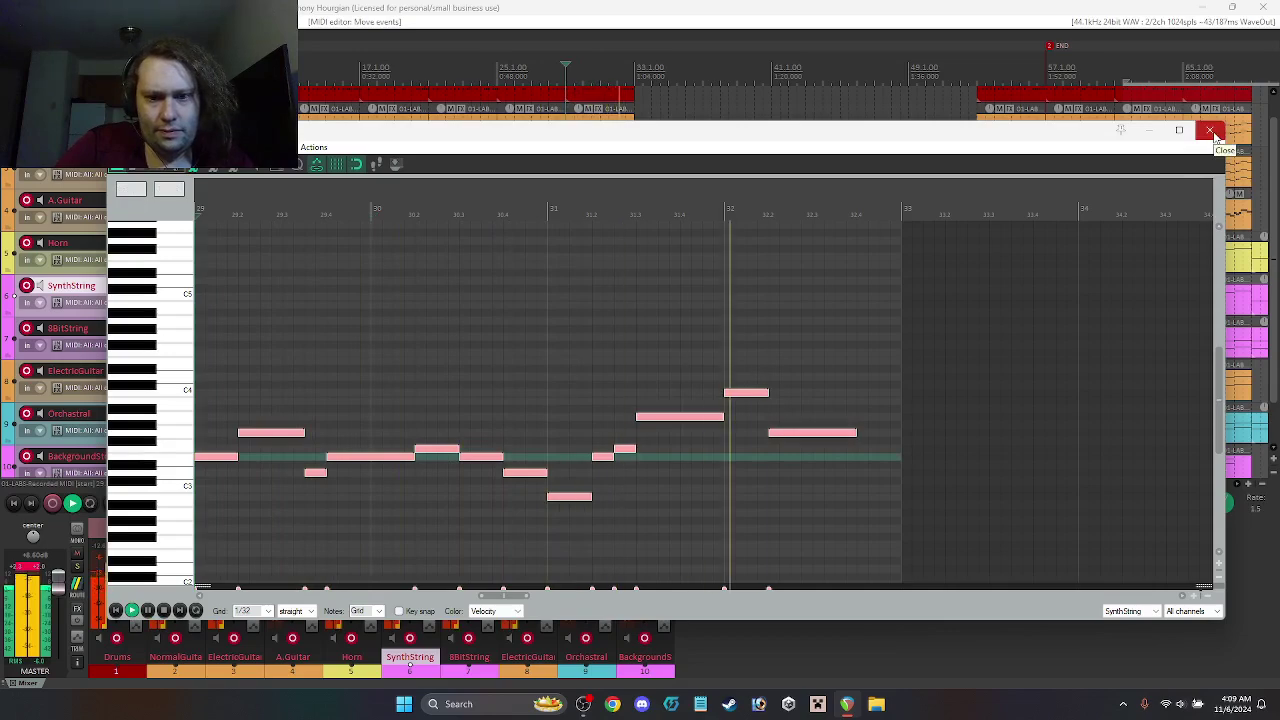
{"action": "left_click", "coordinate": [1210, 131]}
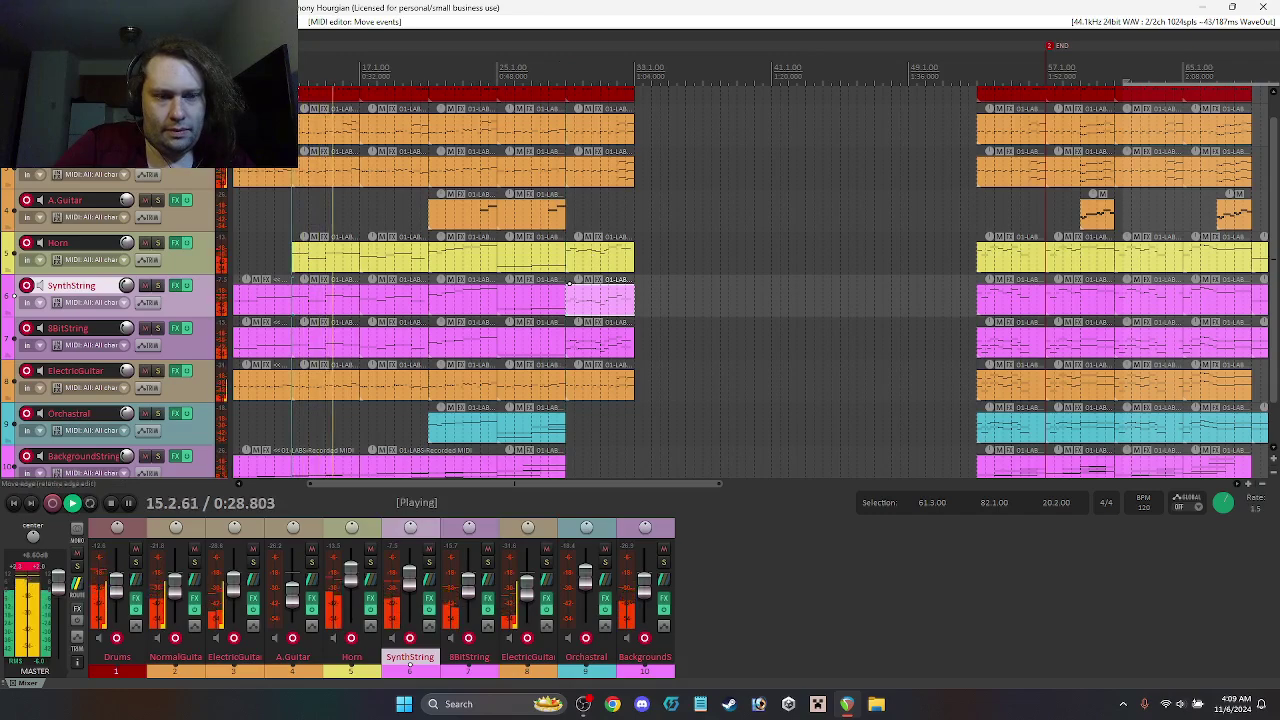
Step: Play the song from bar 9 and inspect the notes of the Horn item at bar 13
{"action": "left_click_drag", "start_coordinate": [416, 485], "coordinate": [359, 488]}
{"action": "key", "text": "space"}
{"action": "key", "text": "space"}
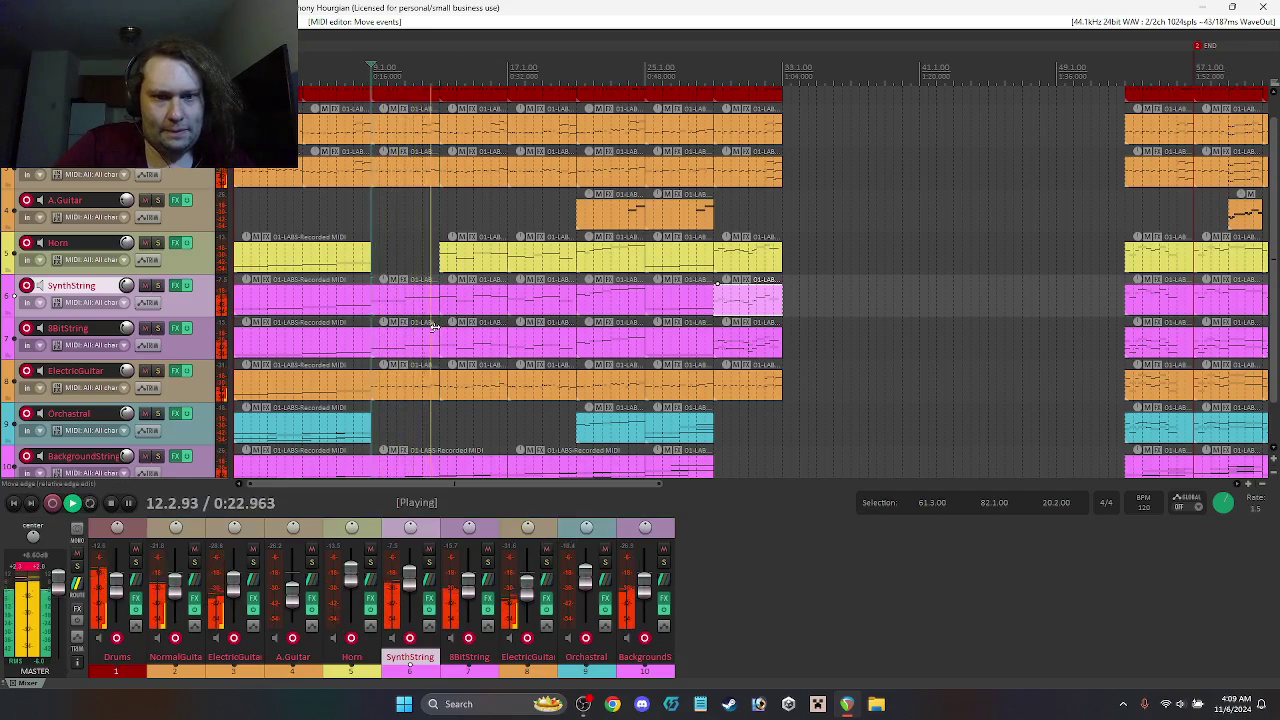
{"action": "left_click", "coordinate": [470, 262]}
{"action": "double_click", "coordinate": [470, 262]}
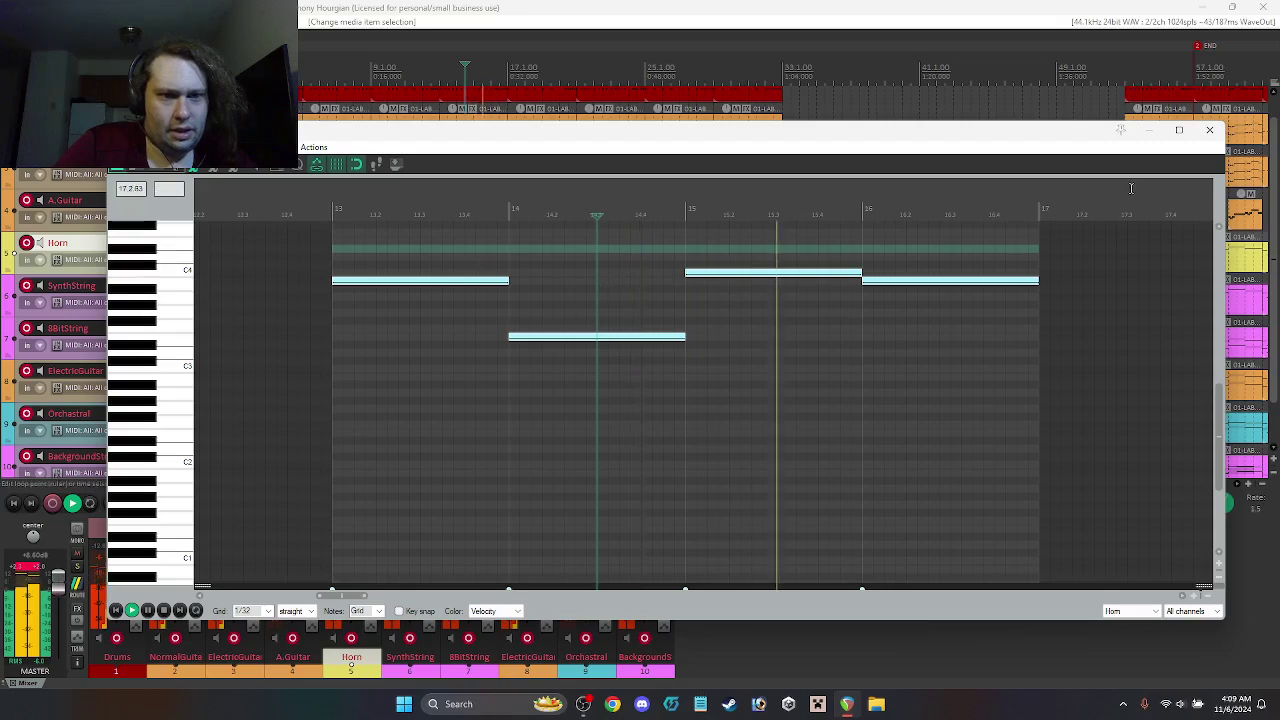
{"action": "left_click", "coordinate": [1210, 131]}
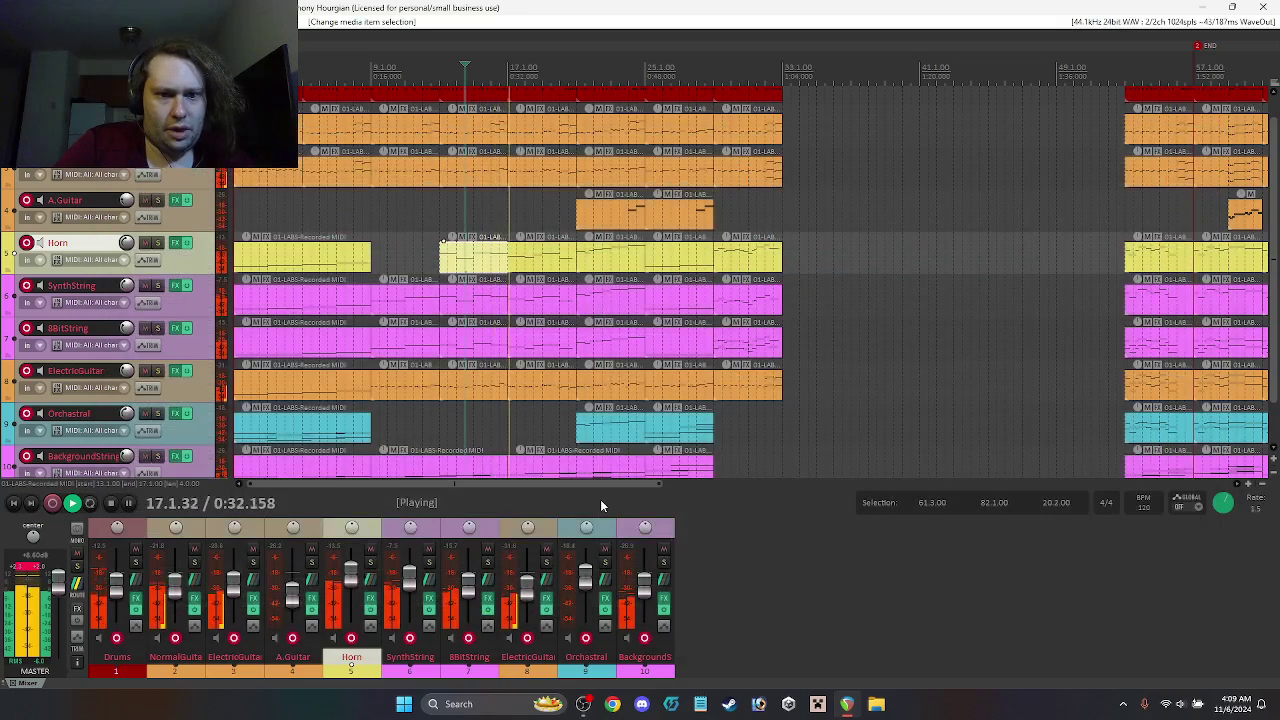
Step: Inspect the notes of the Horn item at bar 29 and listen to the song through that section
{"action": "left_click_drag", "start_coordinate": [595, 482], "coordinate": [650, 486]}
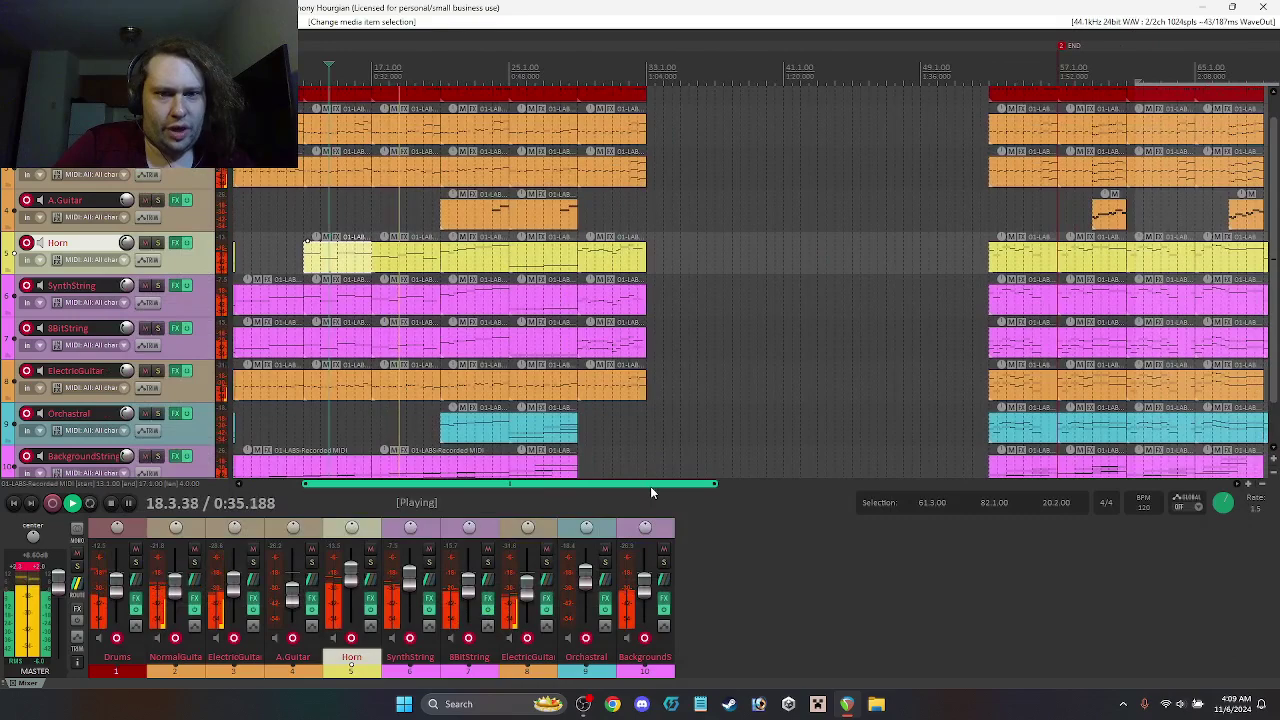
{"action": "left_click", "coordinate": [602, 258]}
{"action": "double_click", "coordinate": [602, 258]}
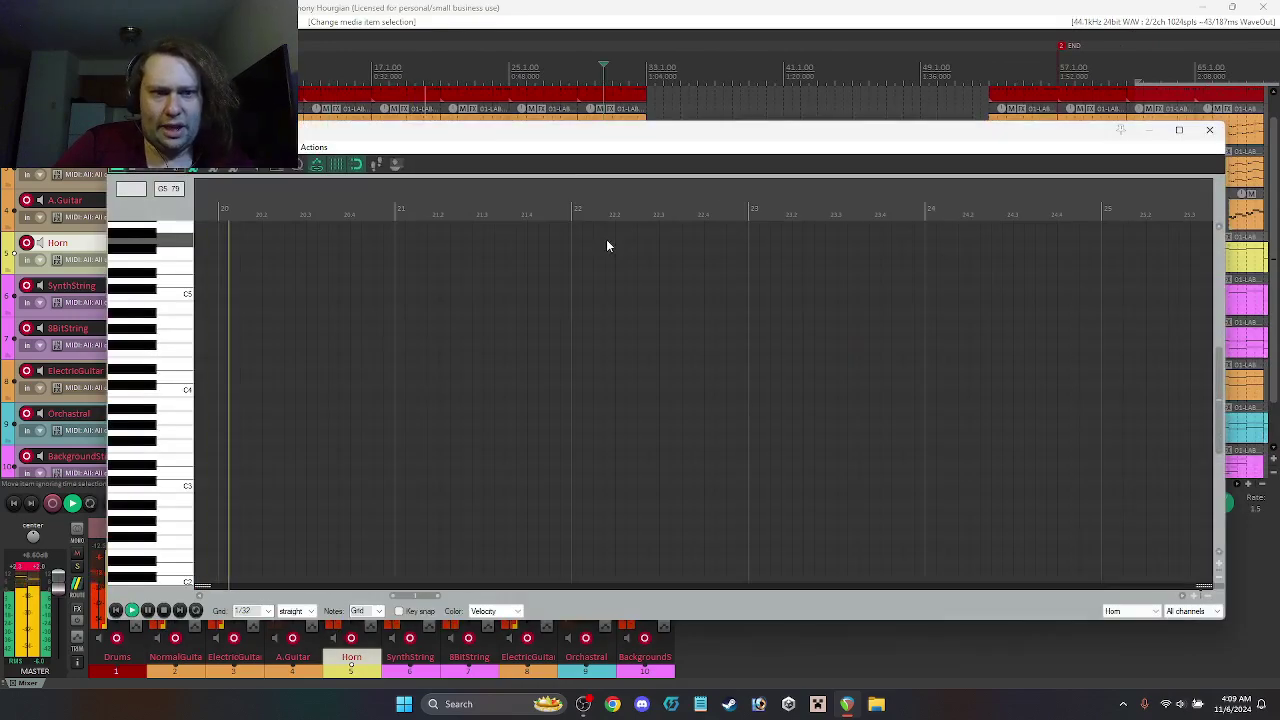
{"action": "left_click_drag", "start_coordinate": [430, 595], "coordinate": [478, 592]}
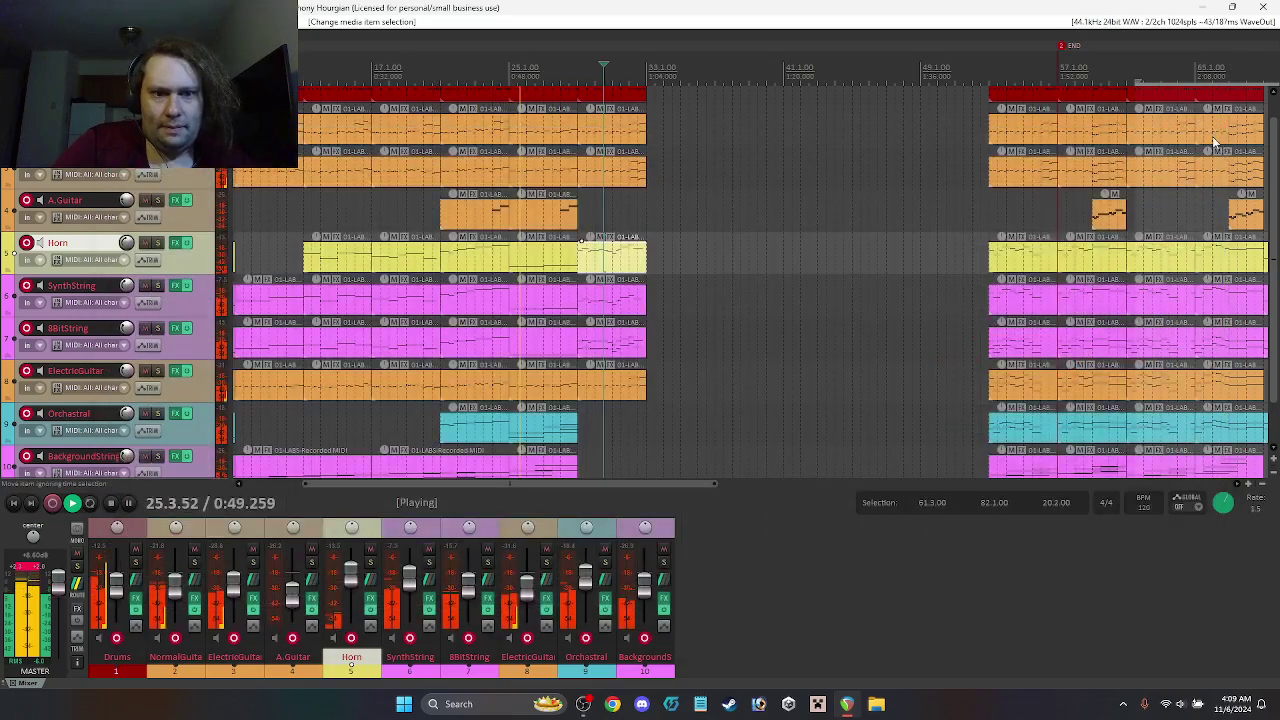
{"action": "left_click", "coordinate": [1210, 131]}
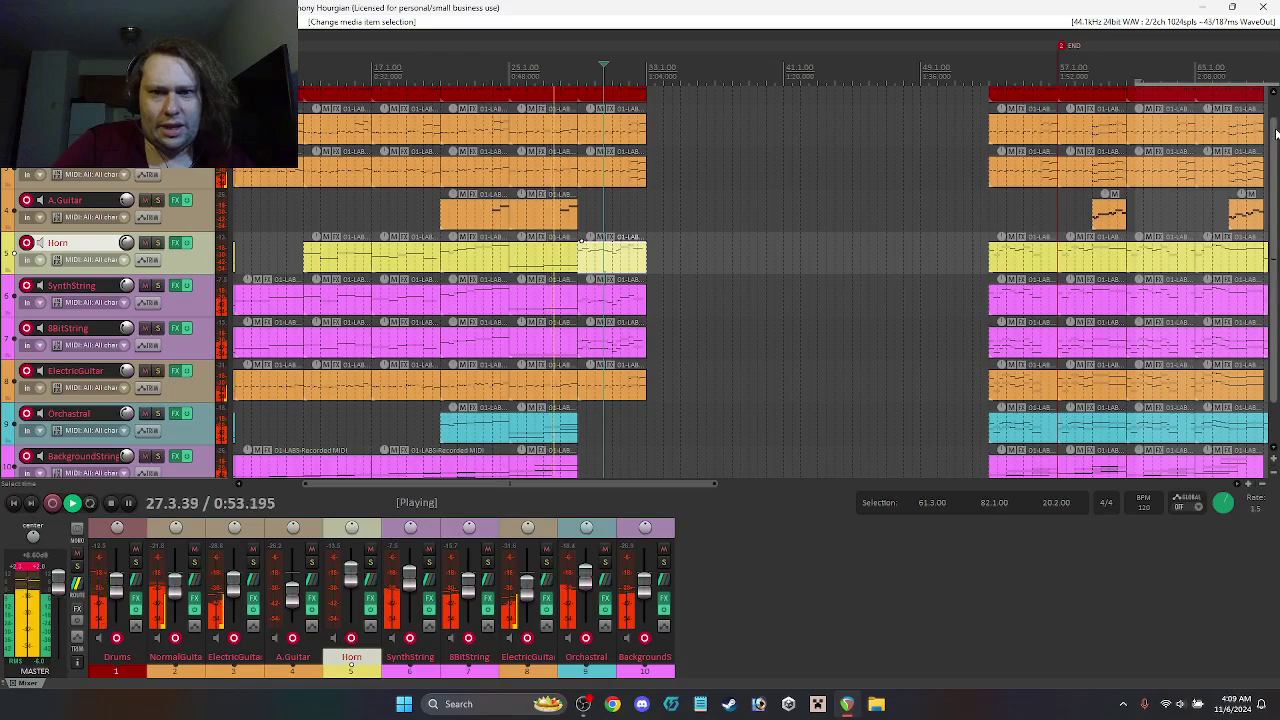
{"action": "left_click_drag", "start_coordinate": [1276, 120], "coordinate": [1276, 170]}
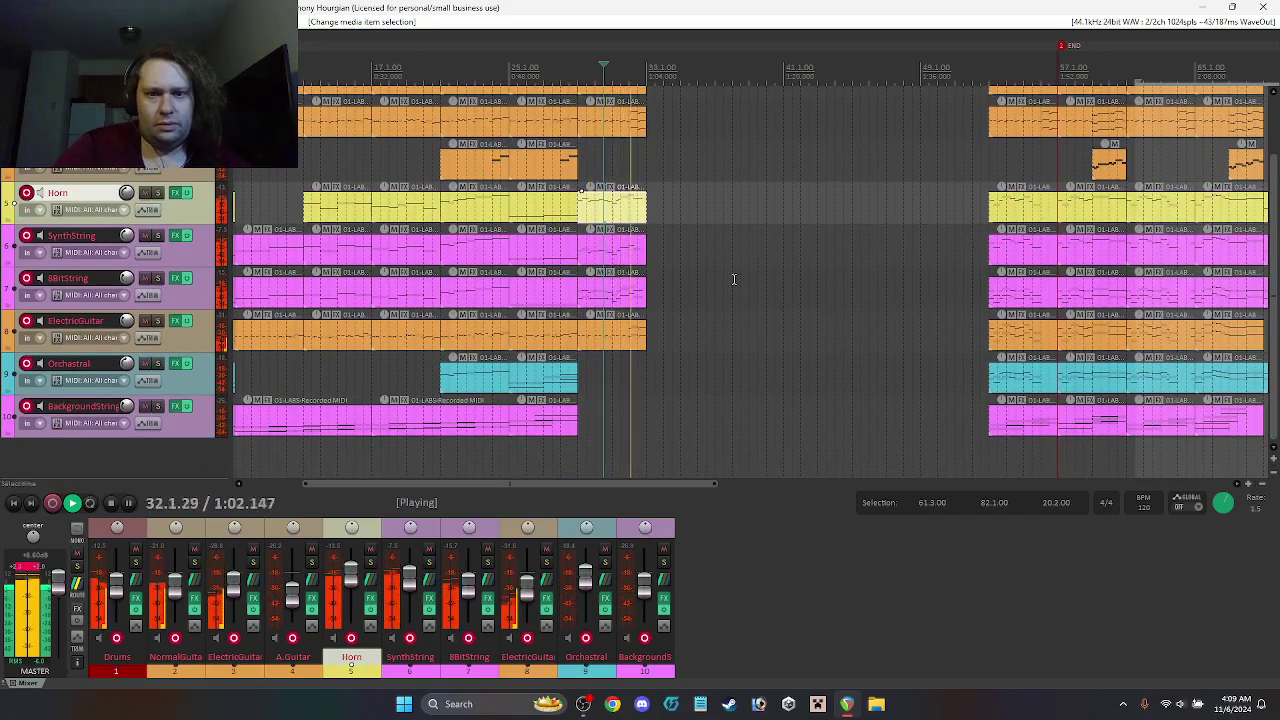
{"action": "key", "text": "space"}
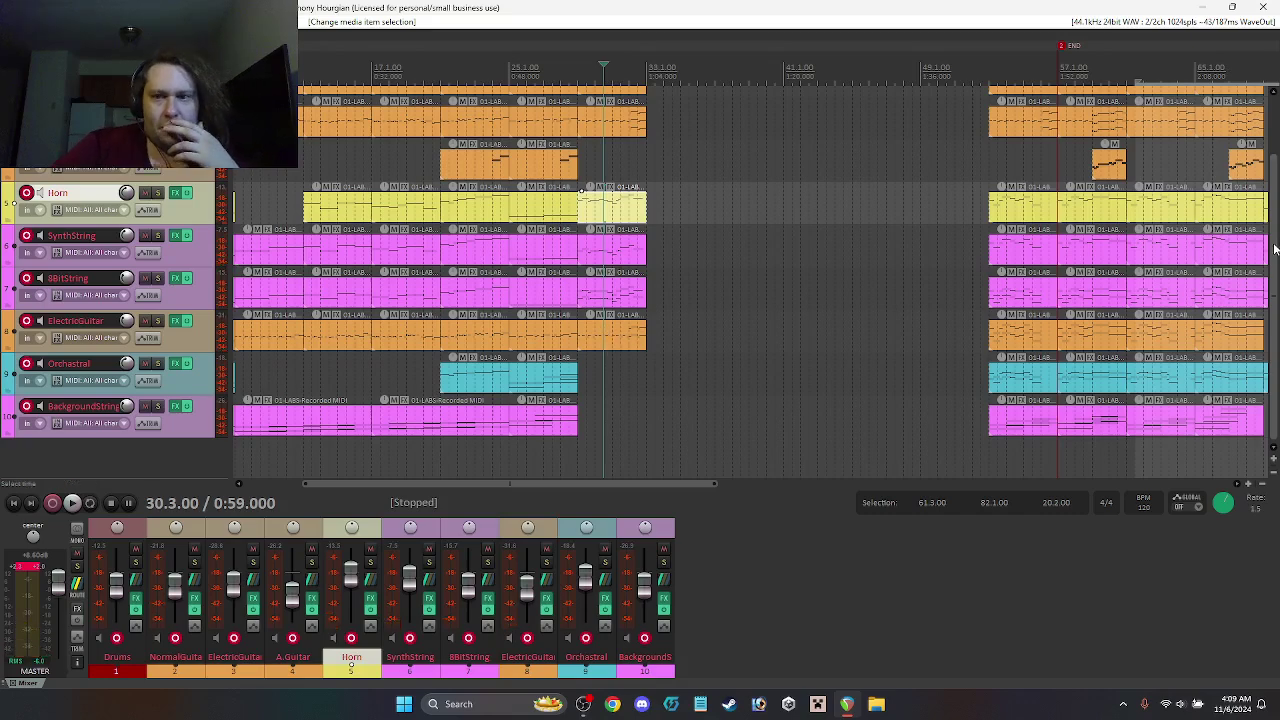
Step: Copy the four-bar items at bar 29 on all tracks from Drums to the lower ElectricGuitar to bar 41
{"action": "scroll", "coordinate": [1276, 253], "scroll_direction": "up", "scroll_amount": 2}
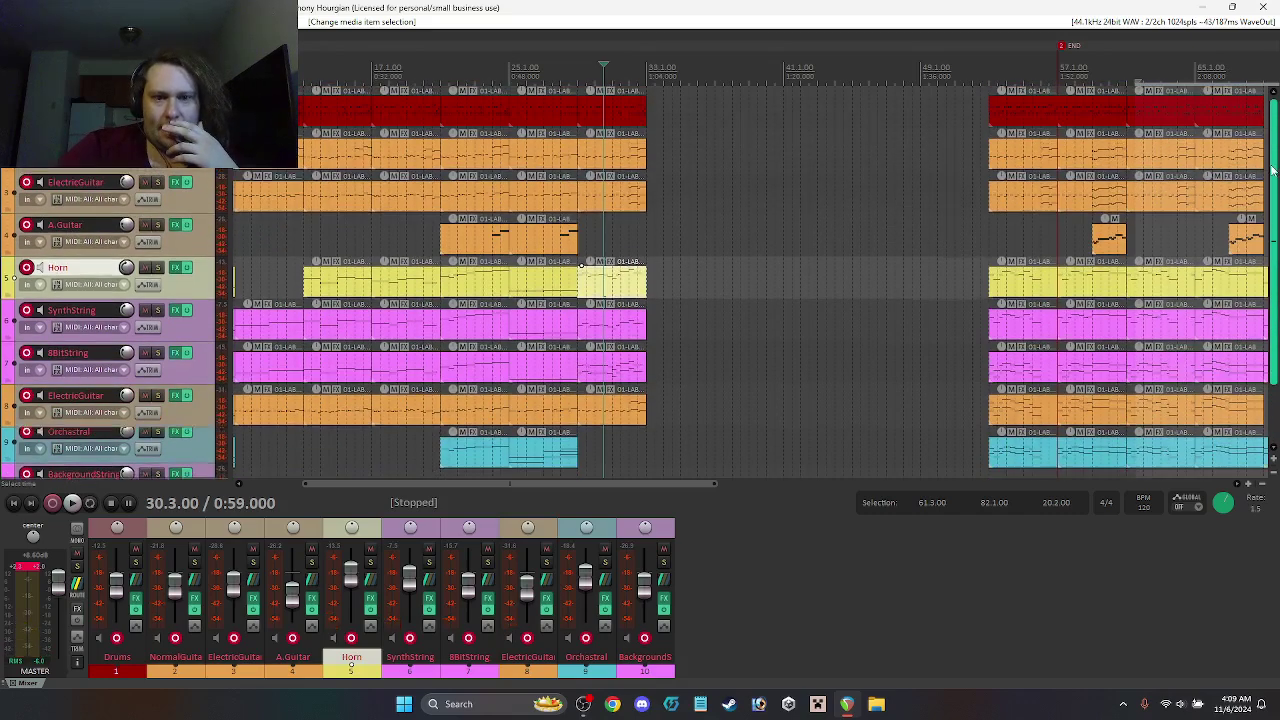
{"action": "left_click", "coordinate": [608, 420]}
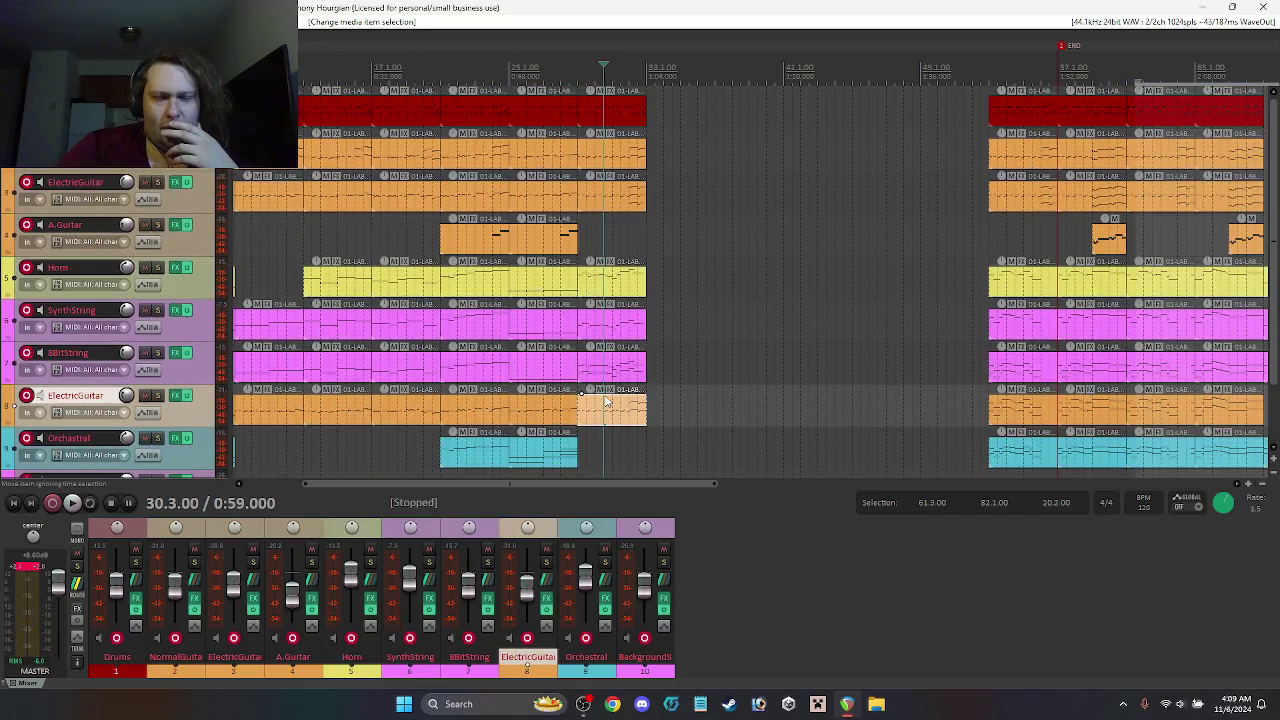
{"action": "left_click", "coordinate": [616, 119], "text": "shift"}
{"action": "left_click_drag", "start_coordinate": [620, 120], "coordinate": [827, 120]}
{"action": "left_click", "coordinate": [617, 405]}
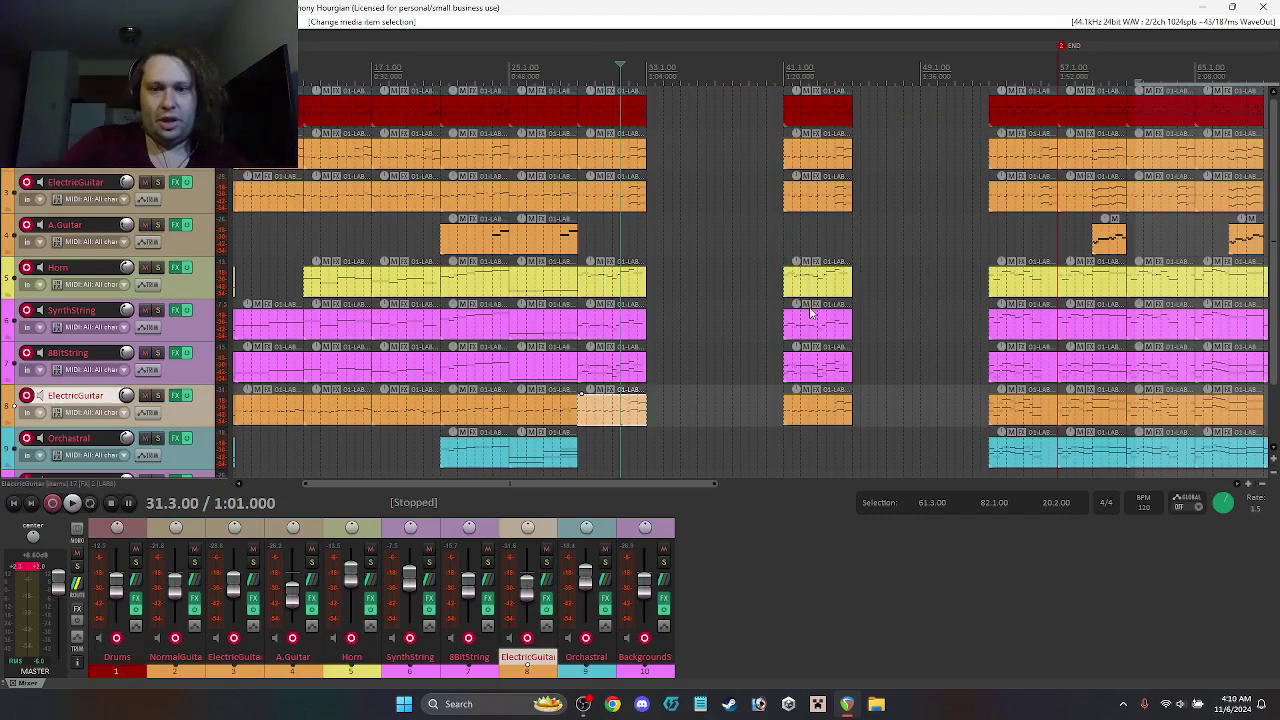
Step: Delete the 8BitString and SynthString items at bar 29
{"action": "left_click", "coordinate": [610, 365]}
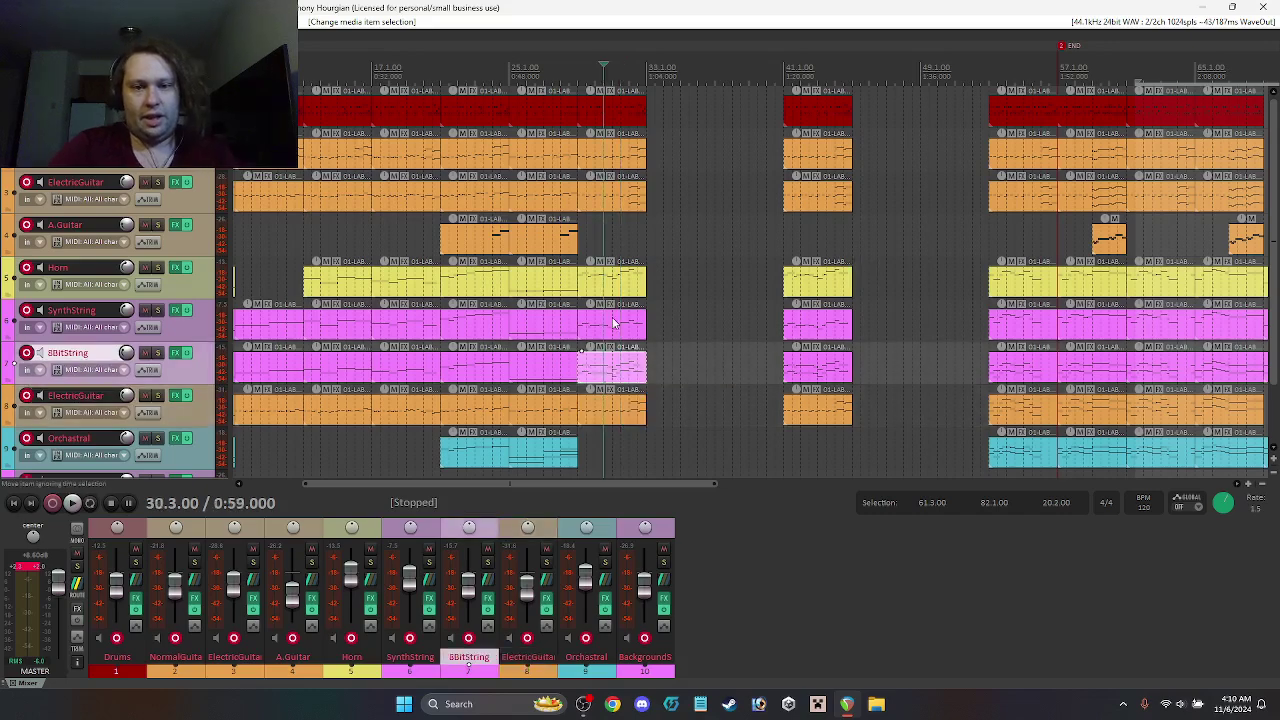
{"action": "left_click", "coordinate": [610, 323], "text": "ctrl"}
{"action": "key", "text": "Delete"}
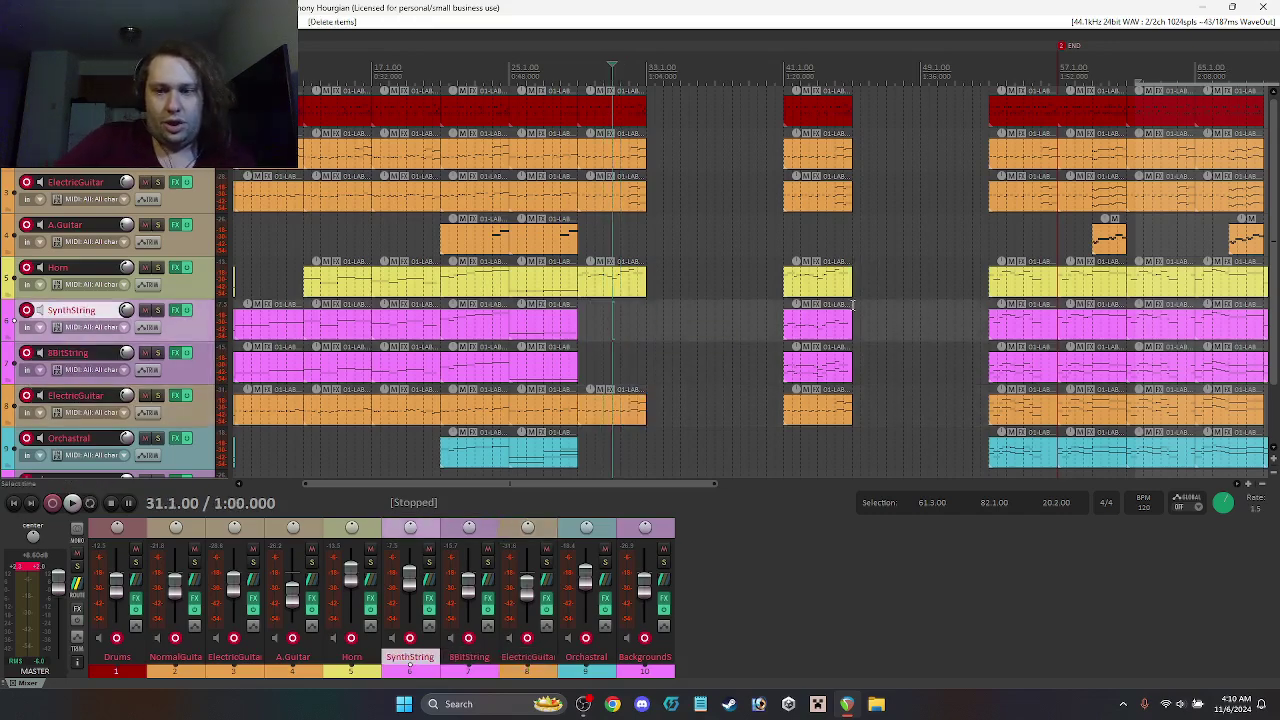
Step: Open the Horn item at bar 29 and delete every note except the first two
{"action": "double_click", "coordinate": [606, 280]}
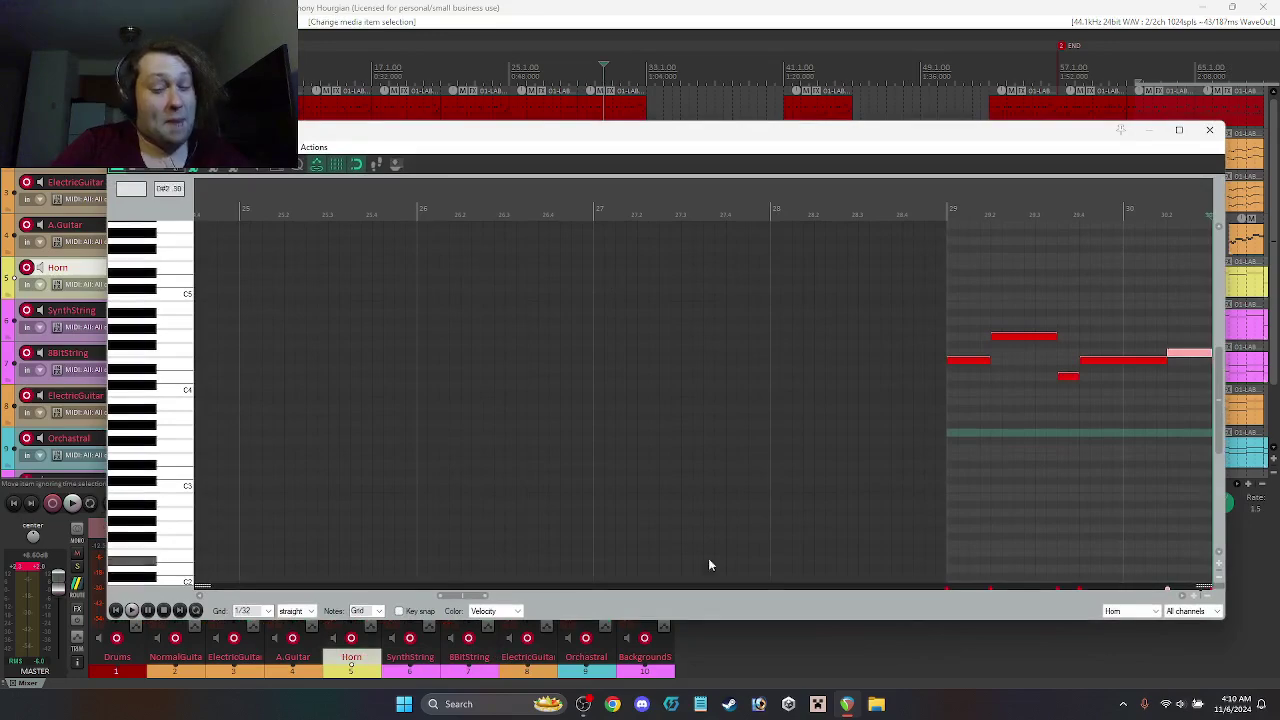
{"action": "left_click_drag", "start_coordinate": [465, 600], "coordinate": [482, 621]}
{"action": "left_click", "coordinate": [980, 337]}
{"action": "left_click", "coordinate": [950, 296], "text": "ctrl"}
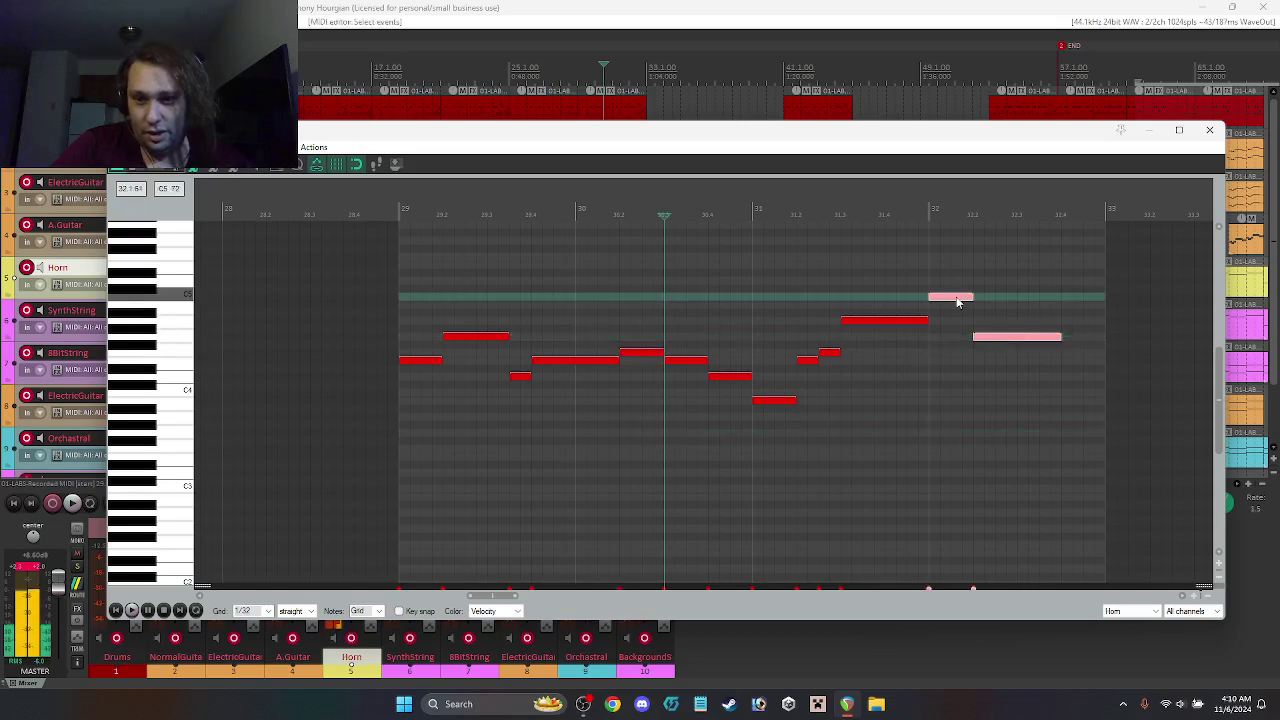
{"action": "left_click", "coordinate": [765, 403], "text": "shift"}
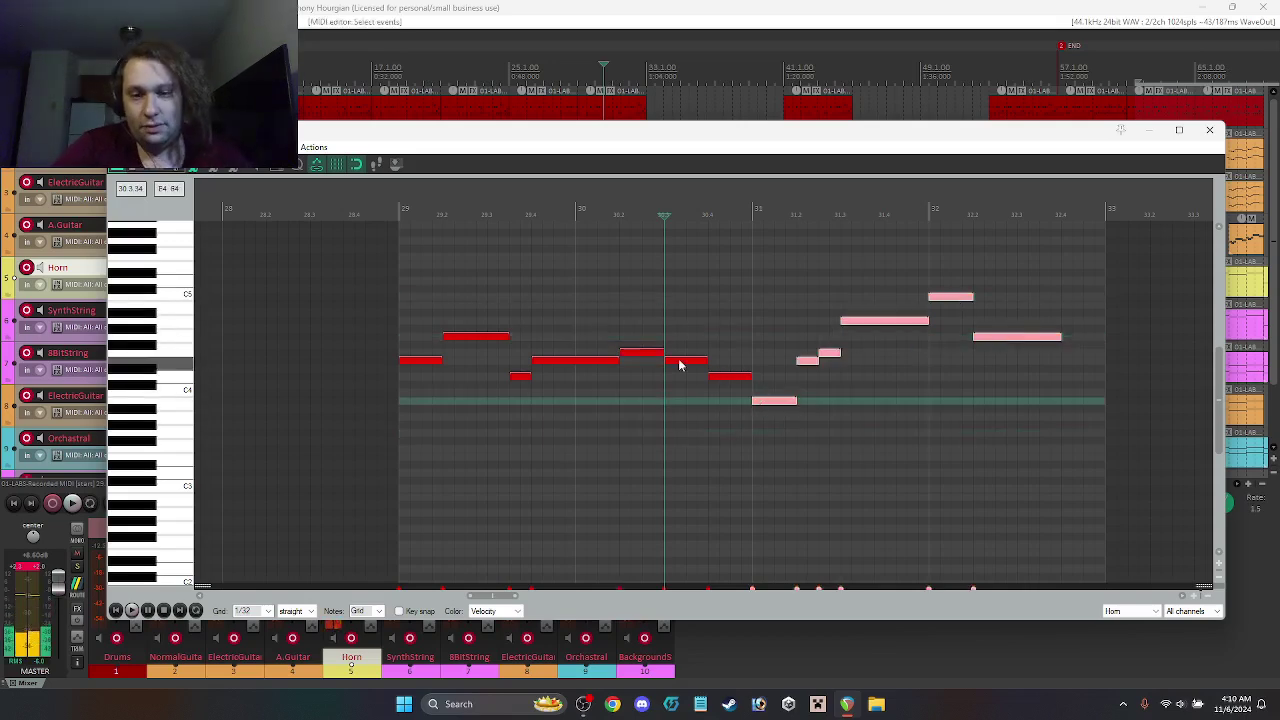
{"action": "left_click", "coordinate": [677, 360], "text": "shift"}
{"action": "left_click", "coordinate": [640, 353], "text": "shift"}
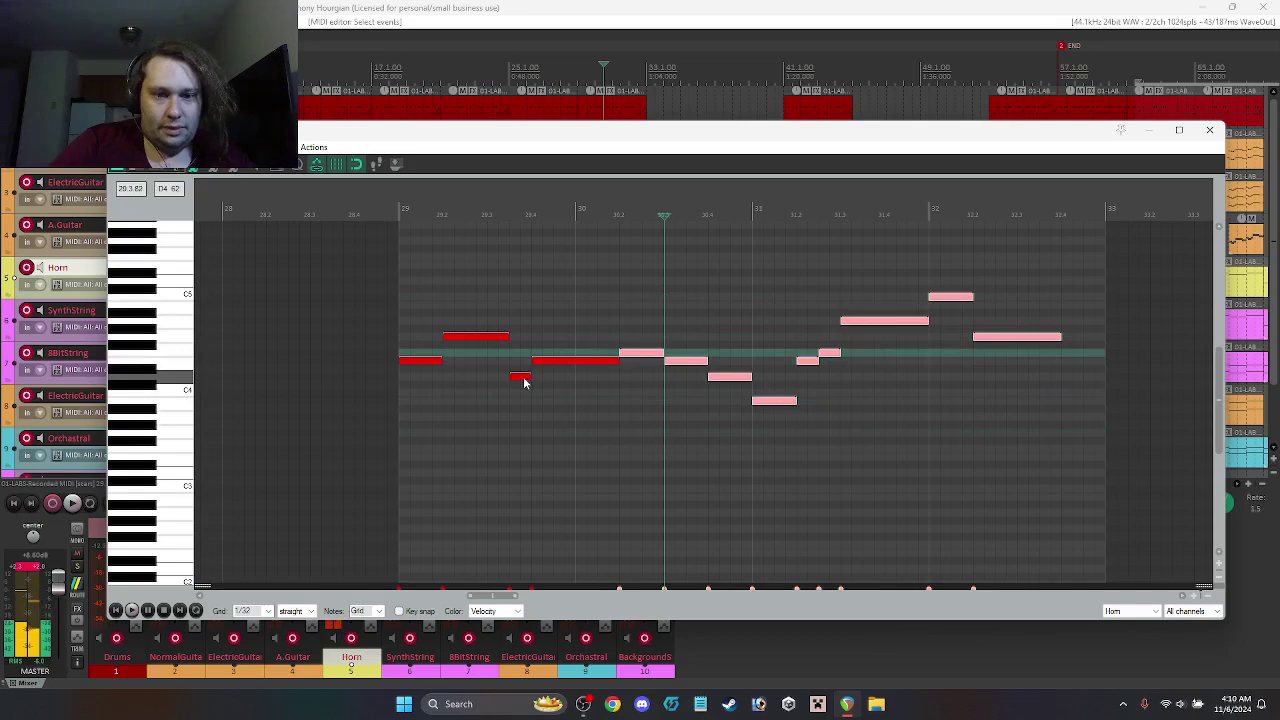
{"action": "left_click", "coordinate": [520, 376], "text": "shift"}
{"action": "key", "text": "Delete"}
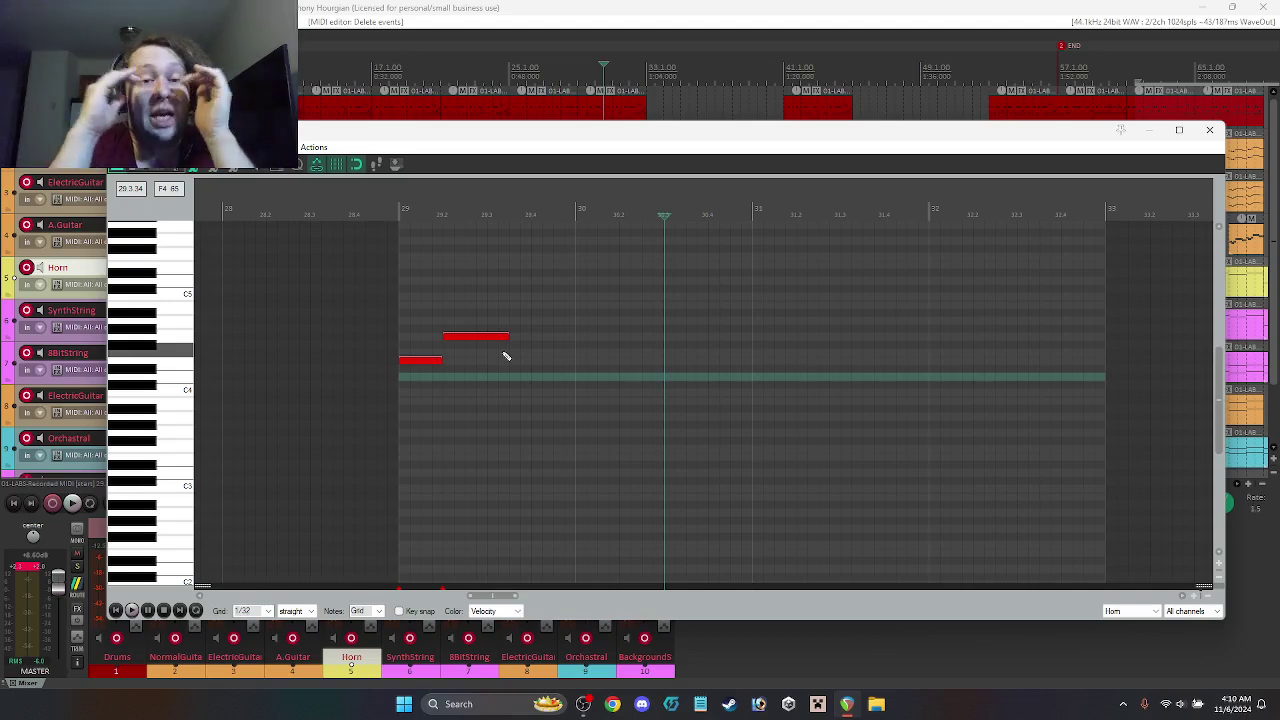
Step: Lay out three Horn notes: E4 across bar 29, G4 on beat 1 of bar 30, and A4 over the rest of bar 30
{"action": "key", "text": "space"}
{"action": "key", "text": "space"}
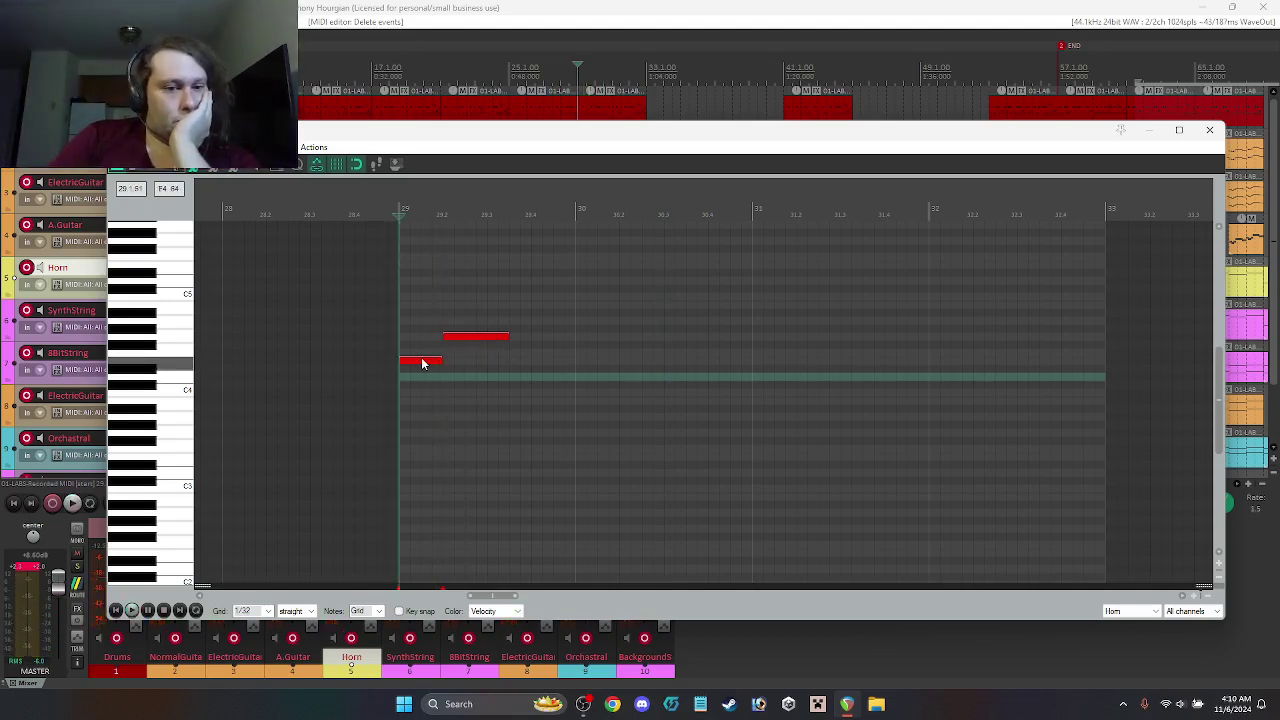
{"action": "left_click_drag", "start_coordinate": [436, 361], "coordinate": [577, 340]}
{"action": "key", "text": "space"}
{"action": "mouse_move", "coordinate": [487, 360]}
{"action": "left_mouse_down"}
{"action": "mouse_move", "coordinate": [745, 338]}
{"action": "mouse_move", "coordinate": [611, 339]}
{"action": "mouse_move", "coordinate": [753, 324]}
{"action": "left_mouse_up"}
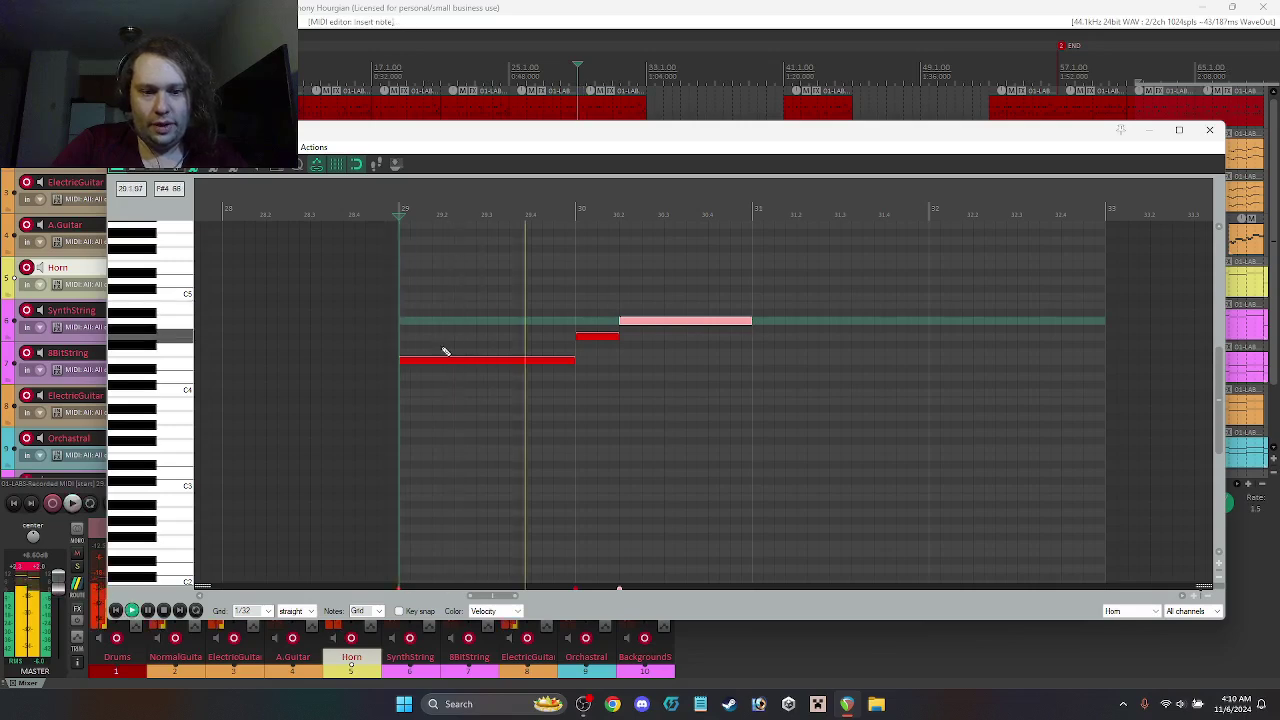
Step: Lower the three Horn notes to C4, E4 and G4 and listen to the phrase
{"action": "left_click_drag", "start_coordinate": [448, 359], "coordinate": [436, 409]}
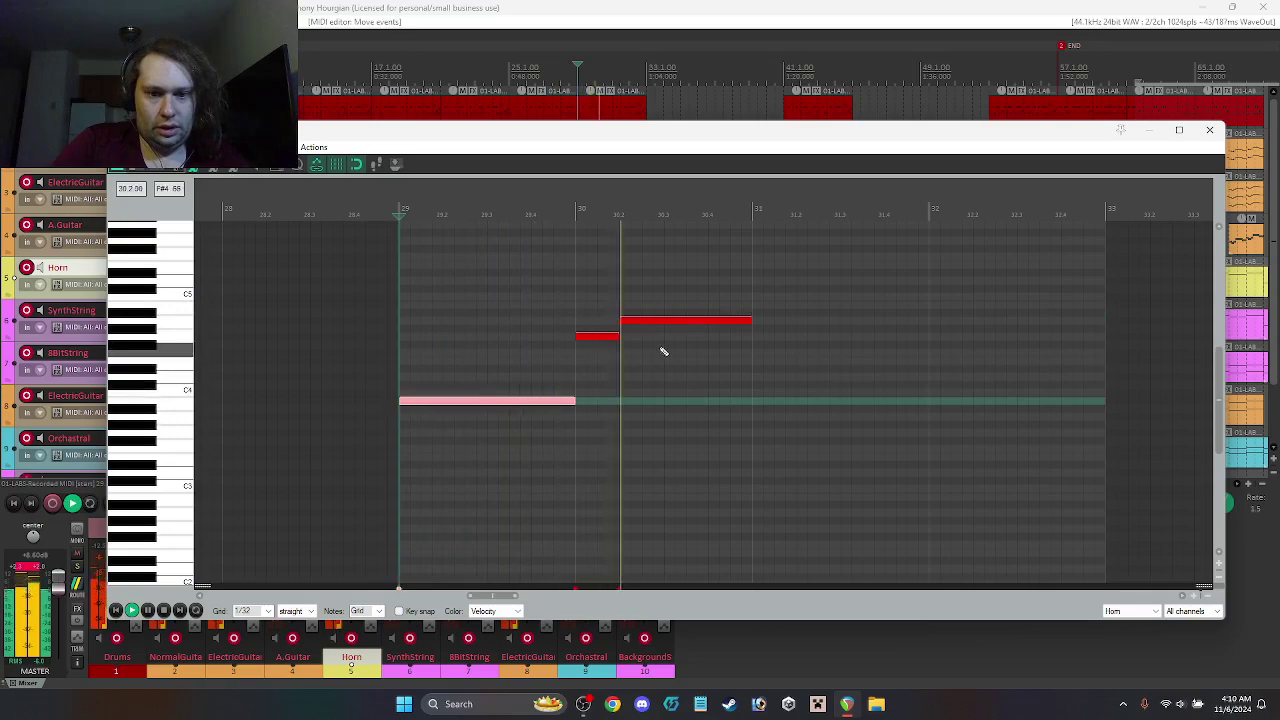
{"action": "key", "text": "space"}
{"action": "left_click_drag", "start_coordinate": [600, 337], "coordinate": [600, 362]}
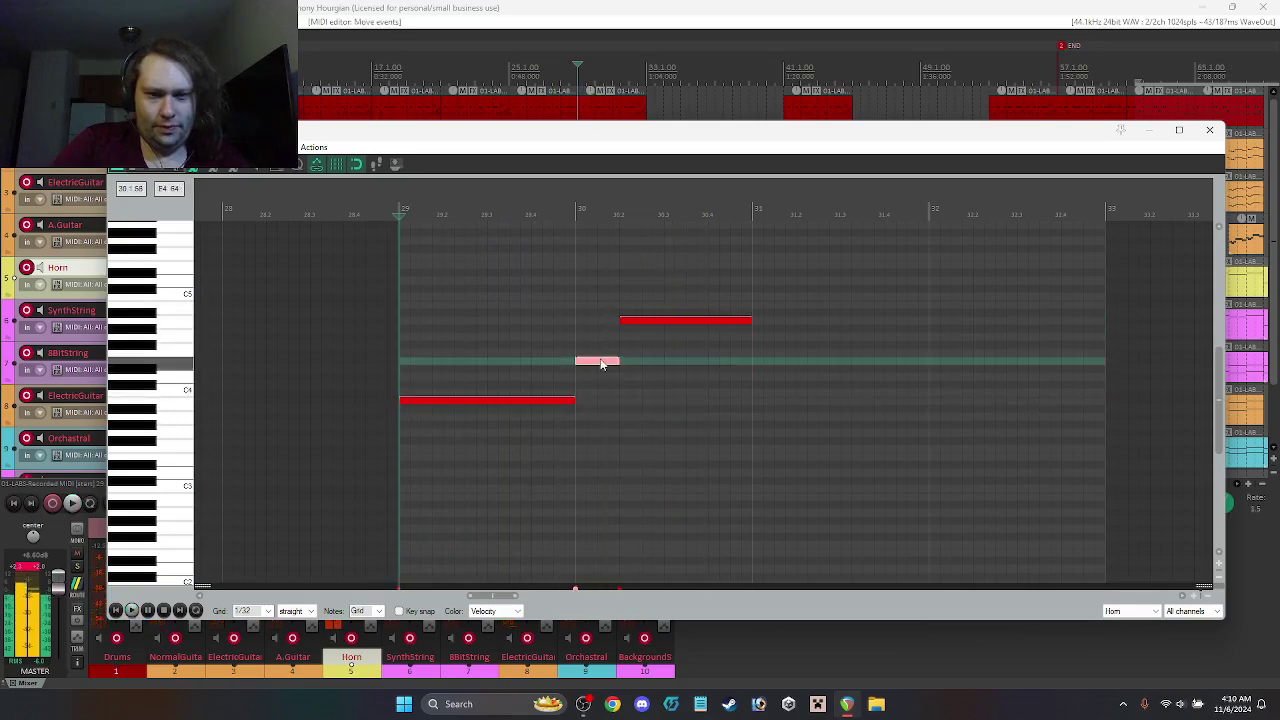
{"action": "left_click_drag", "start_coordinate": [550, 403], "coordinate": [553, 393]}
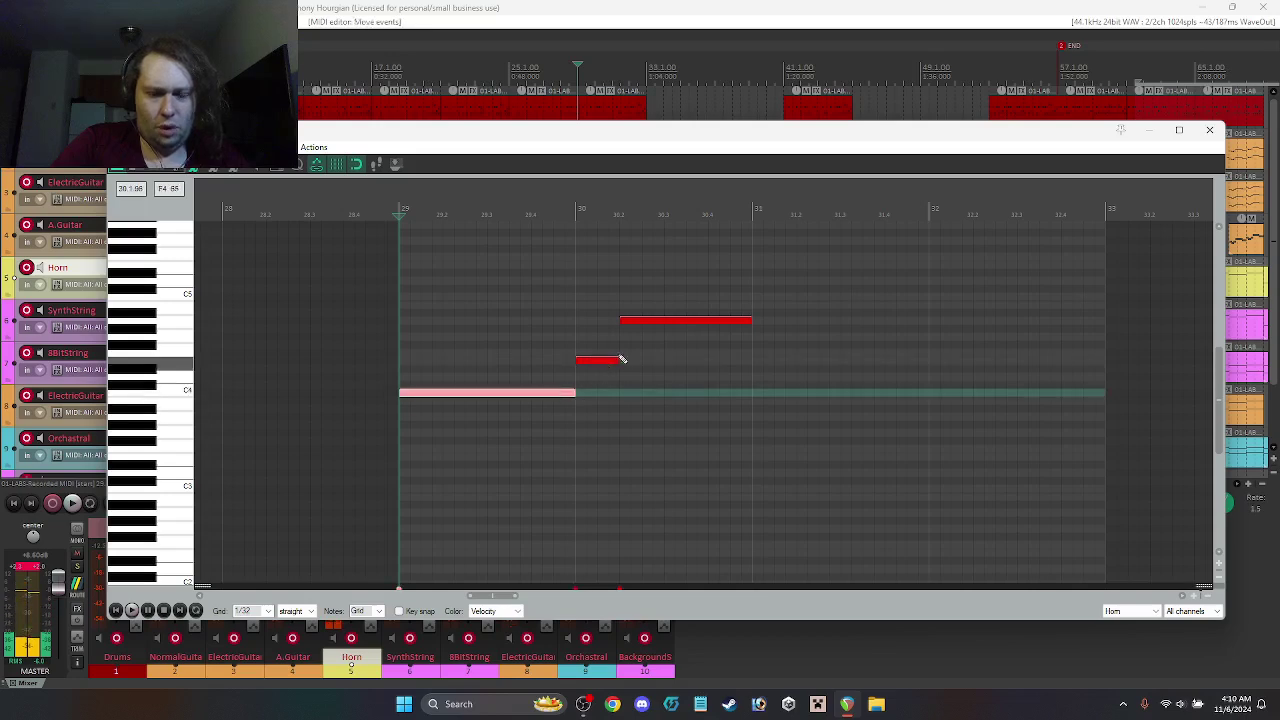
{"action": "left_click_drag", "start_coordinate": [655, 322], "coordinate": [654, 339]}
{"action": "key", "text": "space"}
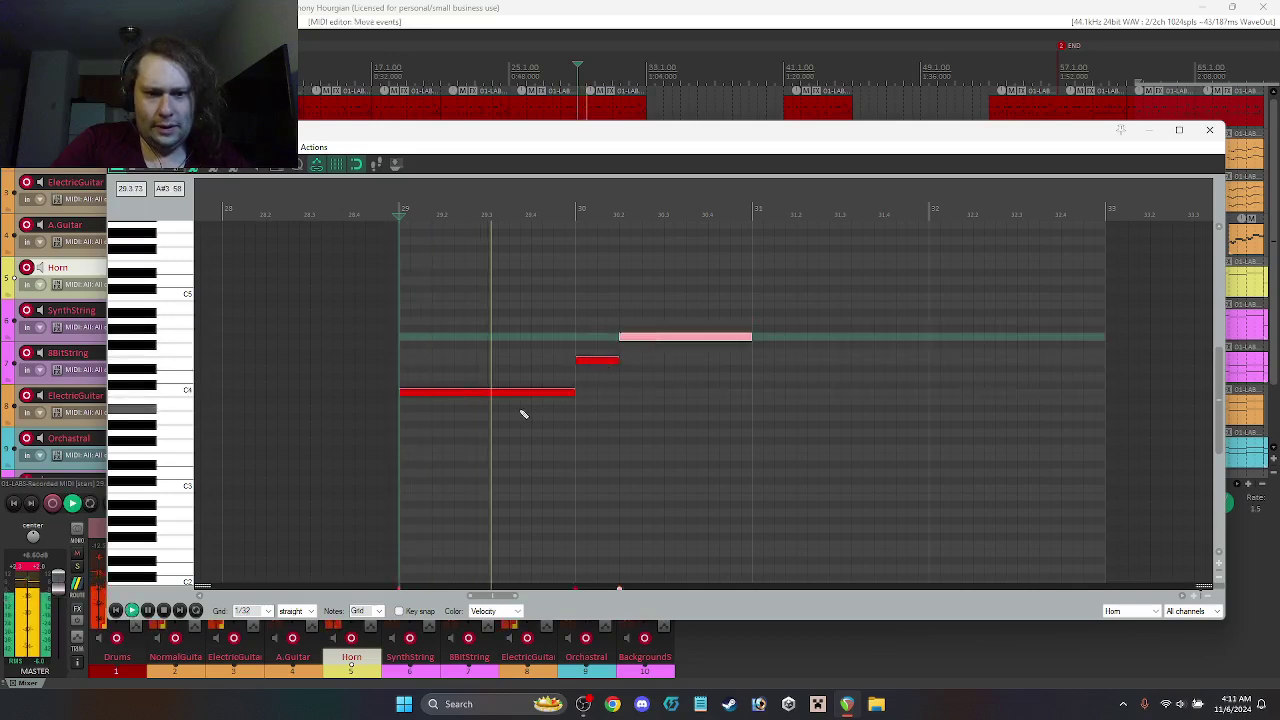
{"action": "key", "text": "space"}
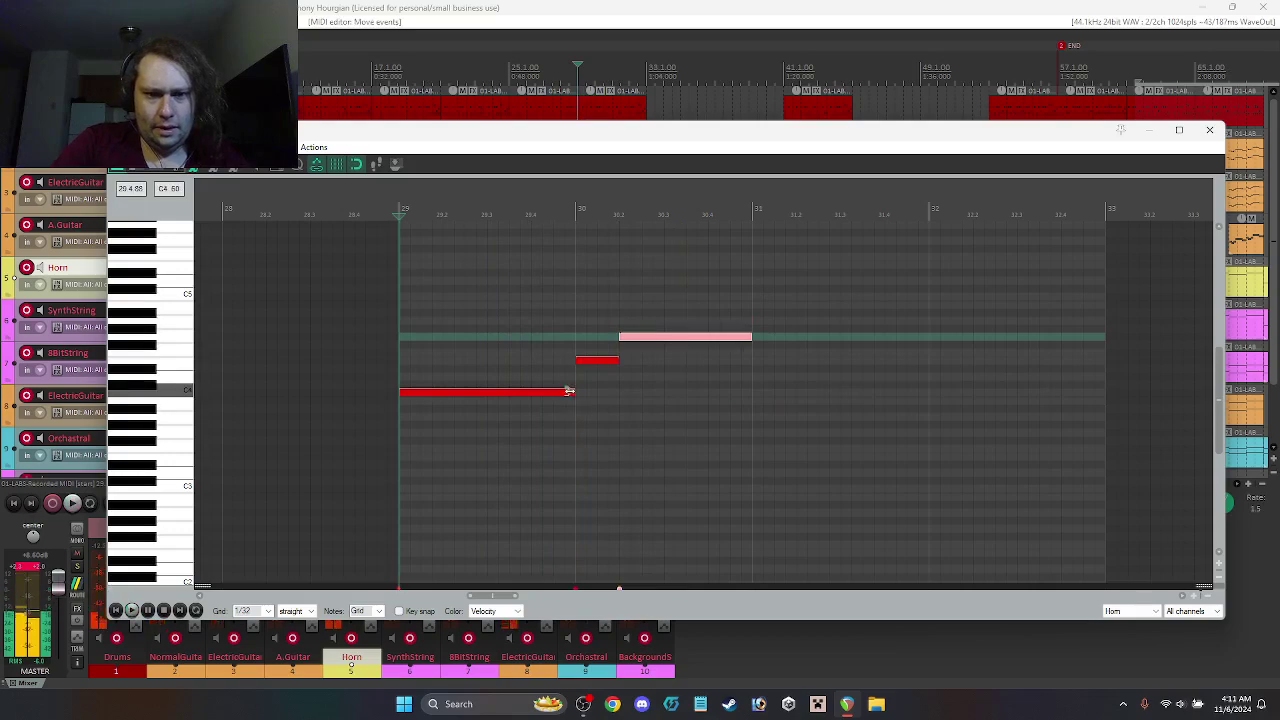
Step: Shorten the C4 to three beats and shift the E4 and G4 one beat earlier so the G4 starts at bar 30
{"action": "left_click_drag", "start_coordinate": [543, 394], "coordinate": [525, 398]}
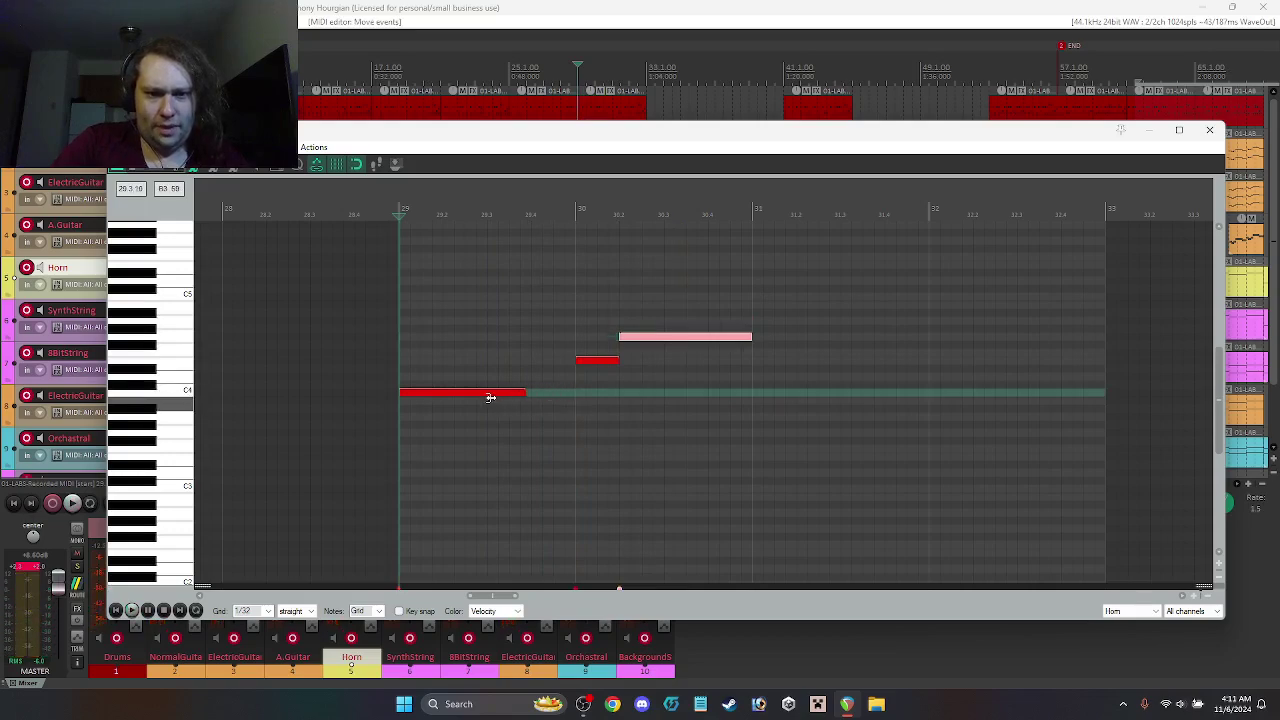
{"action": "left_click_drag", "start_coordinate": [603, 363], "coordinate": [532, 367]}
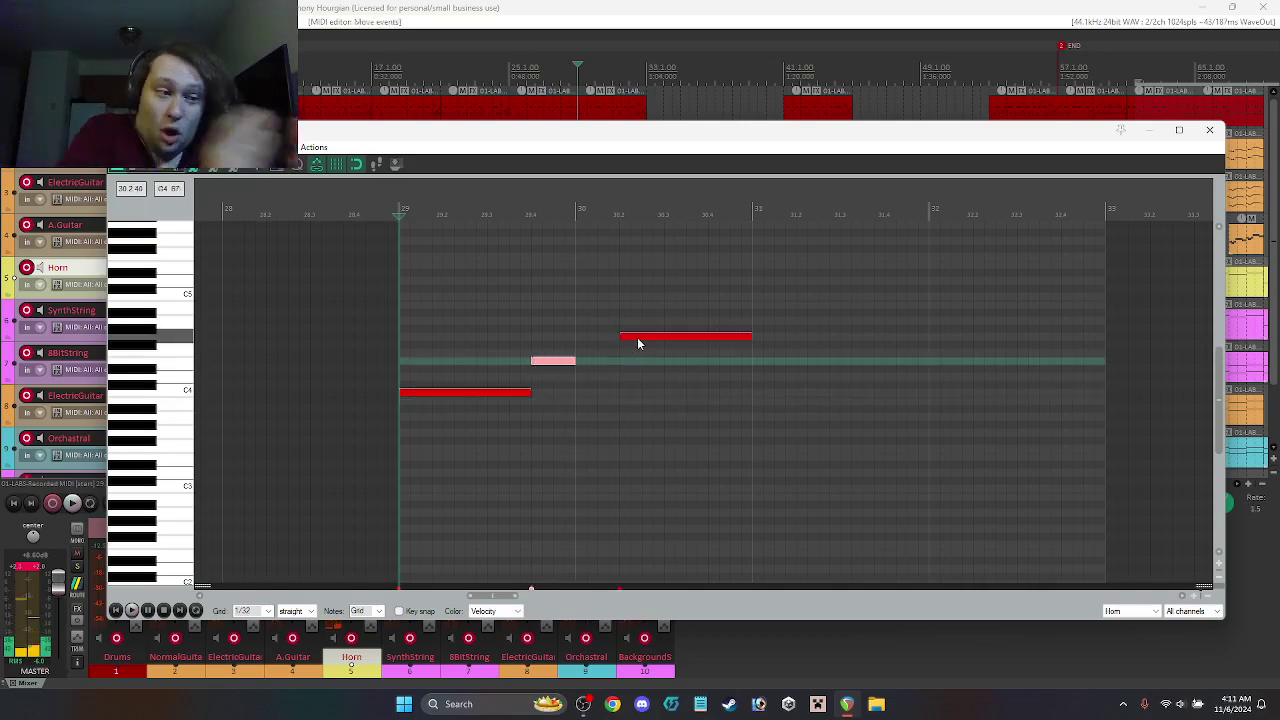
{"action": "left_click_drag", "start_coordinate": [638, 343], "coordinate": [590, 341]}
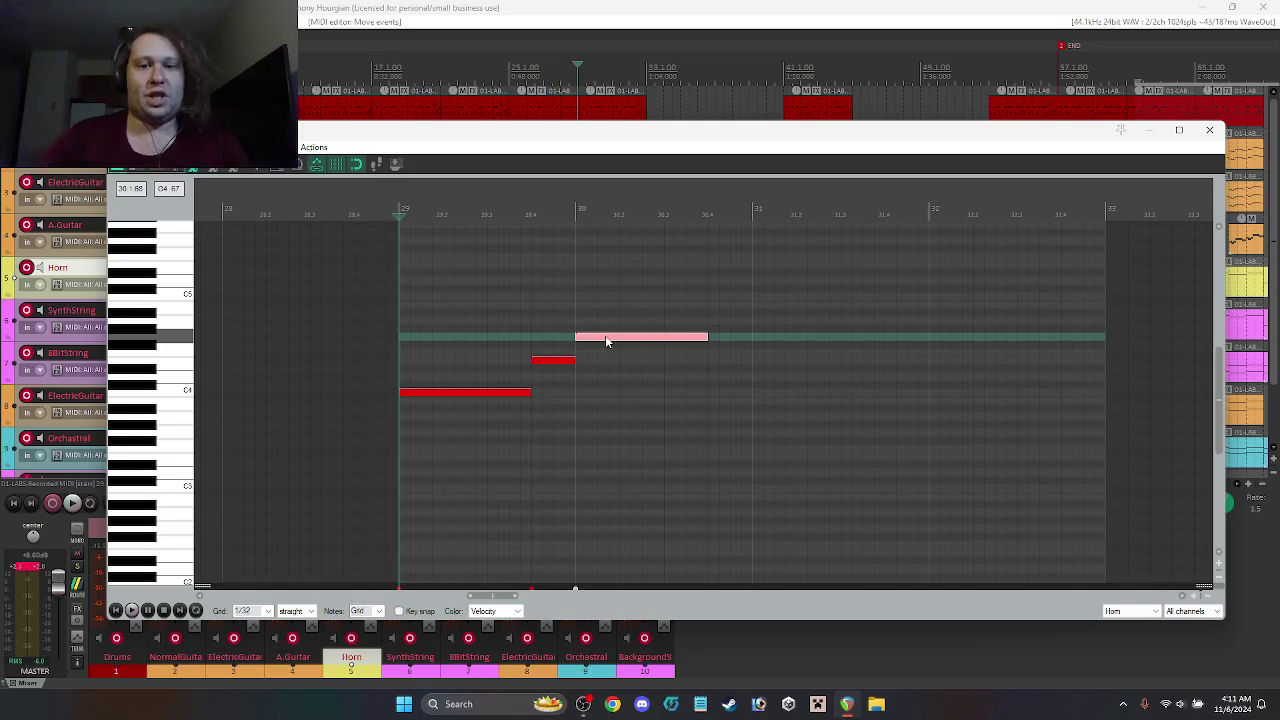
{"action": "key", "text": "space"}
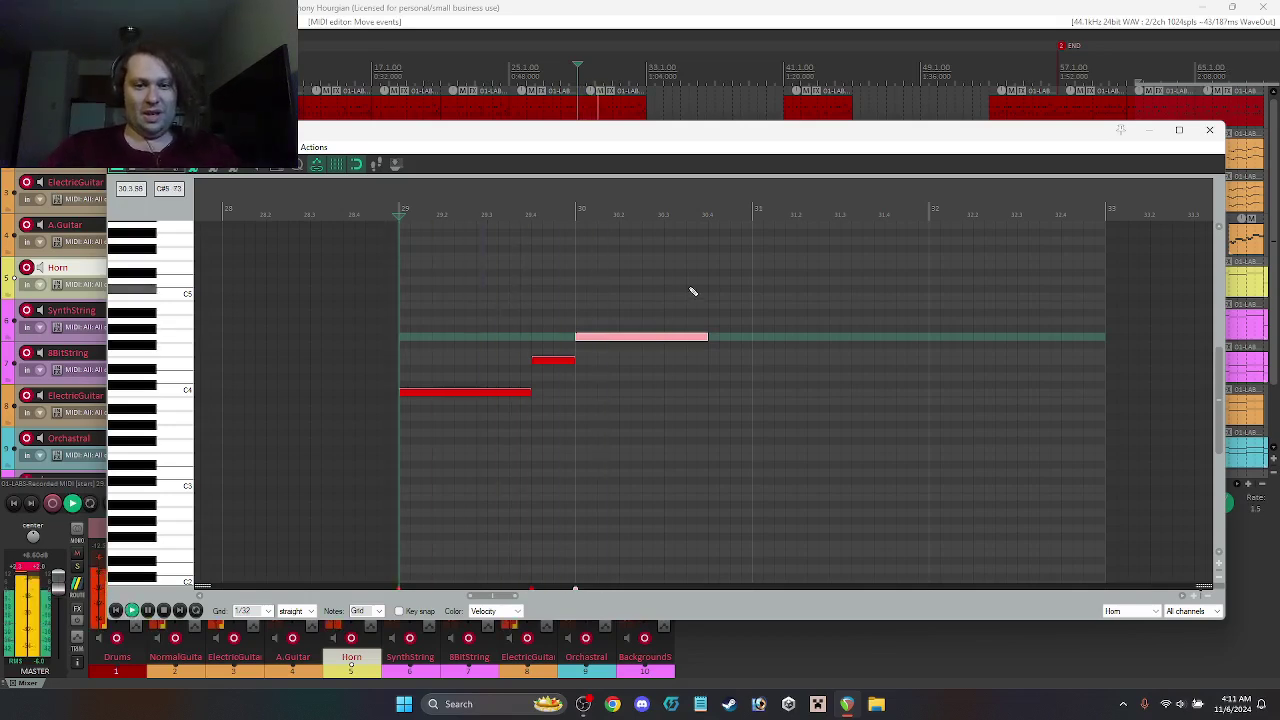
{"action": "key", "text": "space"}
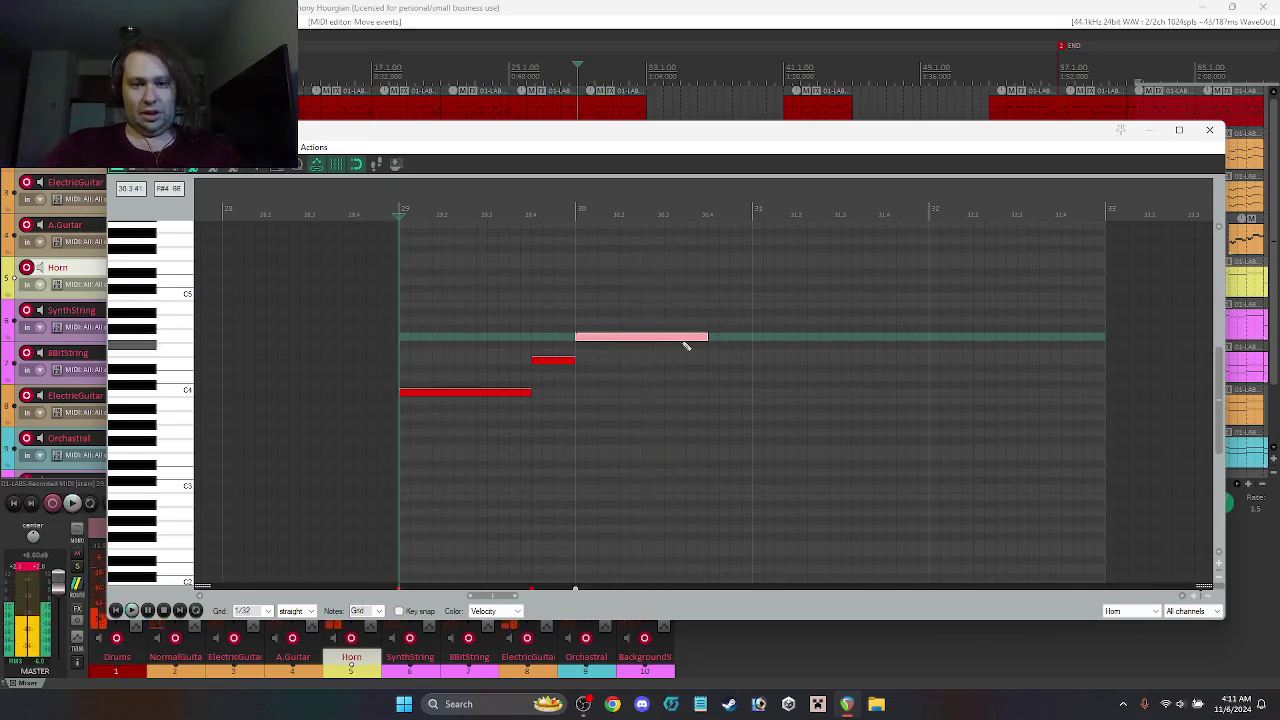
Step: Add half-beat B4 and C5 notes on beat 4 of bar 30, followed by a two-beat A4 at bar 31
{"action": "left_click", "coordinate": [553, 366]}
{"action": "left_click_drag", "start_coordinate": [553, 366], "coordinate": [757, 330]}
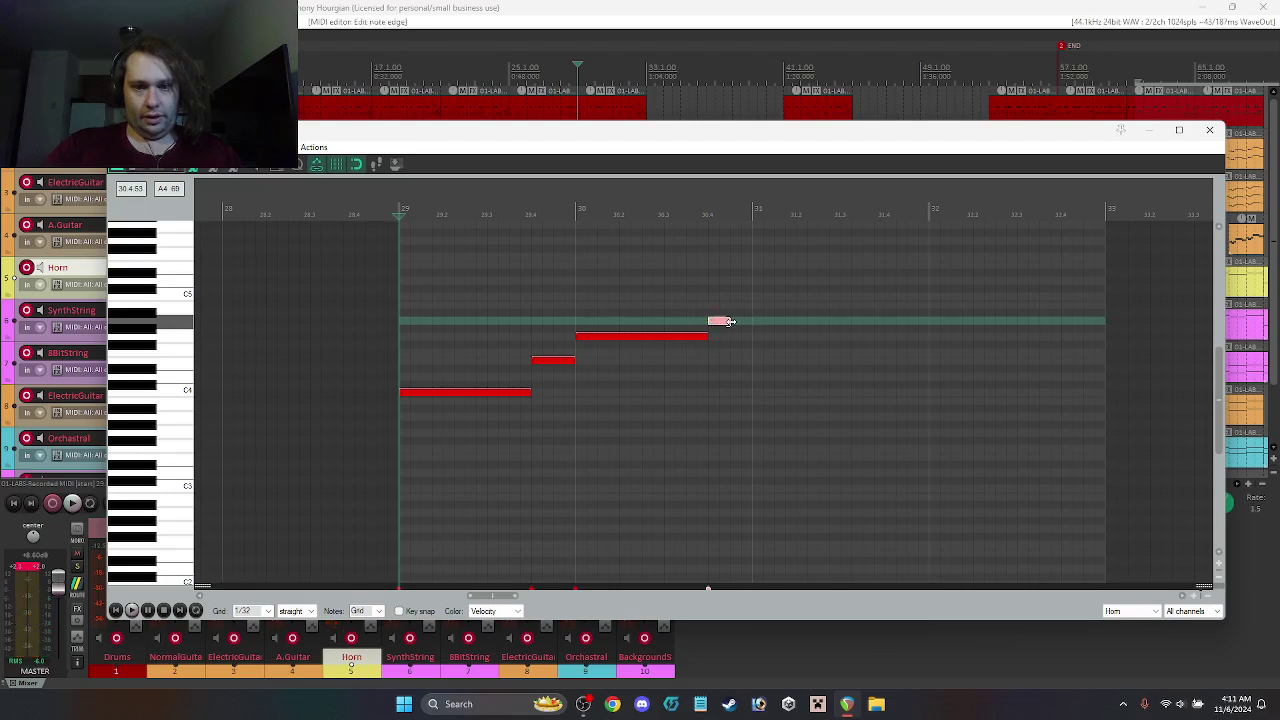
{"action": "left_click", "coordinate": [740, 299]}
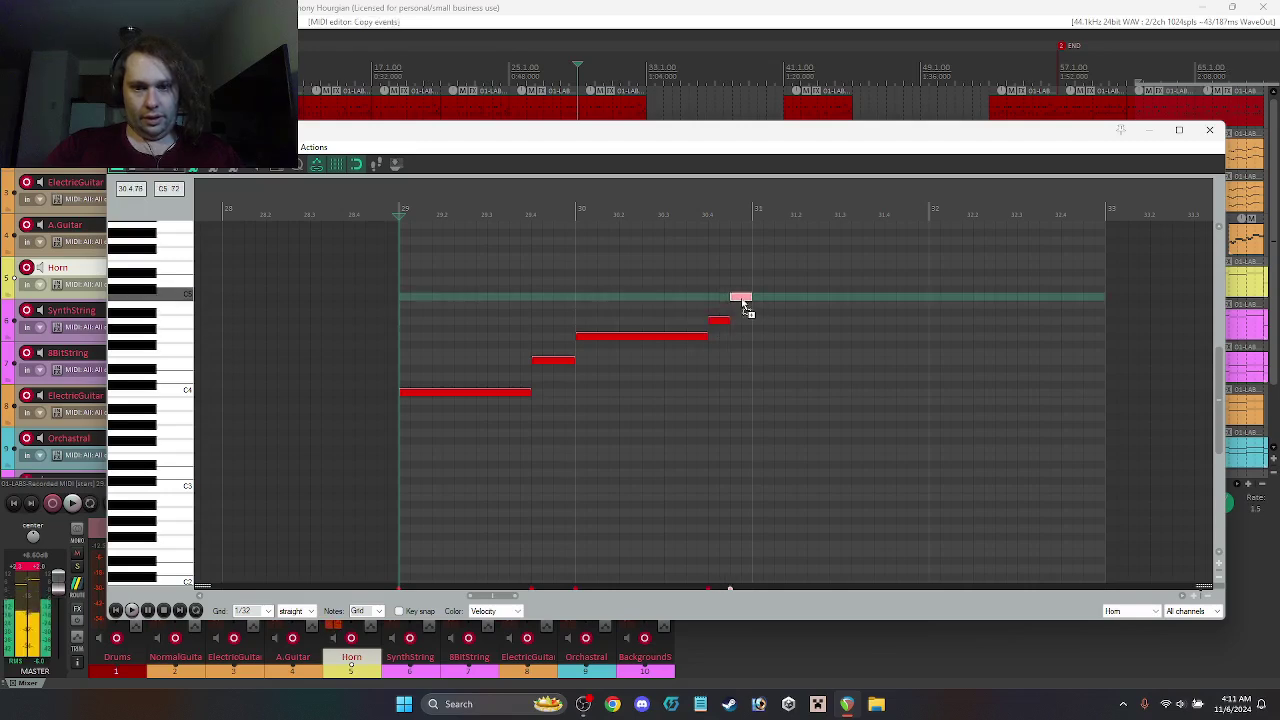
{"action": "left_click_drag", "start_coordinate": [717, 323], "coordinate": [777, 322]}
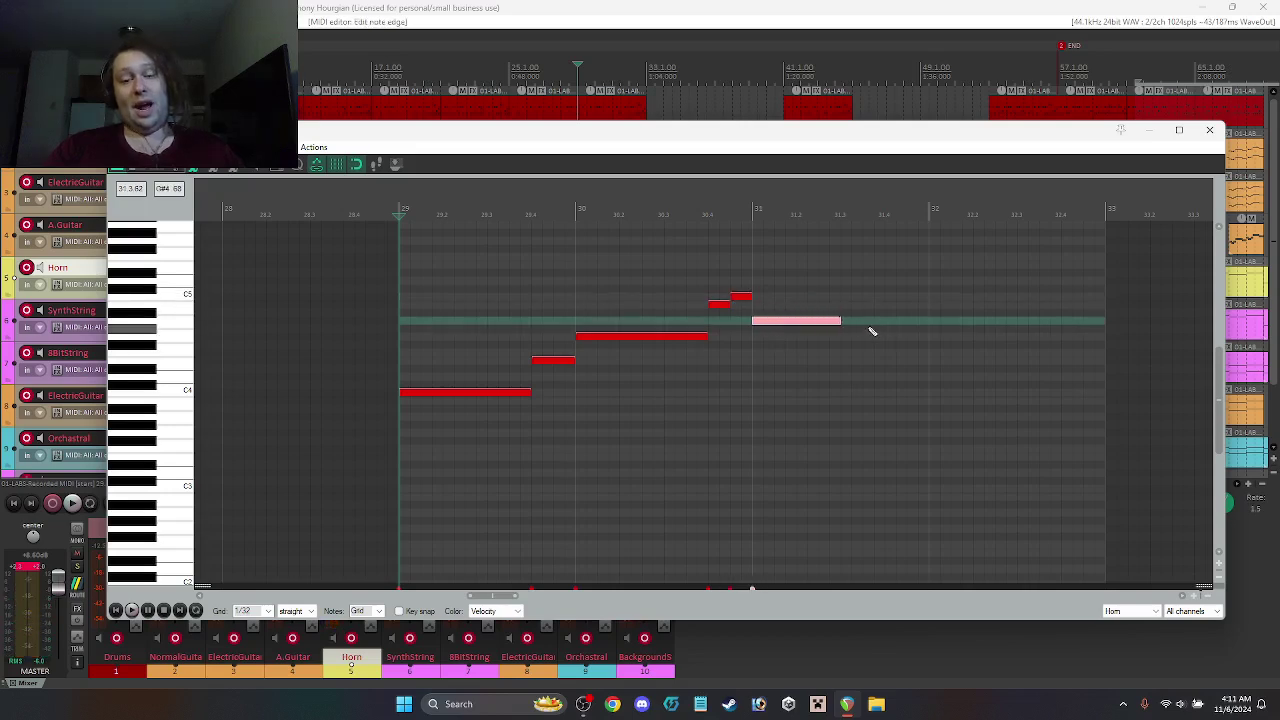
{"action": "key", "text": "space"}
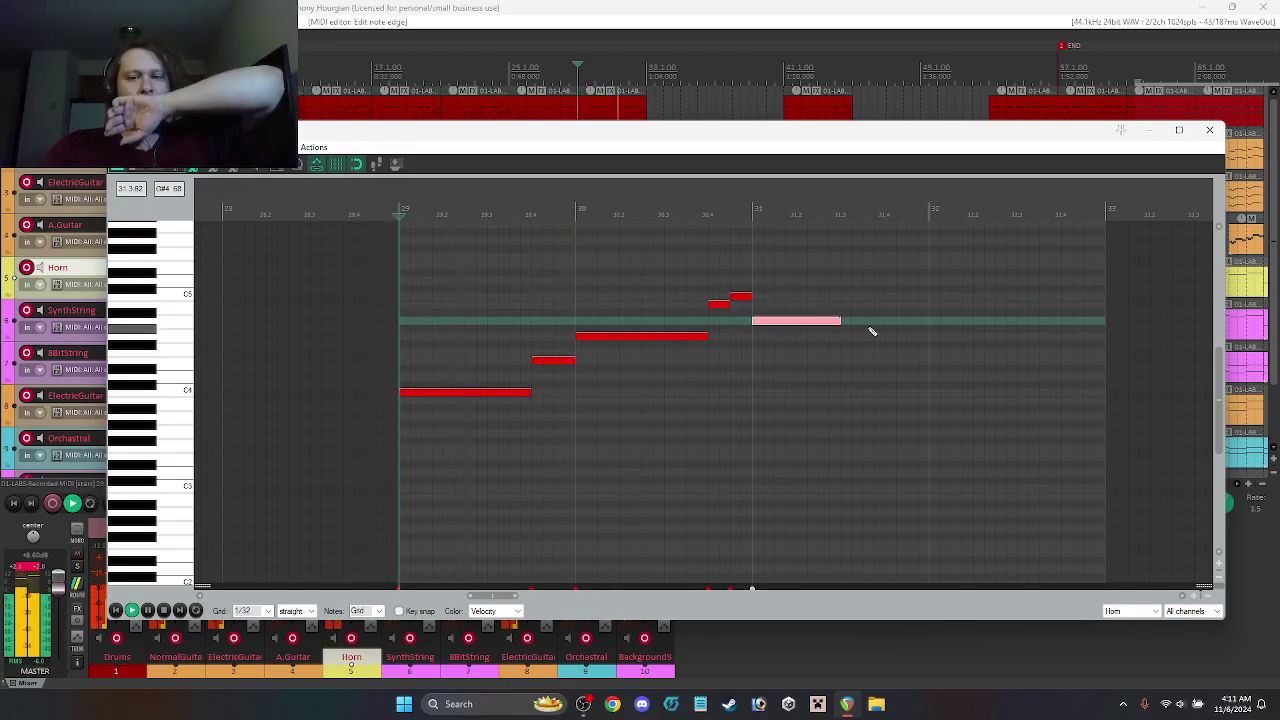
{"action": "key", "text": "space"}
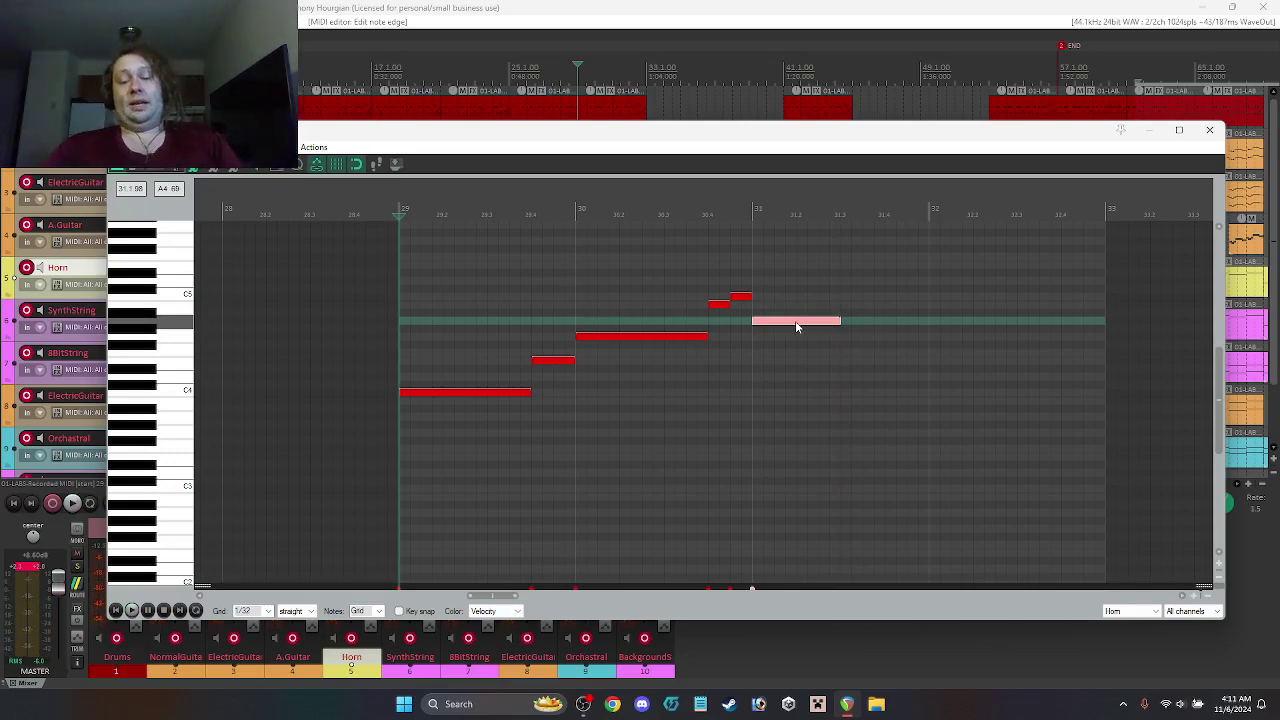
Step: Extend the A4 to three beats, then add a one-beat G4 before bar 32 and a three-beat F4 at bar 32
{"action": "left_click_drag", "start_coordinate": [797, 326], "coordinate": [946, 347]}
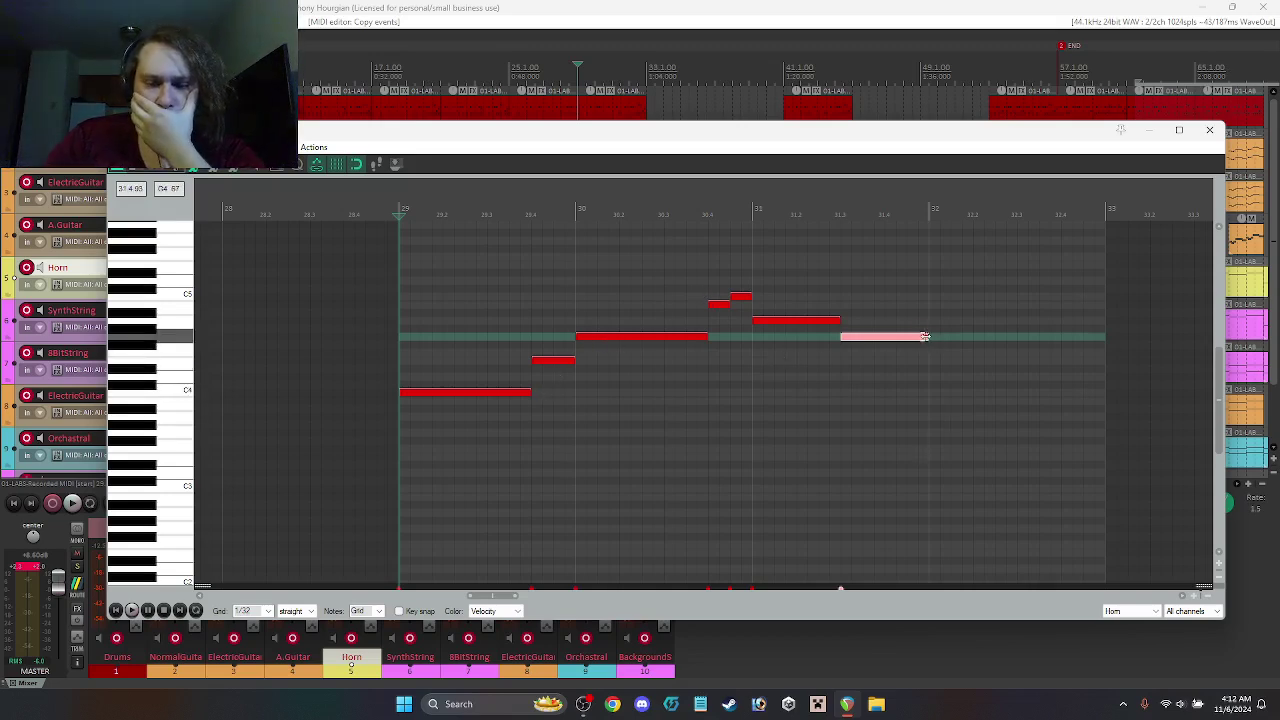
{"action": "left_click_drag", "start_coordinate": [841, 321], "coordinate": [890, 320]}
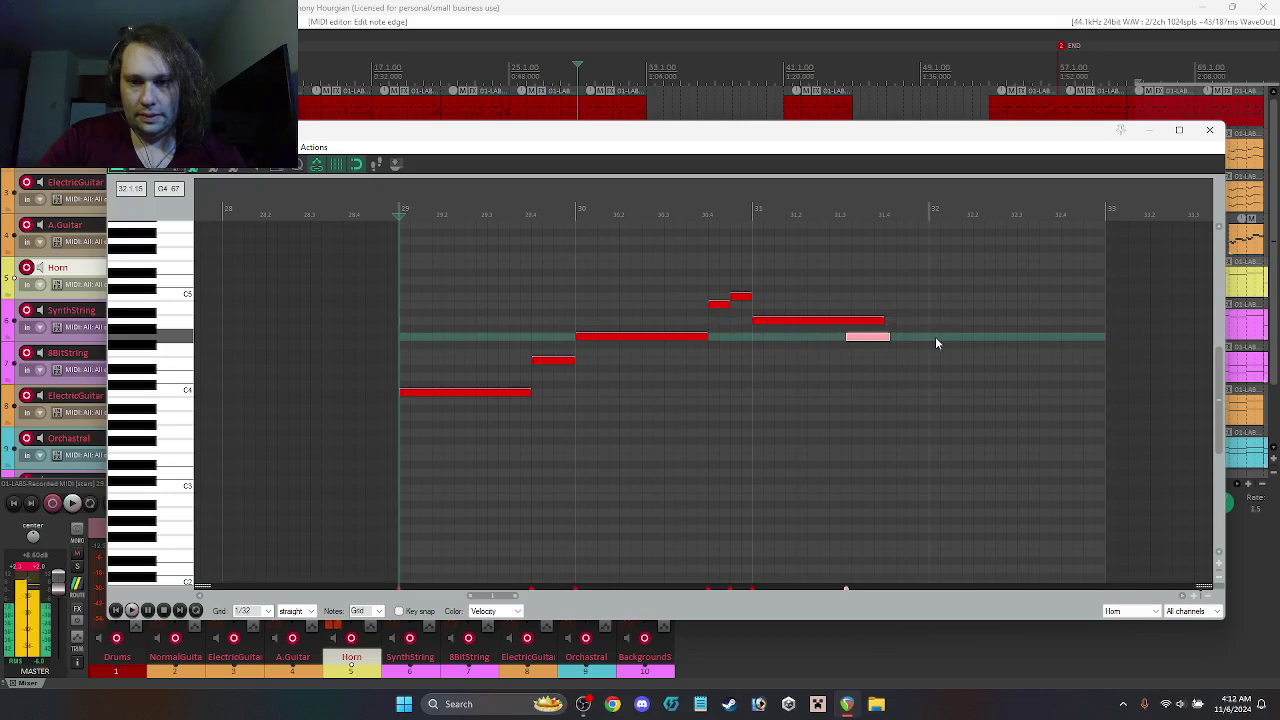
{"action": "left_click_drag", "start_coordinate": [918, 340], "coordinate": [1061, 355]}
{"action": "key", "text": "space"}
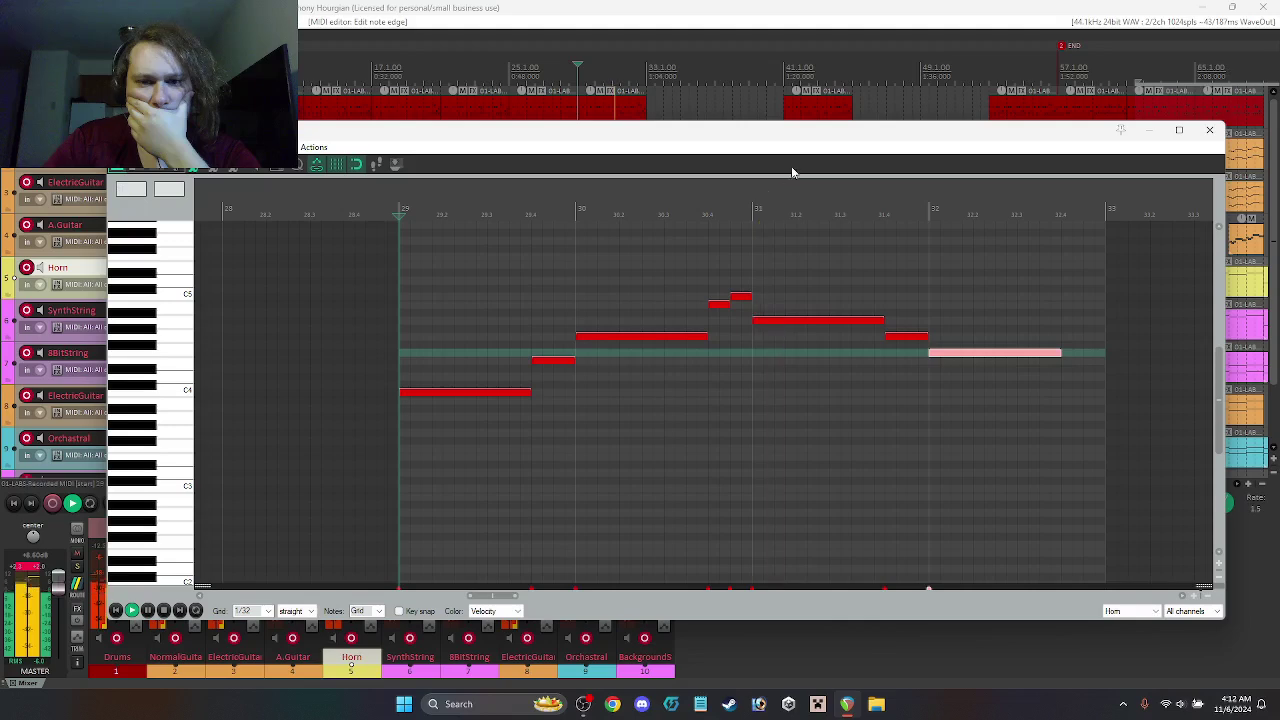
{"action": "key", "text": "space"}
Step: Lower the last Horn note at bar 32 to E4, listen to the phrase, and close the MIDI editor
{"action": "left_click_drag", "start_coordinate": [958, 360], "coordinate": [960, 370]}
{"action": "key", "text": "space"}
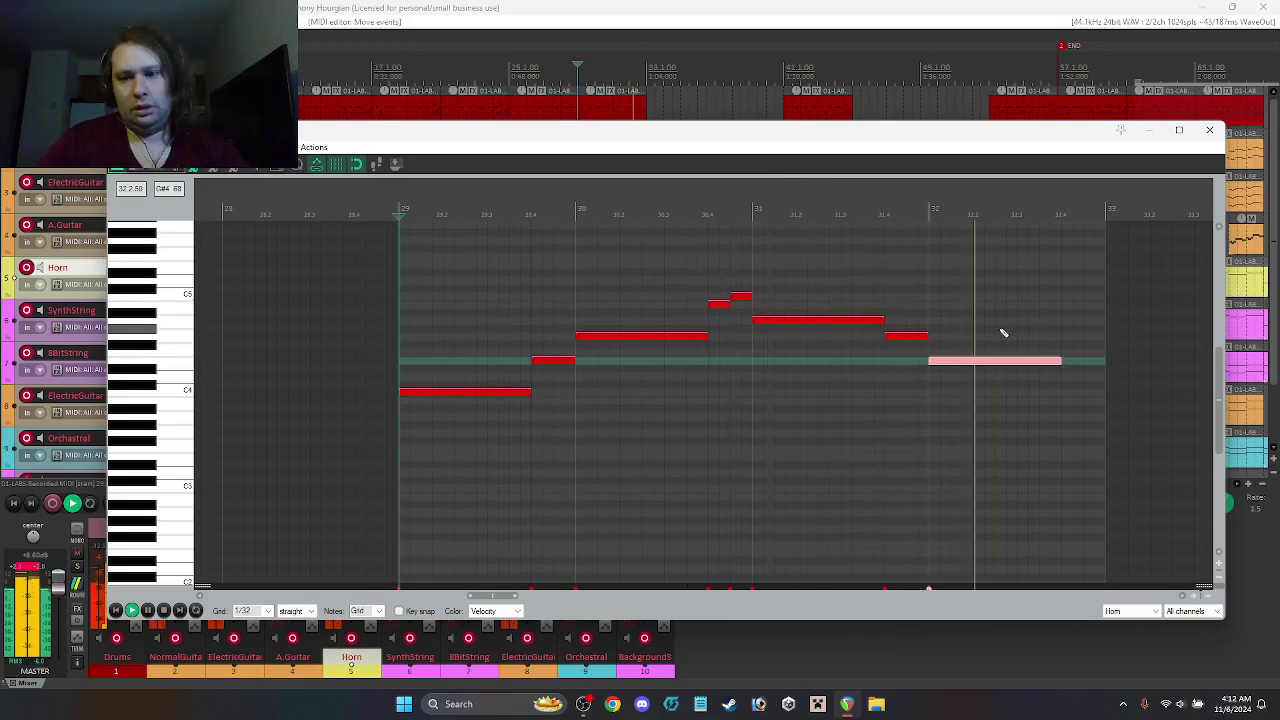
{"action": "key", "text": "space"}
{"action": "left_click", "coordinate": [1209, 130]}
Step: Copy the Horn item at bar 29 to the SynthString and 8BitString tracks, doubling the 8BitString notes one octave lower
{"action": "left_click_drag", "start_coordinate": [612, 285], "coordinate": [607, 362]}
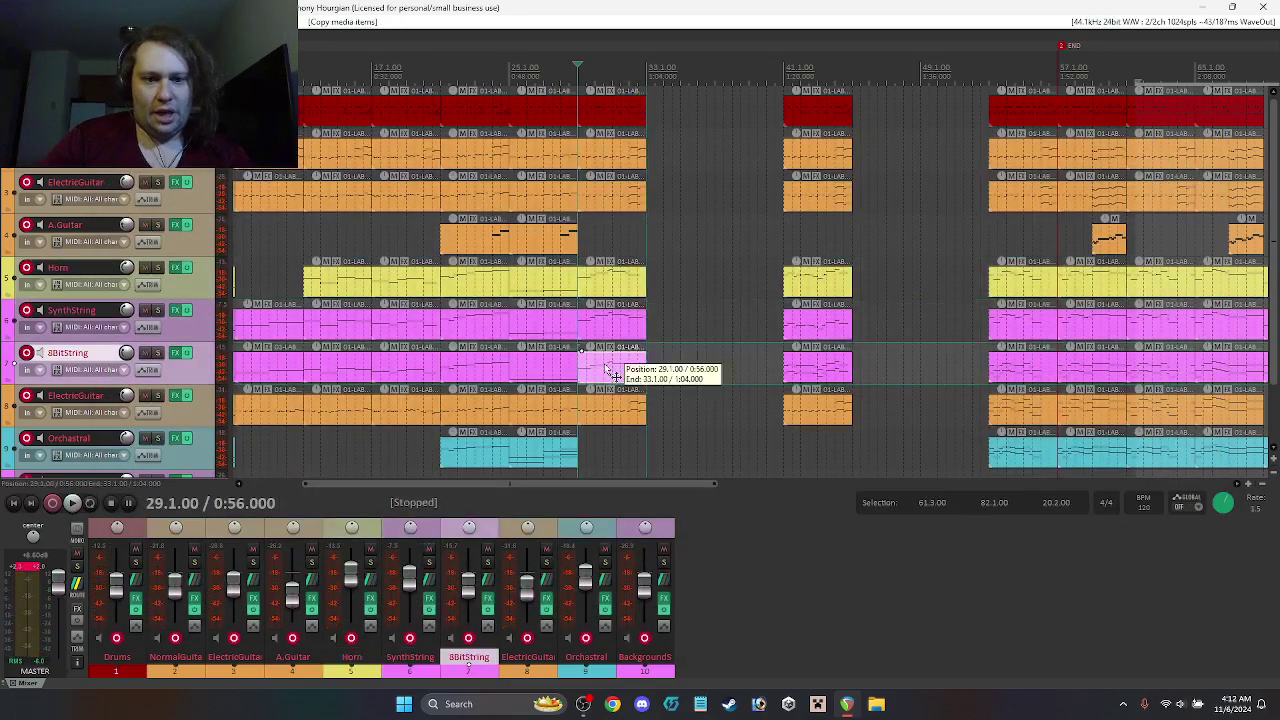
{"action": "double_click", "coordinate": [607, 362]}
{"action": "right_click", "coordinate": [471, 291]}
{"action": "left_click", "coordinate": [510, 360]}
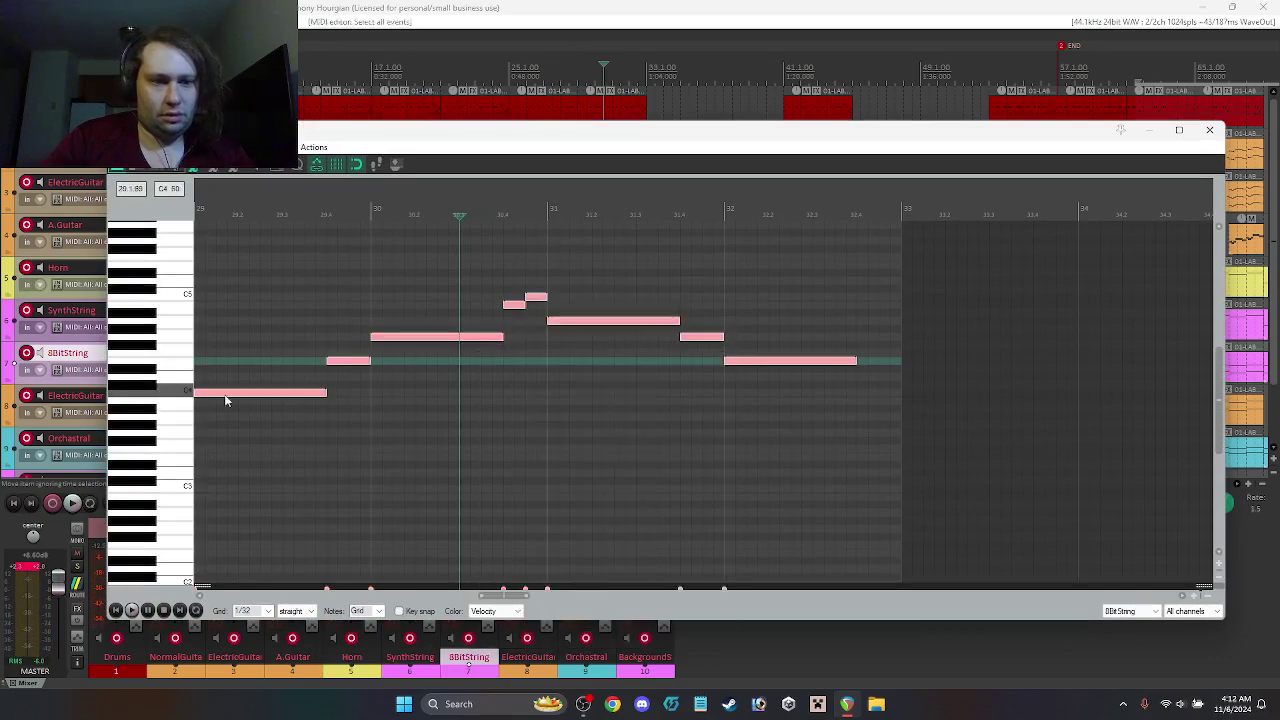
{"action": "left_click_drag", "start_coordinate": [222, 394], "coordinate": [220, 489]}
{"action": "key", "text": "space"}
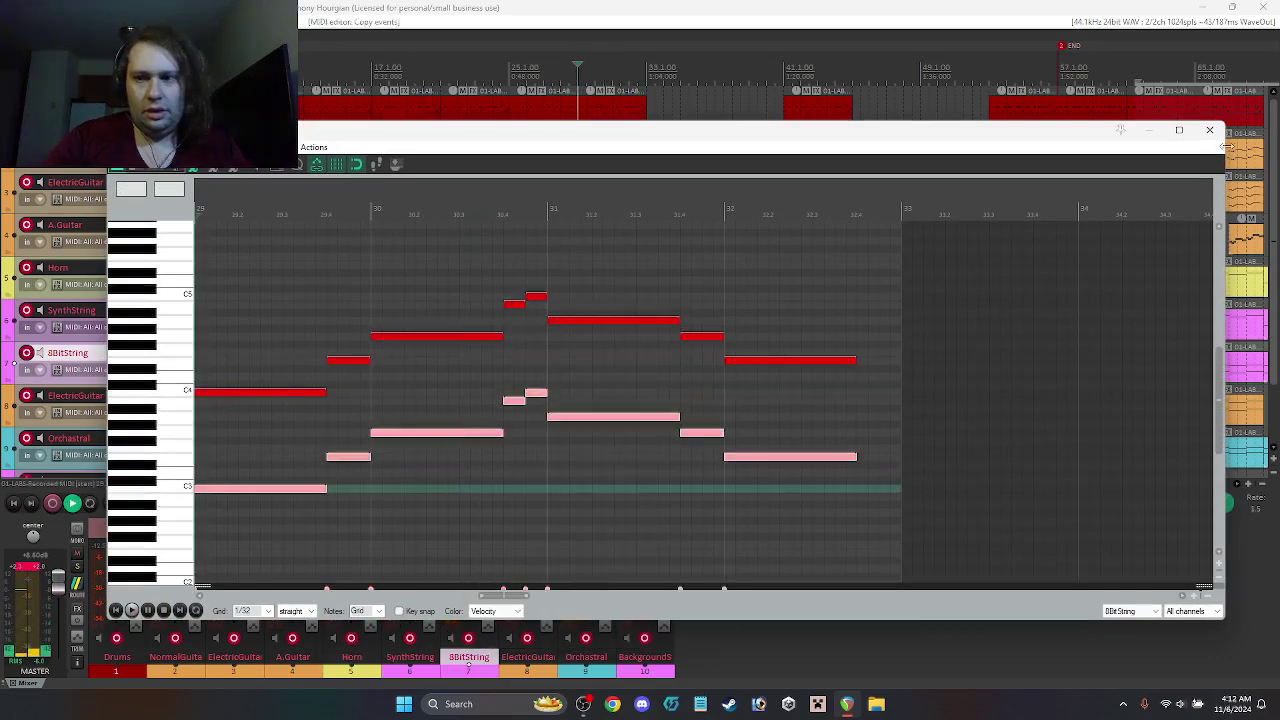
{"action": "left_click", "coordinate": [1209, 130]}
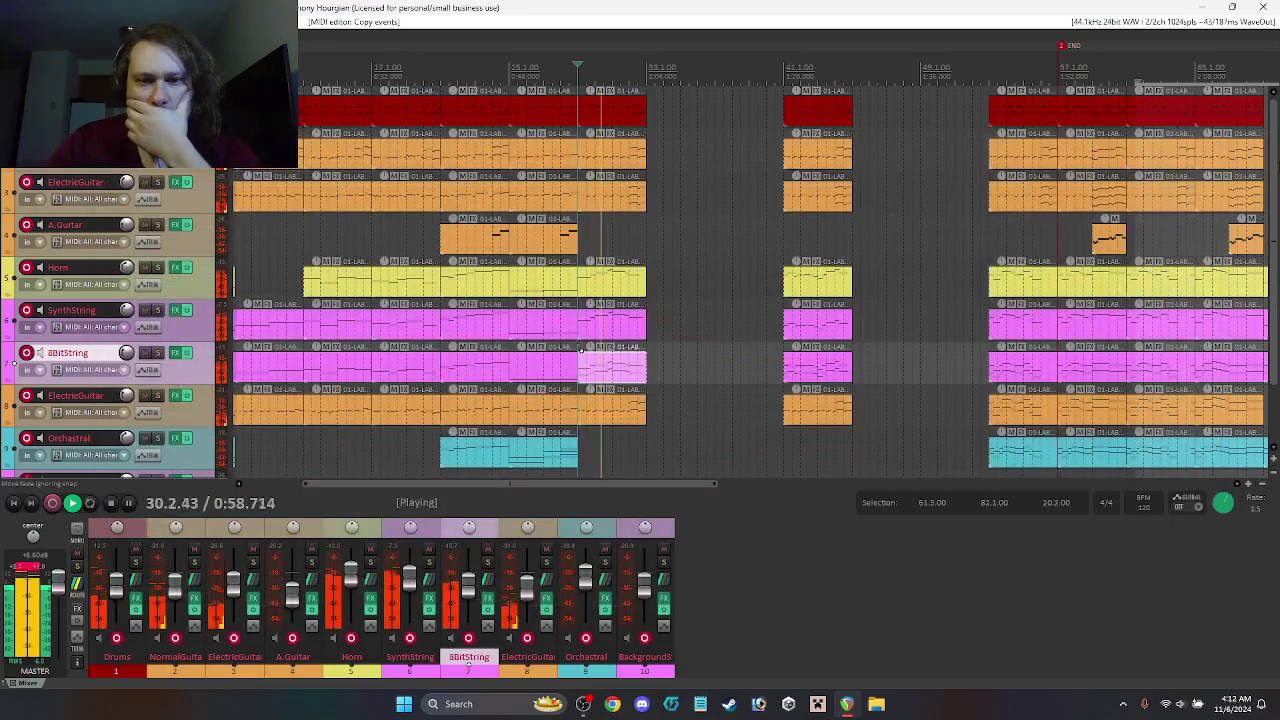
{"action": "scroll", "coordinate": [828, 355], "scroll_direction": "down", "scroll_amount": 2}
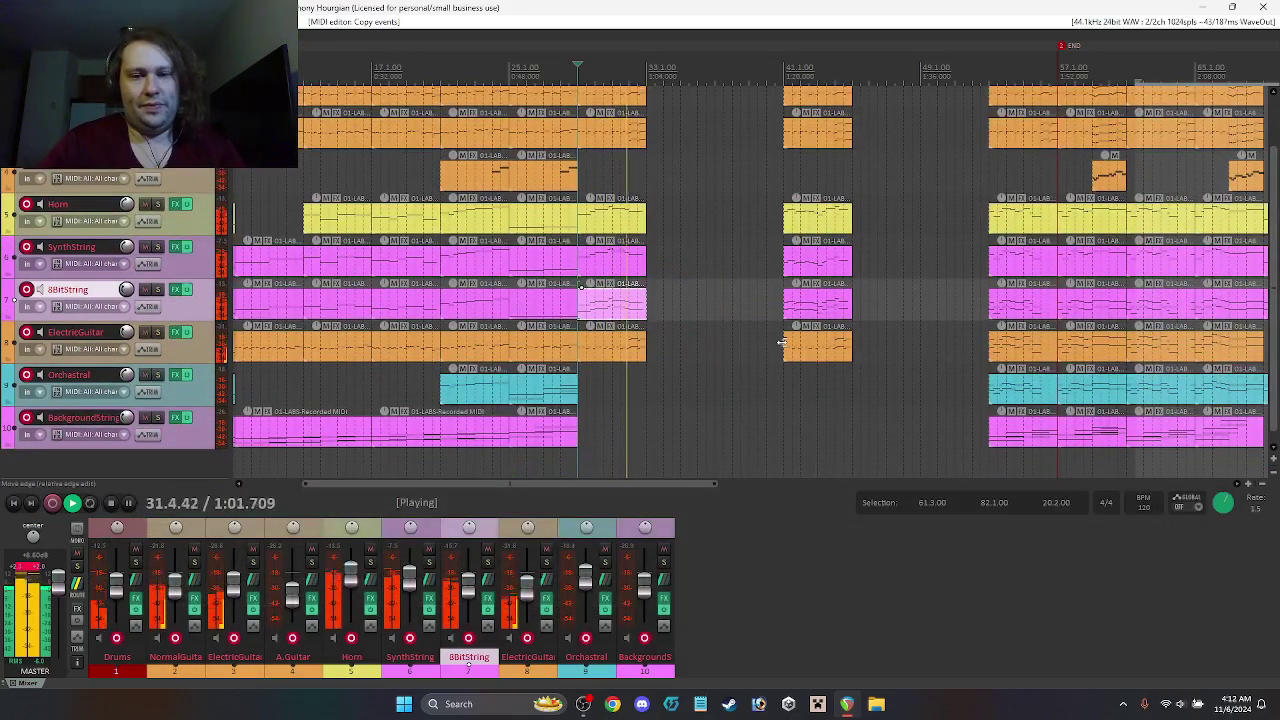
{"action": "key", "text": "space"}
Step: Copy the BackgroundString item just before bar 29 to bar 29 and inspect the copy's sustained notes
{"action": "left_click", "coordinate": [548, 440]}
{"action": "left_click_drag", "start_coordinate": [548, 440], "coordinate": [628, 444]}
{"action": "double_click", "coordinate": [628, 444]}
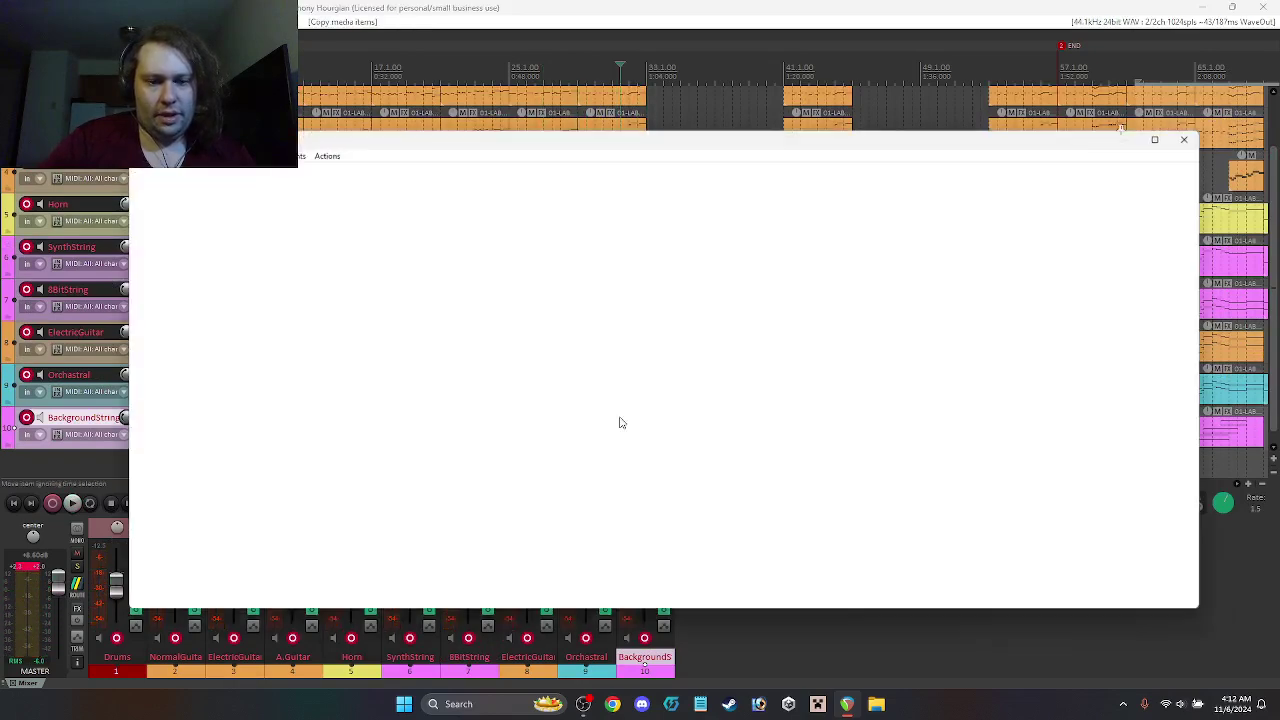
{"action": "left_click_drag", "start_coordinate": [677, 137], "coordinate": [734, 103]}
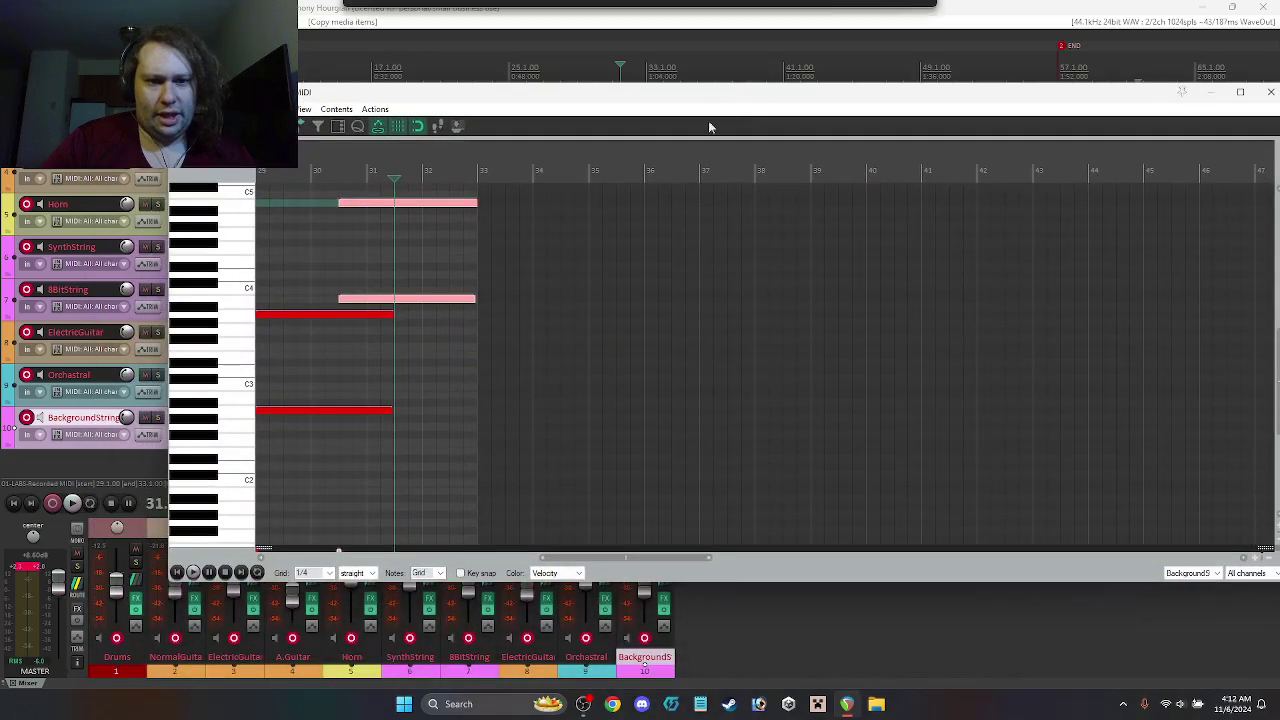
{"action": "left_click", "coordinate": [366, 316]}
{"action": "left_click", "coordinate": [376, 413], "text": "ctrl"}
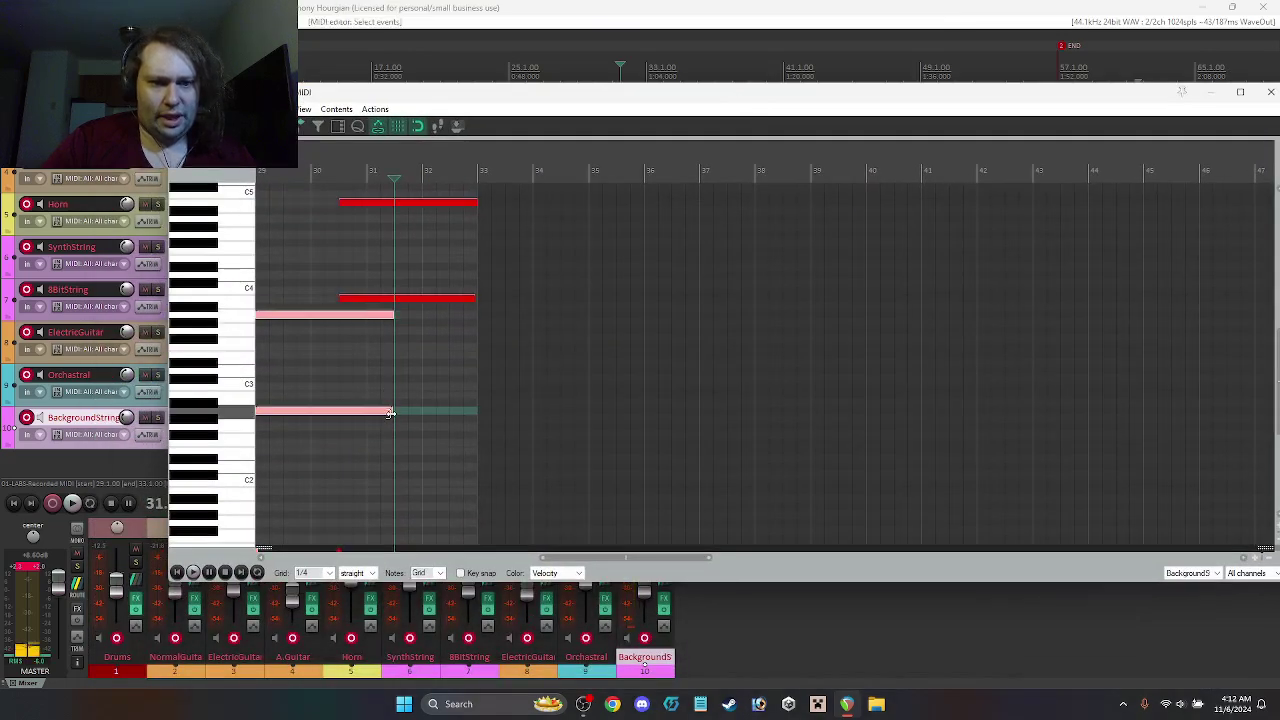
{"action": "key", "text": "Escape"}
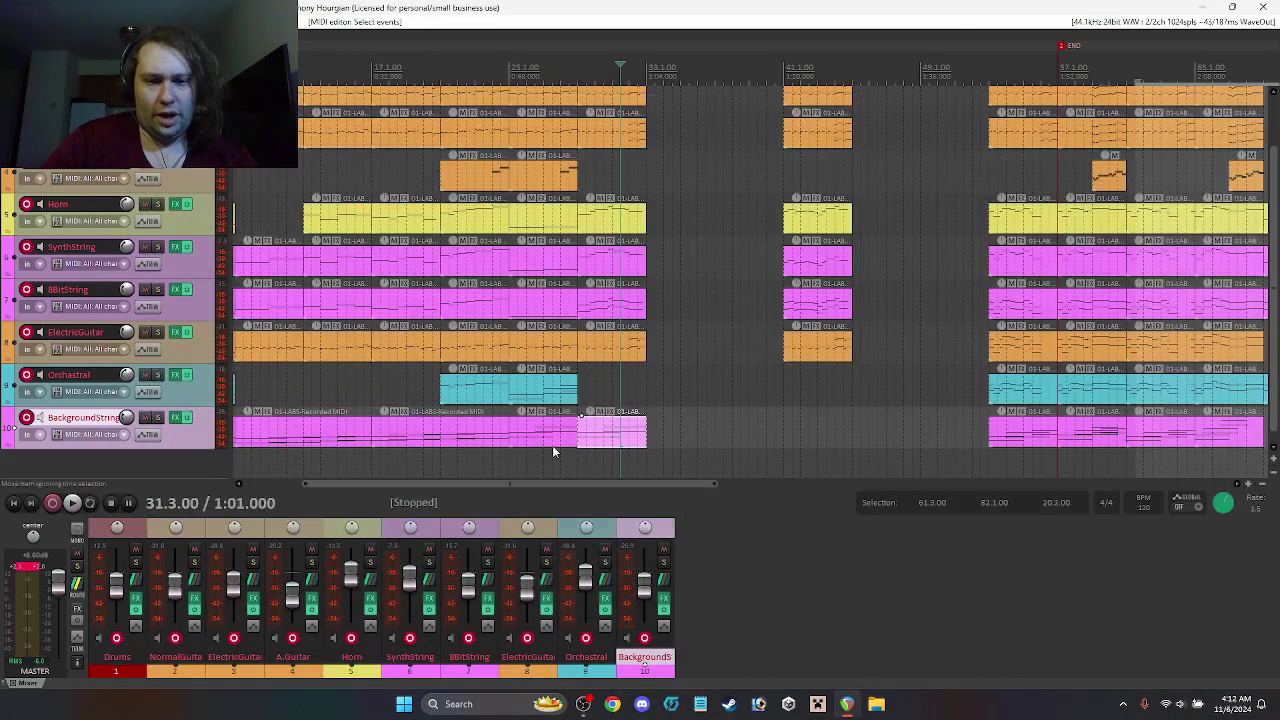
Step: Extend the BackgroundString item at bar 29 to bar 37 and lower its B4 and B3 notes to D4 and D3
{"action": "left_click_drag", "start_coordinate": [646, 432], "coordinate": [714, 432]}
{"action": "double_click", "coordinate": [645, 432]}
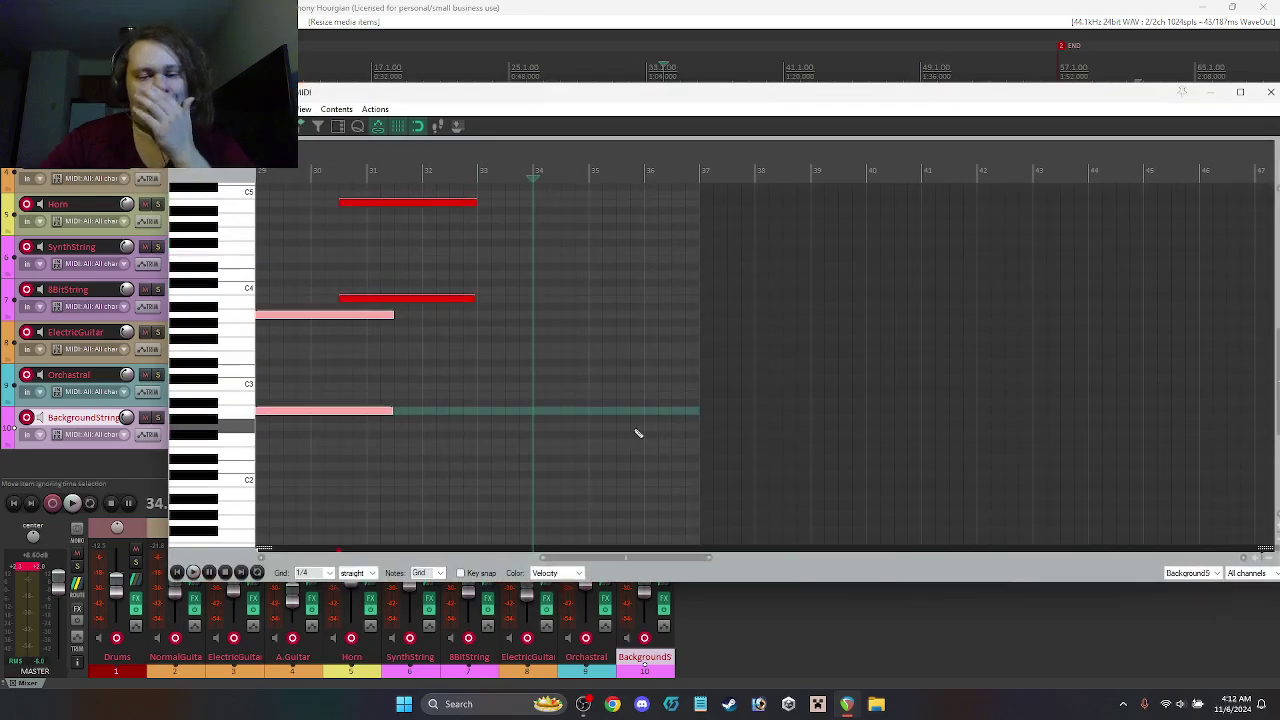
{"action": "left_click", "coordinate": [399, 299]}
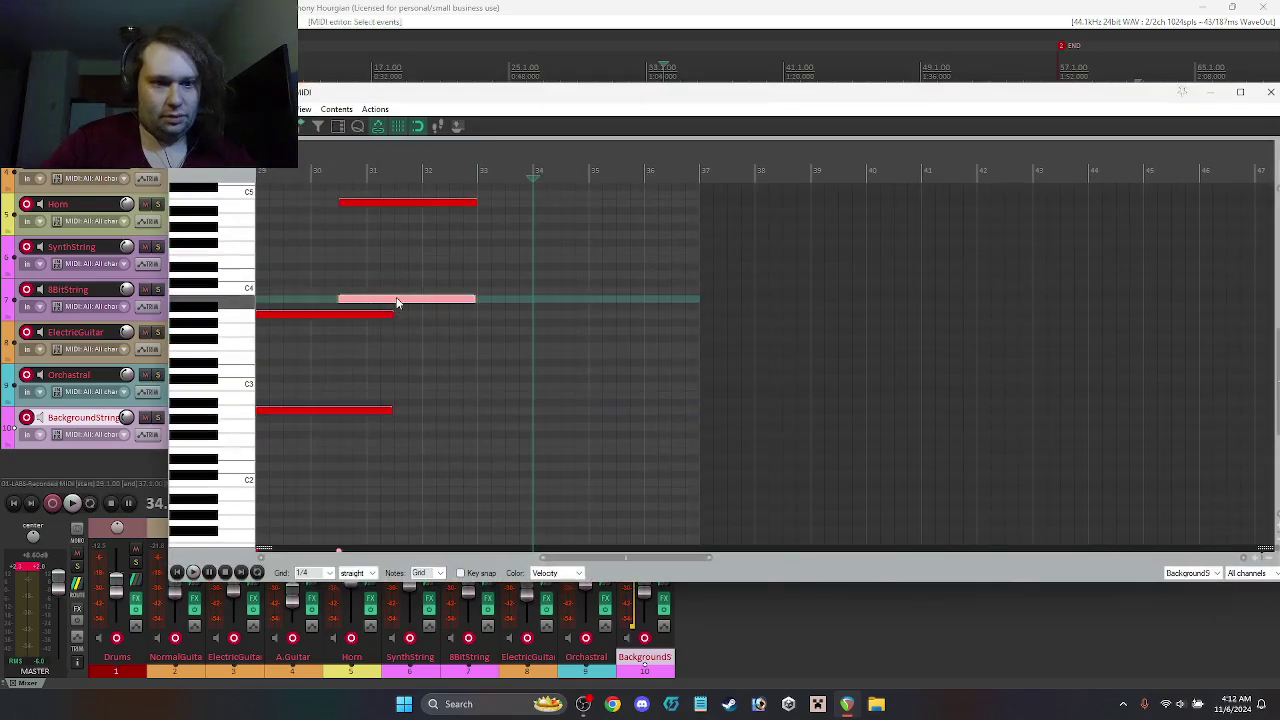
{"action": "left_click", "coordinate": [393, 205], "text": "ctrl"}
{"action": "left_click_drag", "start_coordinate": [391, 206], "coordinate": [419, 282]}
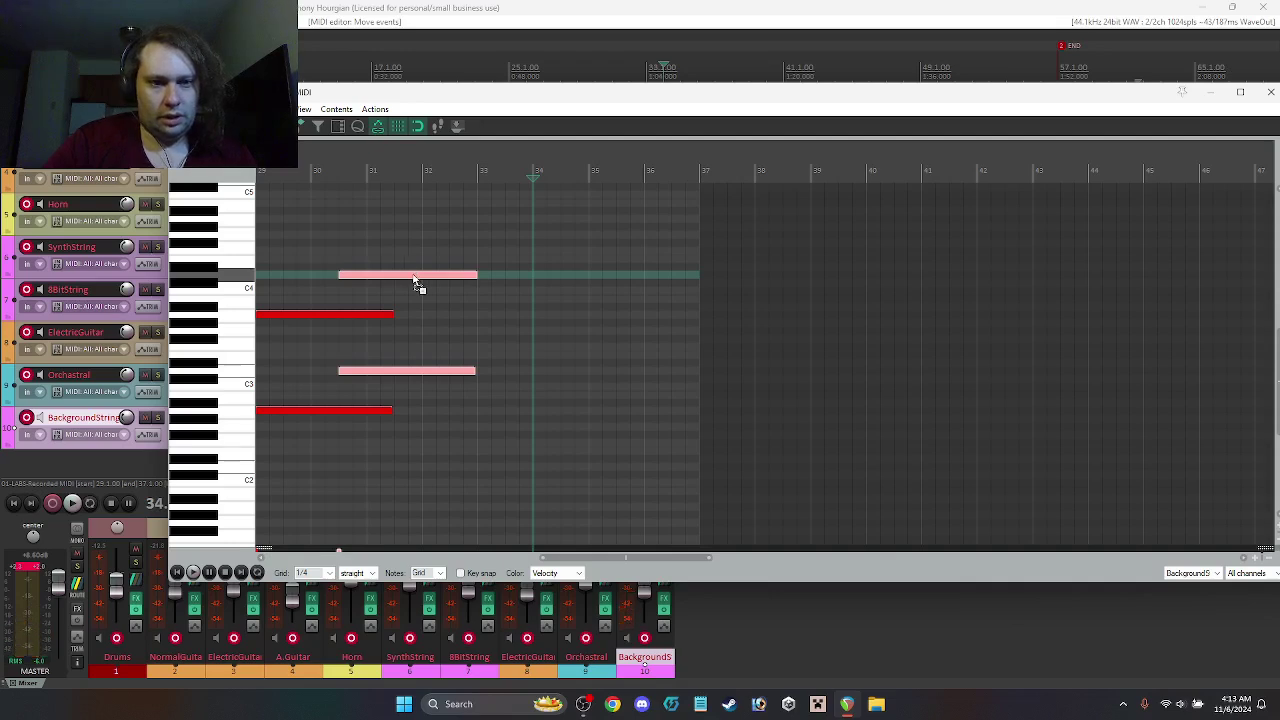
Step: Copy the D4/D3 pair to mid-bar 32 as B3/B2 and to mid-bar 34 as E4/E3, and listen to the chords
{"action": "left_click_drag", "start_coordinate": [415, 281], "coordinate": [521, 306], "text": "ctrl"}
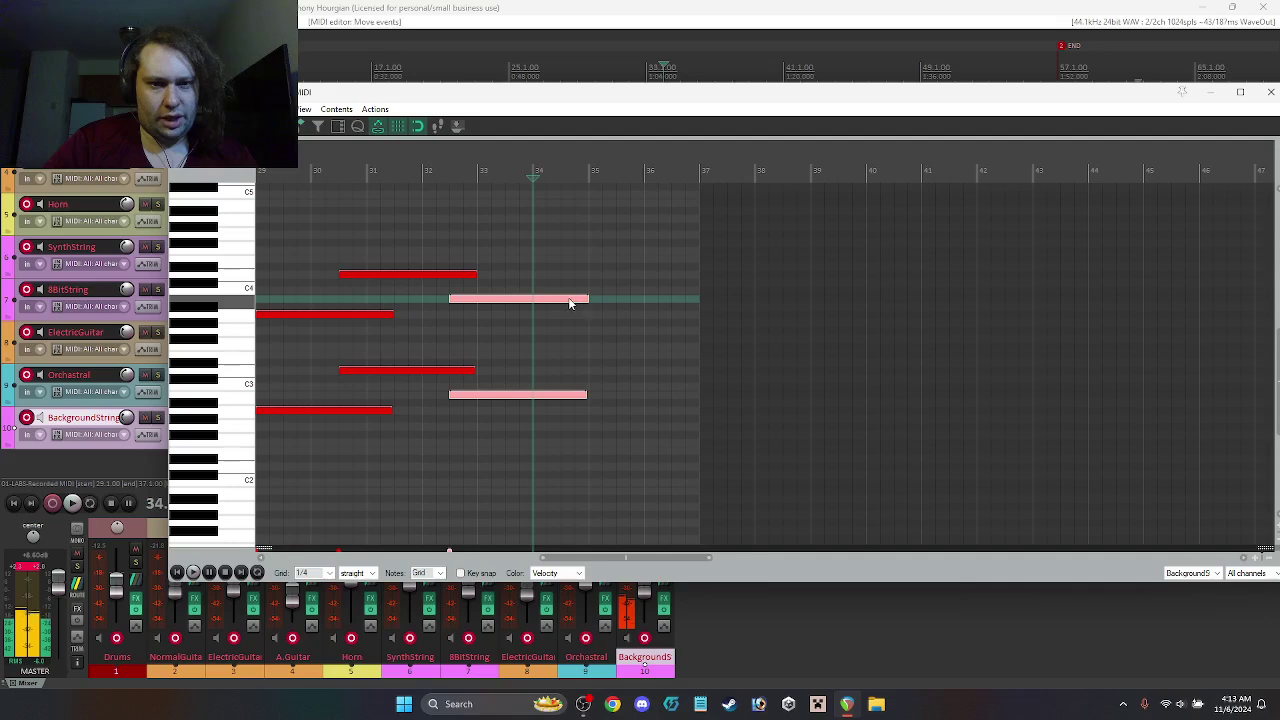
{"action": "left_click_drag", "start_coordinate": [551, 305], "coordinate": [668, 265], "text": "ctrl"}
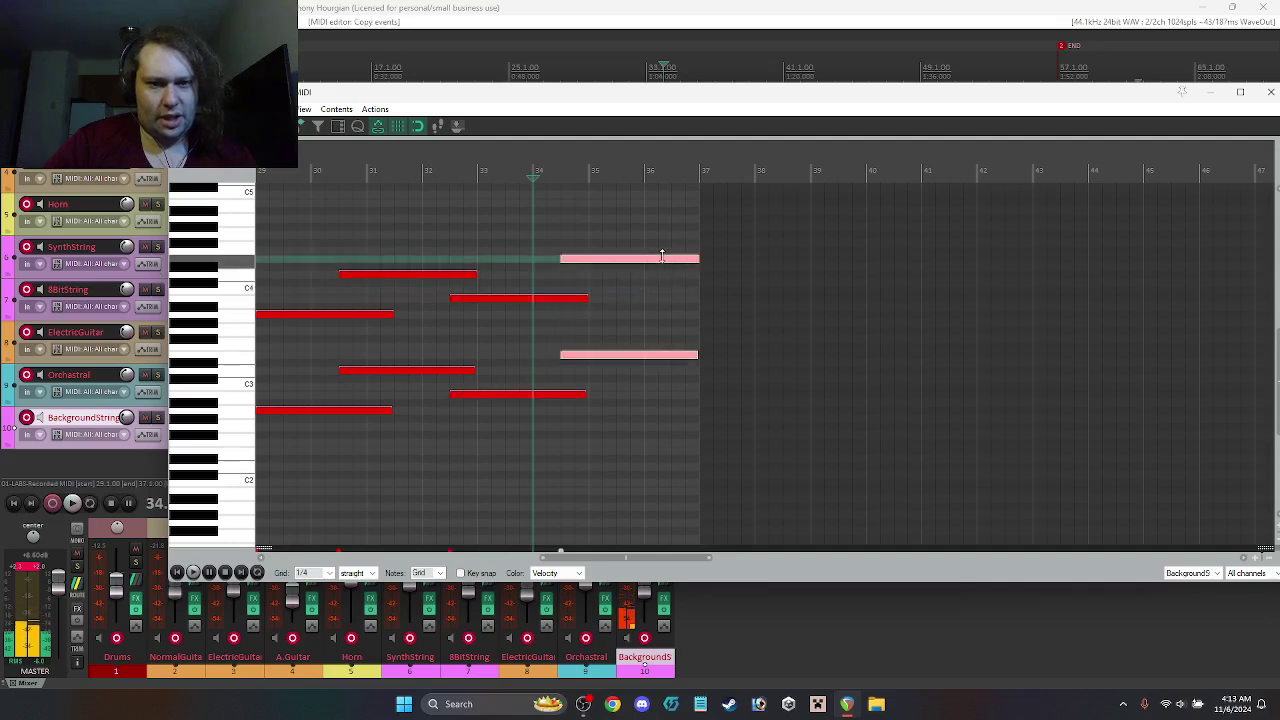
{"action": "key", "text": "space"}
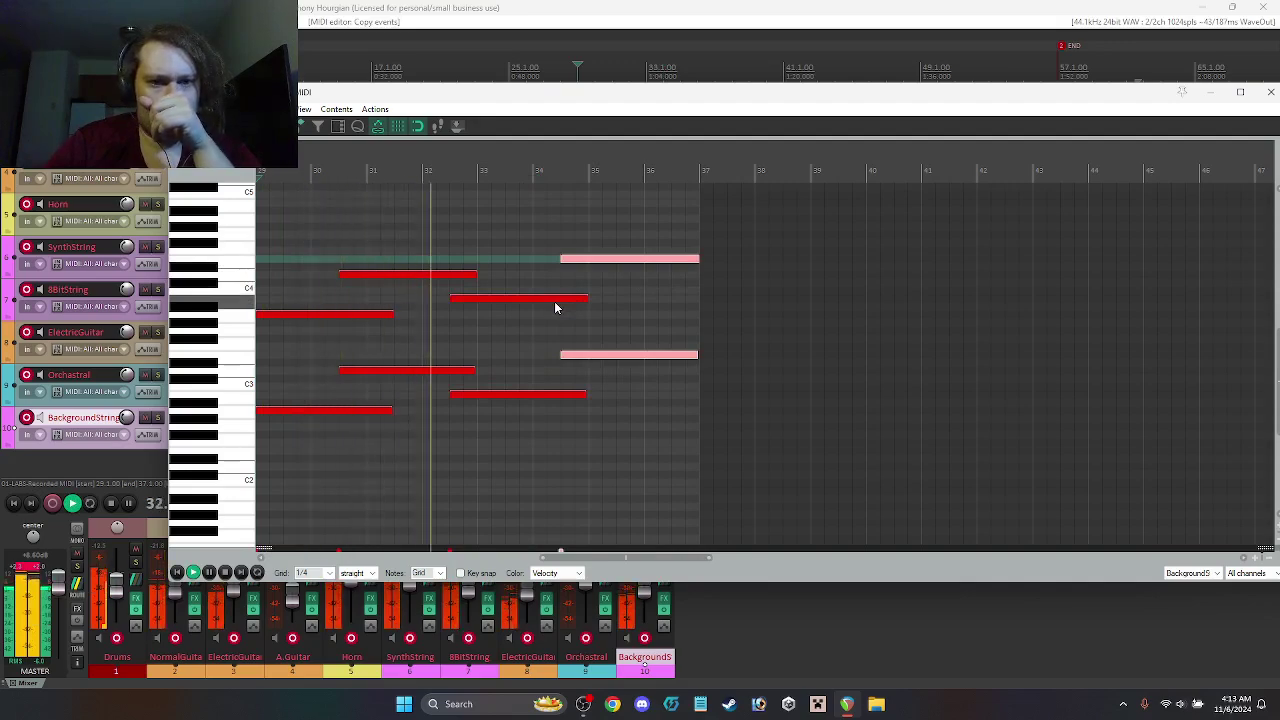
{"action": "key", "text": "space"}
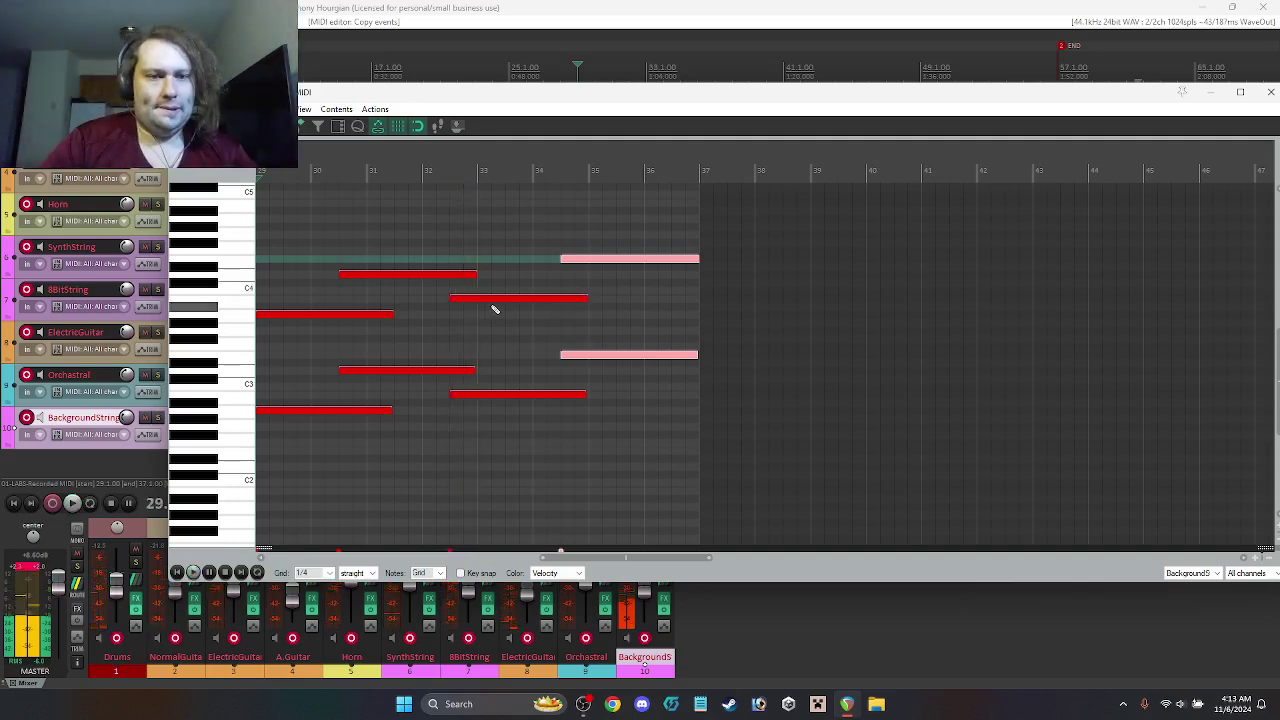
Step: Move the B3/B2 pair half a bar forward to start at bar 33, close the MIDI editor and play the section
{"action": "left_click_drag", "start_coordinate": [480, 383], "coordinate": [483, 400]}
{"action": "left_click", "coordinate": [485, 398]}
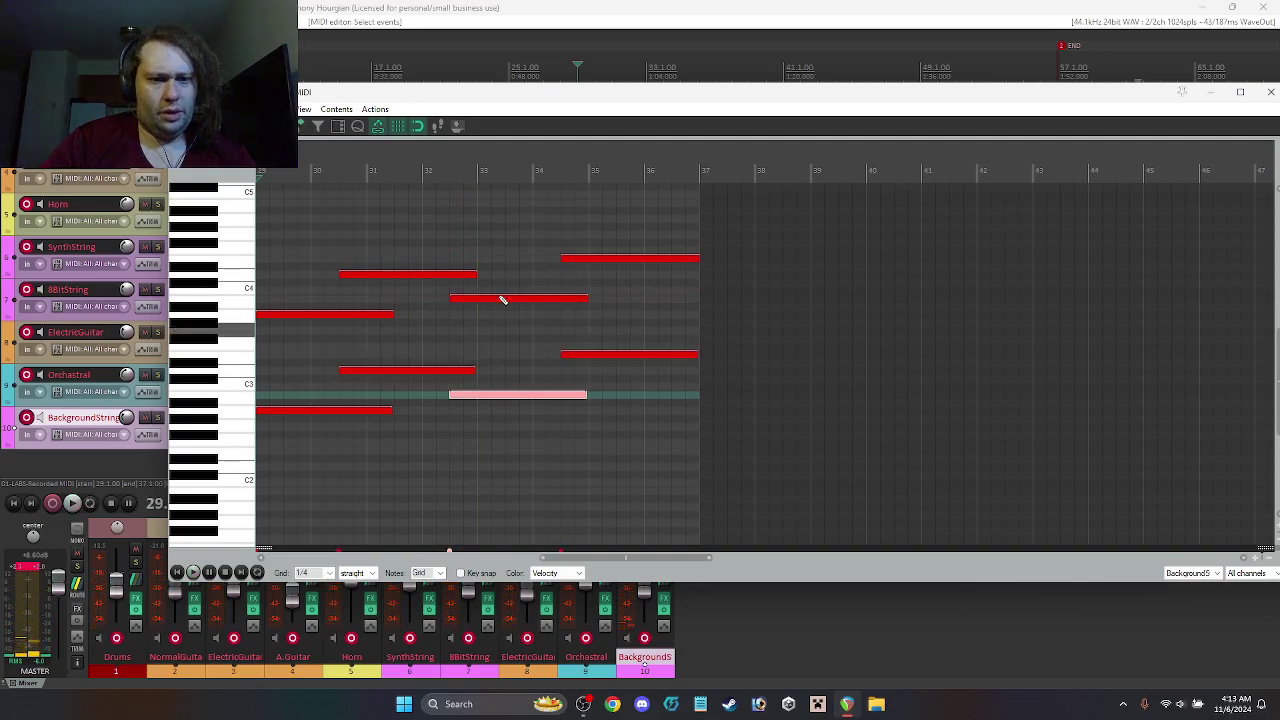
{"action": "left_click", "coordinate": [485, 303], "text": "ctrl"}
{"action": "left_click_drag", "start_coordinate": [523, 307], "coordinate": [535, 307]}
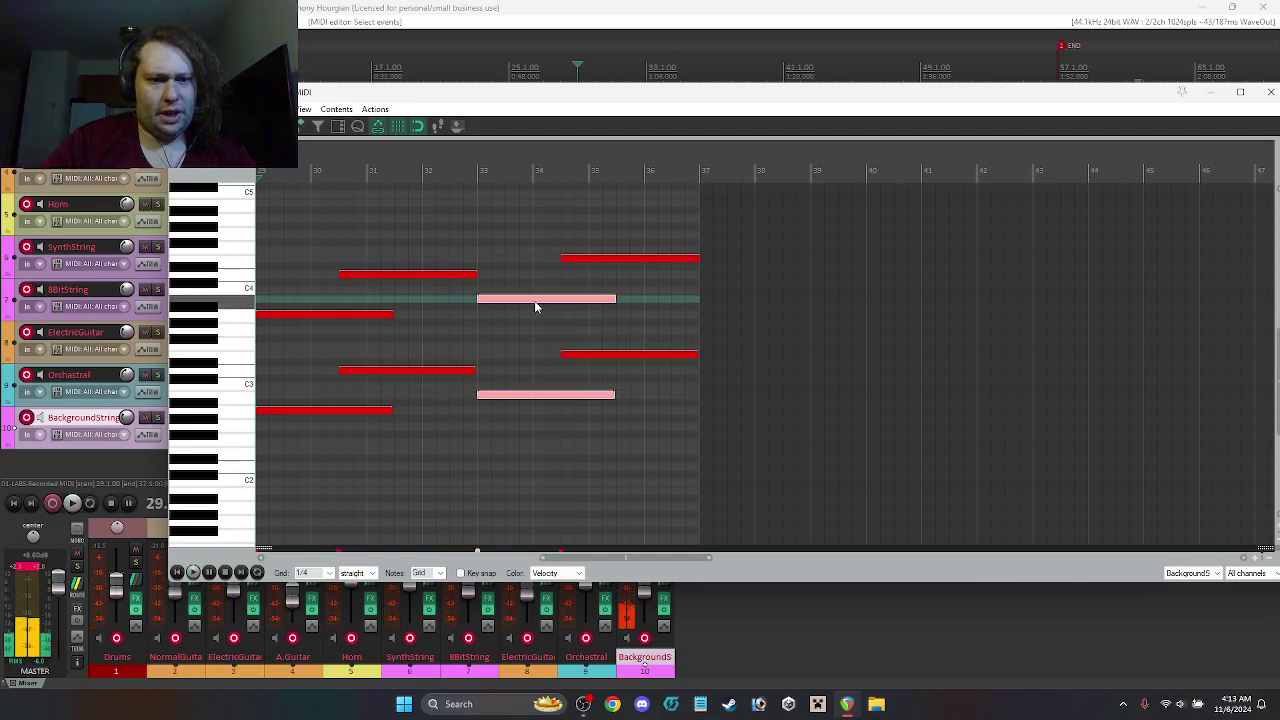
{"action": "left_click", "coordinate": [1271, 92]}
{"action": "key", "text": "space"}
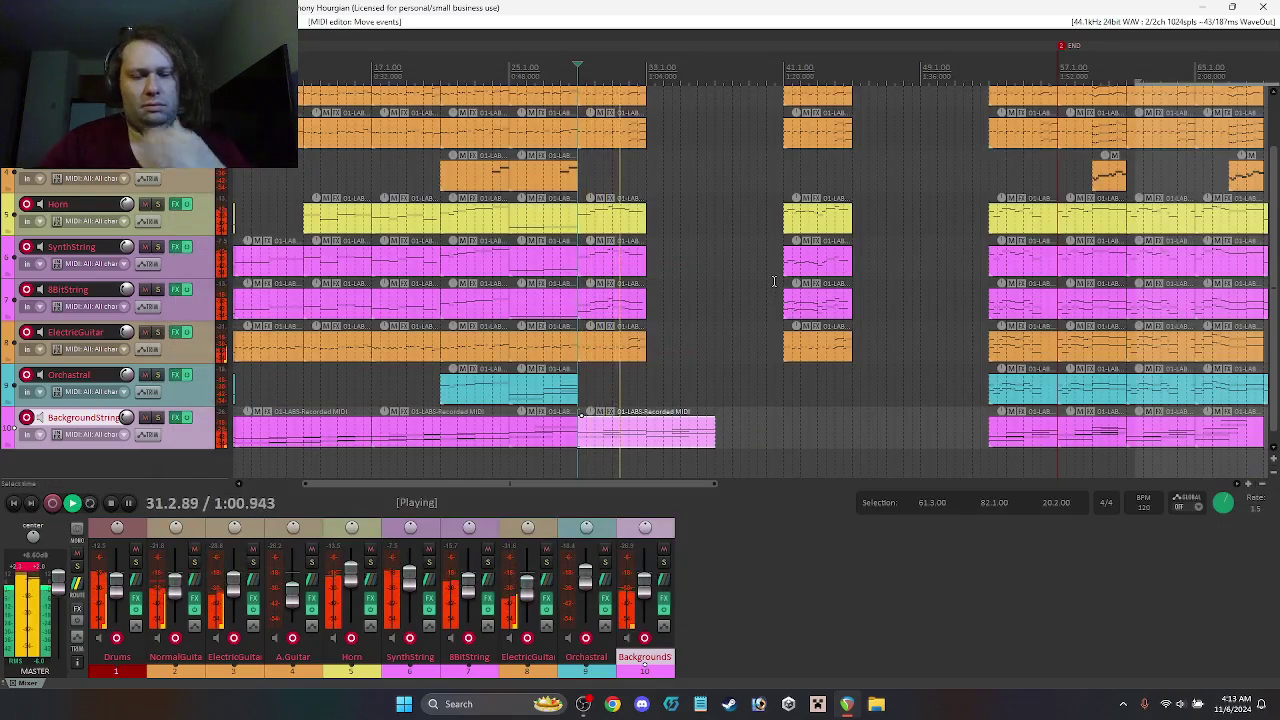
{"action": "key", "text": "space"}
Step: Try a copy of the BackgroundString item on the Orchastral track at bar 29, listen to it, and delete the copy
{"action": "left_click_drag", "start_coordinate": [613, 433], "coordinate": [641, 399]}
{"action": "key", "text": "space"}
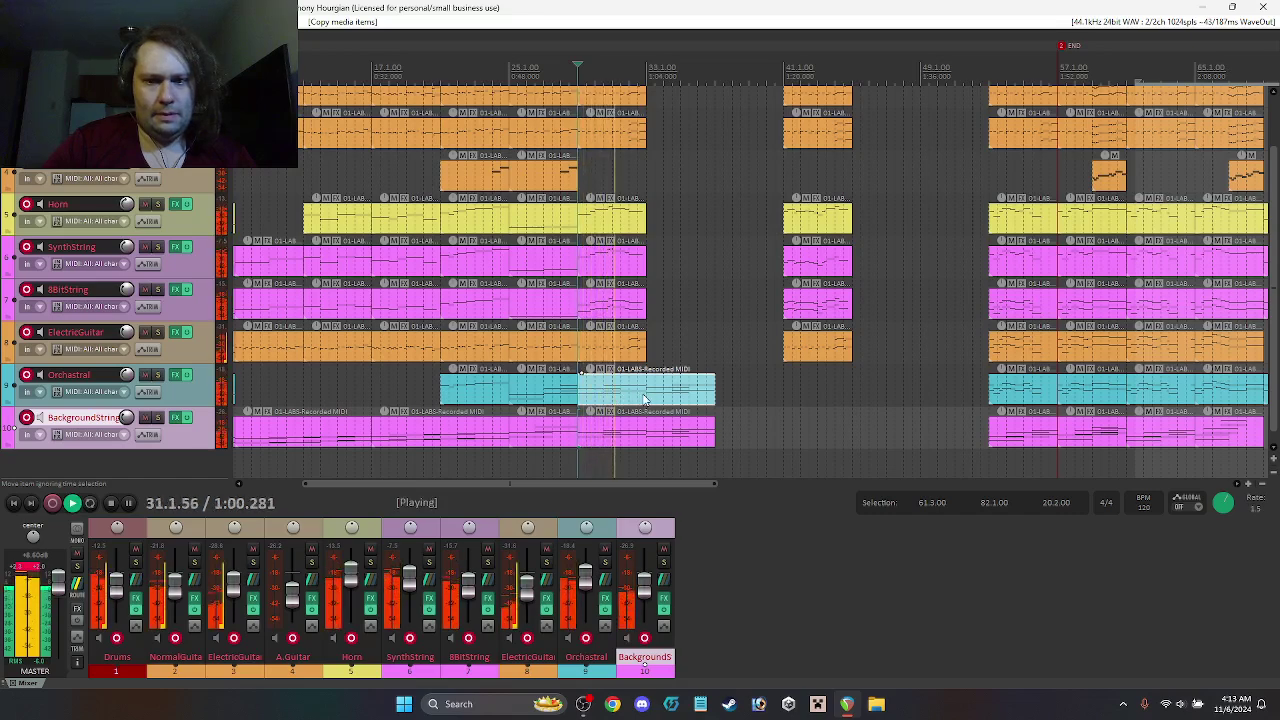
{"action": "key", "text": "space"}
{"action": "left_click", "coordinate": [639, 406]}
{"action": "key", "text": "Delete"}
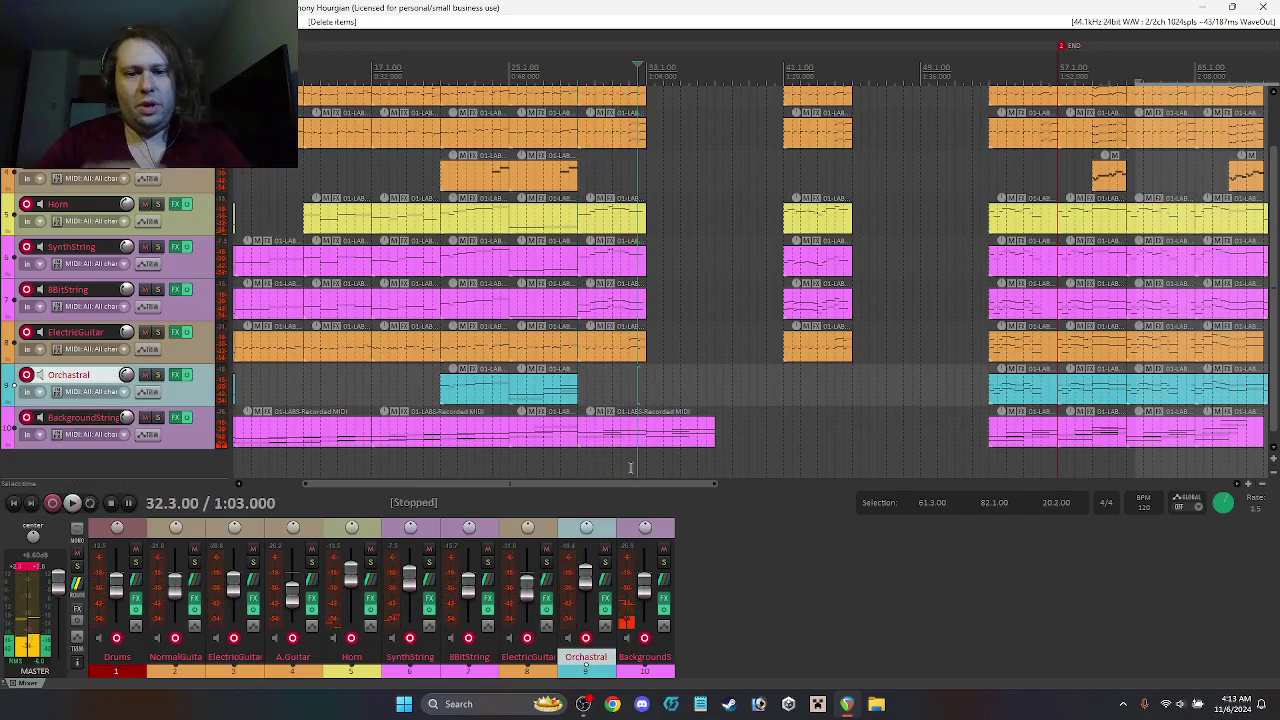
Step: Play the arrangement from the start through the reworked section at bar 29
{"action": "left_click_drag", "start_coordinate": [611, 486], "coordinate": [534, 483]}
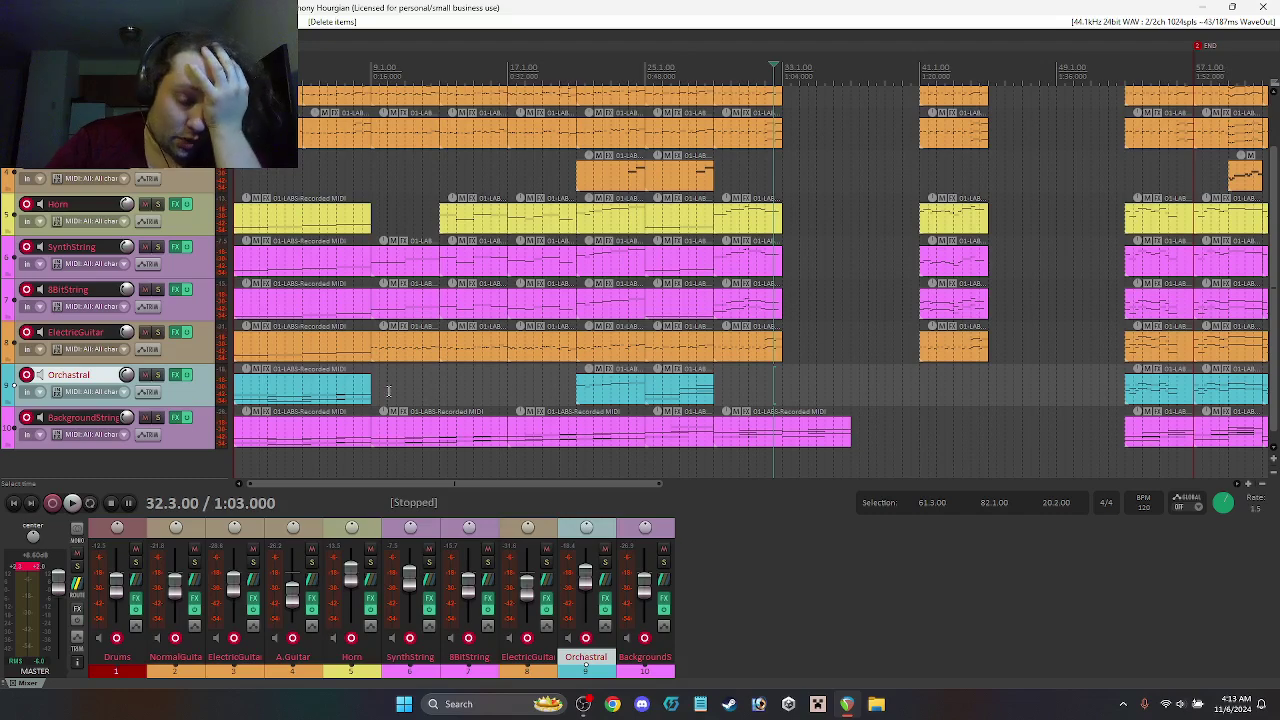
{"action": "key", "text": "Home"}
{"action": "key", "text": "space"}
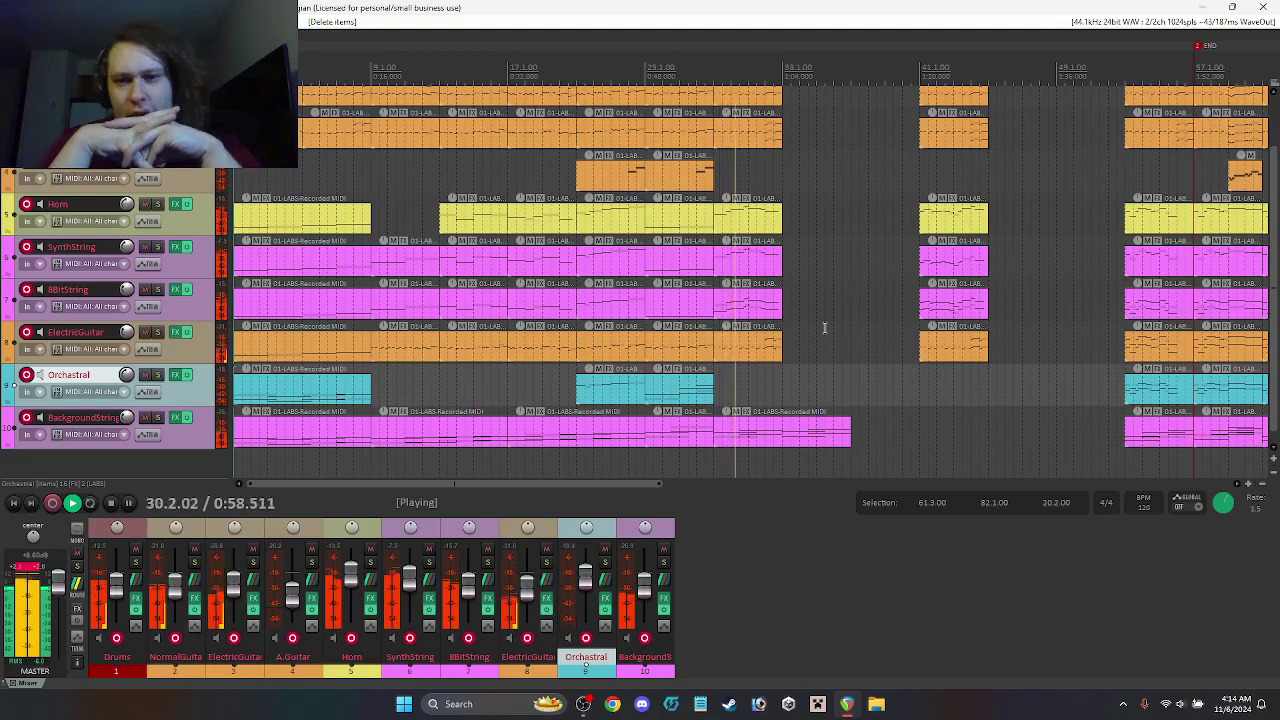
{"action": "key", "text": "space"}
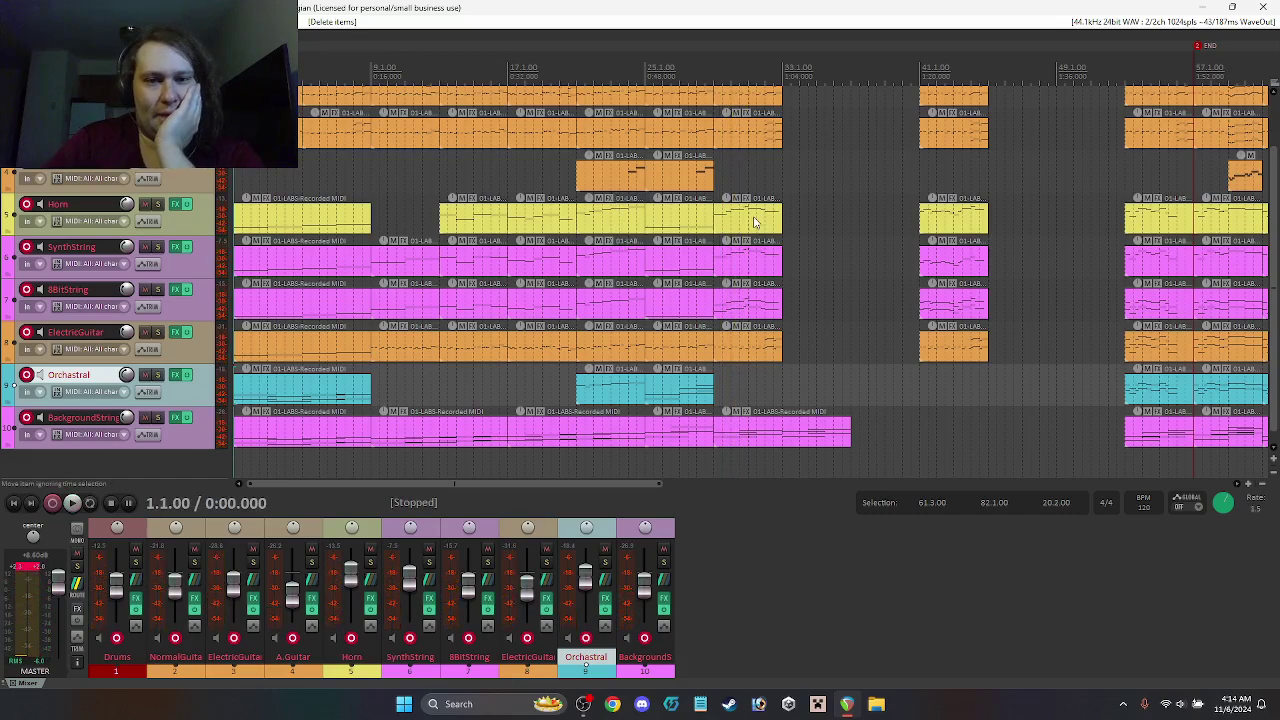
Step: Open the Horn item at bar 29 and lower its first note to F3 and its second note to B3
{"action": "left_click", "coordinate": [742, 298]}
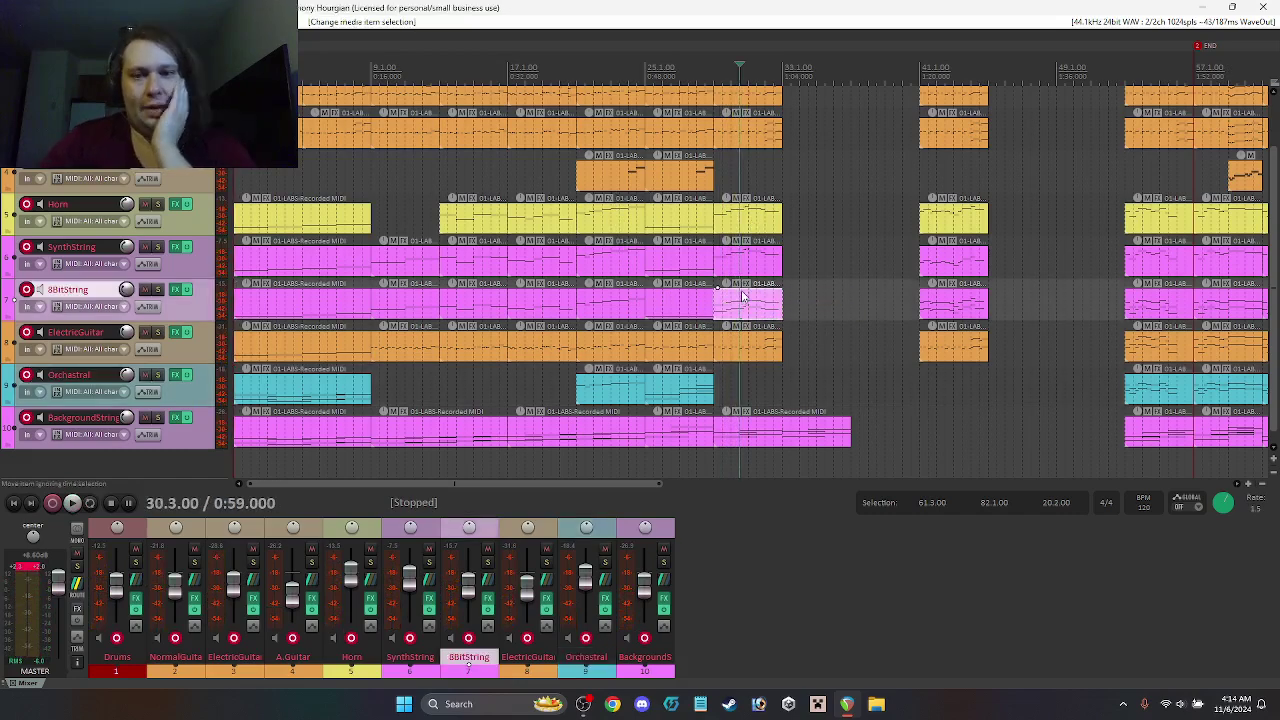
{"action": "double_click", "coordinate": [740, 217]}
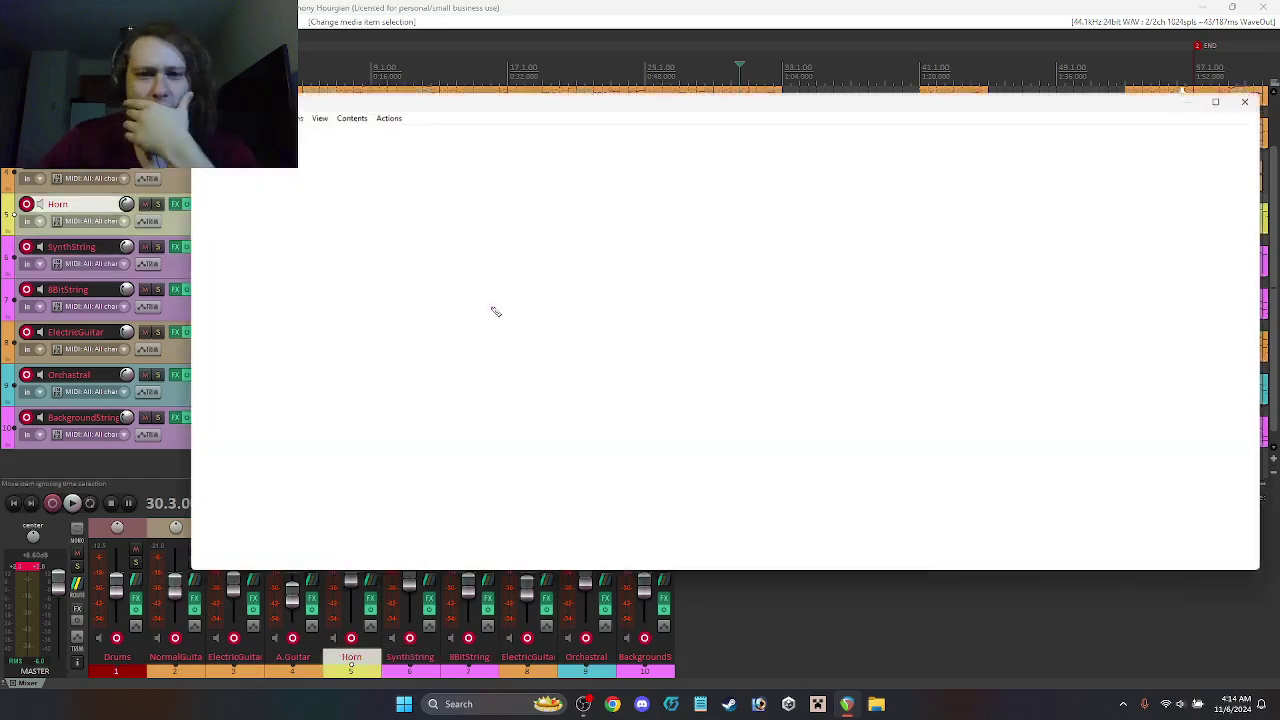
{"action": "left_click_drag", "start_coordinate": [517, 355], "coordinate": [517, 411]}
{"action": "left_click_drag", "start_coordinate": [607, 321], "coordinate": [610, 362]}
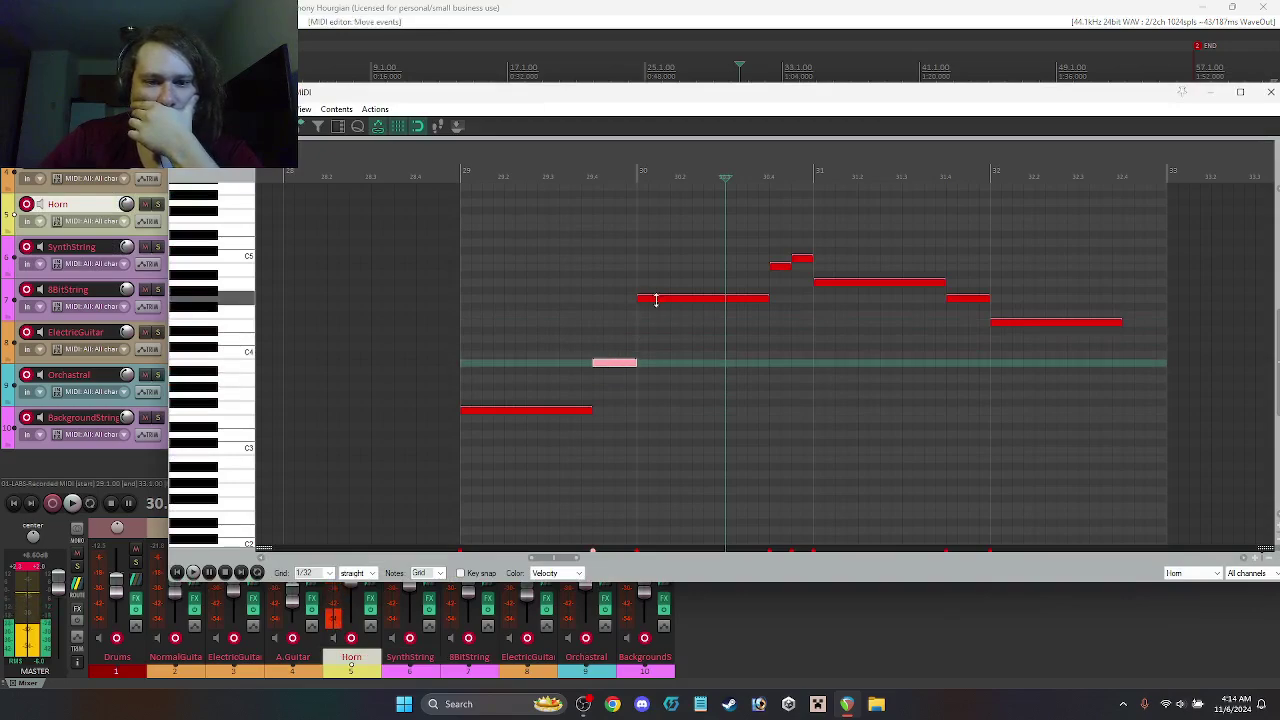
{"action": "left_click", "coordinate": [663, 302]}
{"action": "left_click_drag", "start_coordinate": [620, 323], "coordinate": [635, 361]}
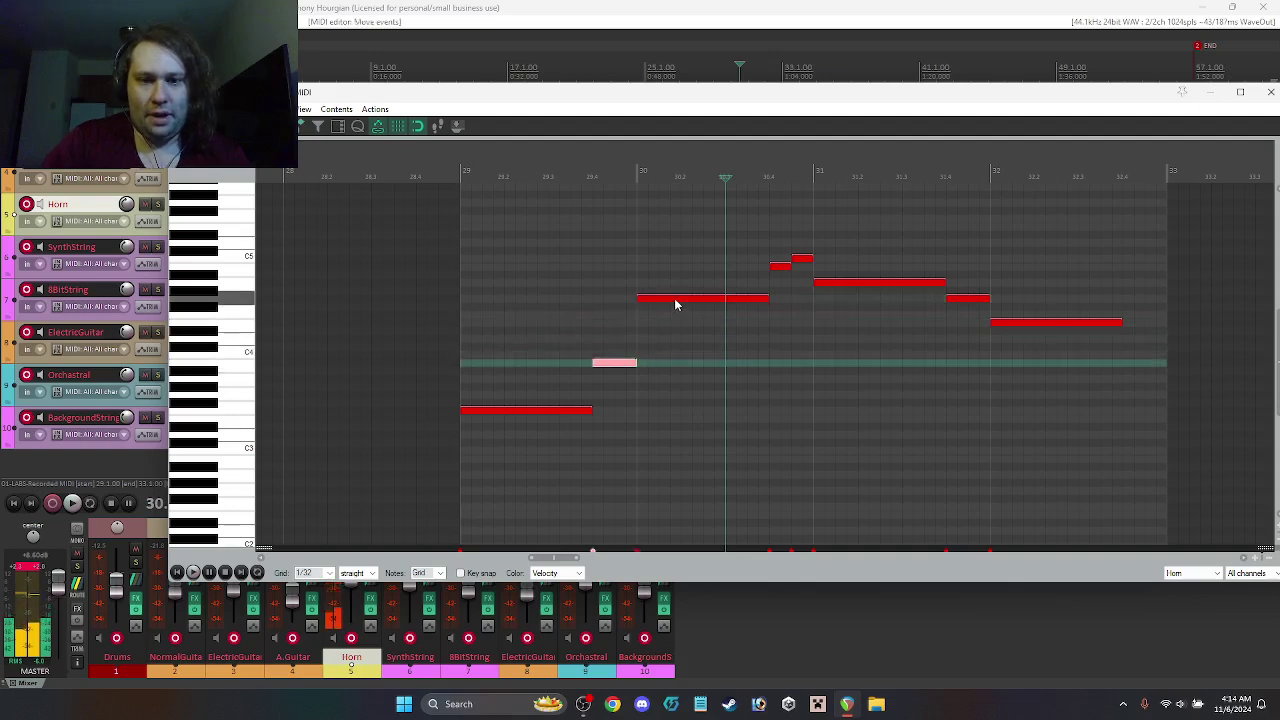
Step: Lower the Horn's long note at bar 30 to D4 and the two short notes before bar 31 to E4 and F4
{"action": "left_click_drag", "start_coordinate": [677, 297], "coordinate": [677, 340]}
{"action": "left_click", "coordinate": [779, 267]}
{"action": "left_click", "coordinate": [803, 259], "text": "ctrl"}
{"action": "left_click_drag", "start_coordinate": [804, 260], "coordinate": [806, 320]}
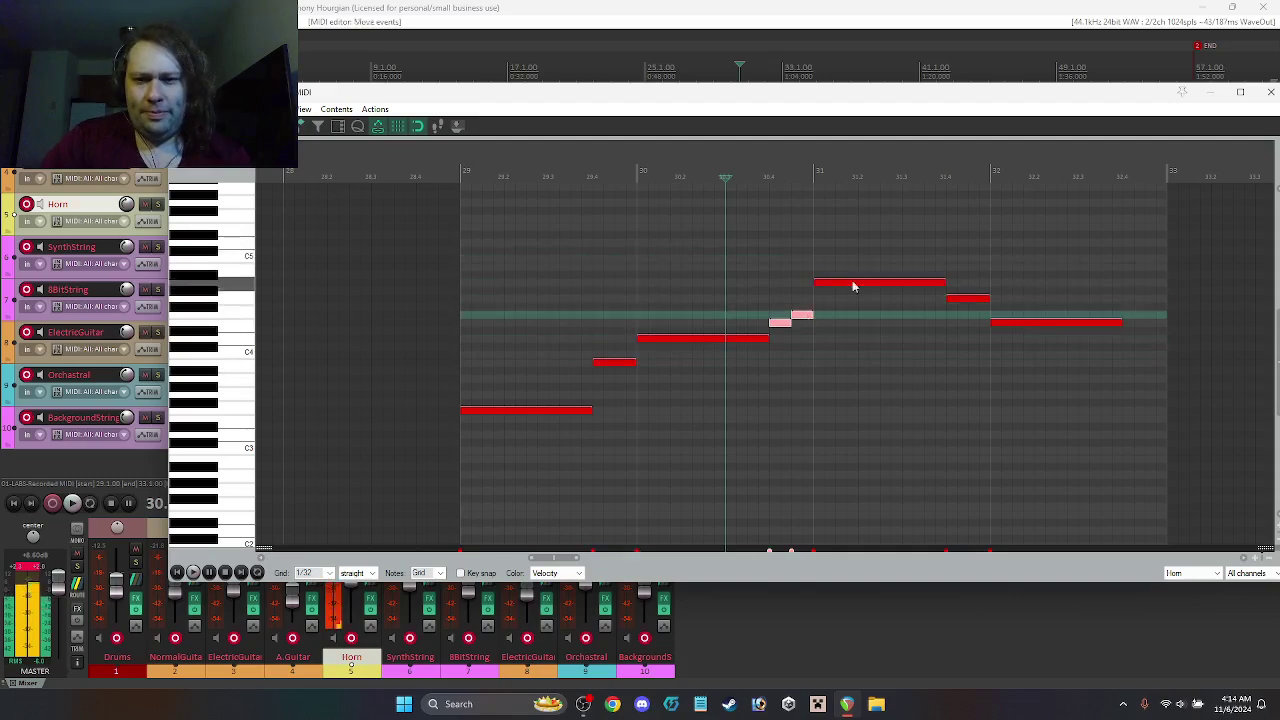
Step: Lower the last three Horn notes from bar 31 together so the first falls on C4, and listen to the phrase
{"action": "left_click", "coordinate": [860, 284]}
{"action": "left_click", "coordinate": [968, 298], "text": "ctrl"}
{"action": "left_click", "coordinate": [1002, 322], "text": "ctrl"}
{"action": "left_click_drag", "start_coordinate": [871, 284], "coordinate": [871, 358]}
{"action": "key", "text": "space"}
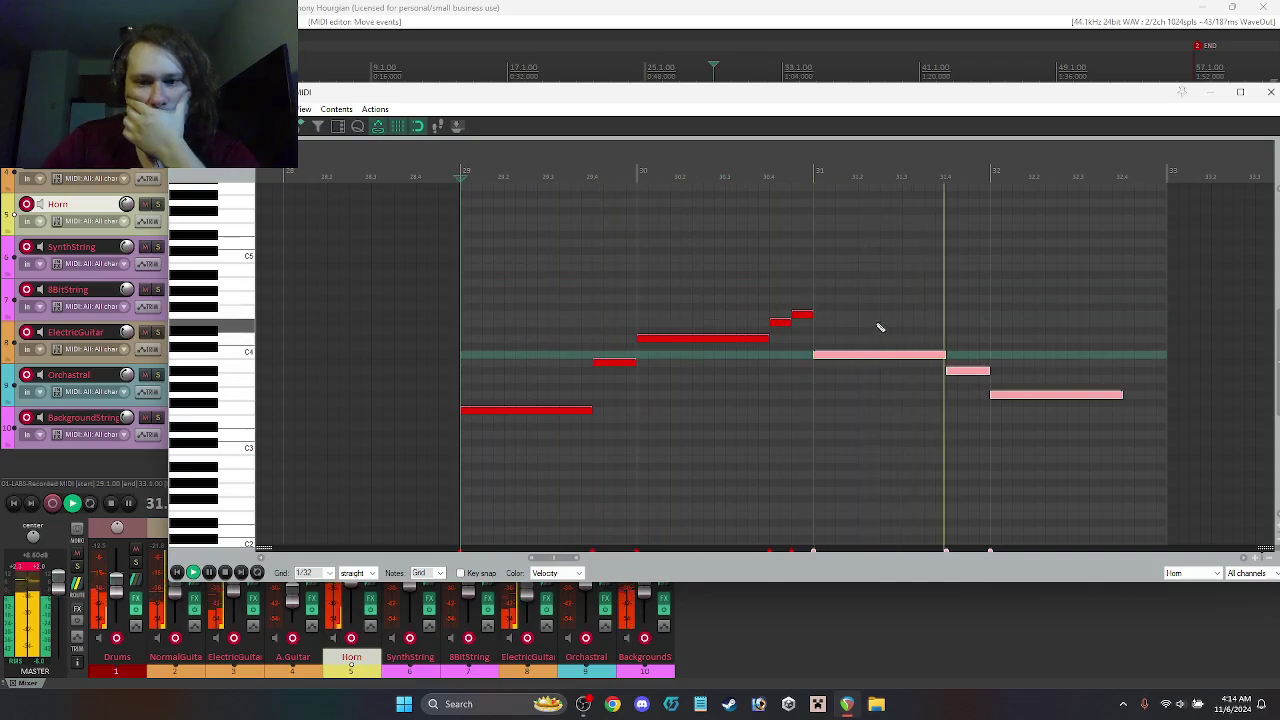
{"action": "key", "text": "space"}
Step: Raise the last three Horn notes four semitones to E4, D4 and B3, listen to the phrase, and close the MIDI editor
{"action": "left_click_drag", "start_coordinate": [844, 355], "coordinate": [849, 333]}
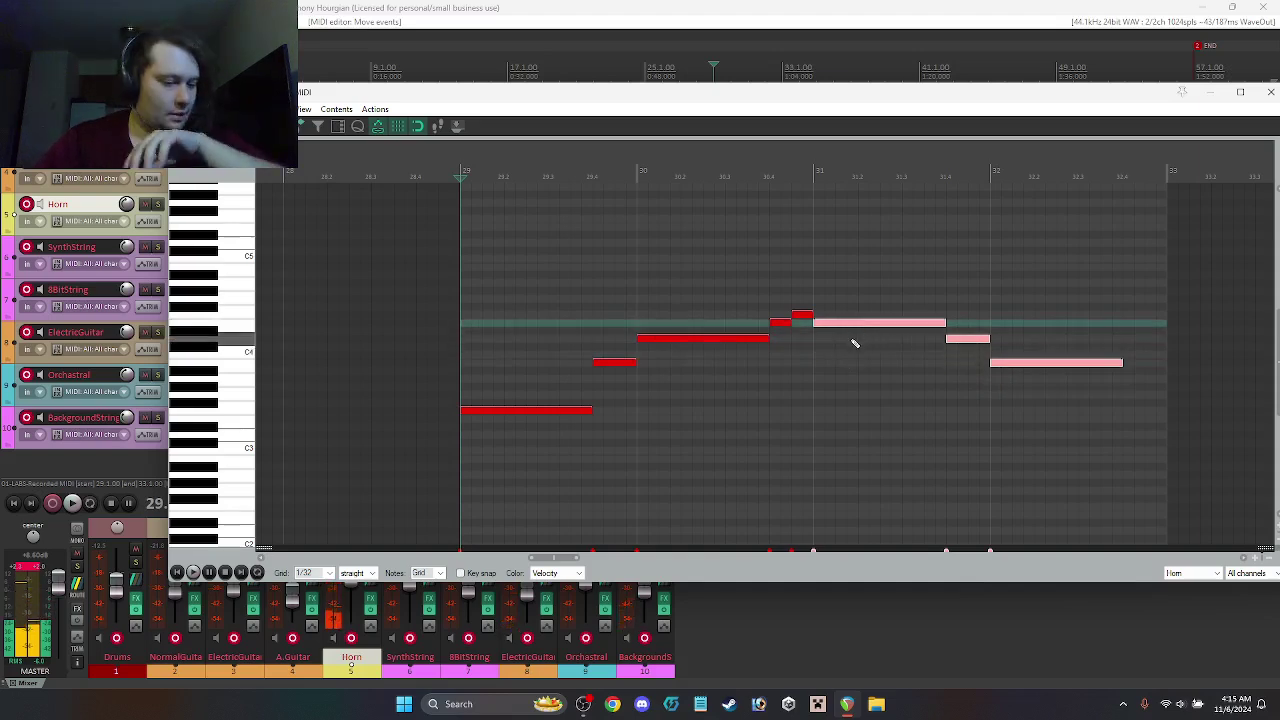
{"action": "key", "text": "space"}
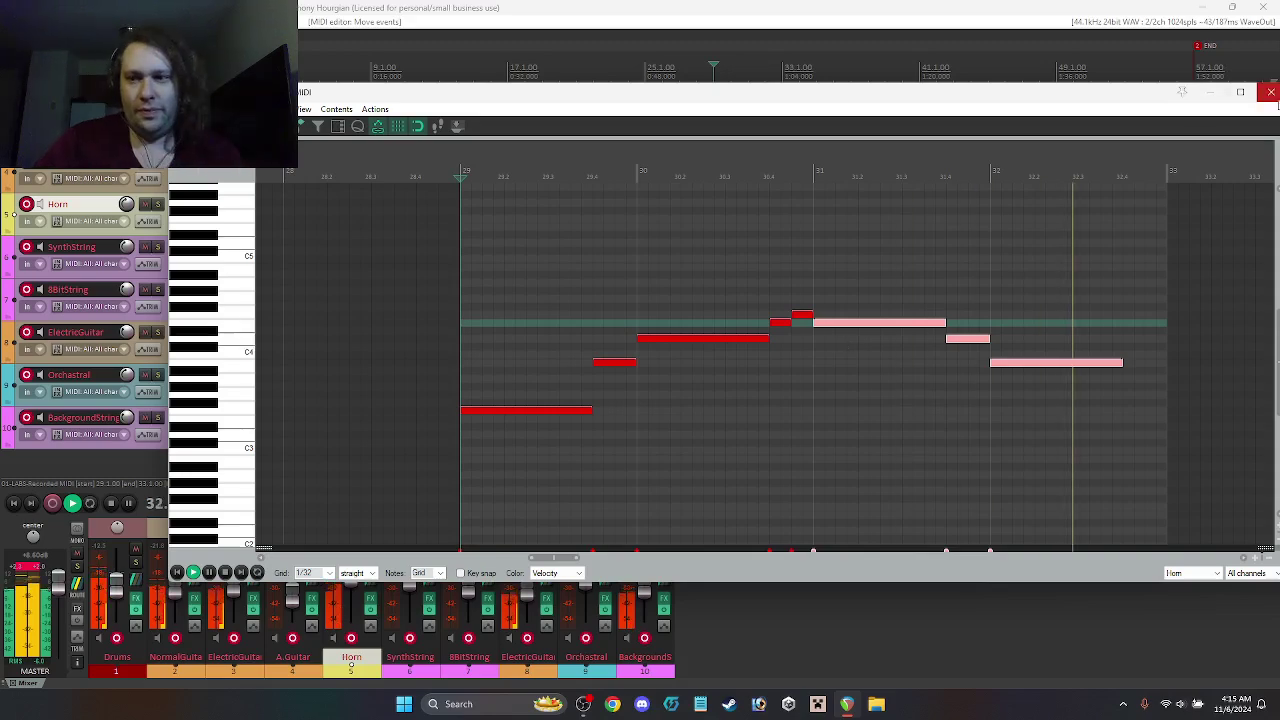
{"action": "key", "text": "space"}
{"action": "key", "text": "Escape"}
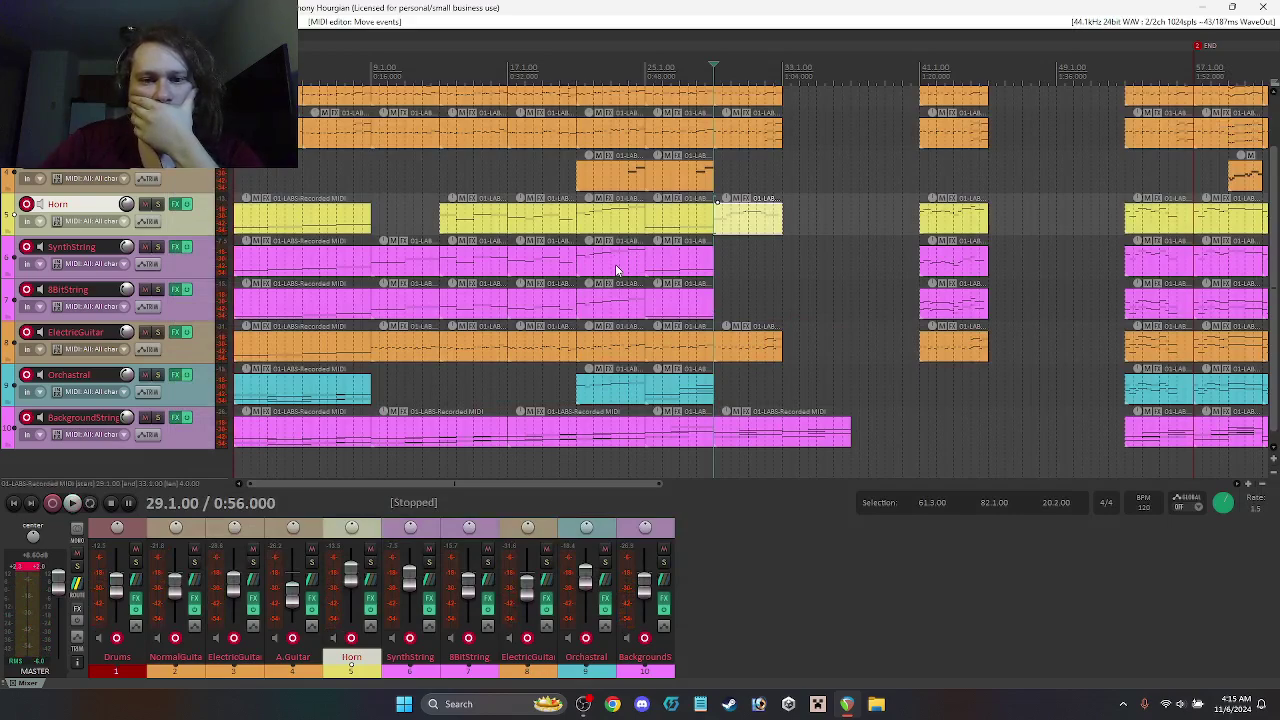
Step: Raise both sustained notes of the Horn item at bar 25 together, then close the MIDI editor
{"action": "double_click", "coordinate": [664, 224]}
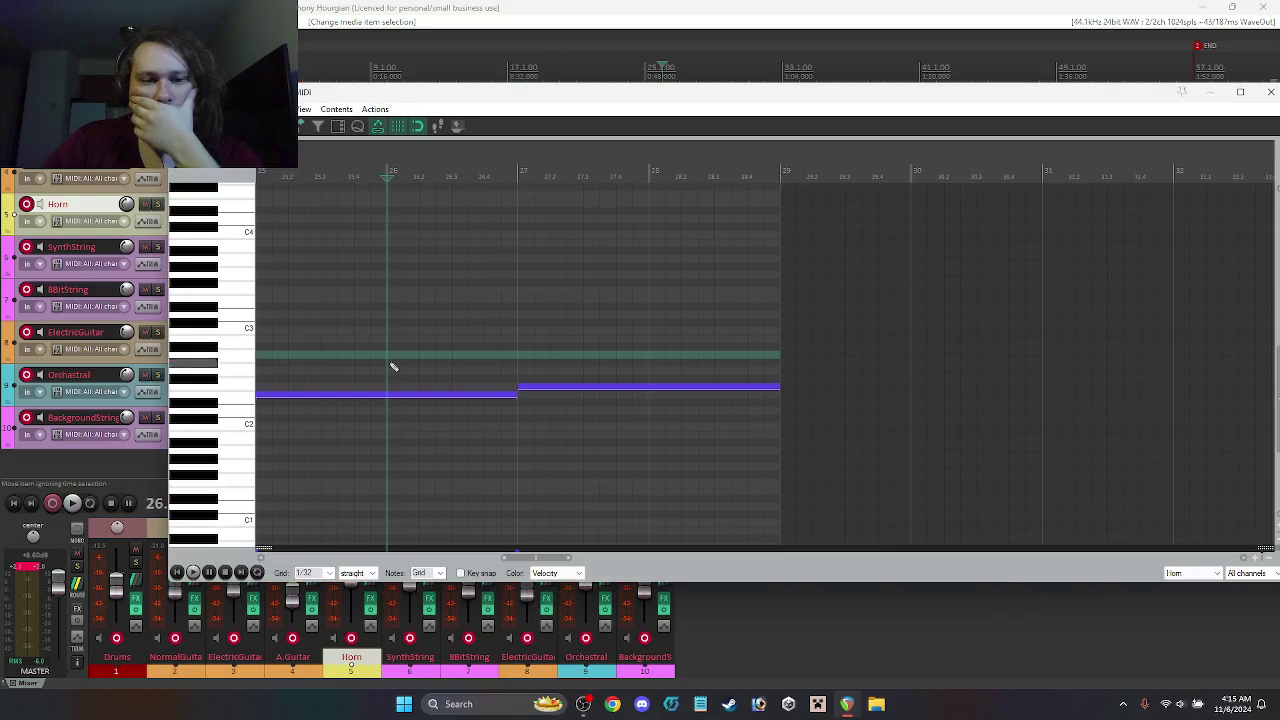
{"action": "right_click", "coordinate": [375, 369]}
{"action": "left_click", "coordinate": [415, 74]}
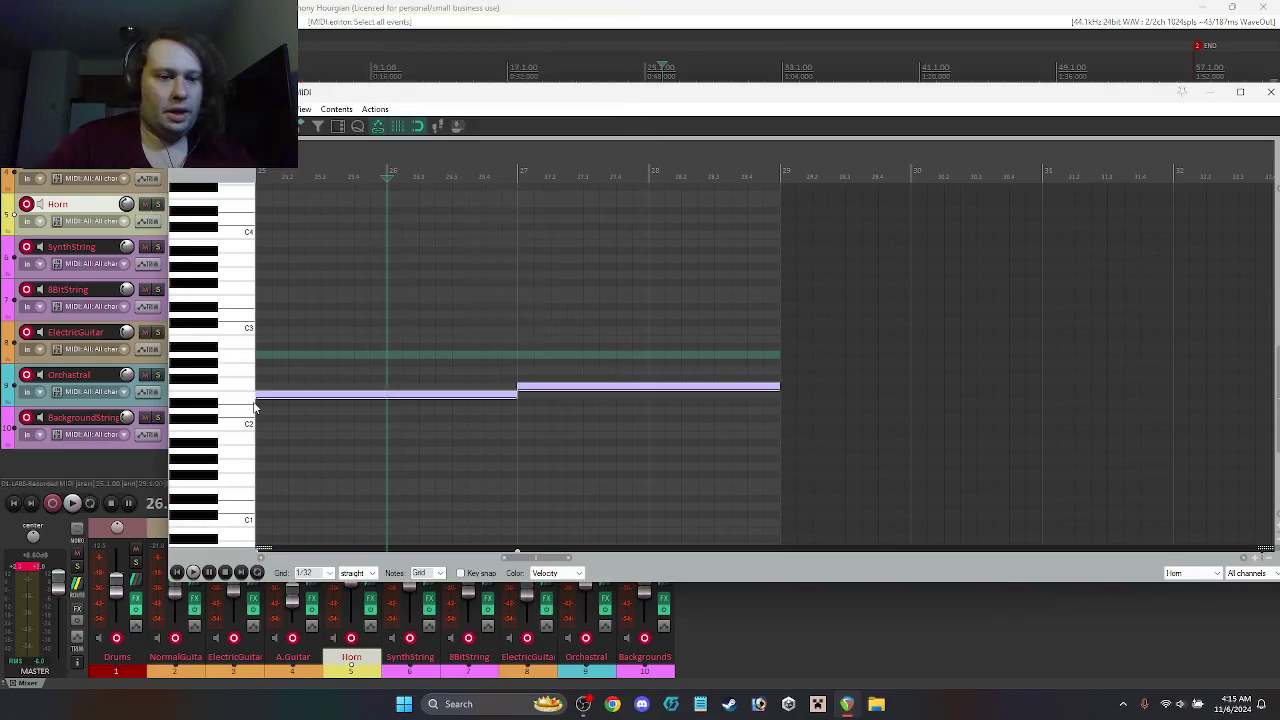
{"action": "scroll", "coordinate": [265, 423], "scroll_direction": "up", "scroll_amount": 1}
{"action": "scroll", "coordinate": [265, 423], "scroll_direction": "up", "scroll_amount": 2}
{"action": "scroll", "coordinate": [237, 419], "scroll_direction": "down", "scroll_amount": 1}
{"action": "scroll", "coordinate": [423, 349], "scroll_direction": "down", "scroll_amount": 3}
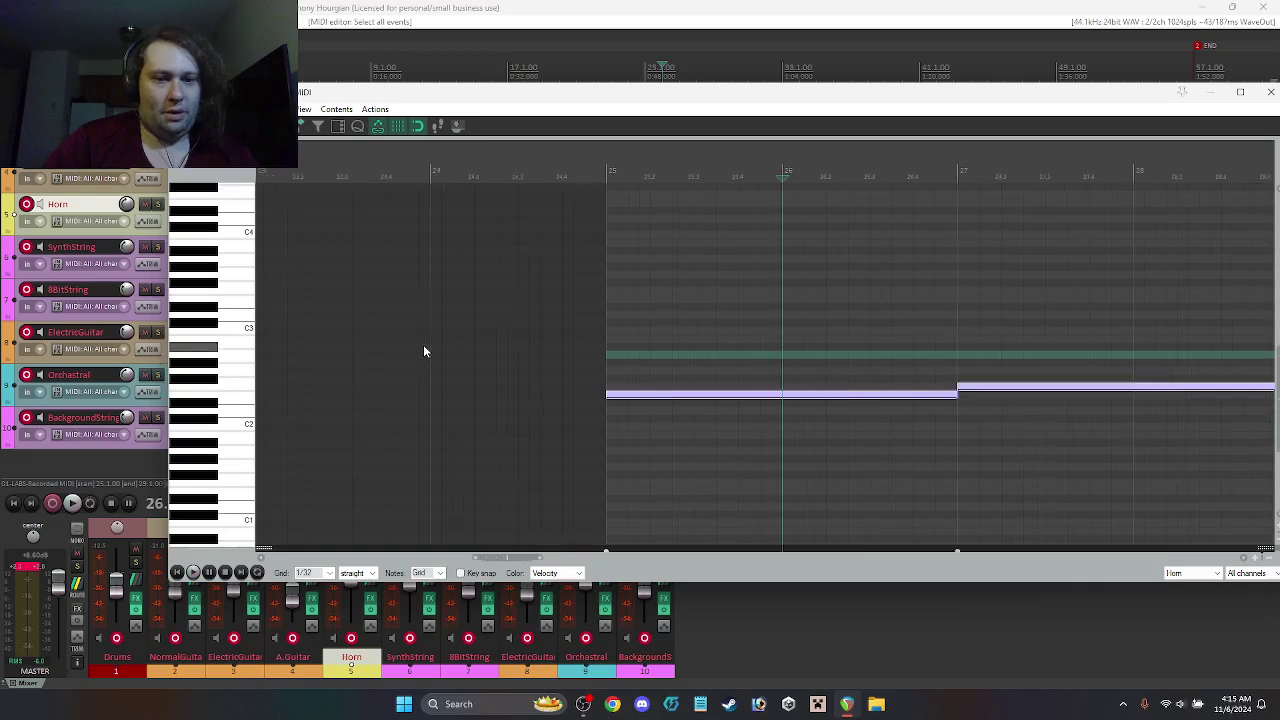
{"action": "scroll", "coordinate": [264, 481], "scroll_direction": "up", "scroll_amount": 2}
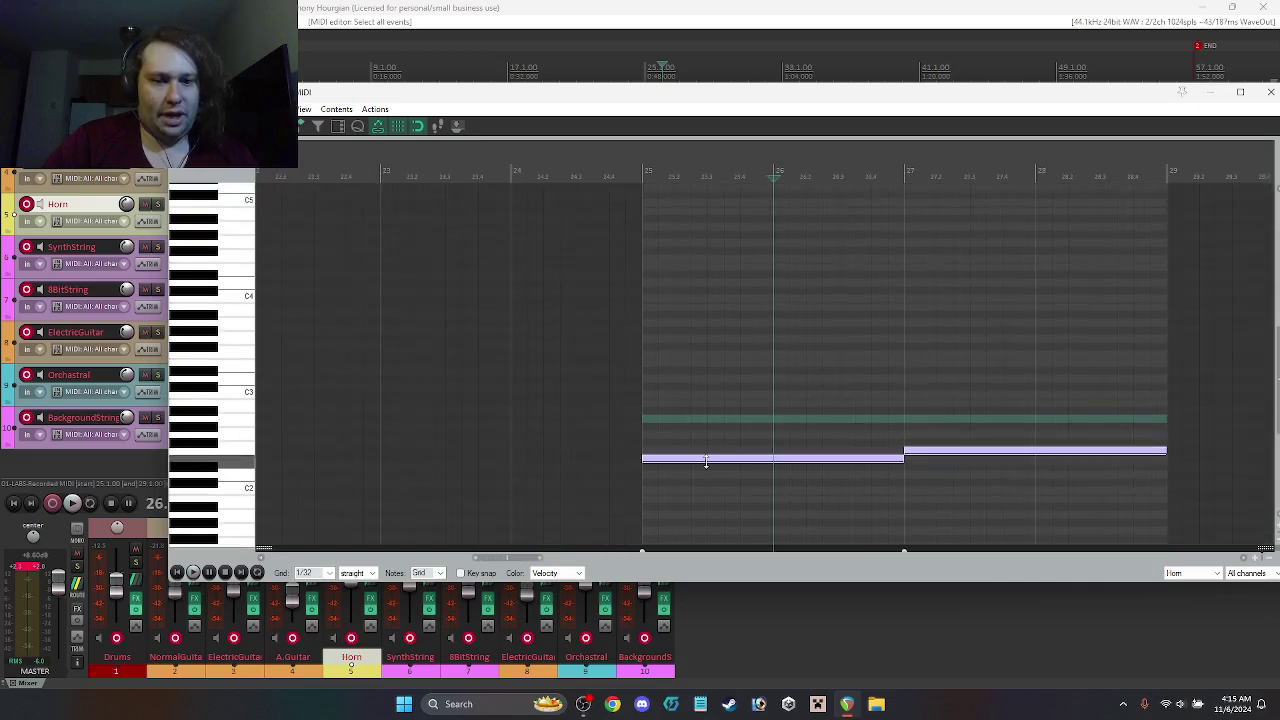
{"action": "left_click_drag", "start_coordinate": [678, 463], "coordinate": [679, 382]}
{"action": "key", "text": "Escape"}
Step: Replace the 8BitString item at bar 25 with a copy of the SynthString item above it
{"action": "left_click", "coordinate": [673, 264]}
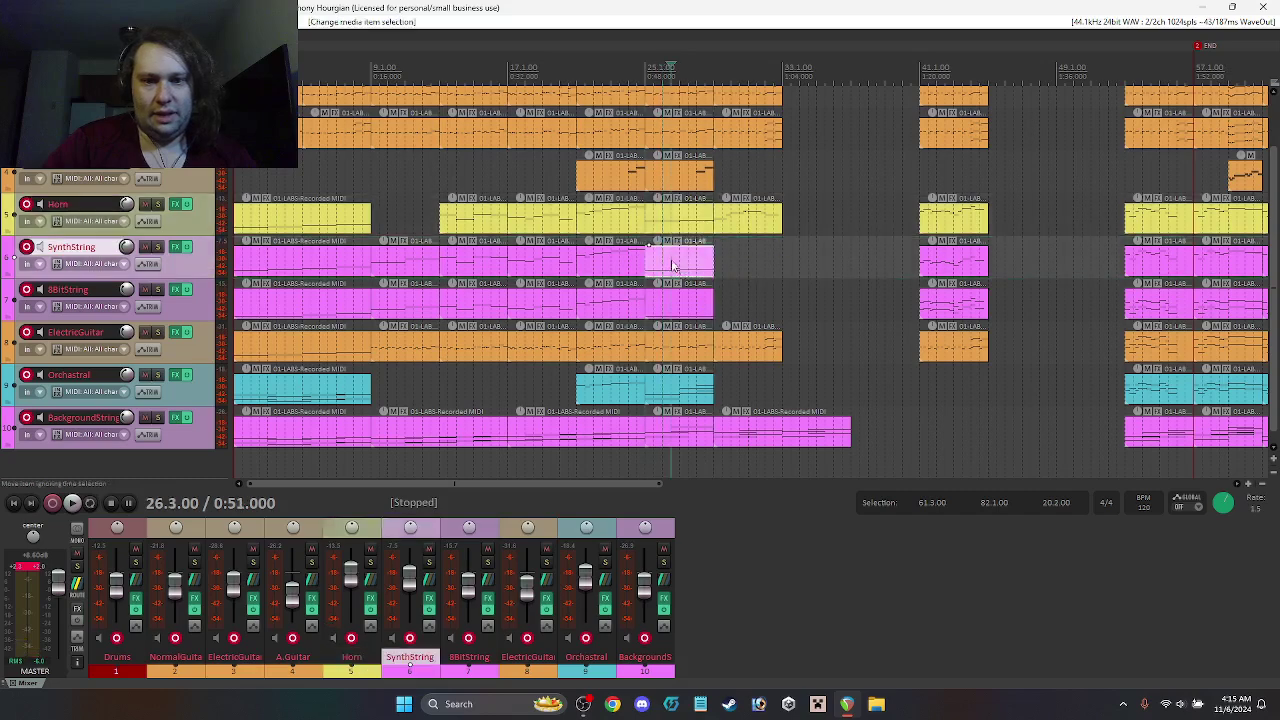
{"action": "left_click", "coordinate": [678, 300], "text": "ctrl"}
{"action": "key", "text": "Delete"}
{"action": "key", "text": "ctrl+z"}
{"action": "left_click_drag", "start_coordinate": [685, 250], "coordinate": [682, 313]}
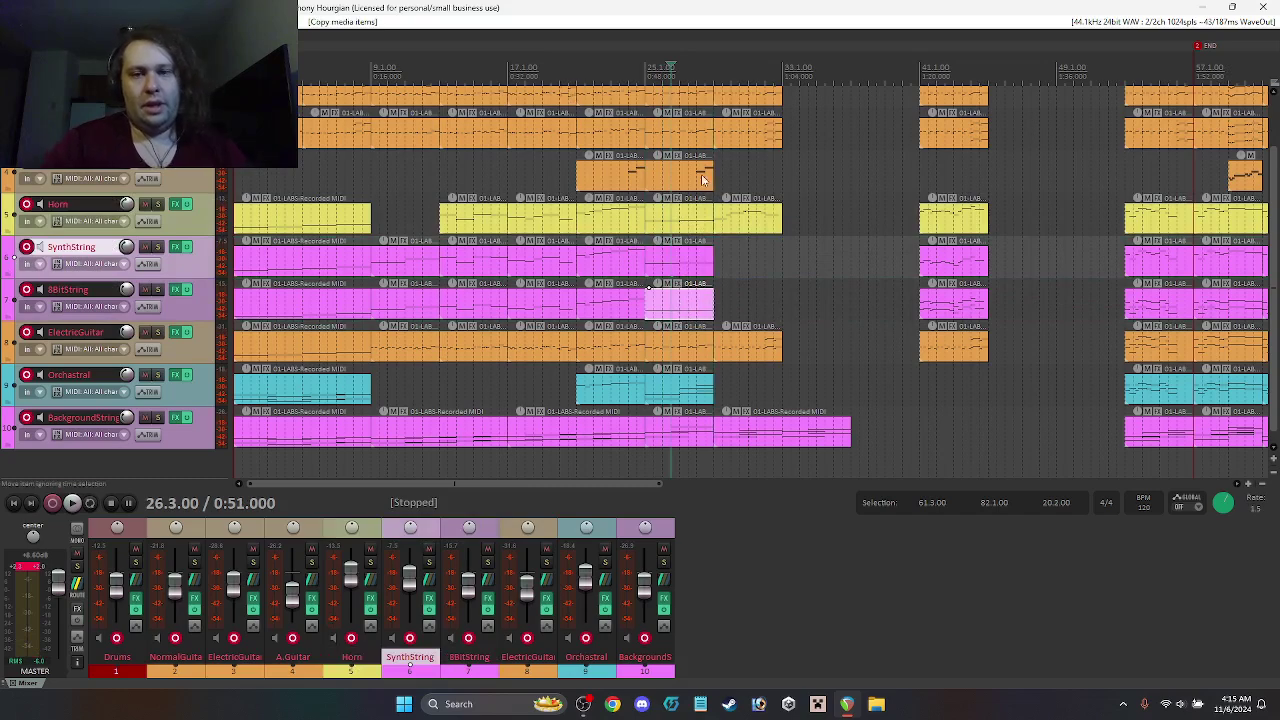
Step: Copy the revised Horn item at bar 29 to the SynthString and 8BitString tracks, doubling the 8BitString notes one octave lower
{"action": "left_click_drag", "start_coordinate": [741, 225], "coordinate": [762, 312]}
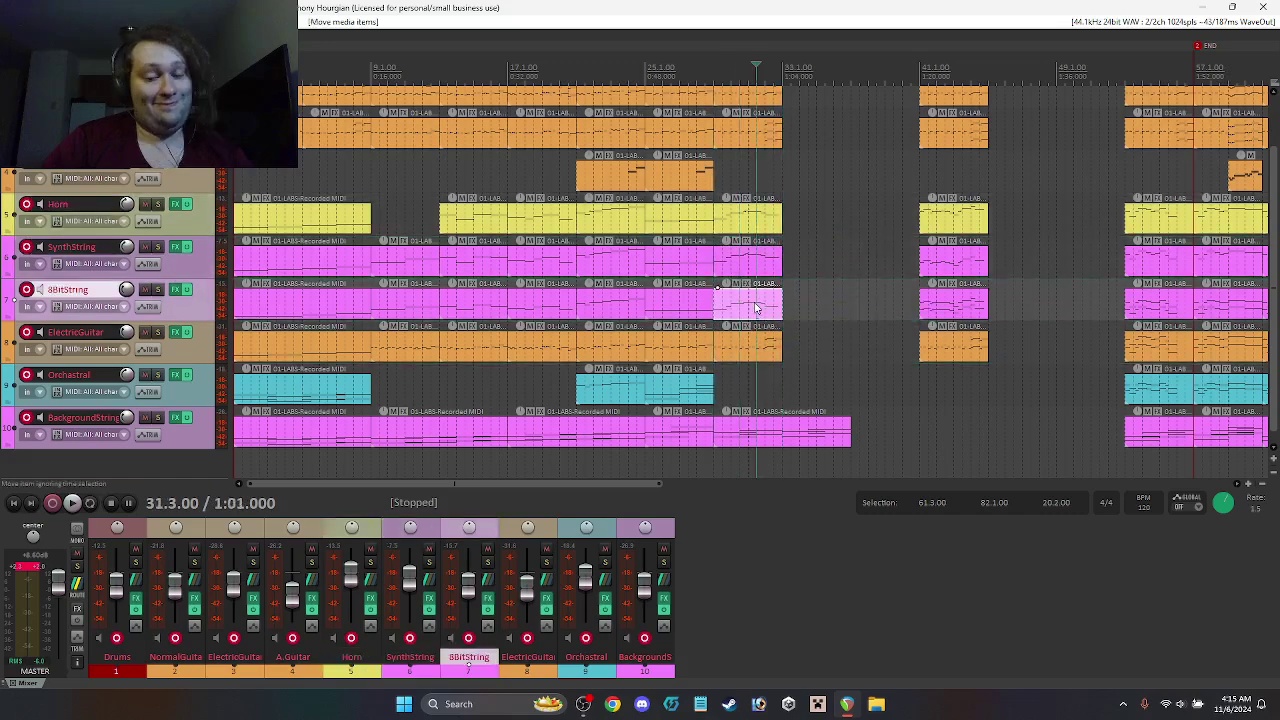
{"action": "double_click", "coordinate": [748, 300]}
{"action": "right_click", "coordinate": [450, 332]}
{"action": "left_click", "coordinate": [490, 400]}
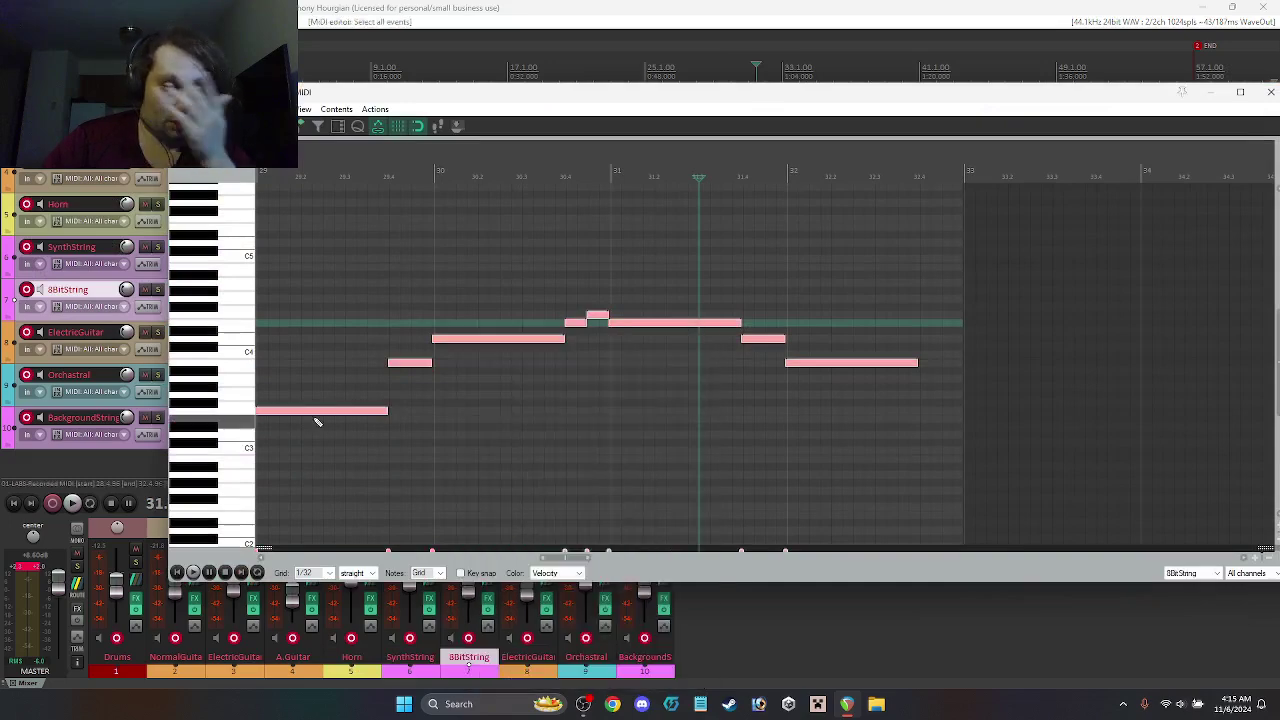
{"action": "scroll", "coordinate": [286, 393], "scroll_direction": "down", "scroll_amount": 1}
{"action": "left_click_drag", "start_coordinate": [279, 384], "coordinate": [283, 478]}
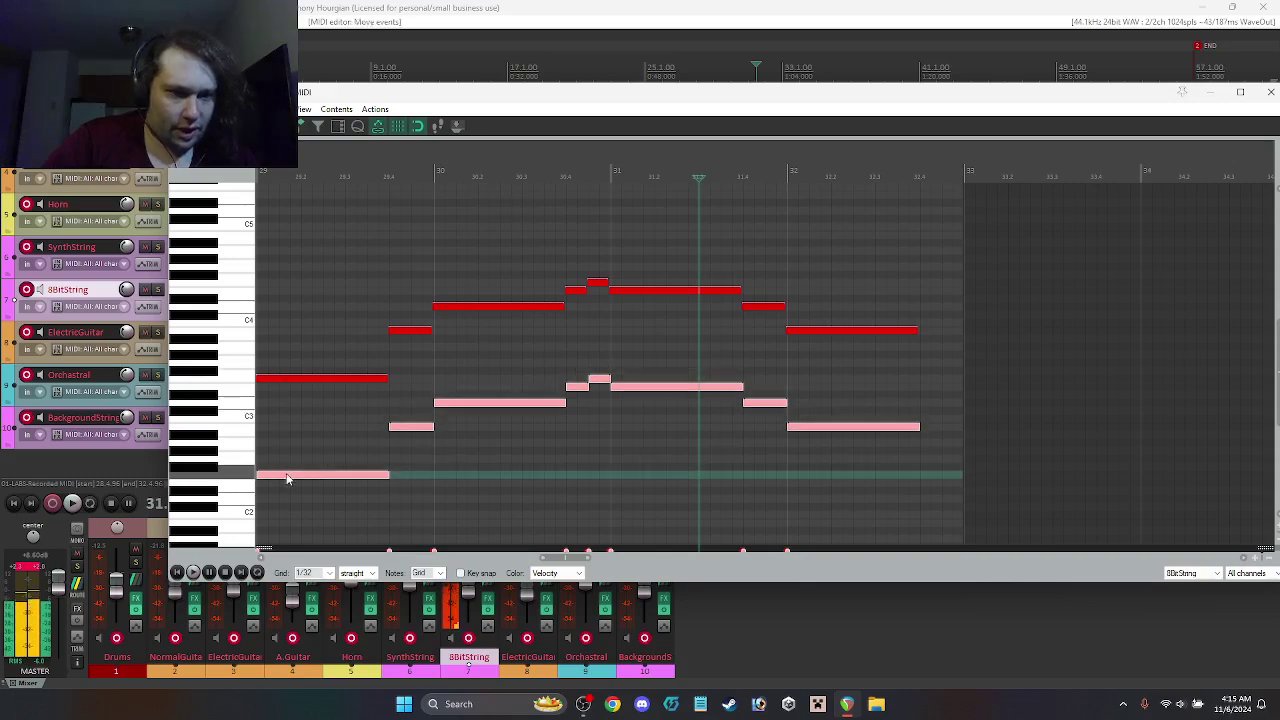
{"action": "left_click", "coordinate": [1271, 91]}
Step: Select every item in the arrangement and duplicate them all
{"action": "key", "text": "ctrl+a"}
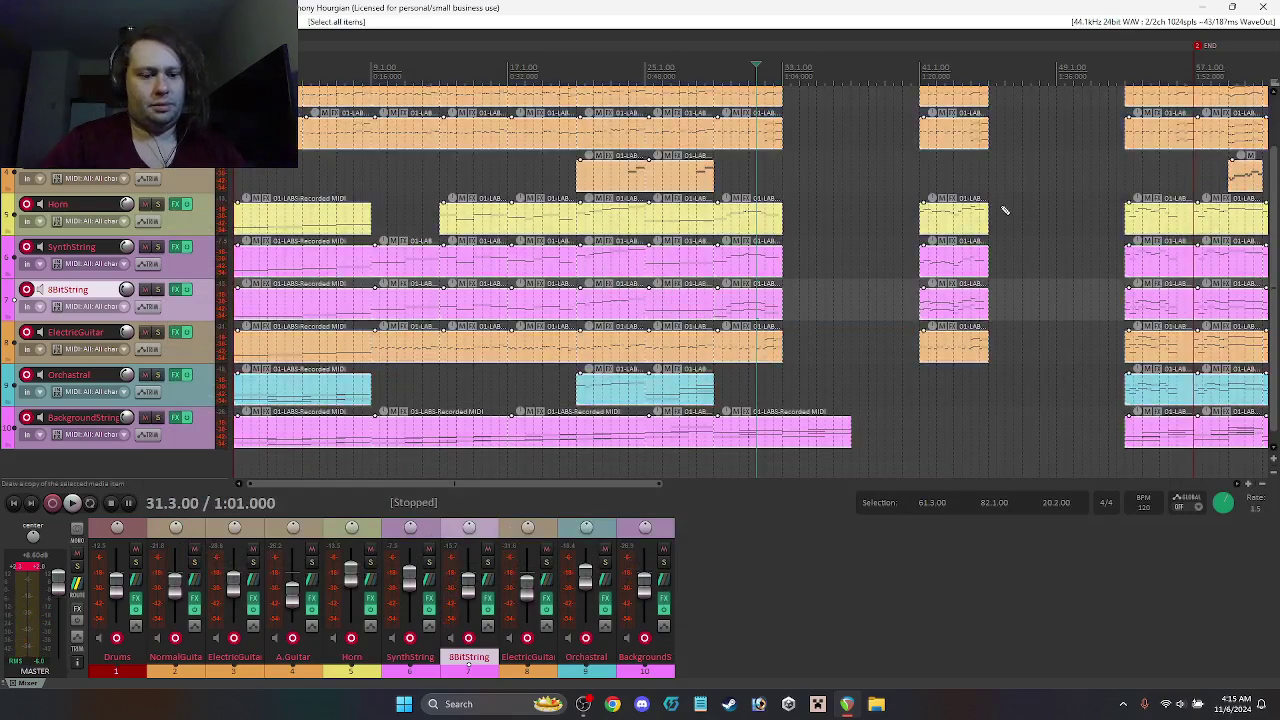
{"action": "key", "text": "ctrl+d"}
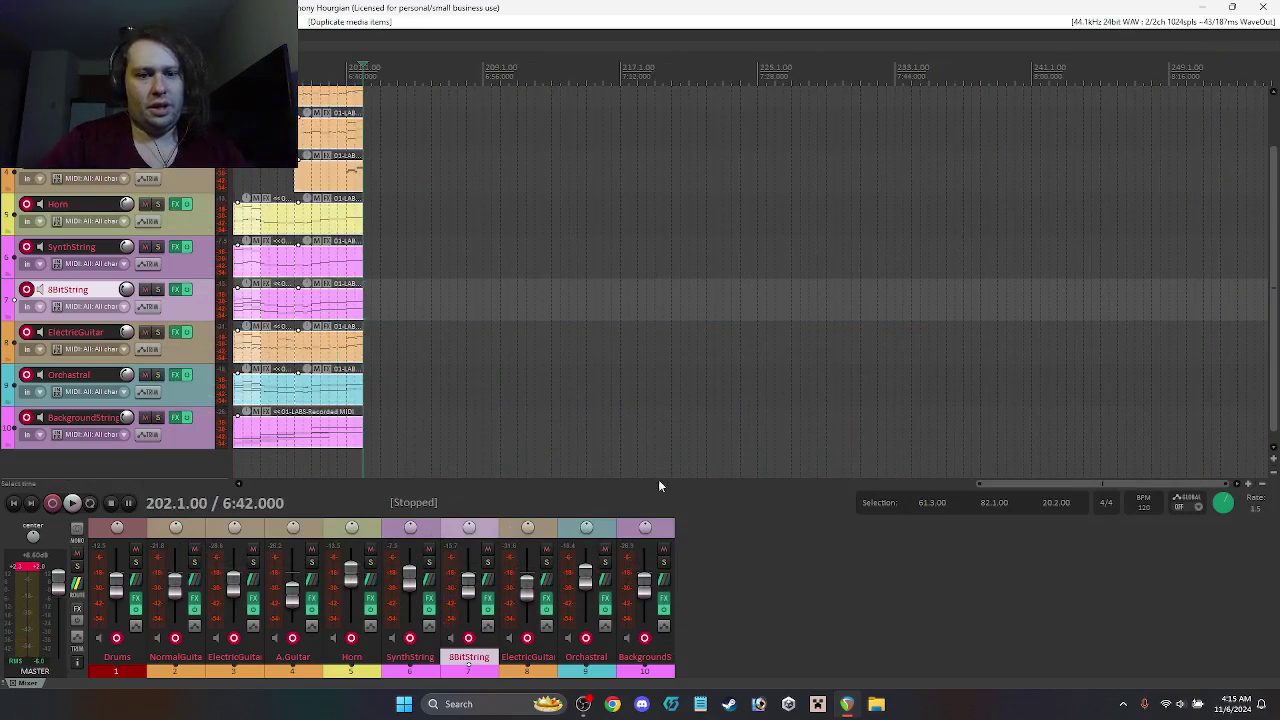
Step: Play the arrangement from the very start through about bar 32 to review the reworked section
{"action": "left_click_drag", "start_coordinate": [1213, 485], "coordinate": [381, 494]}
{"action": "left_click", "coordinate": [529, 365]}
{"action": "key", "text": "Home"}
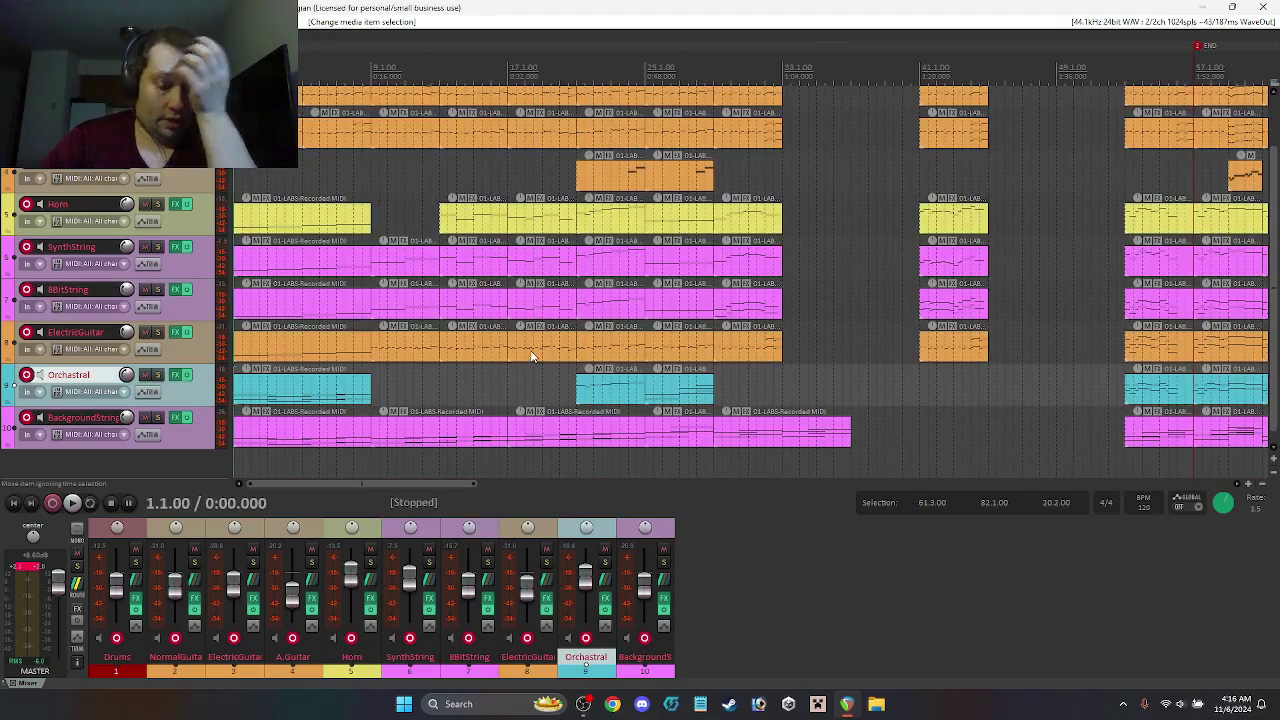
{"action": "scroll", "coordinate": [1146, 309], "scroll_direction": "up", "scroll_amount": 2}
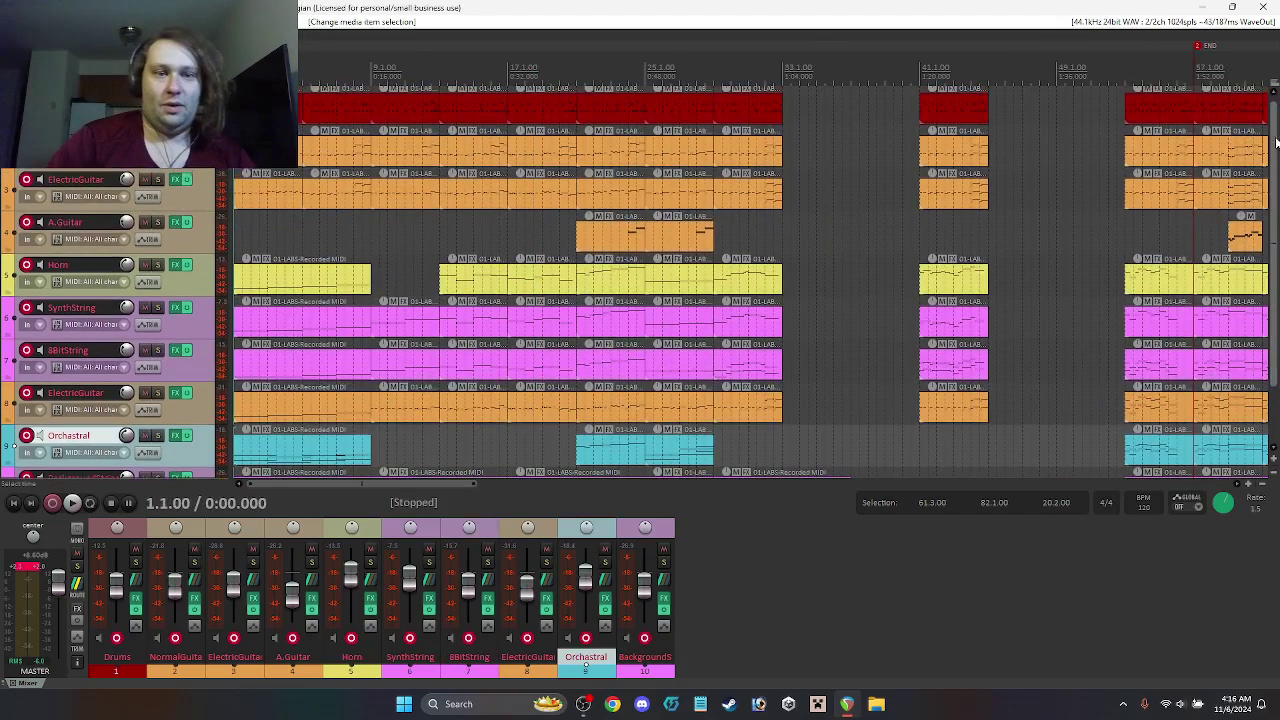
{"action": "key", "text": "space"}
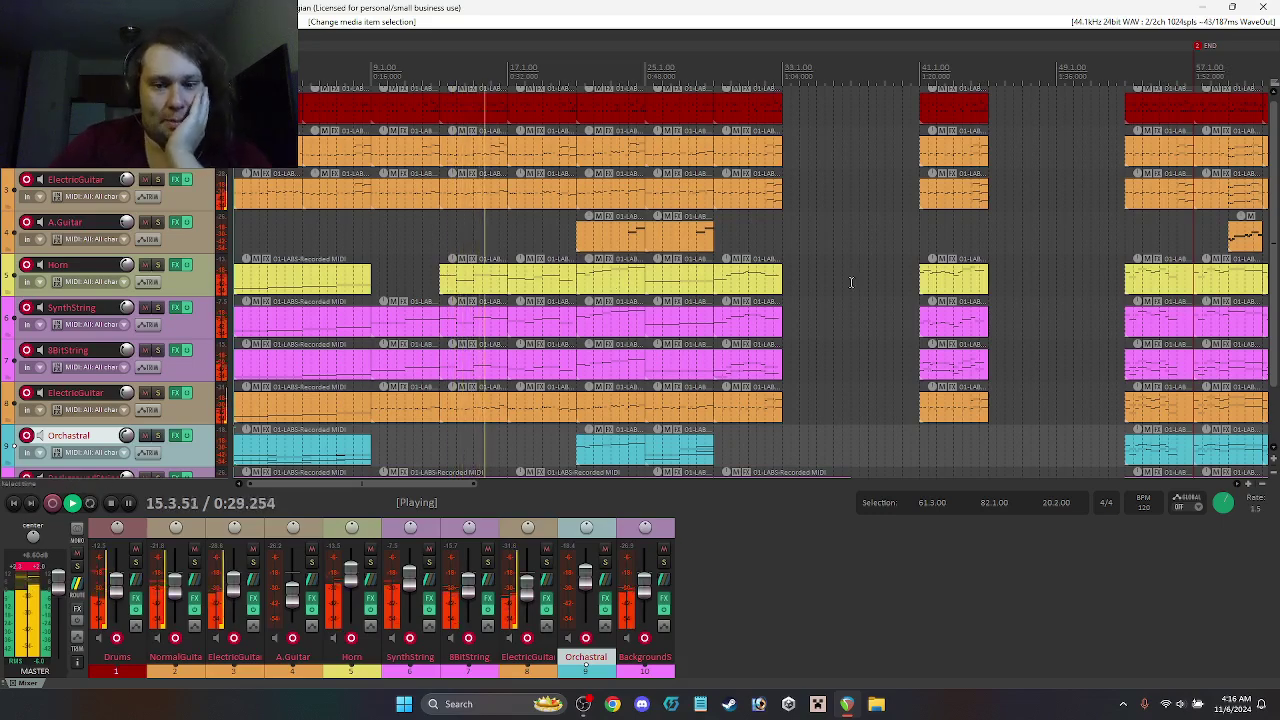
{"action": "scroll", "coordinate": [1276, 230], "scroll_direction": "down", "scroll_amount": 2}
{"action": "scroll", "coordinate": [1276, 230], "scroll_direction": "up", "scroll_amount": 1}
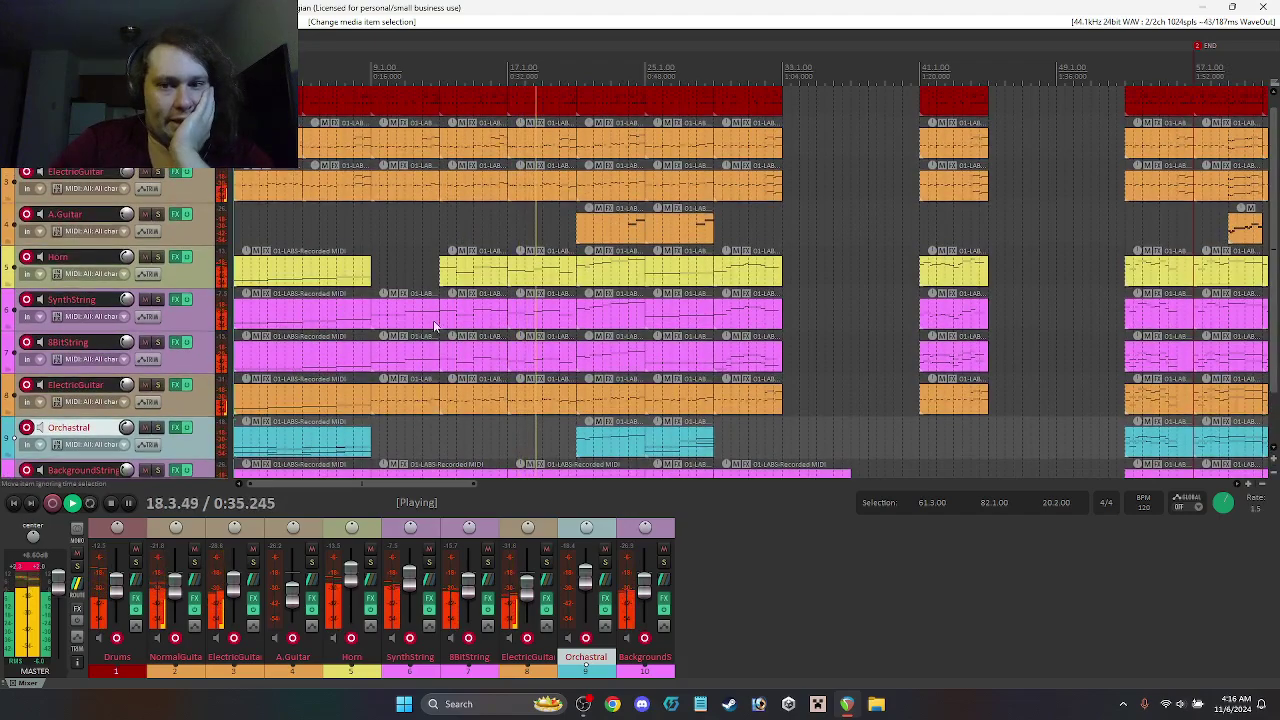
{"action": "left_click_drag", "start_coordinate": [386, 485], "coordinate": [358, 518]}
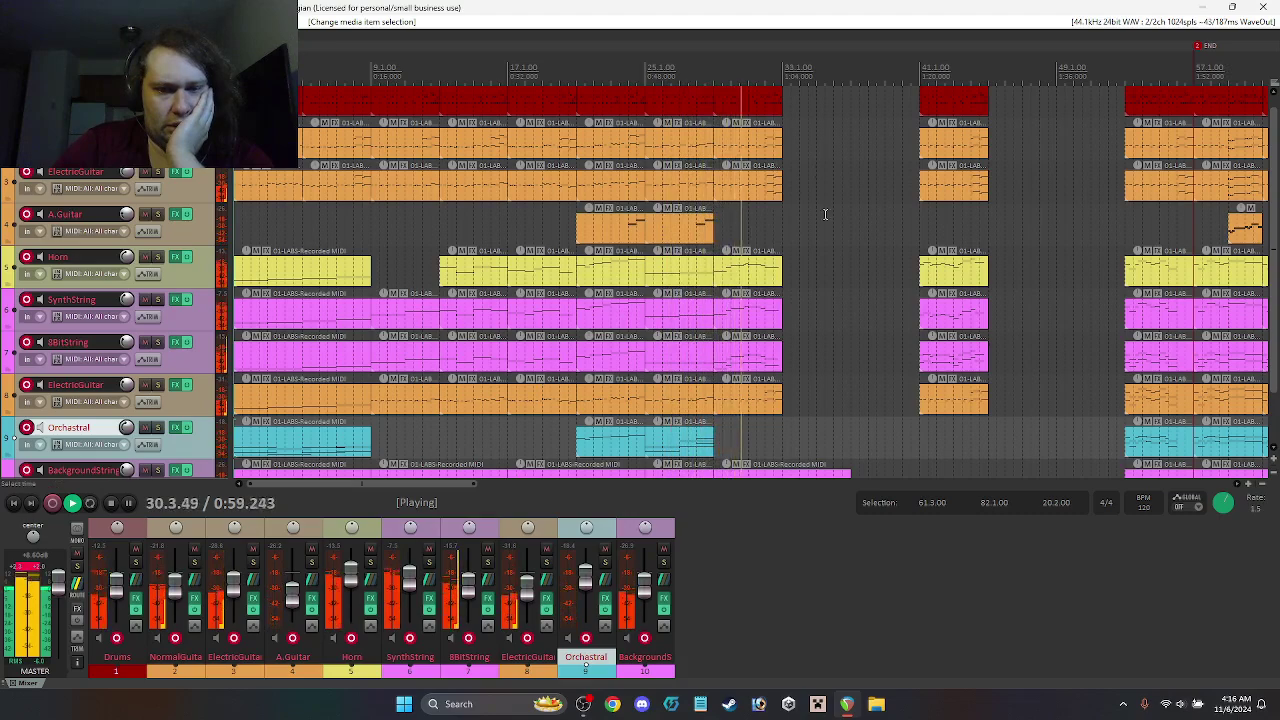
{"action": "scroll", "coordinate": [1268, 245], "scroll_direction": "down", "scroll_amount": 2}
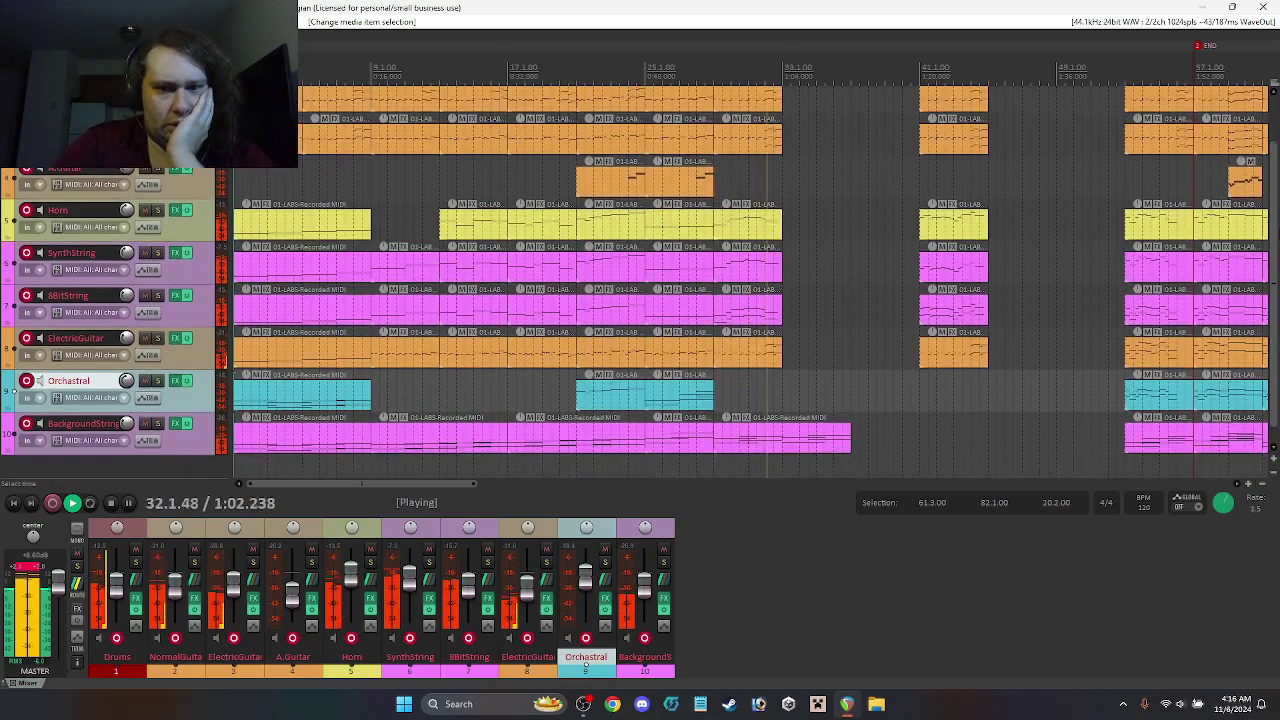
{"action": "key", "text": "space"}
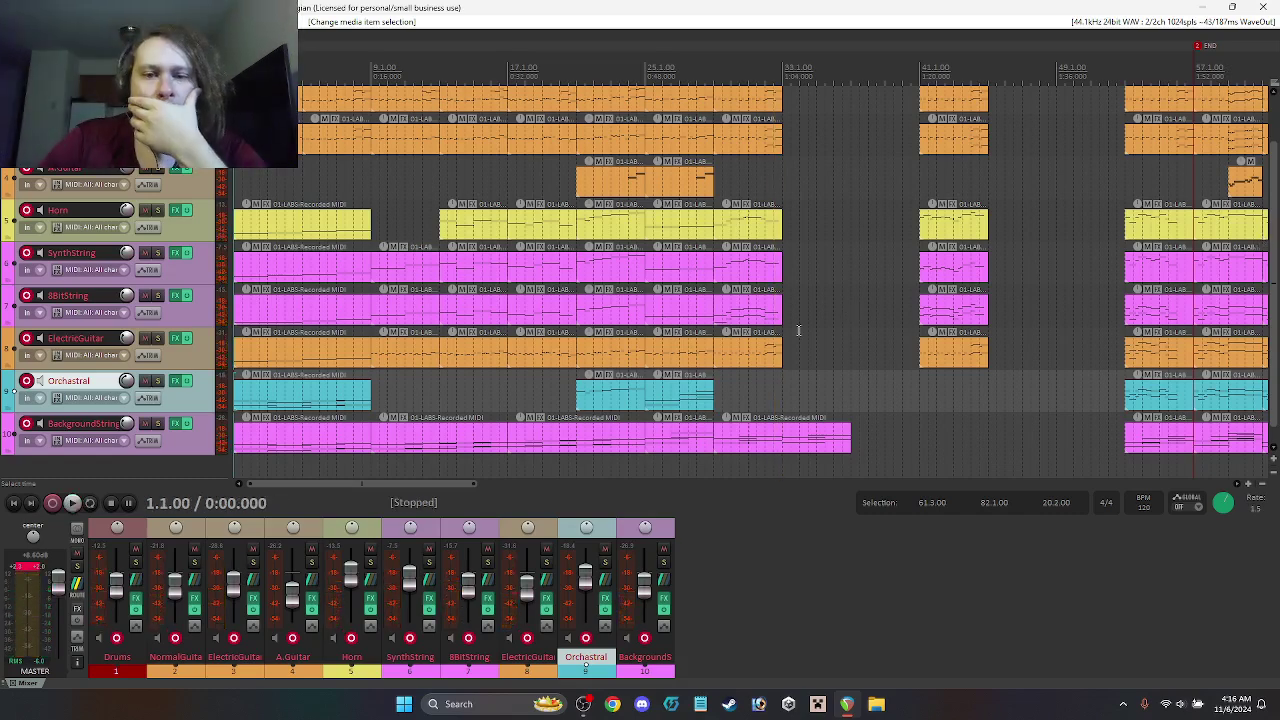
Step: Listen to the horn, string and orchestral passage from bar 69 to about bar 84
{"action": "left_click", "coordinate": [674, 315]}
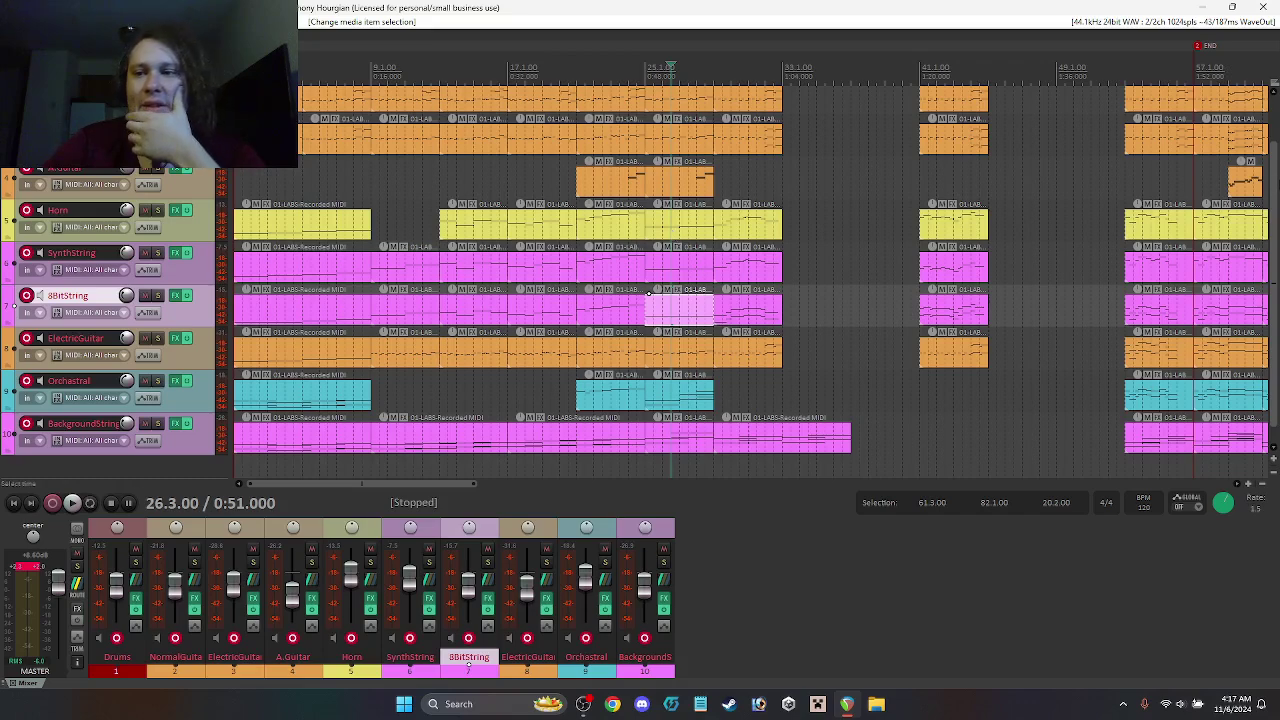
{"action": "scroll", "coordinate": [1275, 165], "scroll_direction": "up", "scroll_amount": 3}
{"action": "scroll", "coordinate": [1275, 165], "scroll_direction": "down", "scroll_amount": 2}
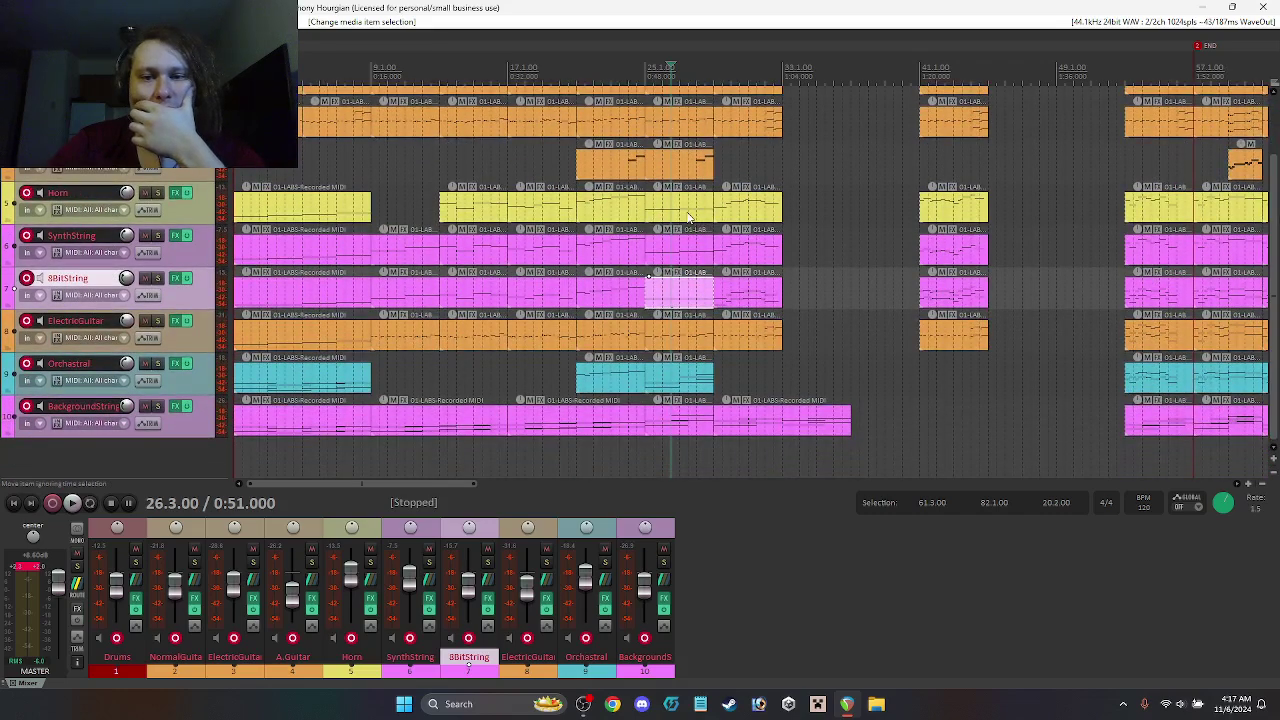
{"action": "left_click_drag", "start_coordinate": [449, 486], "coordinate": [612, 514]}
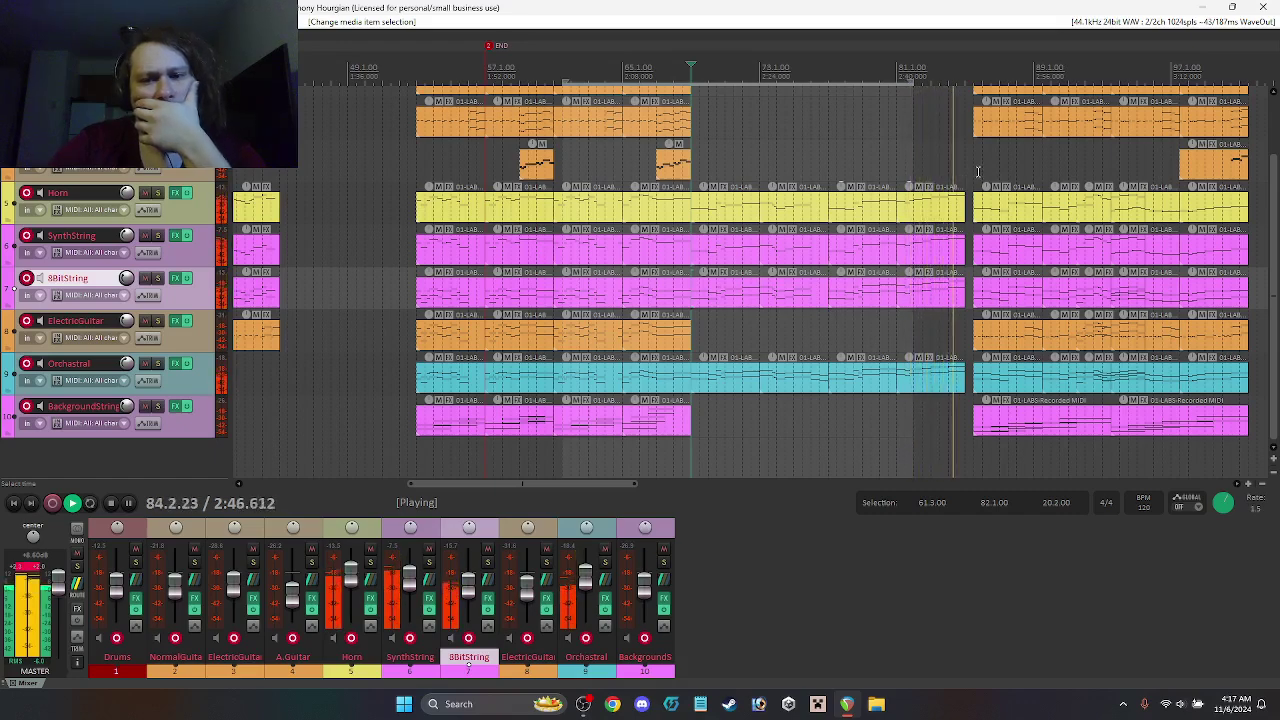
{"action": "key", "text": "space"}
{"action": "mouse_move", "coordinate": [1275, 190]}
{"action": "left_mouse_down"}
{"action": "mouse_move", "coordinate": [1275, 140]}
{"action": "mouse_move", "coordinate": [1275, 190]}
{"action": "left_mouse_up"}
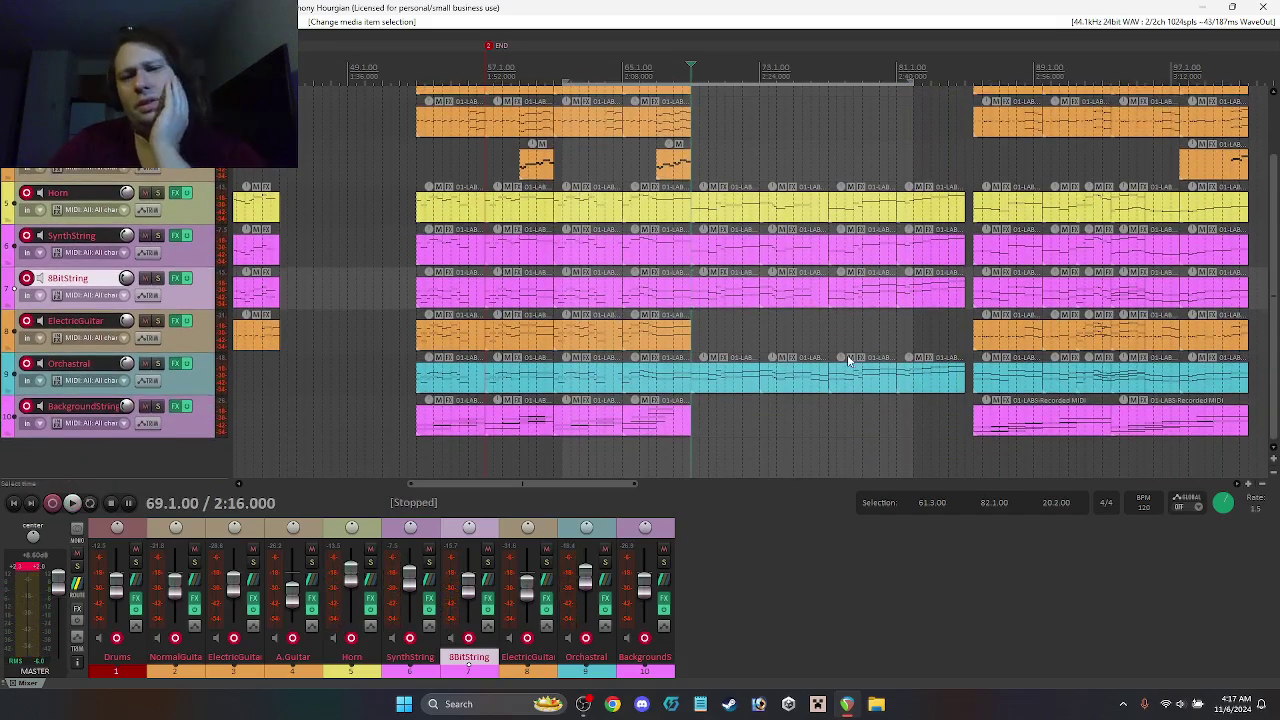
Step: Move the old-version items at bar 41 on all their tracks to bar 49, directly ahead of the following section
{"action": "left_click_drag", "start_coordinate": [619, 487], "coordinate": [534, 488]}
{"action": "left_click_drag", "start_coordinate": [1275, 275], "coordinate": [1275, 240]}
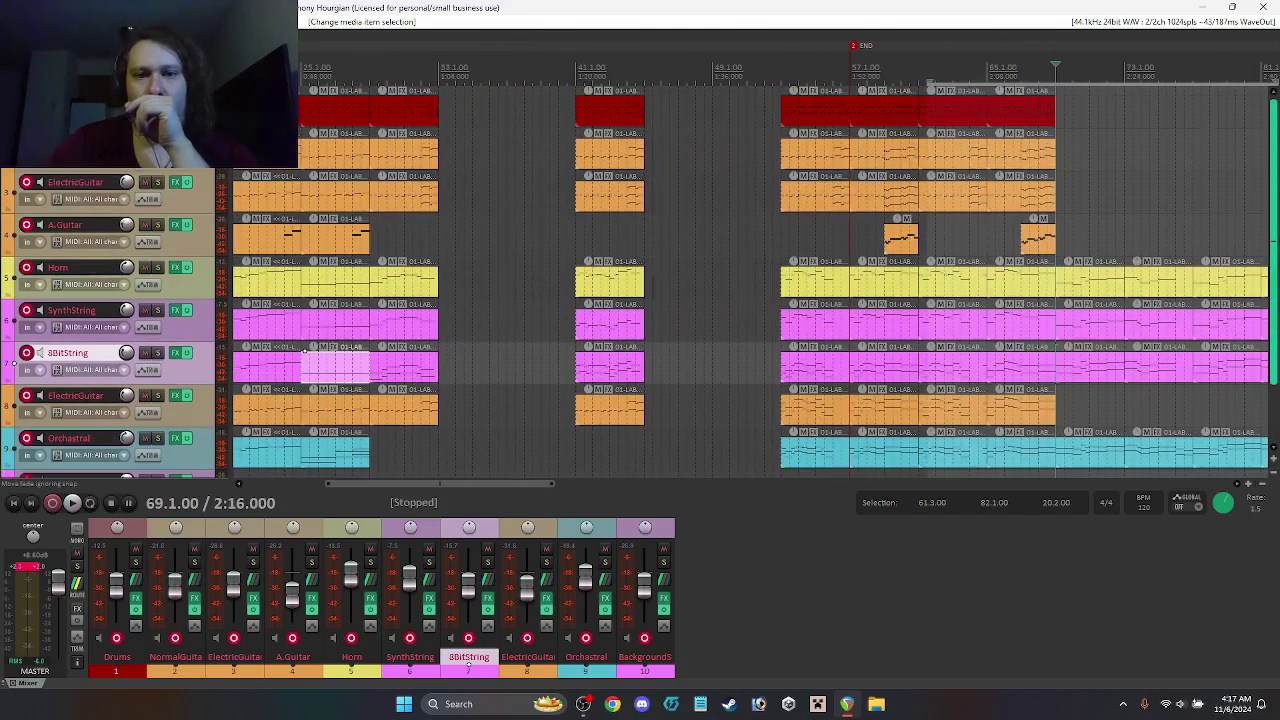
{"action": "left_click", "coordinate": [610, 110]}
{"action": "left_click", "coordinate": [603, 415], "text": "shift"}
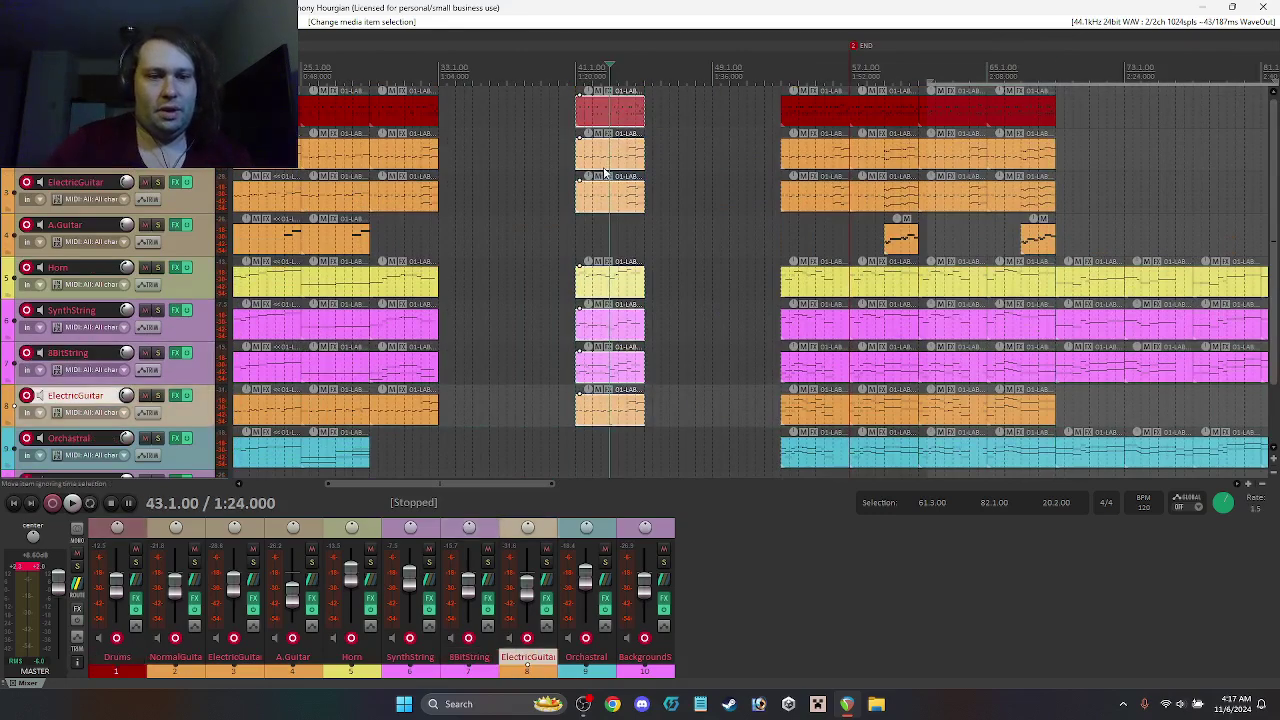
{"action": "left_click_drag", "start_coordinate": [613, 200], "coordinate": [750, 200]}
Step: Select all items at bar 29, including the eight-bar BackgroundString item, and move them together to bar 45
{"action": "left_click", "coordinate": [380, 112]}
{"action": "left_click", "coordinate": [420, 410], "text": "shift"}
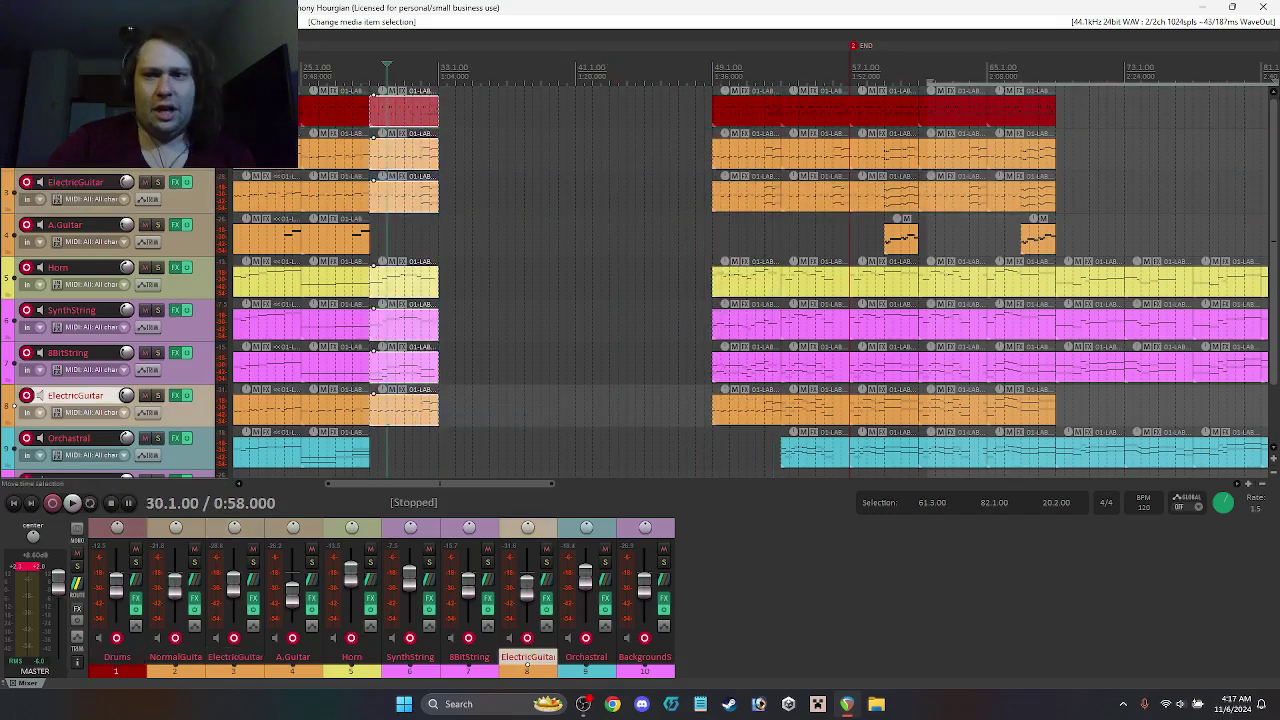
{"action": "left_click_drag", "start_coordinate": [1274, 103], "coordinate": [1205, 276]}
{"action": "left_click", "coordinate": [450, 434], "text": "ctrl"}
{"action": "left_click_drag", "start_coordinate": [450, 434], "coordinate": [740, 431]}
{"action": "left_click_drag", "start_coordinate": [560, 488], "coordinate": [590, 488]}
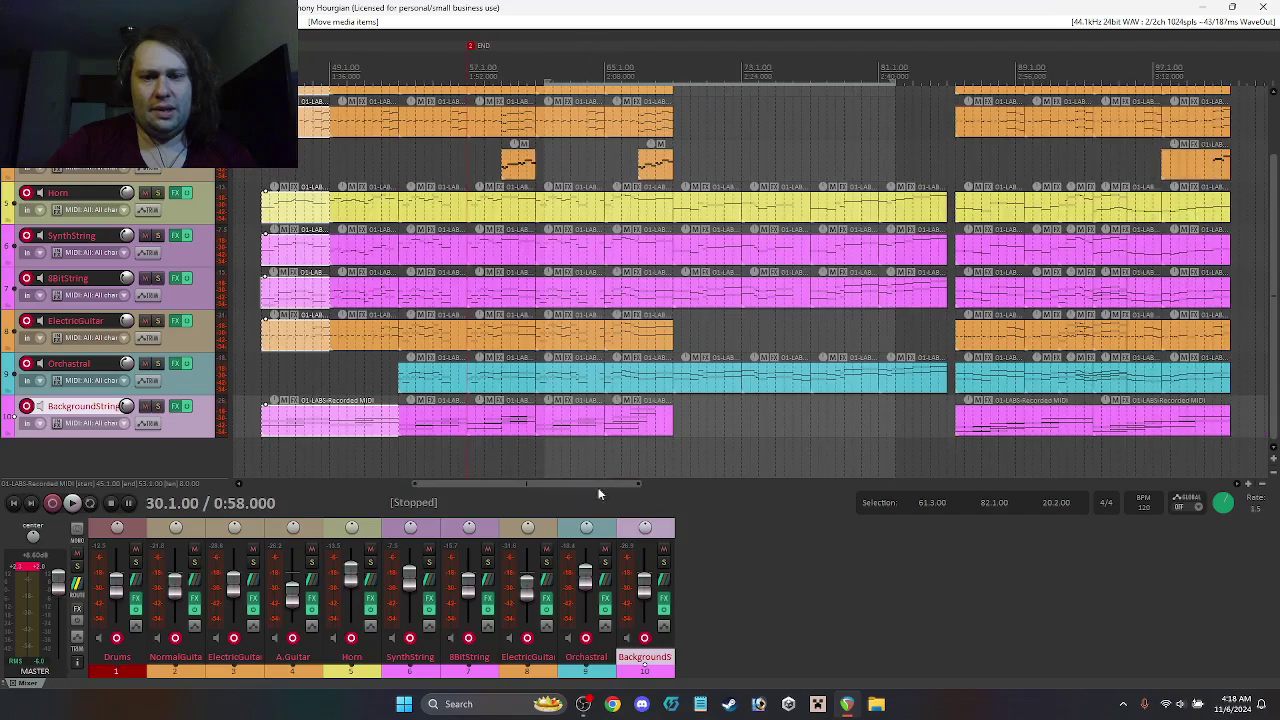
Step: Move the Horn, SynthString, 8BitString and Orchastral items spanning bars 69 to 85 to bar 29
{"action": "left_click_drag", "start_coordinate": [703, 386], "coordinate": [910, 205]}
{"action": "left_click_drag", "start_coordinate": [1275, 166], "coordinate": [1276, 112]}
{"action": "scroll", "coordinate": [1276, 112], "scroll_direction": "down", "scroll_amount": 2}
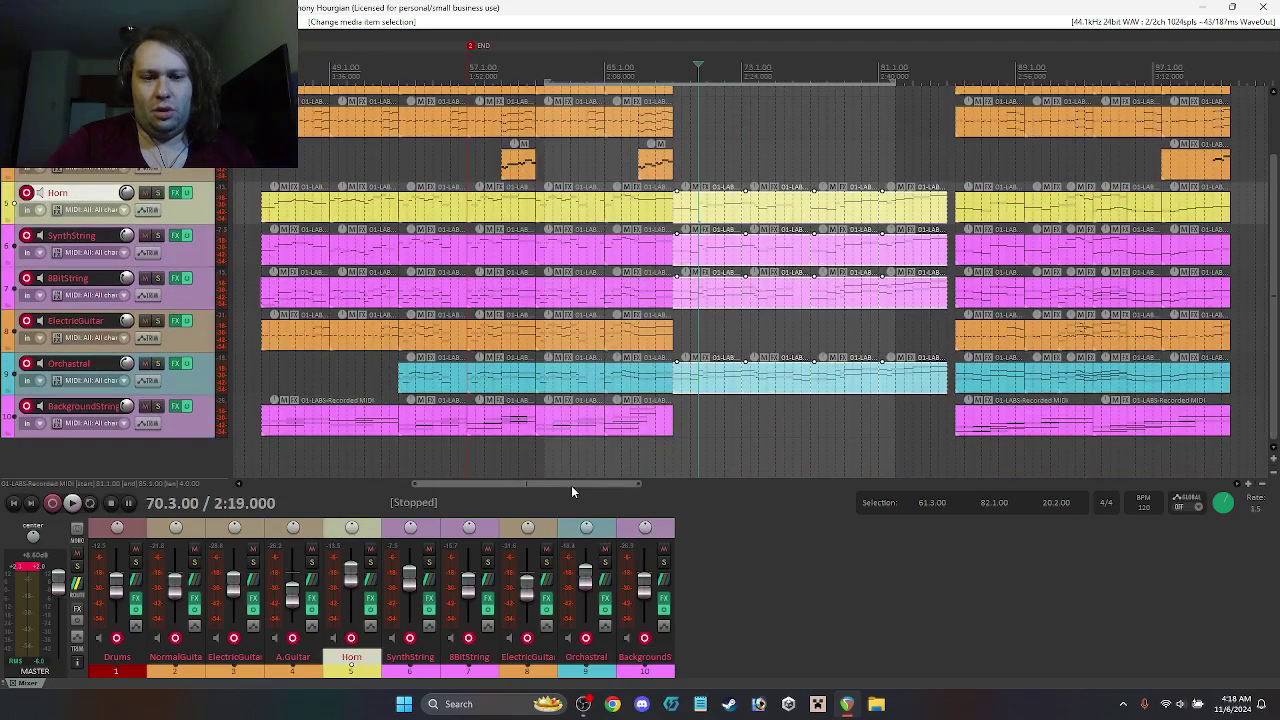
{"action": "left_click_drag", "start_coordinate": [571, 490], "coordinate": [446, 490]}
{"action": "left_click_drag", "start_coordinate": [1247, 210], "coordinate": [563, 205]}
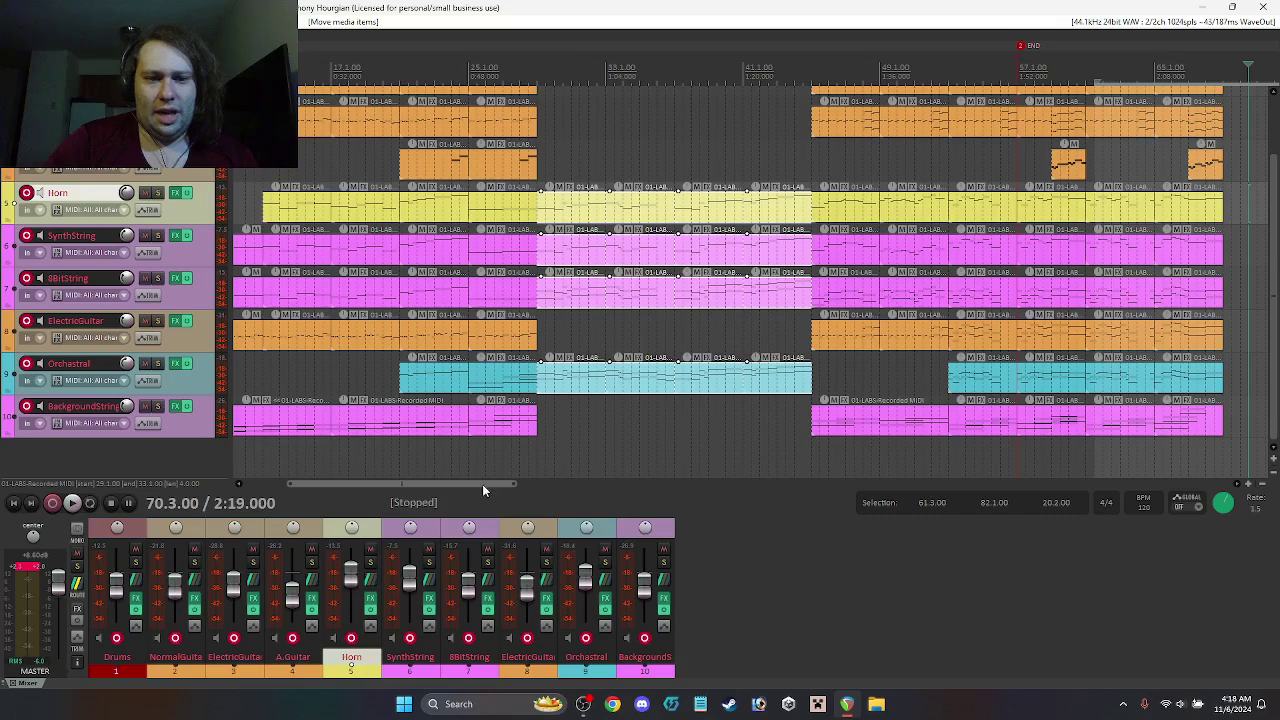
Step: Select the items on every track between bars 45 and 69 and shift them to start at about bar 61
{"action": "left_click_drag", "start_coordinate": [482, 490], "coordinate": [583, 488]}
{"action": "left_click", "coordinate": [422, 424]}
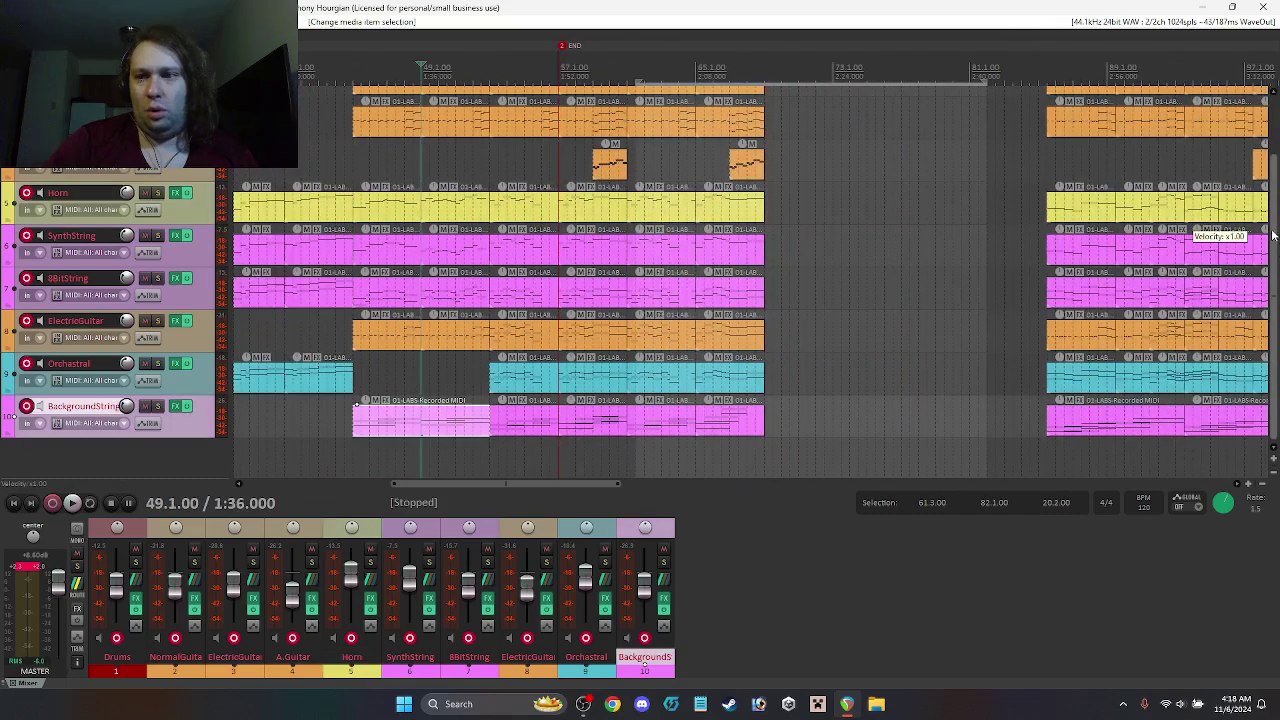
{"action": "scroll", "coordinate": [820, 150], "scroll_direction": "up", "scroll_amount": 3}
{"action": "left_click", "coordinate": [727, 107]}
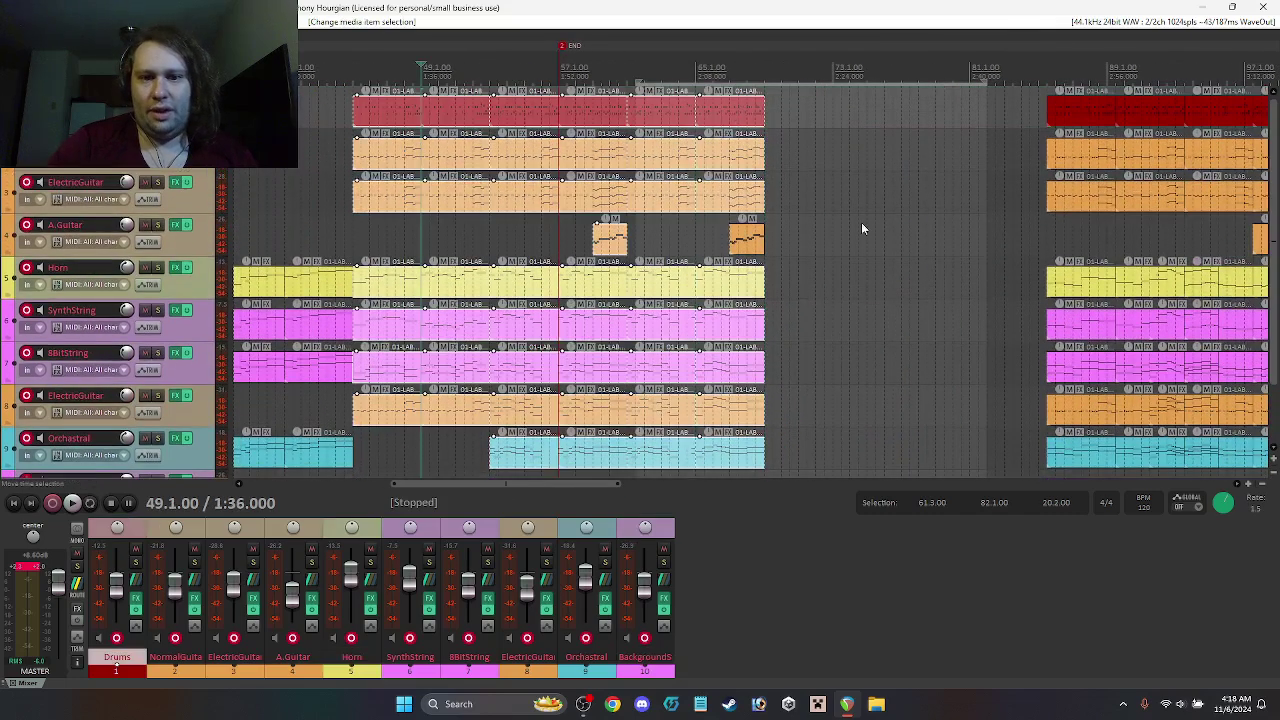
{"action": "scroll", "coordinate": [720, 330], "scroll_direction": "down", "scroll_amount": 2}
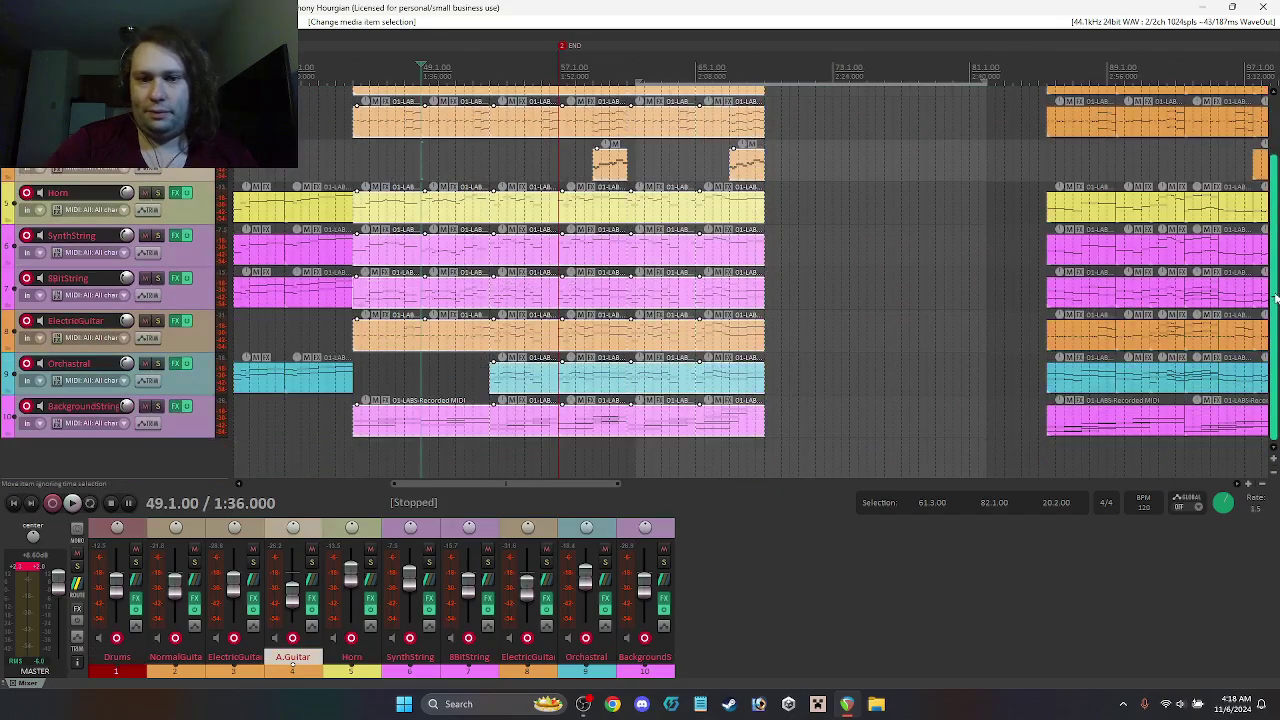
{"action": "left_click", "coordinate": [698, 422]}
{"action": "left_click_drag", "start_coordinate": [698, 422], "coordinate": [990, 420]}
Step: Copy the first two Drums, NormalGuitar and upper ElectricGuitar items of the section at about bar 61 to bar 29
{"action": "left_click_drag", "start_coordinate": [561, 488], "coordinate": [421, 487]}
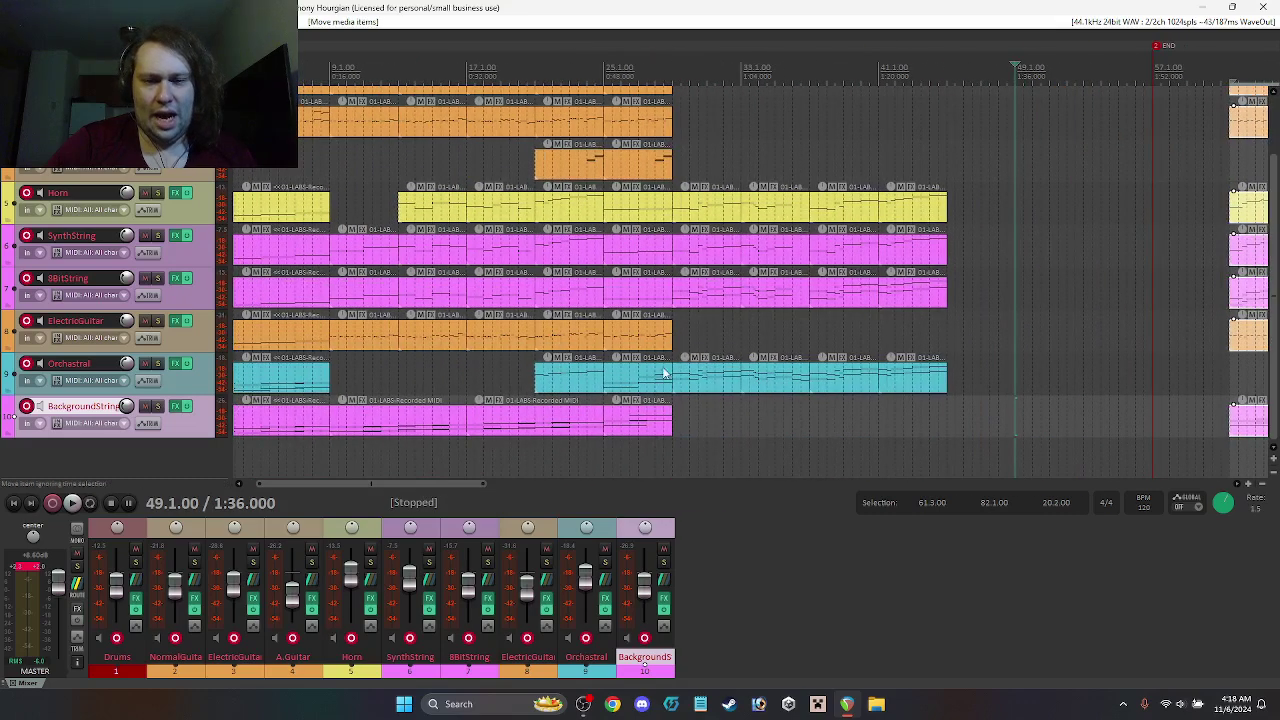
{"action": "scroll", "coordinate": [1276, 252], "scroll_direction": "up", "scroll_amount": 3}
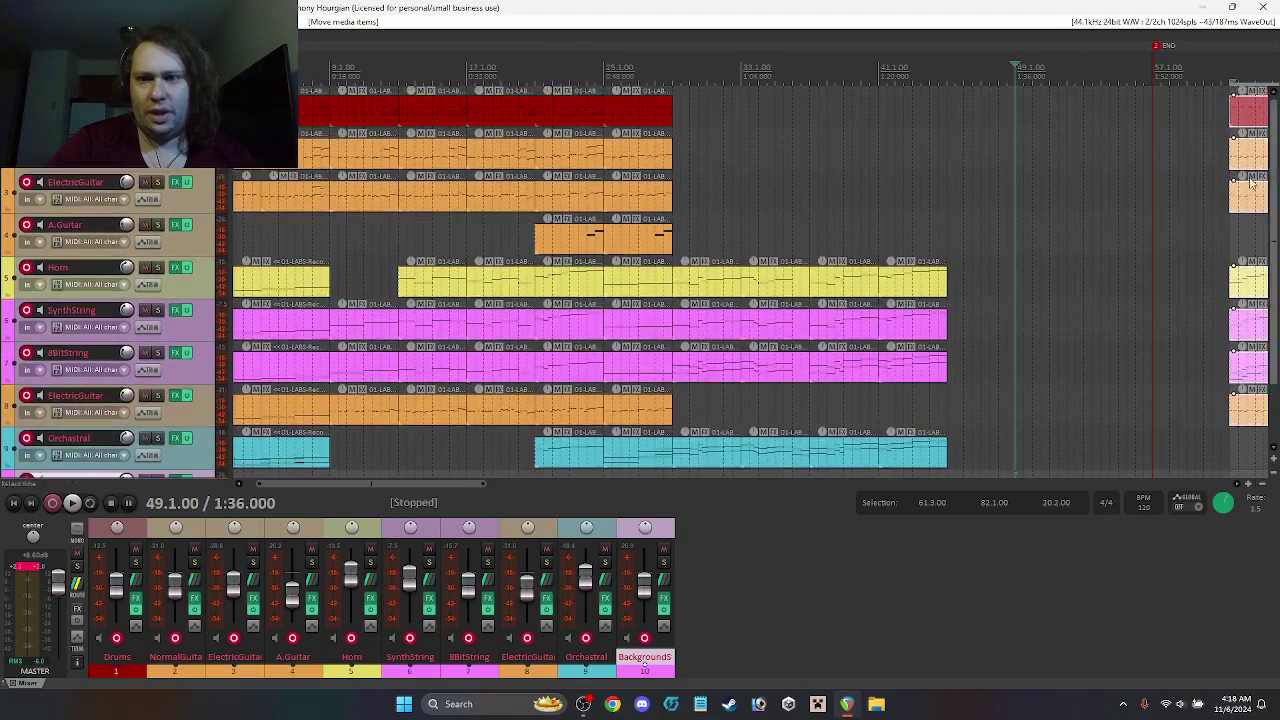
{"action": "left_click_drag", "start_coordinate": [435, 484], "coordinate": [554, 502]}
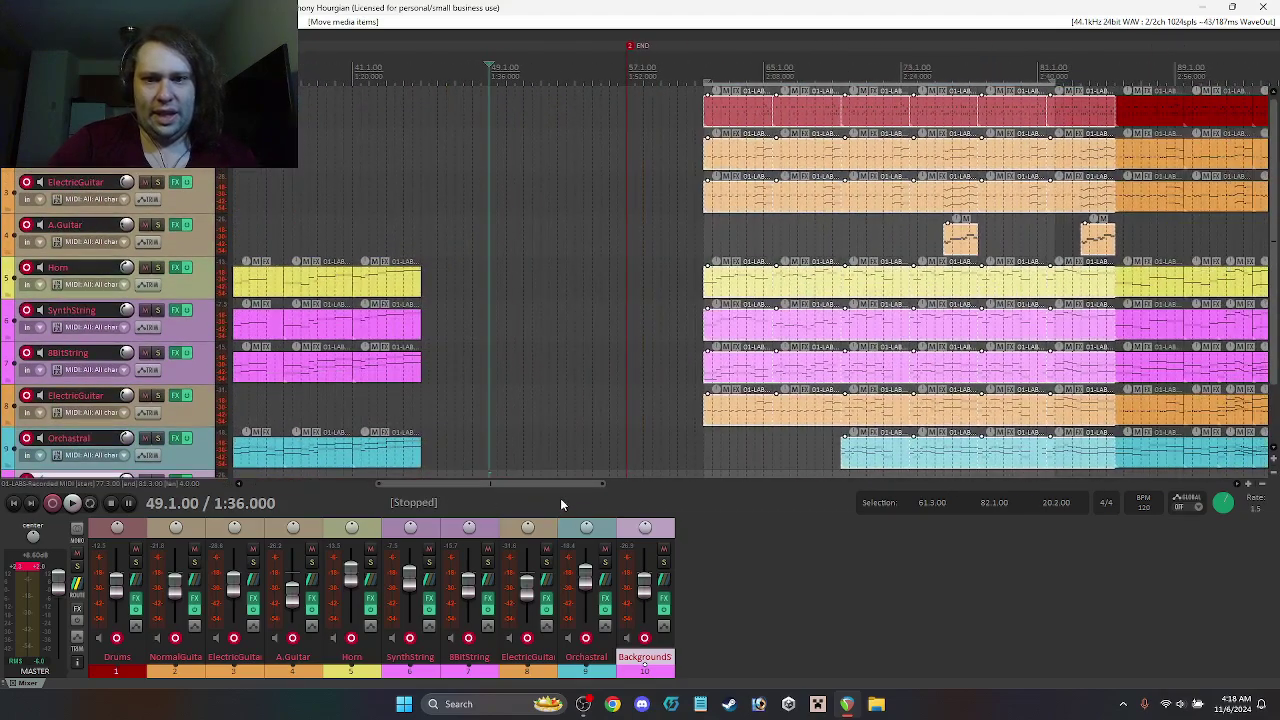
{"action": "left_click", "coordinate": [735, 204]}
{"action": "left_click_drag", "start_coordinate": [813, 113], "coordinate": [740, 200]}
{"action": "left_click_drag", "start_coordinate": [566, 484], "coordinate": [494, 494]}
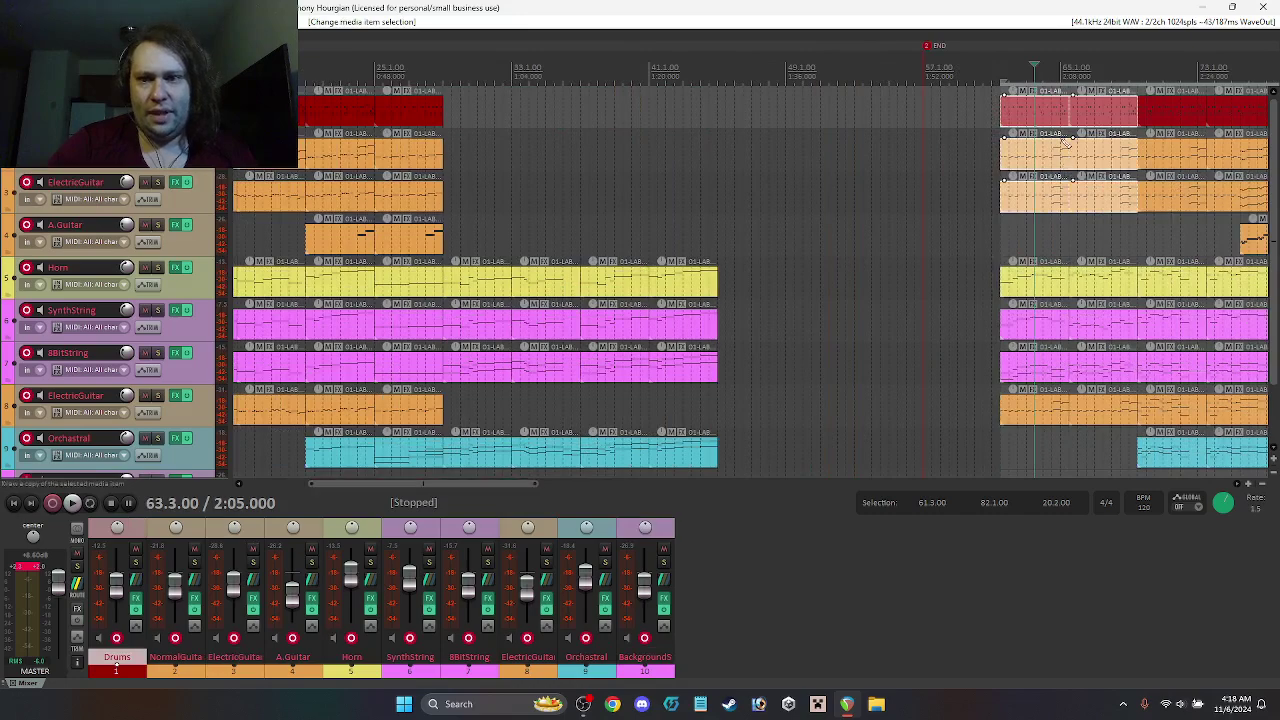
{"action": "left_click_drag", "start_coordinate": [1028, 112], "coordinate": [438, 121]}
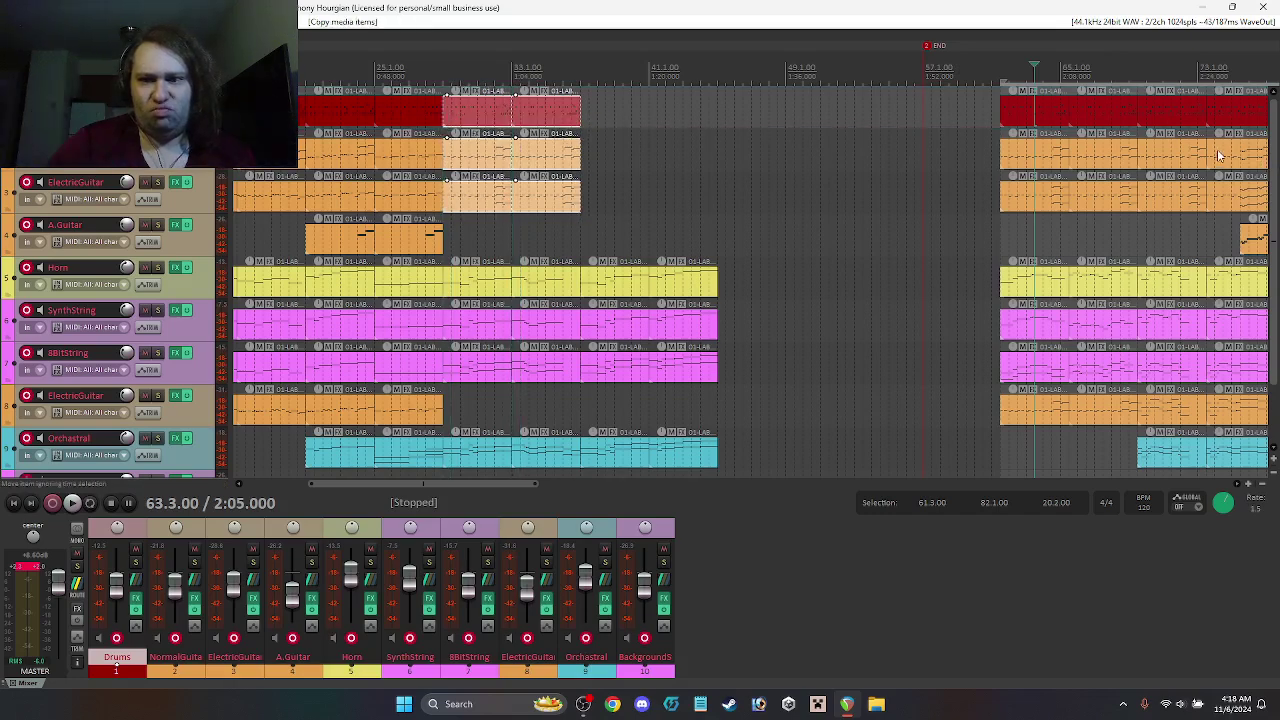
Step: Copy the next two Drums, NormalGuitar and upper ElectricGuitar items plus the first A.Guitar item so the group starts at bar 37
{"action": "left_click", "coordinate": [1168, 116]}
{"action": "left_click", "coordinate": [1250, 237]}
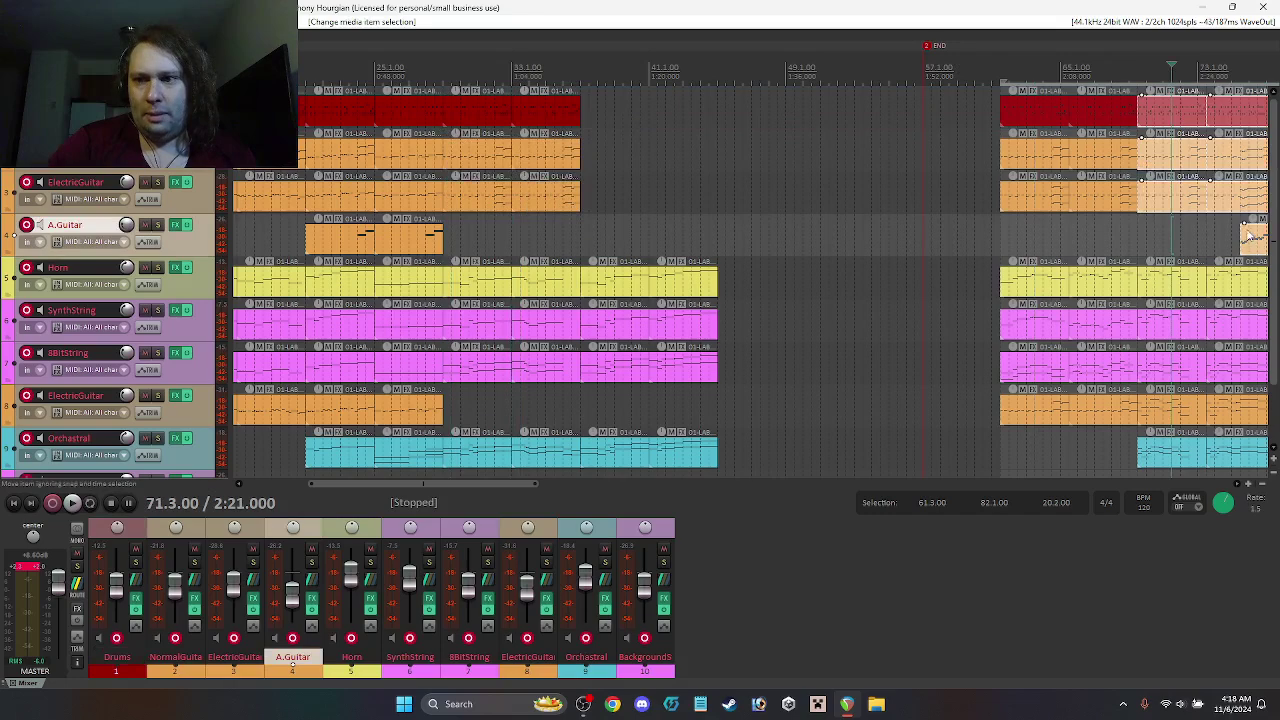
{"action": "left_click_drag", "start_coordinate": [1232, 120], "coordinate": [668, 112]}
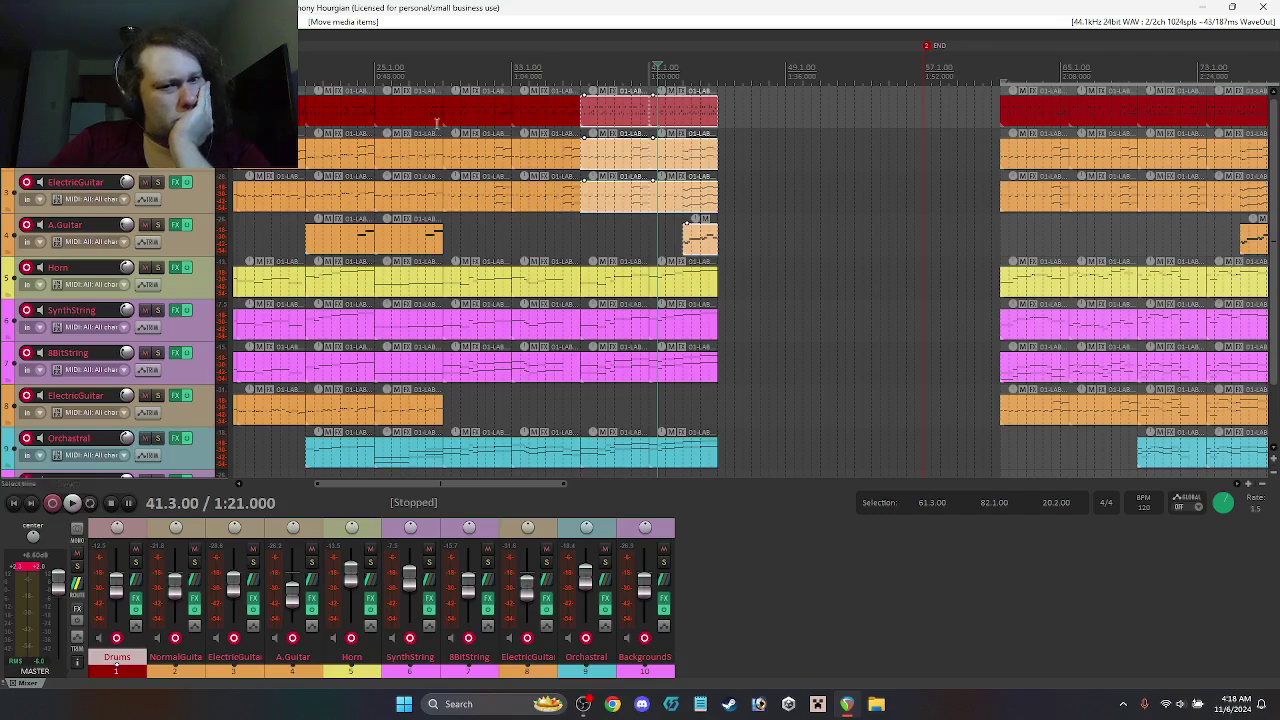
Step: Copy the eight-bar BackgroundString item at about bar 61 to just before bar 29 and extend the copy to bar 45
{"action": "scroll", "coordinate": [1113, 387], "scroll_direction": "down", "scroll_amount": 2}
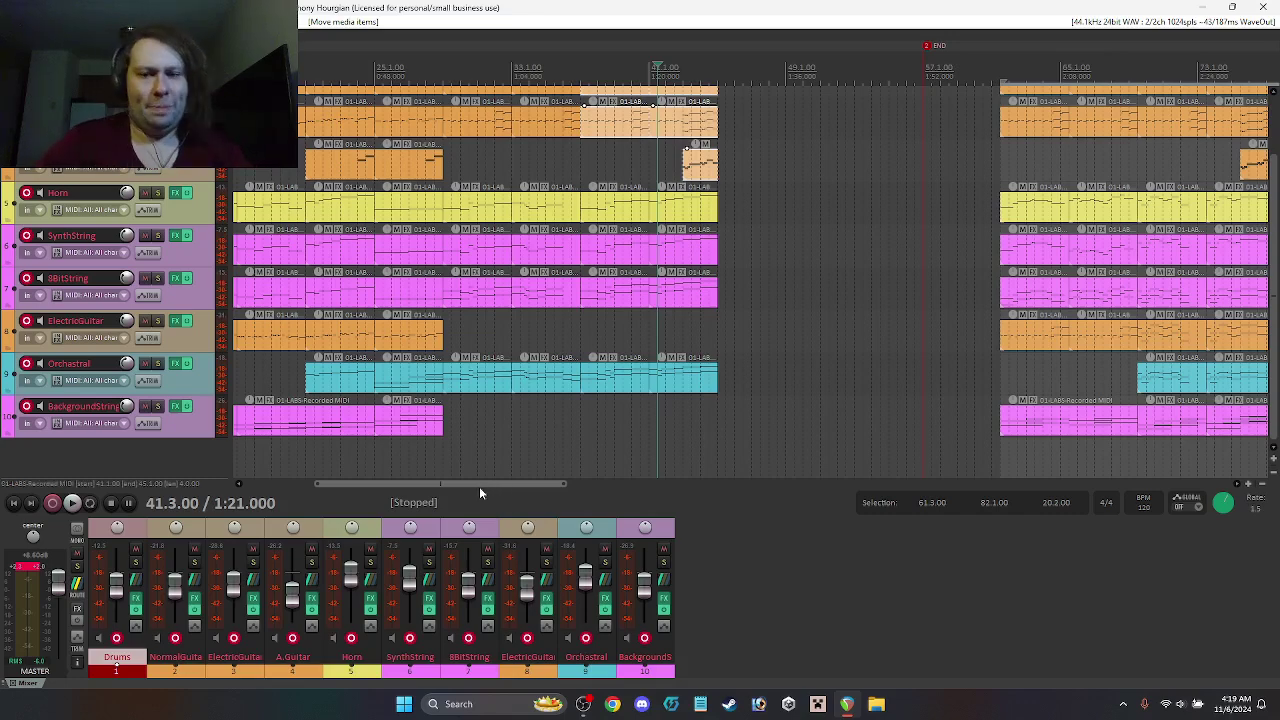
{"action": "left_click", "coordinate": [928, 425]}
{"action": "left_click", "coordinate": [1240, 420]}
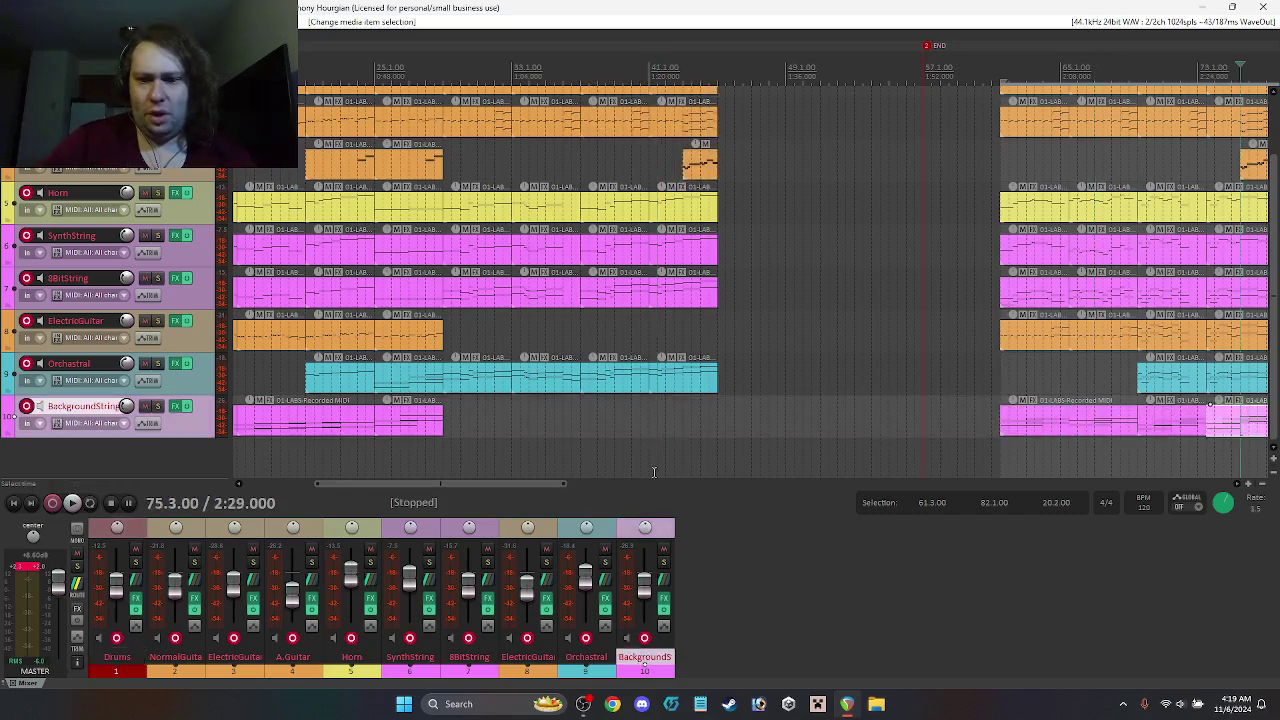
{"action": "left_click", "coordinate": [1076, 430]}
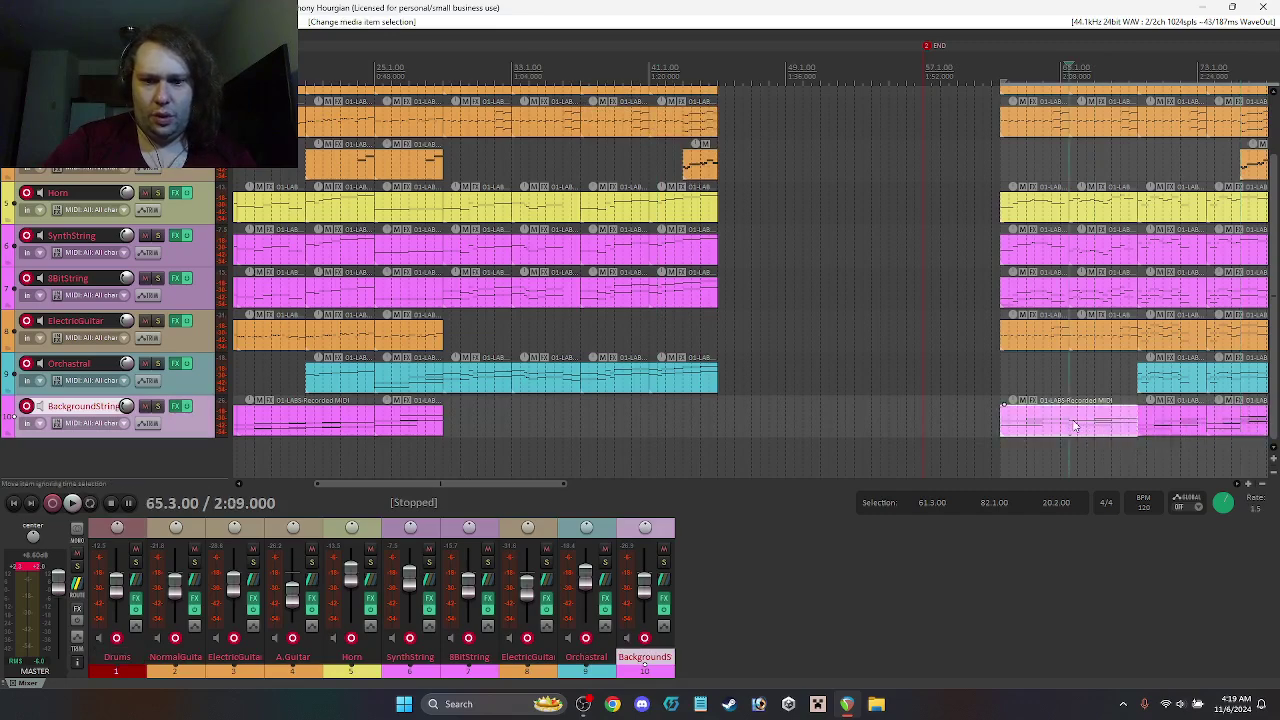
{"action": "left_click_drag", "start_coordinate": [1081, 425], "coordinate": [717, 430]}
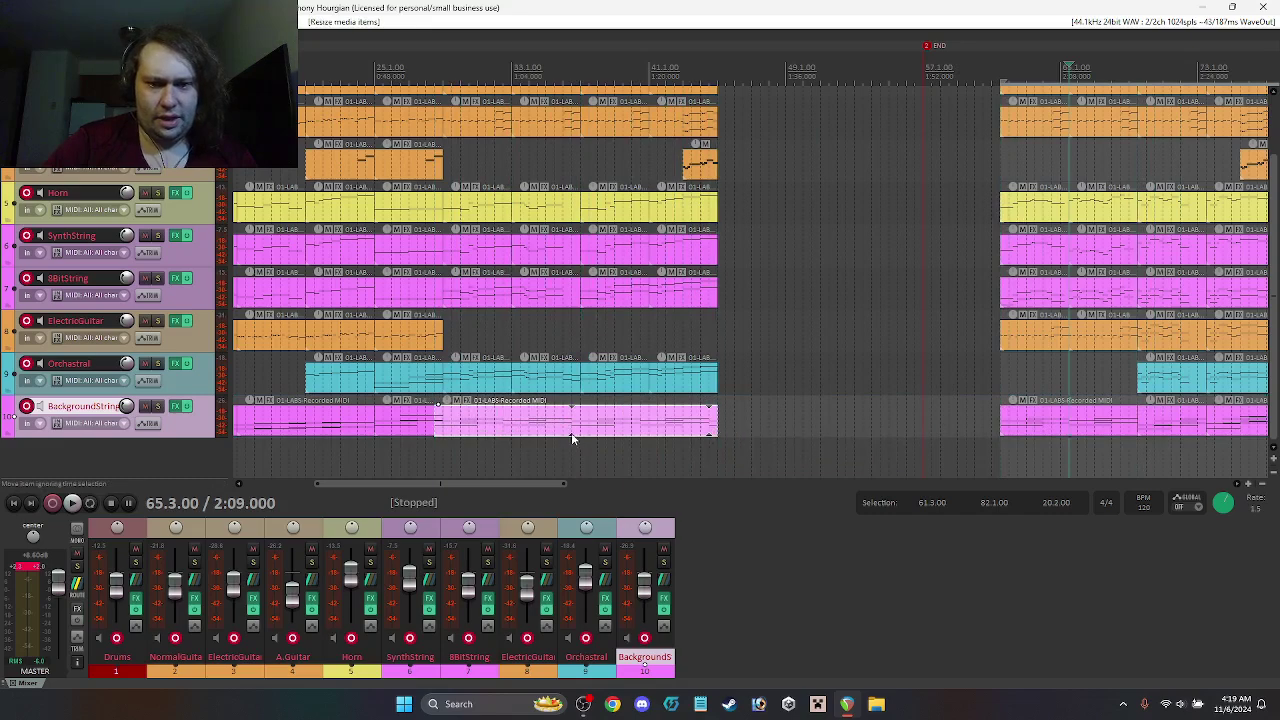
Step: Open the extended BackgroundString item in the MIDI editor and remove the repeated notes after the middle of bar 36
{"action": "double_click", "coordinate": [584, 425]}
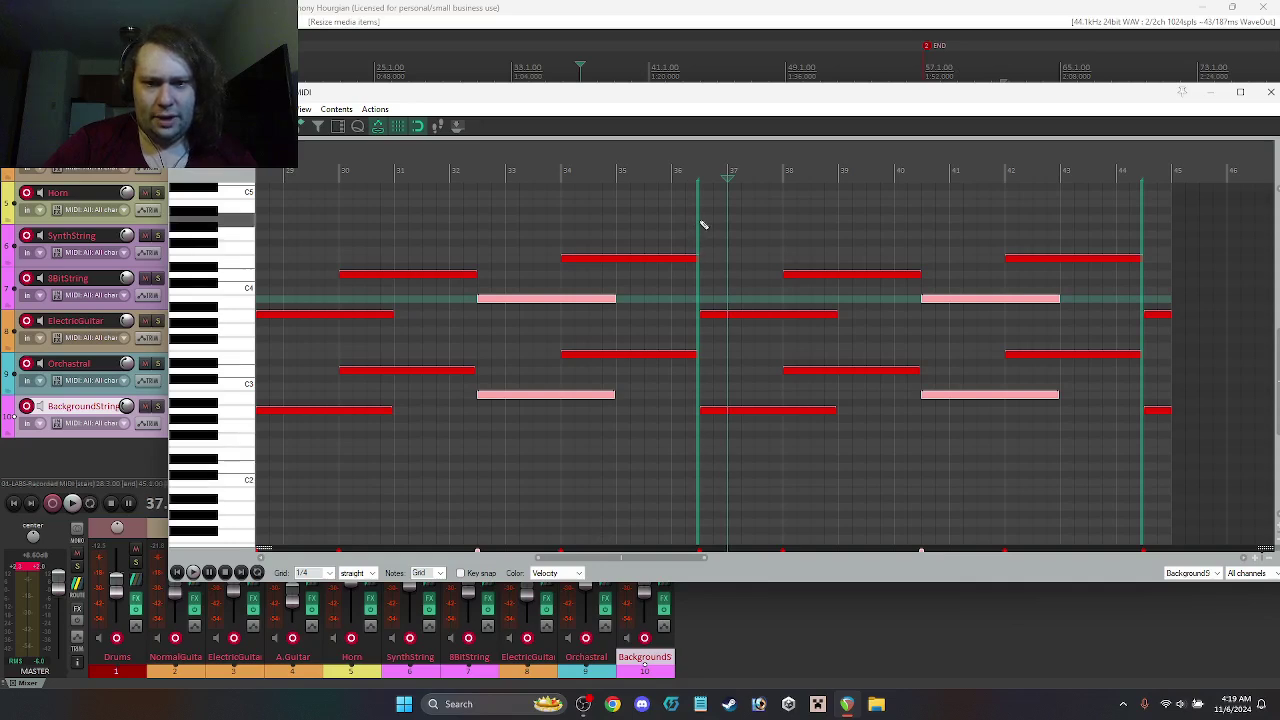
{"action": "left_click_drag", "start_coordinate": [697, 218], "coordinate": [732, 233]}
{"action": "key", "text": "Right"}
{"action": "left_click_drag", "start_coordinate": [714, 107], "coordinate": [669, 157]}
Step: Lengthen the E3 and E4 notes at bar 34 to bar 38, then add octave pairs on F at bar 37 and G from bar 40 to 45
{"action": "left_click", "coordinate": [646, 414], "text": "ctrl"}
{"action": "left_click_drag", "start_coordinate": [652, 410], "coordinate": [741, 412]}
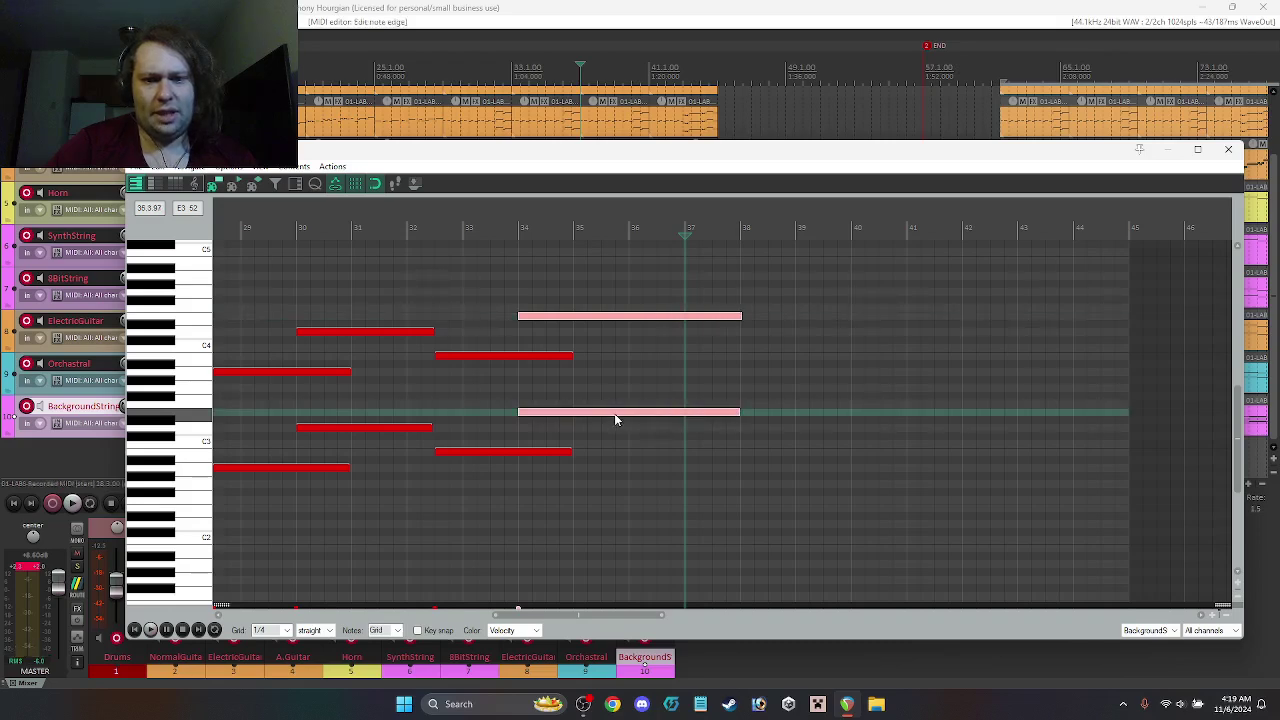
{"action": "left_click_drag", "start_coordinate": [616, 420], "coordinate": [1123, 388]}
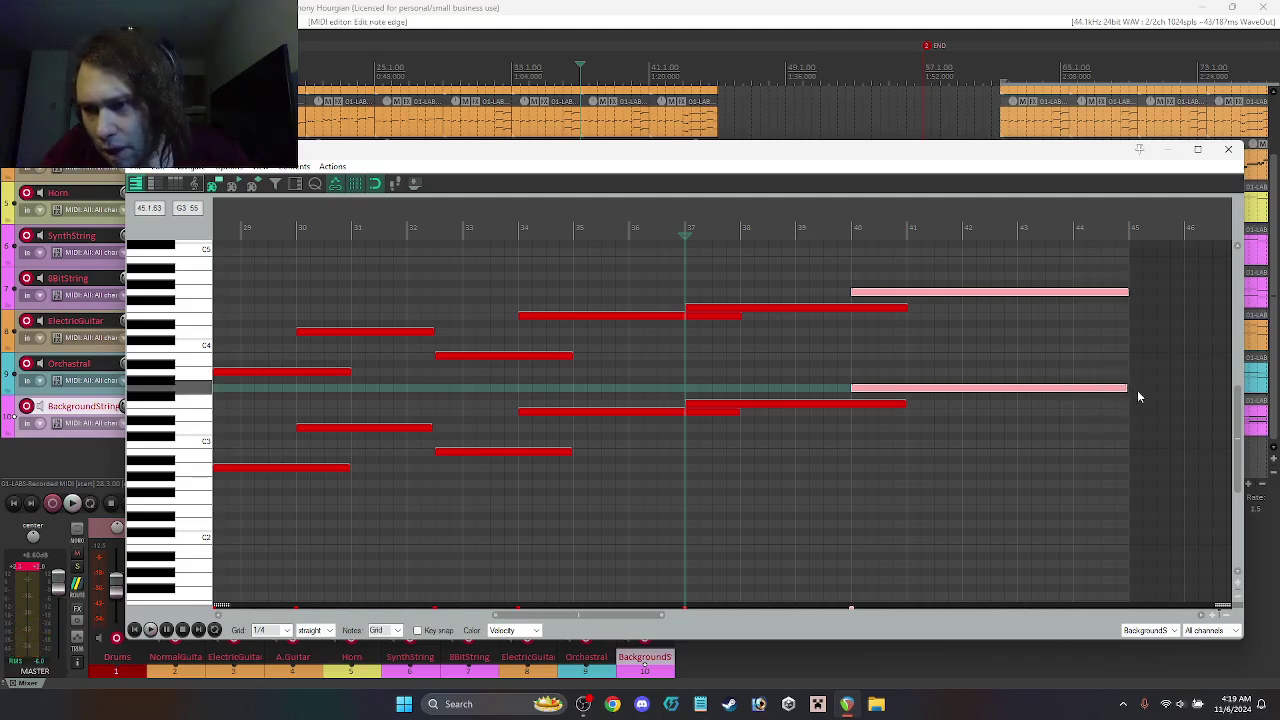
{"action": "left_click", "coordinate": [1072, 378]}
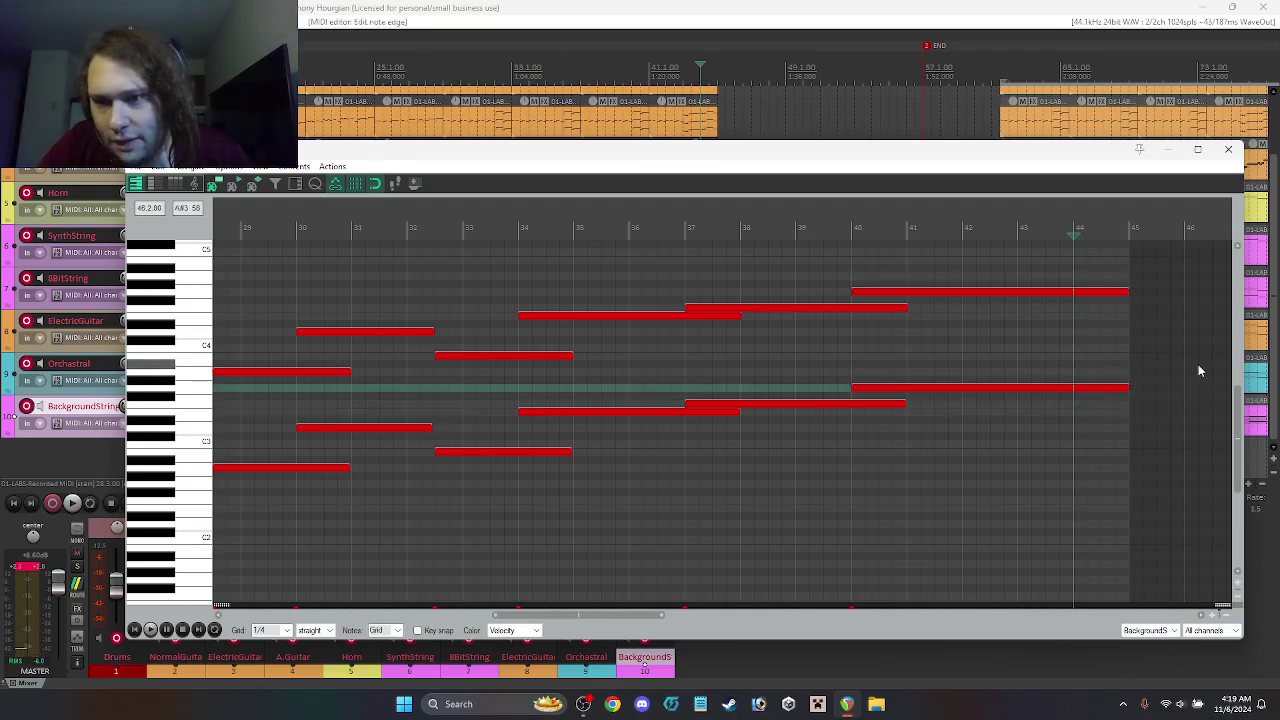
Step: Move the extended BackgroundString item to start at bar 29 and trim its end to bar 45
{"action": "left_click", "coordinate": [1228, 148]}
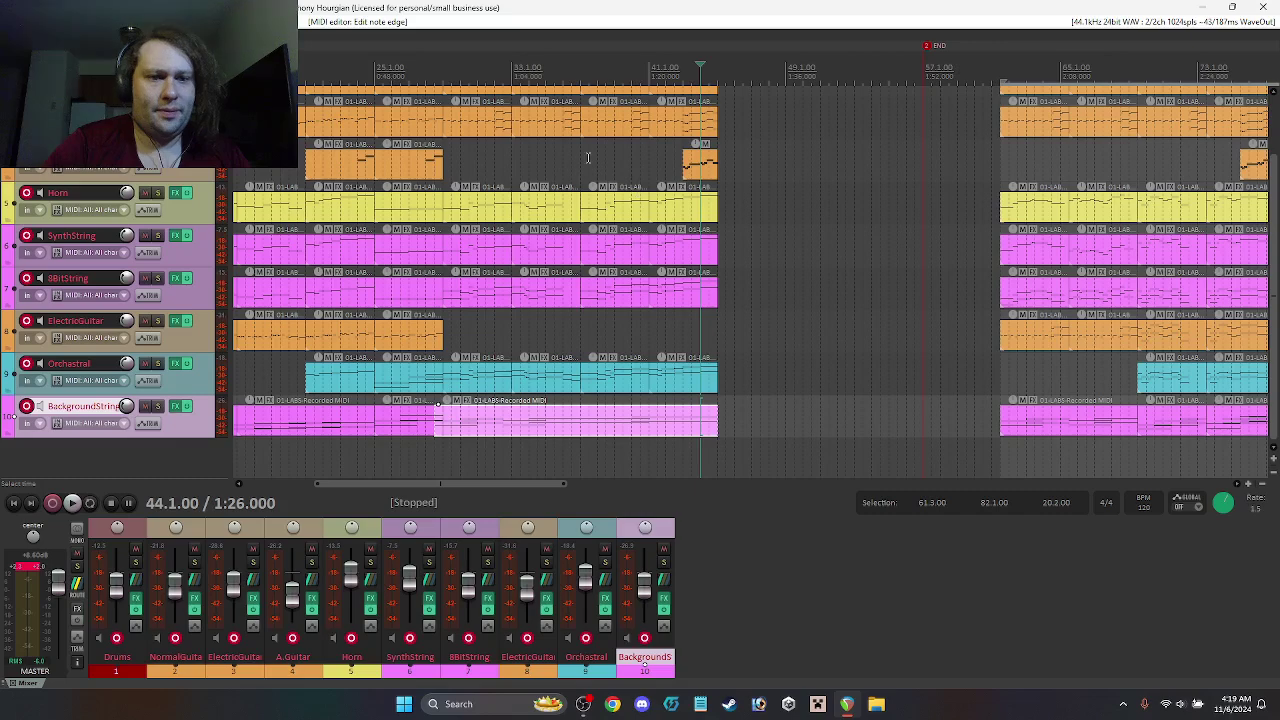
{"action": "left_click", "coordinate": [444, 72]}
{"action": "left_click_drag", "start_coordinate": [505, 424], "coordinate": [627, 427]}
{"action": "double_click", "coordinate": [627, 427]}
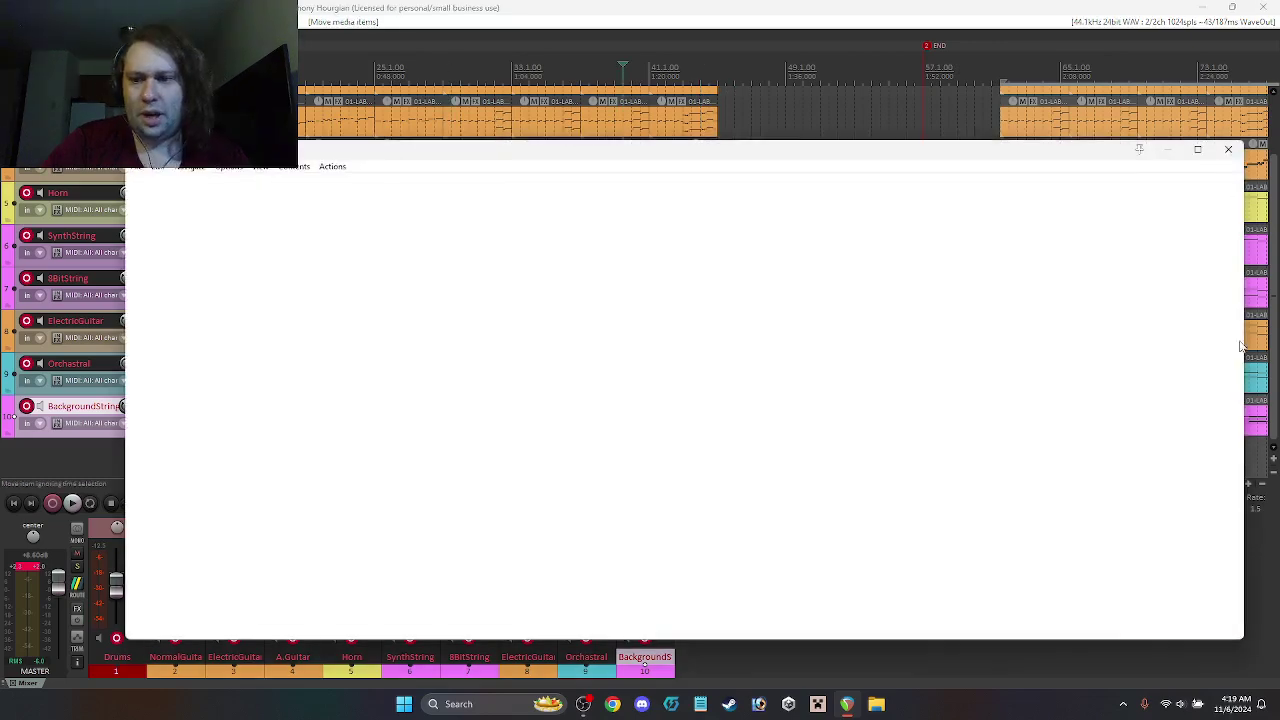
{"action": "left_click", "coordinate": [1236, 150]}
{"action": "left_click_drag", "start_coordinate": [727, 431], "coordinate": [717, 431]}
{"action": "left_click_drag", "start_coordinate": [534, 487], "coordinate": [431, 487]}
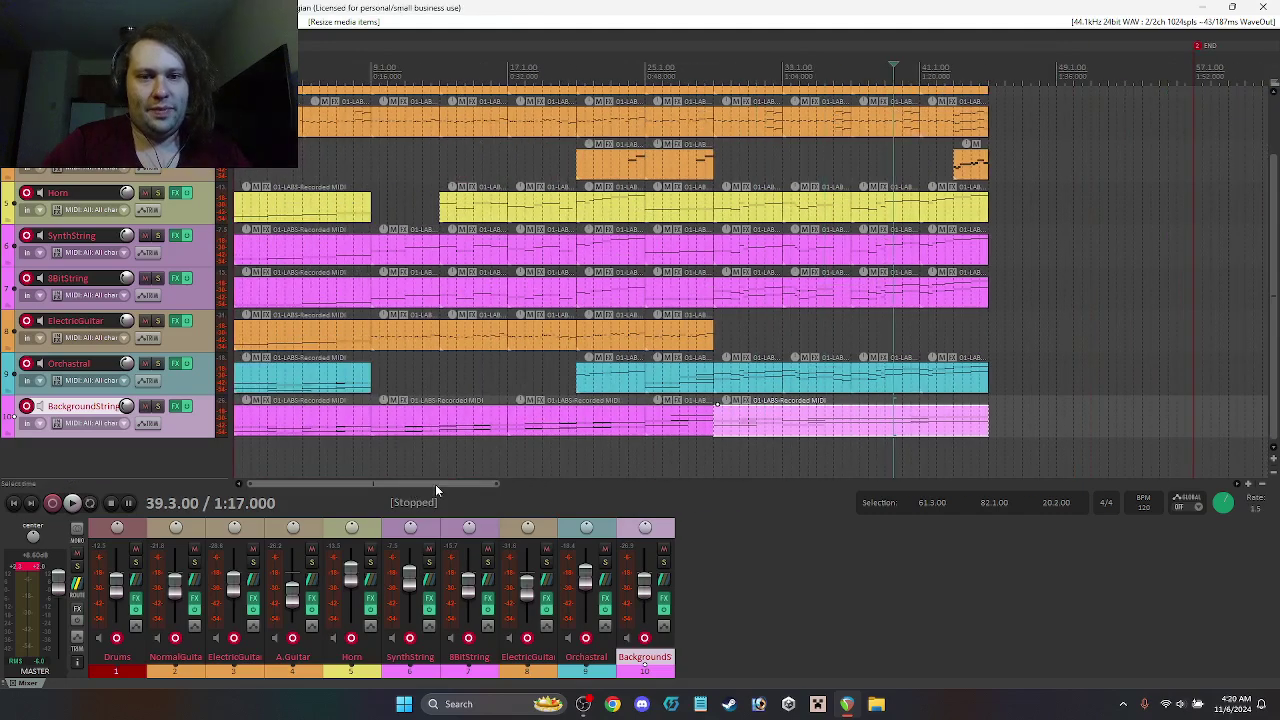
Step: Open the Horn item at bar 25 in the MIDI editor and raise both notes together so the first sits on E4
{"action": "double_click", "coordinate": [672, 210]}
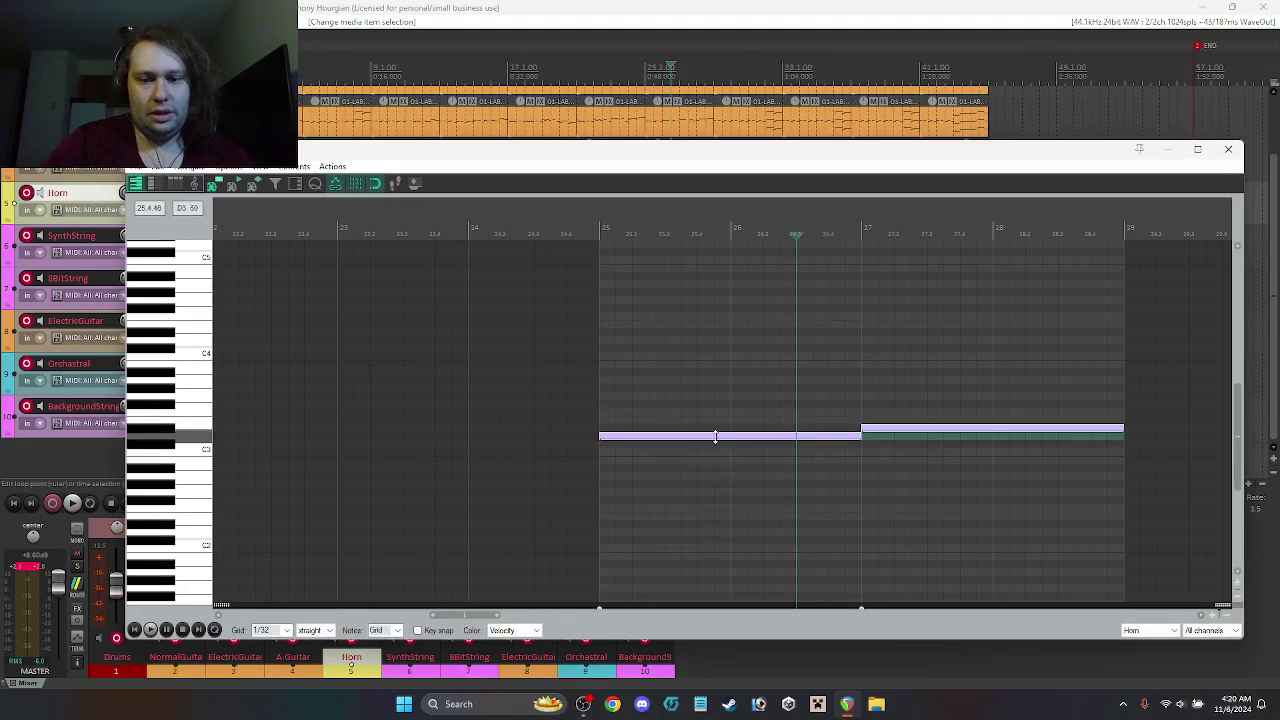
{"action": "left_click", "coordinate": [909, 431]}
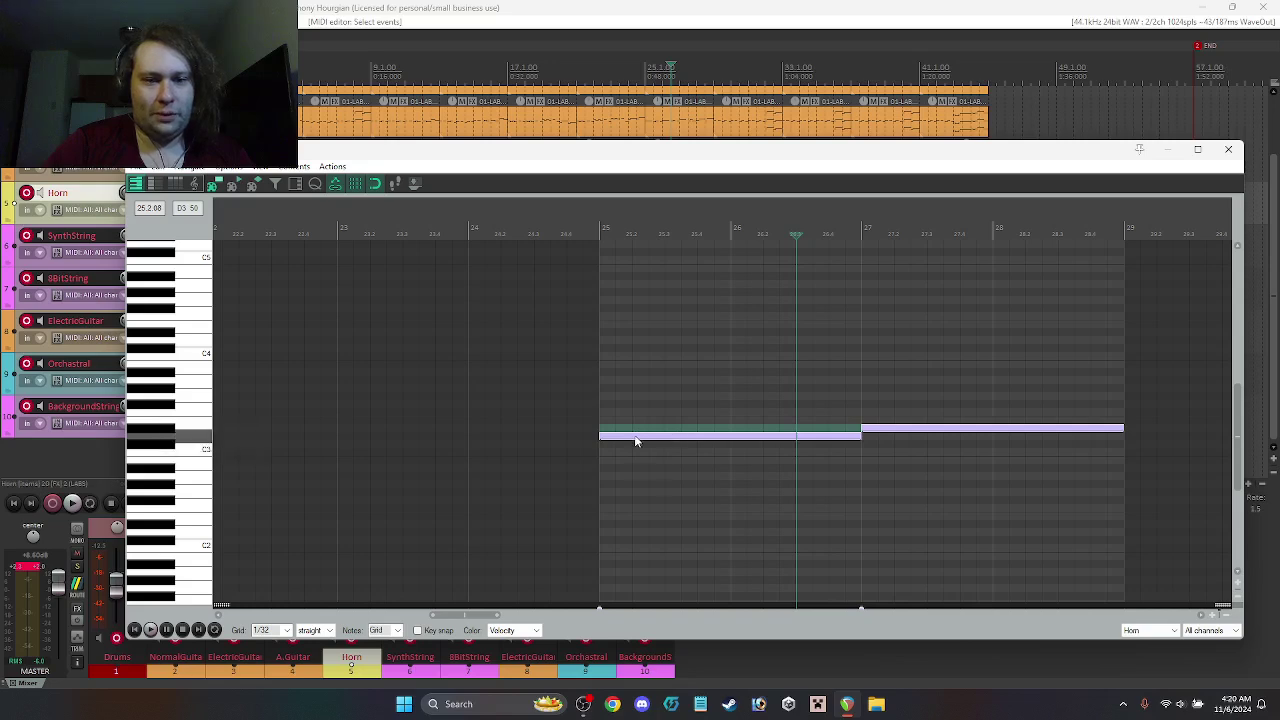
{"action": "left_click_drag", "start_coordinate": [635, 440], "coordinate": [631, 322]}
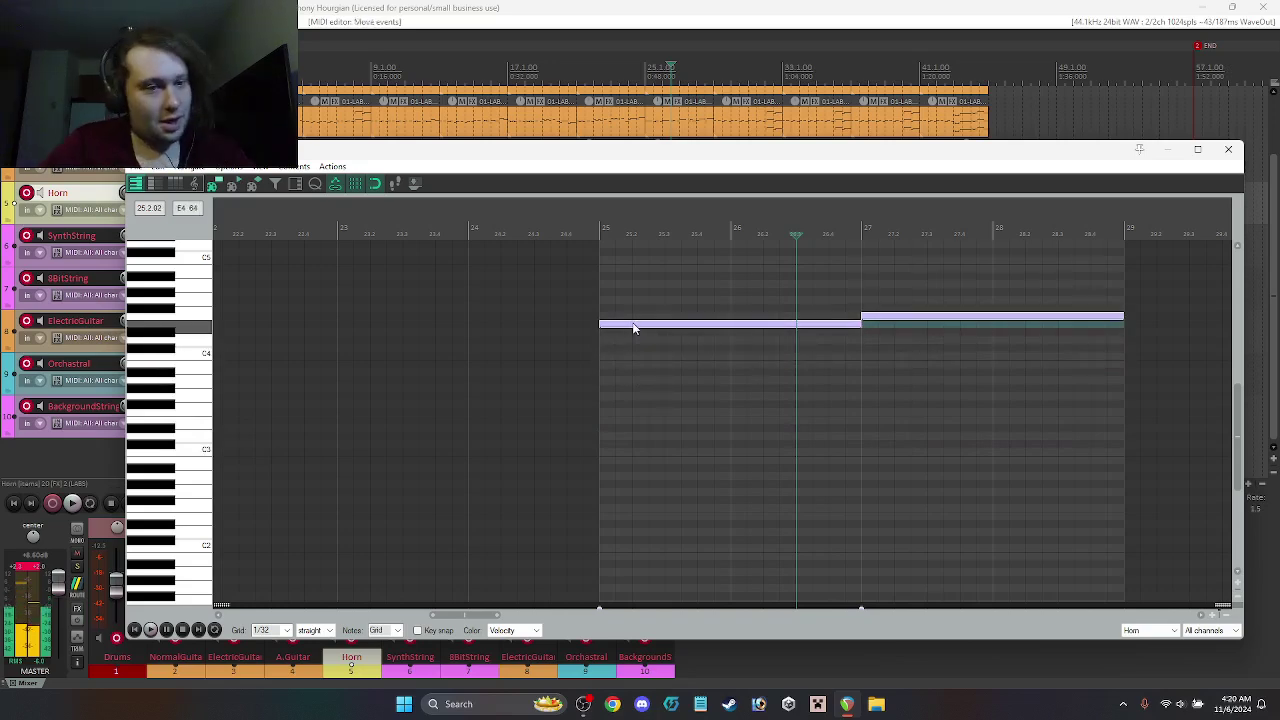
{"action": "left_click", "coordinate": [1228, 149]}
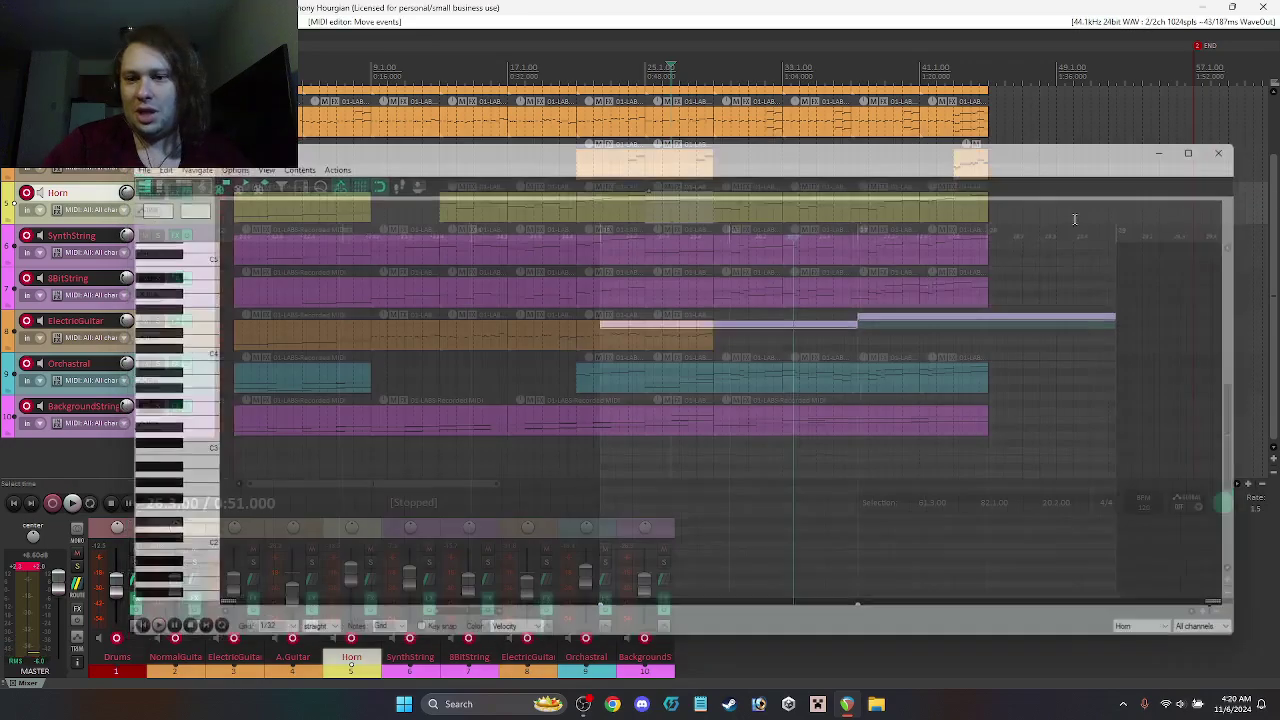
Step: Replace the SynthString and 8BitString items at bar 25 with copies of the Horn item from the same bar
{"action": "left_click", "coordinate": [697, 248]}
{"action": "left_click", "coordinate": [695, 290], "text": "ctrl"}
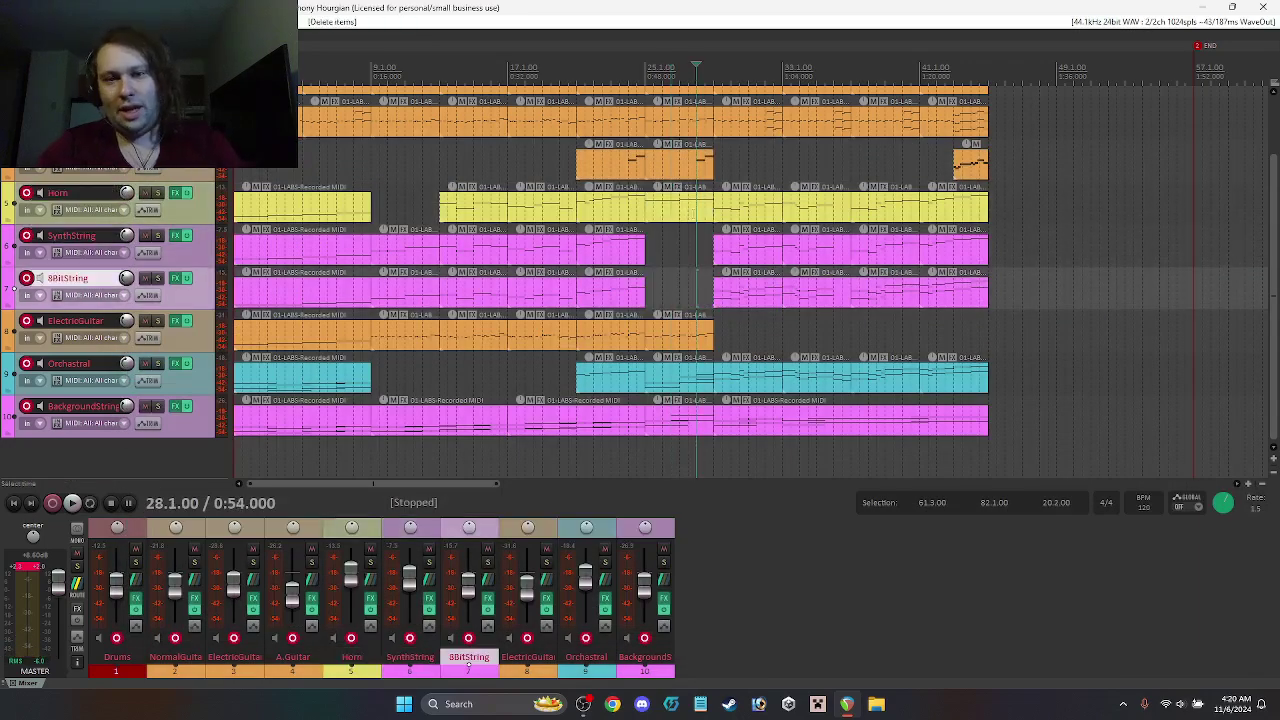
{"action": "key", "text": "Delete"}
{"action": "left_click", "coordinate": [687, 205]}
{"action": "left_click_drag", "start_coordinate": [680, 213], "coordinate": [698, 299]}
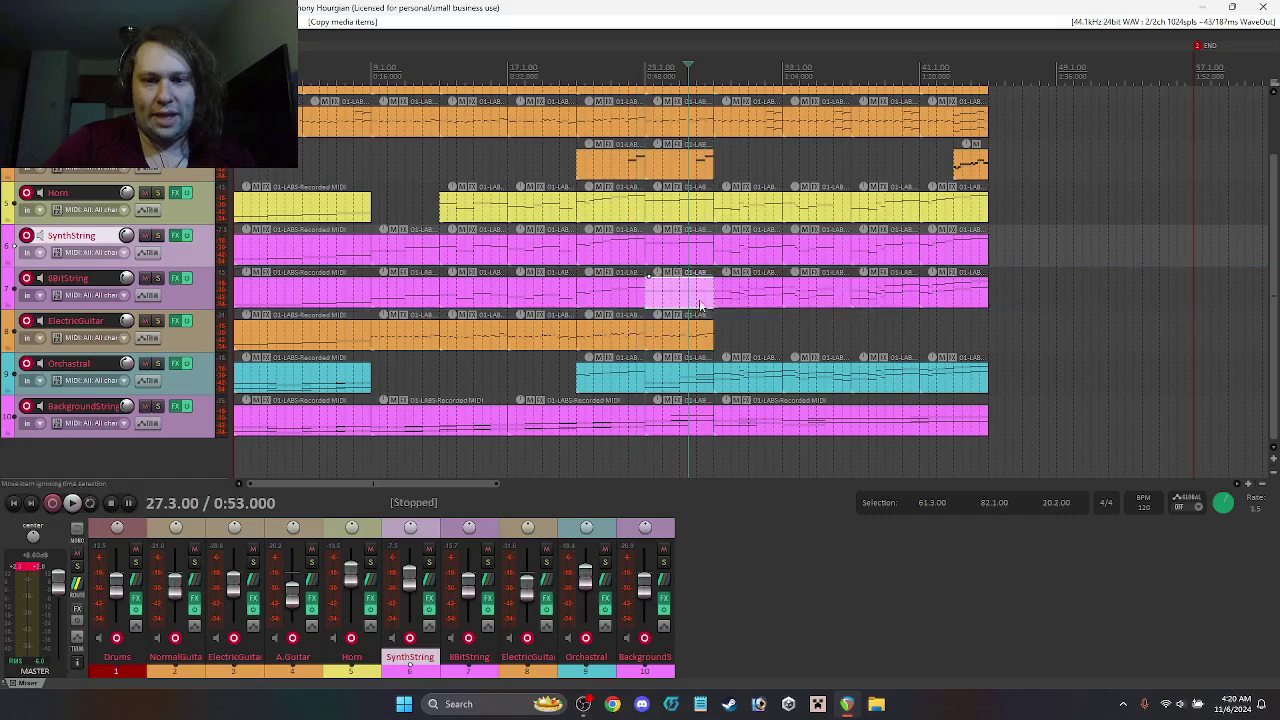
Step: Play the song from the beginning to review the rearranged sections up to bar 45
{"action": "left_click", "coordinate": [752, 558]}
{"action": "left_click", "coordinate": [762, 484]}
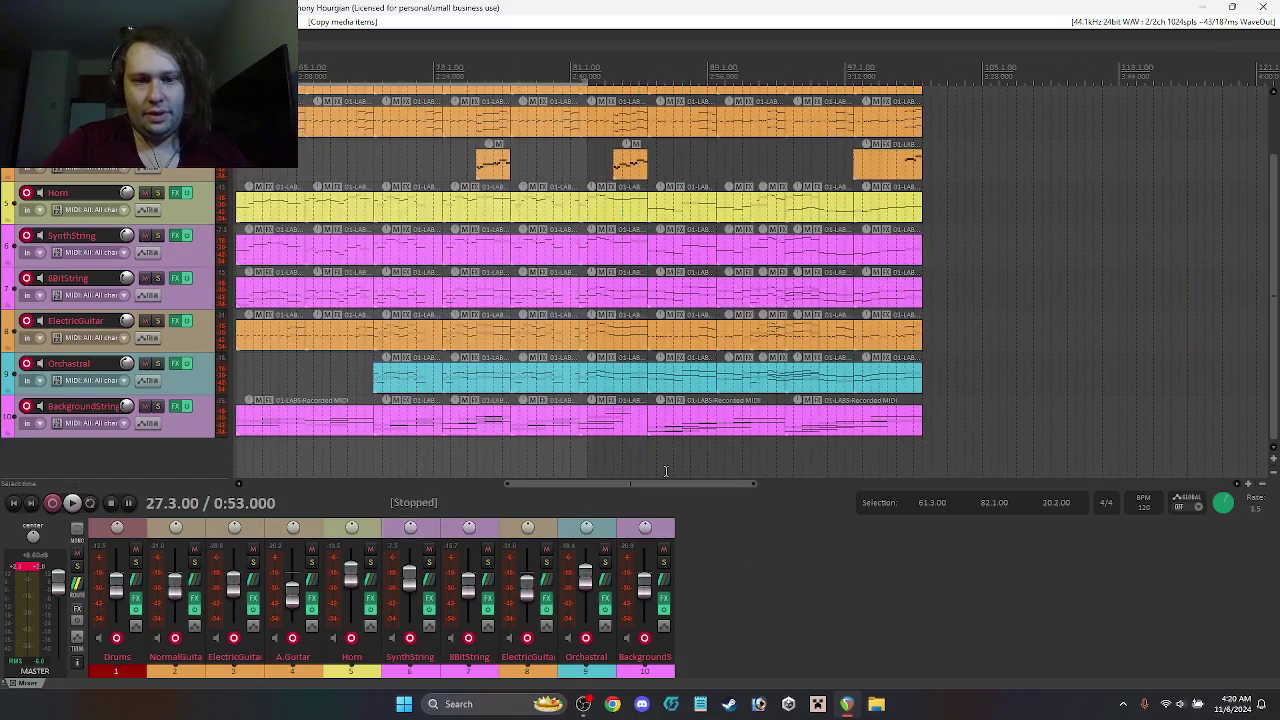
{"action": "left_click_drag", "start_coordinate": [675, 488], "coordinate": [446, 484]}
{"action": "left_click", "coordinate": [938, 333]}
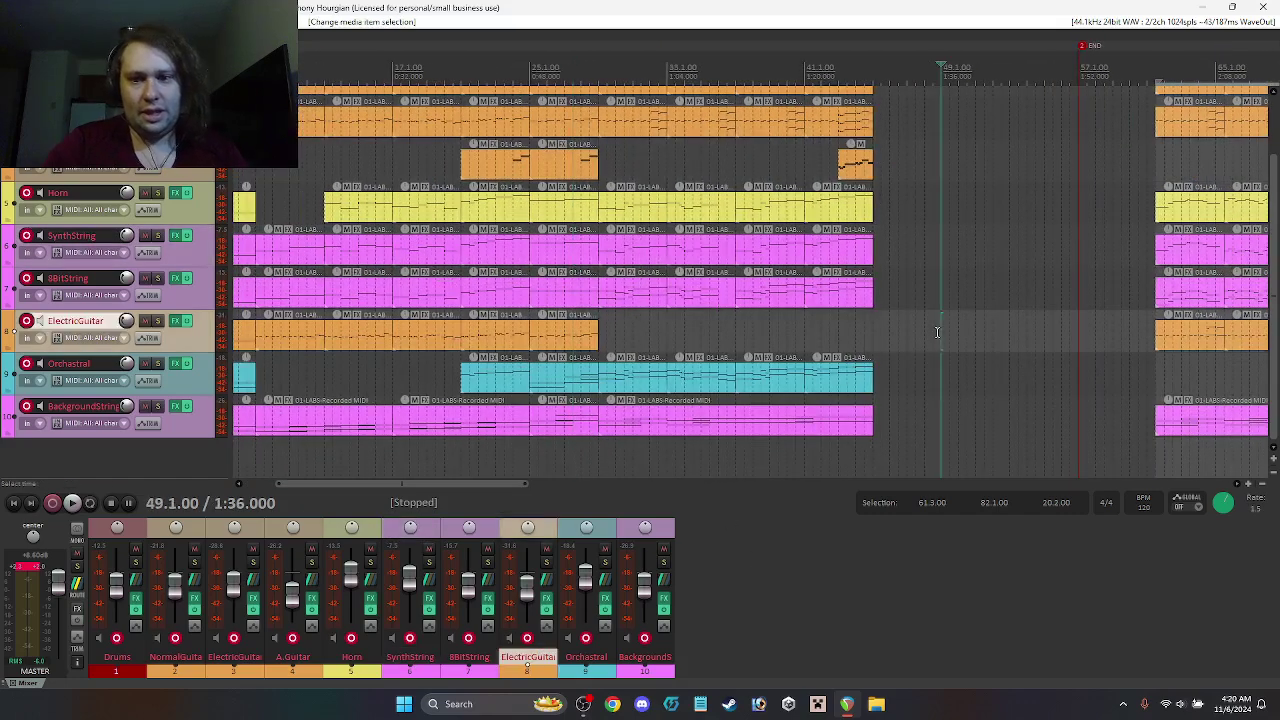
{"action": "key", "text": "Home"}
{"action": "key", "text": "space"}
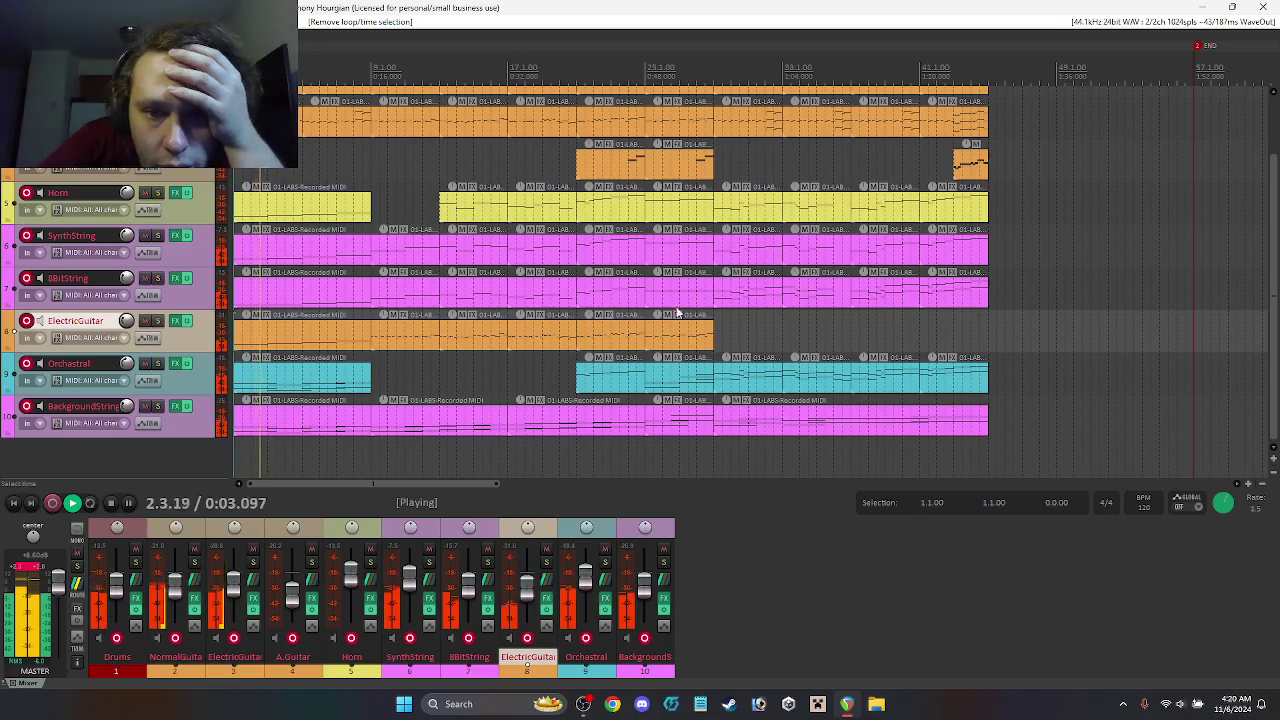
{"action": "double_click", "coordinate": [677, 285]}
{"action": "left_click_drag", "start_coordinate": [263, 614], "coordinate": [517, 643]}
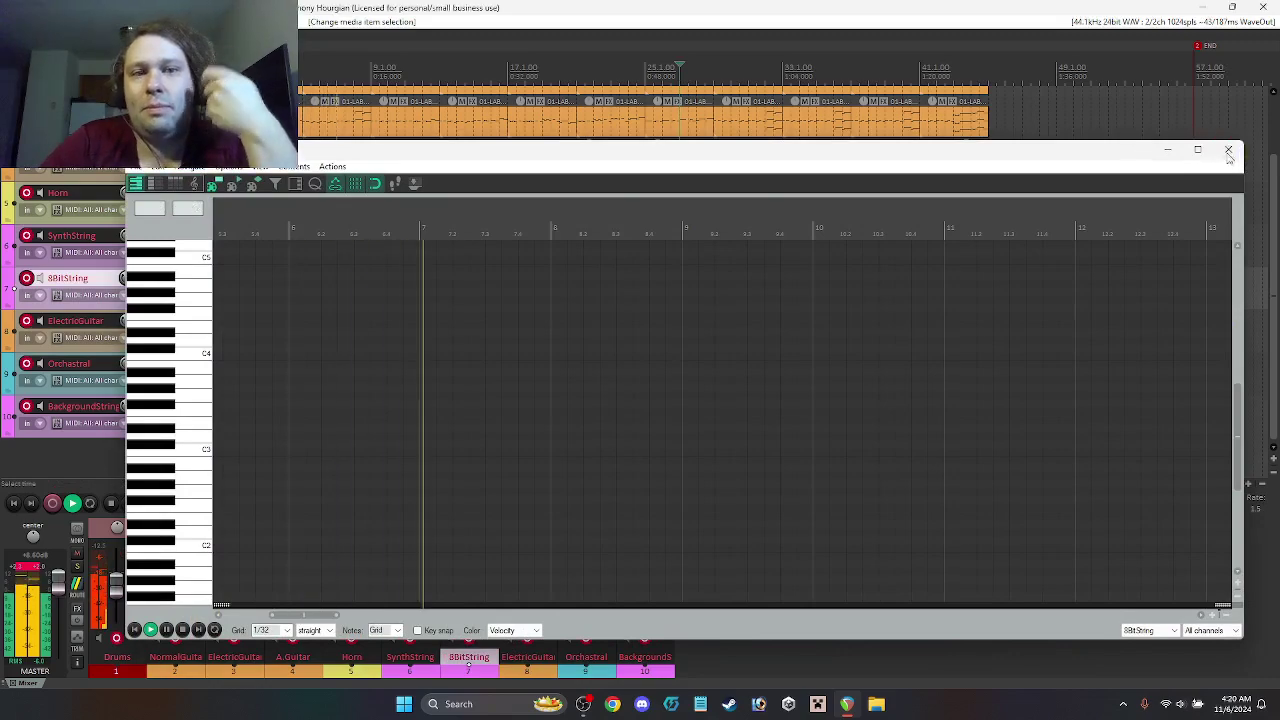
{"action": "key", "text": "Escape"}
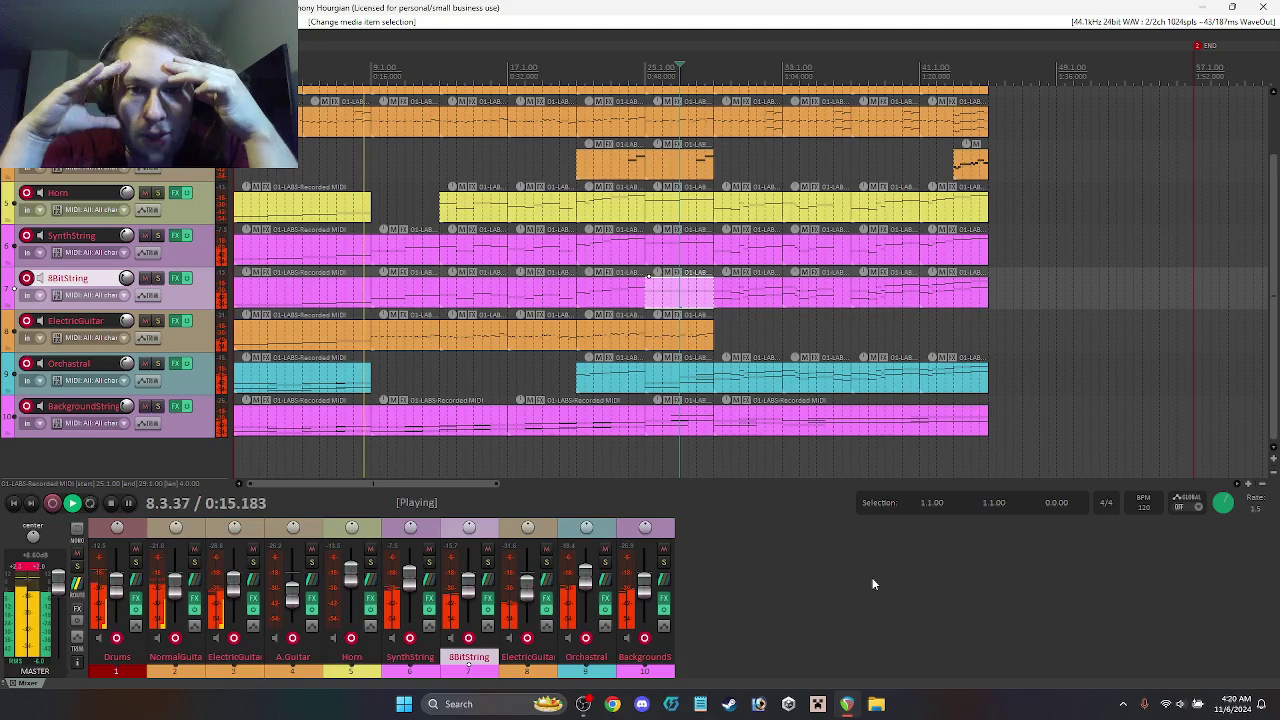
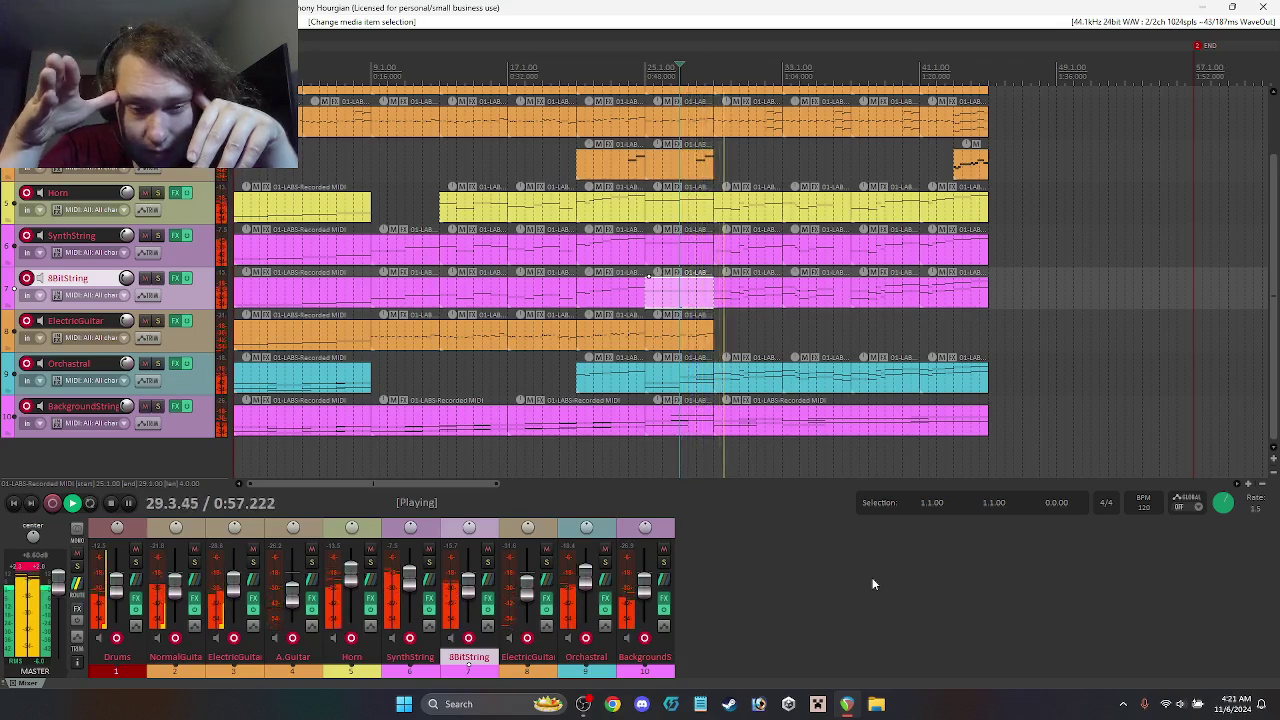
Step: Delete the Horn item at bar 25 and stop playback
{"action": "left_click", "coordinate": [683, 193]}
{"action": "key", "text": "Delete"}
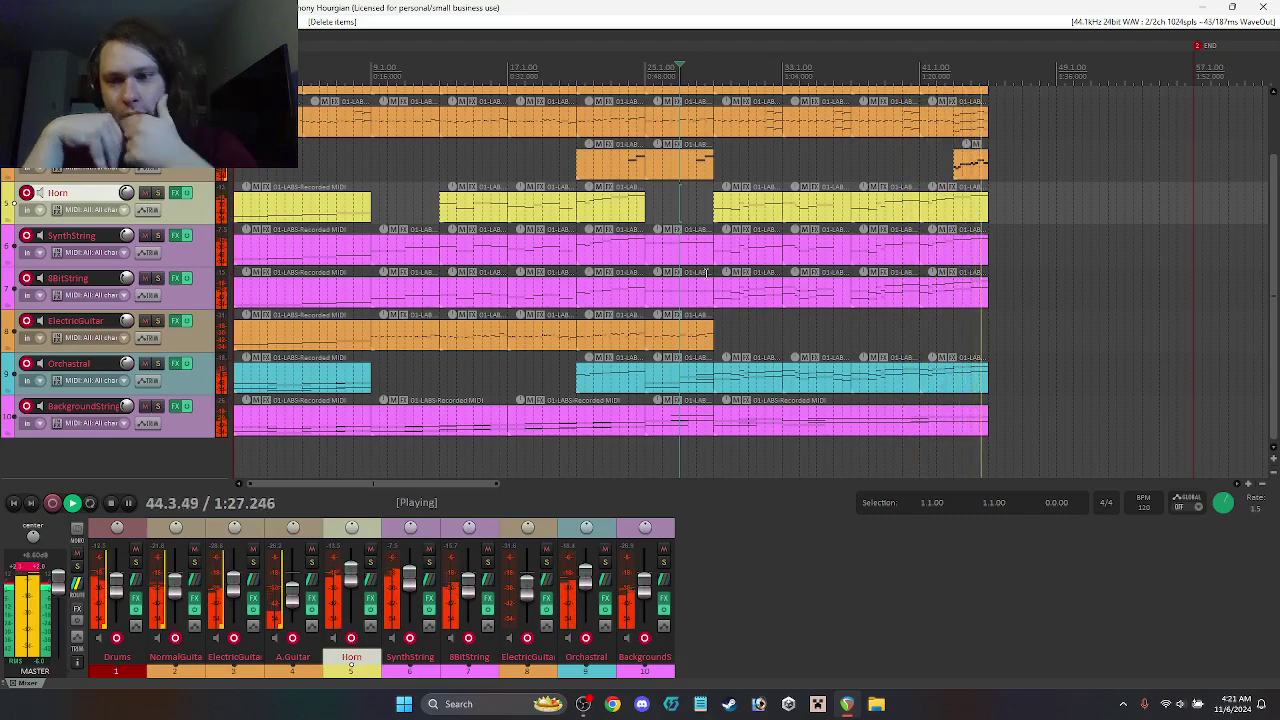
{"action": "key", "text": "space"}
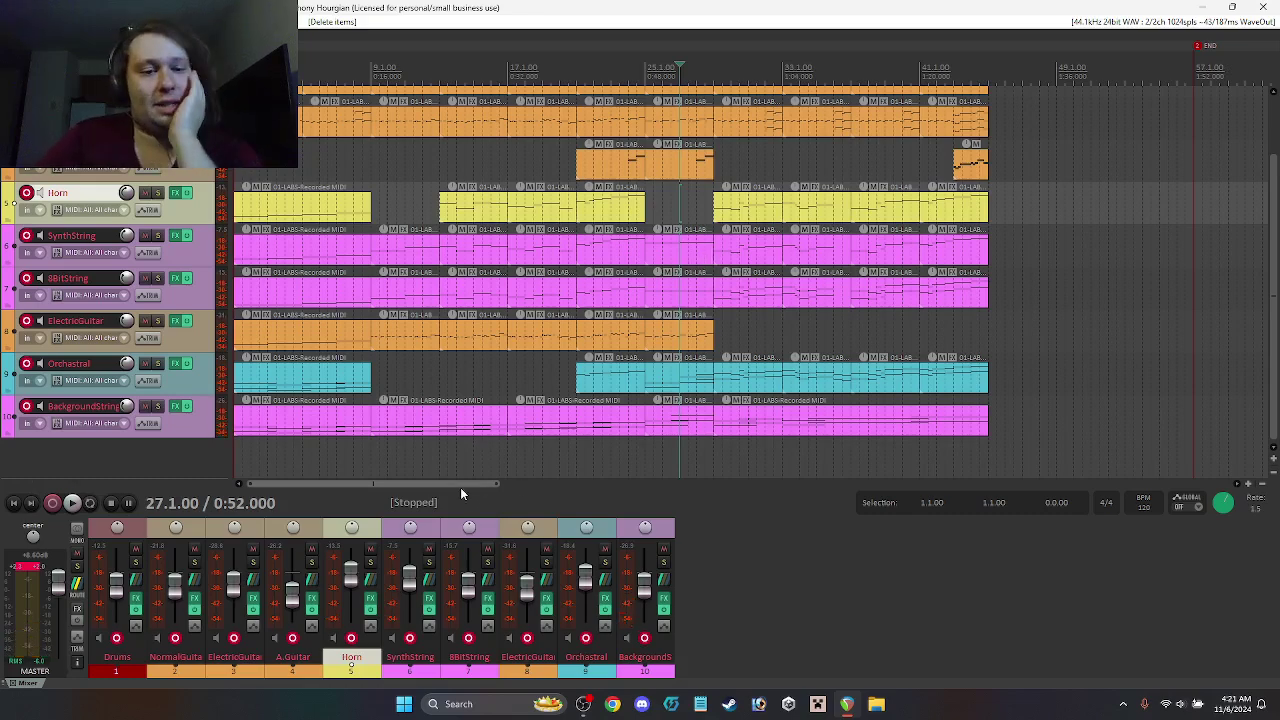
Step: Move the song's last eight bars of items on all tracks, from about bar 93, to start at bar 99
{"action": "left_click_drag", "start_coordinate": [459, 487], "coordinate": [701, 488]}
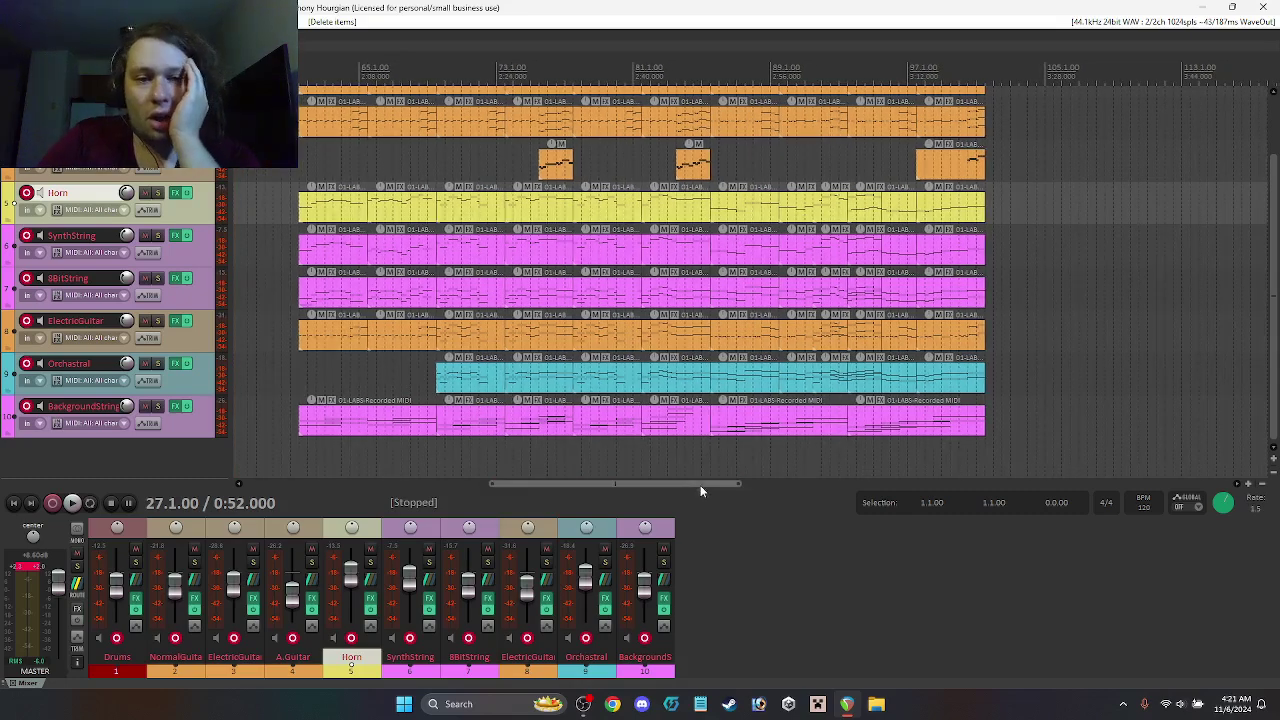
{"action": "left_click", "coordinate": [815, 337]}
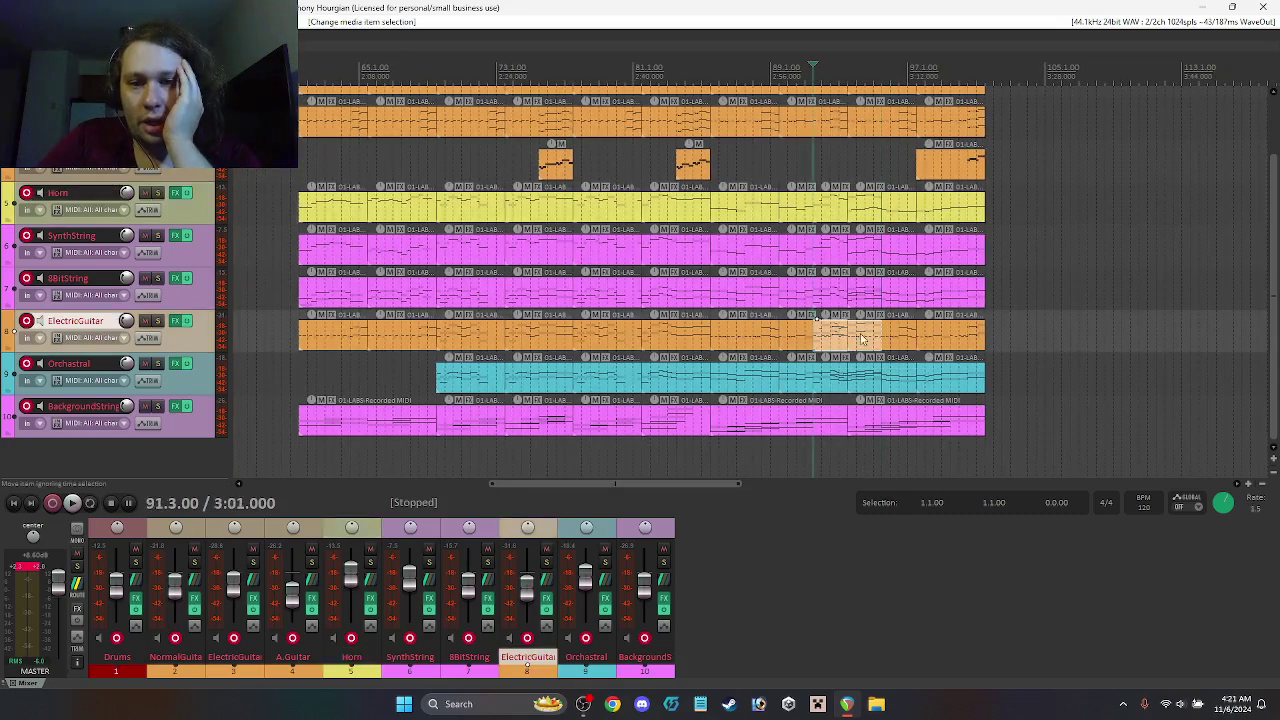
{"action": "left_click", "coordinate": [857, 390]}
{"action": "left_click", "coordinate": [840, 380]}
{"action": "left_click", "coordinate": [914, 404]}
{"action": "left_click", "coordinate": [912, 384]}
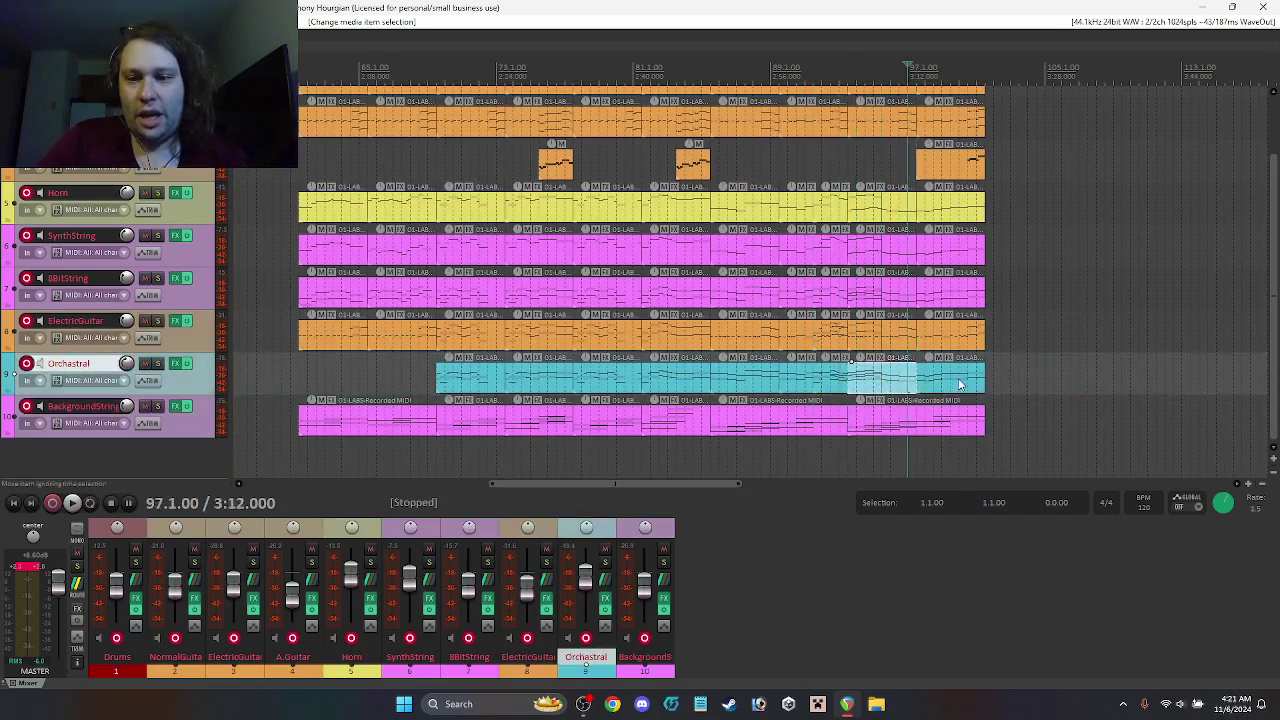
{"action": "left_click_drag", "start_coordinate": [1272, 282], "coordinate": [1272, 327]}
{"action": "left_click_drag", "start_coordinate": [897, 385], "coordinate": [958, 383]}
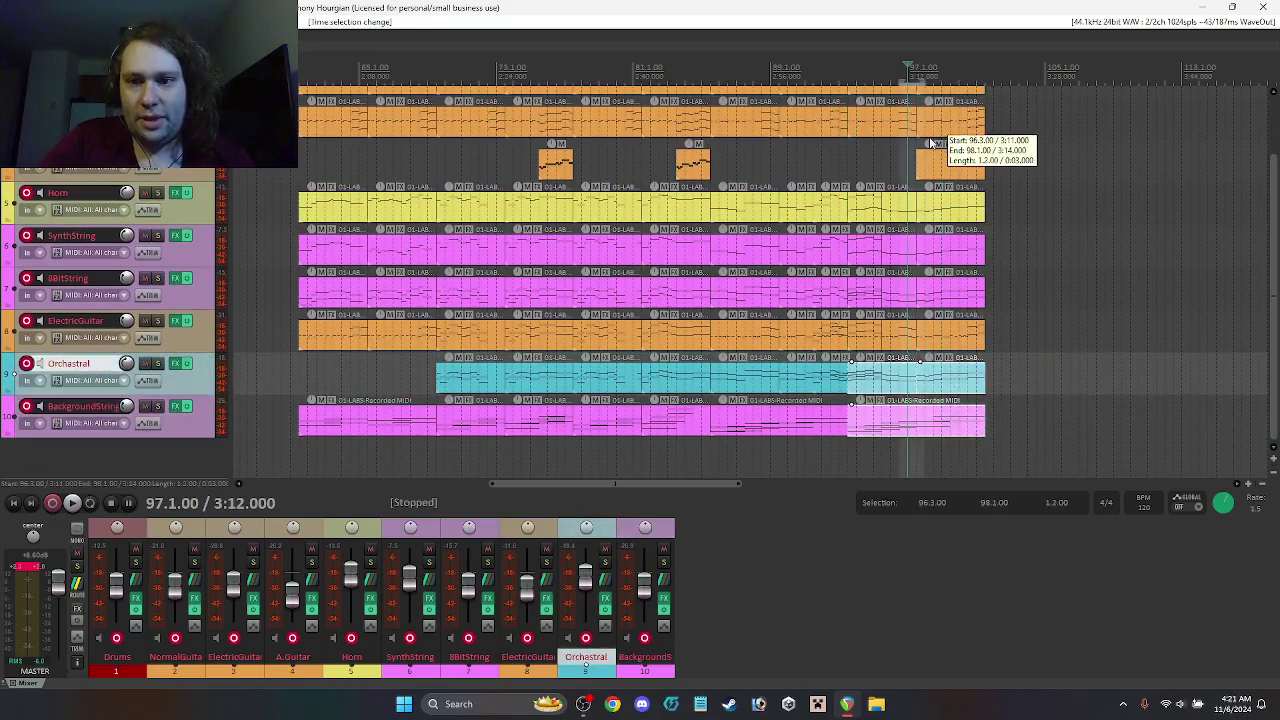
{"action": "left_click", "coordinate": [972, 330], "text": "ctrl"}
{"action": "left_click", "coordinate": [965, 303], "text": "ctrl"}
{"action": "left_click", "coordinate": [965, 250], "text": "ctrl"}
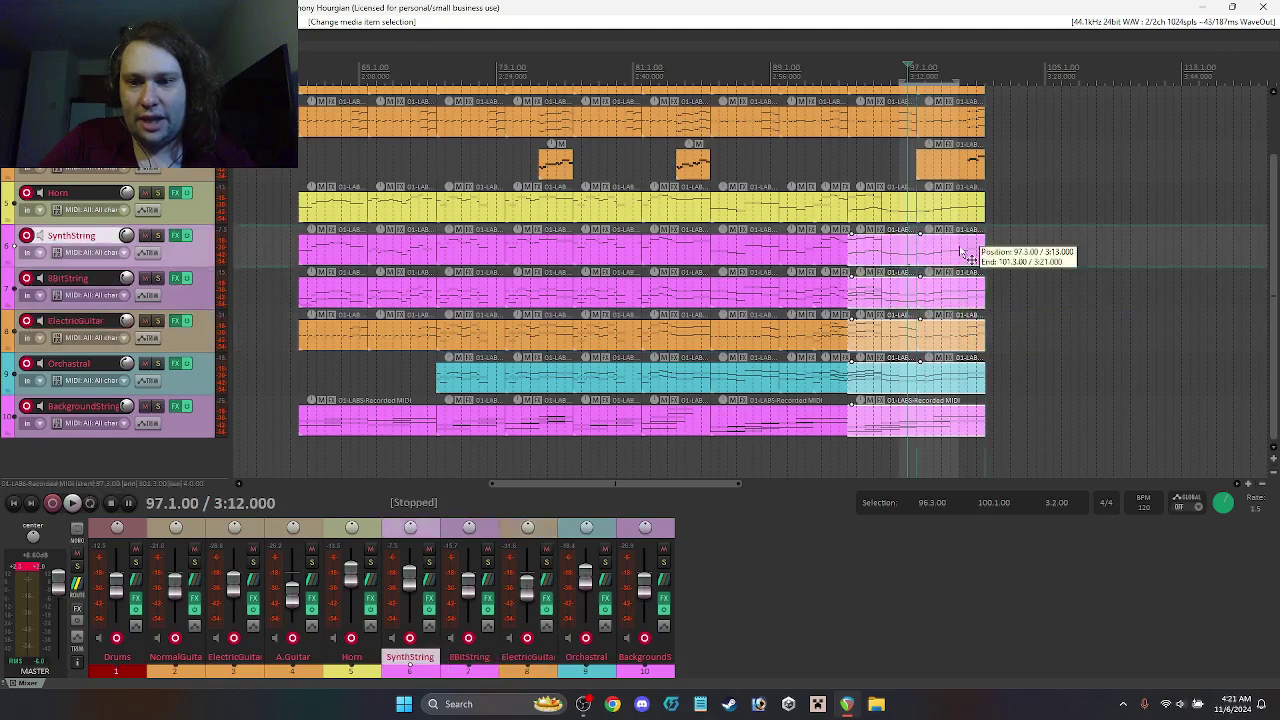
{"action": "left_click", "coordinate": [965, 207], "text": "ctrl"}
{"action": "left_click", "coordinate": [967, 118], "text": "ctrl"}
{"action": "scroll", "coordinate": [970, 120], "scroll_direction": "up", "scroll_amount": 2}
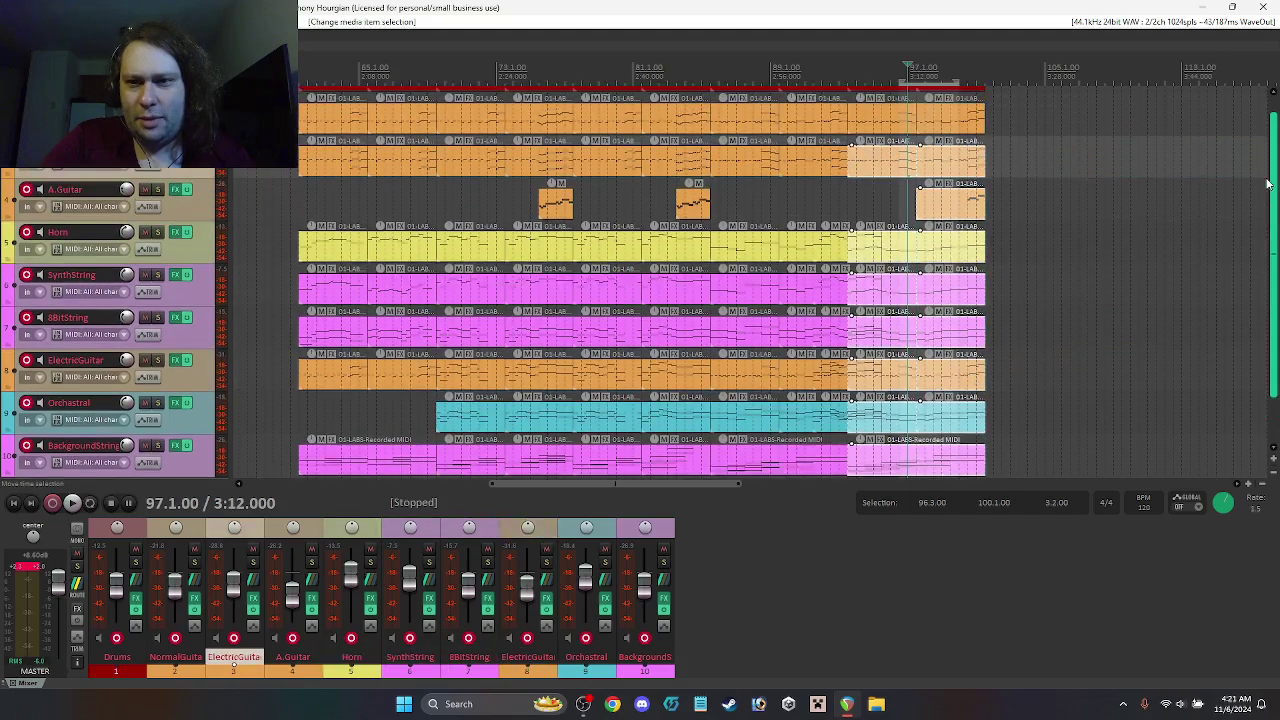
{"action": "left_click", "coordinate": [975, 118], "text": "ctrl"}
{"action": "left_click_drag", "start_coordinate": [975, 118], "coordinate": [1068, 115]}
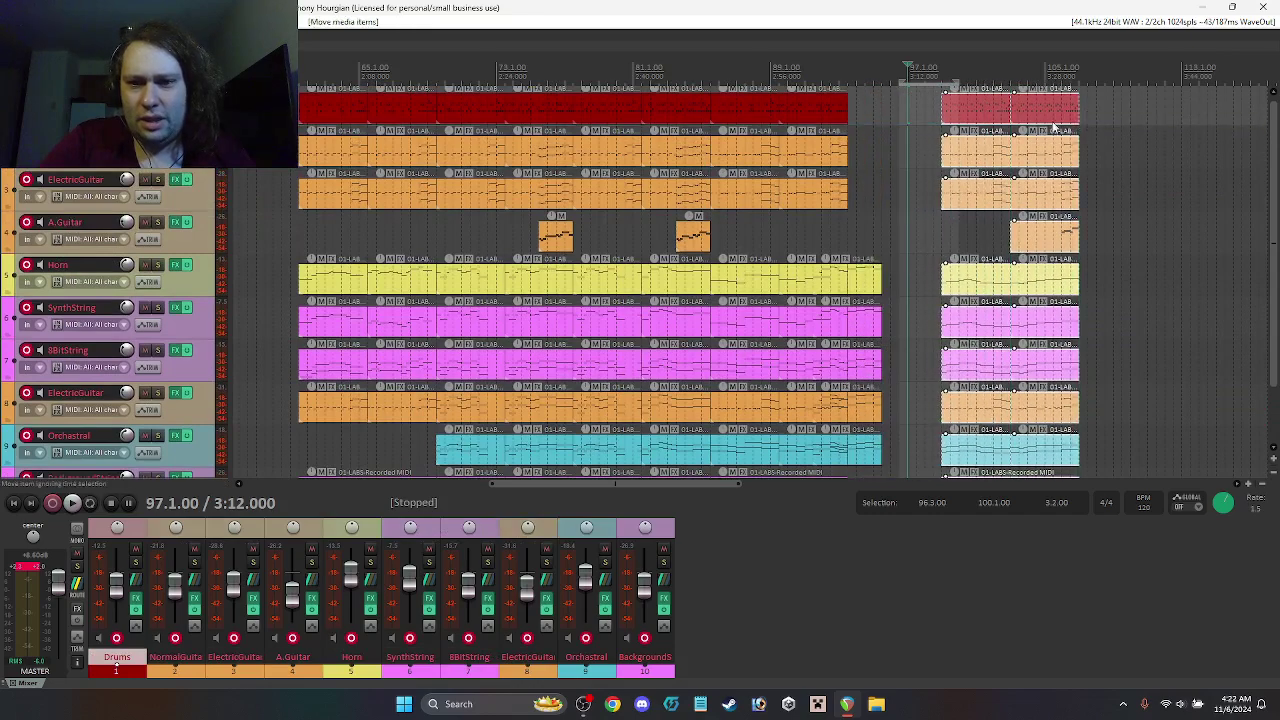
Step: Move the four-bar Horn, SynthString, 8BitString, lower ElectricGuitar and Orchastral items at about bar 91 to bar 95, and play from bar 99
{"action": "left_click", "coordinate": [866, 276]}
{"action": "left_click_drag", "start_coordinate": [1272, 167], "coordinate": [1247, 235]}
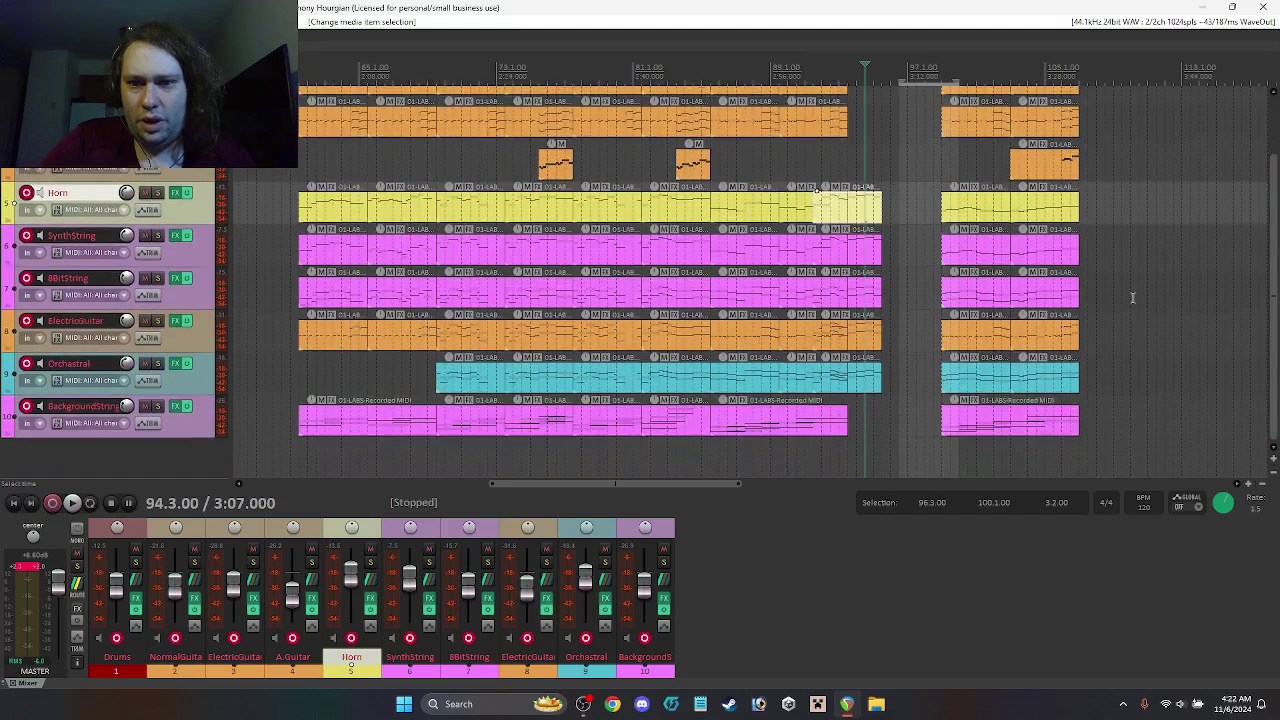
{"action": "left_click", "coordinate": [860, 387], "text": "shift"}
{"action": "left_click_drag", "start_coordinate": [872, 335], "coordinate": [937, 333]}
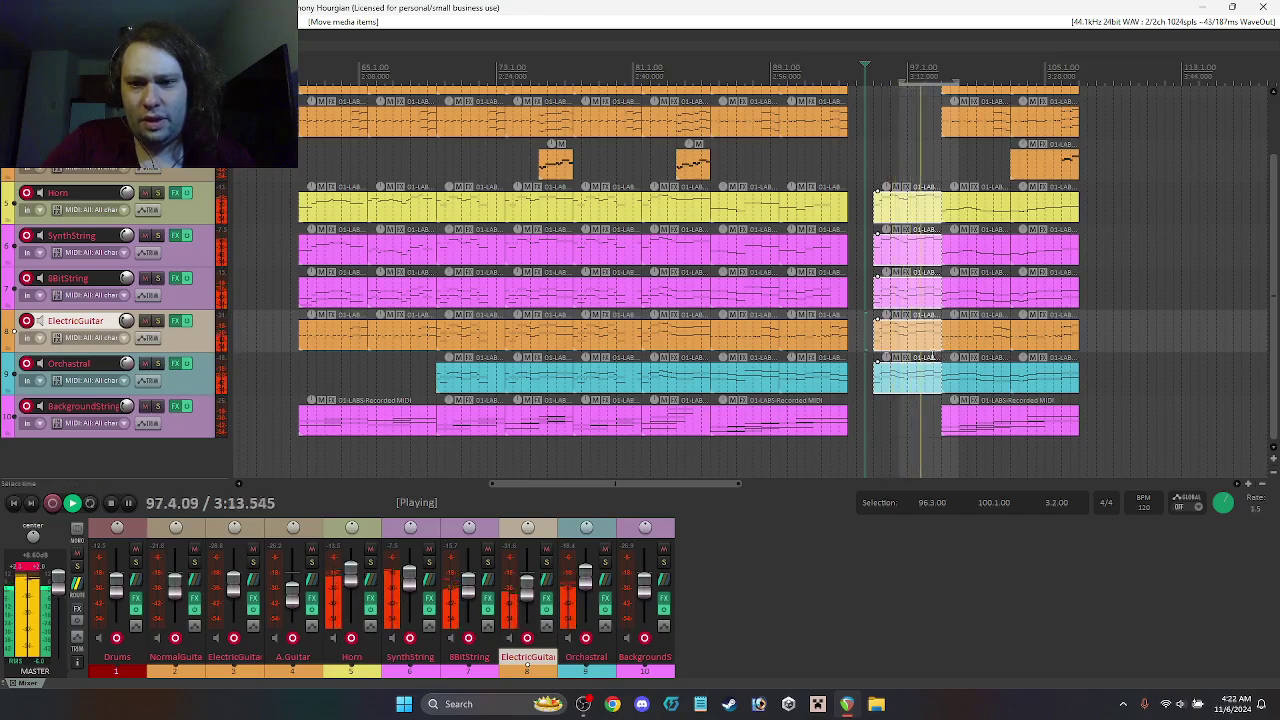
{"action": "key", "text": "space"}
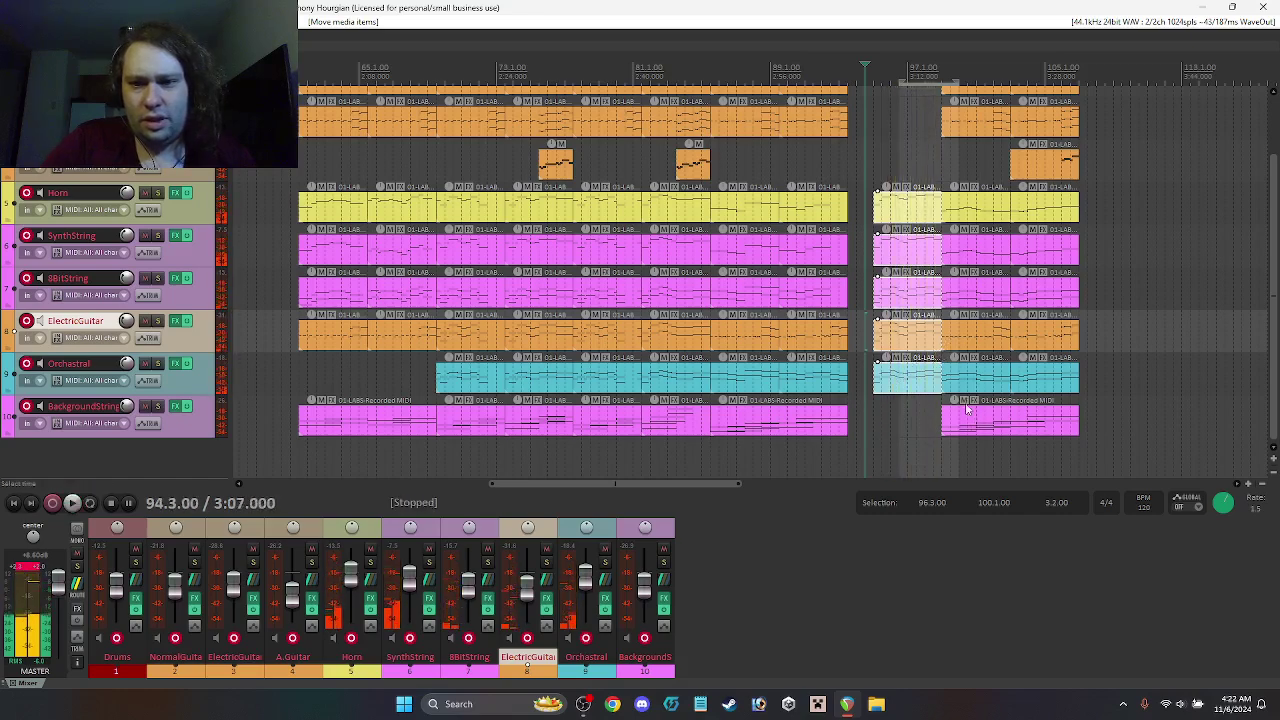
{"action": "left_click", "coordinate": [940, 77]}
{"action": "key", "text": "space"}
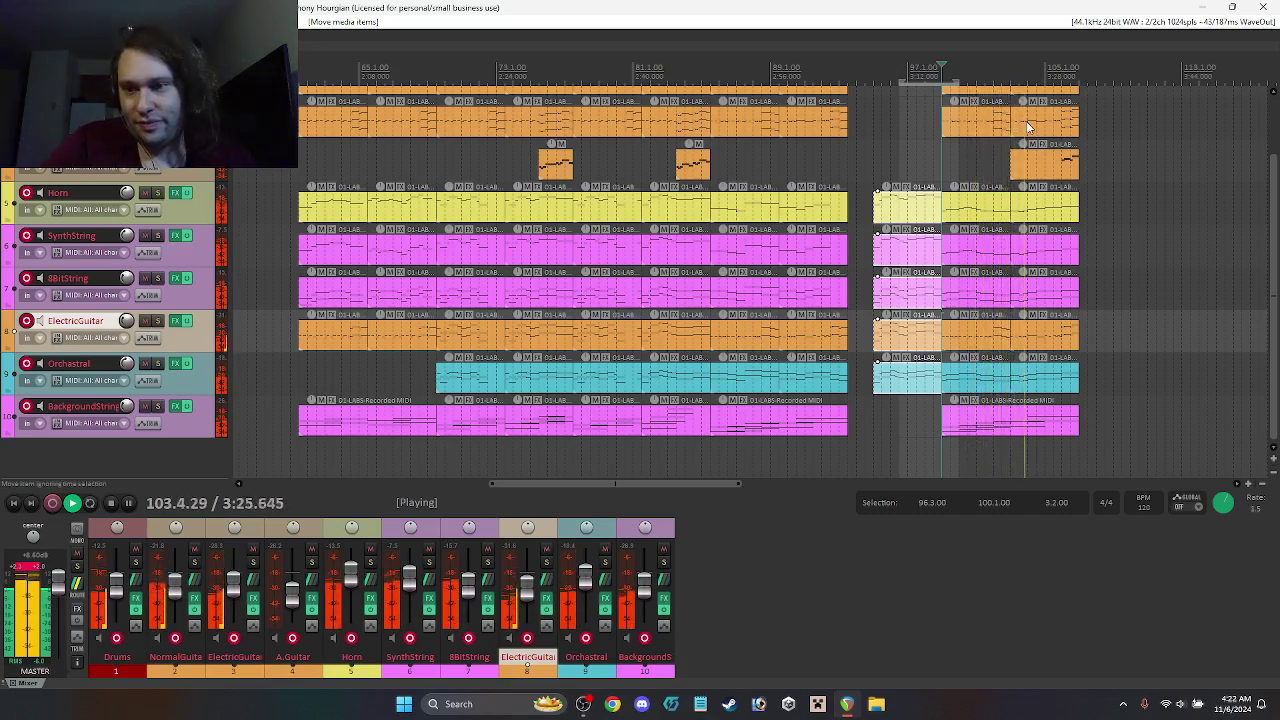
Step: Move the eight-bar final section at bar 99 on all tracks to start at bar 109
{"action": "left_click_drag", "start_coordinate": [1275, 305], "coordinate": [1275, 240]}
{"action": "left_click", "coordinate": [967, 440]}
{"action": "left_click_drag", "start_coordinate": [1272, 192], "coordinate": [1272, 247]}
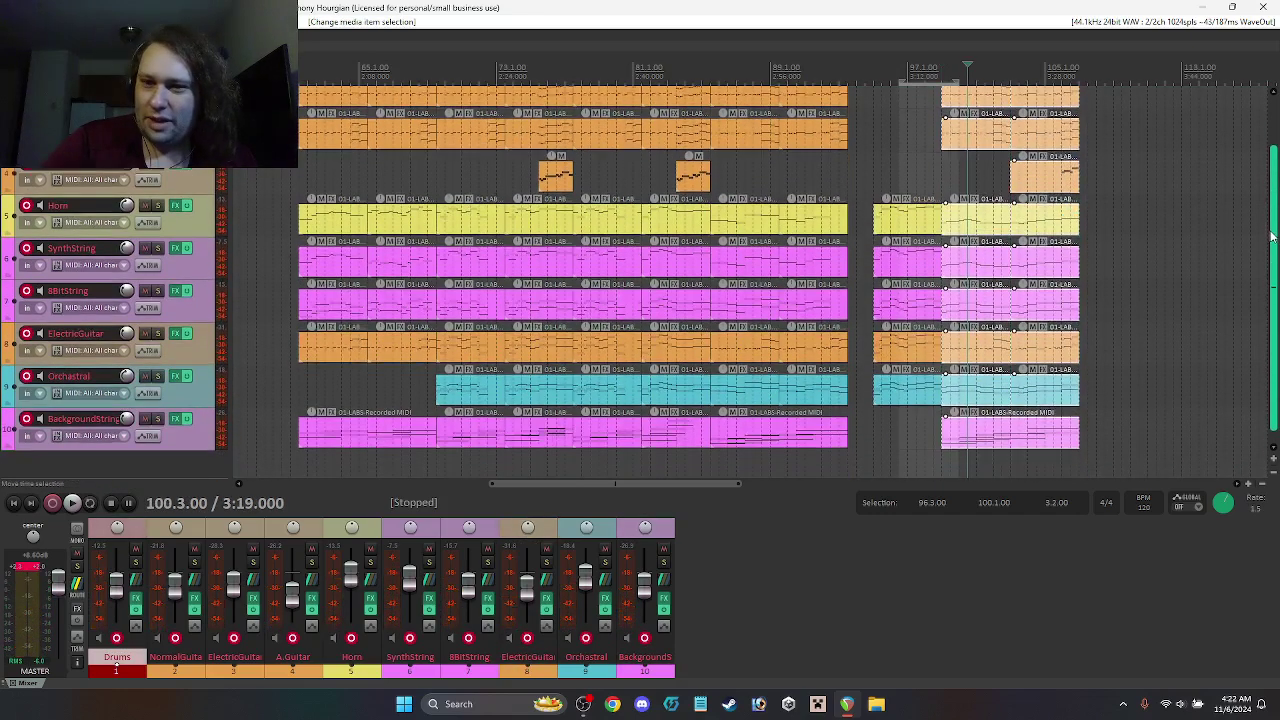
{"action": "left_click_drag", "start_coordinate": [1030, 228], "coordinate": [1200, 230]}
Step: Play back the eight-bar section starting in the middle of bar 85
{"action": "left_click", "coordinate": [795, 438]}
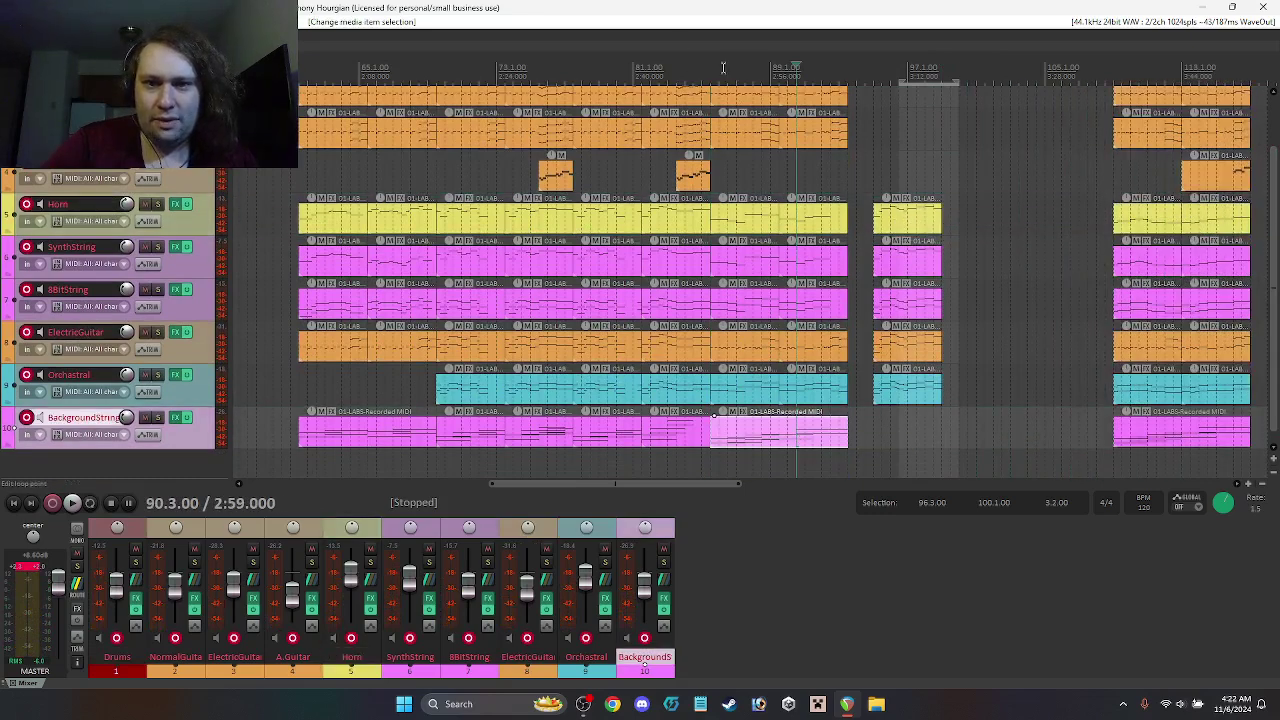
{"action": "key", "text": "space"}
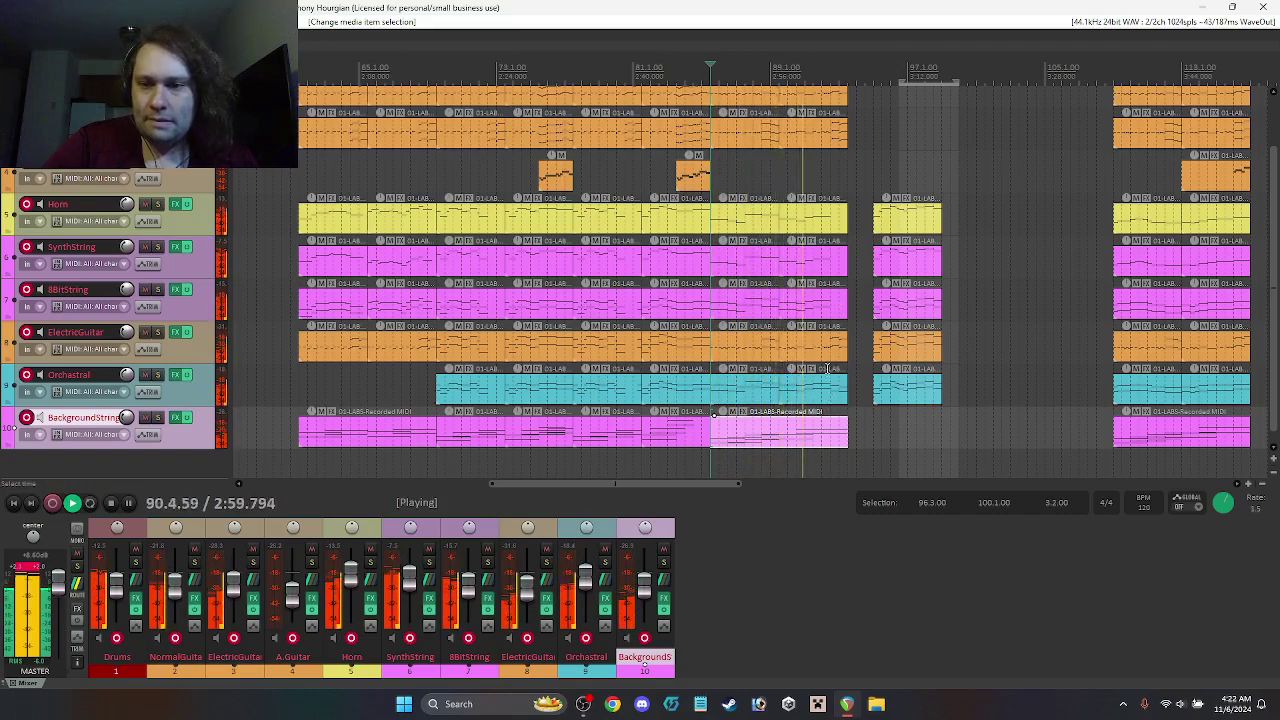
{"action": "key", "text": "space"}
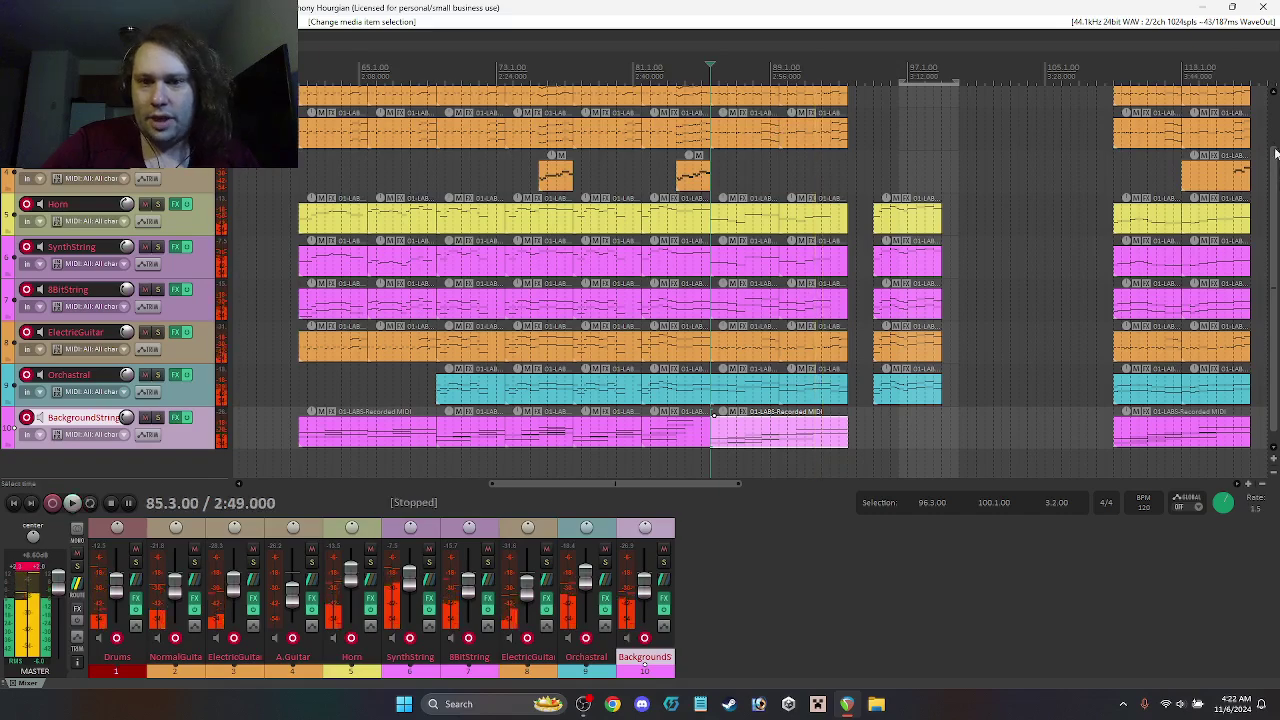
Step: Move the eight-bar section at the middle of bar 85 to start at bar 101 and play it from there
{"action": "left_click_drag", "start_coordinate": [1274, 156], "coordinate": [1265, 103]}
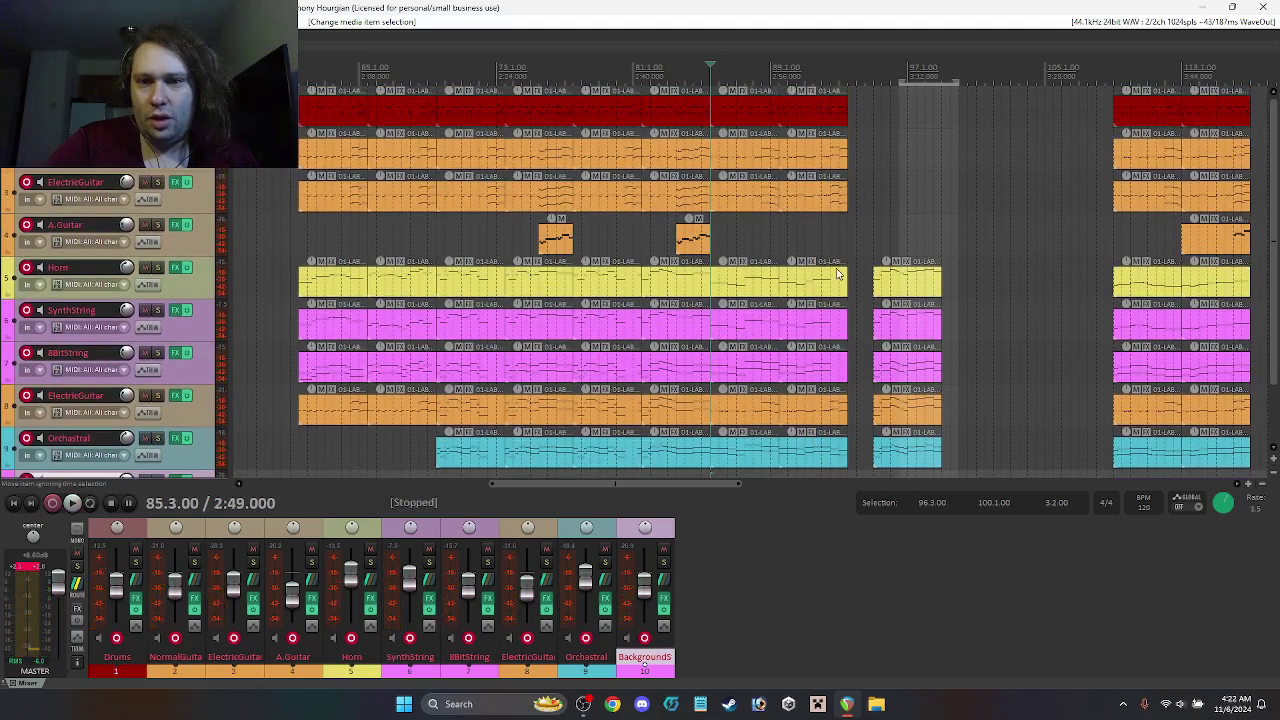
{"action": "left_click_drag", "start_coordinate": [738, 122], "coordinate": [1028, 116]}
{"action": "left_click", "coordinate": [975, 73]}
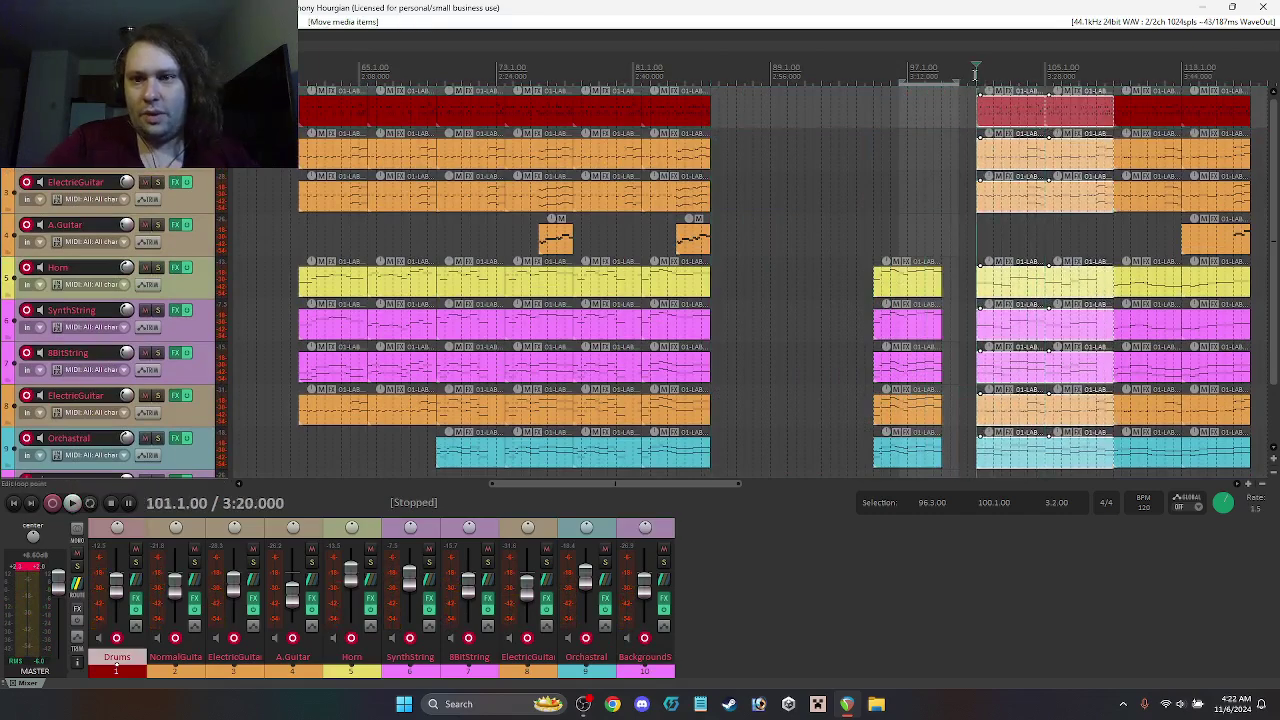
{"action": "left_click", "coordinate": [976, 73]}
{"action": "key", "text": "space"}
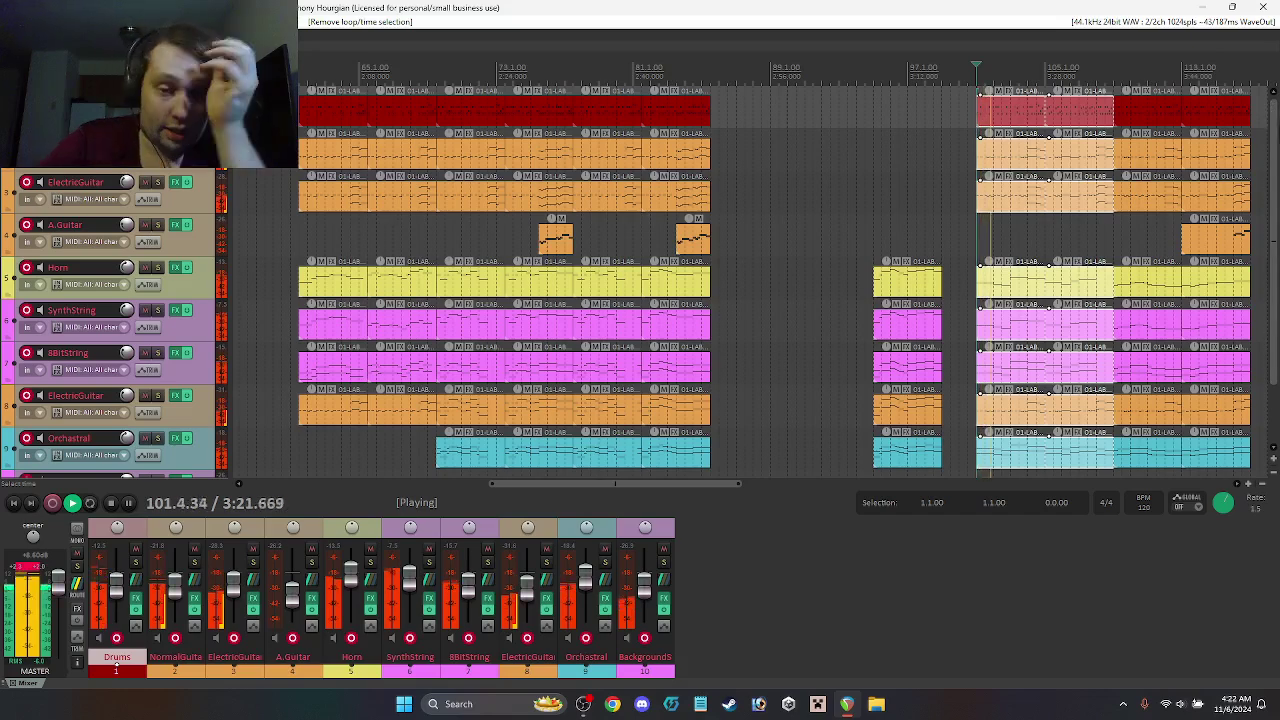
Step: Move the sixteen-bar section at the middle of bar 69 on all tracks below Drums to start at bar 73
{"action": "mouse_move", "coordinate": [1275, 181]}
{"action": "left_mouse_down"}
{"action": "mouse_move", "coordinate": [1274, 212]}
{"action": "mouse_move", "coordinate": [1275, 186]}
{"action": "left_mouse_up"}
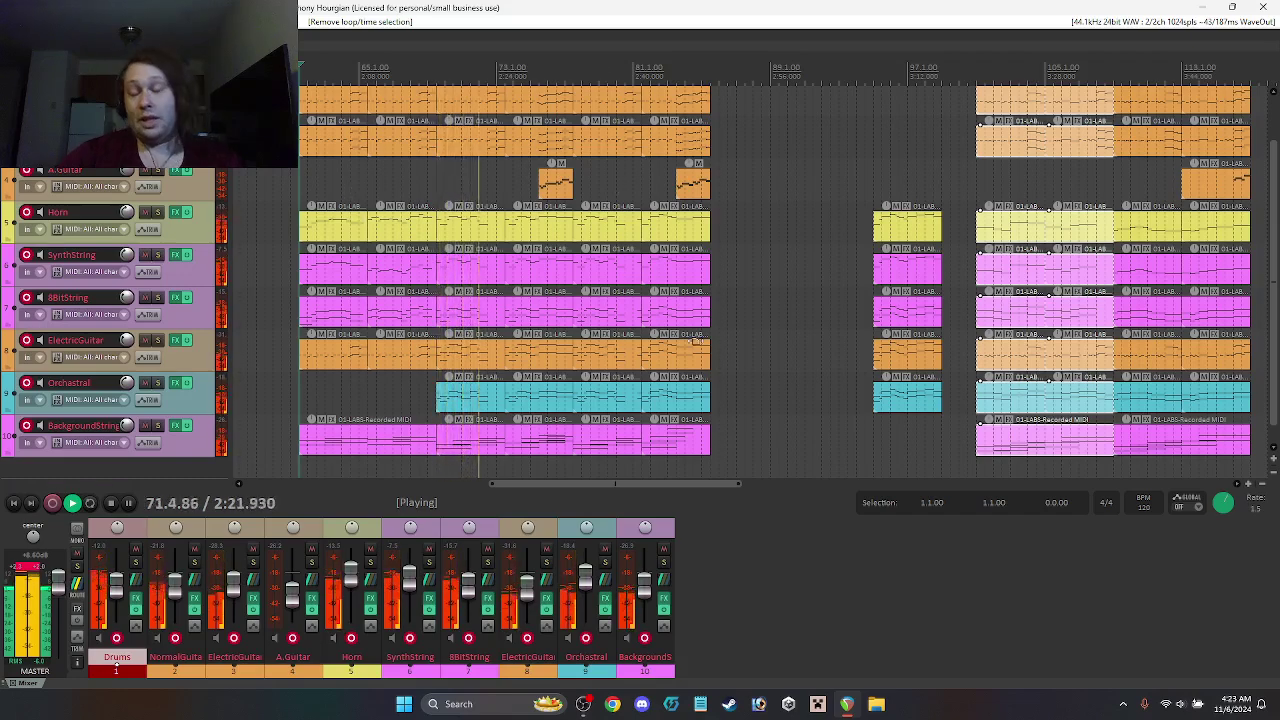
{"action": "left_click", "coordinate": [470, 100]}
{"action": "key", "text": "space"}
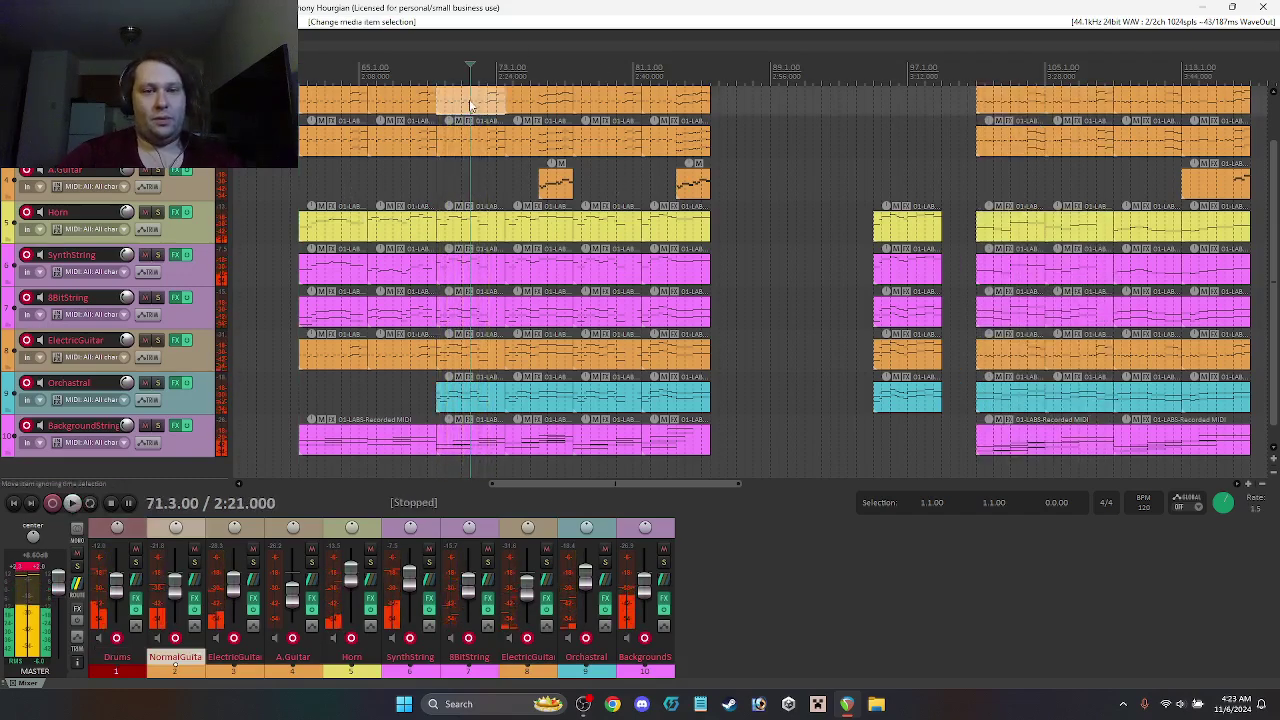
{"action": "left_click", "coordinate": [672, 432], "text": "shift"}
{"action": "mouse_move", "coordinate": [448, 93]}
{"action": "left_mouse_down"}
{"action": "mouse_move", "coordinate": [595, 100]}
{"action": "mouse_move", "coordinate": [450, 95]}
{"action": "left_mouse_up"}
{"action": "left_click", "coordinate": [697, 198]}
{"action": "left_click_drag", "start_coordinate": [693, 190], "coordinate": [753, 190]}
Step: Move the four-bar Horn, SynthString, 8BitString, lower ElectricGuitar and Orchastral items at bar 95 to start at bar 93
{"action": "left_click", "coordinate": [926, 229]}
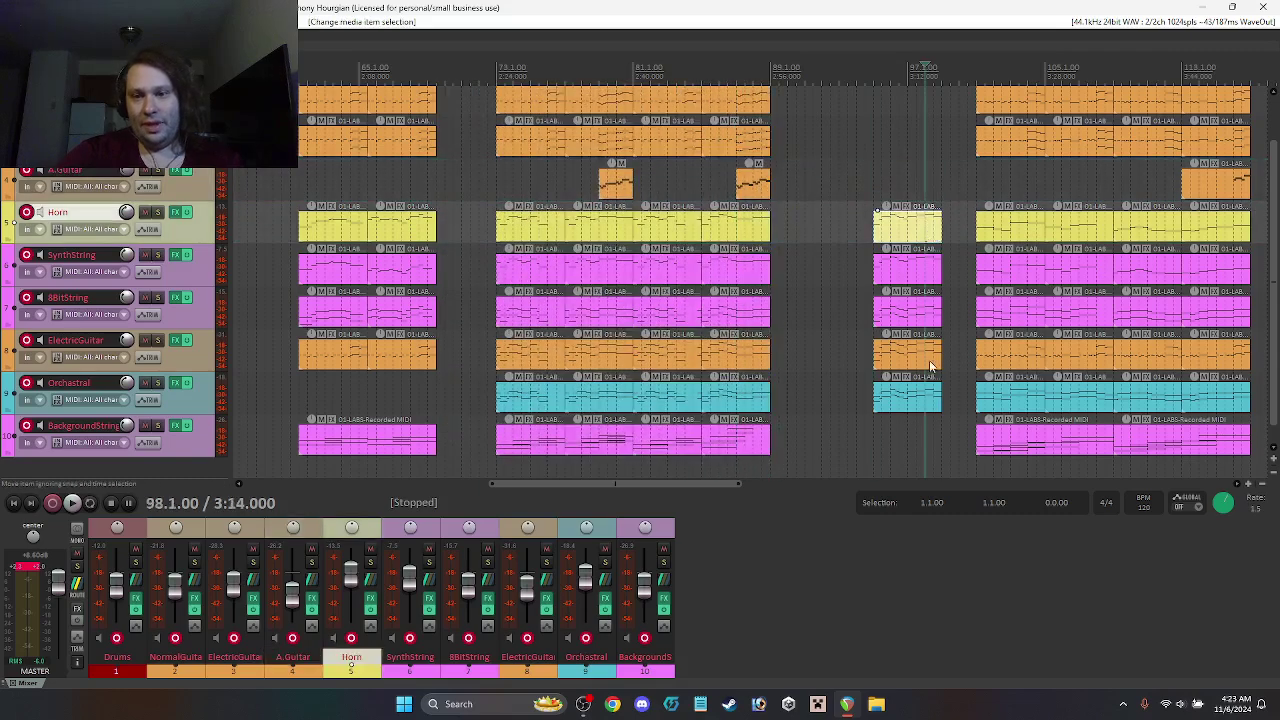
{"action": "left_click", "coordinate": [920, 398], "text": "shift"}
{"action": "left_click_drag", "start_coordinate": [890, 240], "coordinate": [855, 240]}
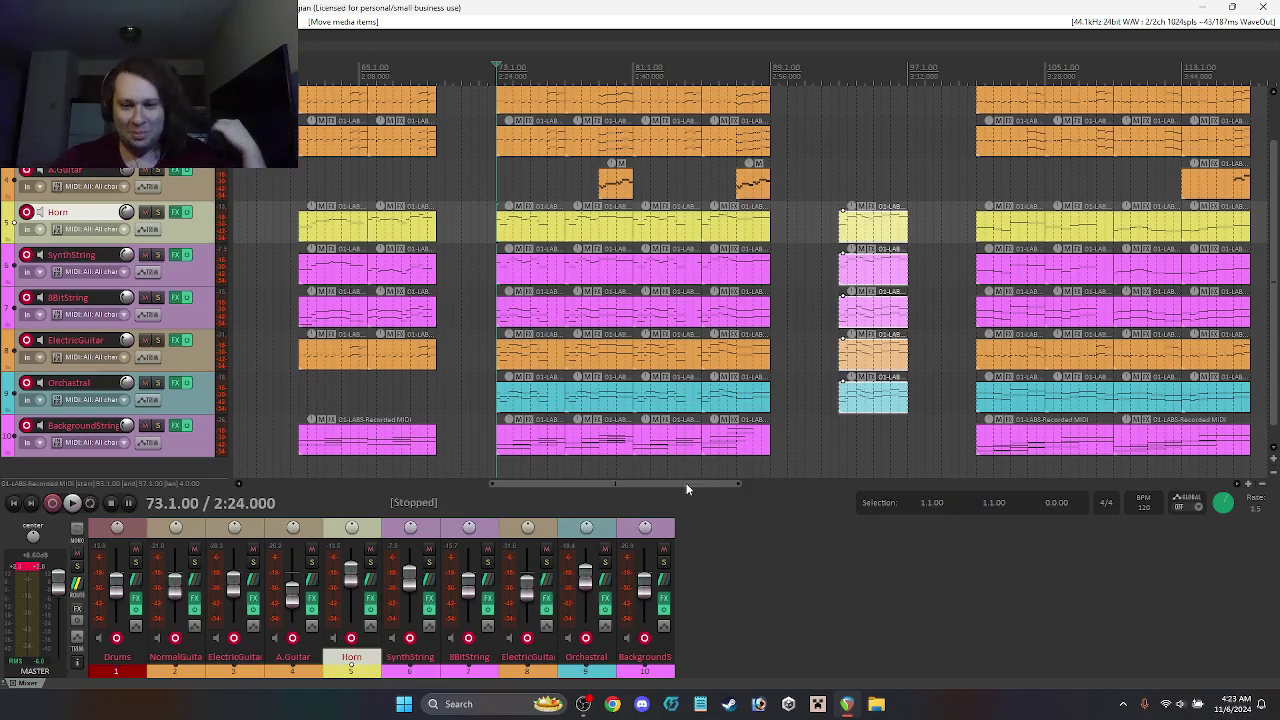
Step: Look over the arrangement from the song's start and play back the sixteen-bar section from bar 73
{"action": "left_click_drag", "start_coordinate": [686, 484], "coordinate": [403, 526]}
{"action": "left_click_drag", "start_coordinate": [464, 490], "coordinate": [707, 497]}
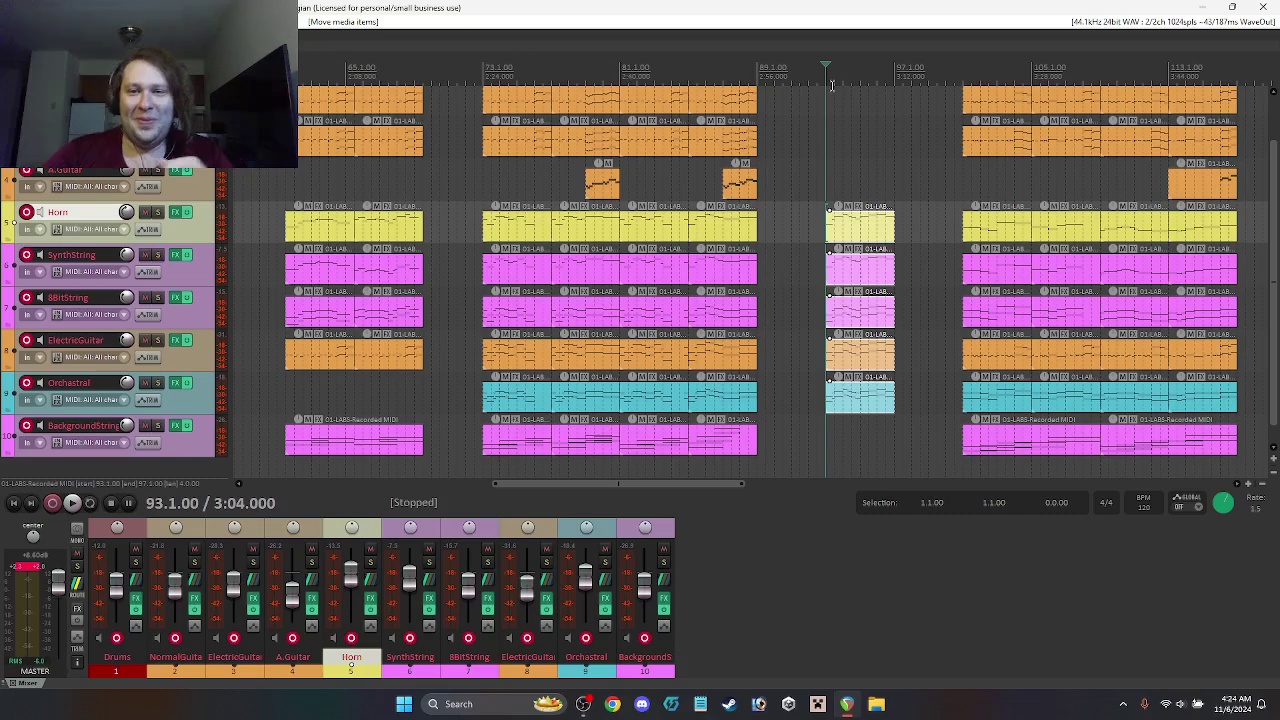
{"action": "left_click_drag", "start_coordinate": [655, 485], "coordinate": [602, 485]}
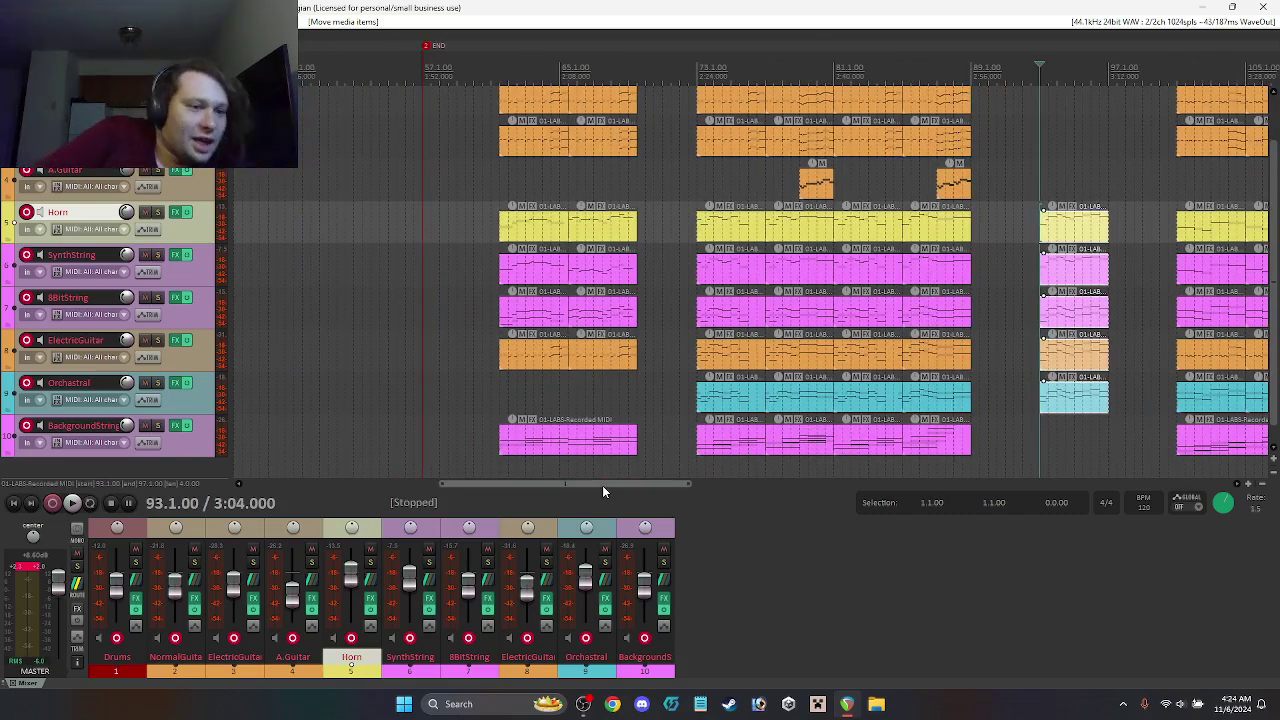
{"action": "left_click_drag", "start_coordinate": [602, 485], "coordinate": [340, 496]}
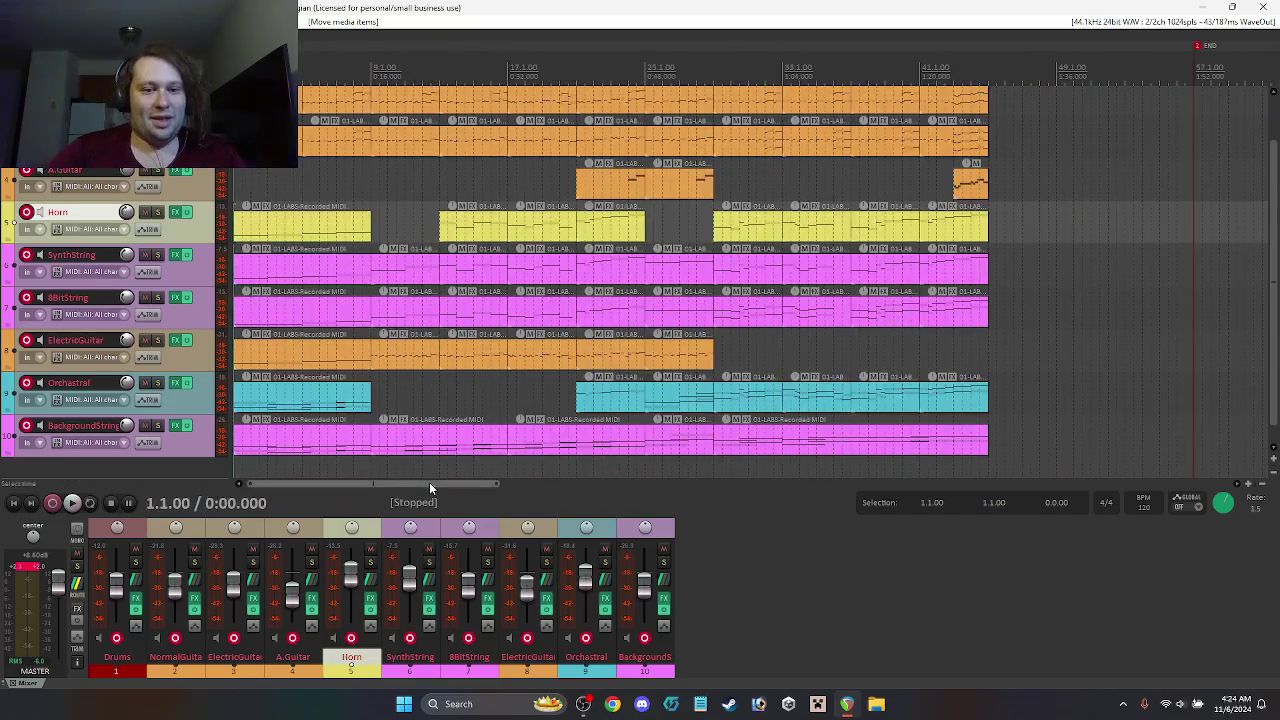
{"action": "left_click_drag", "start_coordinate": [429, 487], "coordinate": [614, 490]}
{"action": "key", "text": "space"}
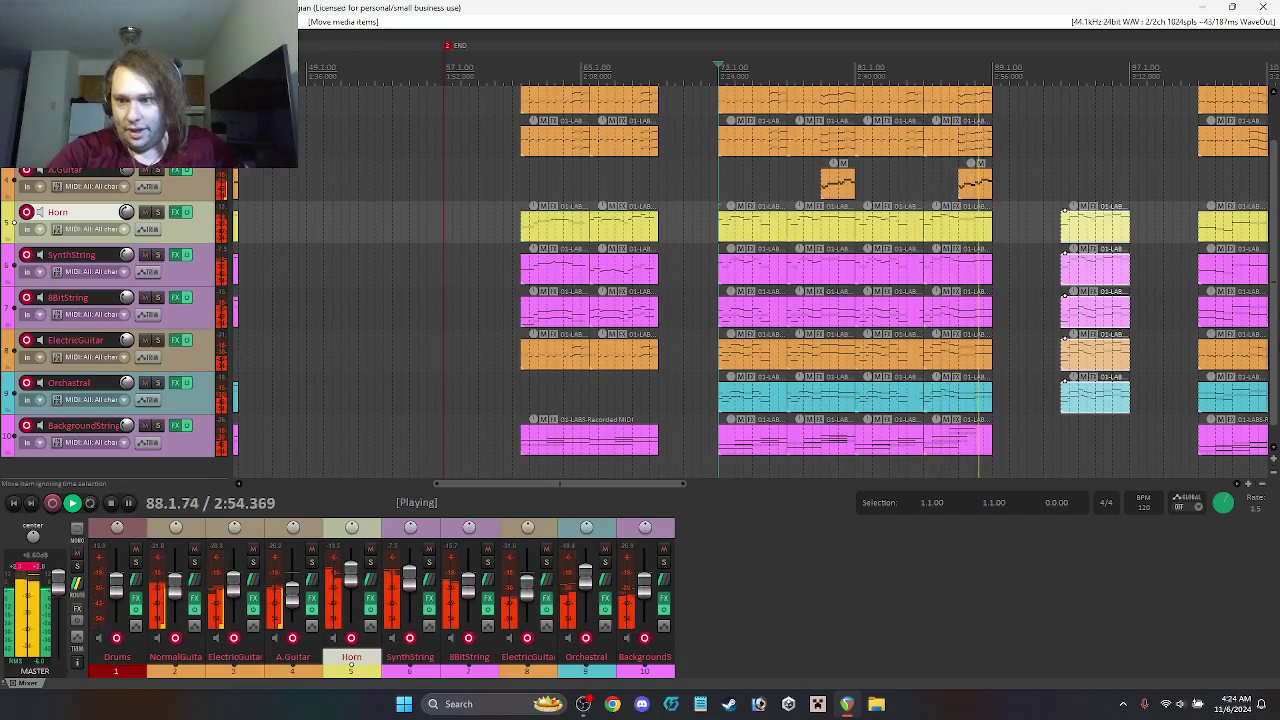
Step: Move the four Drums items at the middle of bar 69 to start at bar 73, aligned with the other tracks
{"action": "scroll", "coordinate": [1272, 245], "scroll_direction": "up", "scroll_amount": 2}
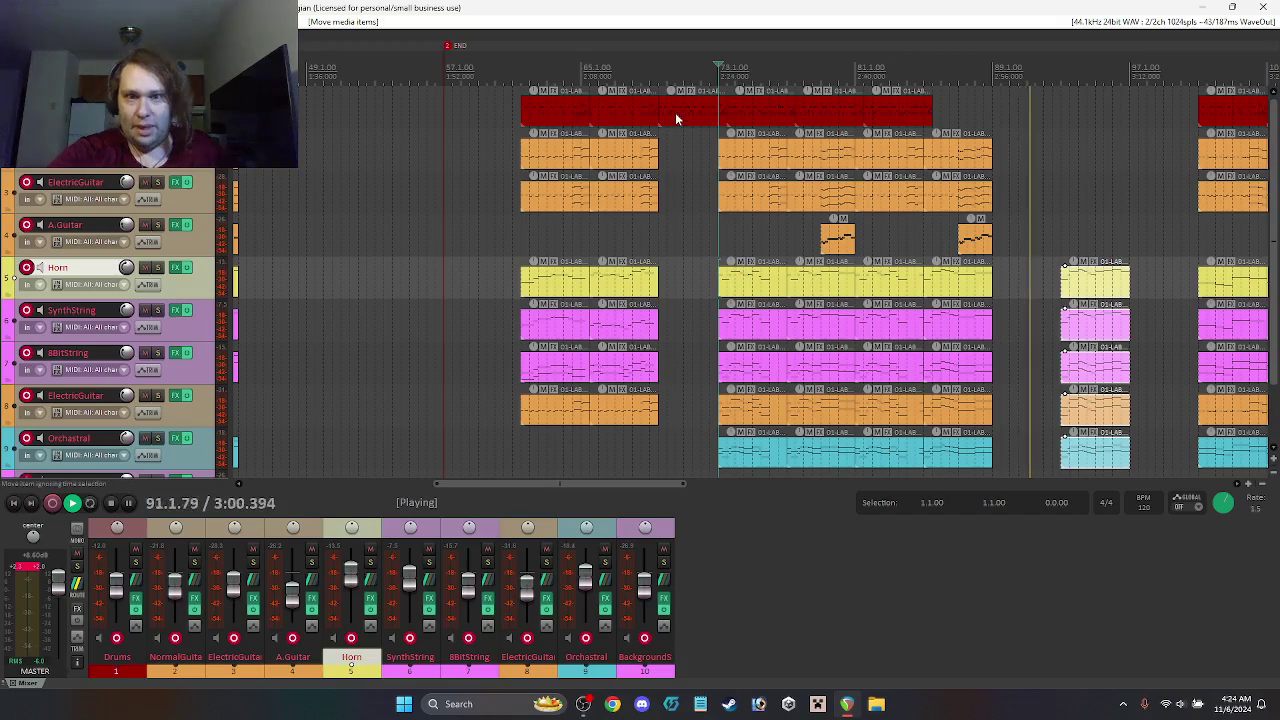
{"action": "left_click_drag", "start_coordinate": [777, 114], "coordinate": [840, 112]}
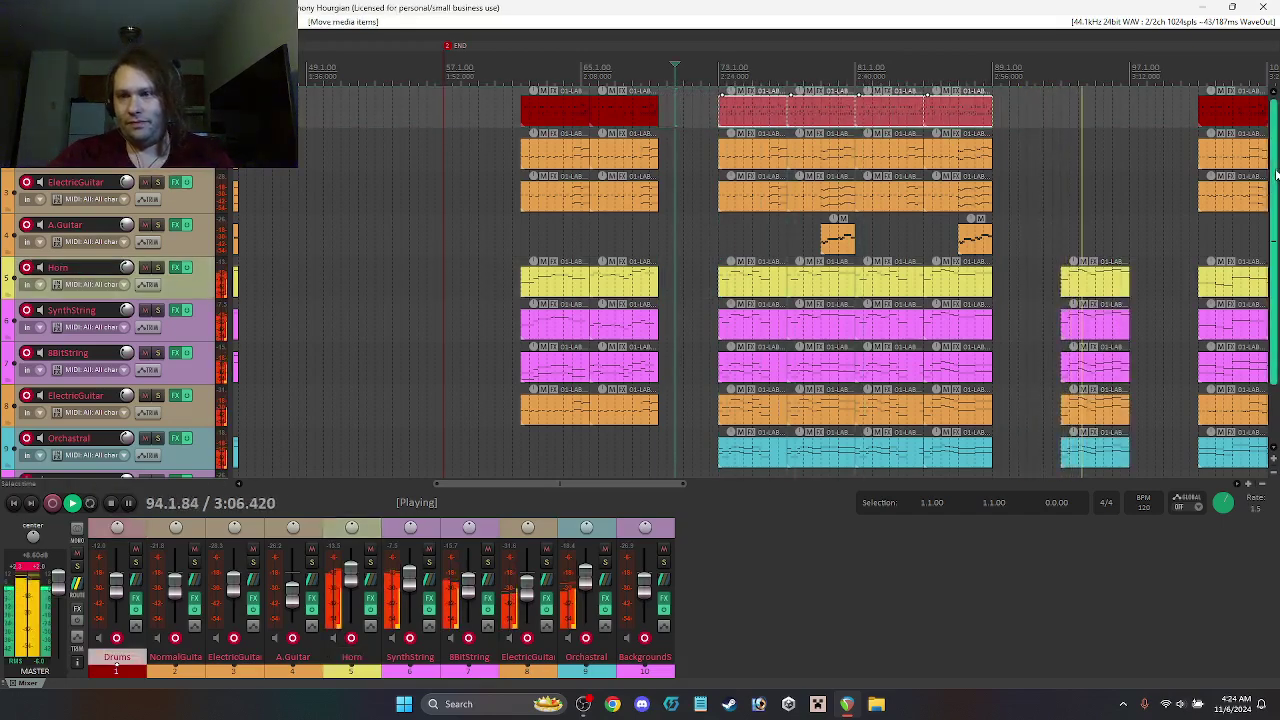
{"action": "scroll", "coordinate": [1276, 175], "scroll_direction": "down", "scroll_amount": 3}
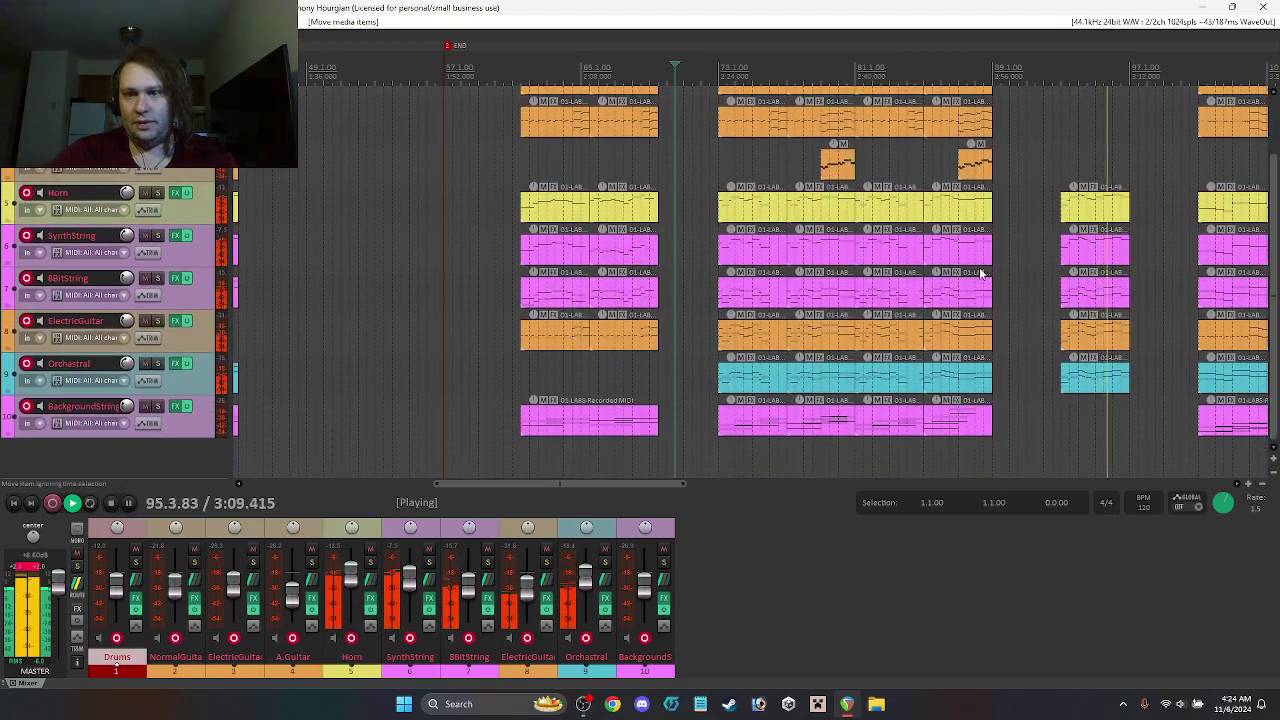
{"action": "key", "text": "space"}
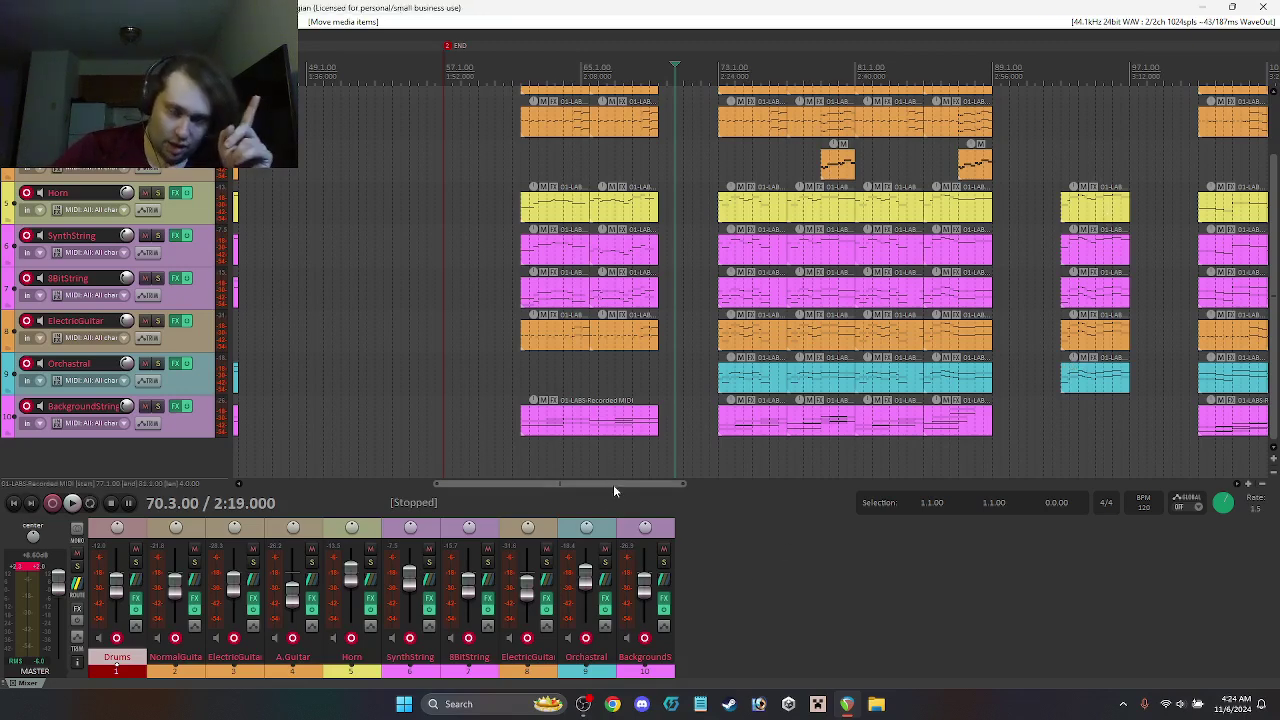
Step: Play the song back from the beginning to check the opening sections and the build-up after bar 29
{"action": "left_click_drag", "start_coordinate": [613, 484], "coordinate": [404, 500]}
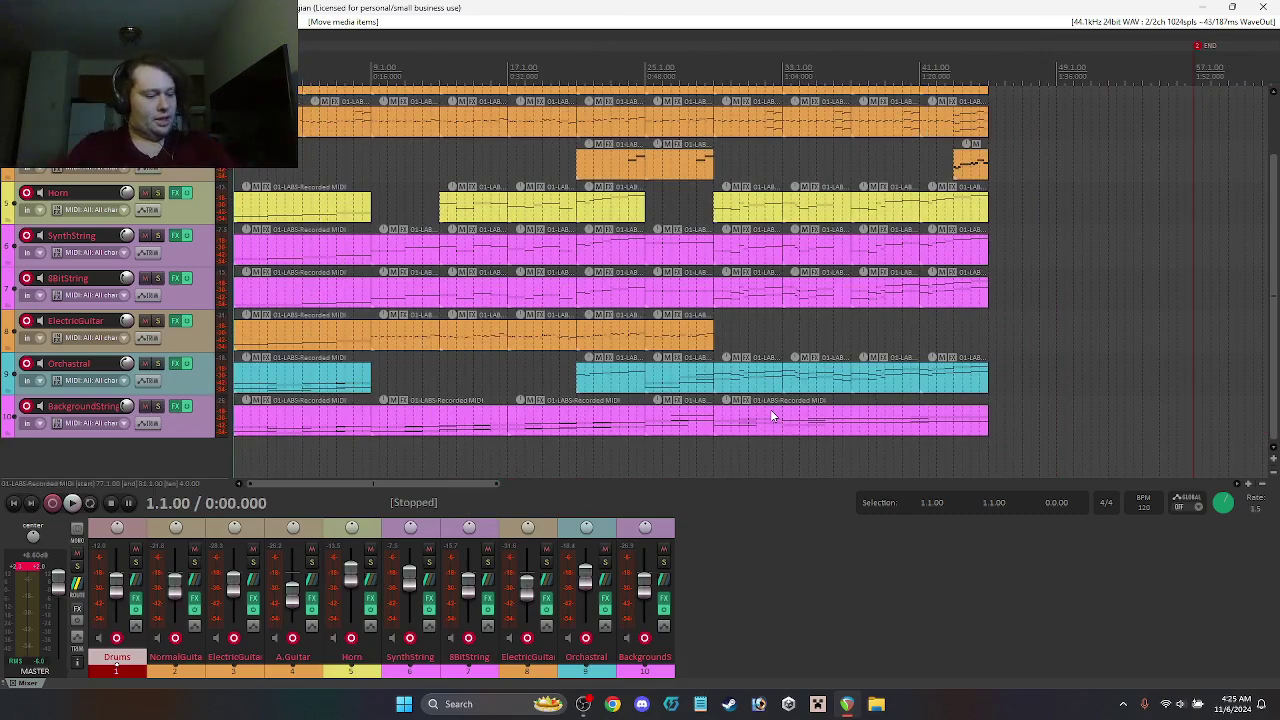
{"action": "key", "text": "space"}
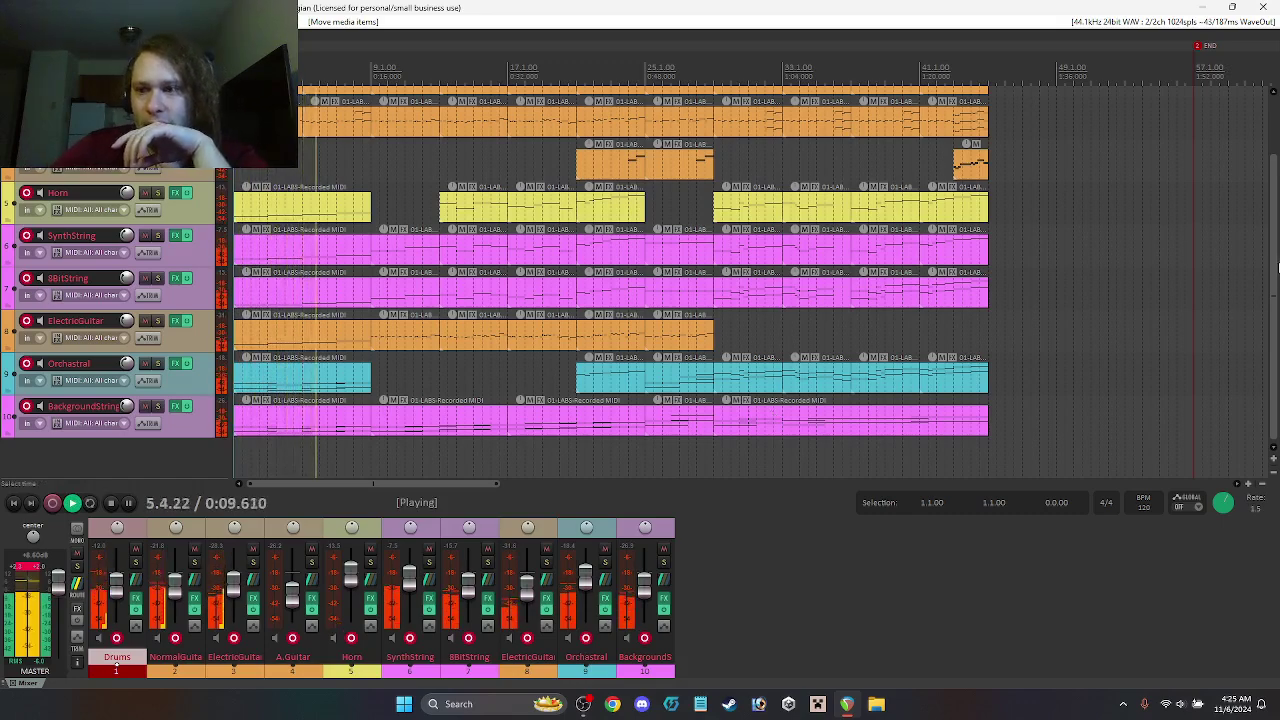
{"action": "left_click_drag", "start_coordinate": [1272, 266], "coordinate": [1272, 200]}
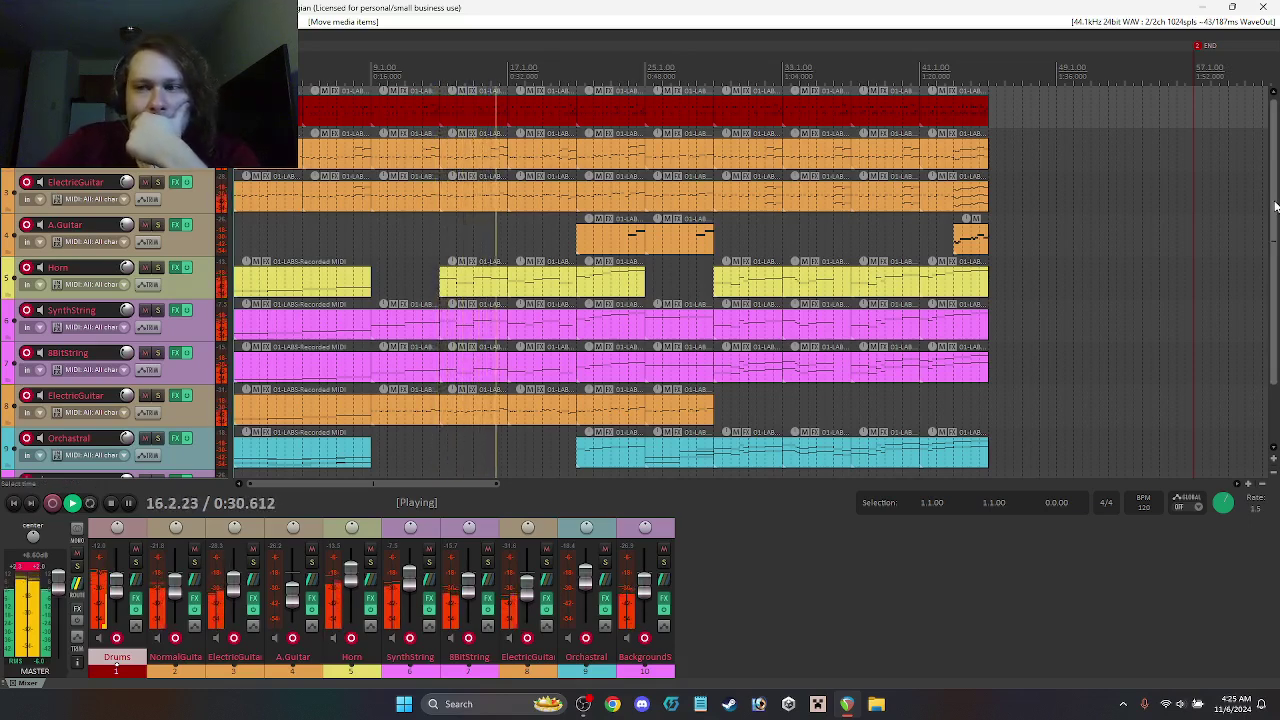
{"action": "scroll", "coordinate": [1275, 205], "scroll_direction": "down", "scroll_amount": 1}
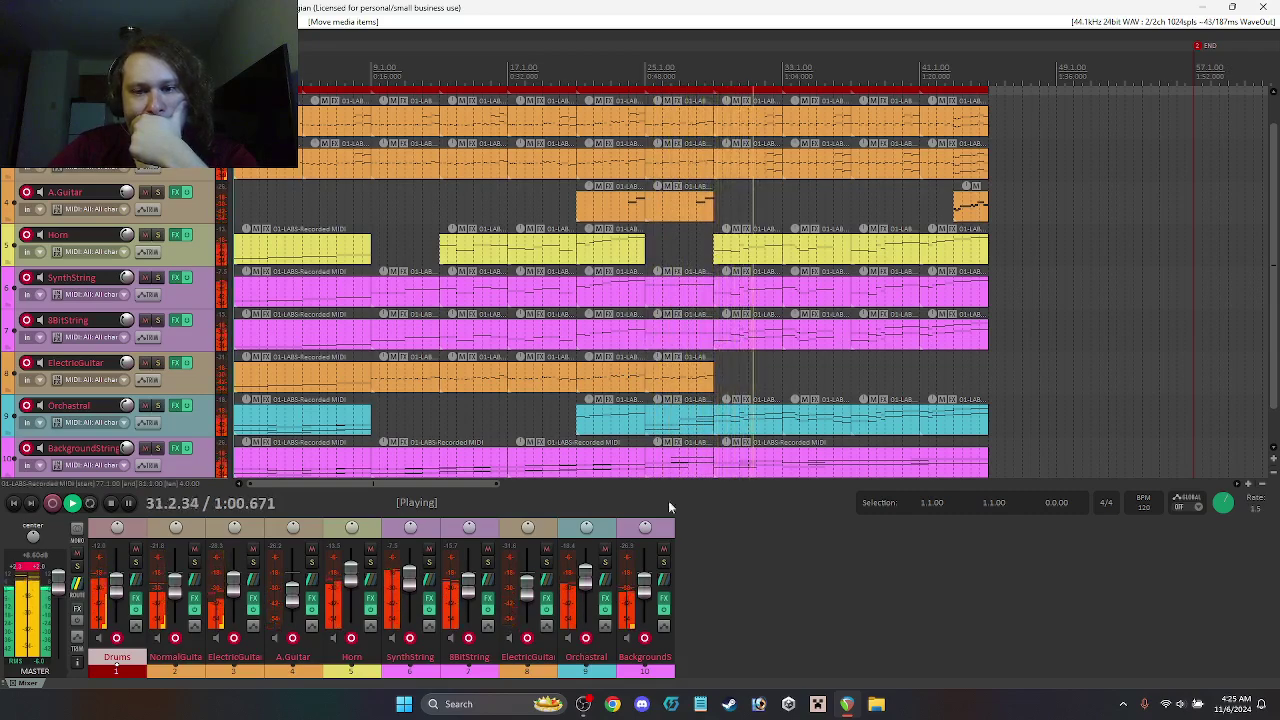
{"action": "mouse_move", "coordinate": [434, 485]}
{"action": "left_mouse_down"}
{"action": "mouse_move", "coordinate": [537, 496]}
{"action": "mouse_move", "coordinate": [456, 498]}
{"action": "left_mouse_up"}
{"action": "key", "text": "space"}
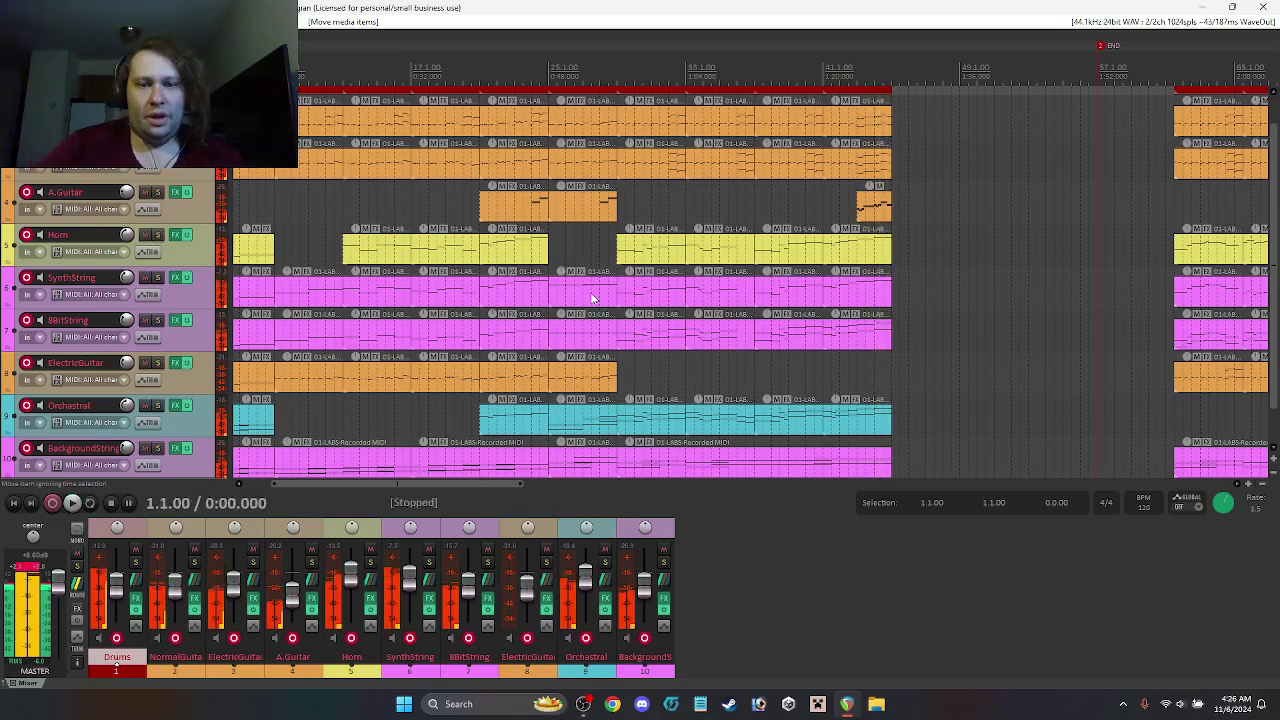
Step: Set the velocity of both notes in the SynthString item at bar 25 to 127
{"action": "double_click", "coordinate": [586, 290]}
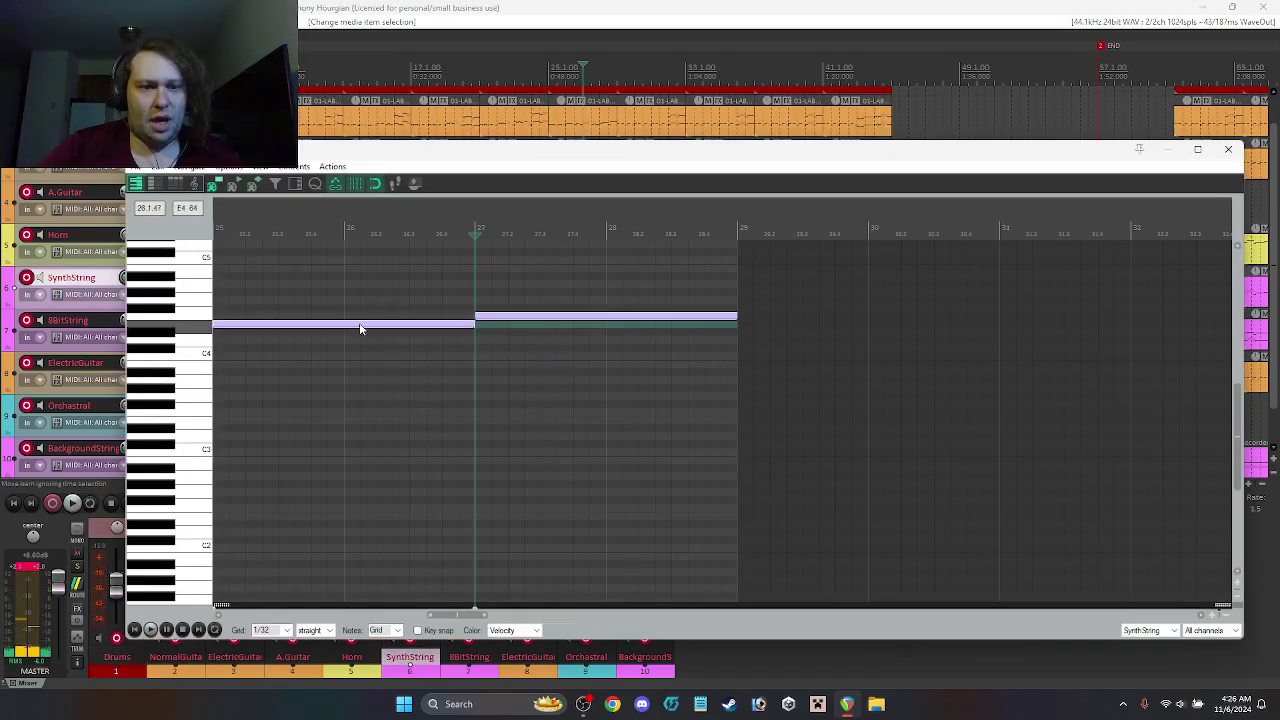
{"action": "right_click", "coordinate": [502, 318]}
{"action": "mouse_move", "coordinate": [585, 638]}
{"action": "mouse_move", "coordinate": [814, 684]}
{"action": "left_click", "coordinate": [877, 691]}
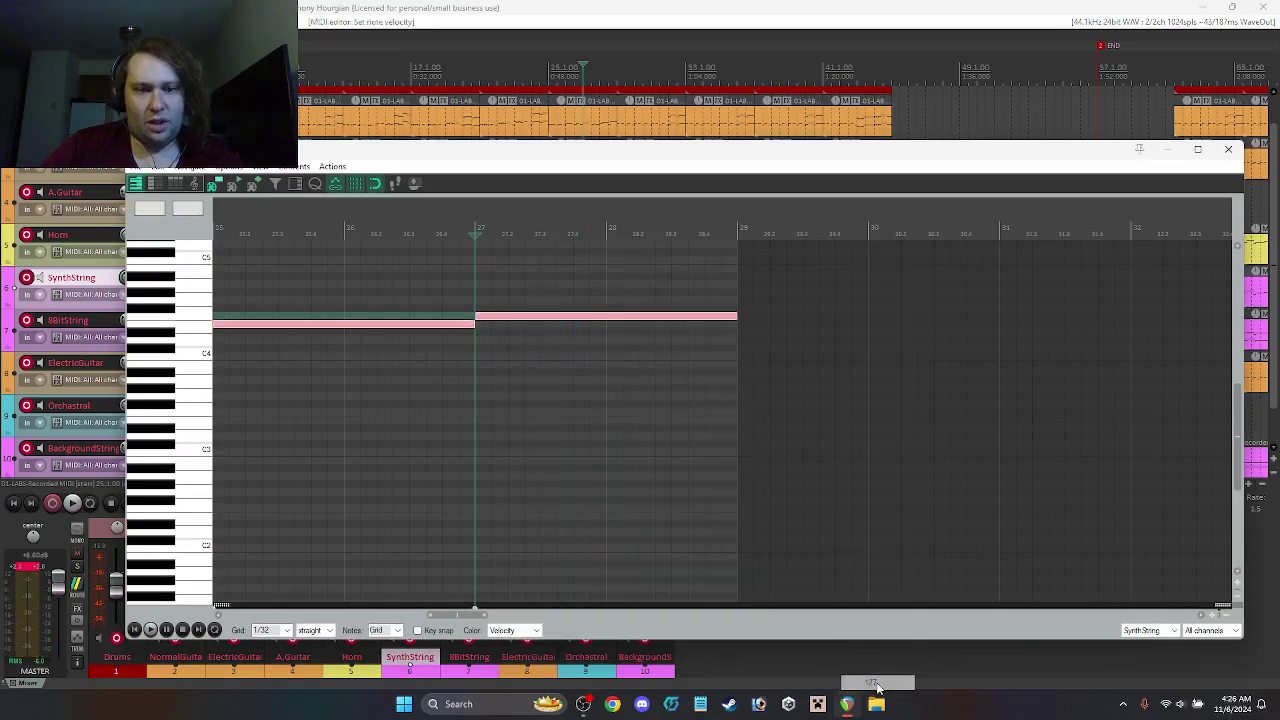
{"action": "left_click", "coordinate": [1230, 150]}
Step: Try the SynthString item copied onto the 8BitString track at bar 25, playing back from bar 21
{"action": "mouse_move", "coordinate": [578, 330]}
{"action": "left_mouse_down"}
{"action": "mouse_move", "coordinate": [586, 295]}
{"action": "mouse_move", "coordinate": [584, 338]}
{"action": "left_mouse_up"}
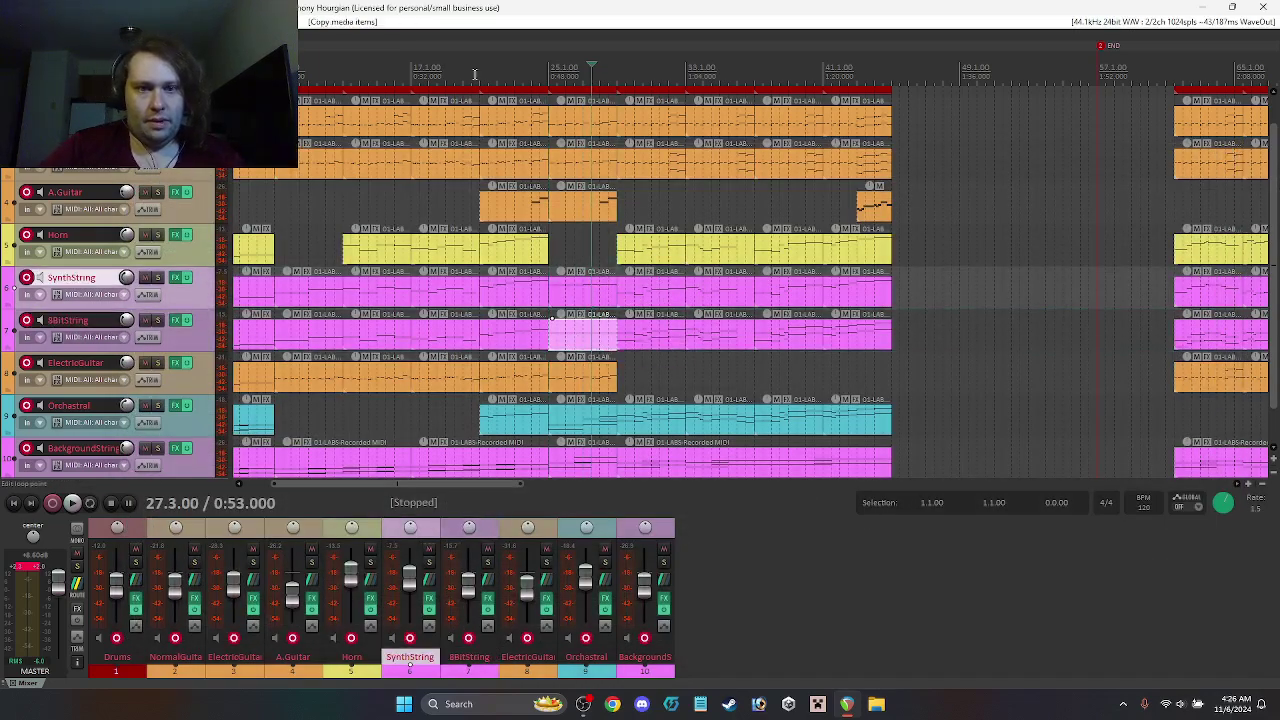
{"action": "key", "text": "space"}
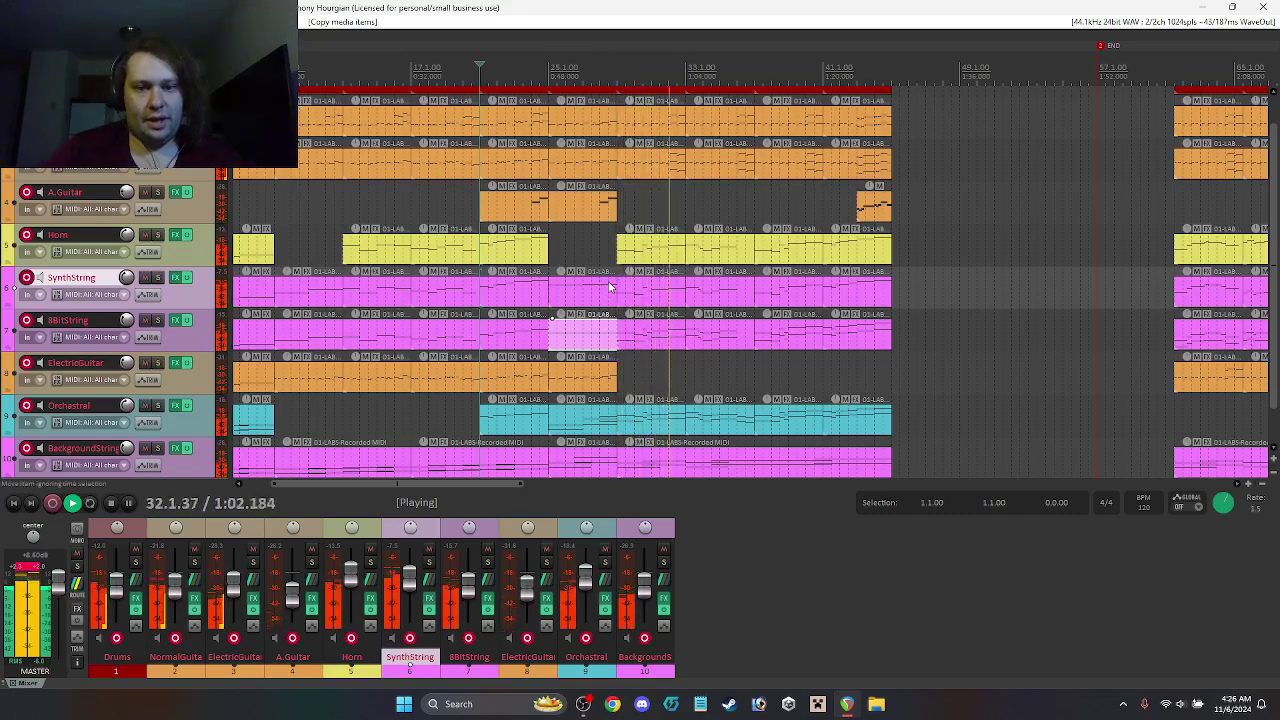
{"action": "key", "text": "space"}
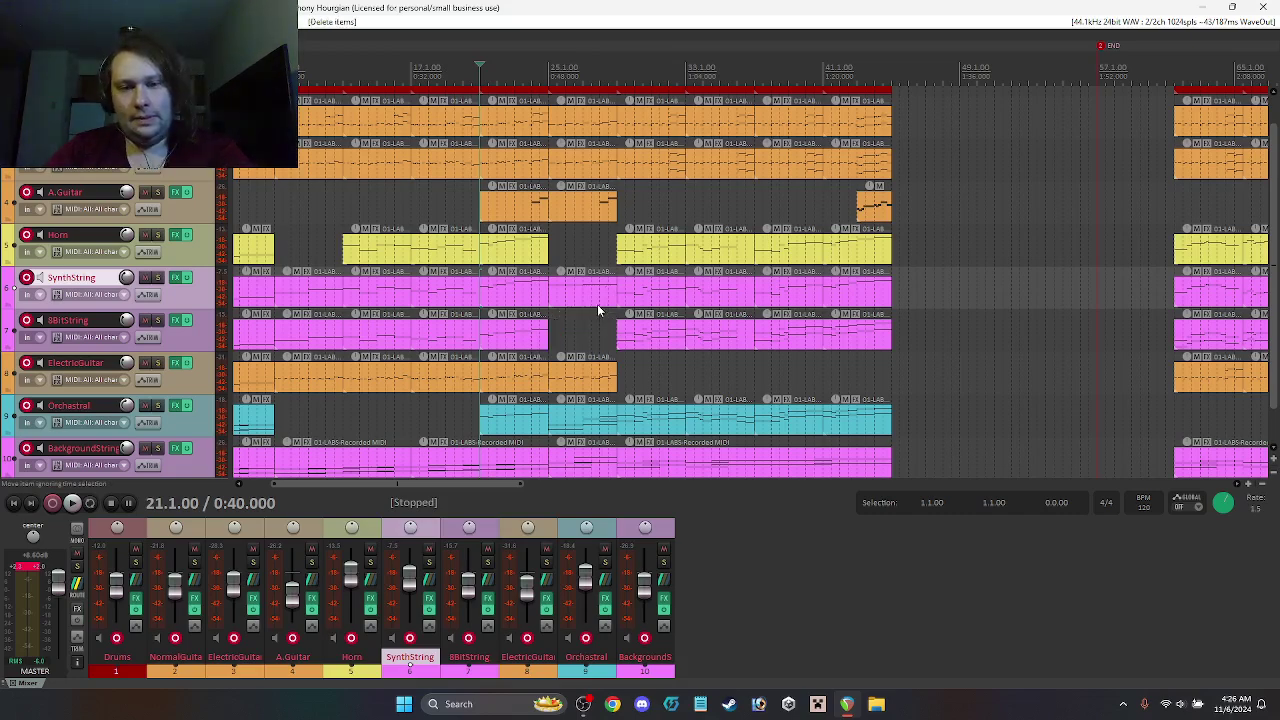
Step: In the SynthString item at bar 25, end the F4 note at bar 28 and add half-bar G4 and A4 notes filling bar 28
{"action": "double_click", "coordinate": [600, 295]}
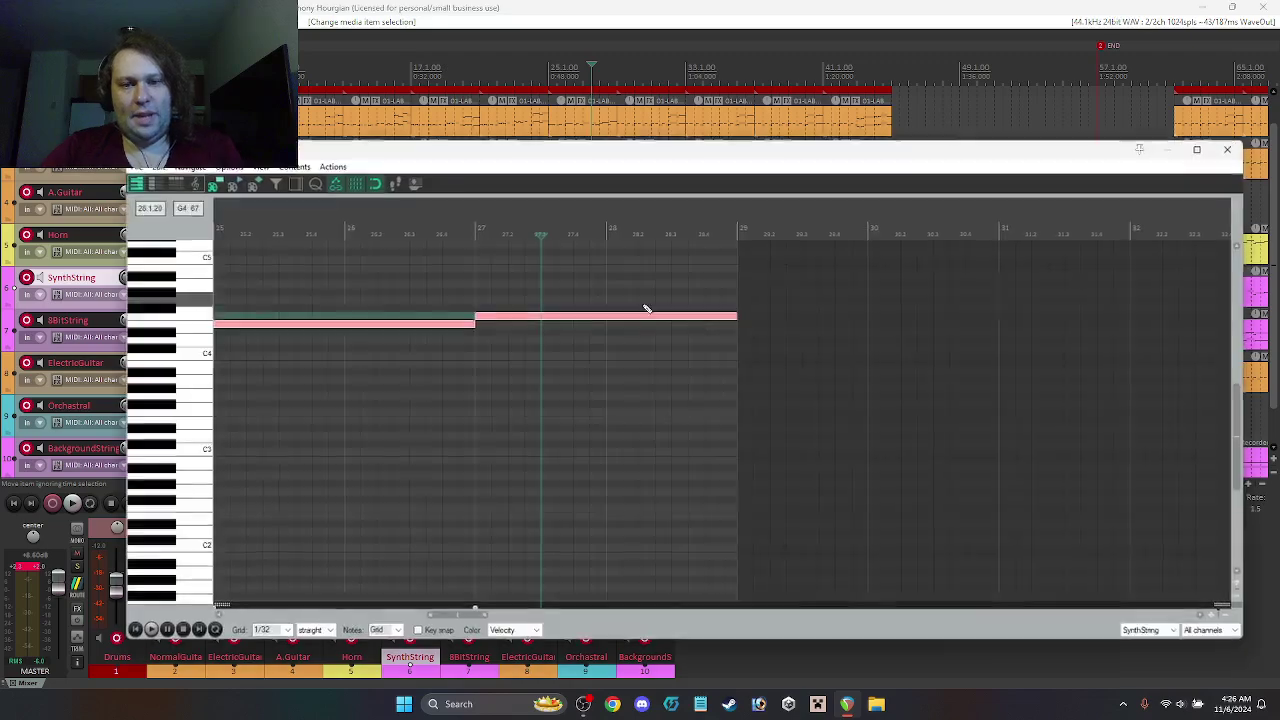
{"action": "left_click", "coordinate": [720, 325]}
{"action": "left_click_drag", "start_coordinate": [734, 318], "coordinate": [708, 303]}
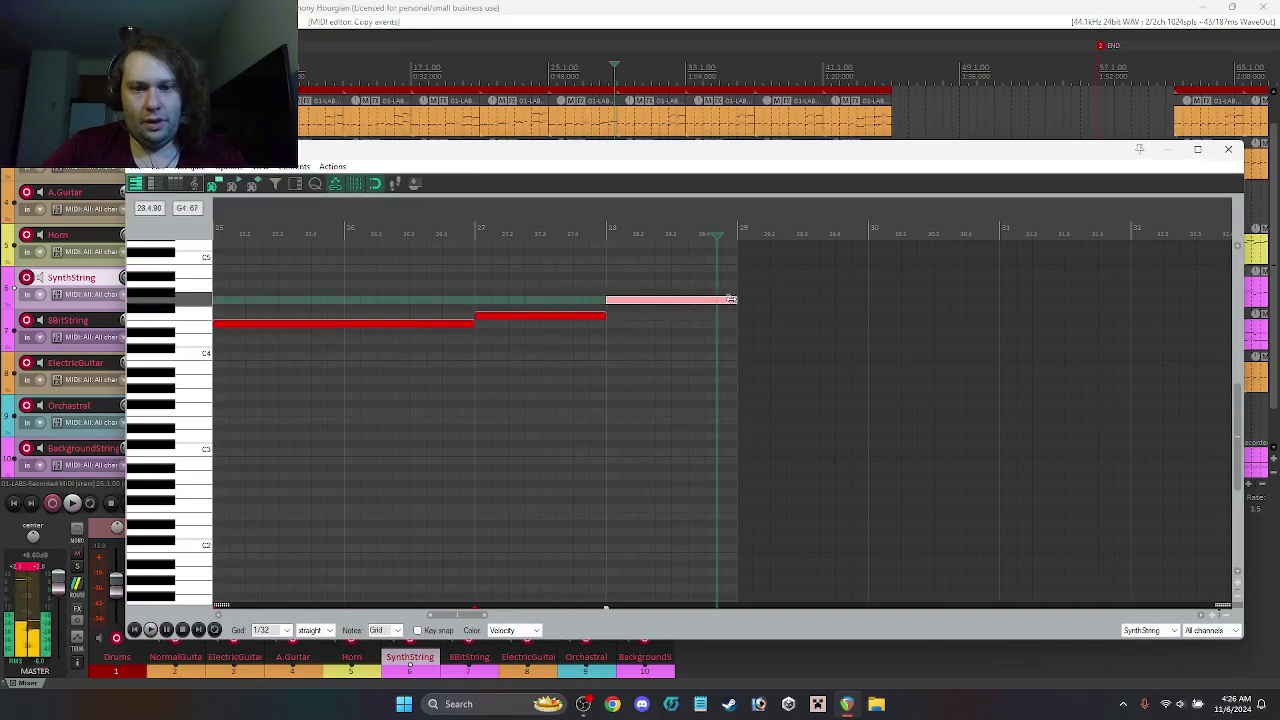
{"action": "left_click_drag", "start_coordinate": [664, 284], "coordinate": [743, 284]}
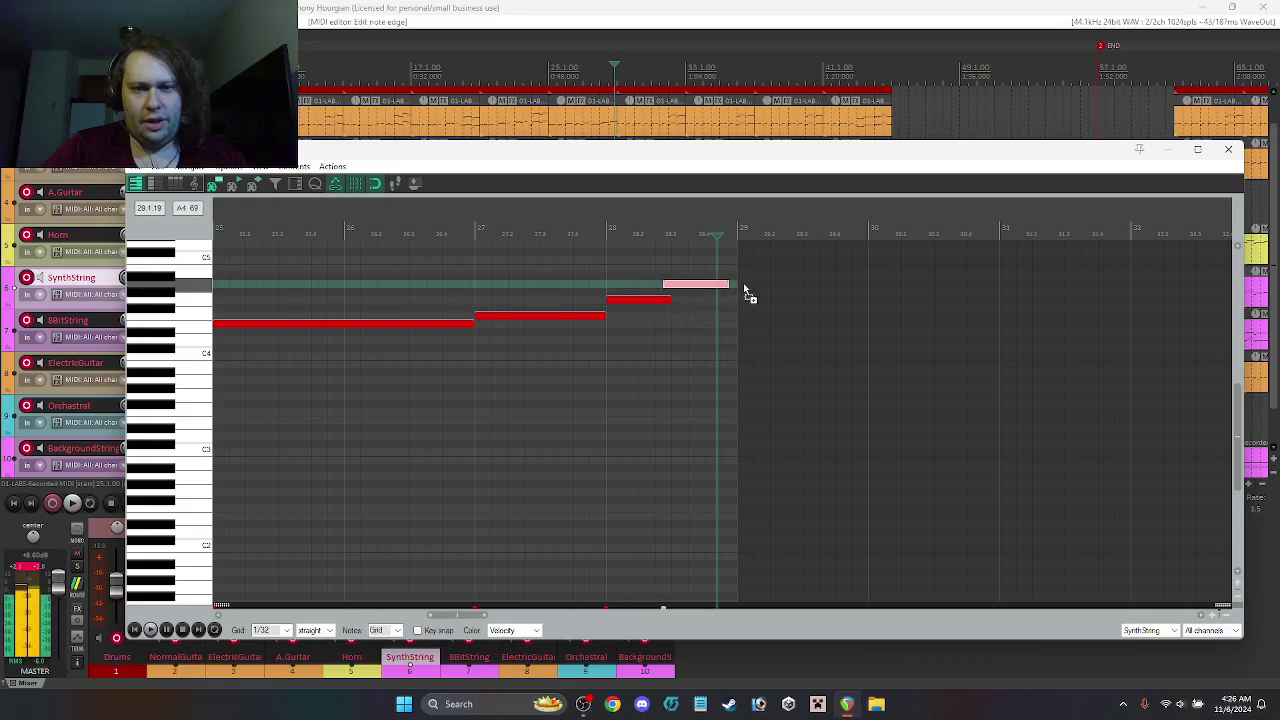
{"action": "key", "text": "ctrl+c"}
{"action": "left_click", "coordinate": [1228, 149]}
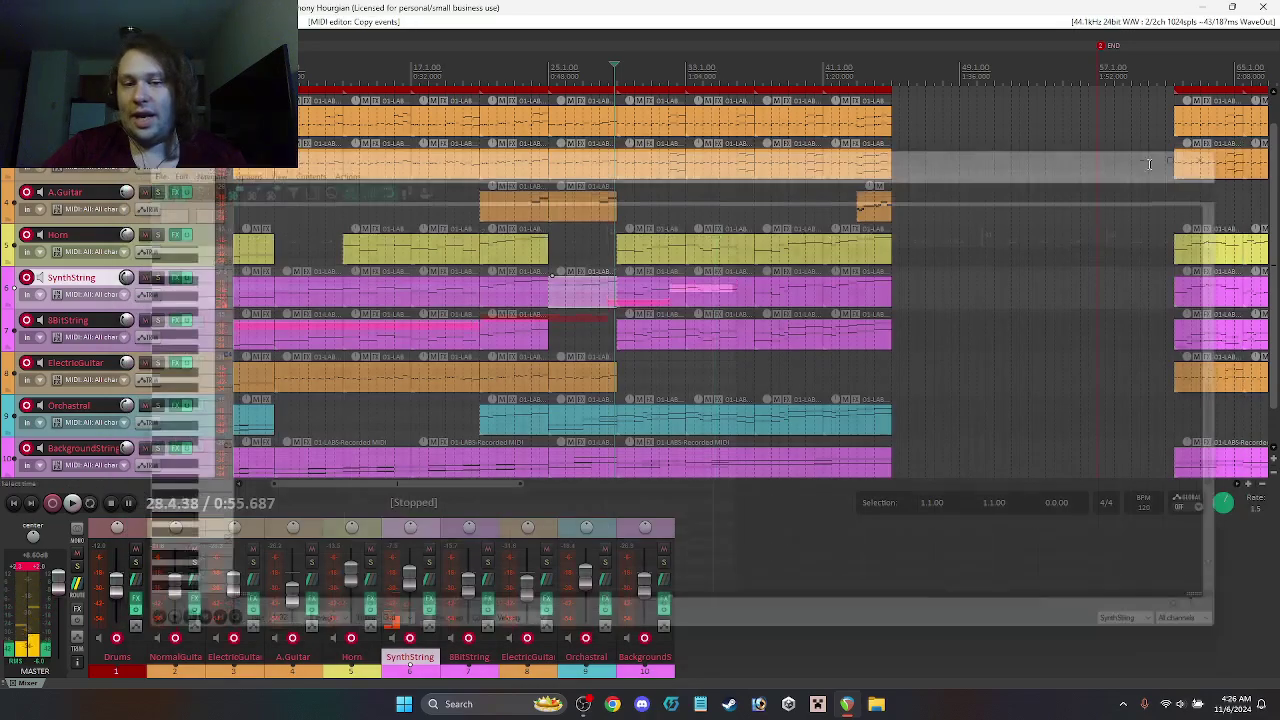
Step: Copy the edited four-note SynthString item onto the 8BitString track at bar 25 and play it from bar 21
{"action": "key", "text": "ctrl+c"}
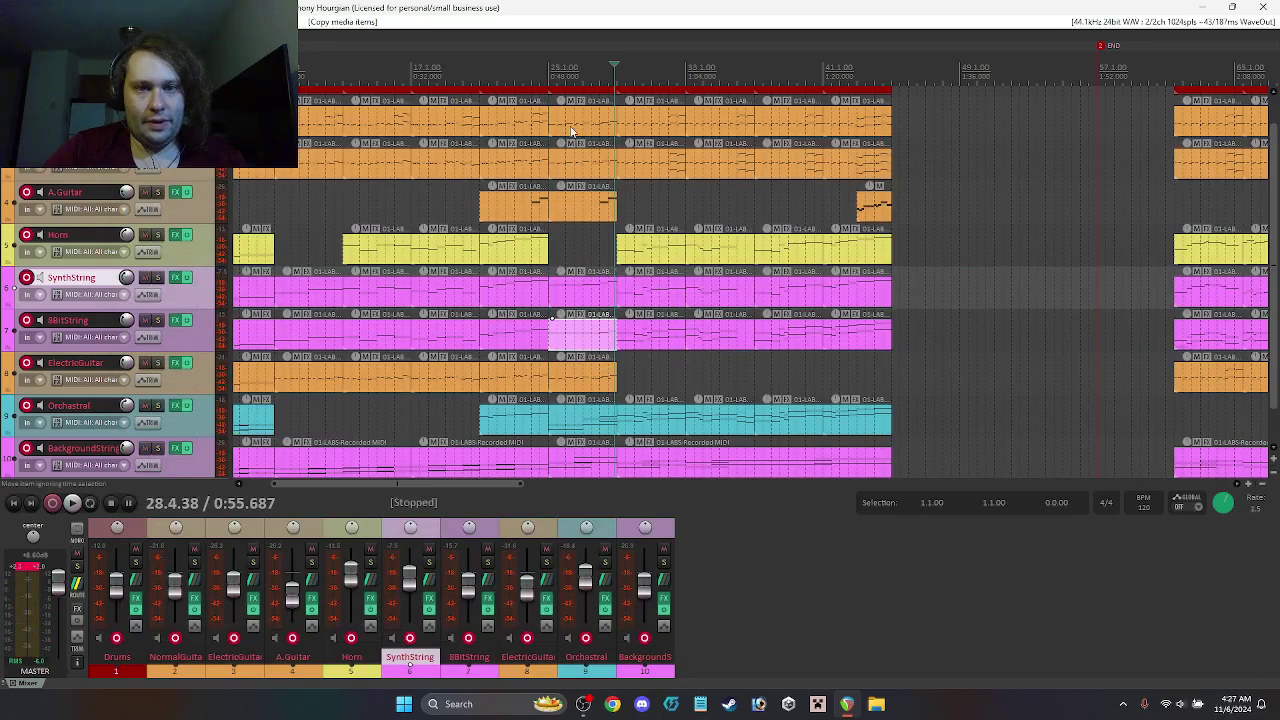
{"action": "left_click", "coordinate": [480, 72]}
{"action": "key", "text": "space"}
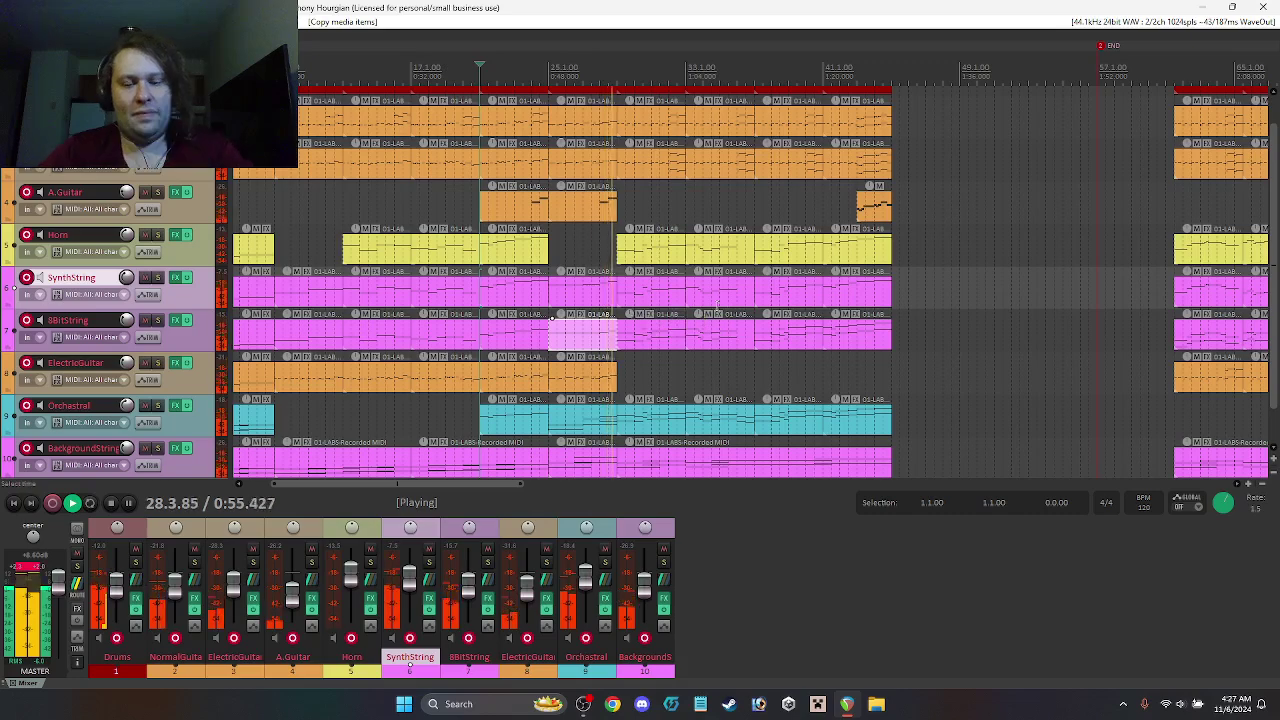
{"action": "key", "text": "space"}
{"action": "double_click", "coordinate": [586, 329]}
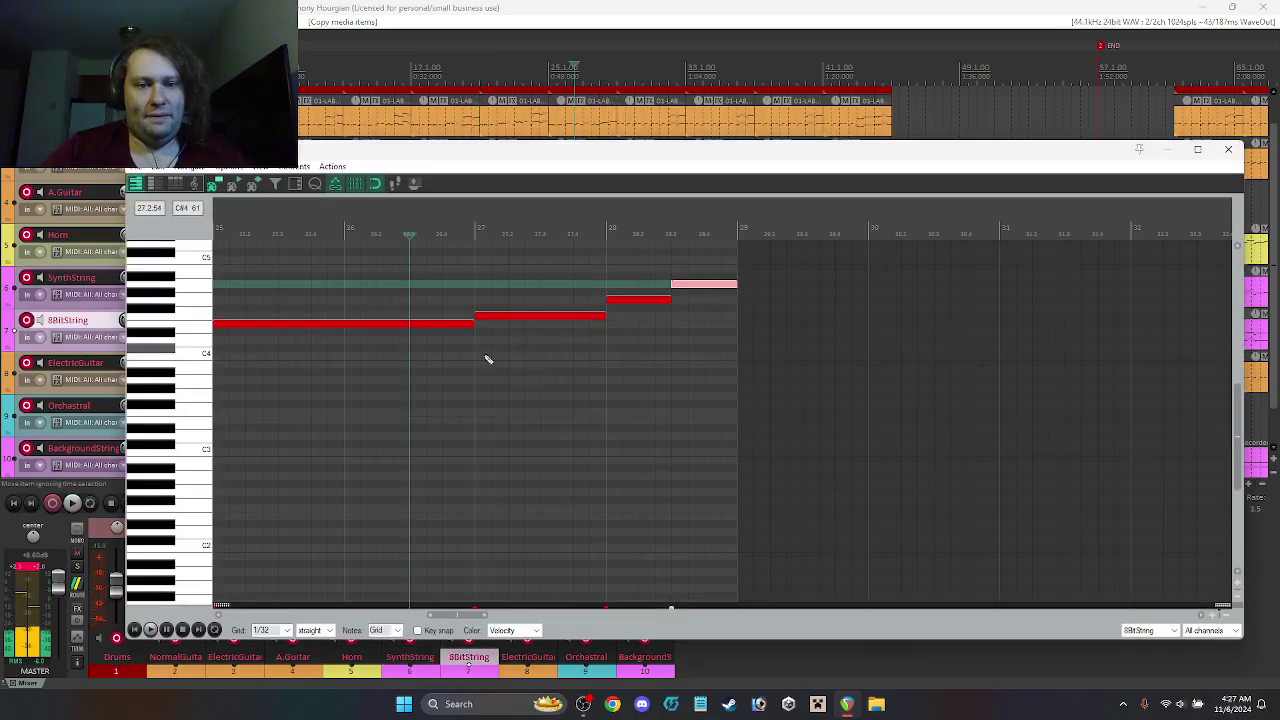
{"action": "key", "text": "ctrl+a"}
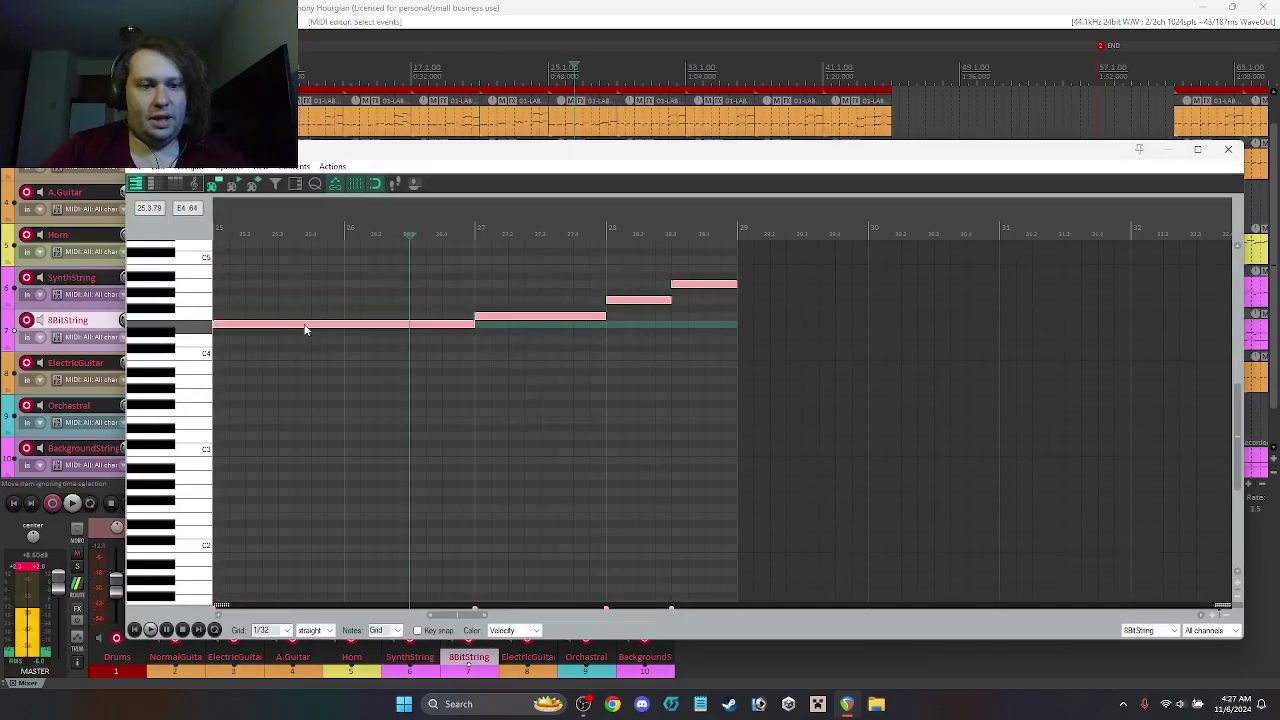
{"action": "left_click", "coordinate": [1230, 148]}
Step: Move all four notes in the SynthString item at bar 25 down one octave
{"action": "left_click", "coordinate": [580, 288]}
{"action": "double_click", "coordinate": [580, 288]}
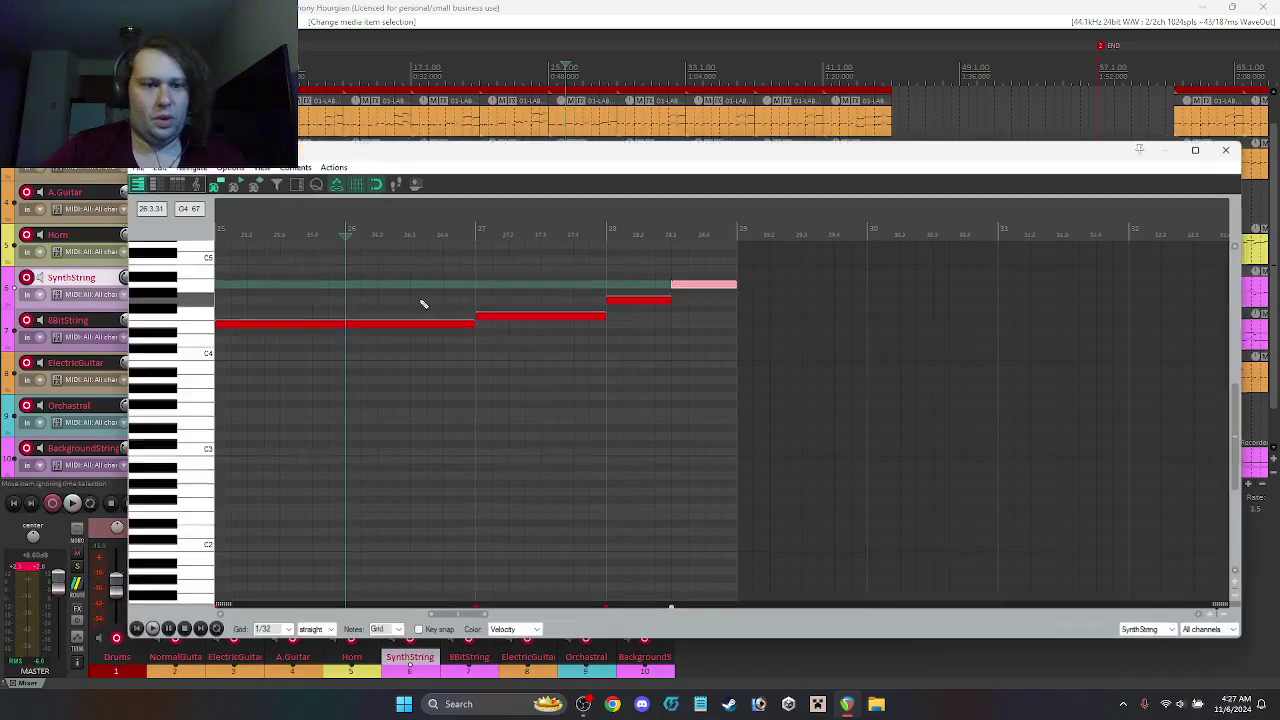
{"action": "left_click", "coordinate": [305, 326]}
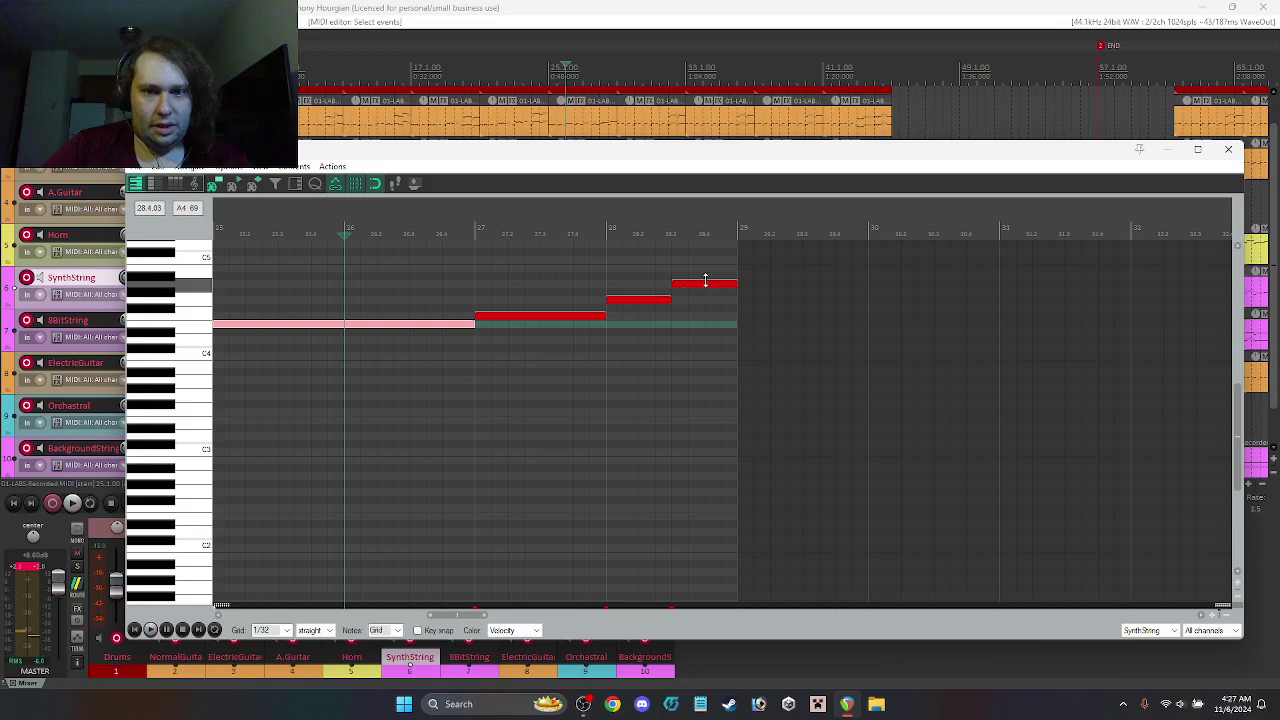
{"action": "key", "text": "ctrl+a"}
{"action": "left_click_drag", "start_coordinate": [265, 322], "coordinate": [257, 419]}
{"action": "left_click", "coordinate": [1228, 148]}
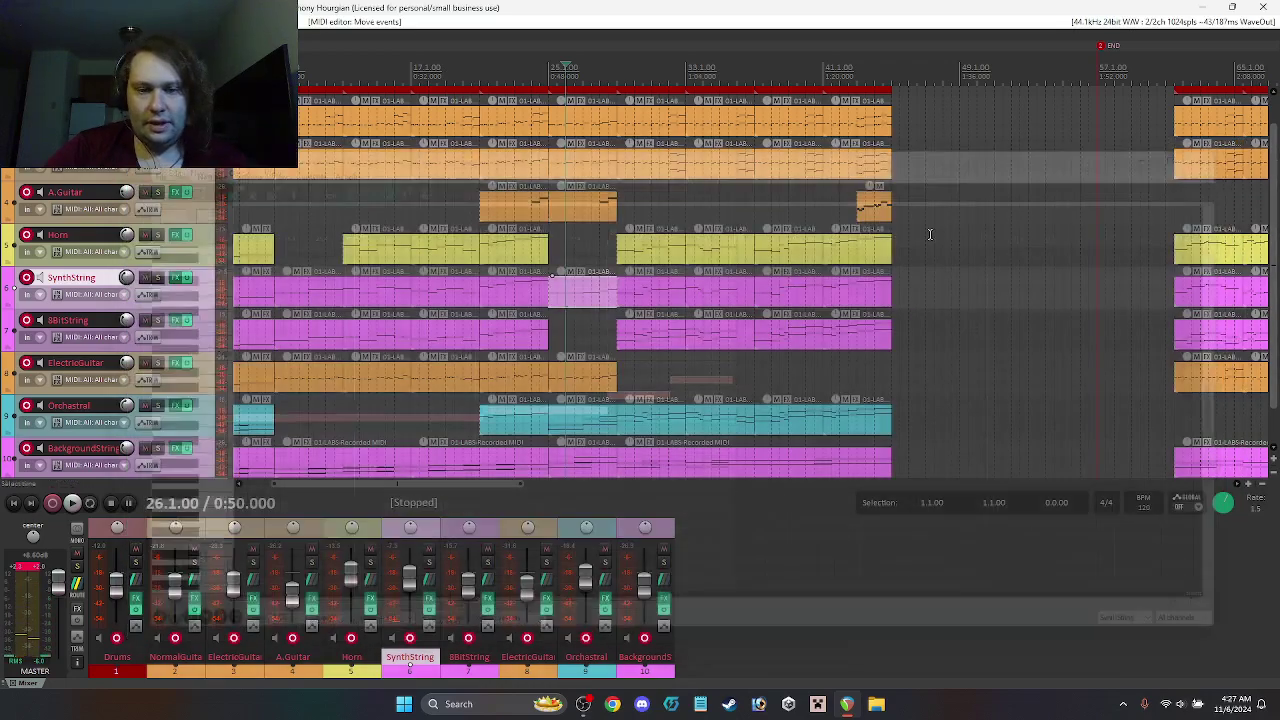
Step: Copy the lowered SynthString item onto the 8BitString track at bar 25 and play back from bar 21
{"action": "left_click_drag", "start_coordinate": [584, 292], "coordinate": [584, 335]}
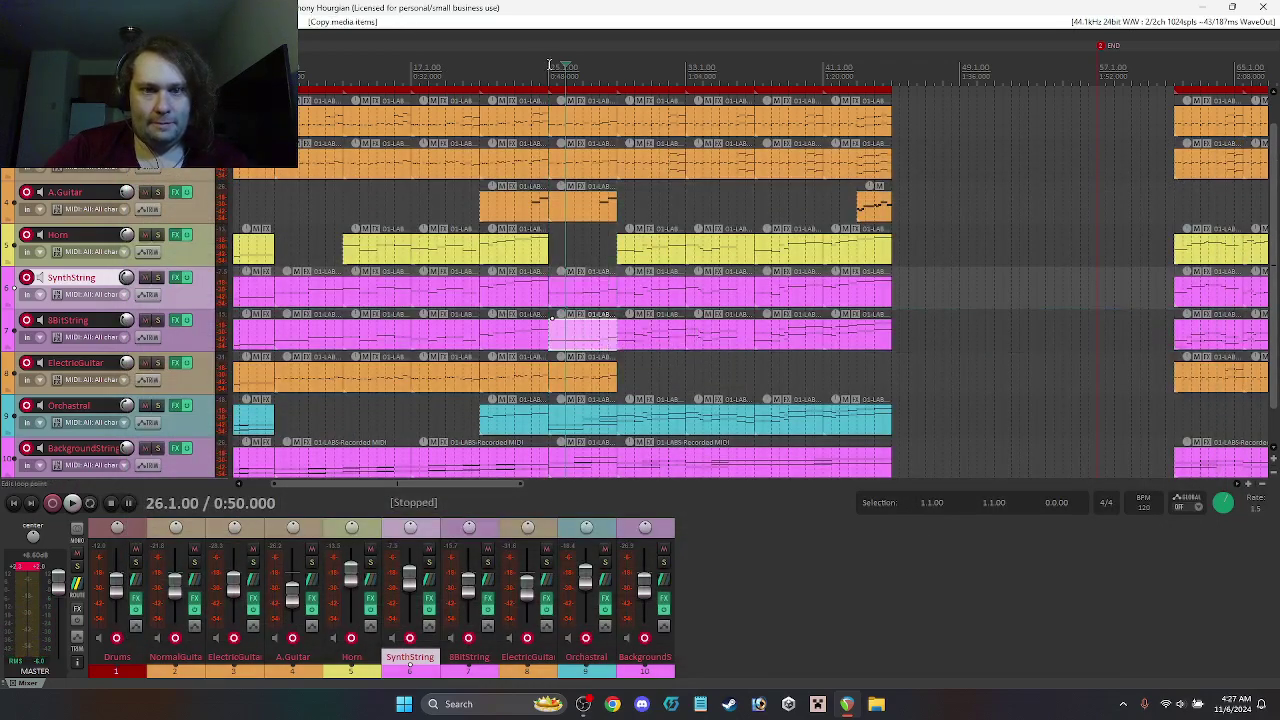
{"action": "left_click", "coordinate": [548, 65]}
{"action": "key", "text": "space"}
{"action": "key", "text": "space"}
{"action": "left_click", "coordinate": [480, 70]}
{"action": "key", "text": "space"}
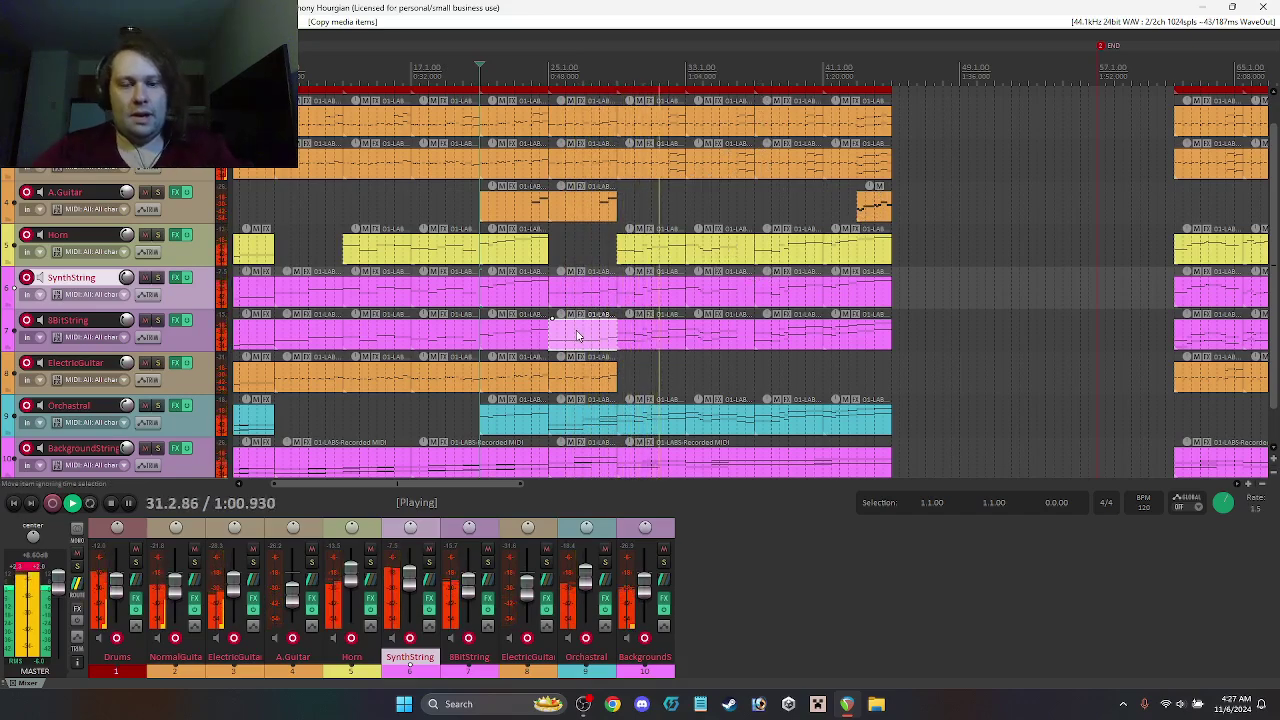
Step: Remove the 8BitString item at bar 25, and set the velocity of all four notes in the SynthString item there to 70
{"action": "key", "text": "space"}
{"action": "double_click", "coordinate": [575, 342]}
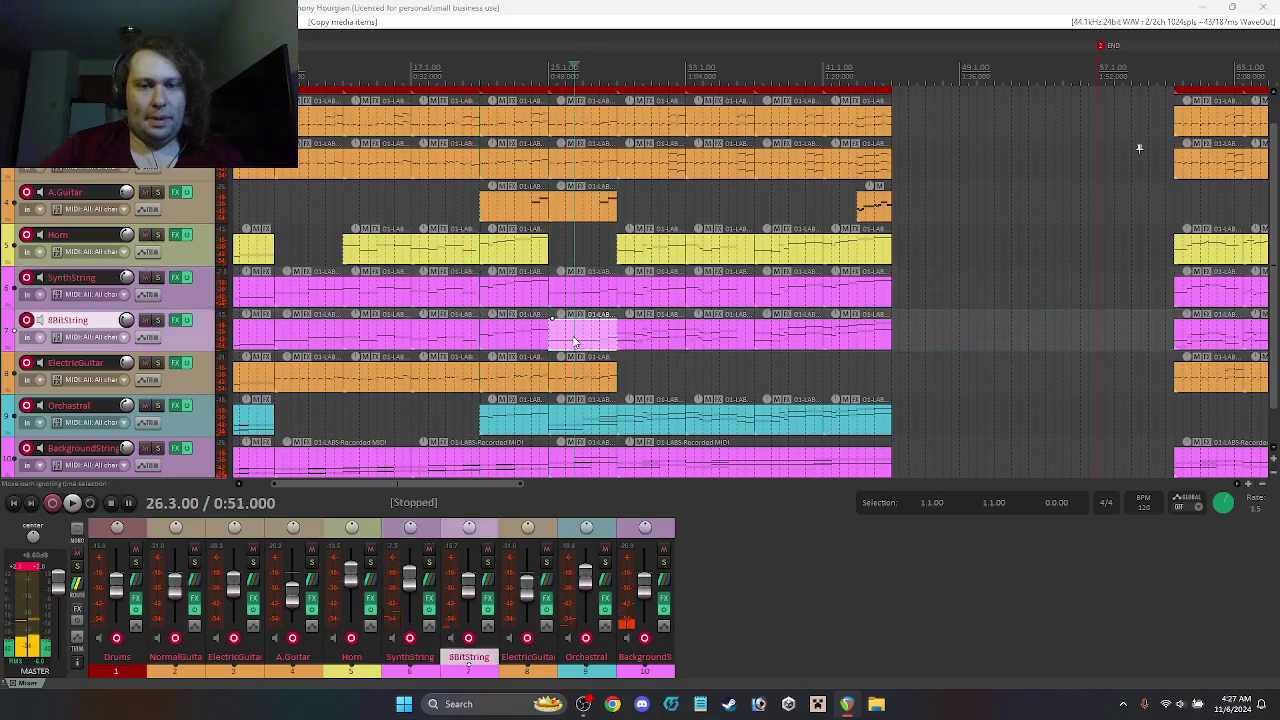
{"action": "left_click", "coordinate": [1229, 150]}
{"action": "double_click", "coordinate": [606, 291]}
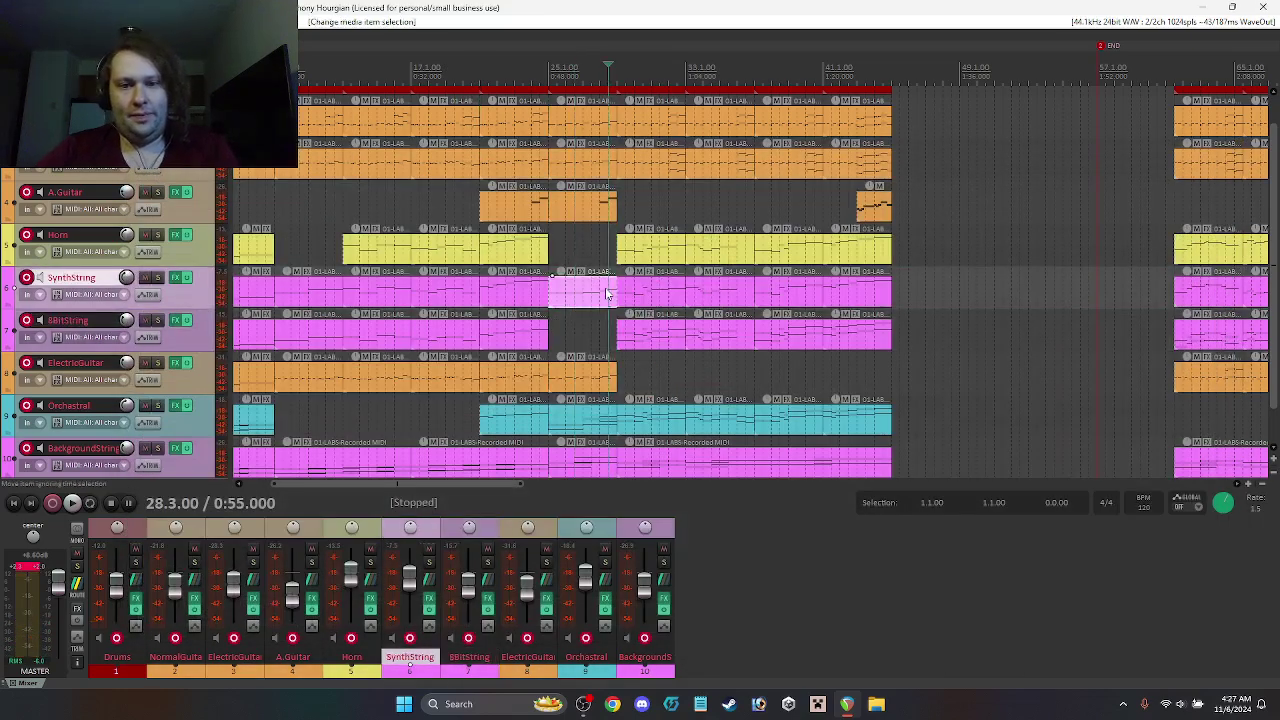
{"action": "right_click", "coordinate": [621, 313]}
{"action": "mouse_move", "coordinate": [749, 637]}
{"action": "mouse_move", "coordinate": [922, 670]}
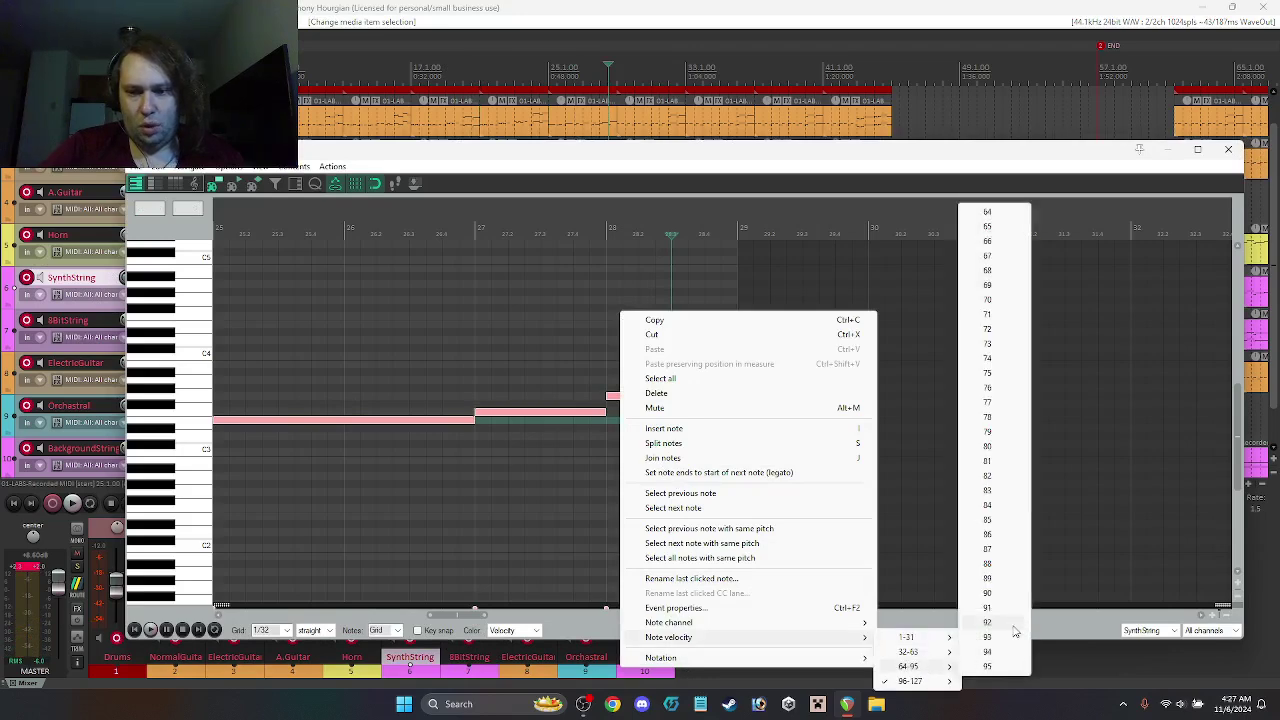
{"action": "left_click", "coordinate": [988, 301]}
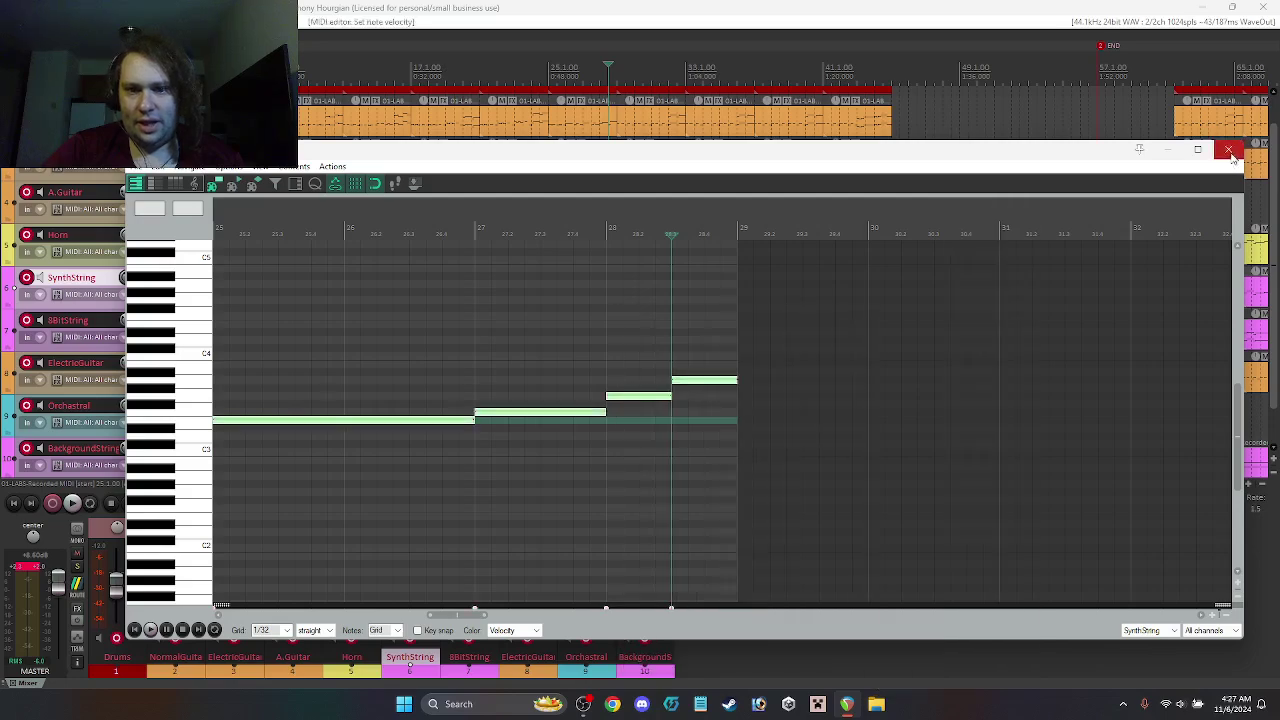
{"action": "left_click", "coordinate": [1229, 151]}
Step: Copy the softened SynthString item onto the 8BitString track at bar 25 and play the song from bar 21
{"action": "left_click_drag", "start_coordinate": [575, 293], "coordinate": [582, 334]}
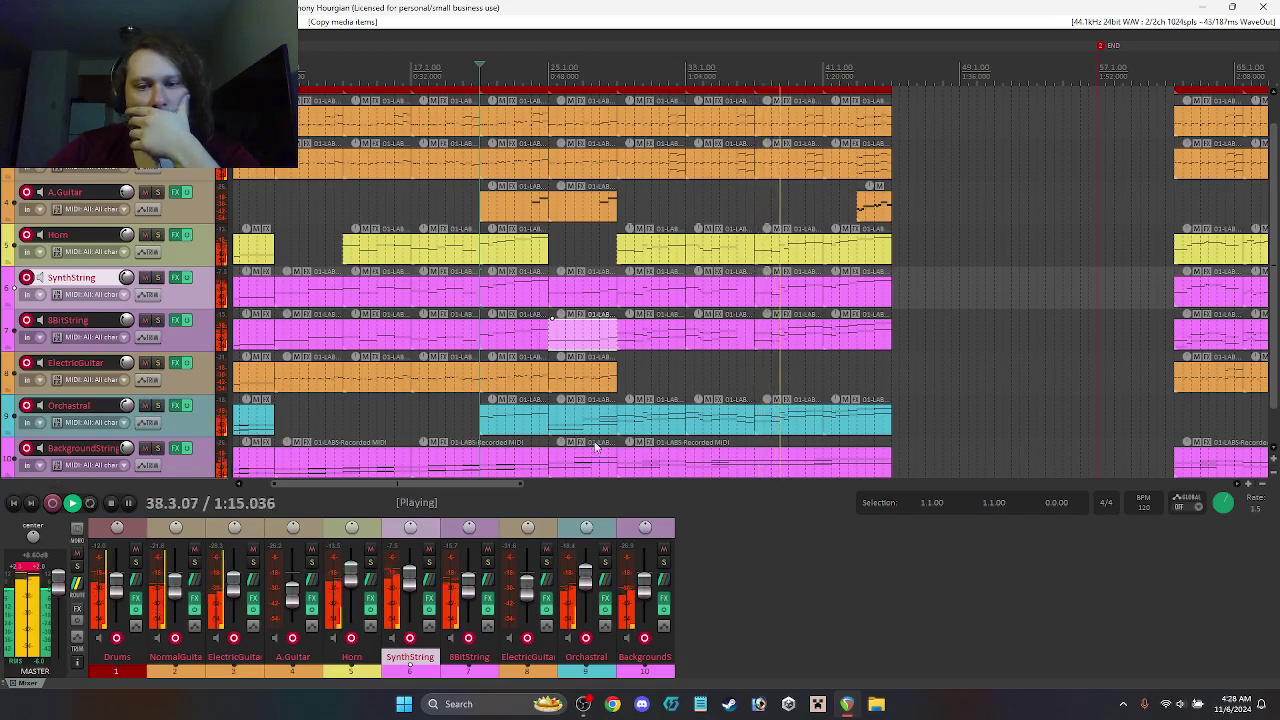
{"action": "left_click_drag", "start_coordinate": [542, 486], "coordinate": [620, 486]}
{"action": "left_click_drag", "start_coordinate": [1272, 300], "coordinate": [1277, 232]}
{"action": "key", "text": "space"}
Step: Try moving the first four-bar section at bar 61, with its BackgroundString item, to bar 45 and listen from bar 17
{"action": "left_click", "coordinate": [897, 110]}
{"action": "left_click", "coordinate": [882, 420]}
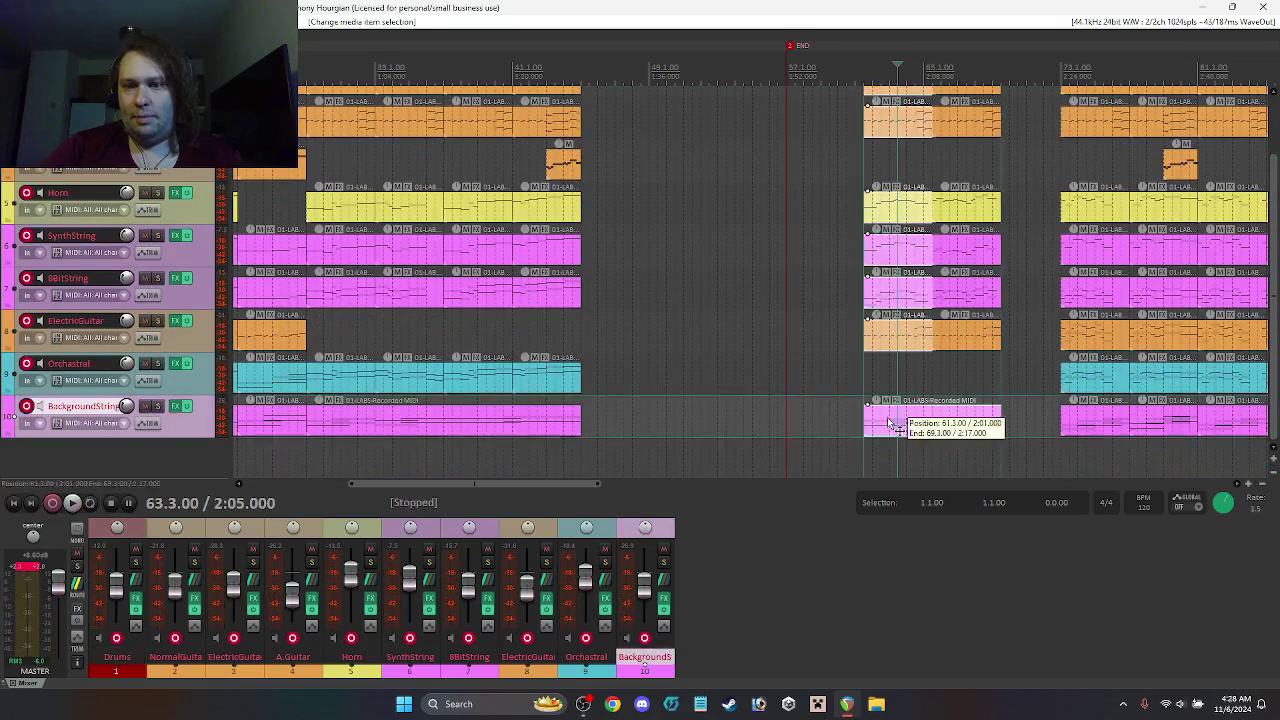
{"action": "left_click_drag", "start_coordinate": [898, 342], "coordinate": [579, 337]}
{"action": "left_click_drag", "start_coordinate": [530, 490], "coordinate": [425, 484]}
{"action": "key", "text": "space"}
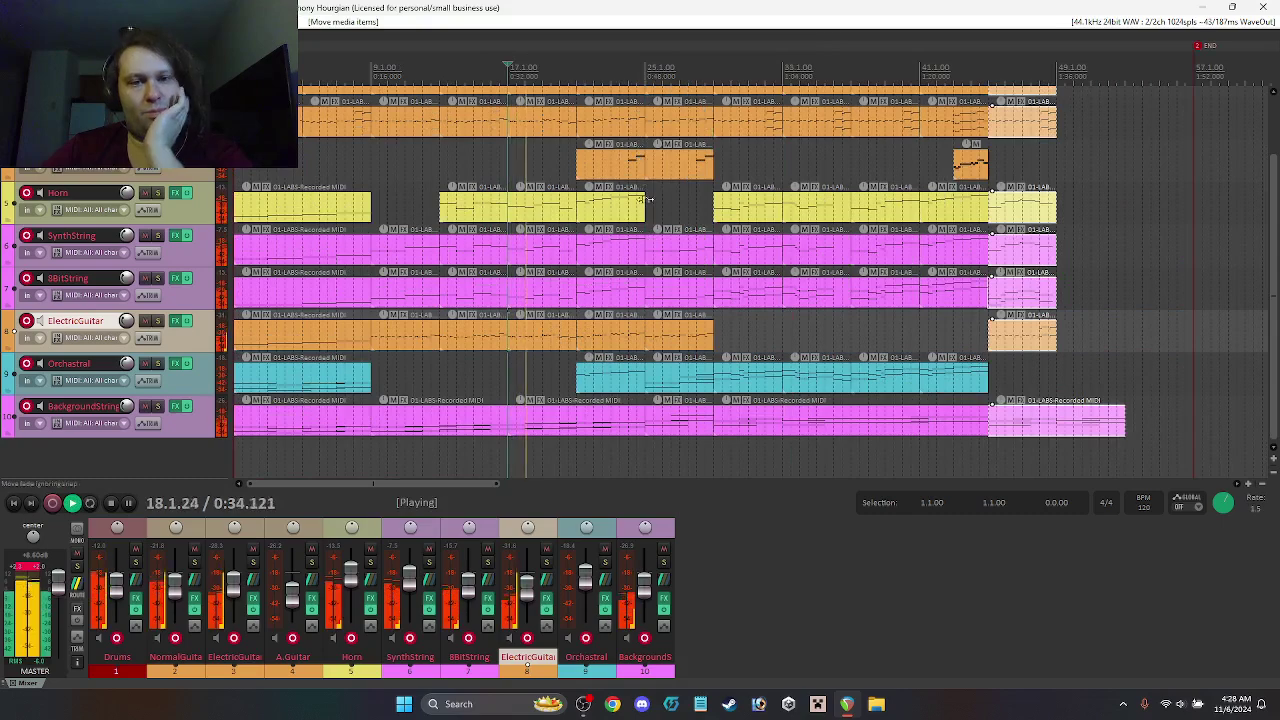
{"action": "left_click_drag", "start_coordinate": [472, 485], "coordinate": [524, 492]}
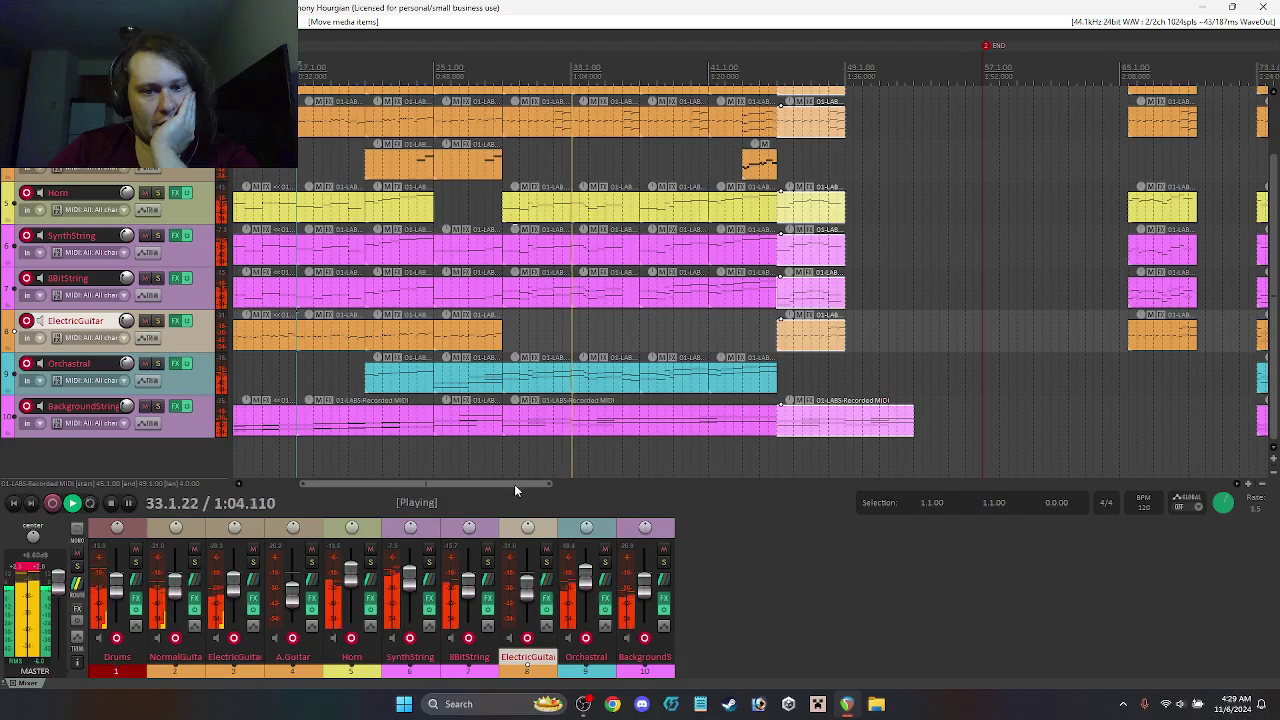
{"action": "left_click_drag", "start_coordinate": [513, 484], "coordinate": [529, 484]}
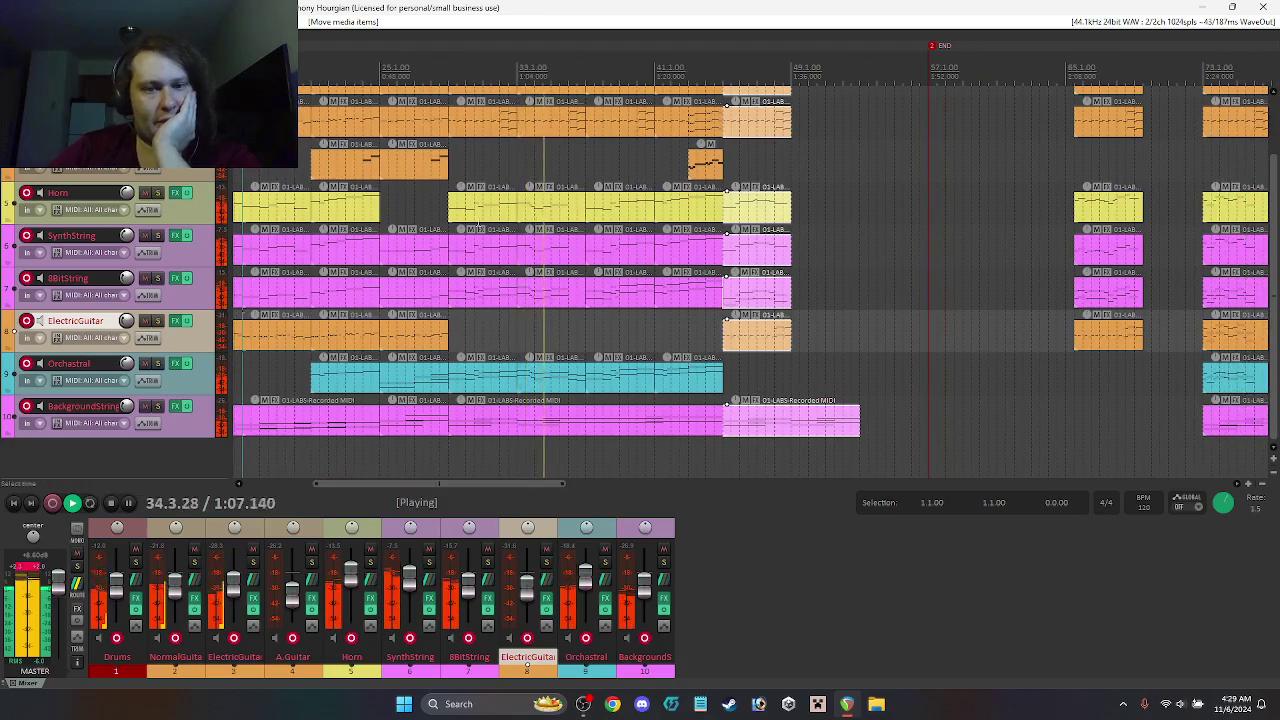
{"action": "left_click_drag", "start_coordinate": [562, 486], "coordinate": [600, 492]}
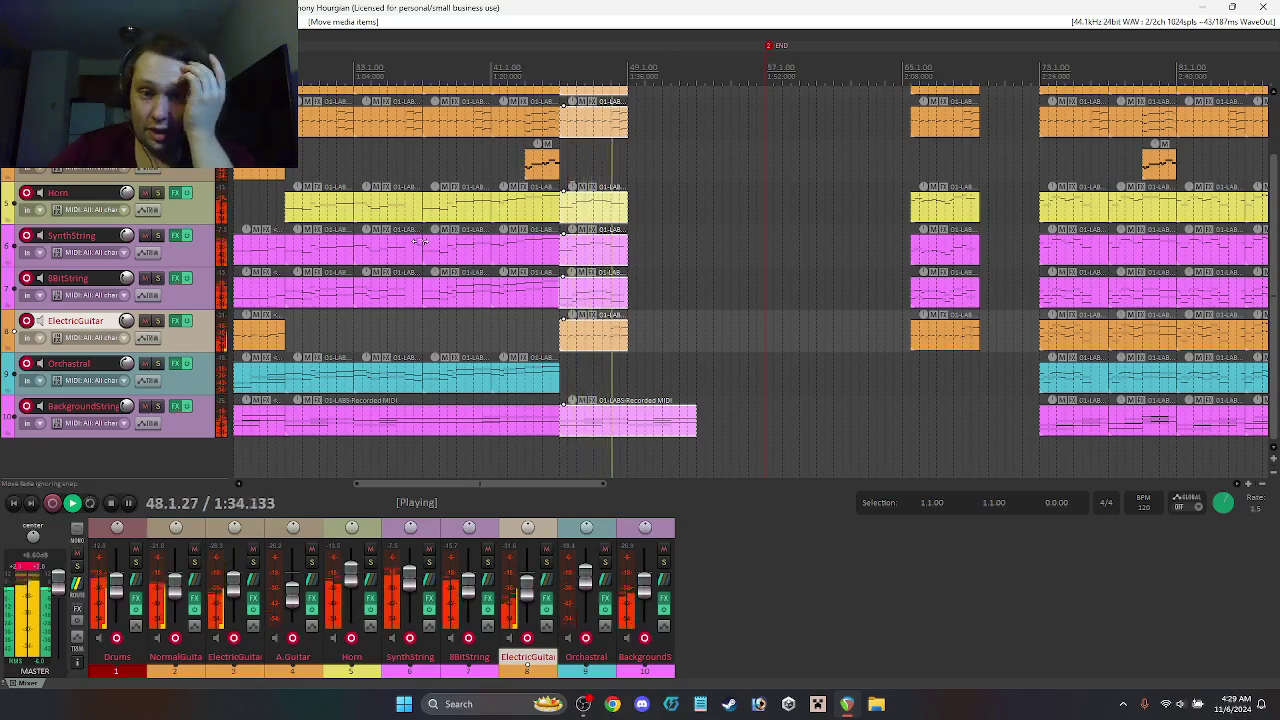
{"action": "key", "text": "space"}
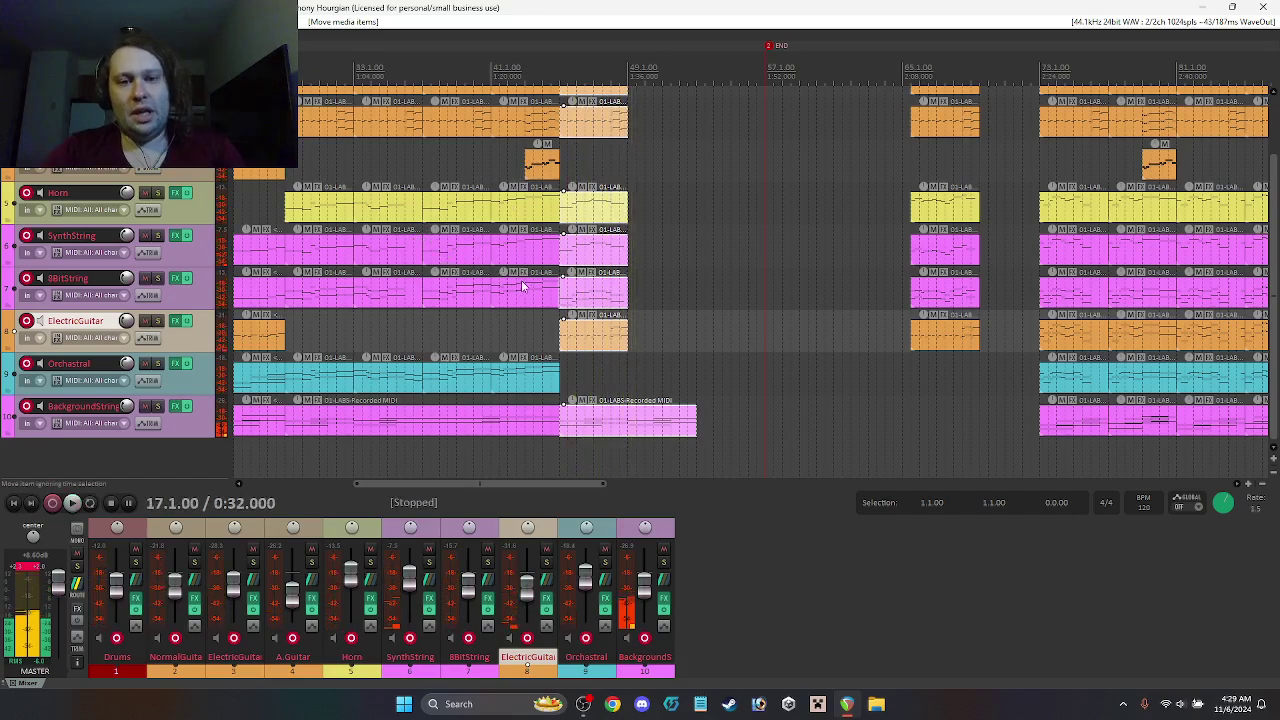
Step: Move the section at bar 45 back to bar 61, beat 3, and play the part from bar 65
{"action": "left_click_drag", "start_coordinate": [588, 343], "coordinate": [872, 333]}
{"action": "left_click", "coordinate": [943, 335]}
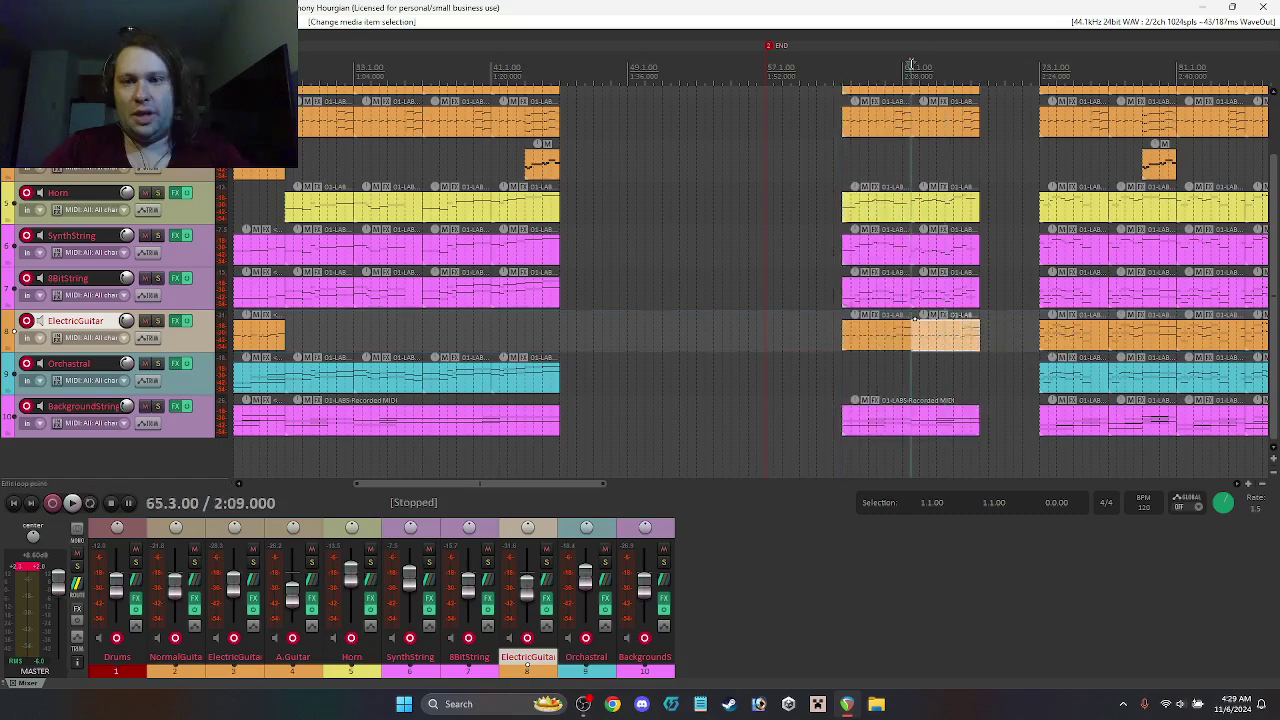
{"action": "key", "text": "space"}
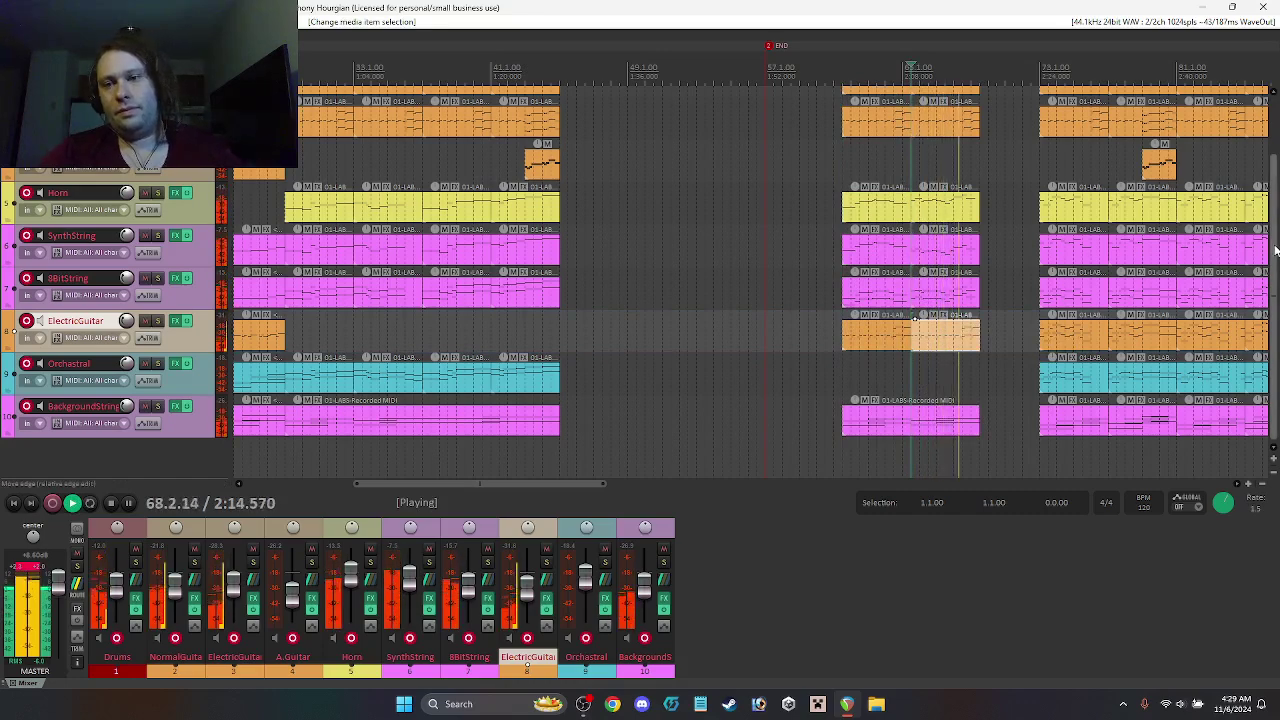
{"action": "key", "text": "space"}
Step: Play the song from the beginning up to bar 45 to review the arrangement
{"action": "left_click_drag", "start_coordinate": [1275, 250], "coordinate": [1275, 190]}
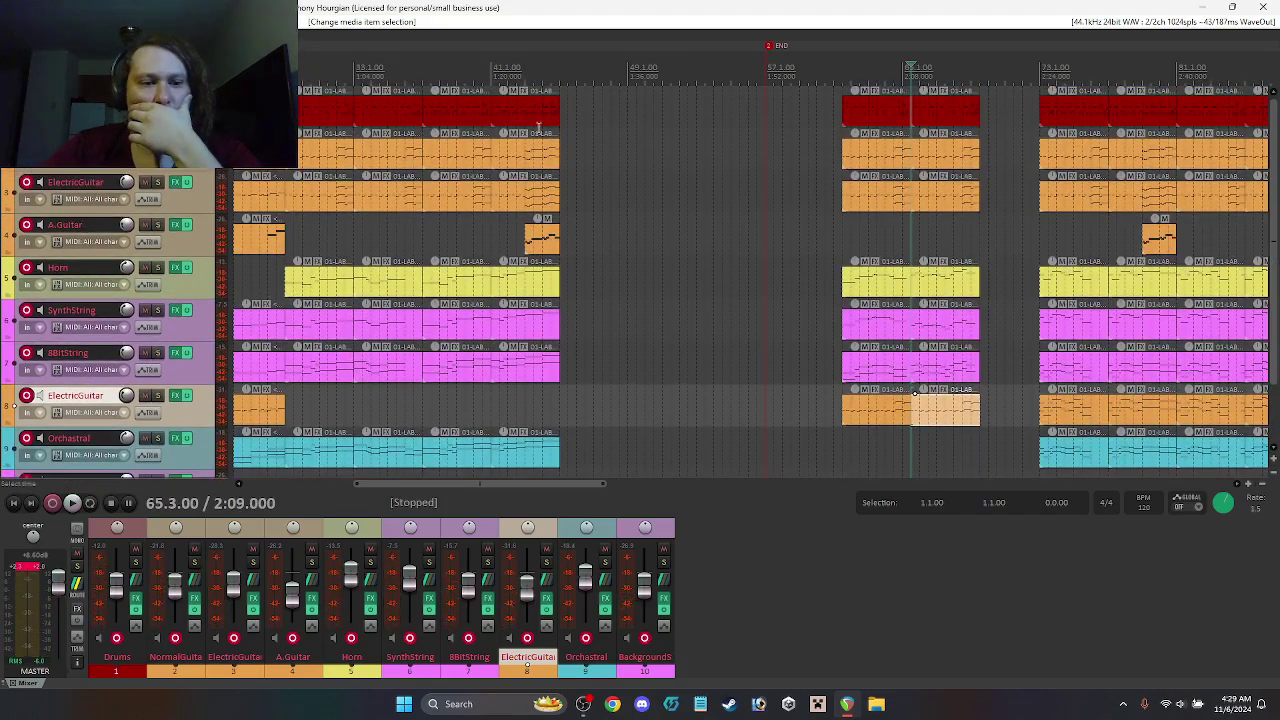
{"action": "left_click", "coordinate": [558, 70]}
{"action": "left_click", "coordinate": [499, 66]}
{"action": "left_click_drag", "start_coordinate": [540, 484], "coordinate": [376, 501]}
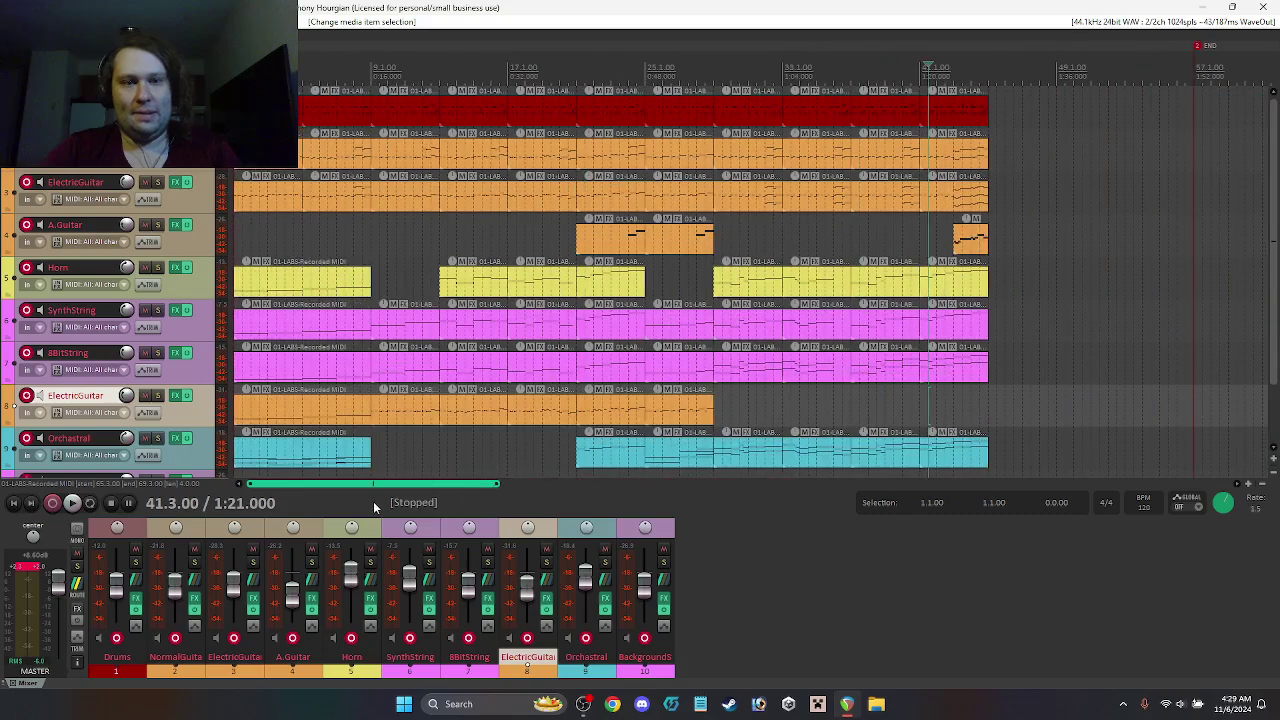
{"action": "key", "text": "Home"}
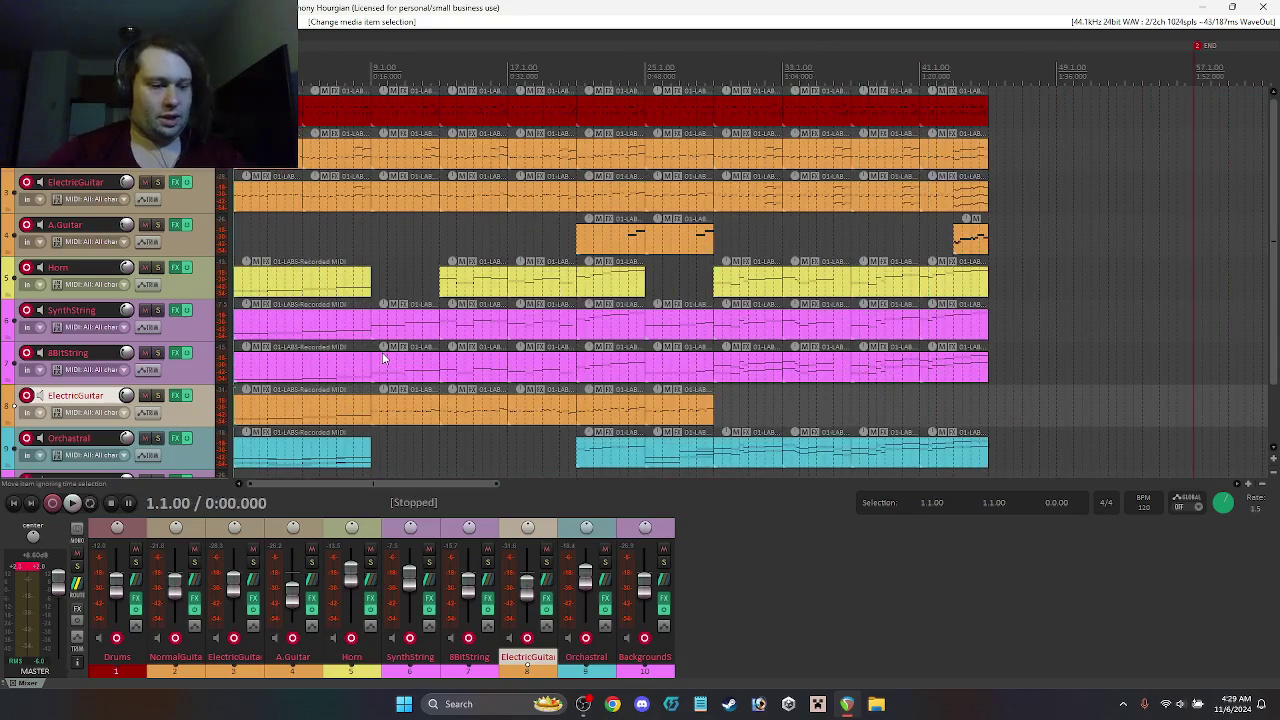
{"action": "key", "text": "space"}
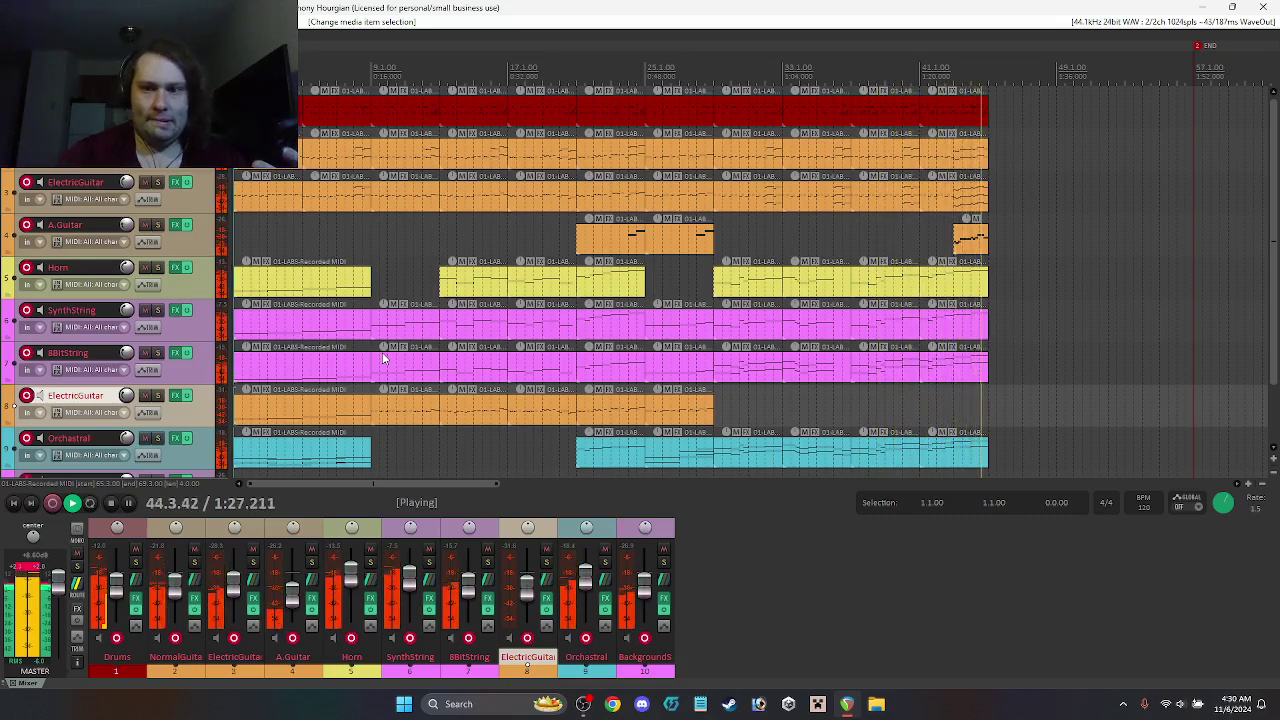
{"action": "key", "text": "space"}
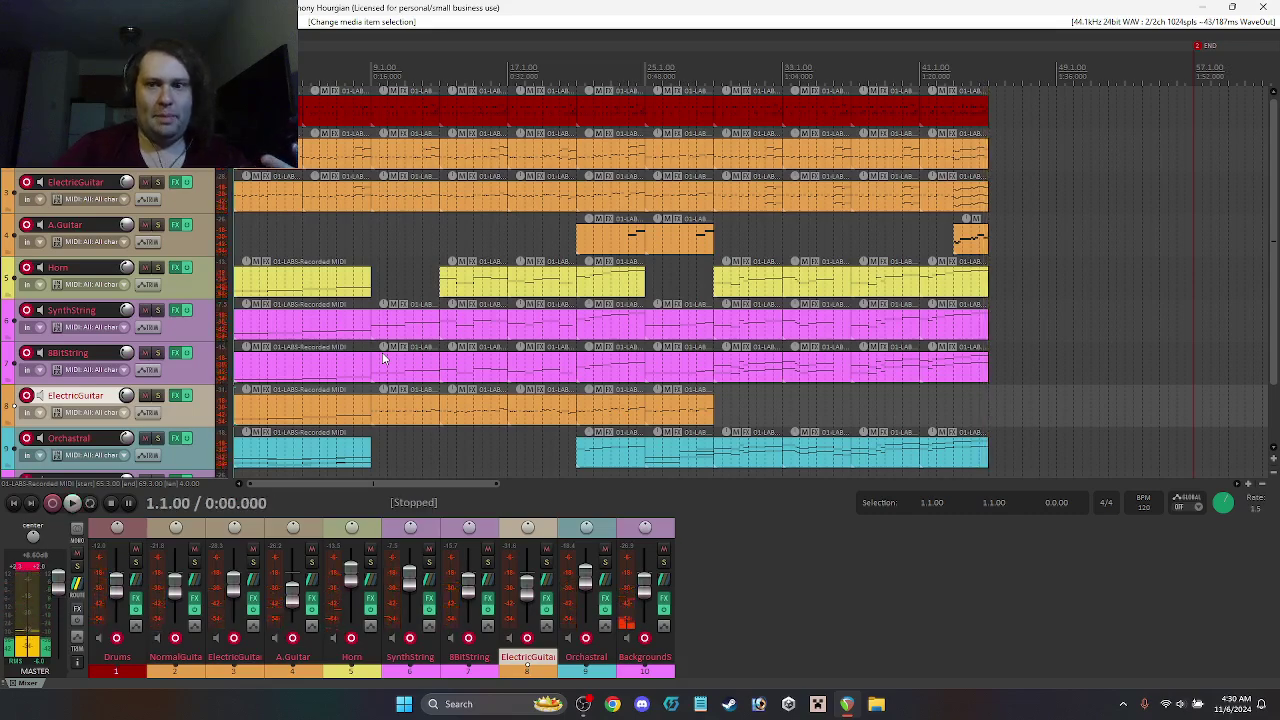
Step: Select the four-bar section at bar 25 on all tracks and move it out to bar 49, beat 3
{"action": "left_click", "coordinate": [988, 71]}
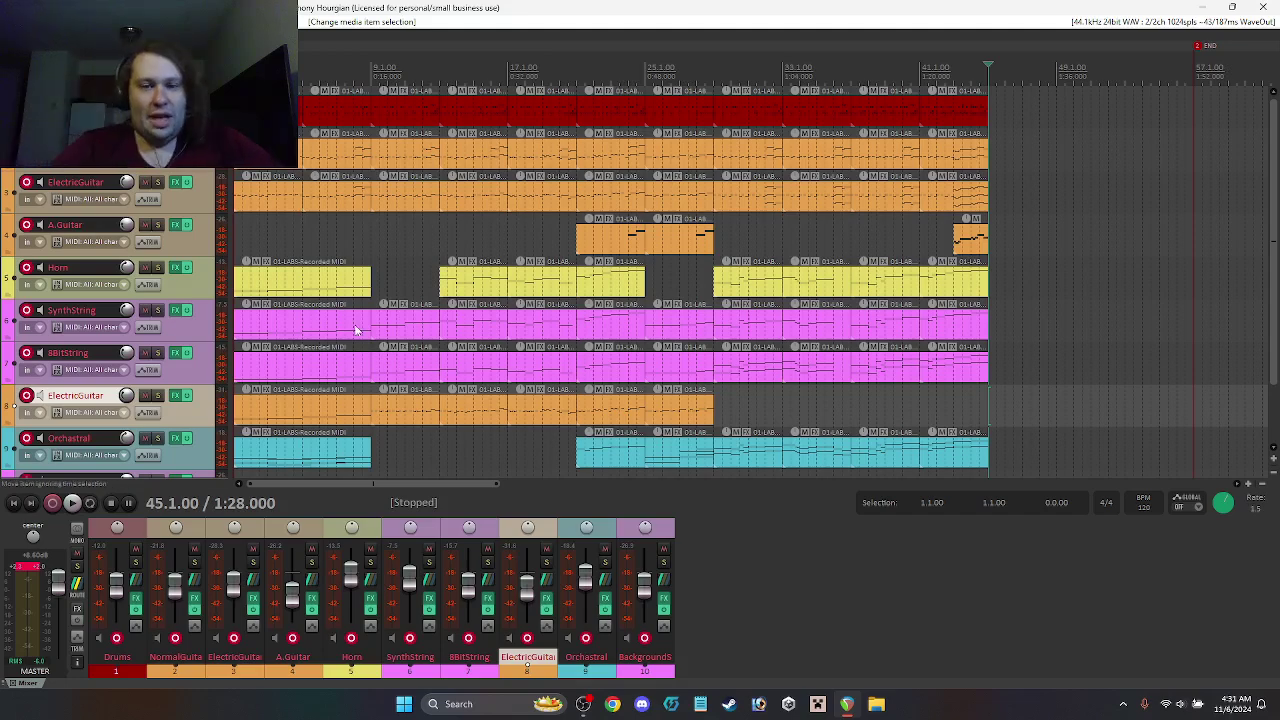
{"action": "mouse_move", "coordinate": [453, 487]}
{"action": "left_mouse_down"}
{"action": "mouse_move", "coordinate": [788, 510]}
{"action": "mouse_move", "coordinate": [467, 486]}
{"action": "left_mouse_up"}
{"action": "left_click_drag", "start_coordinate": [706, 489], "coordinate": [355, 464]}
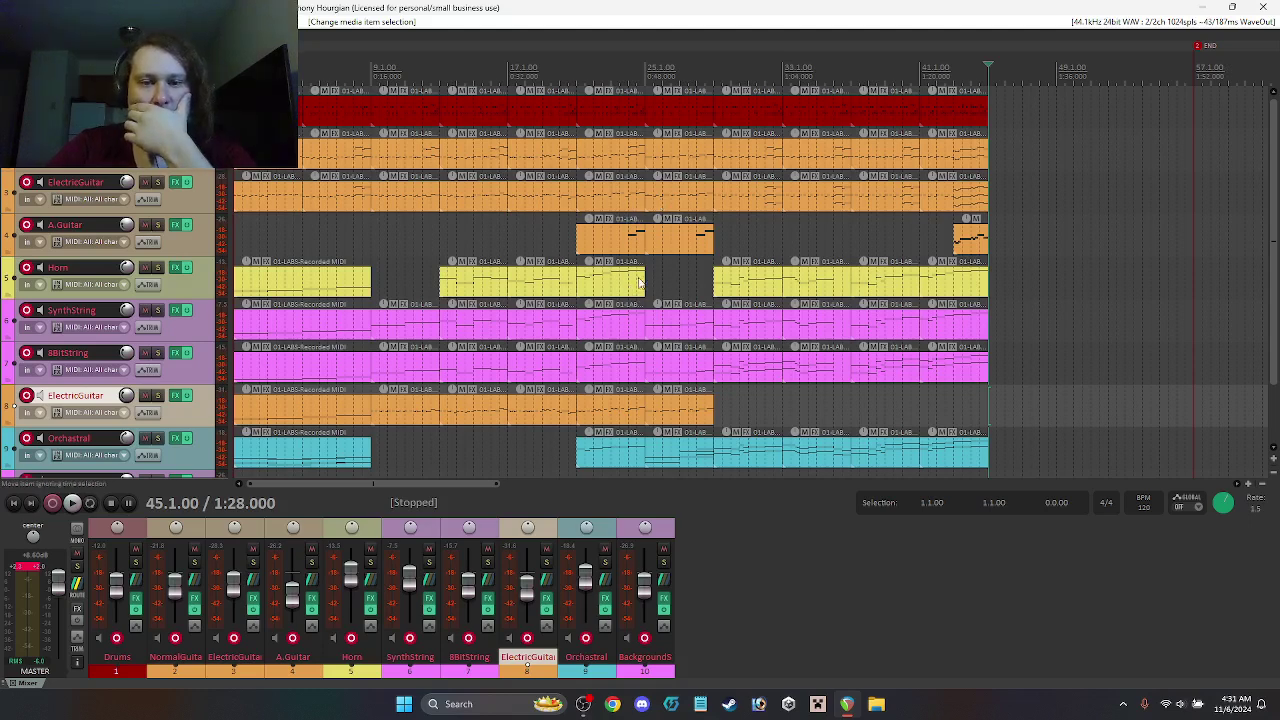
{"action": "left_click", "coordinate": [680, 115]}
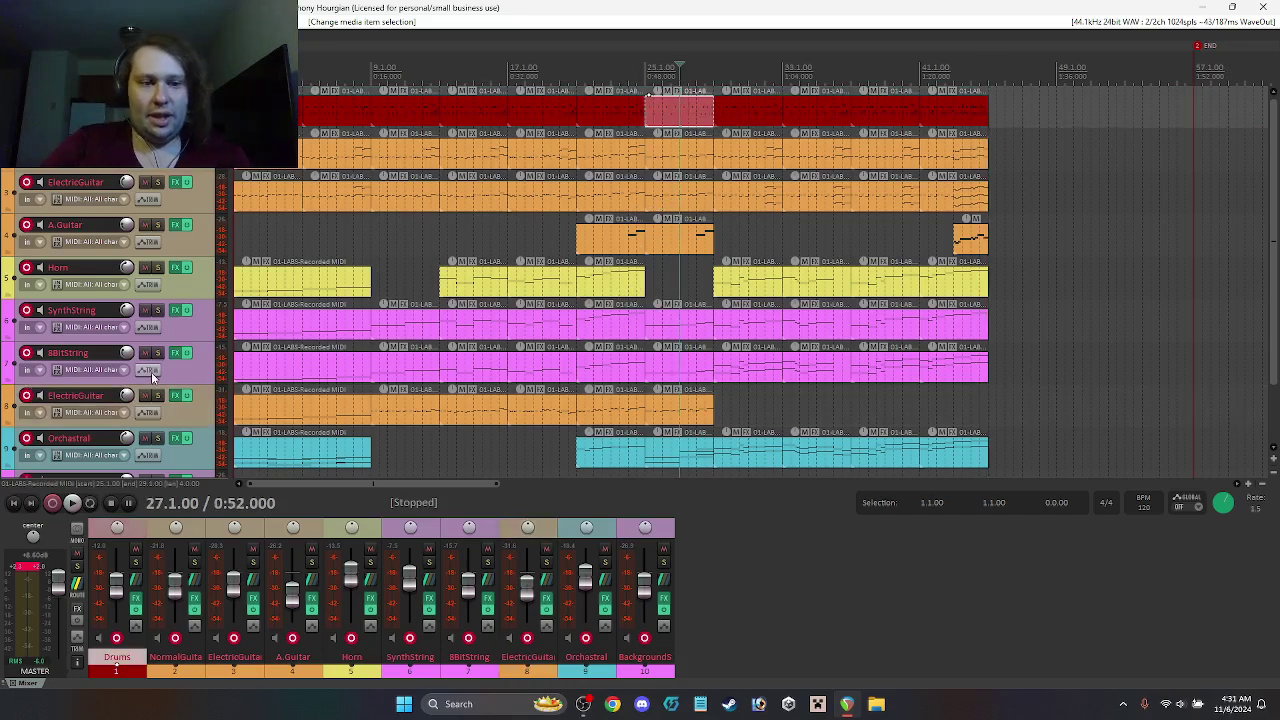
{"action": "scroll", "coordinate": [152, 375], "scroll_direction": "down", "scroll_amount": 2}
{"action": "left_click", "coordinate": [697, 434]}
{"action": "scroll", "coordinate": [138, 318], "scroll_direction": "up", "scroll_amount": 2}
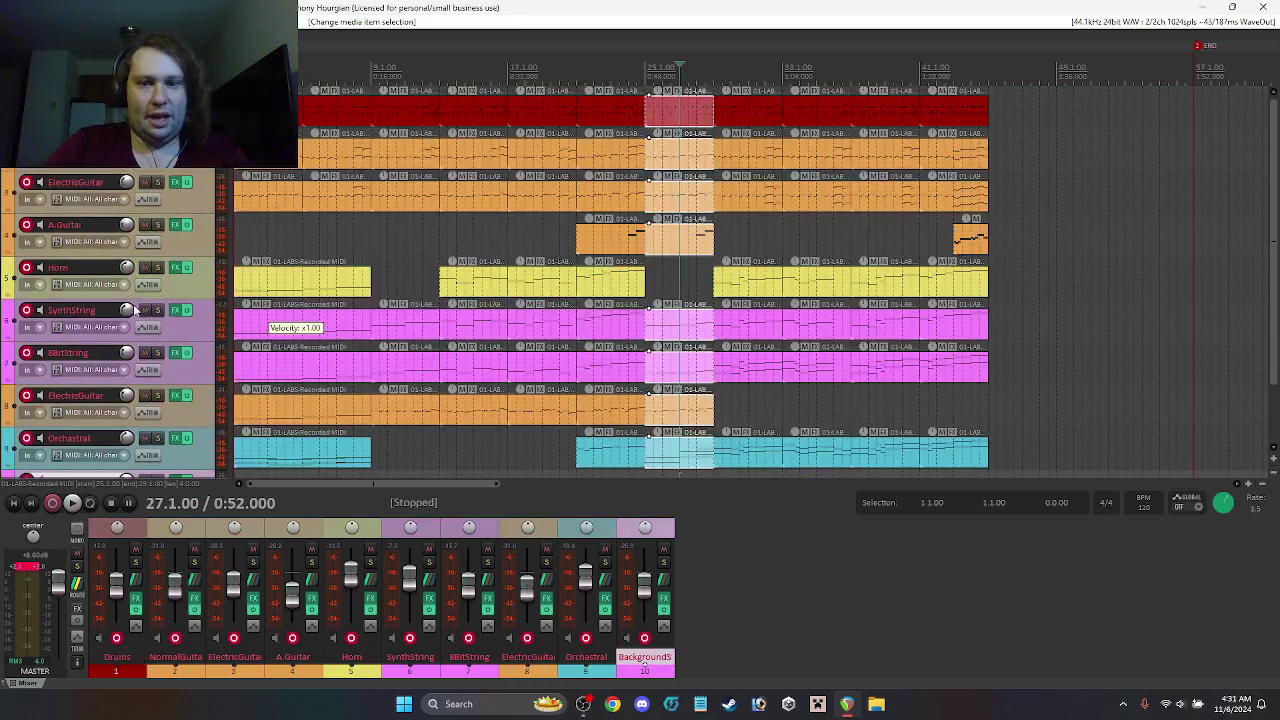
{"action": "left_click_drag", "start_coordinate": [680, 120], "coordinate": [1099, 120]}
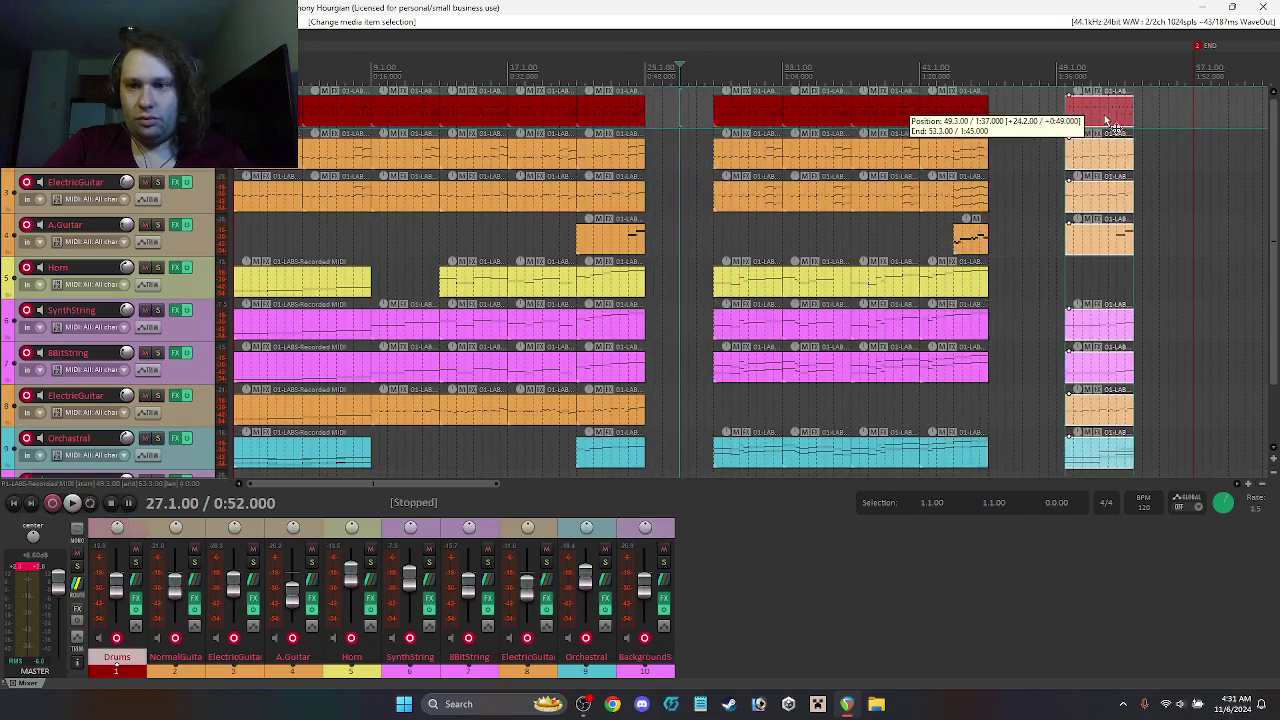
Step: Select all items from bar 29 to bar 45, including the A.Guitar item, and move them to bar 25 to close the gap
{"action": "left_click", "coordinate": [748, 112]}
{"action": "scroll", "coordinate": [166, 253], "scroll_direction": "down", "scroll_amount": 2}
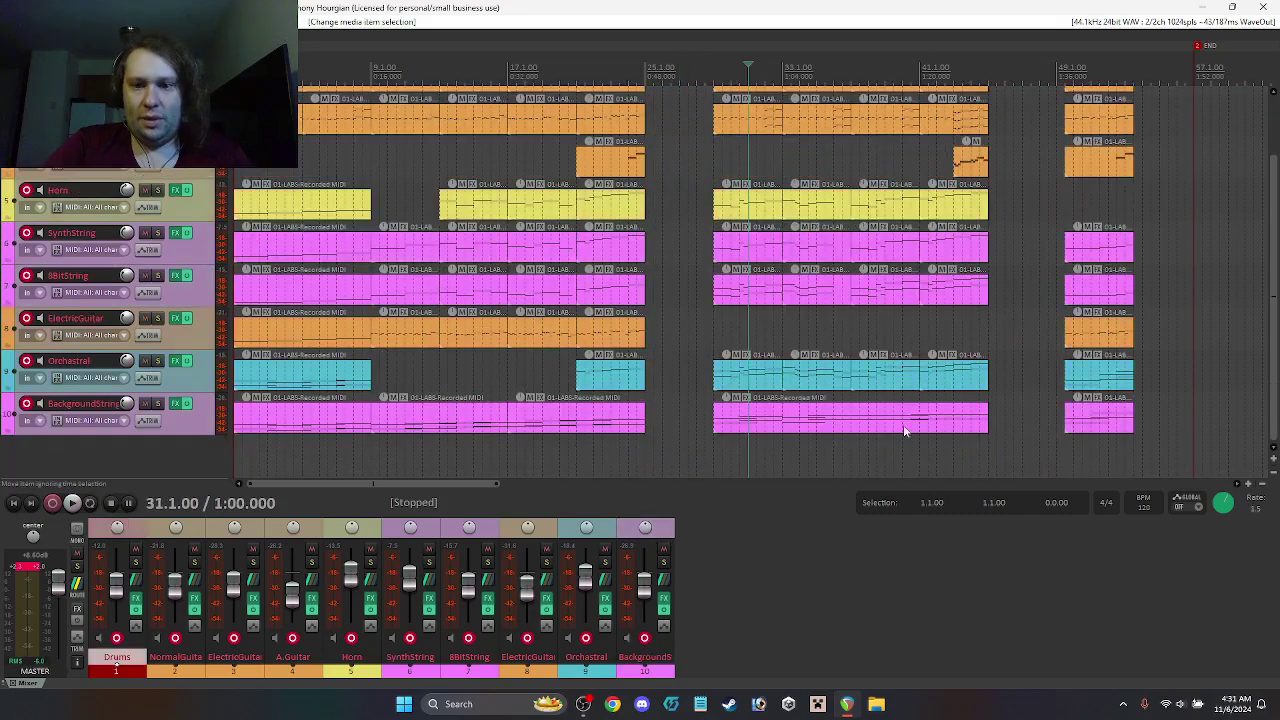
{"action": "left_click", "coordinate": [950, 420], "text": "shift"}
{"action": "scroll", "coordinate": [884, 260], "scroll_direction": "up", "scroll_amount": 2}
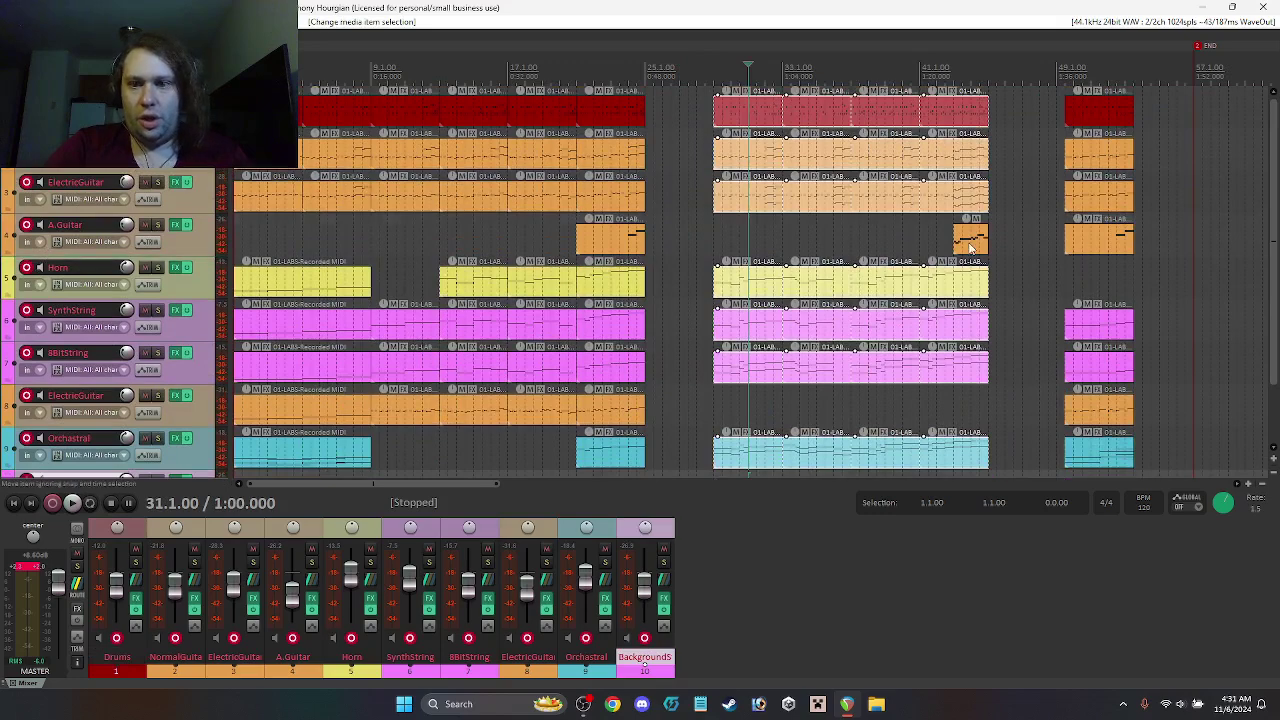
{"action": "left_click", "coordinate": [968, 247], "text": "ctrl"}
{"action": "left_click_drag", "start_coordinate": [748, 125], "coordinate": [680, 139]}
{"action": "left_click", "coordinate": [703, 239]}
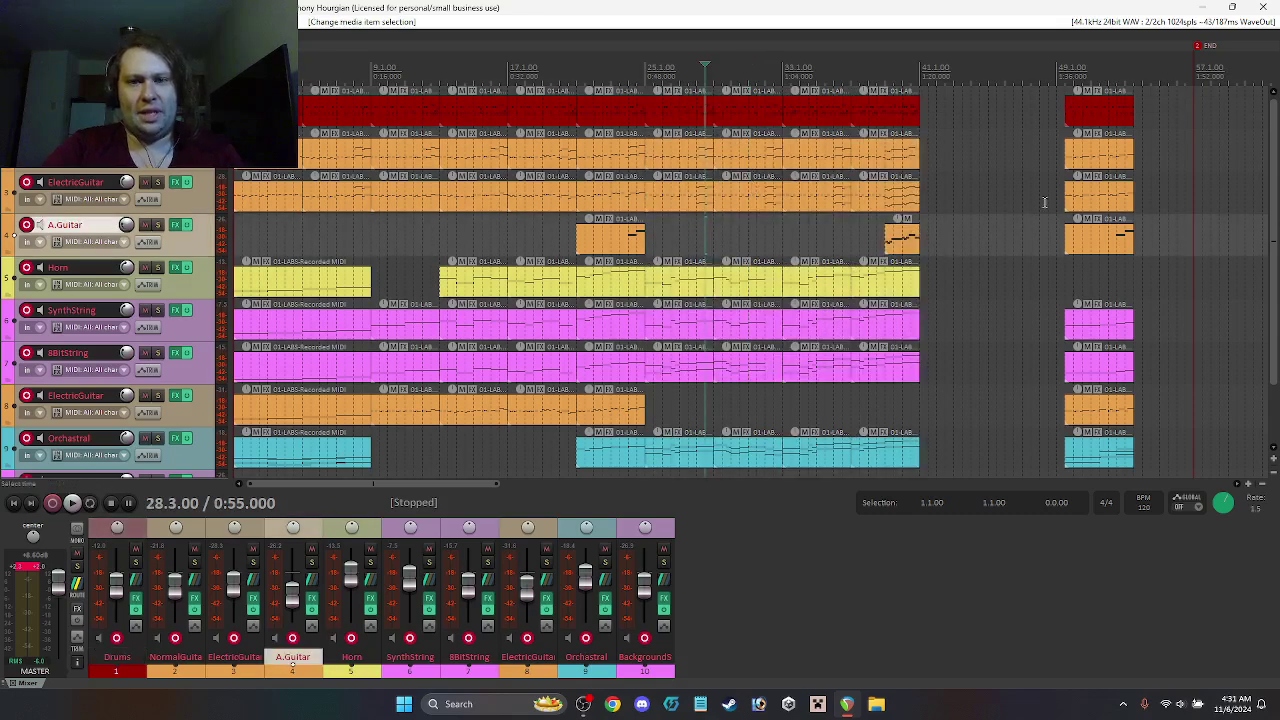
Step: Play the shortened arrangement from the beginning to about bar 39
{"action": "left_click_drag", "start_coordinate": [369, 482], "coordinate": [193, 471]}
{"action": "scroll", "coordinate": [578, 340], "scroll_direction": "down", "scroll_amount": 2}
{"action": "scroll", "coordinate": [579, 342], "scroll_direction": "up", "scroll_amount": 2}
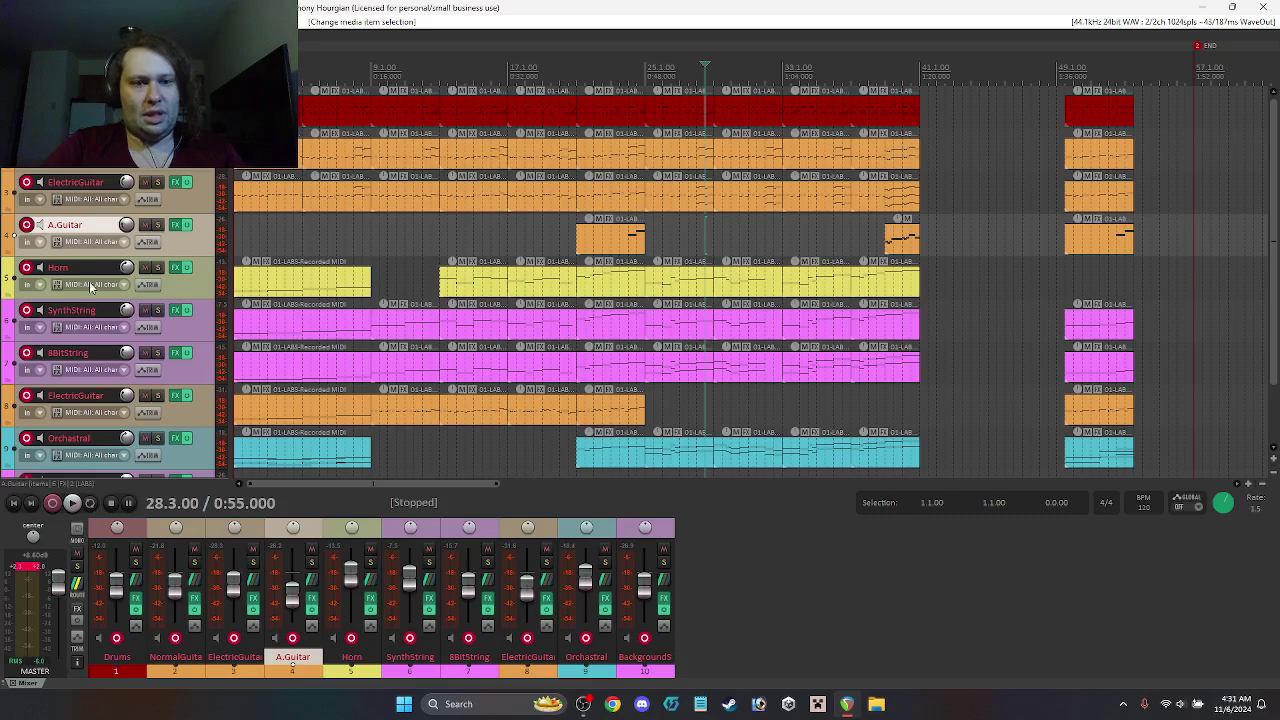
{"action": "scroll", "coordinate": [70, 288], "scroll_direction": "down", "scroll_amount": 2}
{"action": "key", "text": "Home"}
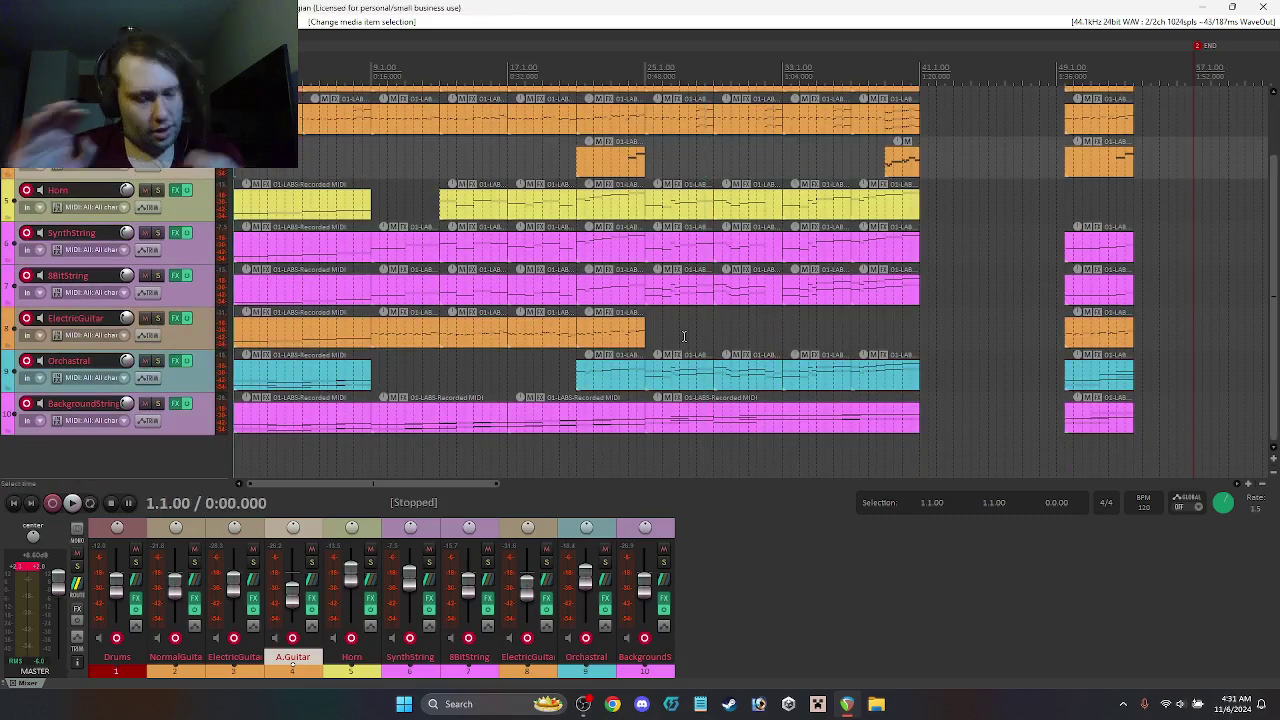
{"action": "key", "text": "space"}
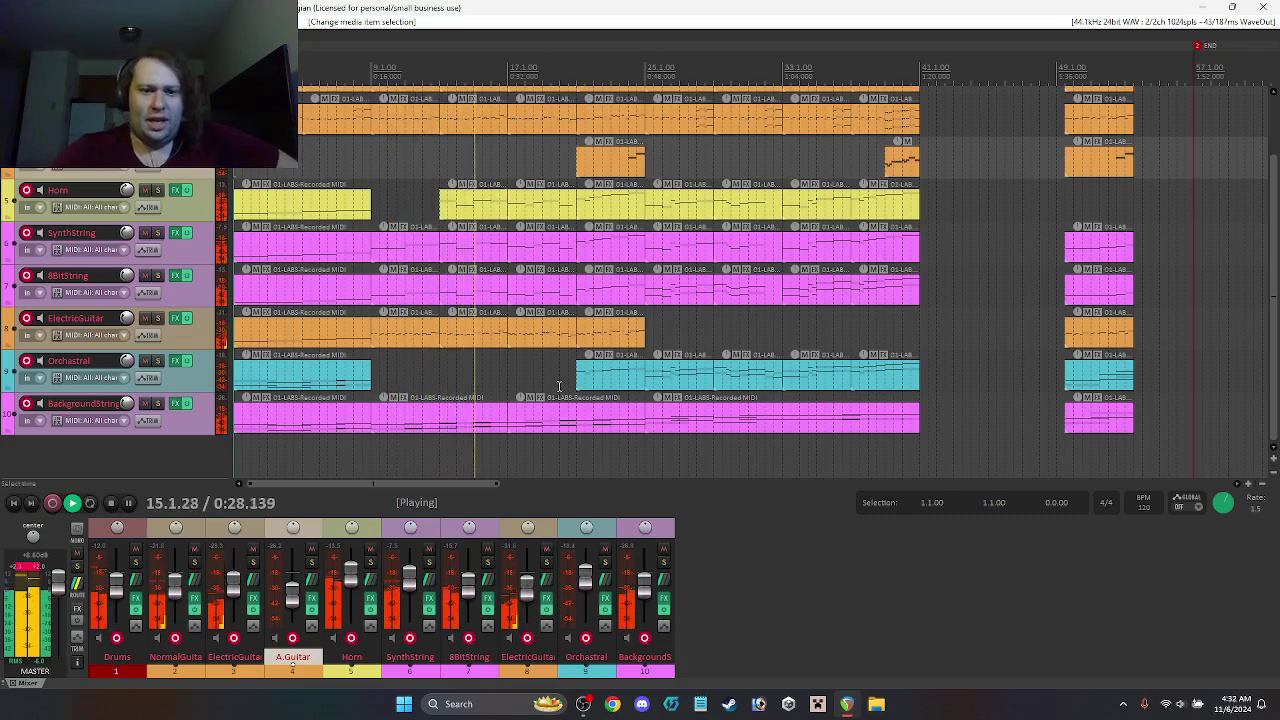
{"action": "left_click_drag", "start_coordinate": [512, 486], "coordinate": [454, 492]}
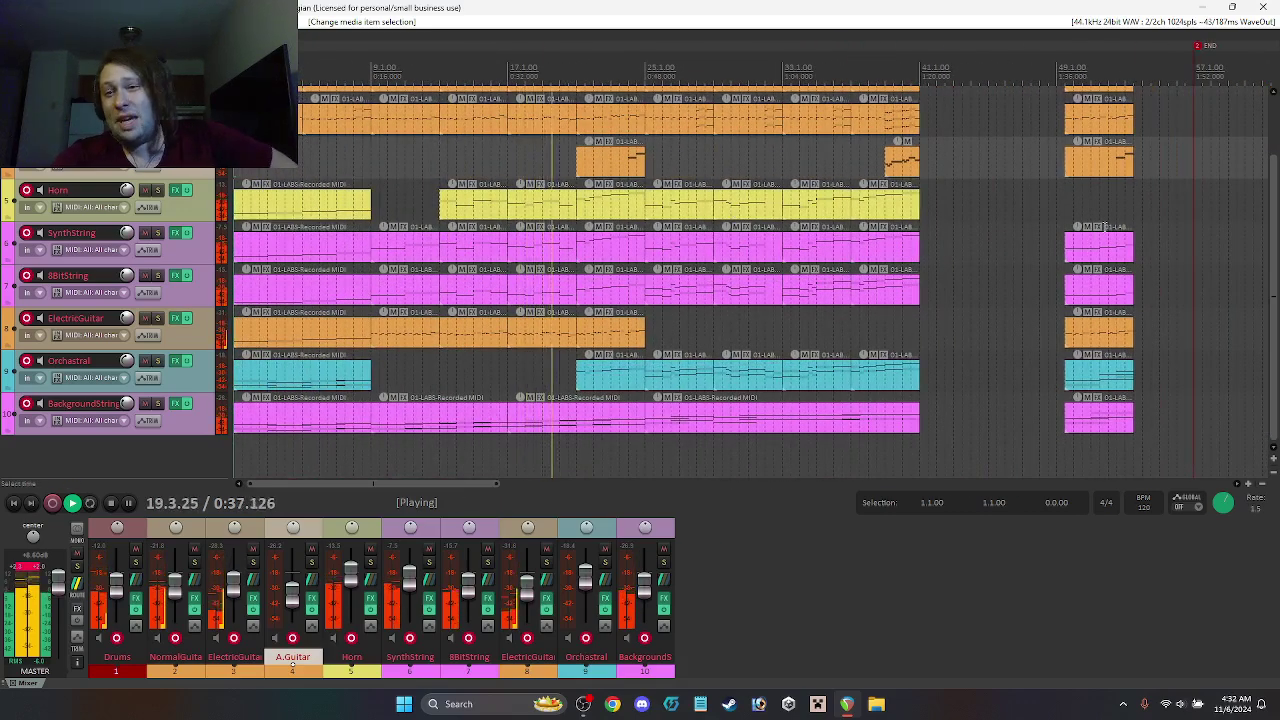
{"action": "left_click_drag", "start_coordinate": [486, 484], "coordinate": [528, 512]}
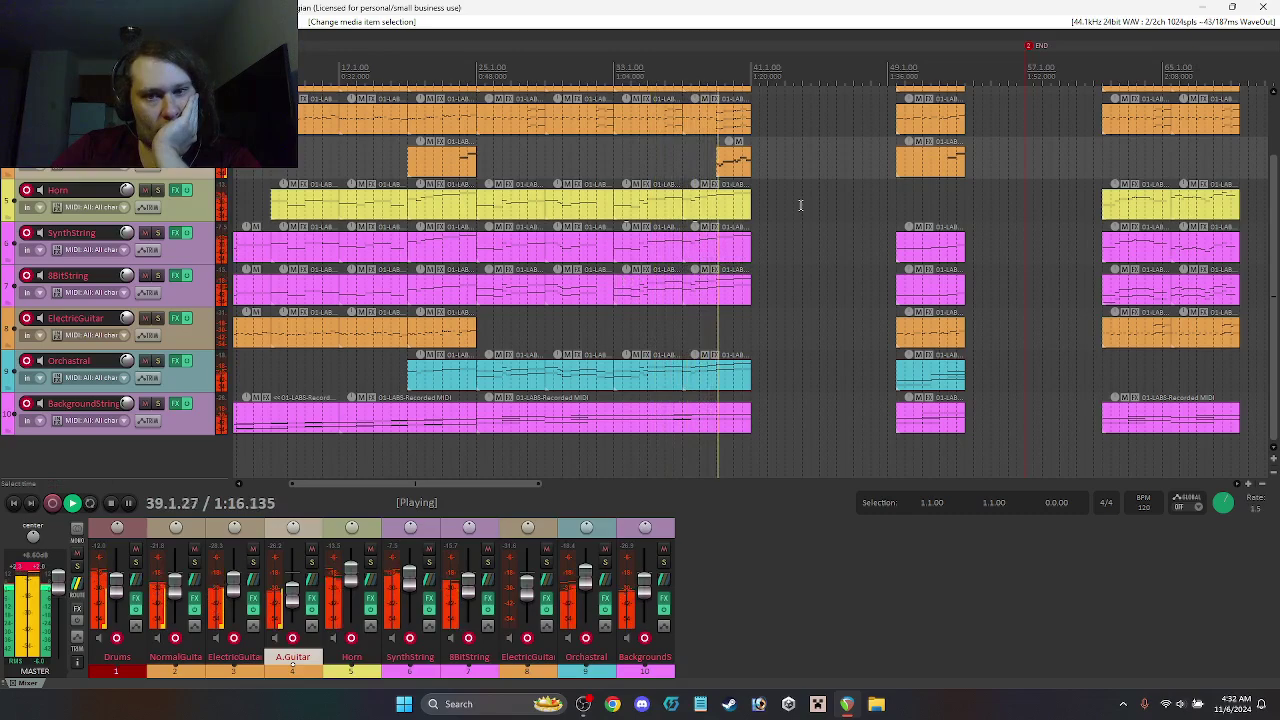
{"action": "key", "text": "space"}
Step: Select the separated sections at bars 49 and 61 on all tracks and move them together so the first starts at bar 122, beat 3
{"action": "left_click_drag", "start_coordinate": [525, 484], "coordinate": [618, 490]}
{"action": "scroll", "coordinate": [74, 301], "scroll_direction": "up", "scroll_amount": 2}
{"action": "scroll", "coordinate": [74, 301], "scroll_direction": "down", "scroll_amount": 2}
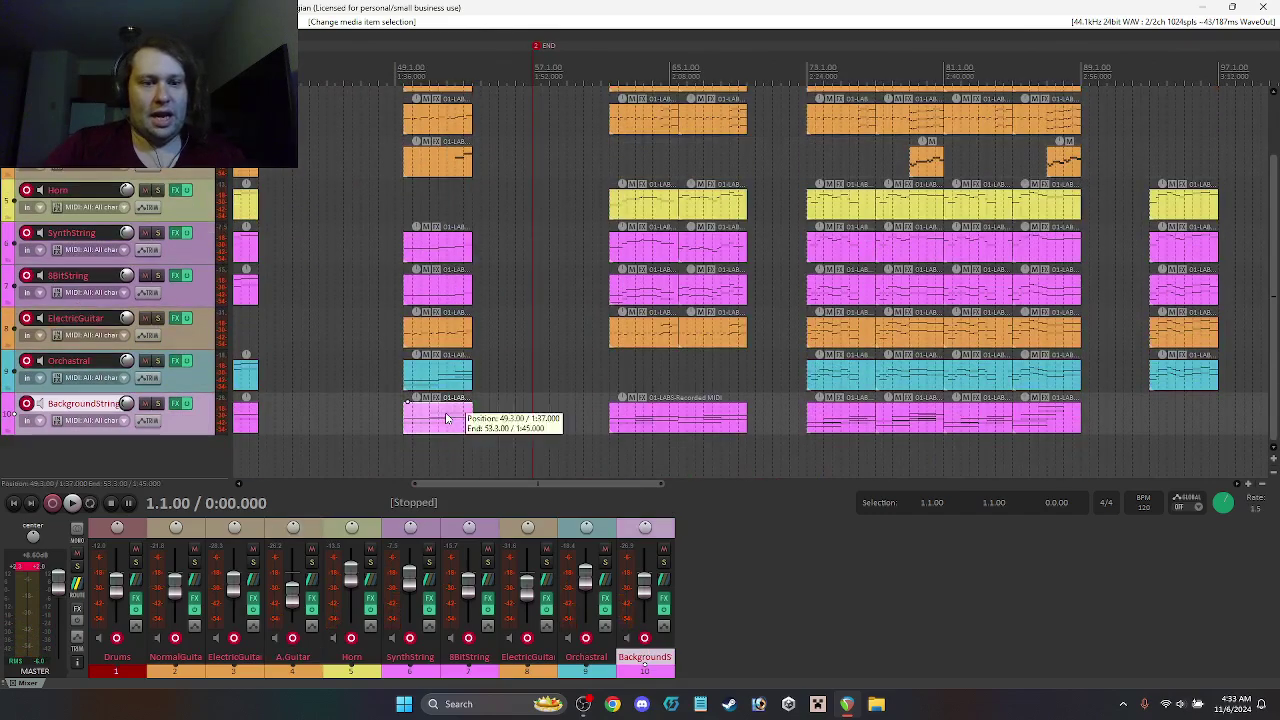
{"action": "left_click", "coordinate": [447, 418]}
{"action": "scroll", "coordinate": [62, 310], "scroll_direction": "up", "scroll_amount": 2}
{"action": "left_click", "coordinate": [707, 103]}
{"action": "scroll", "coordinate": [70, 280], "scroll_direction": "down", "scroll_amount": 1}
{"action": "scroll", "coordinate": [68, 284], "scroll_direction": "up", "scroll_amount": 1}
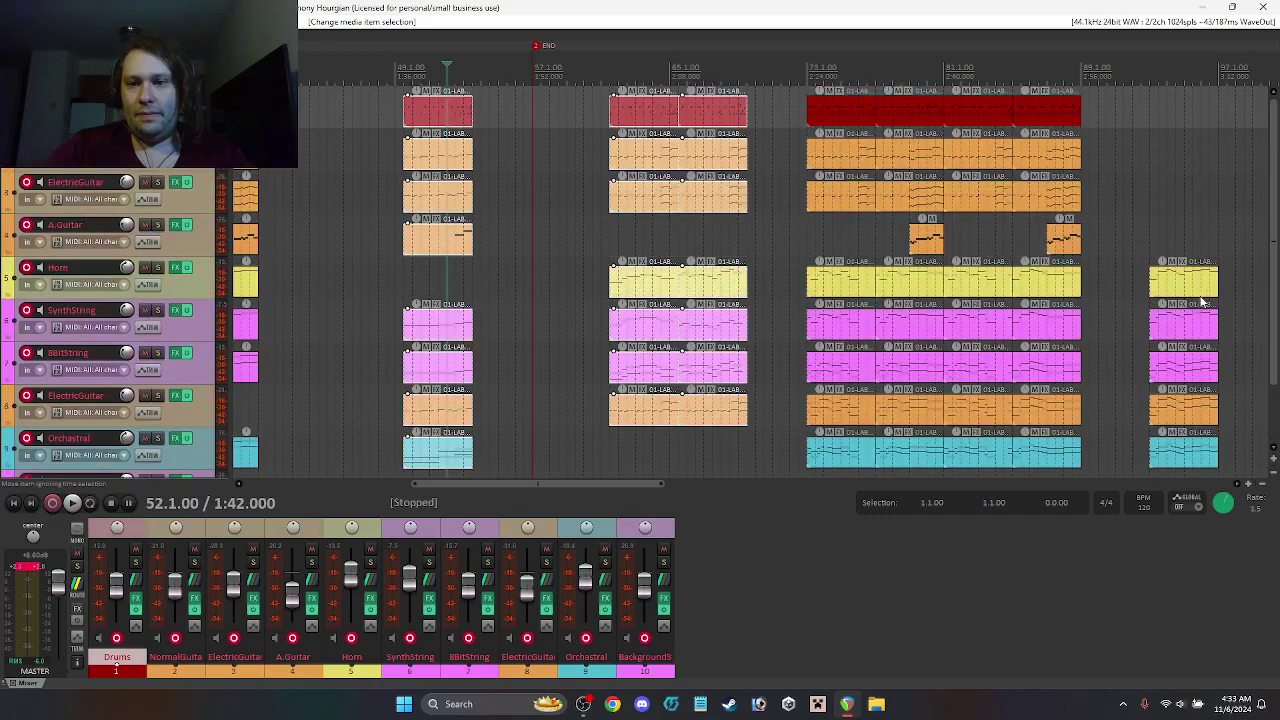
{"action": "left_click_drag", "start_coordinate": [474, 125], "coordinate": [938, 130]}
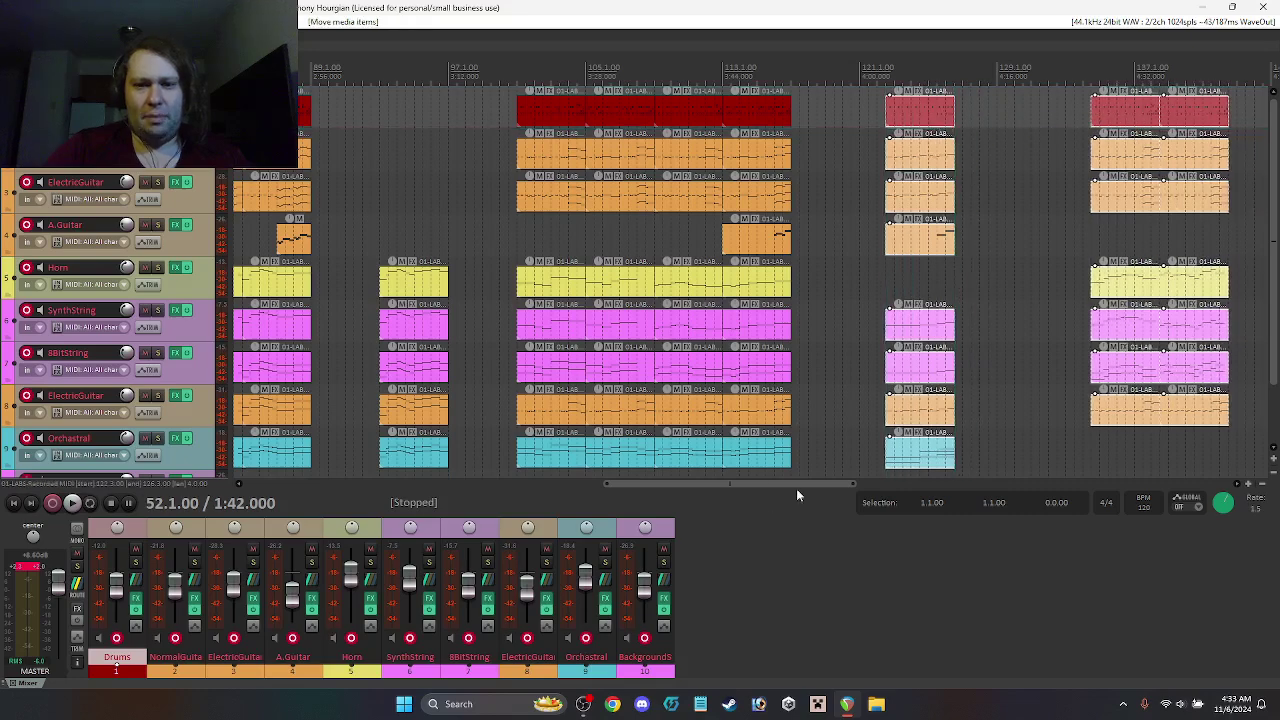
Step: Select the 16-bar section at bar 73 on all tracks and move it to bar 41, directly after the preceding section
{"action": "left_click_drag", "start_coordinate": [795, 485], "coordinate": [577, 491]}
{"action": "scroll", "coordinate": [790, 492], "scroll_direction": "right", "scroll_amount": 5}
{"action": "left_click", "coordinate": [608, 106]}
{"action": "scroll", "coordinate": [700, 400], "scroll_direction": "down", "scroll_amount": 1}
{"action": "left_click_drag", "start_coordinate": [860, 440], "coordinate": [93, 263]}
{"action": "scroll", "coordinate": [93, 263], "scroll_direction": "down", "scroll_amount": 1}
{"action": "scroll", "coordinate": [333, 398], "scroll_direction": "up", "scroll_amount": 1}
{"action": "left_click_drag", "start_coordinate": [585, 490], "coordinate": [445, 490]}
{"action": "left_click_drag", "start_coordinate": [1195, 115], "coordinate": [637, 124]}
{"action": "left_click", "coordinate": [927, 382]}
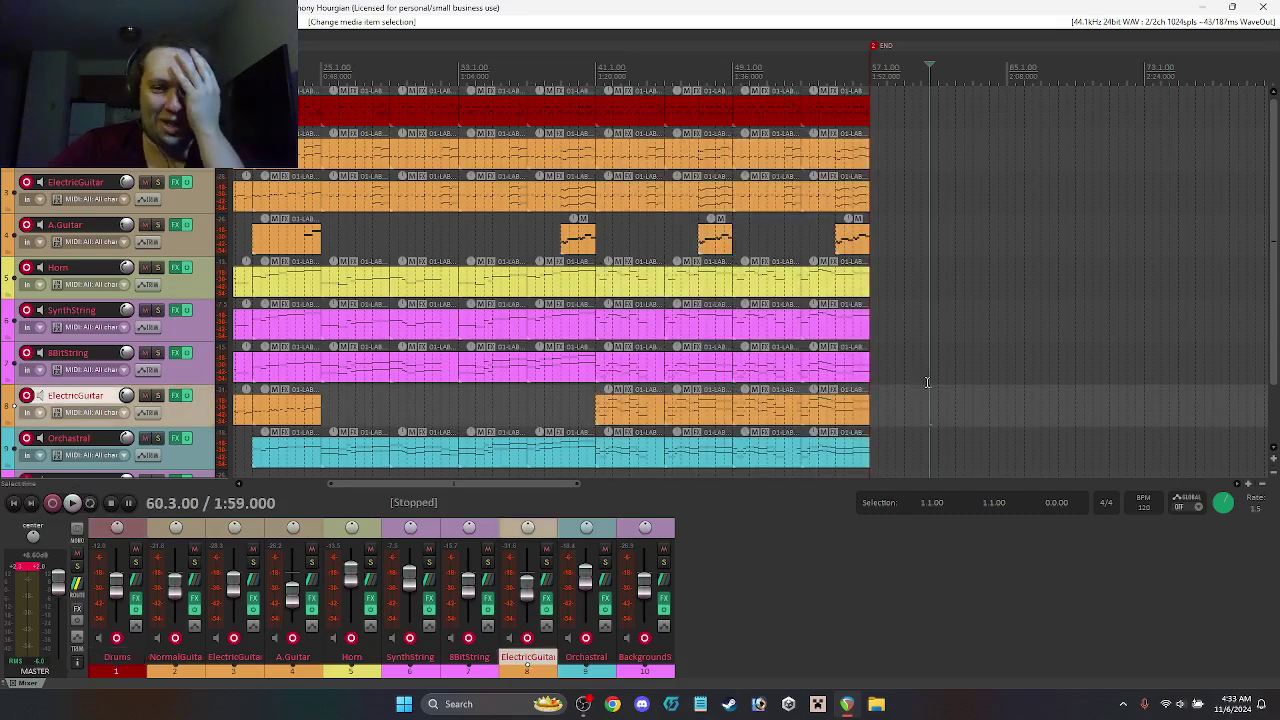
Step: Select the four-bar section at bar 122, beat 3 on all tracks and move it to bar 88, beat 3
{"action": "key", "text": "Home"}
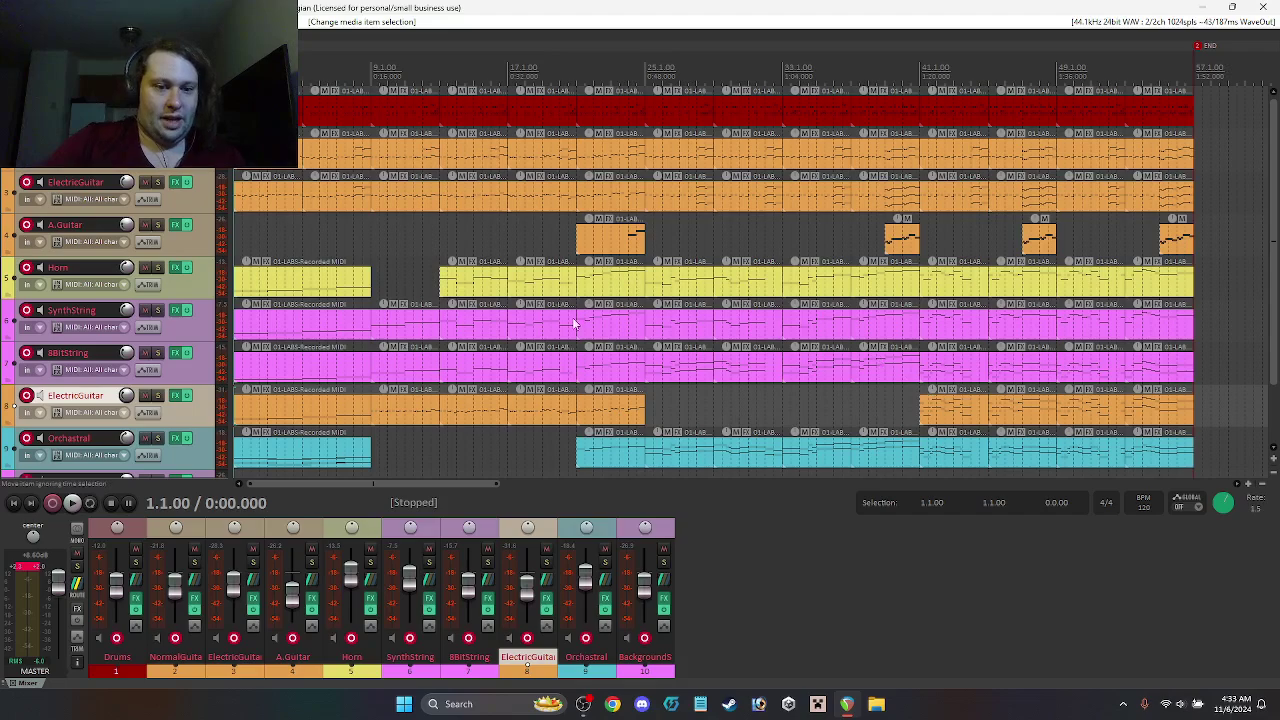
{"action": "left_click_drag", "start_coordinate": [445, 486], "coordinate": [825, 496]}
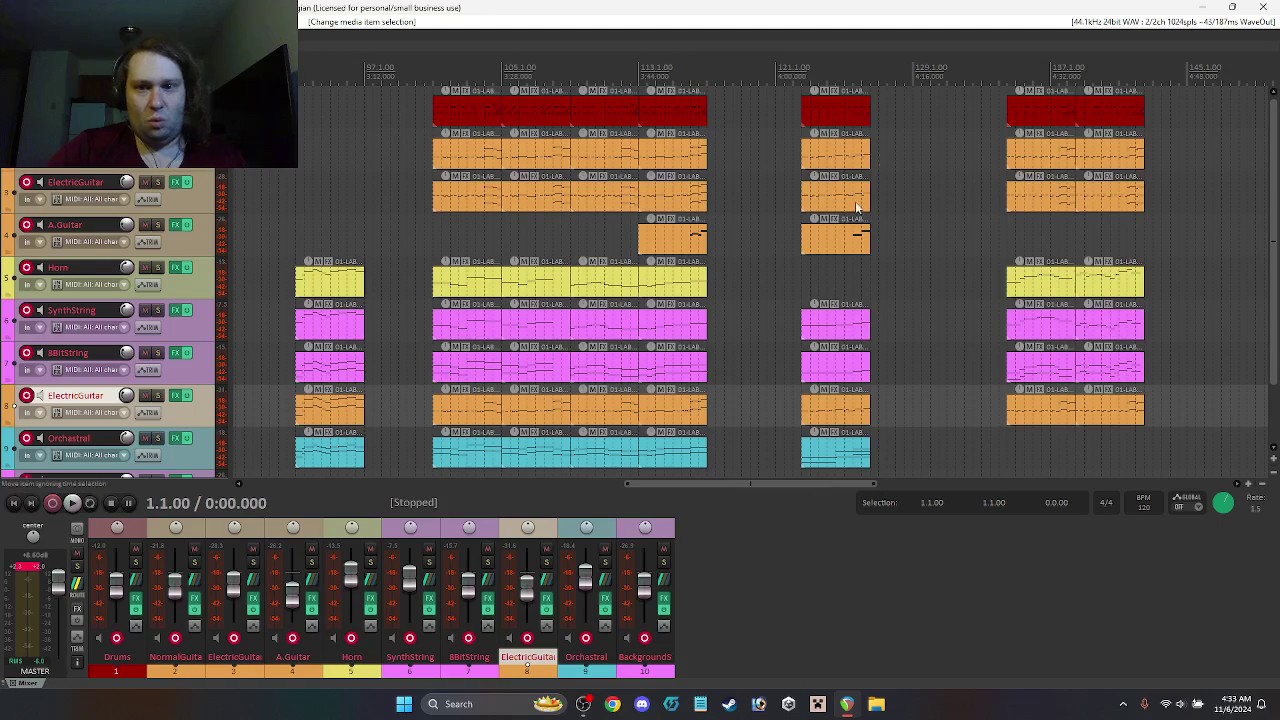
{"action": "left_click", "coordinate": [852, 125]}
{"action": "scroll", "coordinate": [133, 345], "scroll_direction": "down", "scroll_amount": 3}
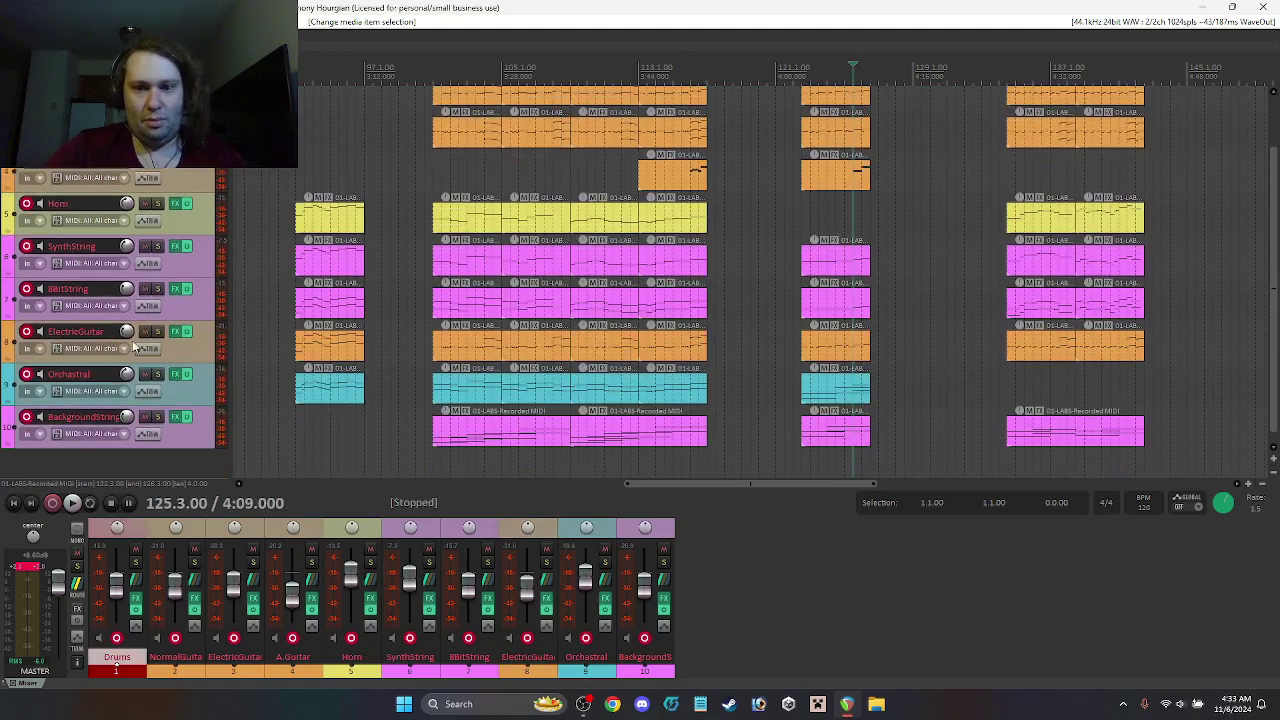
{"action": "left_click", "coordinate": [826, 433]}
{"action": "scroll", "coordinate": [162, 340], "scroll_direction": "up", "scroll_amount": 3}
{"action": "left_click_drag", "start_coordinate": [848, 118], "coordinate": [5, 172]}
{"action": "left_click_drag", "start_coordinate": [781, 485], "coordinate": [592, 490]}
{"action": "scroll", "coordinate": [170, 343], "scroll_direction": "down", "scroll_amount": 1}
{"action": "scroll", "coordinate": [170, 341], "scroll_direction": "up", "scroll_amount": 1}
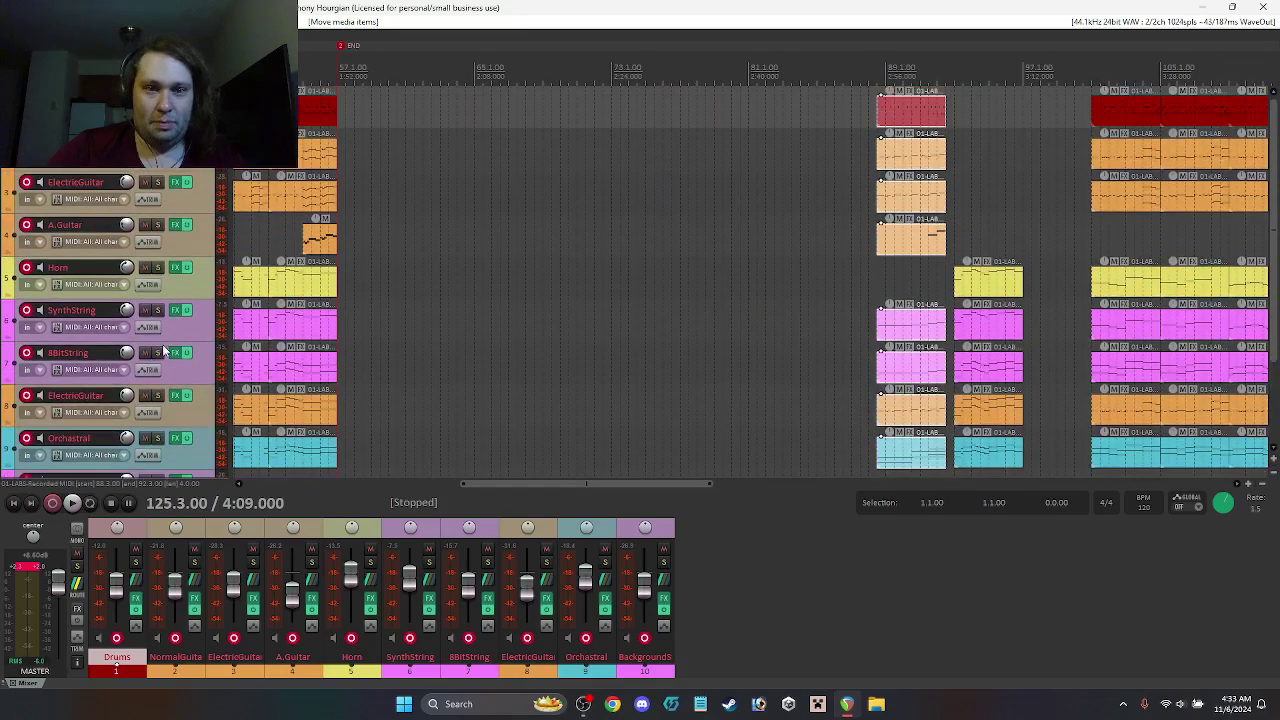
{"action": "left_click", "coordinate": [688, 370]}
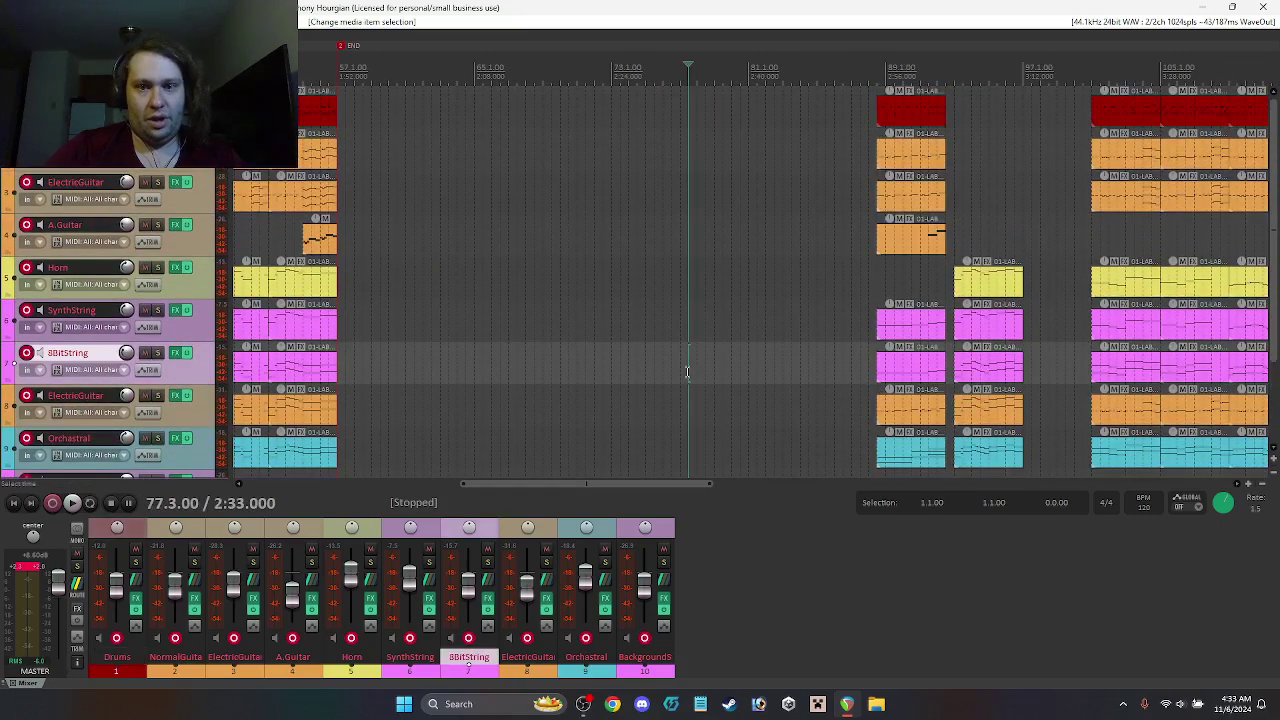
Step: Play the rearranged song from the beginning past the END marker to about bar 64
{"action": "key", "text": "Home"}
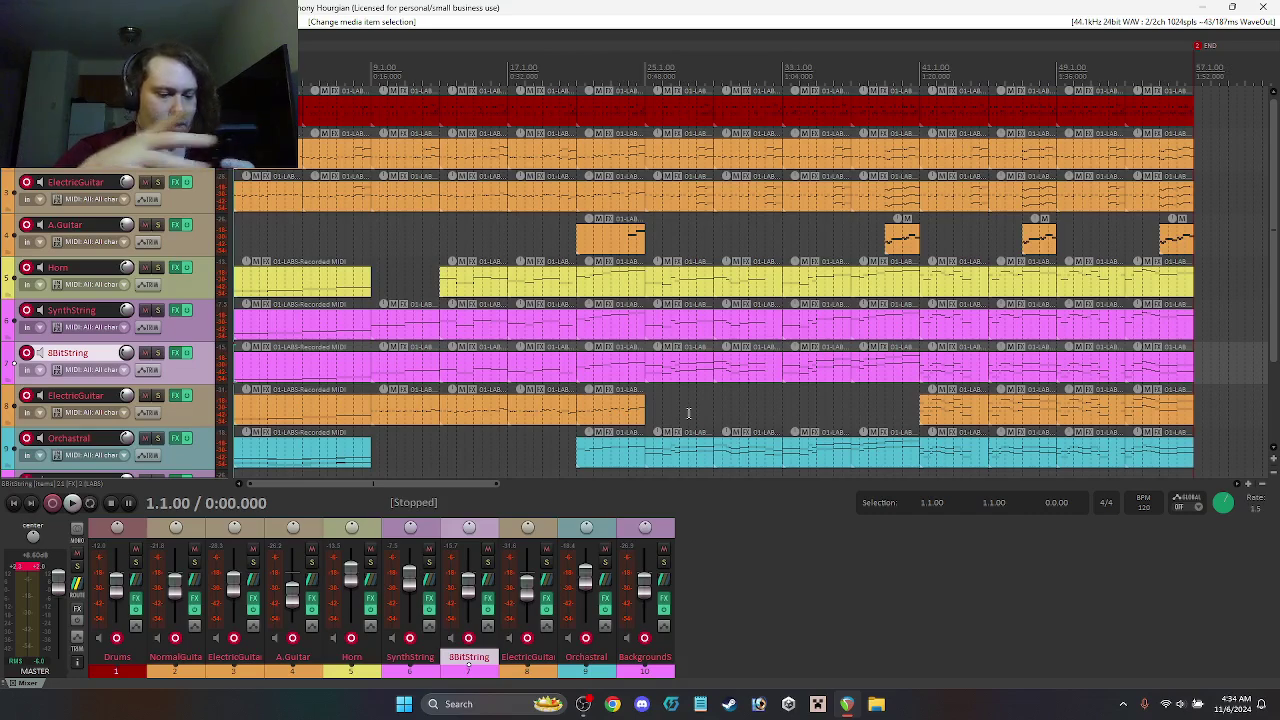
{"action": "key", "text": "space"}
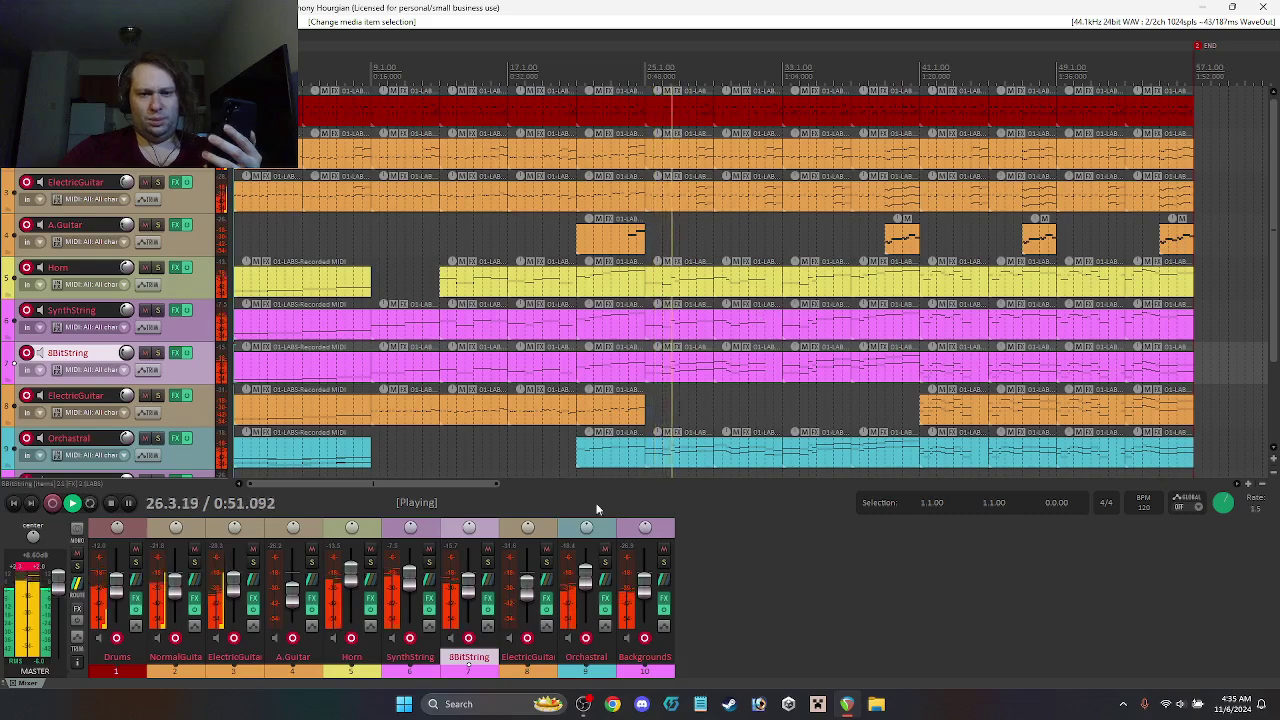
{"action": "left_click_drag", "start_coordinate": [432, 482], "coordinate": [498, 485]}
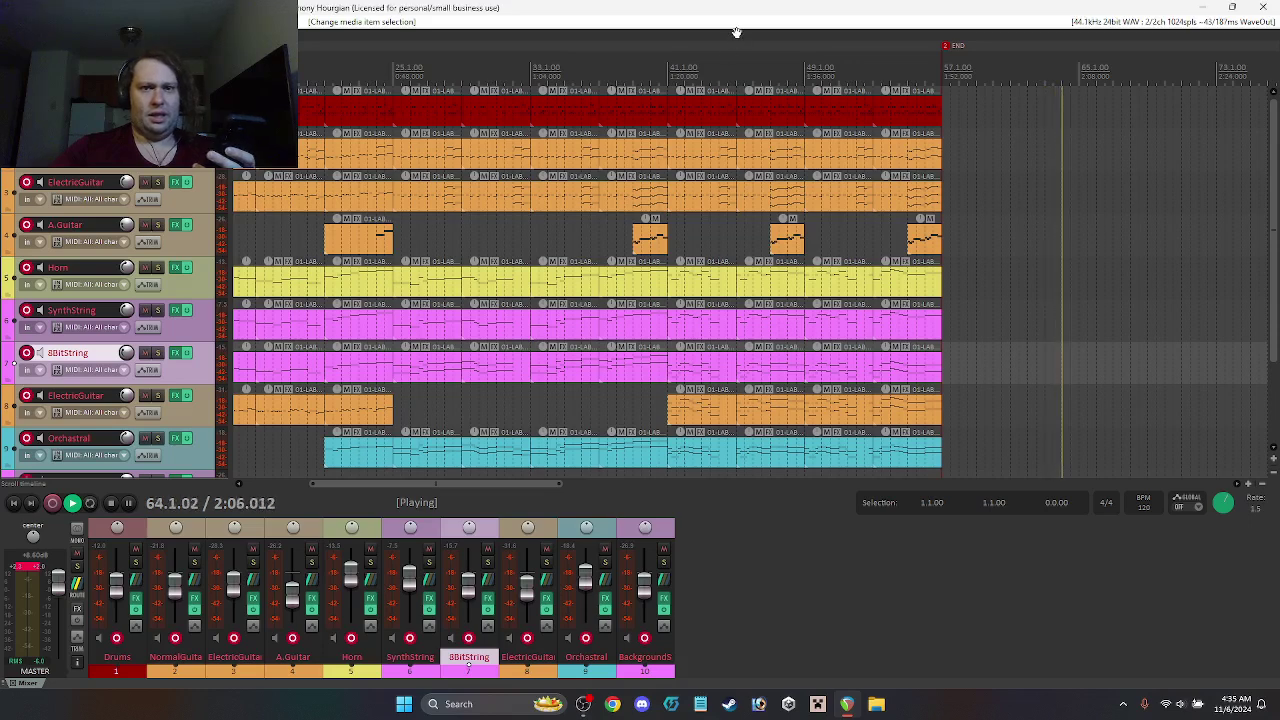
{"action": "key", "text": "space"}
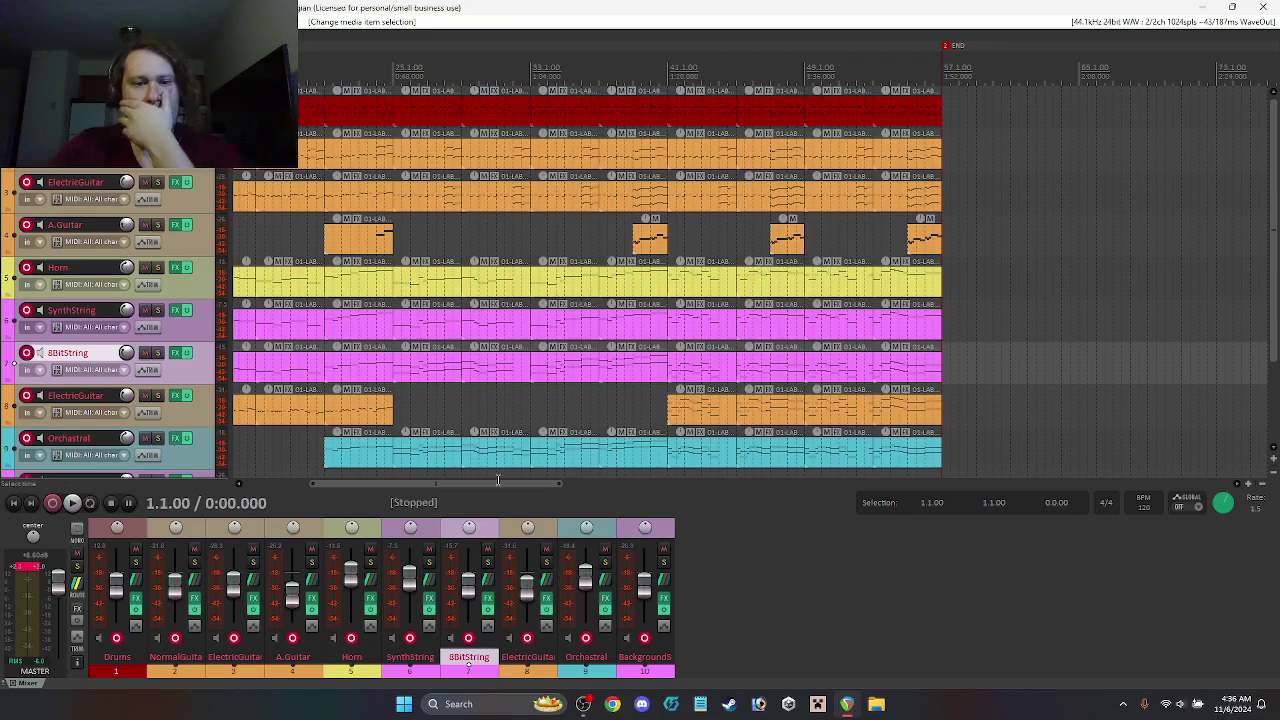
{"action": "left_click_drag", "start_coordinate": [498, 482], "coordinate": [668, 484]}
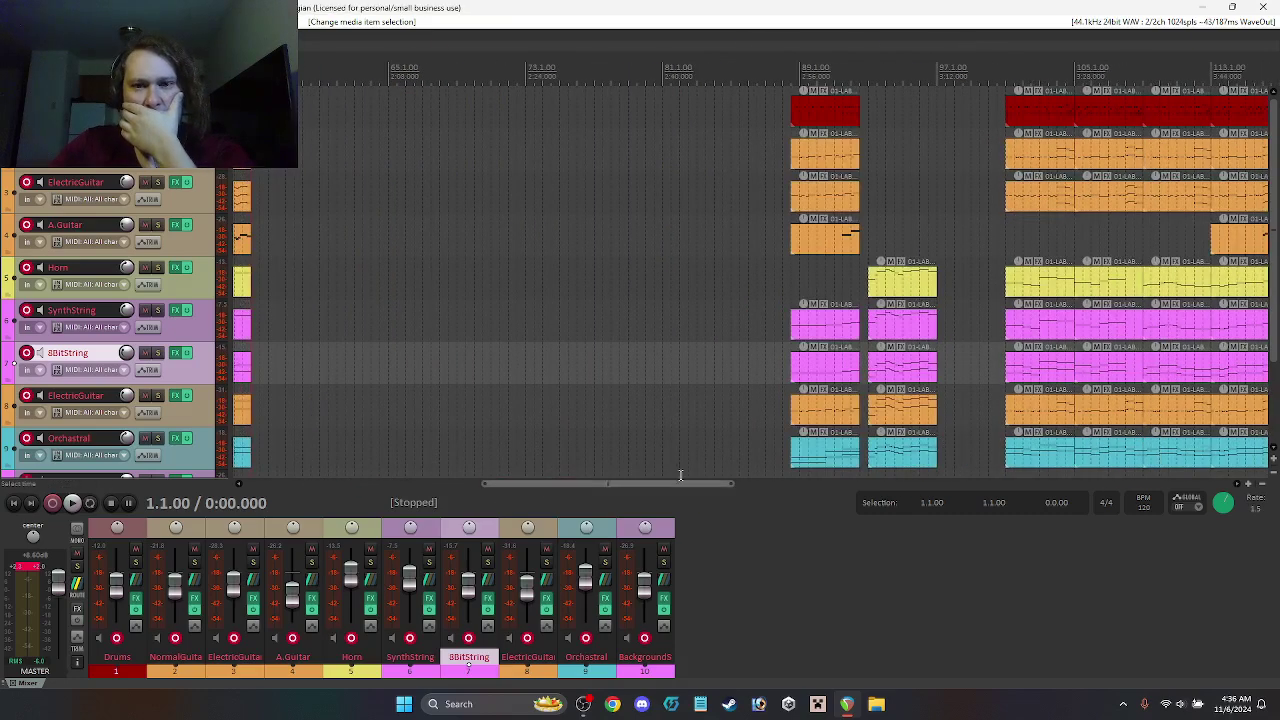
{"action": "left_click", "coordinate": [839, 127]}
{"action": "scroll", "coordinate": [60, 286], "scroll_direction": "down", "scroll_amount": 2}
{"action": "left_click", "coordinate": [828, 428]}
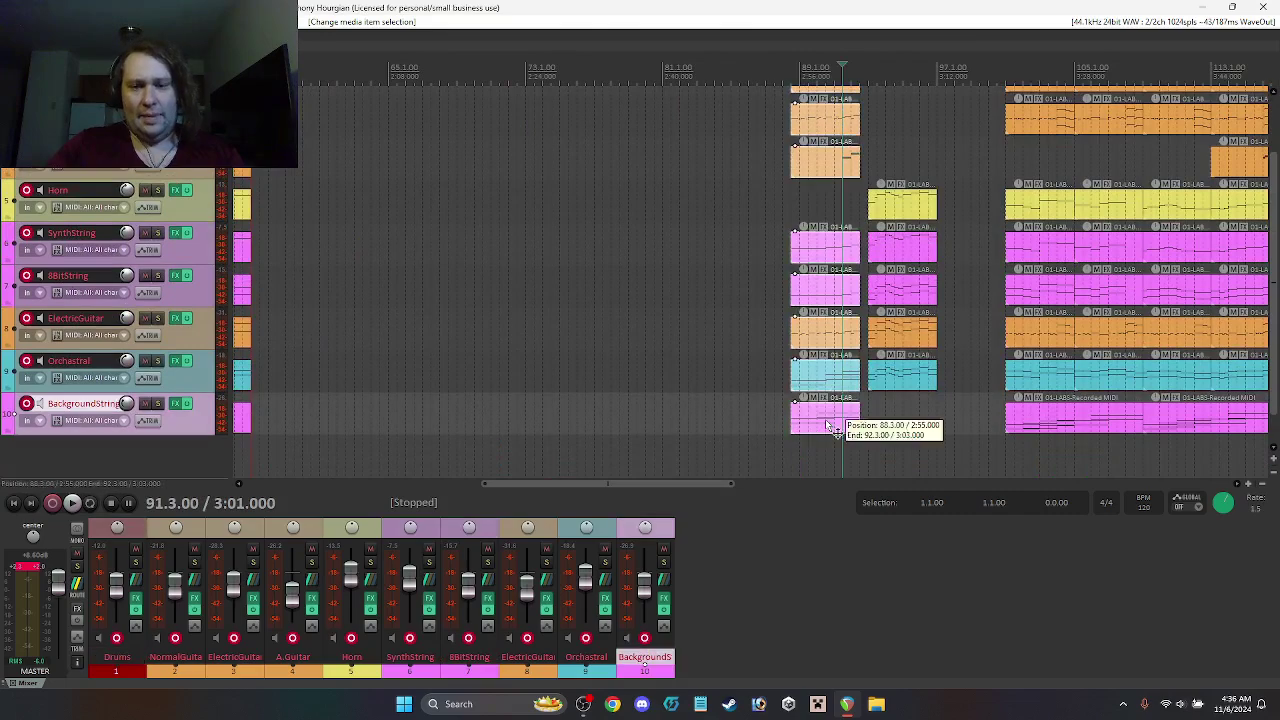
{"action": "scroll", "coordinate": [58, 294], "scroll_direction": "up", "scroll_amount": 2}
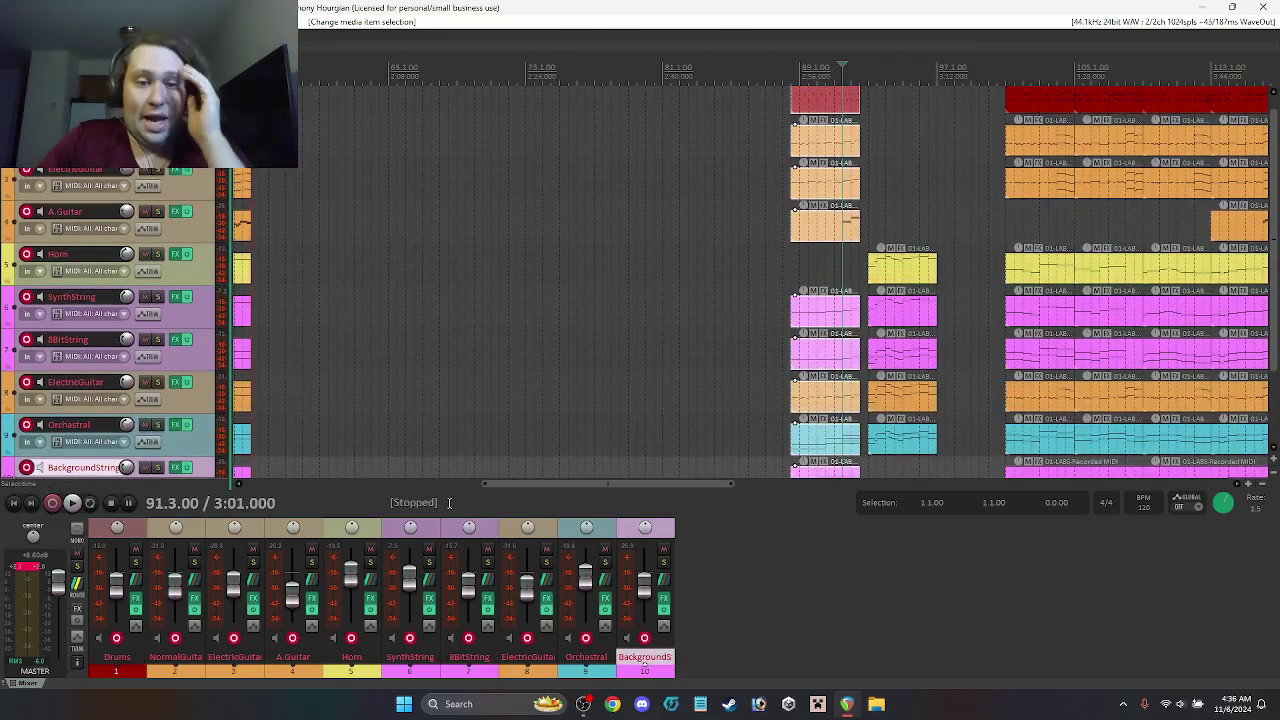
{"action": "left_click_drag", "start_coordinate": [527, 485], "coordinate": [420, 494]}
{"action": "scroll", "coordinate": [440, 300], "scroll_direction": "up", "scroll_amount": 1}
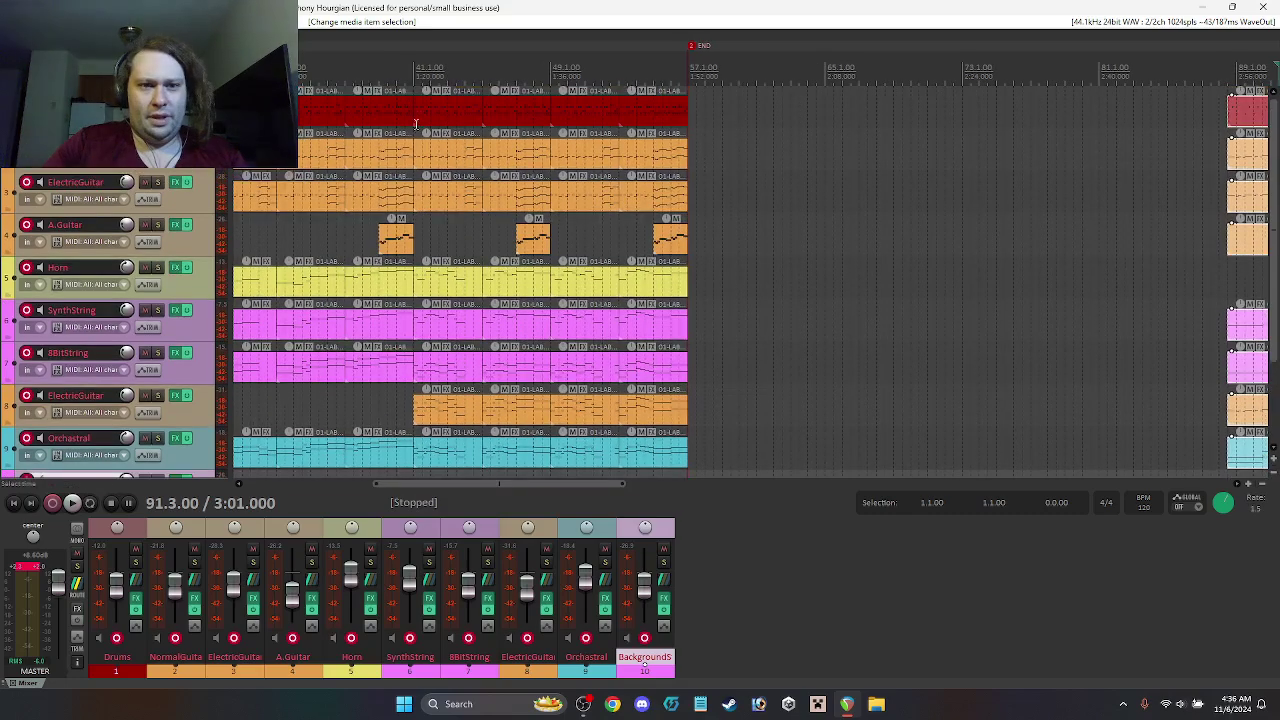
Step: Select the 16-bar section at bar 41 on all tracks, including both A.Guitar items, and move it to bar 45
{"action": "left_click", "coordinate": [456, 120]}
{"action": "scroll", "coordinate": [400, 300], "scroll_direction": "down", "scroll_amount": 2}
{"action": "left_click", "coordinate": [630, 422], "text": "shift"}
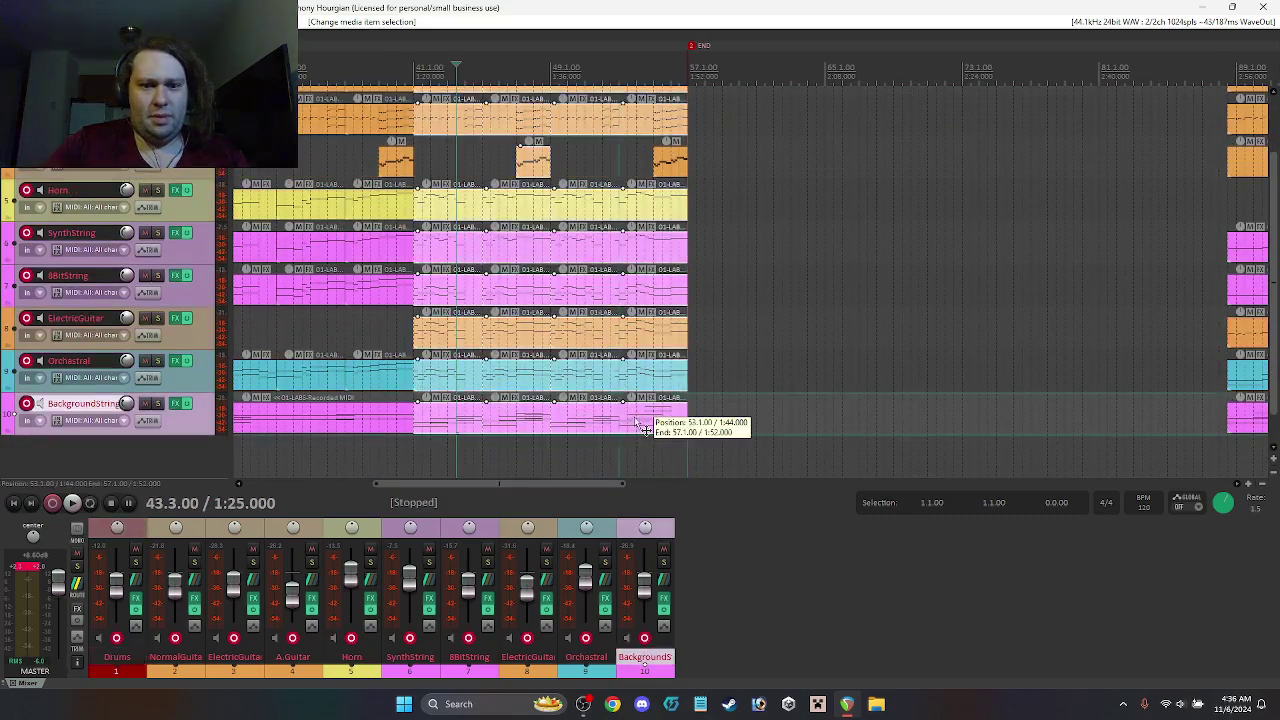
{"action": "scroll", "coordinate": [560, 300], "scroll_direction": "up", "scroll_amount": 2}
{"action": "left_click", "coordinate": [691, 237]}
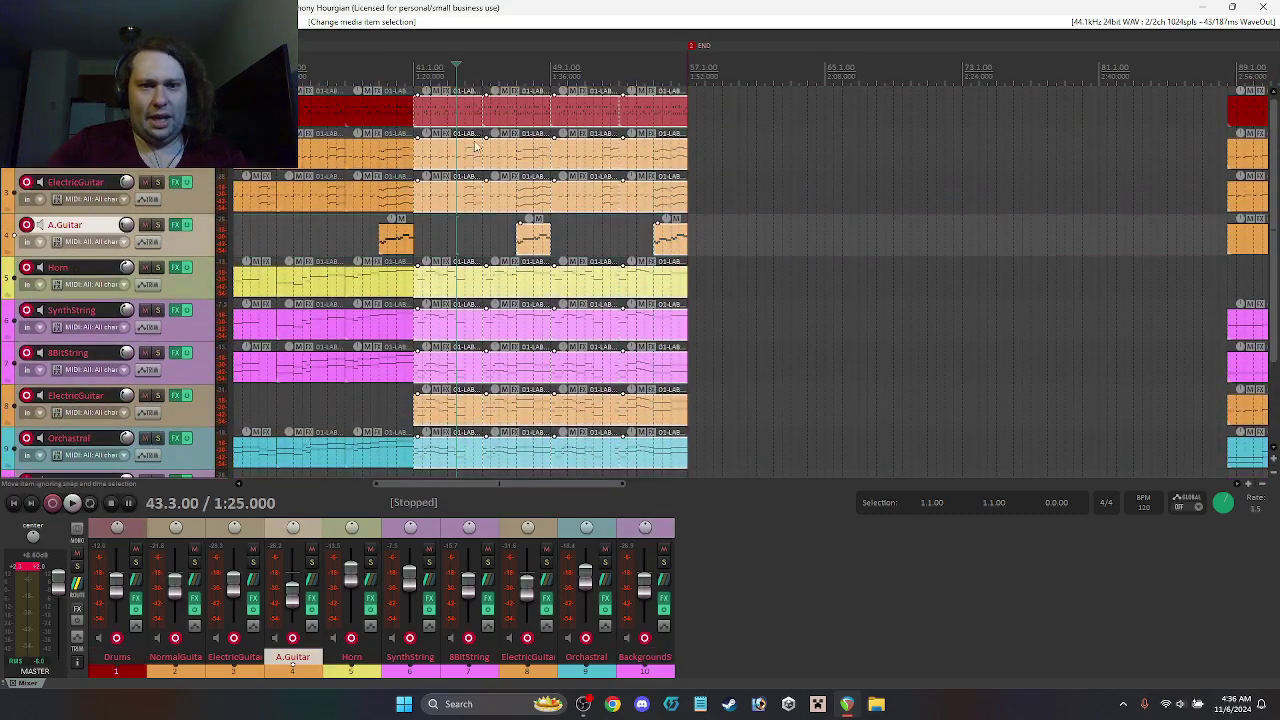
{"action": "left_click_drag", "start_coordinate": [447, 114], "coordinate": [527, 118]}
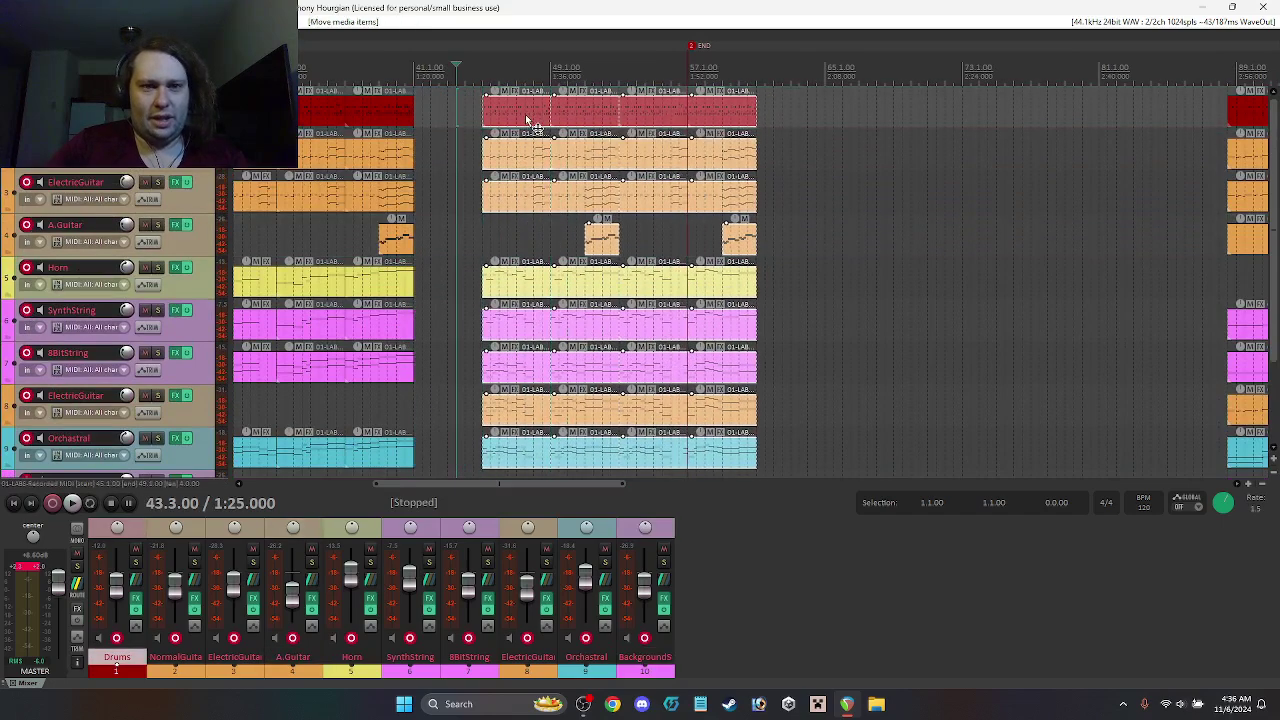
Step: Select the four-bar section at bar 88, beat 3 on all tracks and move it into the gap at bar 41
{"action": "left_click", "coordinate": [1254, 117]}
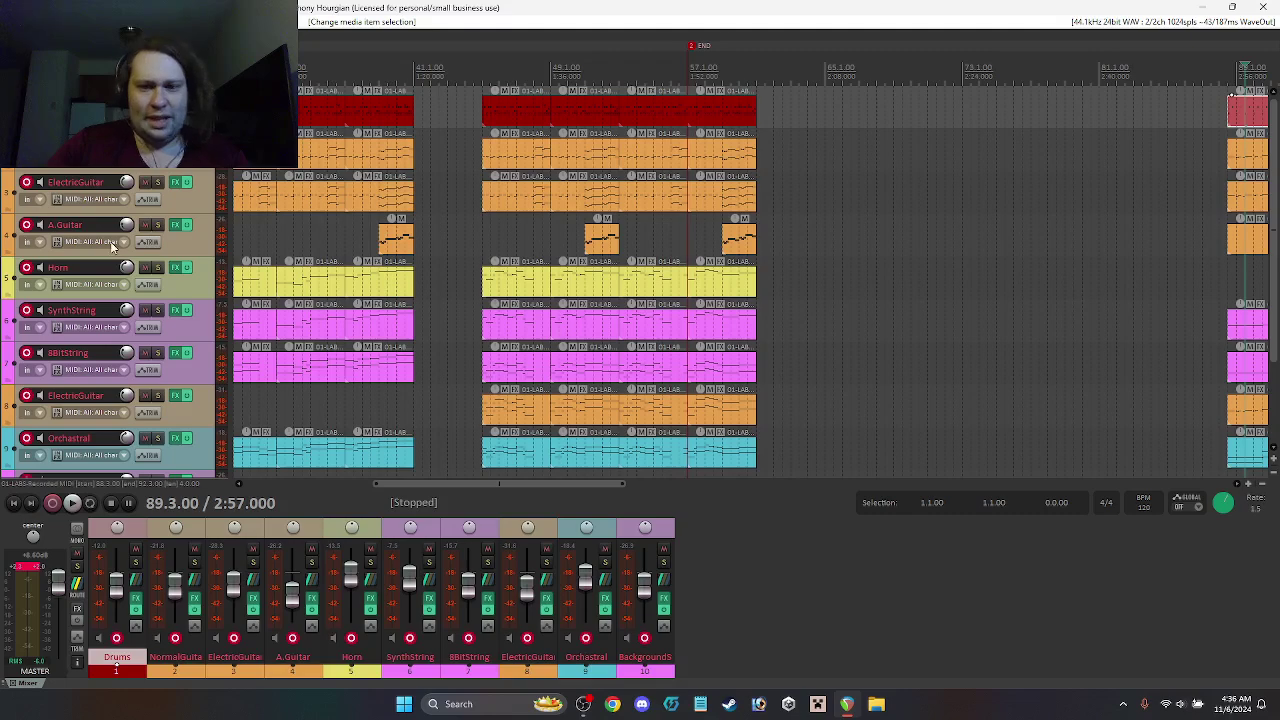
{"action": "scroll", "coordinate": [1016, 401], "scroll_direction": "down", "scroll_amount": 2}
{"action": "left_click", "coordinate": [1246, 430]}
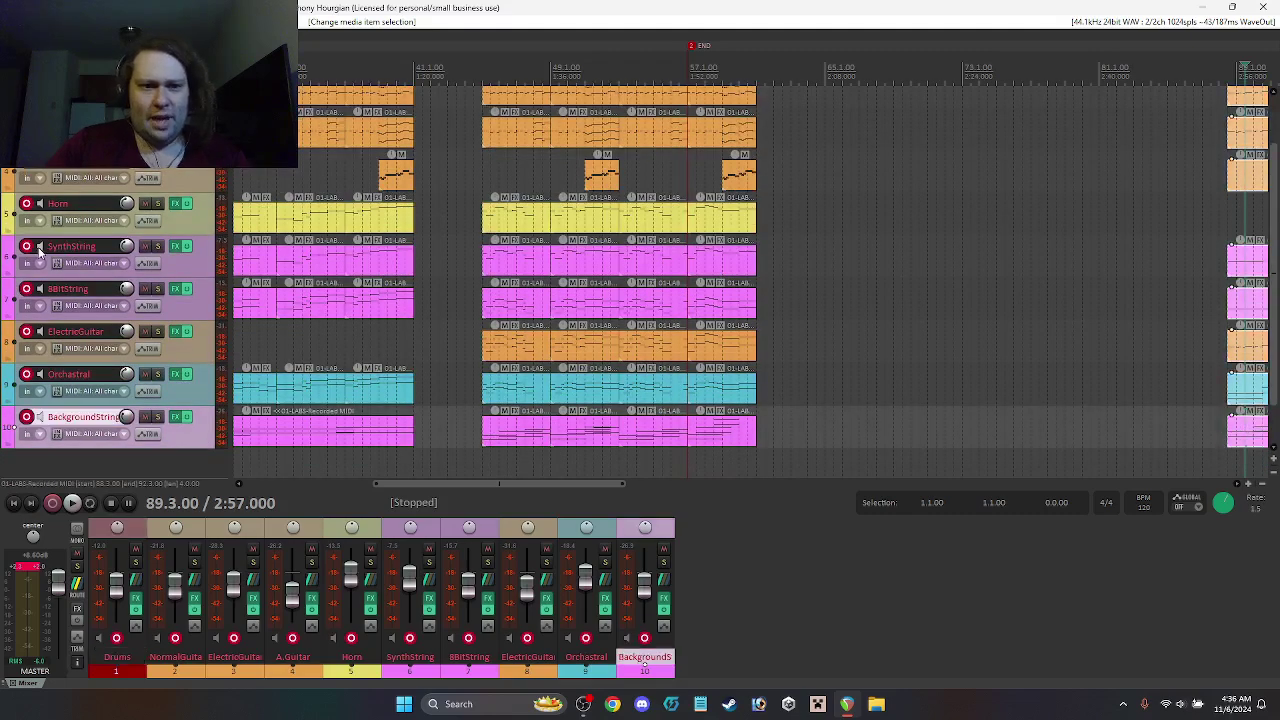
{"action": "scroll", "coordinate": [1180, 140], "scroll_direction": "up", "scroll_amount": 2}
{"action": "left_click_drag", "start_coordinate": [1244, 122], "coordinate": [431, 122]}
Step: Play the arrangement from bar 33 through the inserted section to about bar 55
{"action": "left_click", "coordinate": [276, 70]}
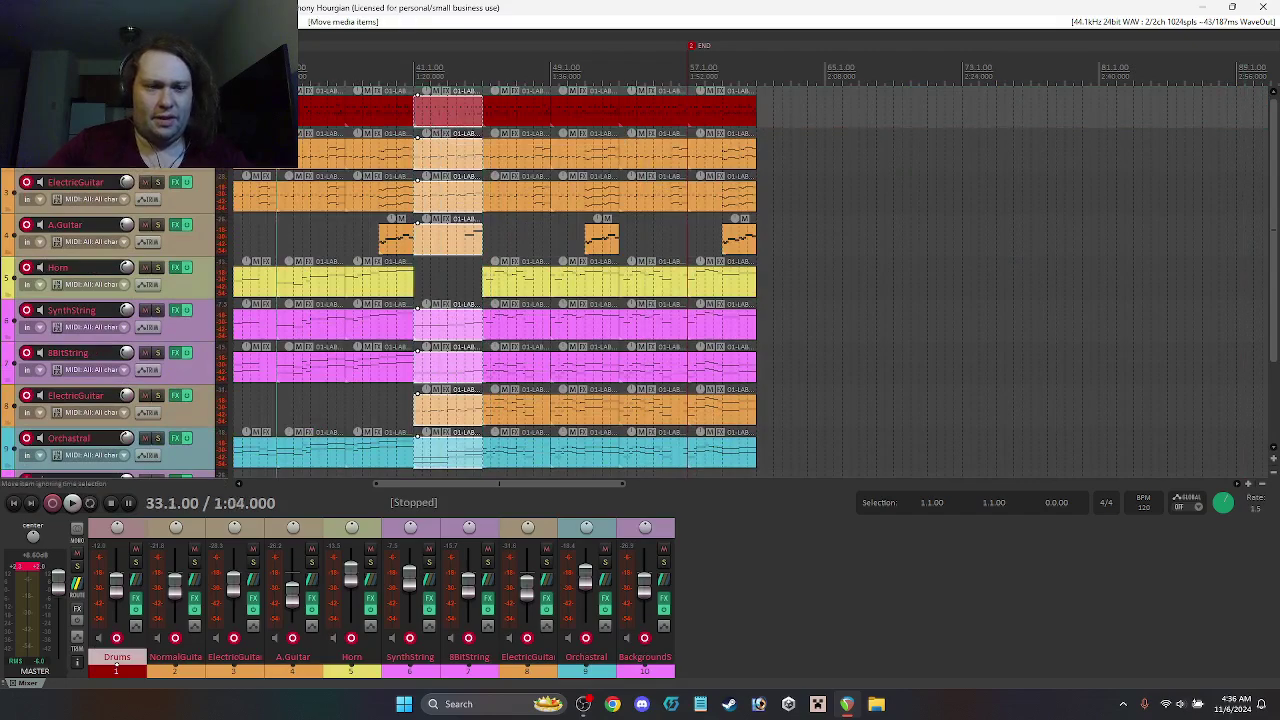
{"action": "key", "text": "space"}
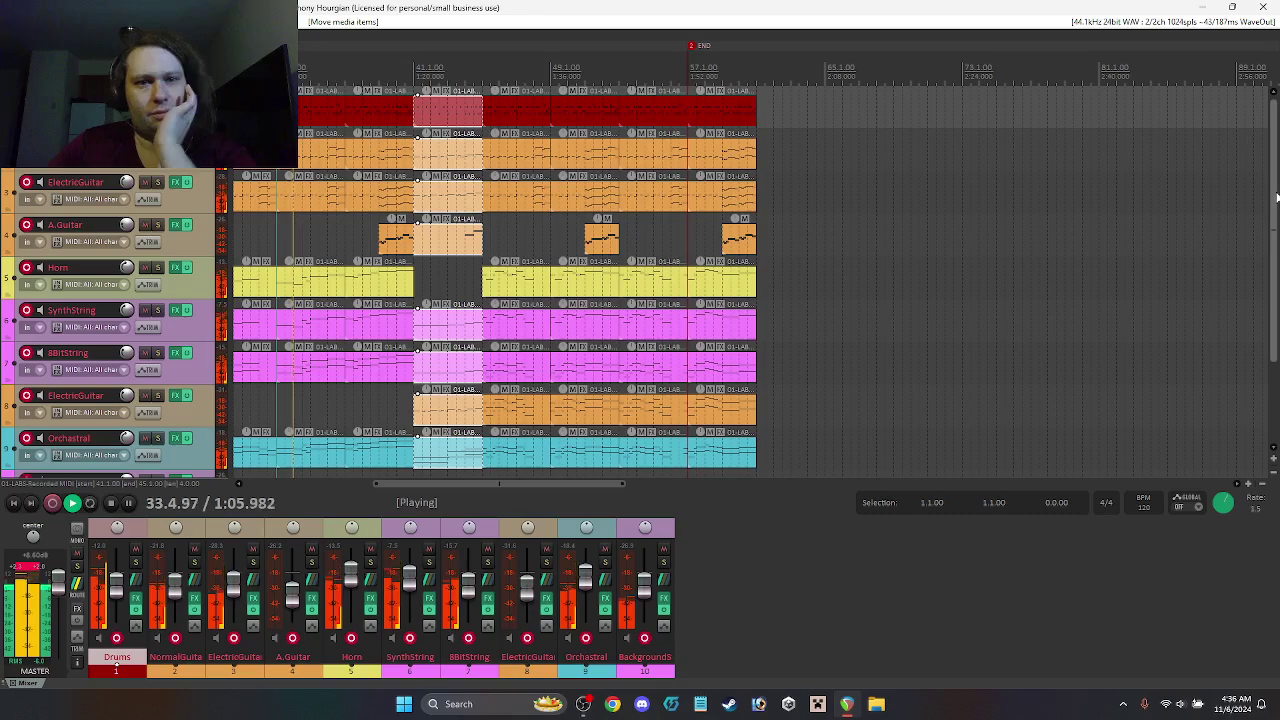
{"action": "left_click_drag", "start_coordinate": [1272, 197], "coordinate": [1276, 242]}
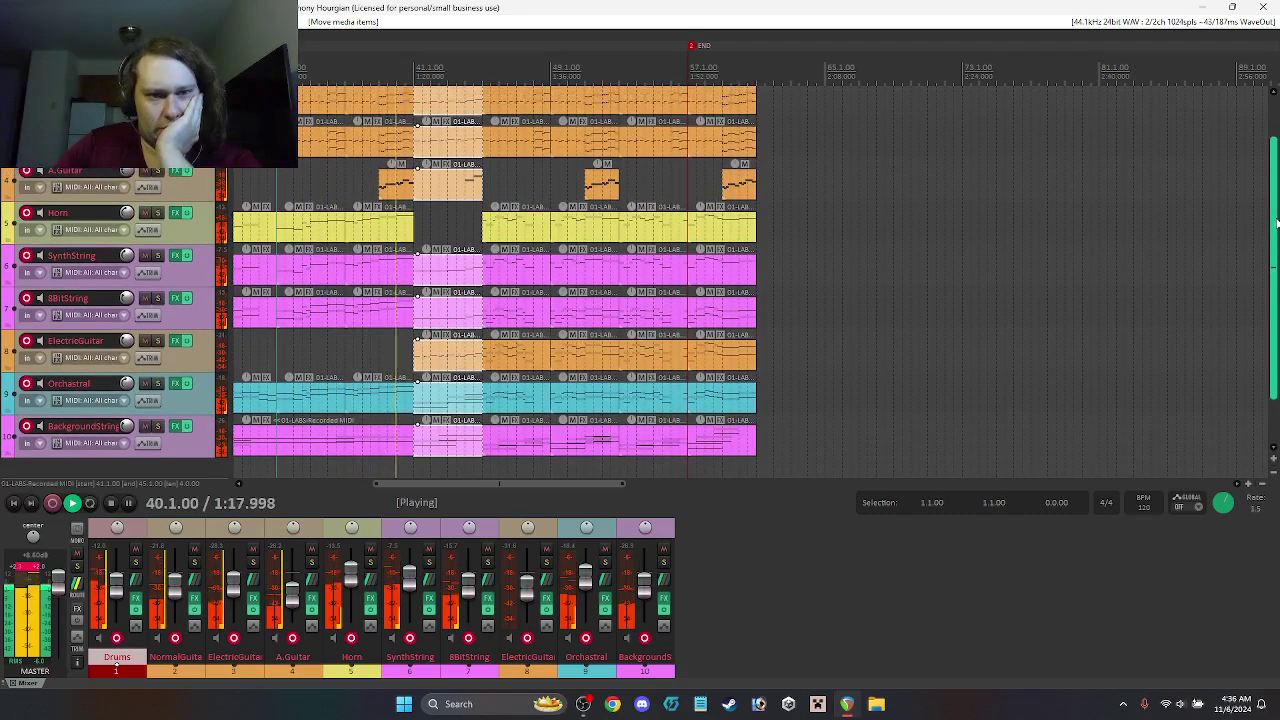
{"action": "left_click_drag", "start_coordinate": [1276, 228], "coordinate": [1276, 175]}
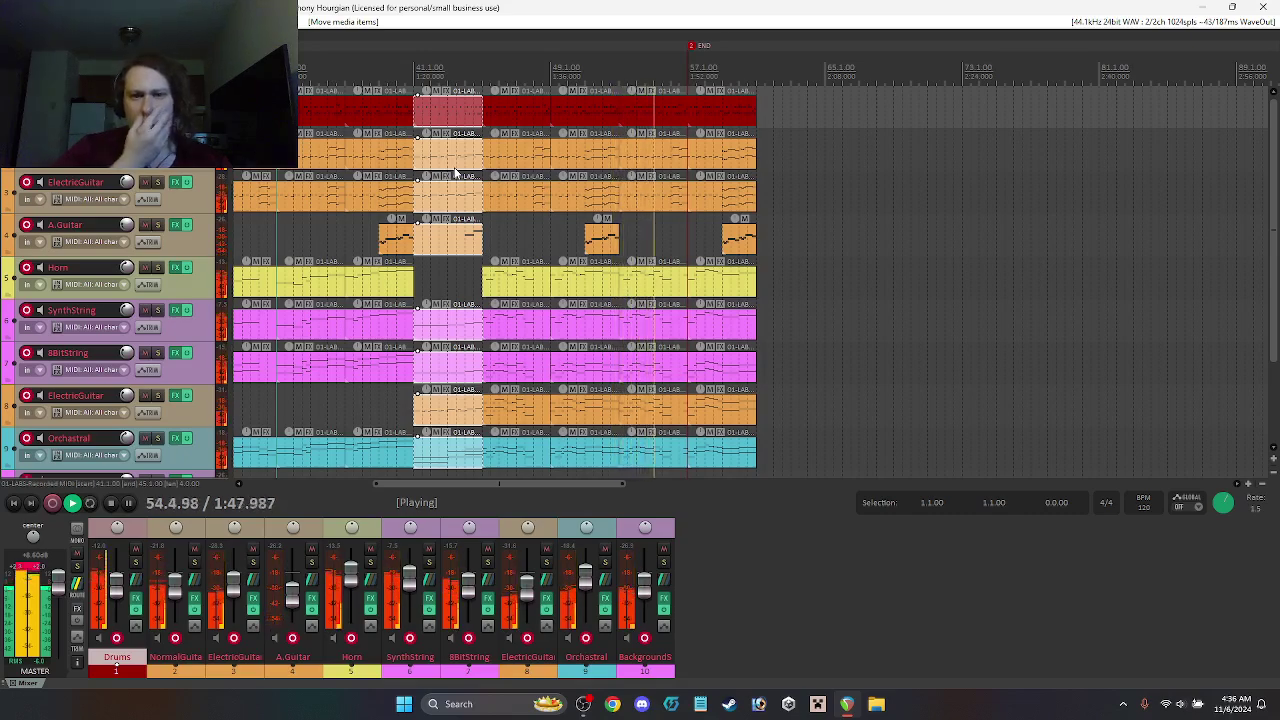
Step: Stop playback and undo the moves of the inserted four-bar section and the 16-bar section
{"action": "key", "text": "space"}
{"action": "key", "text": "Delete"}
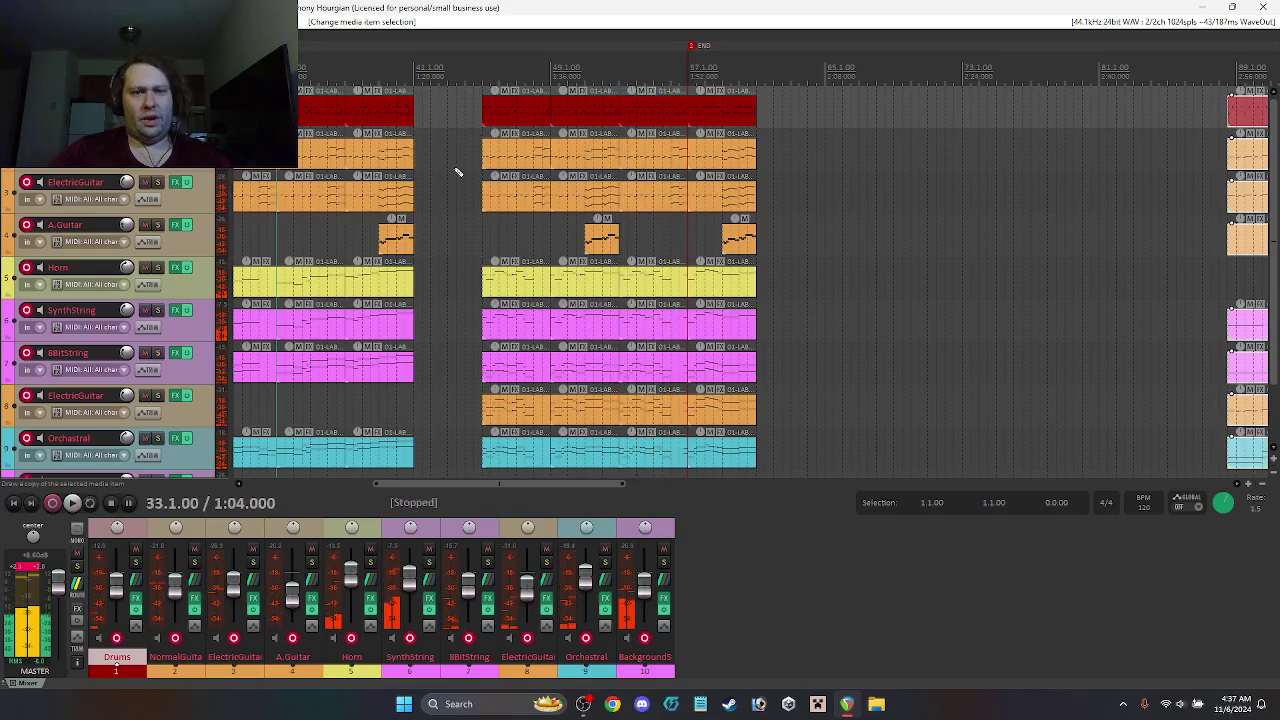
{"action": "left_click", "coordinate": [866, 120]}
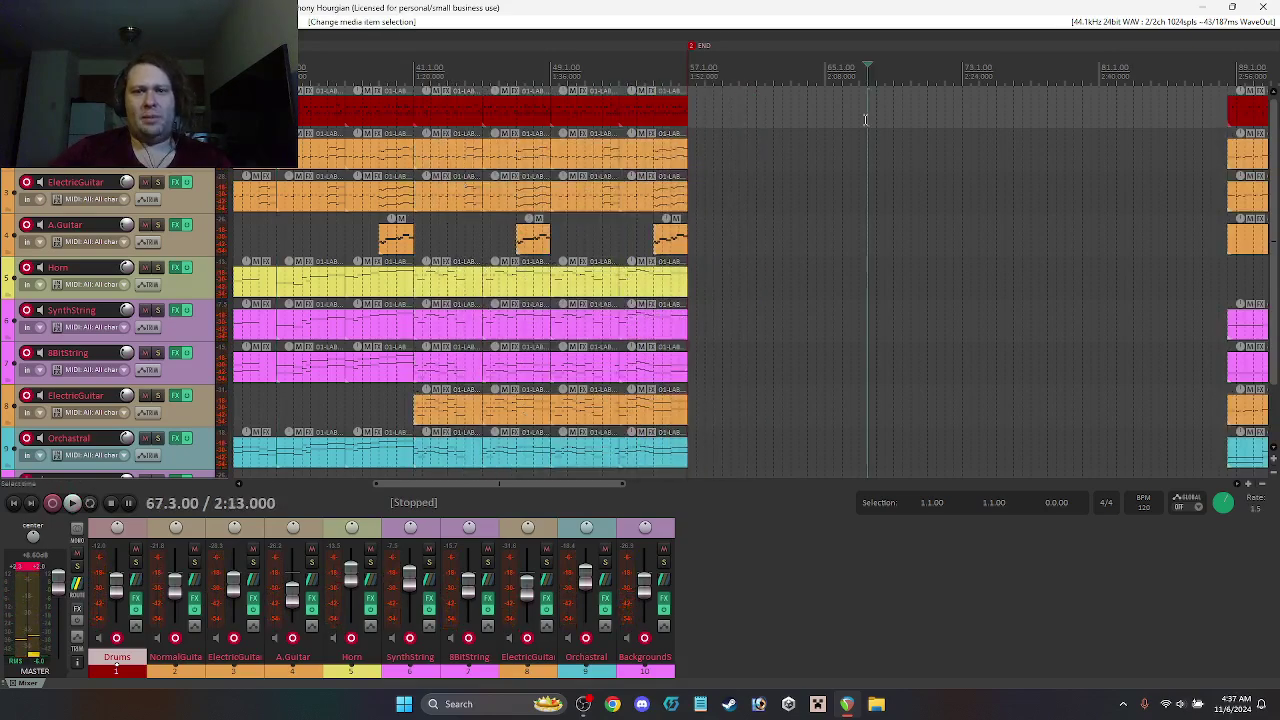
{"action": "left_click_drag", "start_coordinate": [578, 491], "coordinate": [707, 479]}
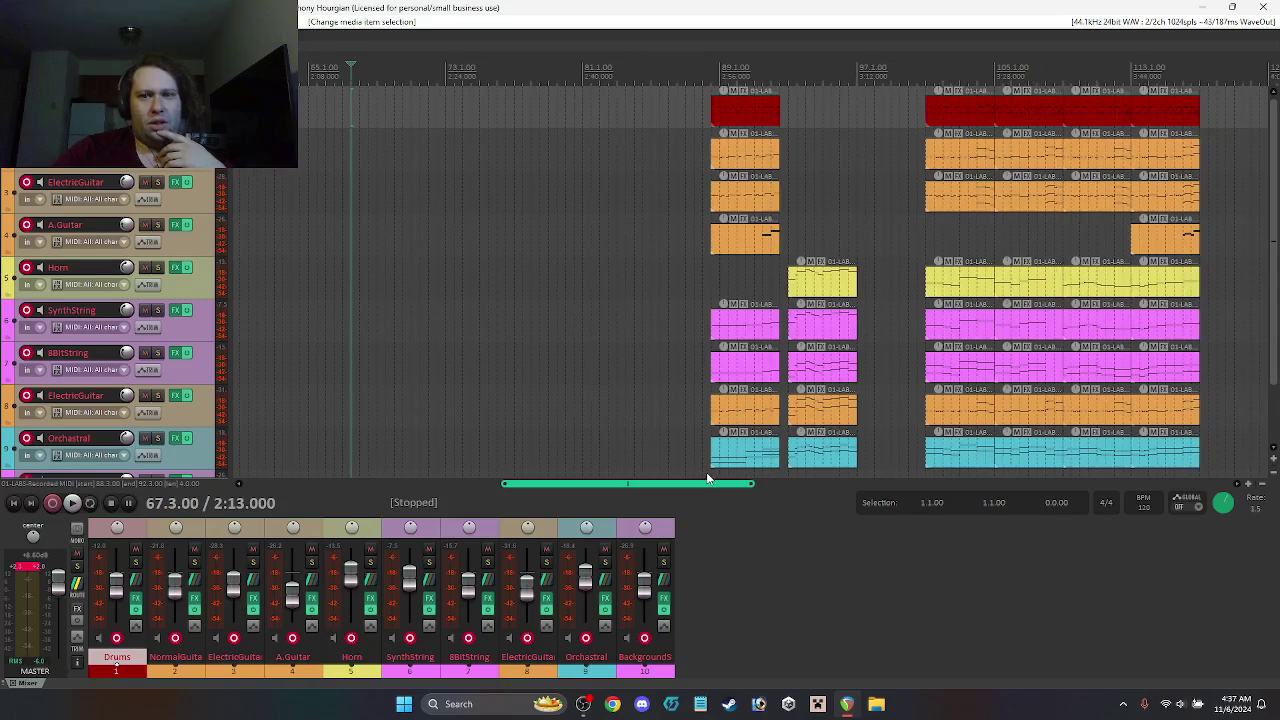
{"action": "left_click_drag", "start_coordinate": [707, 479], "coordinate": [567, 496]}
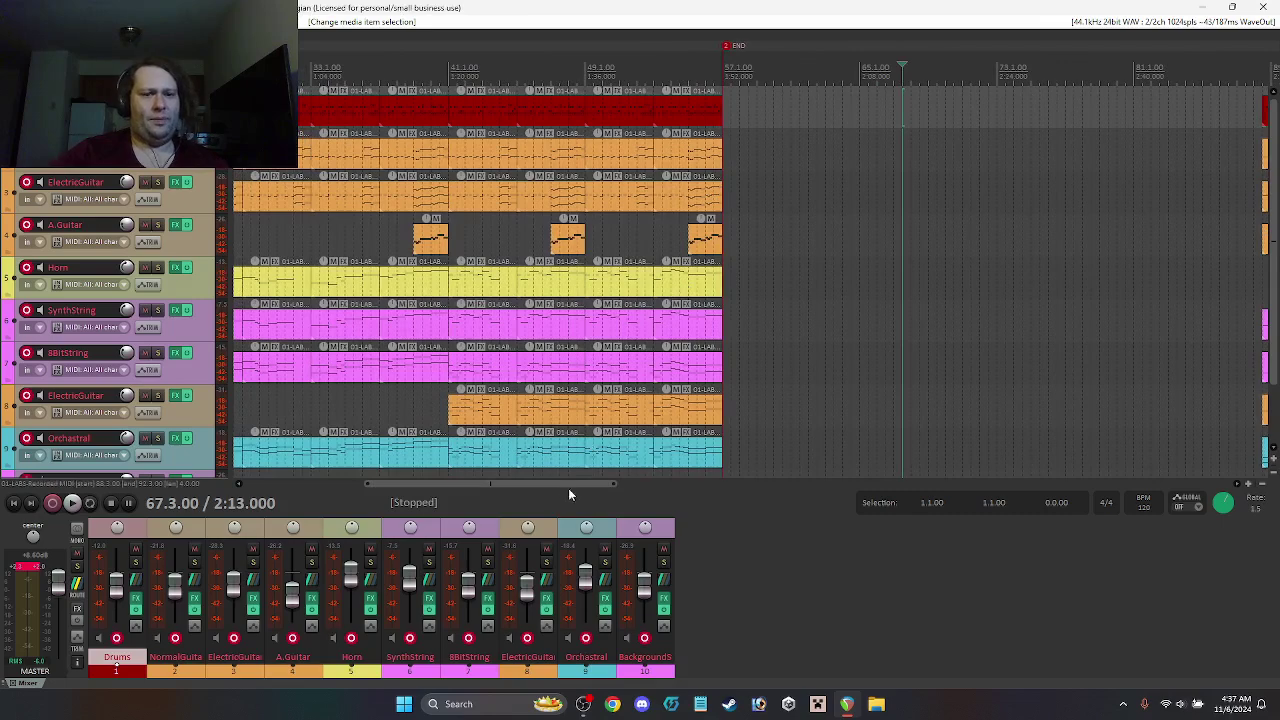
{"action": "left_click_drag", "start_coordinate": [558, 487], "coordinate": [456, 502]}
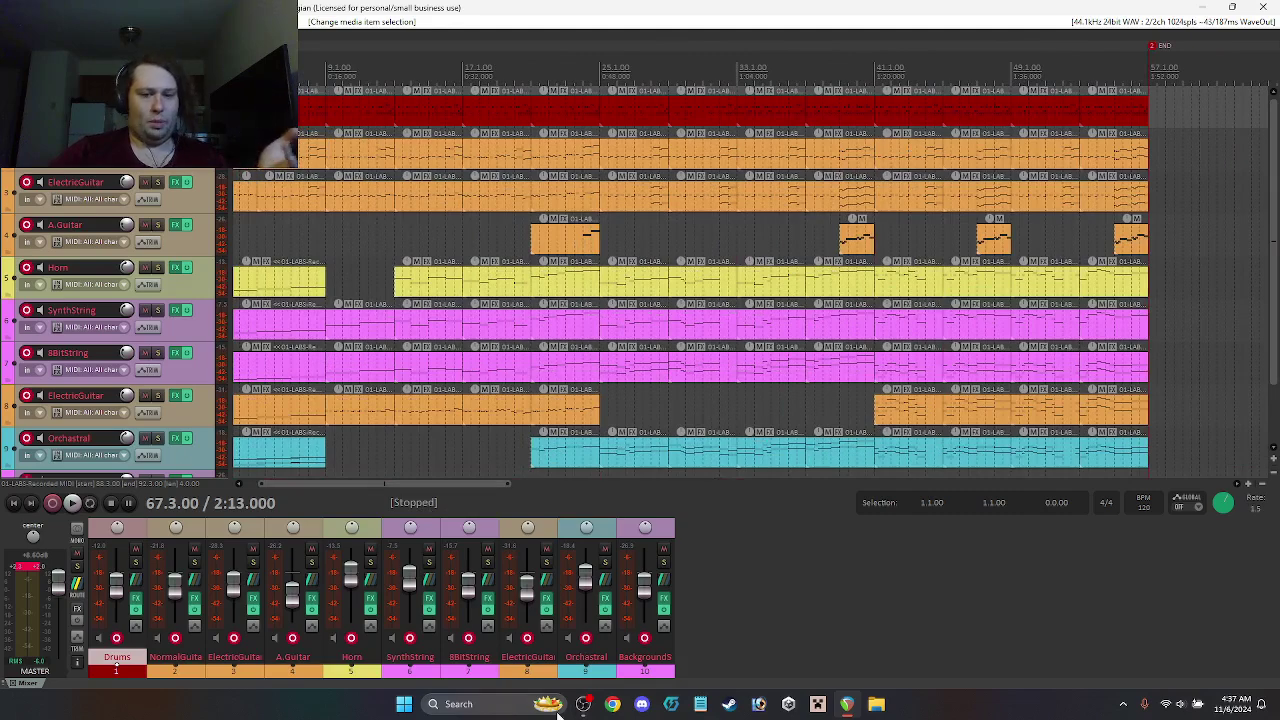
{"action": "left_click", "coordinate": [814, 658]}
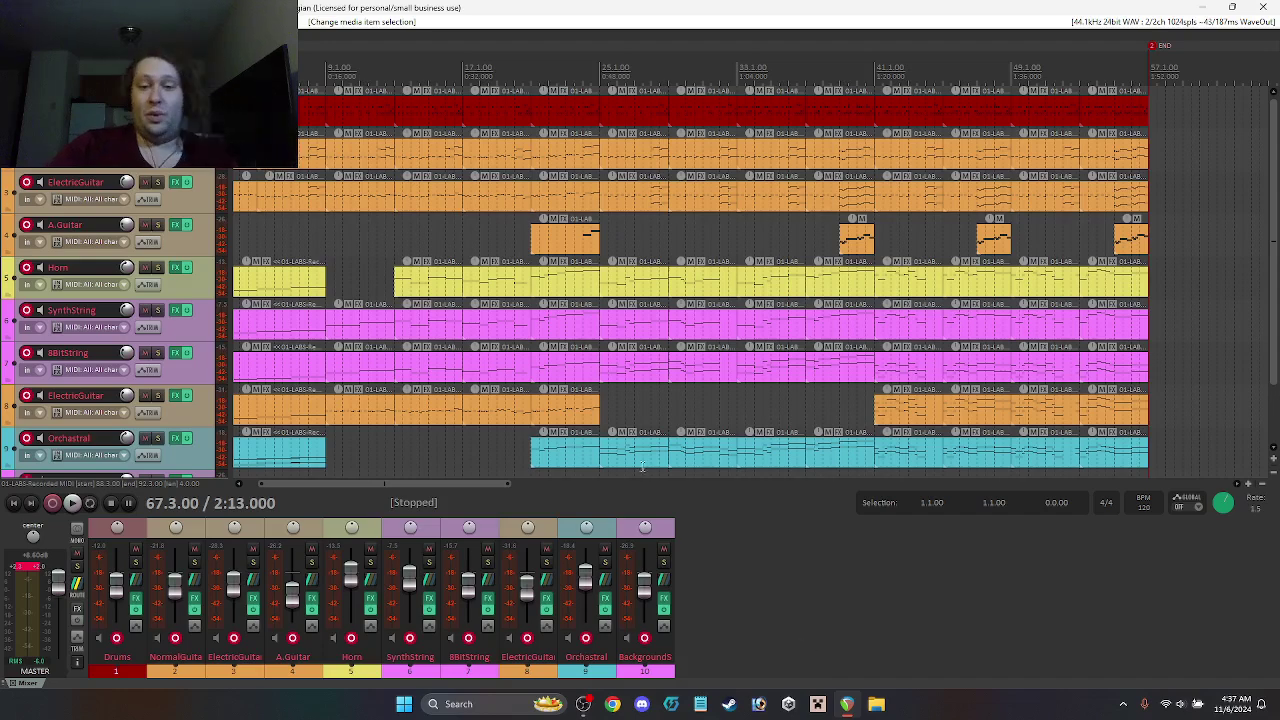
Step: Play the arrangement from the beginning past bar 47, following the playback into the final sections
{"action": "left_click_drag", "start_coordinate": [474, 482], "coordinate": [430, 485]}
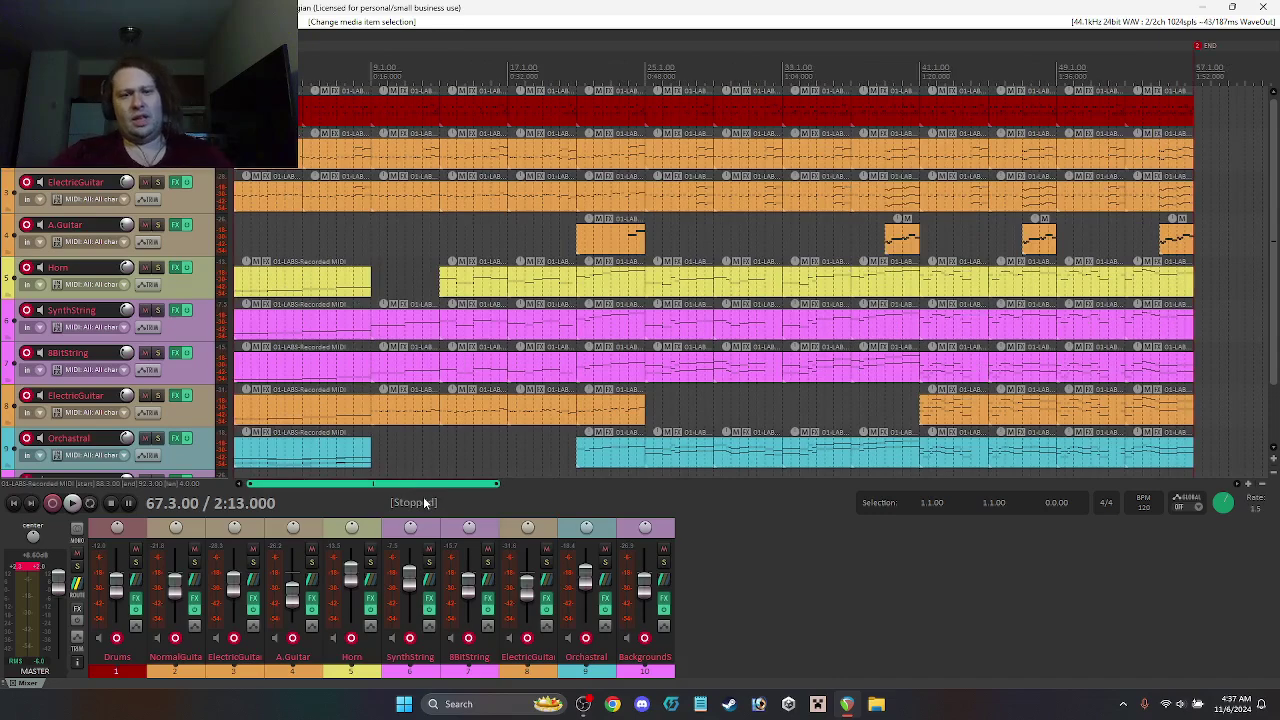
{"action": "key", "text": "space"}
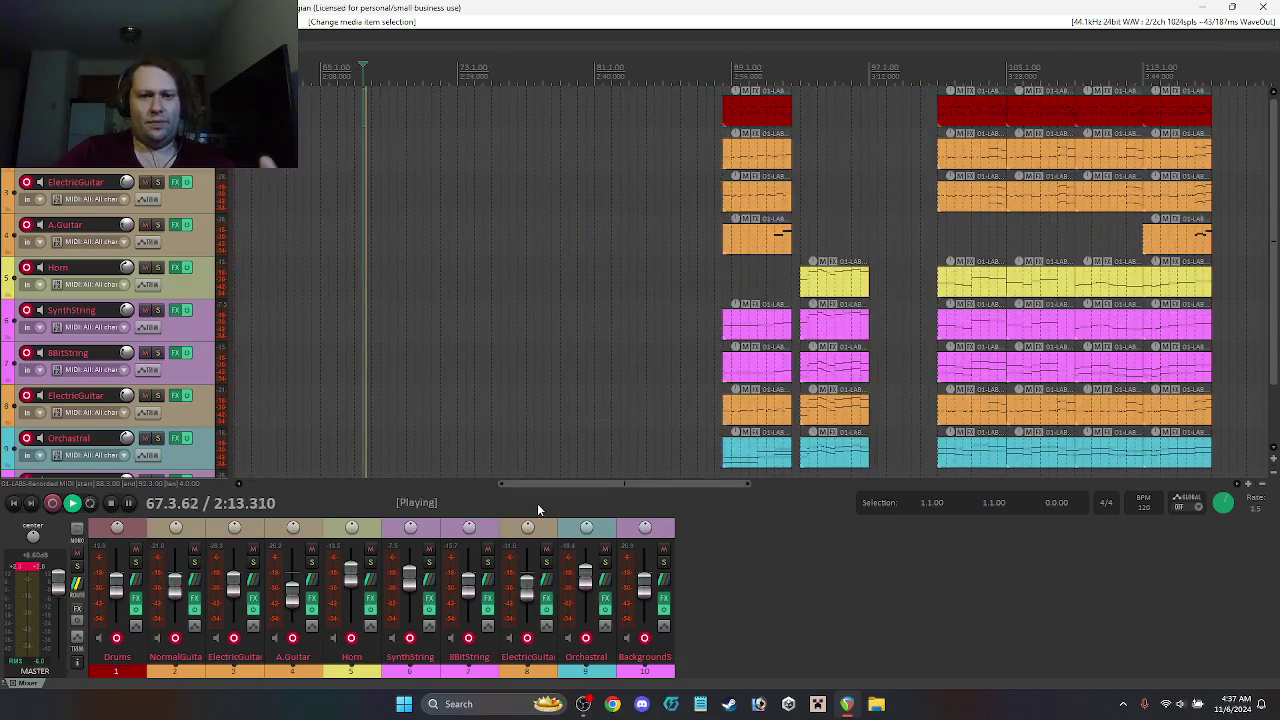
{"action": "key", "text": "space"}
{"action": "key", "text": "space"}
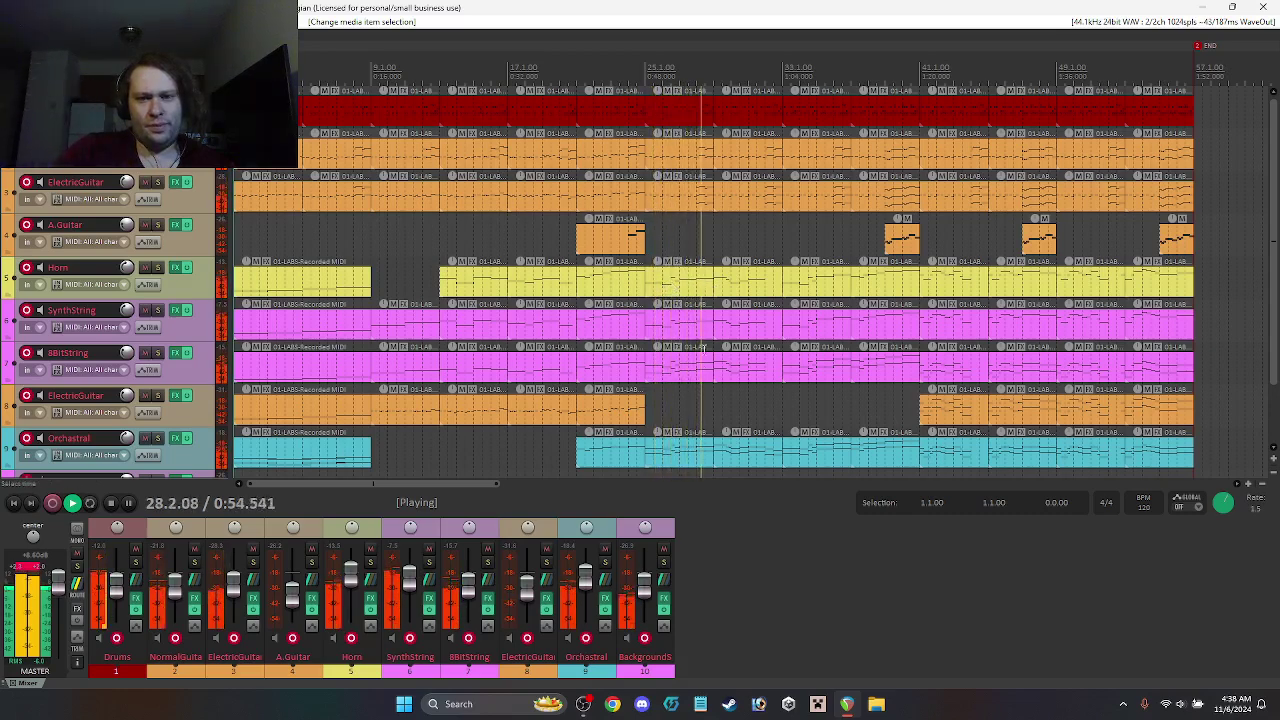
{"action": "left_click_drag", "start_coordinate": [448, 482], "coordinate": [505, 484]}
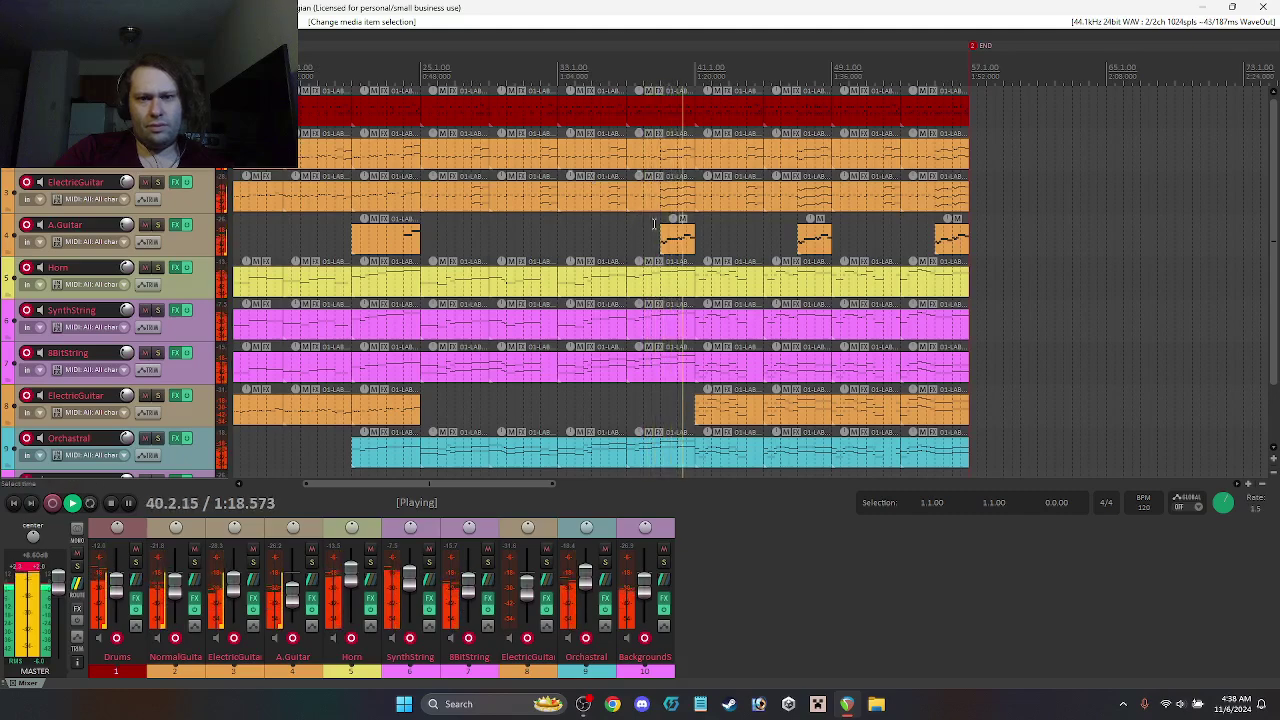
{"action": "left_click_drag", "start_coordinate": [547, 487], "coordinate": [604, 487]}
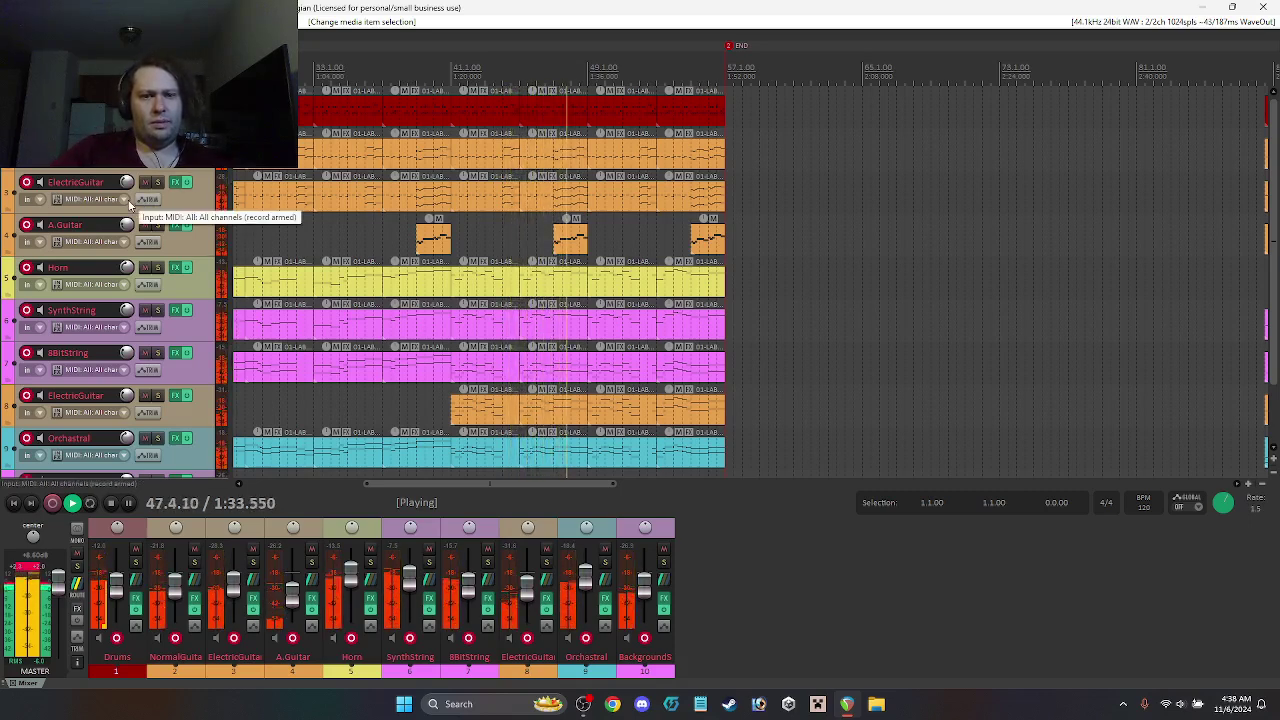
Step: Examine the LABS instrument in the Drums track's effects chain and close its window
{"action": "left_click", "coordinate": [137, 601]}
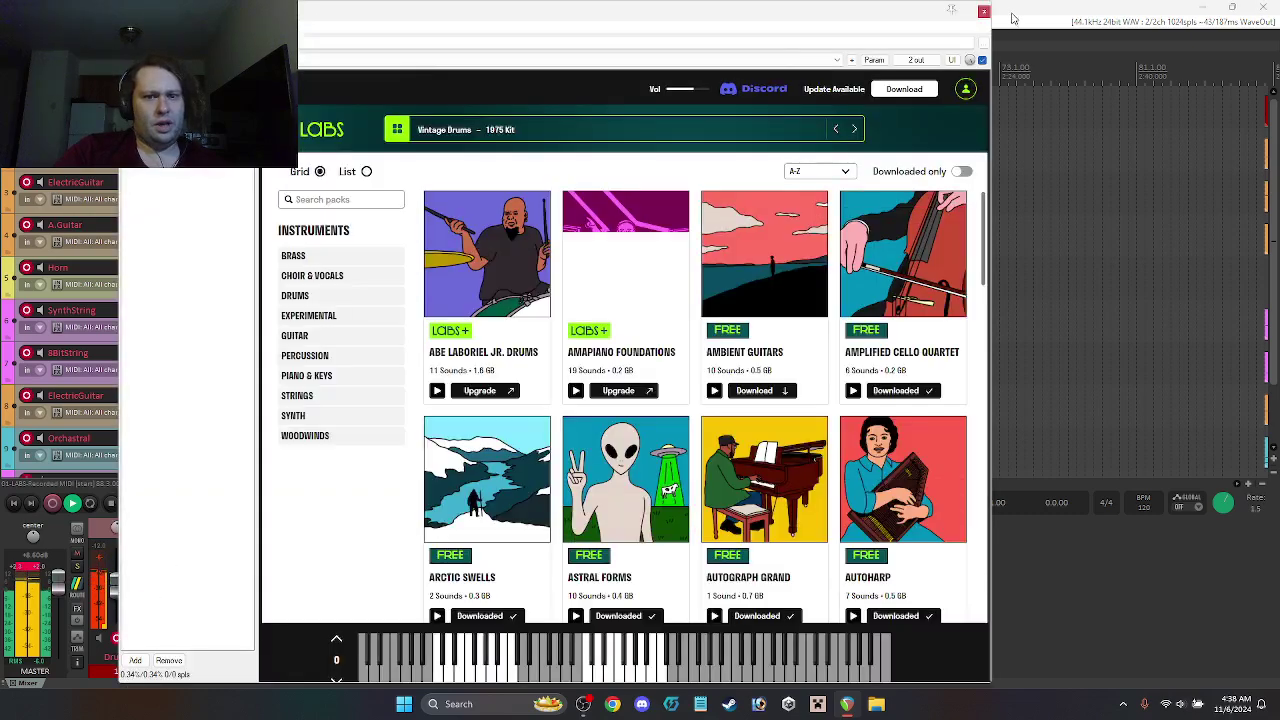
{"action": "left_click_drag", "start_coordinate": [593, 14], "coordinate": [697, 102]}
{"action": "left_click", "coordinate": [1094, 98]}
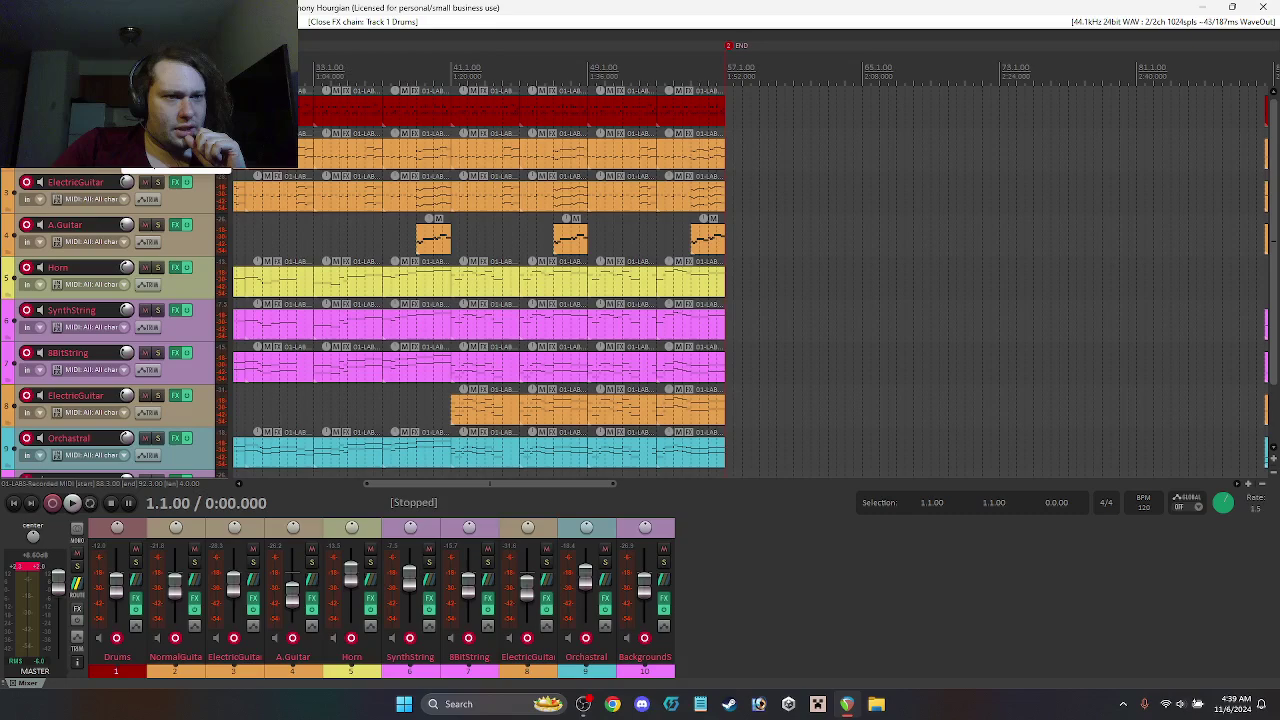
{"action": "left_click", "coordinate": [116, 664]}
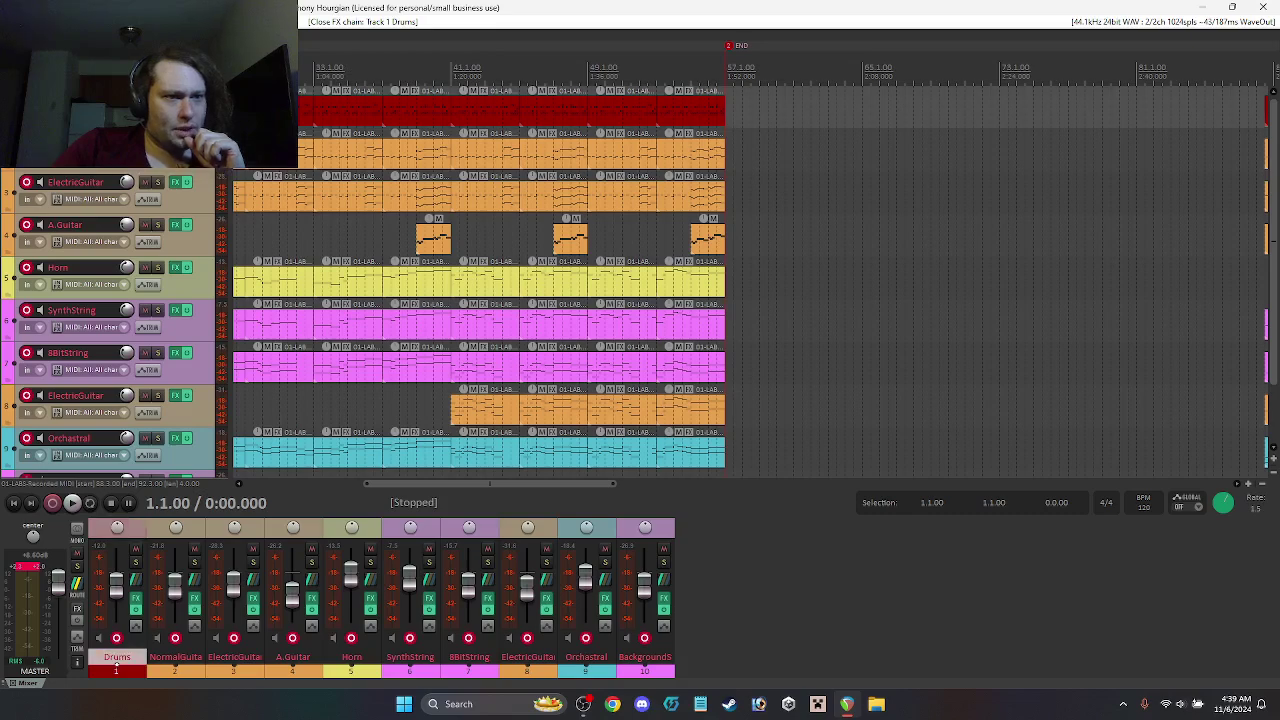
{"action": "right_click", "coordinate": [116, 664]}
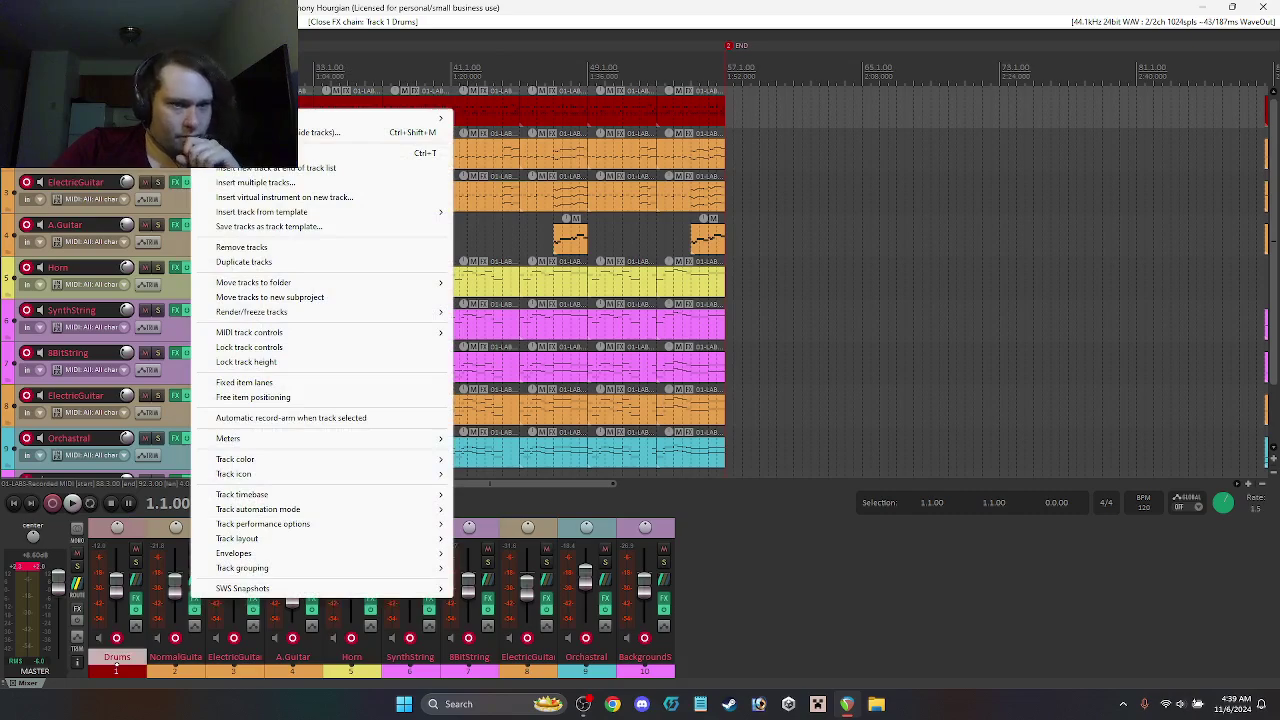
{"action": "key", "text": "Escape"}
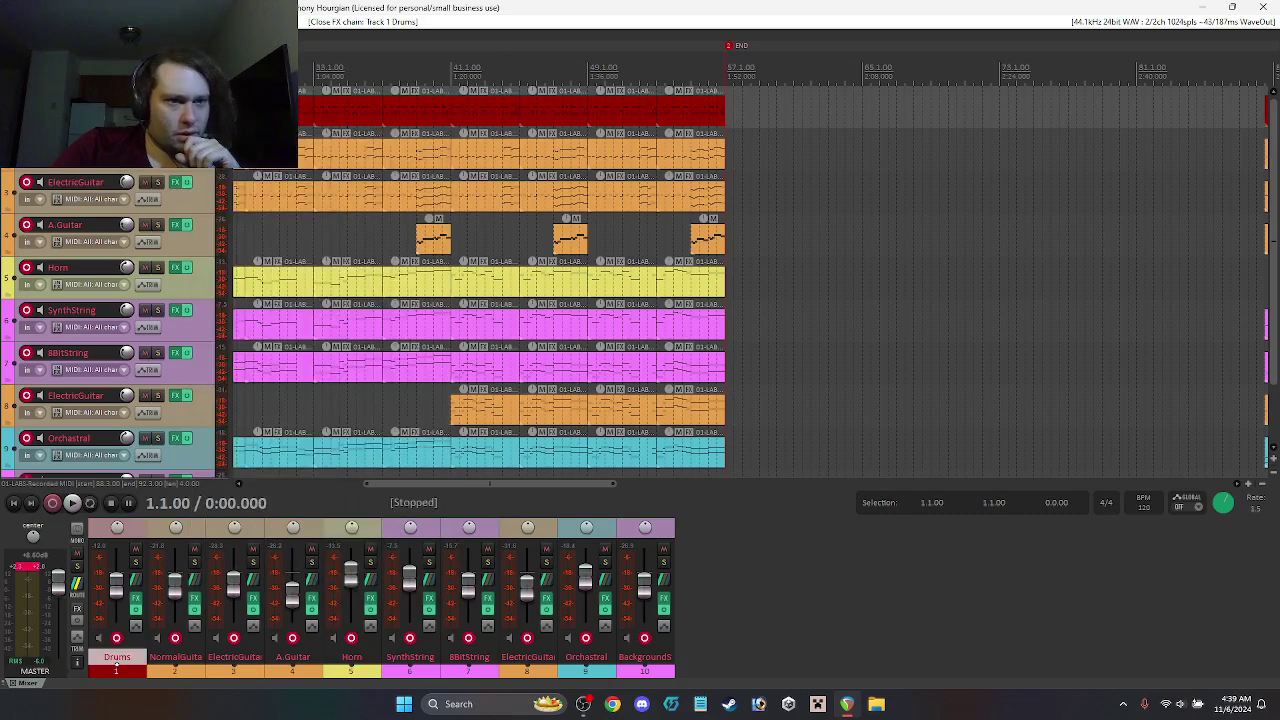
{"action": "key", "text": "f"}
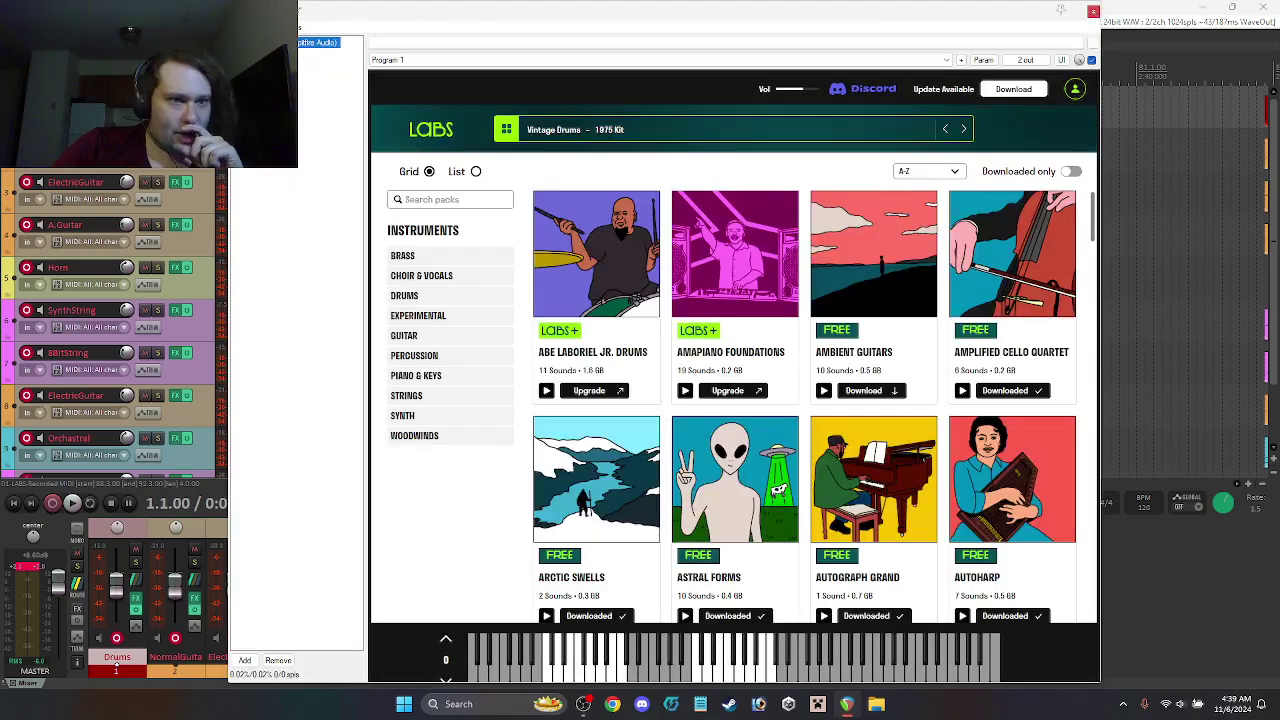
{"action": "left_click", "coordinate": [1093, 11]}
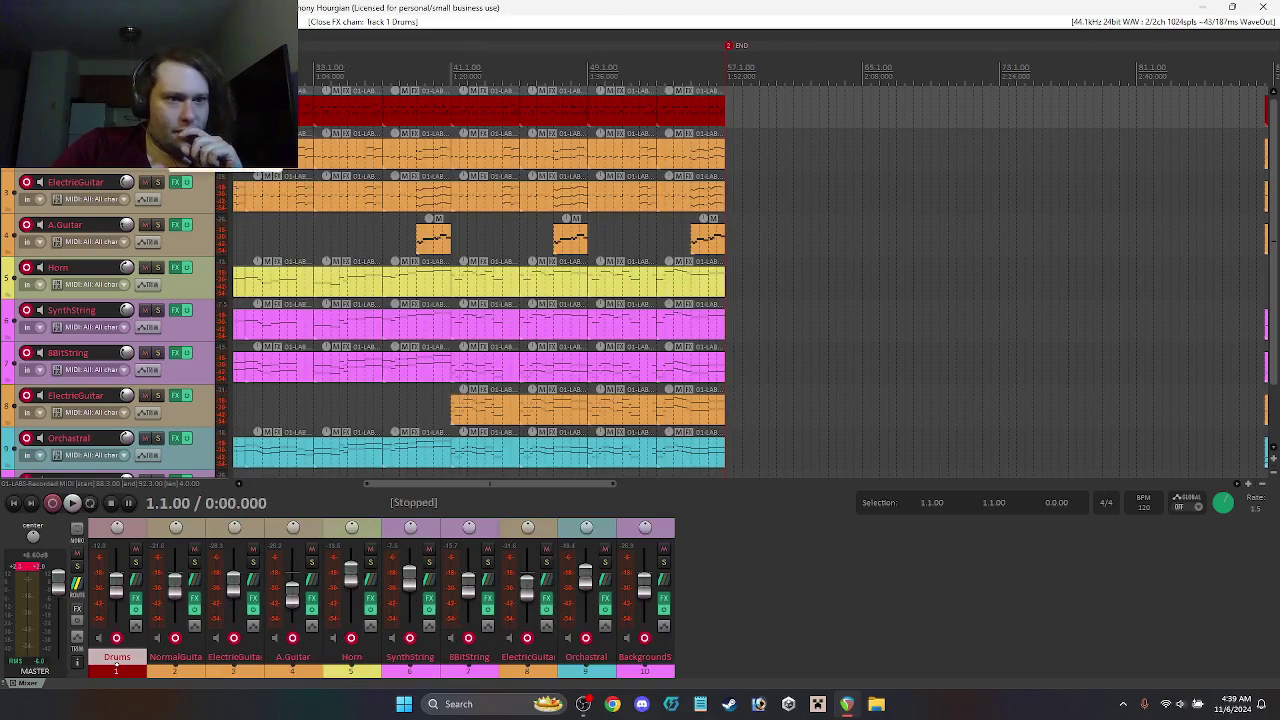
Step: Add the ReaEQ (Cockos) equalizer to the Drums track's effects
{"action": "right_click", "coordinate": [278, 140]}
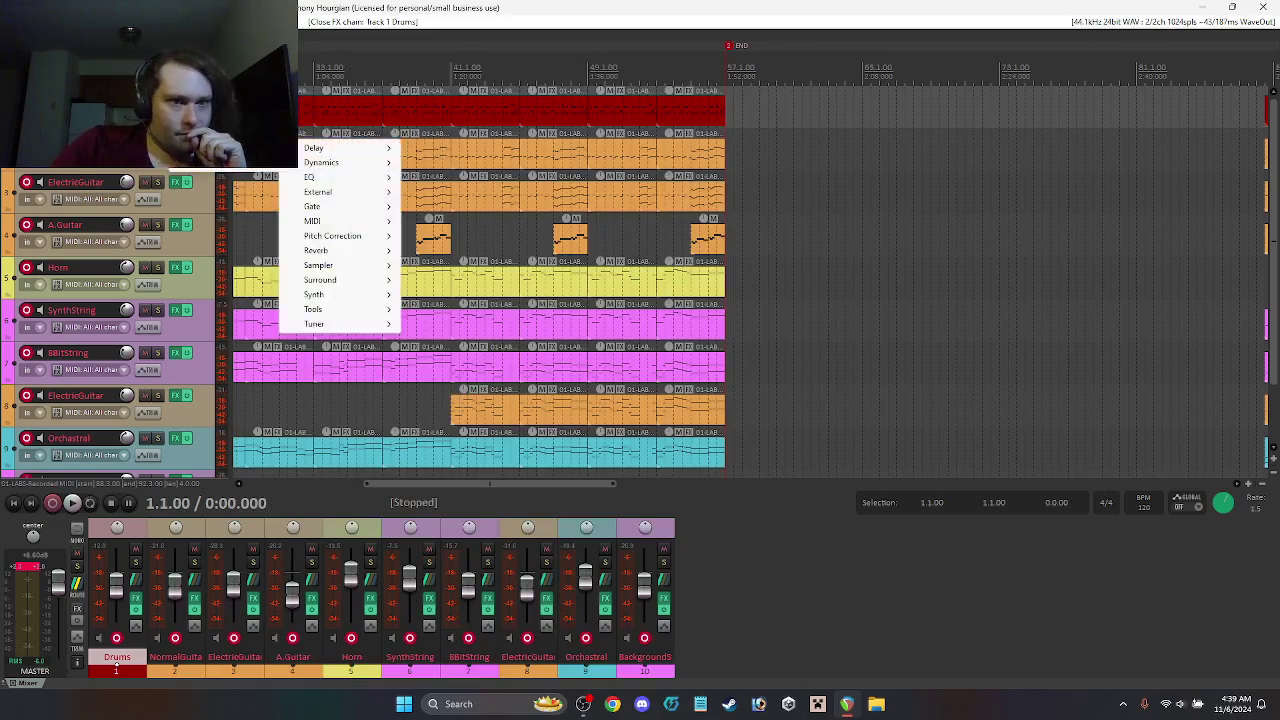
{"action": "mouse_move", "coordinate": [333, 199]}
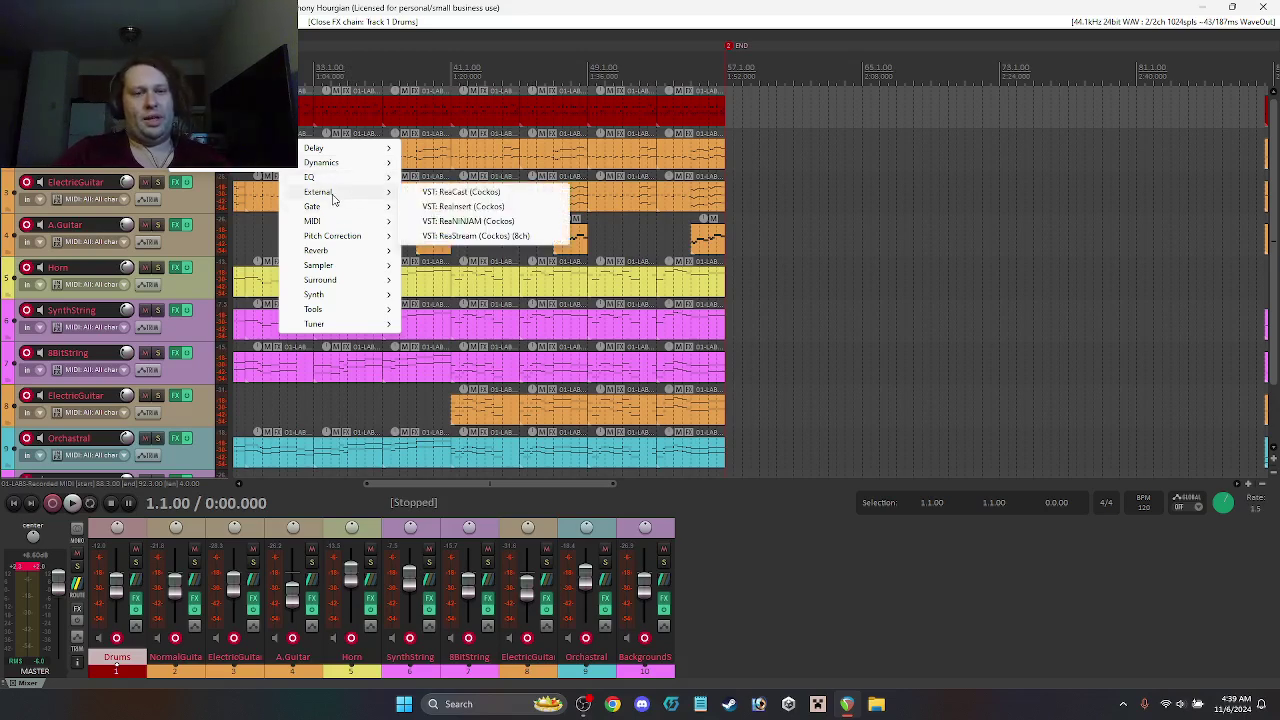
{"action": "mouse_move", "coordinate": [322, 223]}
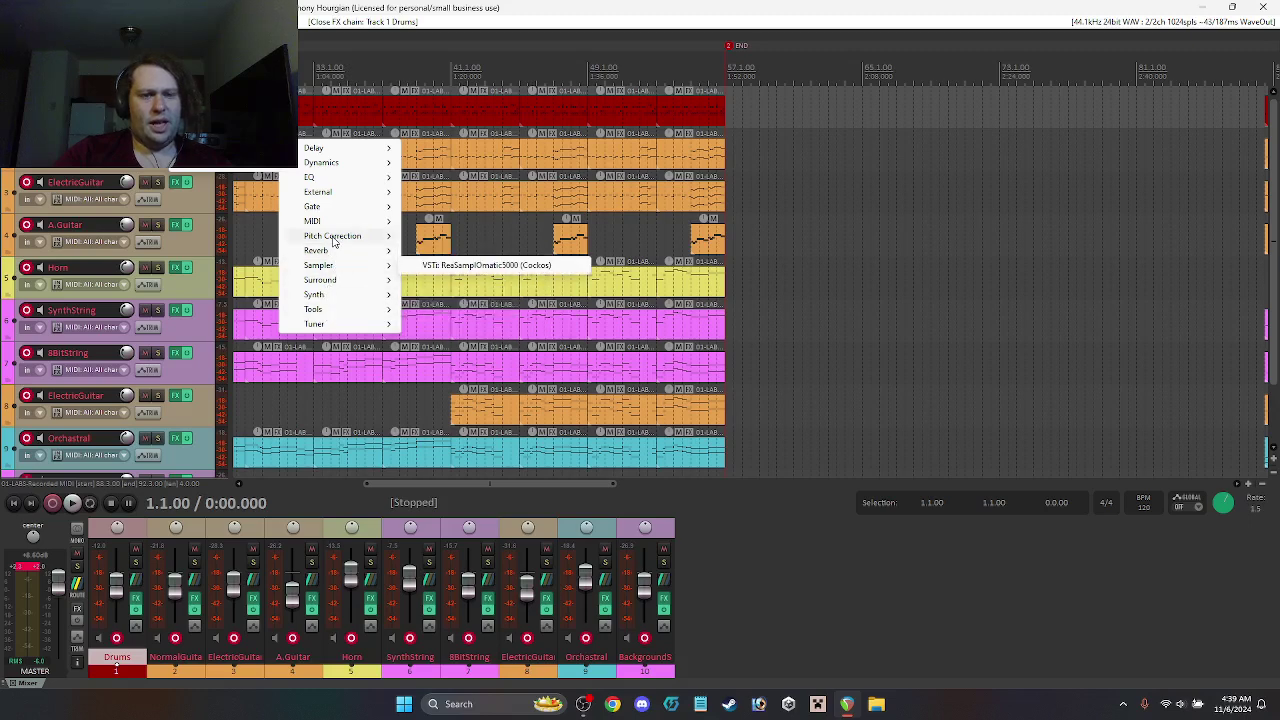
{"action": "mouse_move", "coordinate": [328, 177]}
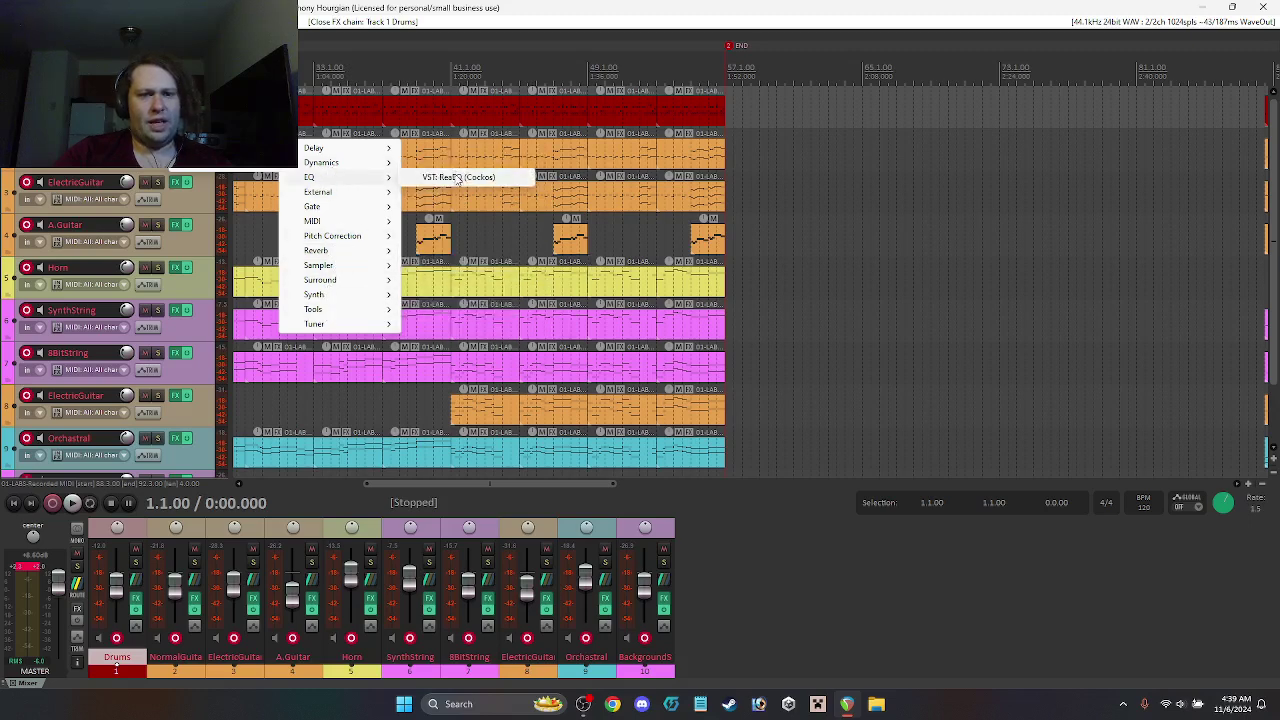
{"action": "left_click", "coordinate": [456, 178]}
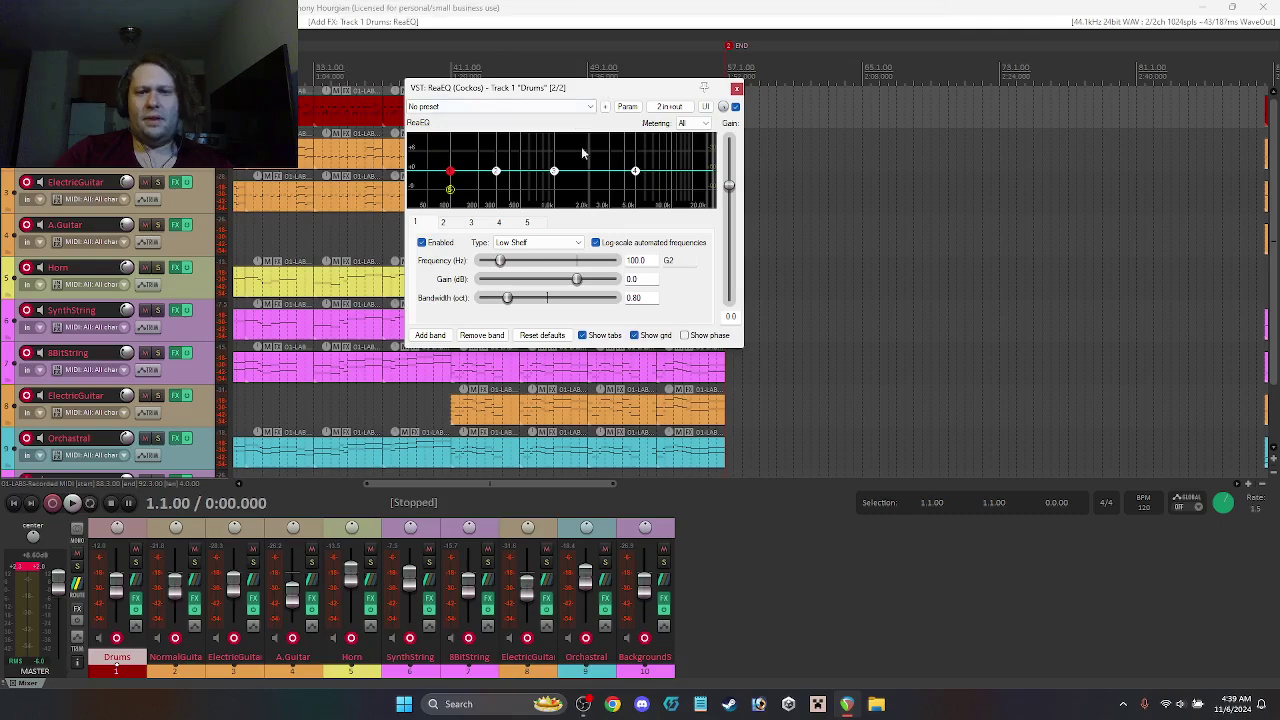
Step: Solo the Drums track and play it from the song's beginning to check its frequency curve
{"action": "left_click_drag", "start_coordinate": [500, 486], "coordinate": [334, 500]}
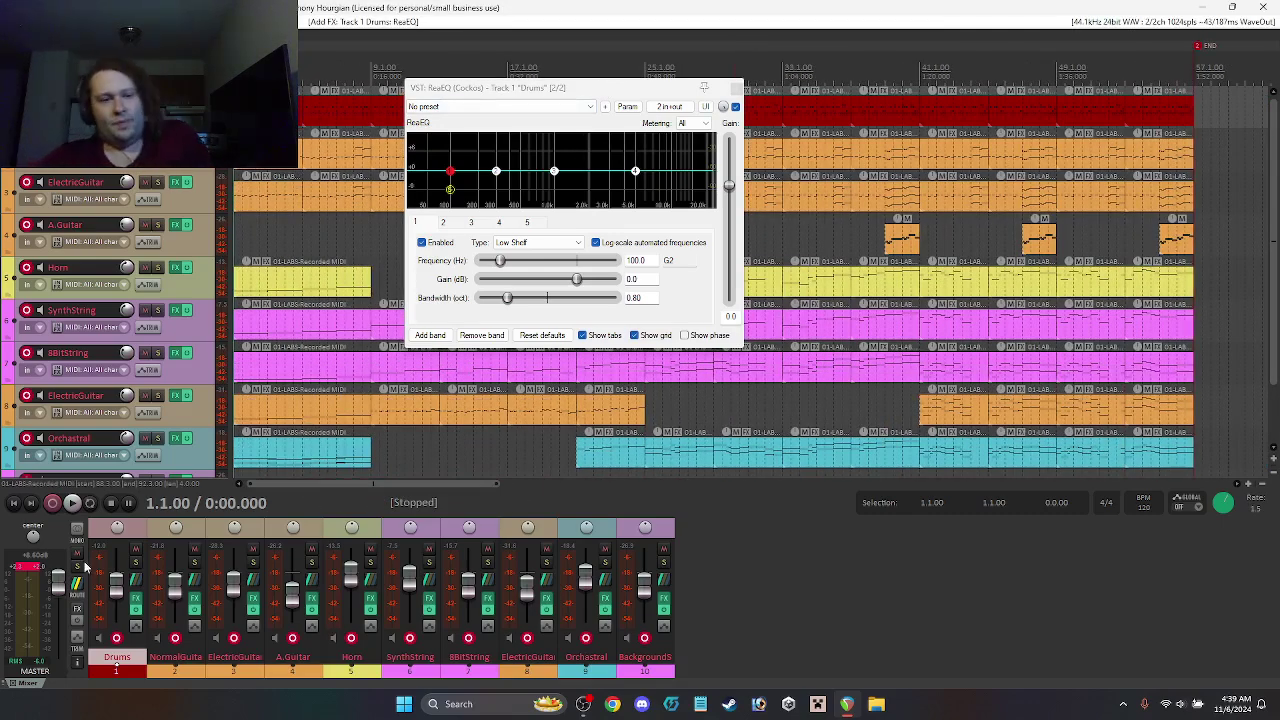
{"action": "left_click", "coordinate": [77, 567]}
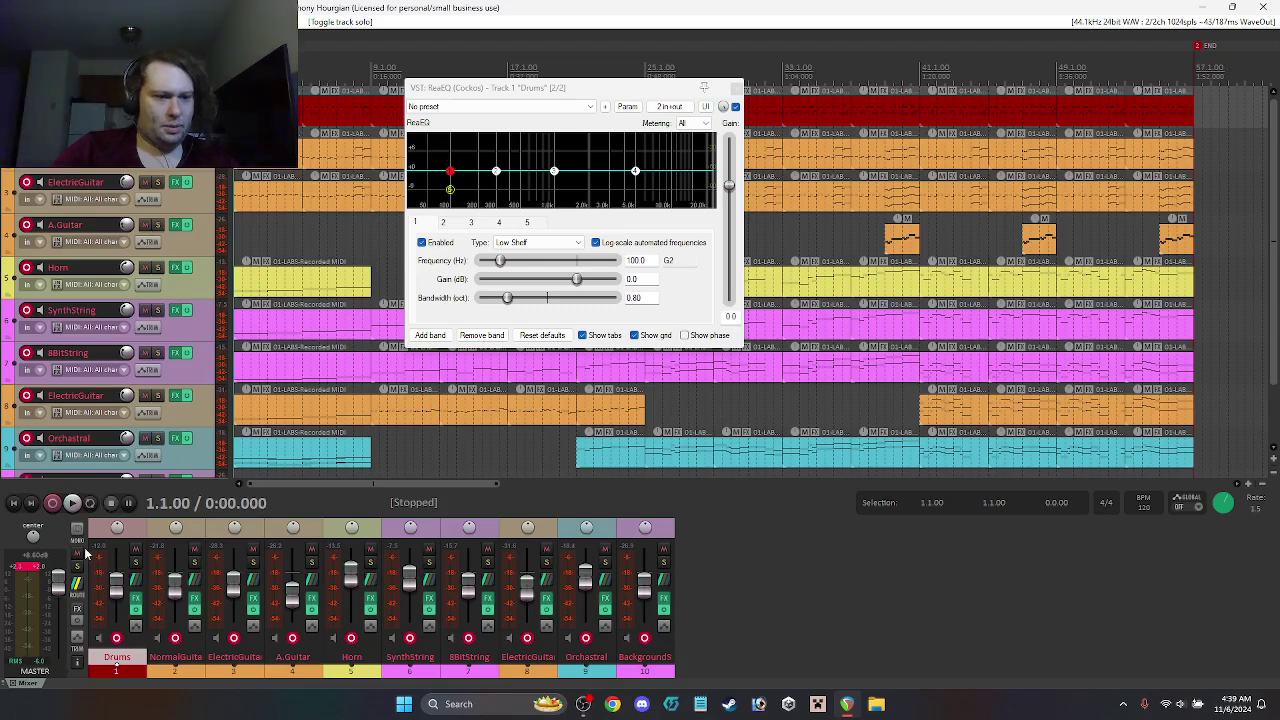
{"action": "key", "text": "space"}
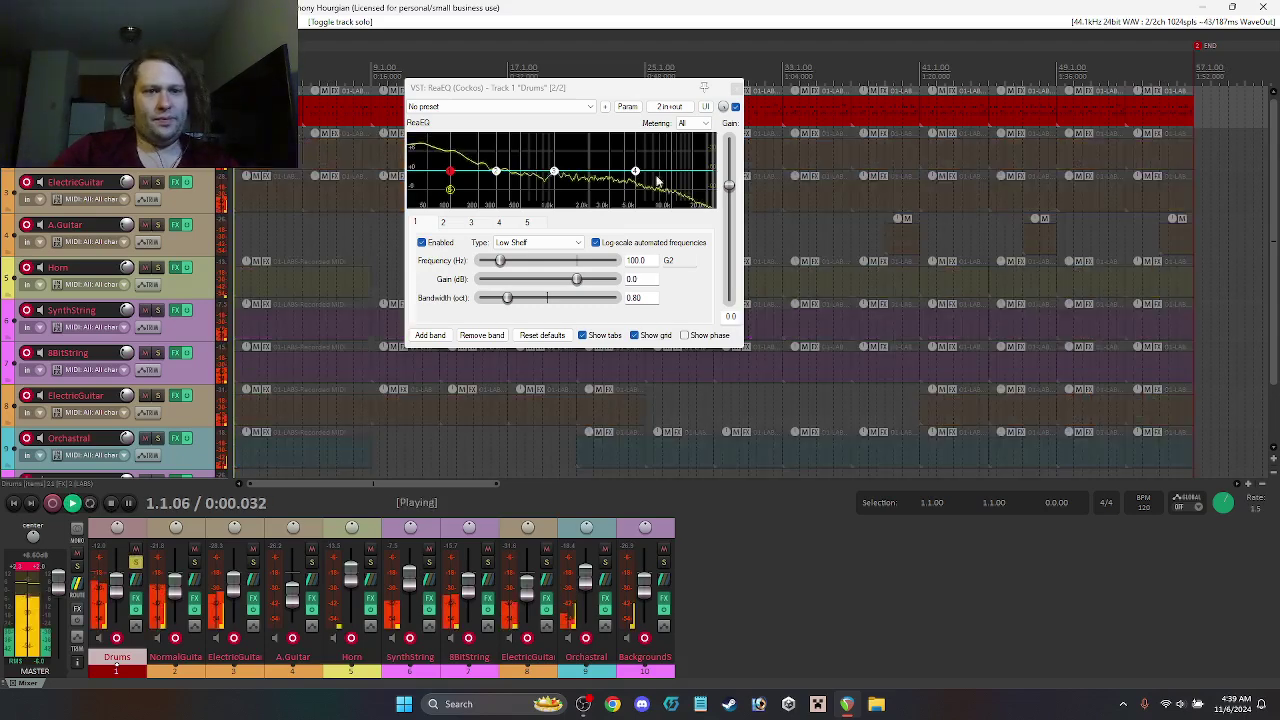
{"action": "key", "text": "space"}
Step: Cut the Drums EQ's bands 1 and 2 and boost band 3 by about 11.3 dB, auditioning the soloed drums
{"action": "left_click_drag", "start_coordinate": [496, 171], "coordinate": [562, 141]}
{"action": "key", "text": "space"}
{"action": "key", "text": "space"}
{"action": "key", "text": "space"}
{"action": "key", "text": "space"}
{"action": "key", "text": "space"}
{"action": "key", "text": "space"}
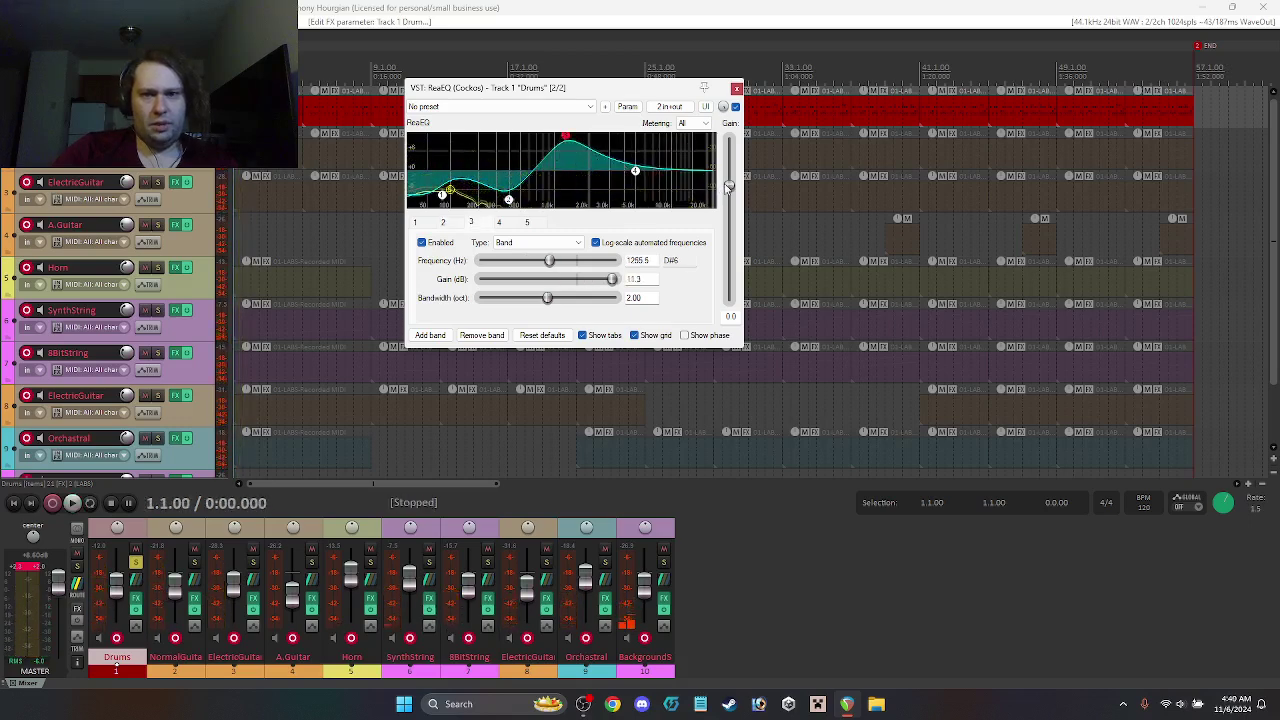
Step: Set the Drums EQ's band 3 to about 5.2 dB at 1159 Hz and its overall gain to 6.4 dB, auditioning the result
{"action": "key", "text": "space"}
{"action": "key", "text": "space"}
{"action": "left_click_drag", "start_coordinate": [569, 146], "coordinate": [561, 155]}
{"action": "key", "text": "space"}
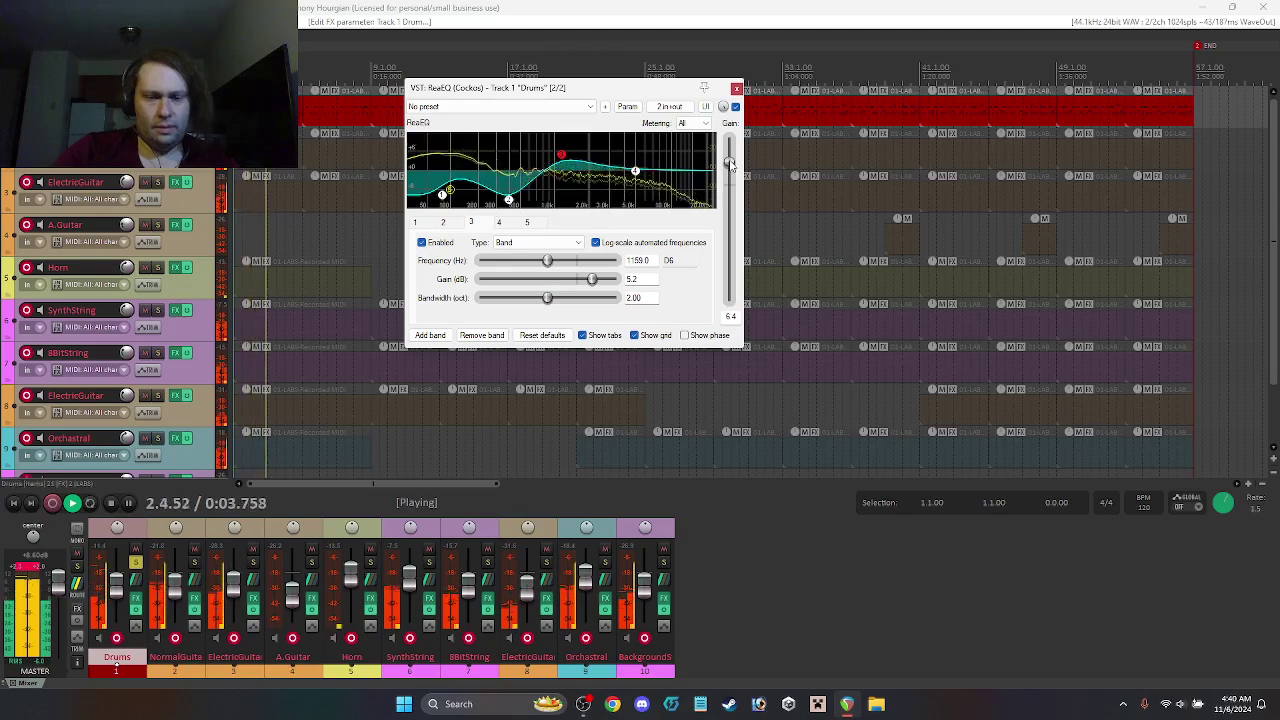
{"action": "key", "text": "space"}
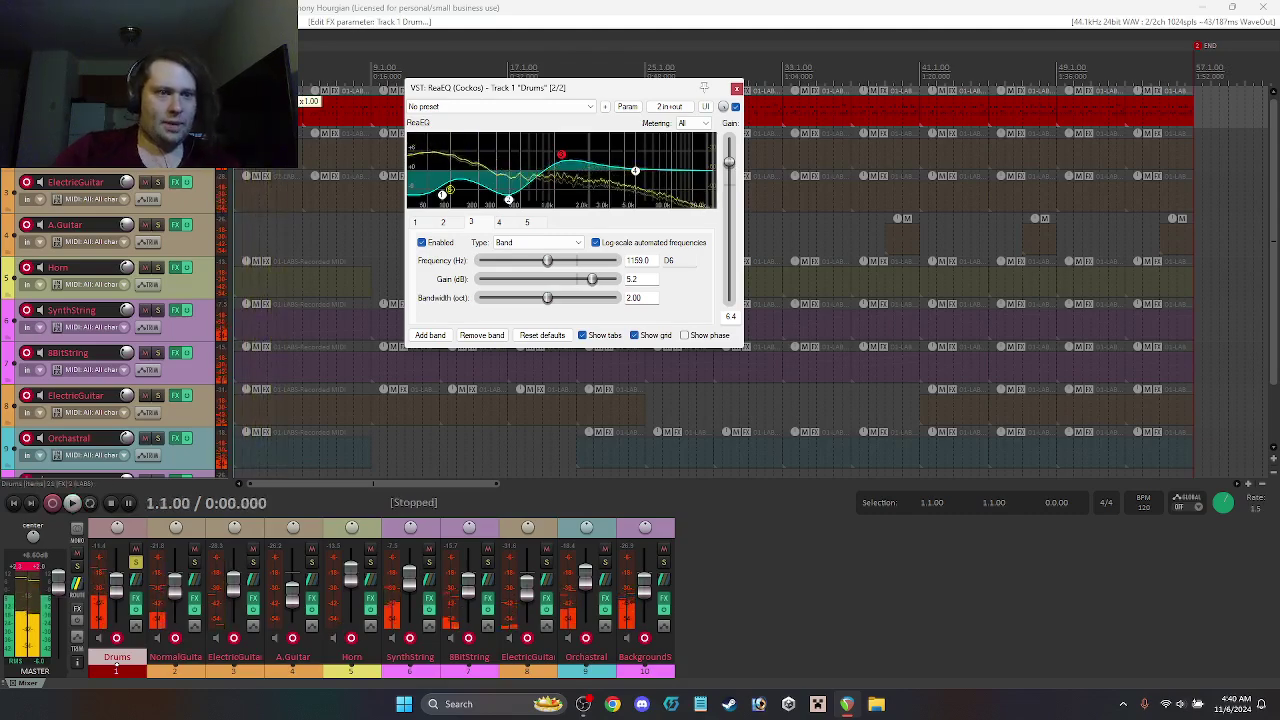
Step: Unsolo the Drums track, close its EQ window and lower its volume slightly while playing the full arrangement past bar 31
{"action": "key", "text": "F6"}
{"action": "key", "text": "space"}
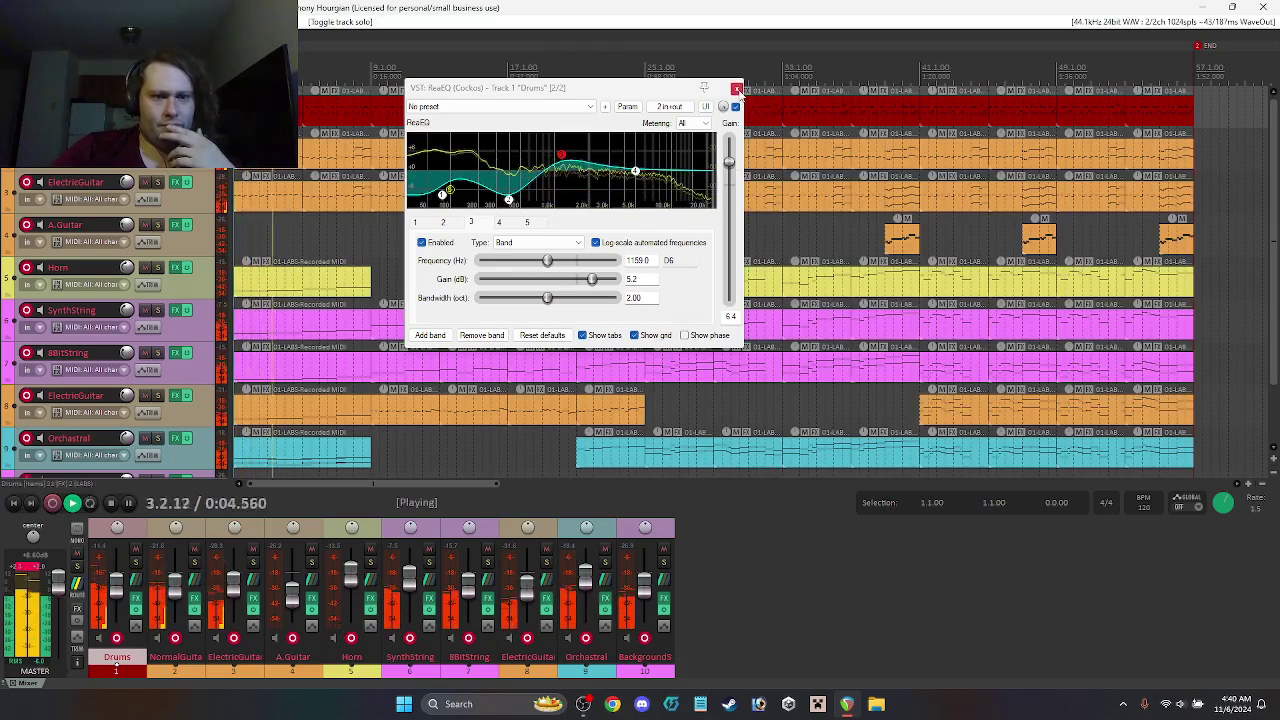
{"action": "left_click", "coordinate": [739, 89]}
{"action": "scroll", "coordinate": [116, 595], "scroll_direction": "down", "scroll_amount": 2}
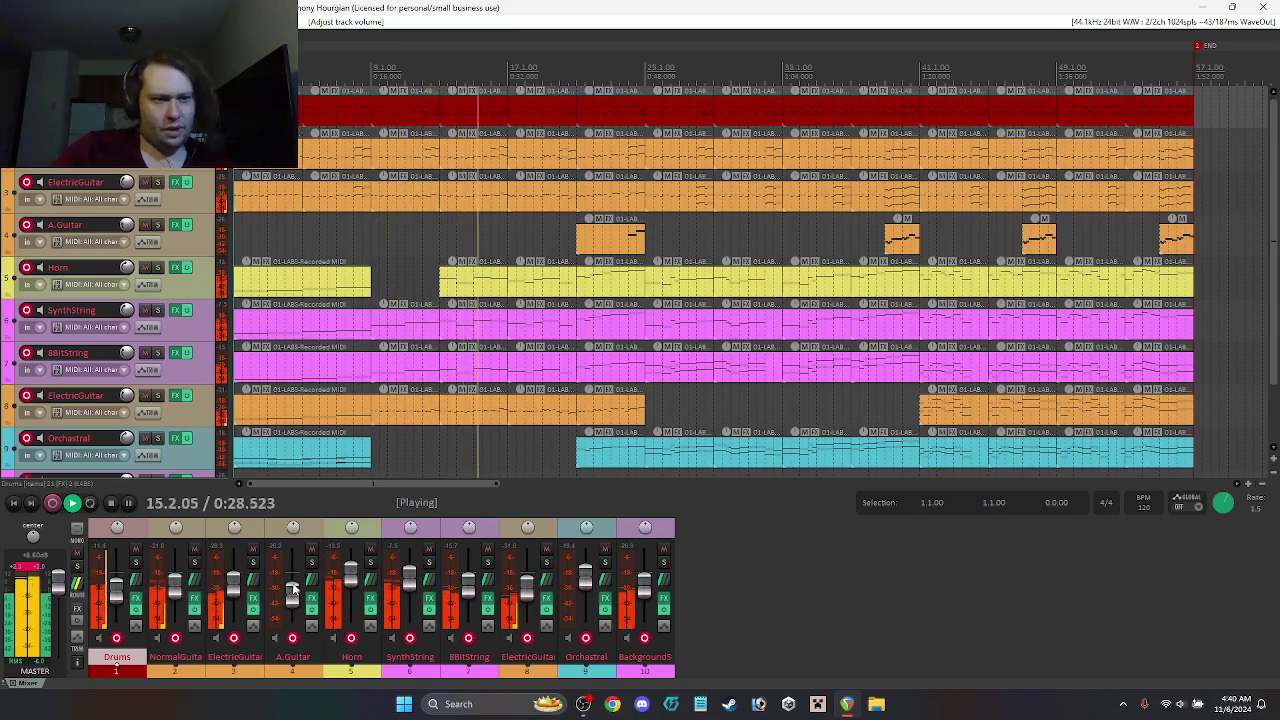
{"action": "mouse_move", "coordinate": [291, 591]}
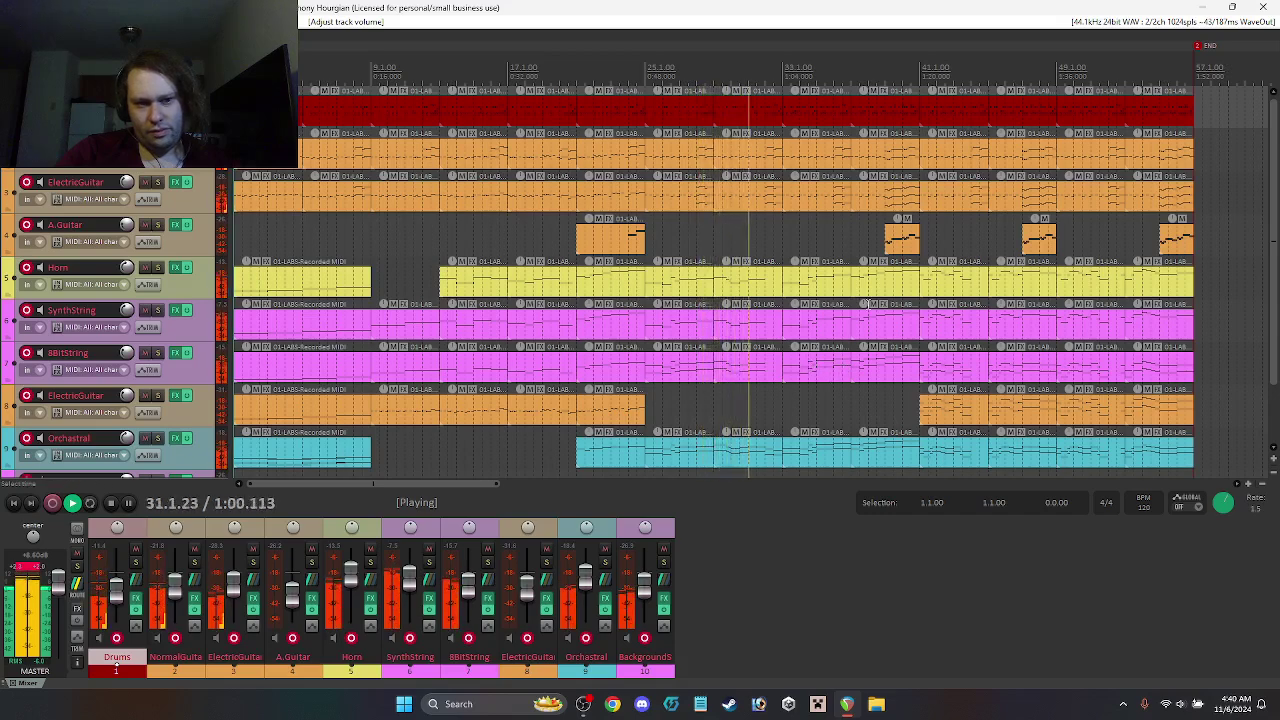
{"action": "mouse_move", "coordinate": [119, 592]}
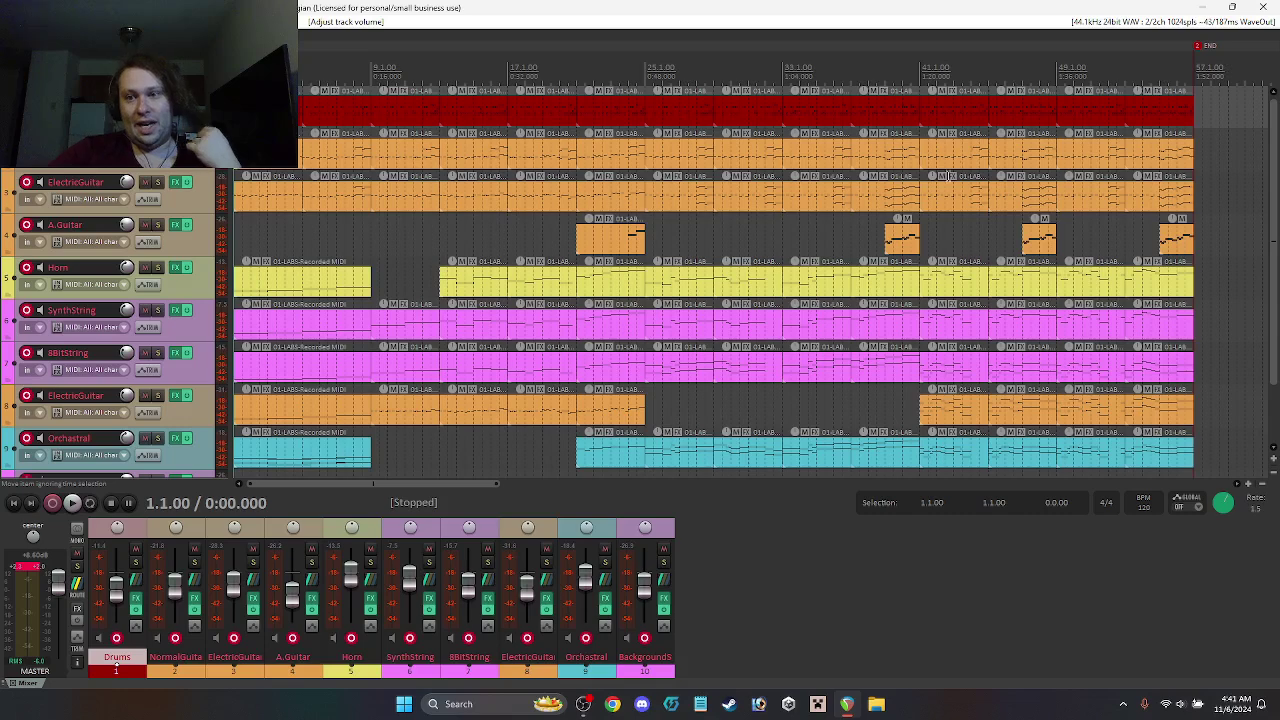
Step: Examine the notes of the four-bar Drums item at bar 41, deselect the item and return the edit cursor to the song's start
{"action": "double_click", "coordinate": [960, 112]}
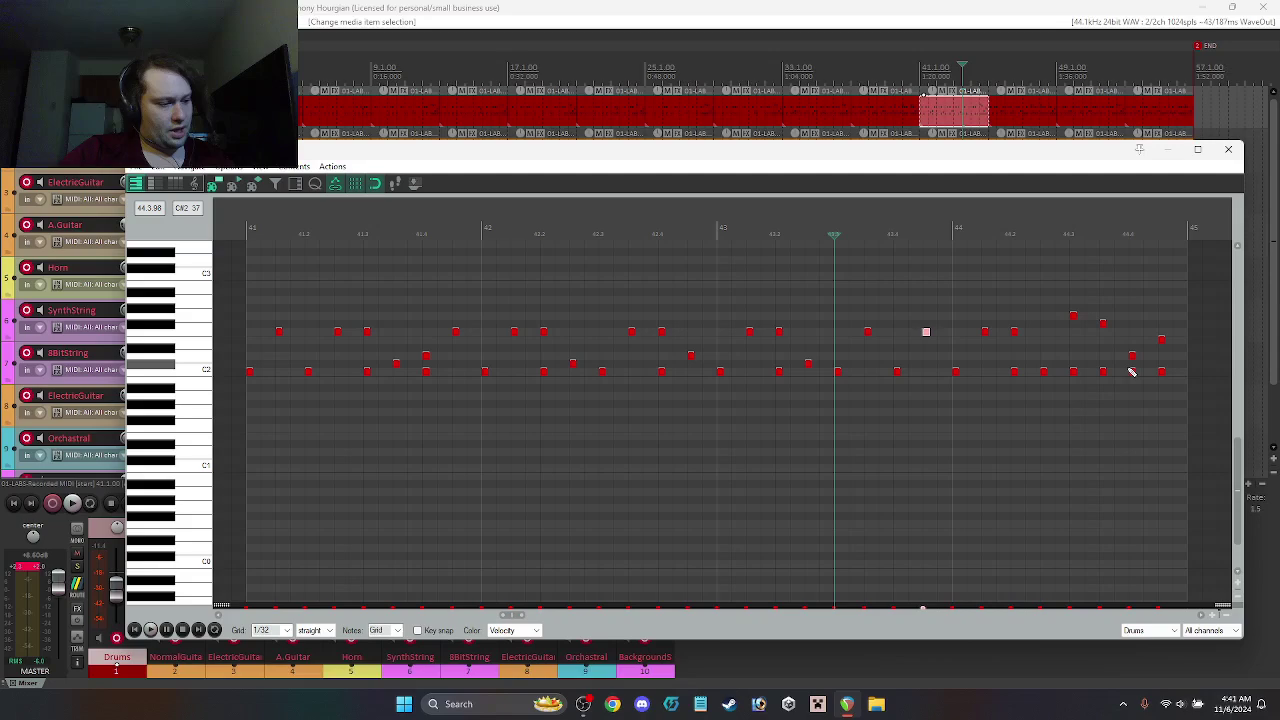
{"action": "left_click", "coordinate": [1229, 150]}
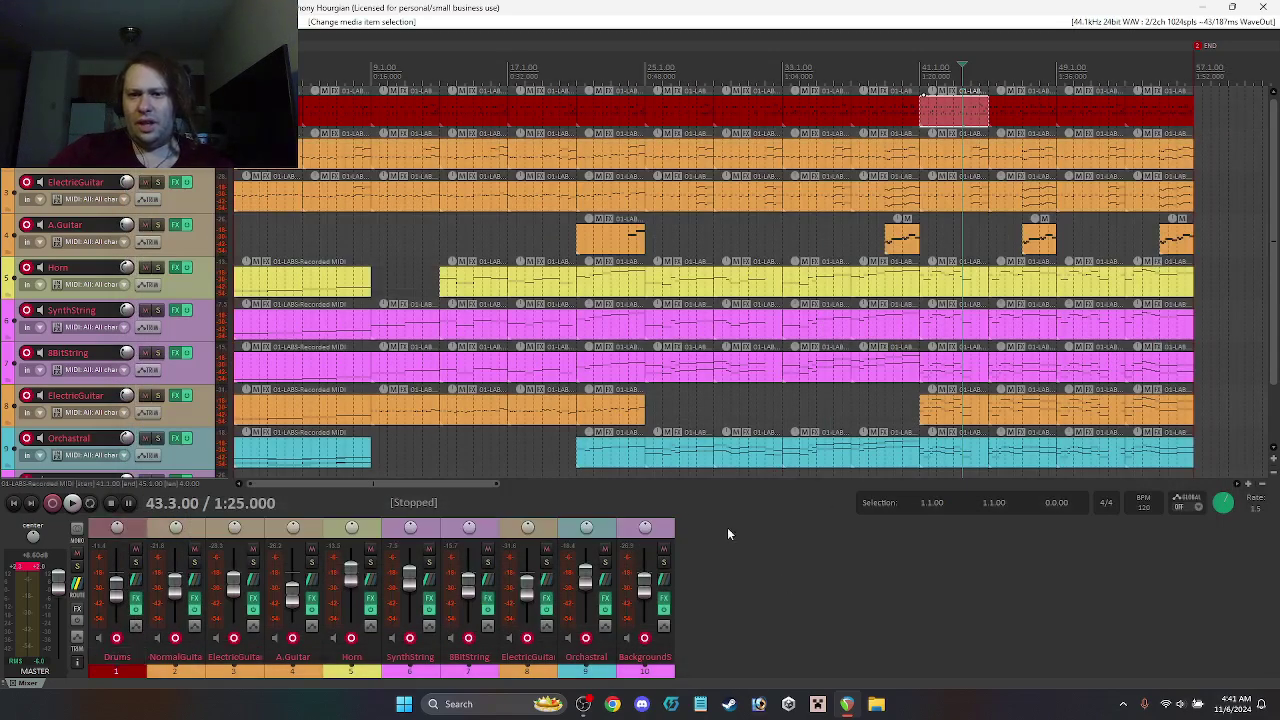
{"action": "left_click_drag", "start_coordinate": [1200, 73], "coordinate": [1196, 68]}
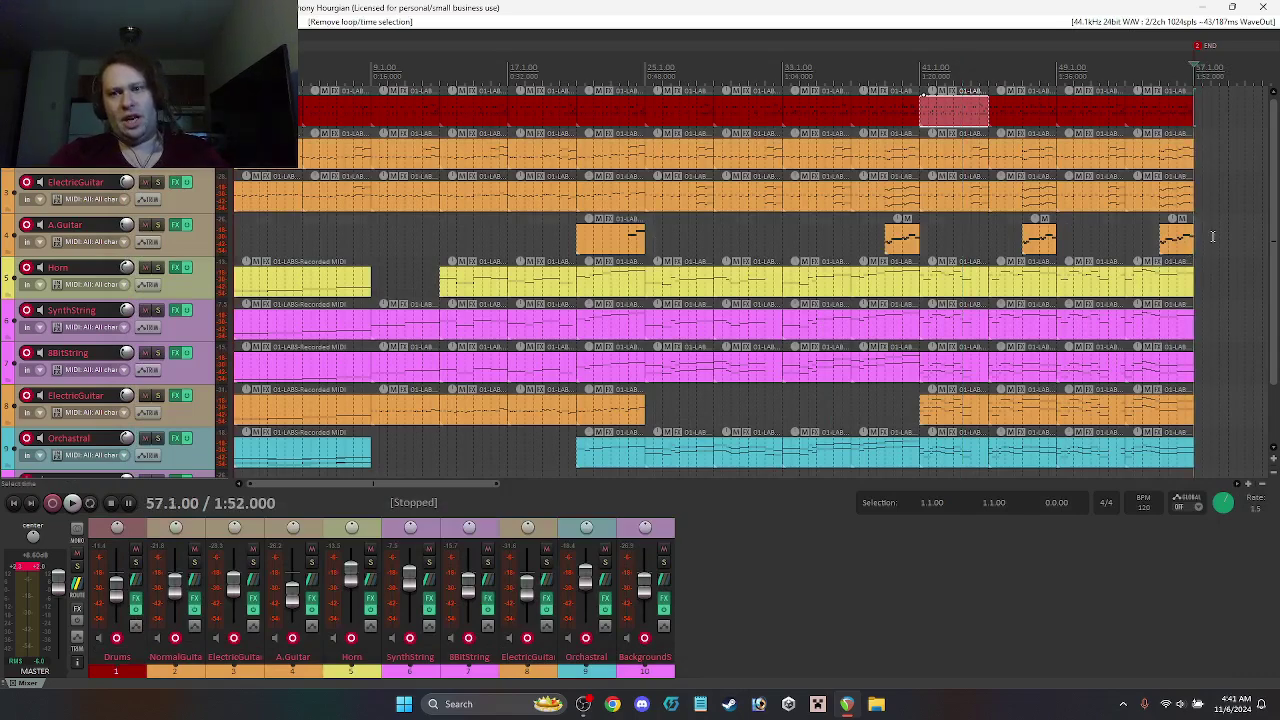
{"action": "left_click", "coordinate": [1212, 236]}
{"action": "key", "text": "Home"}
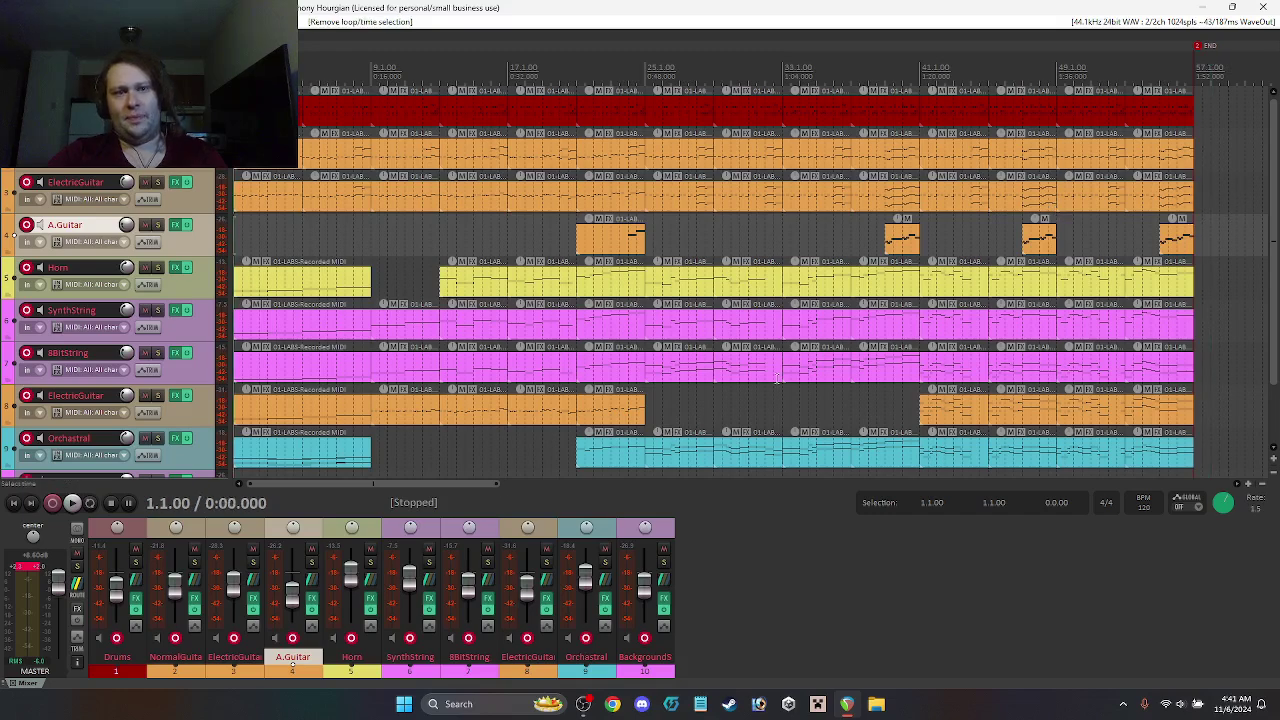